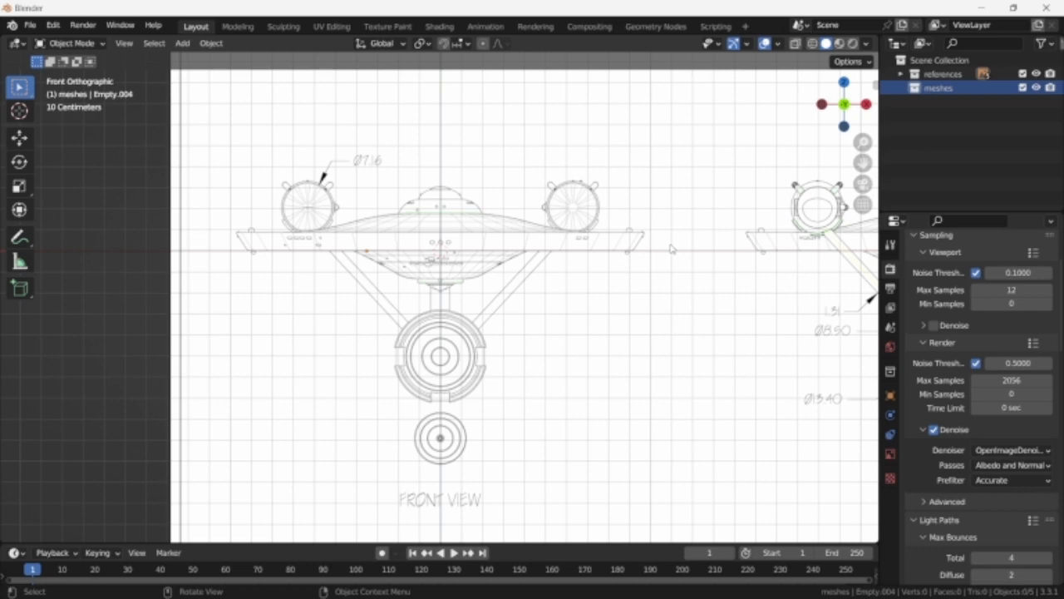
- Add a cylinder mesh in the front view over the ship blueprint and enter Edit Mode with X-ray display on
scroll(672, 248, down, 3)
key(KP_7)
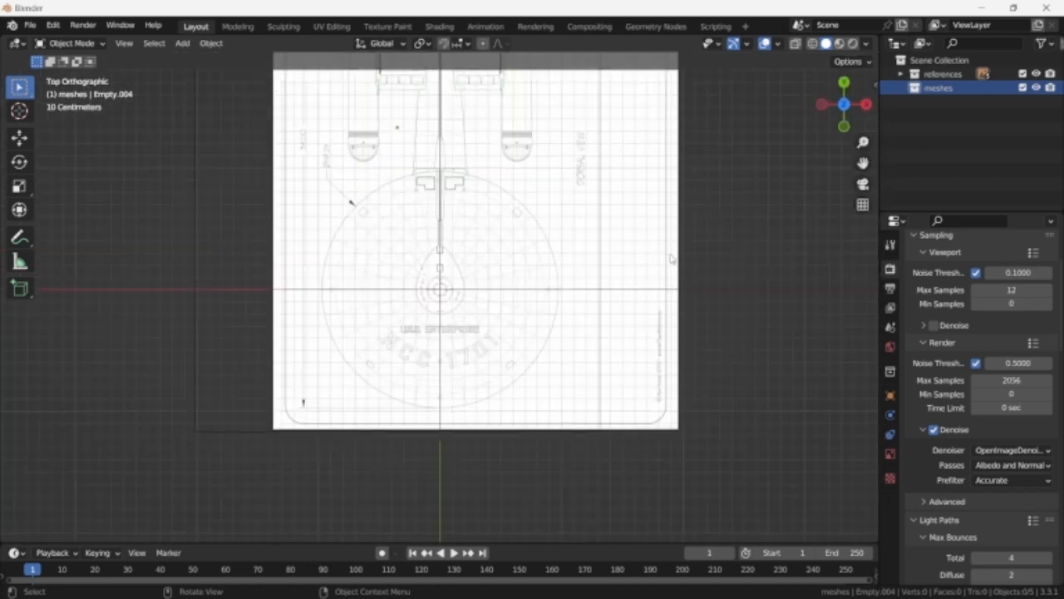
key(KP_3)
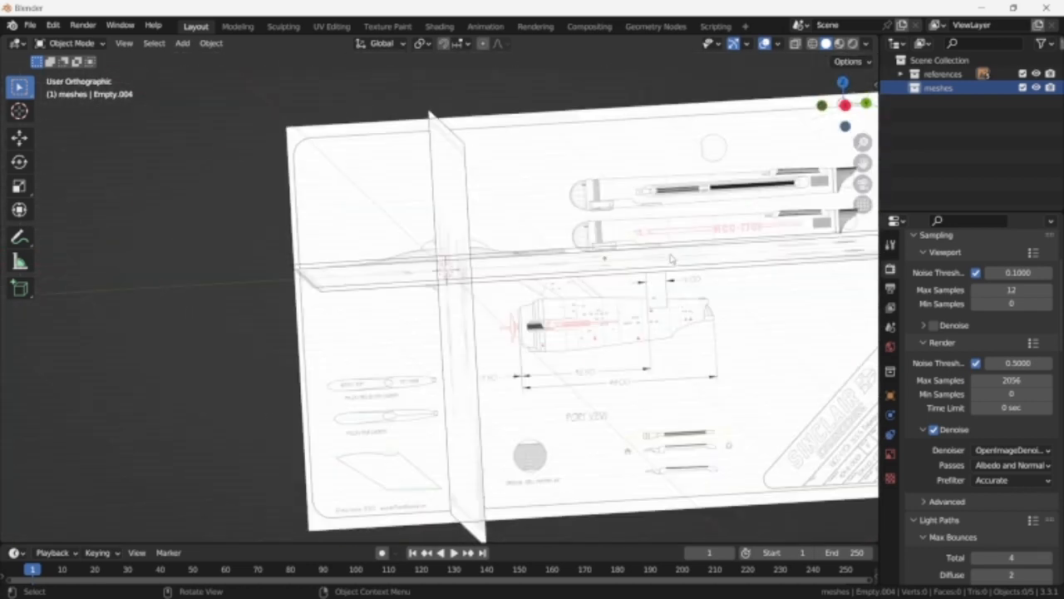
key(KP_1)
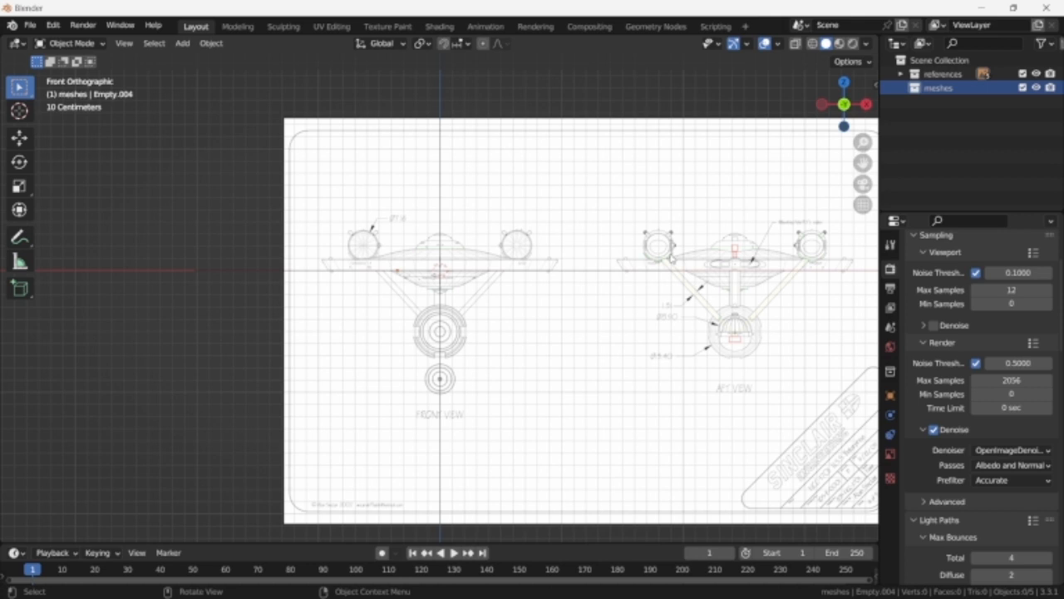
key(shift+a)
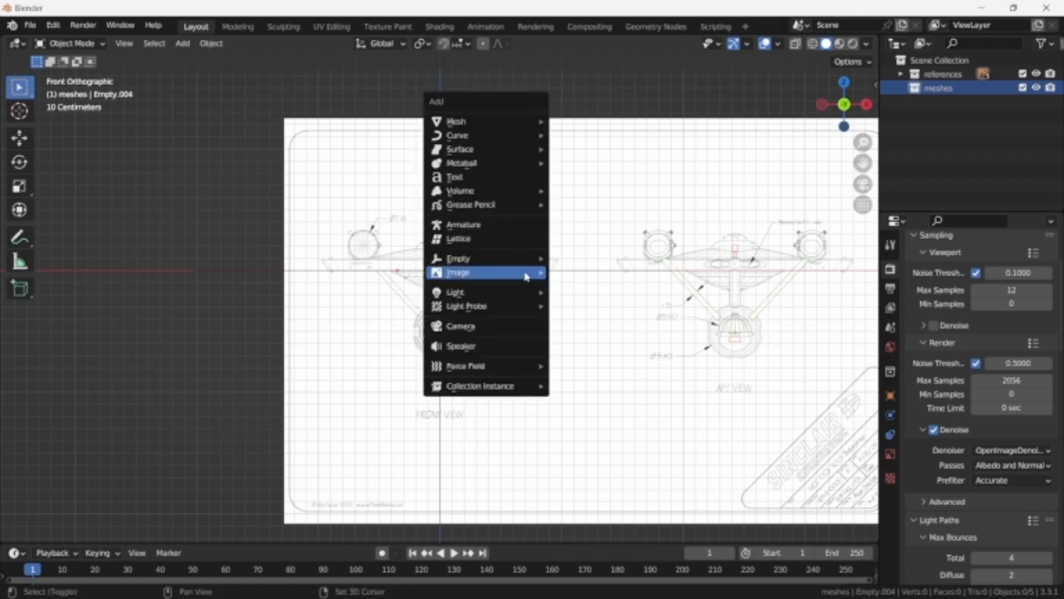
mouse_move(472, 121)
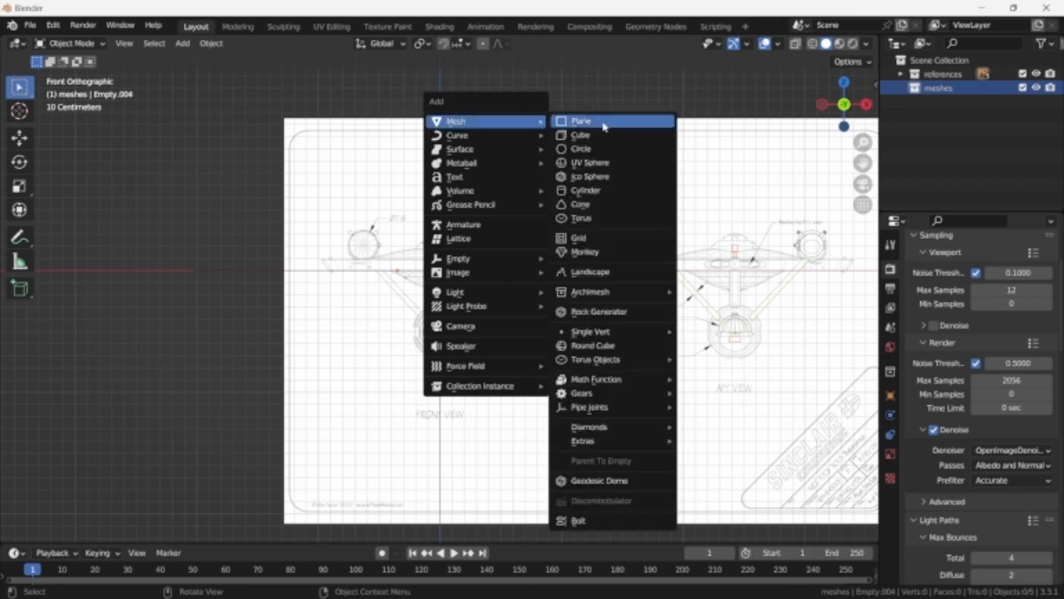
click(594, 190)
key(Tab)
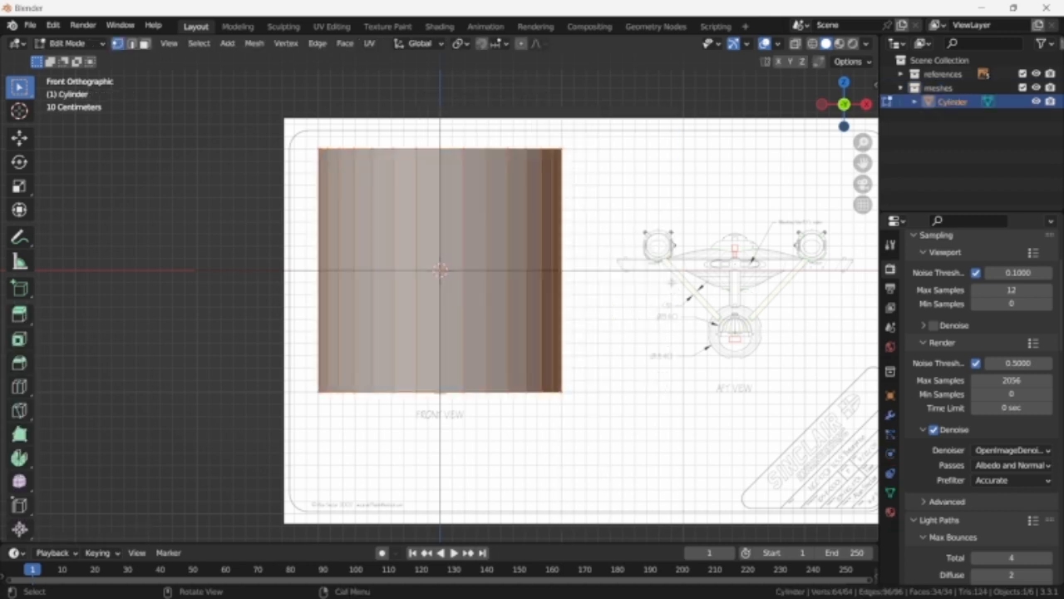
key(alt+z)
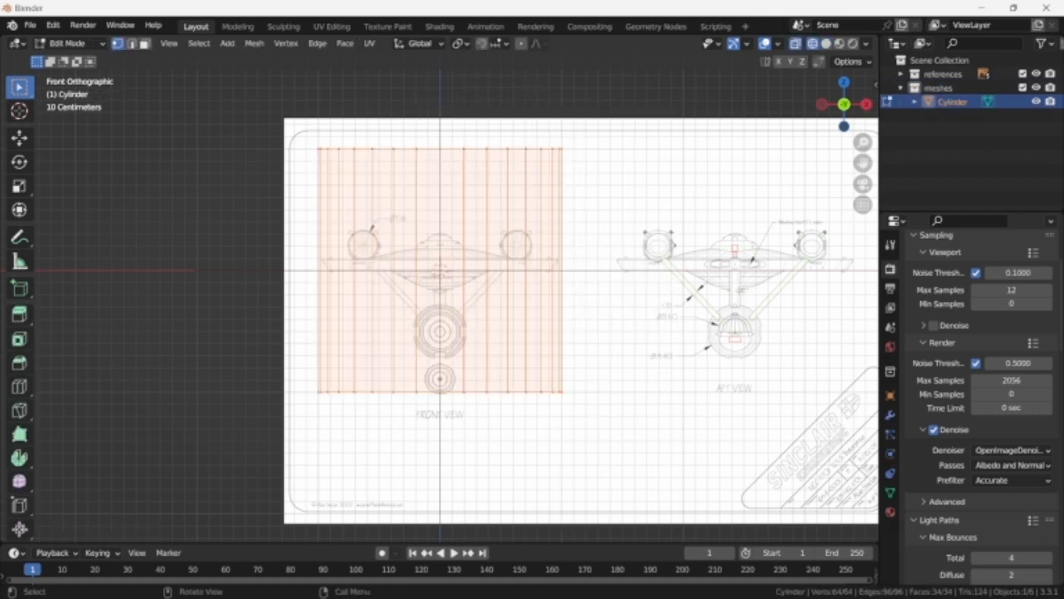
- Flatten the whole cylinder along Z to a scale of about 0.026 to form a thin saucer disc
key(s)
key(z)
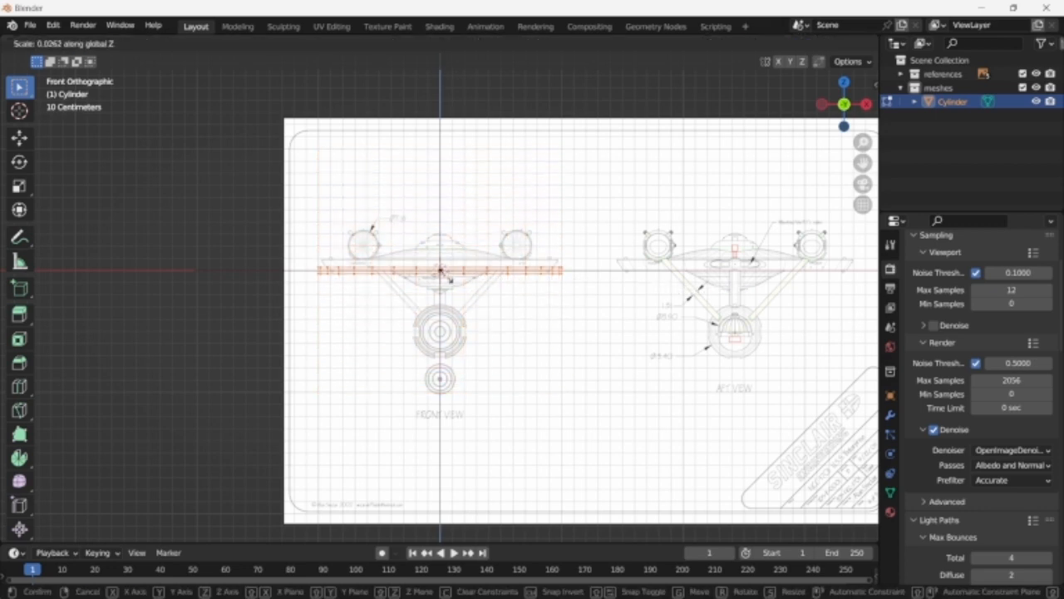
click(449, 281)
- Raise the disc along Z and reduce its height until its top matches the upper line of the saucer rim
scroll(450, 280, up, 9)
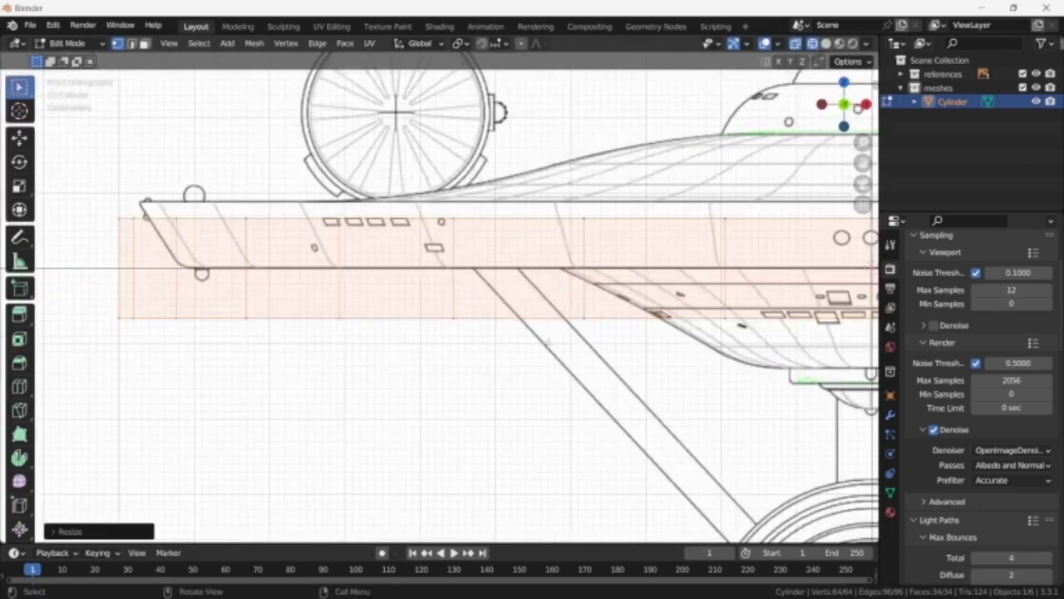
key(g)
key(z)
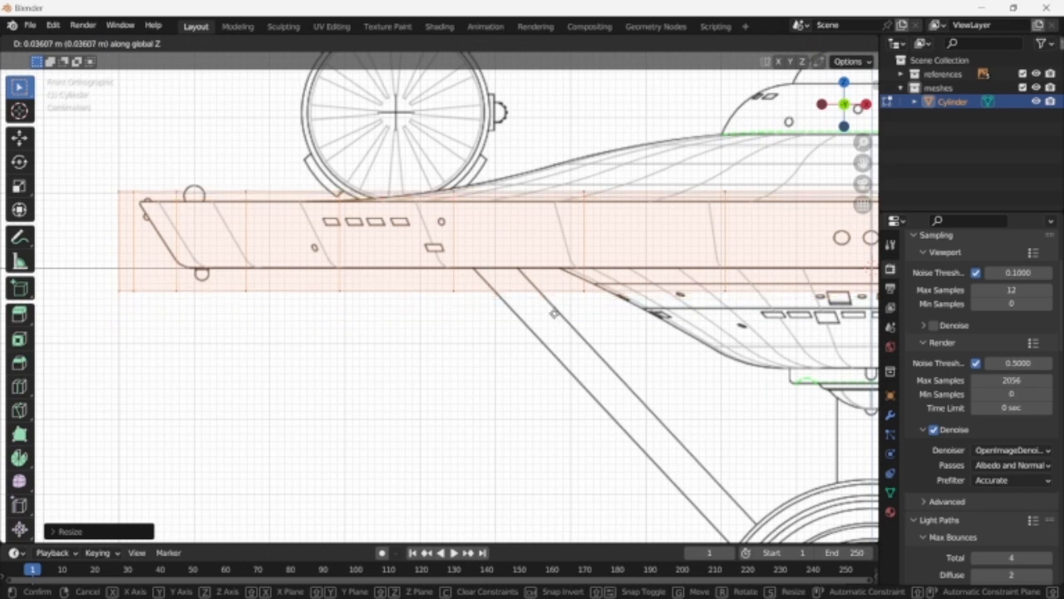
click(555, 314)
key(s)
key(z)
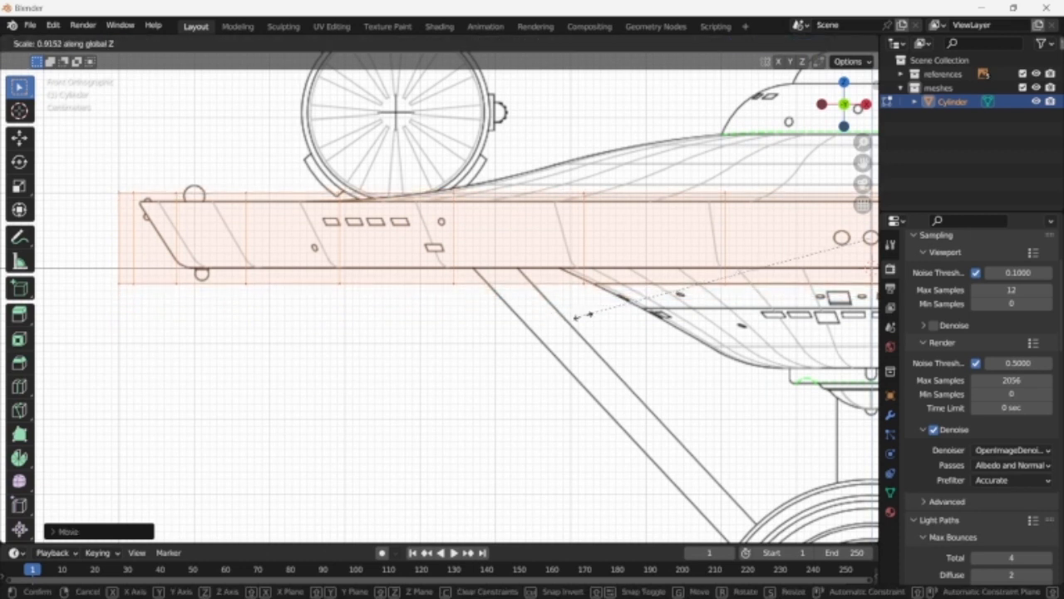
click(539, 283)
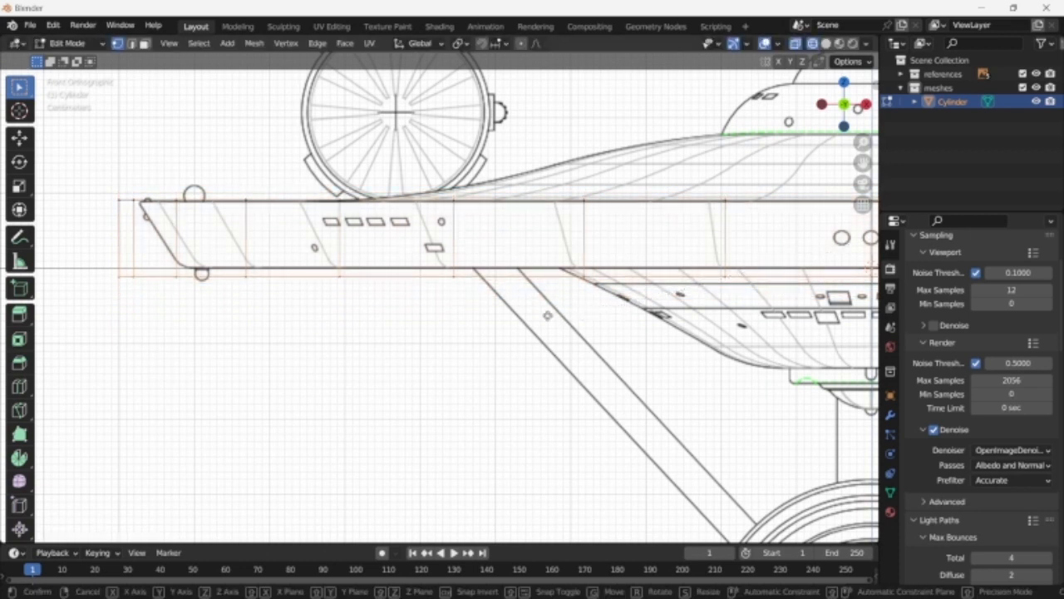
- Move the disc's bottom ring up to the rim's lower line and scale it inward to about 0.94 to slope the edge
key(g)
key(z)
click(550, 308)
key(s)
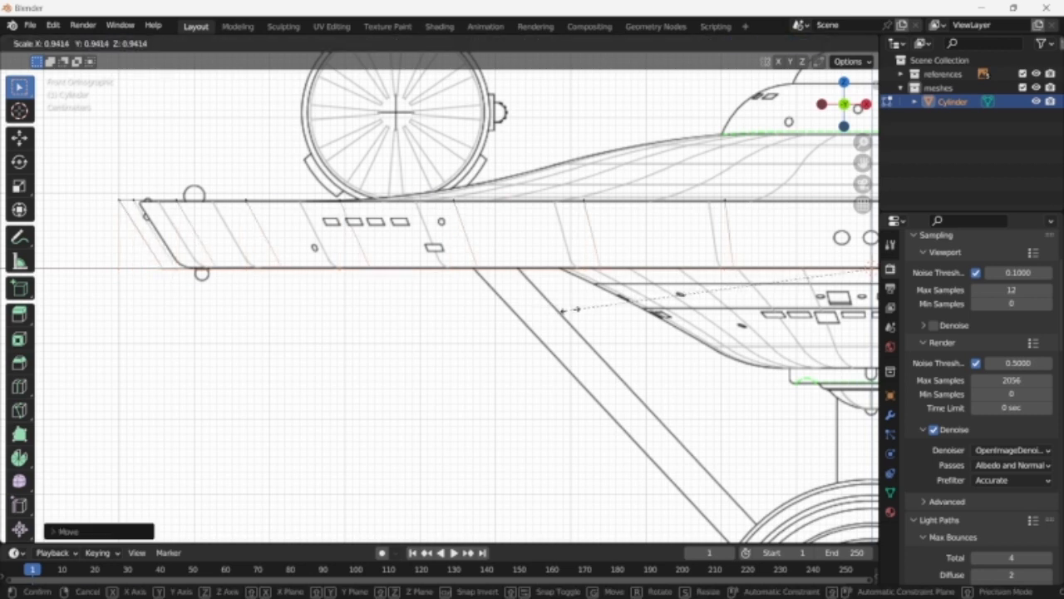
click(565, 310)
- Scale the whole disc in X and Y only, to about 0.98, to match the saucer outline in the top view
key(KP_7)
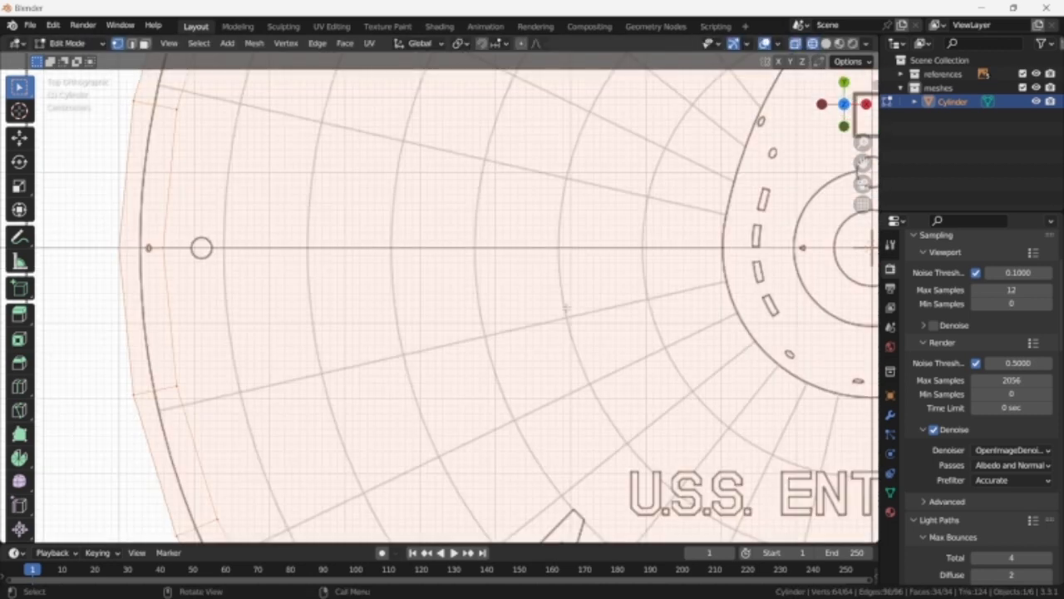
key(s)
key(shift+z)
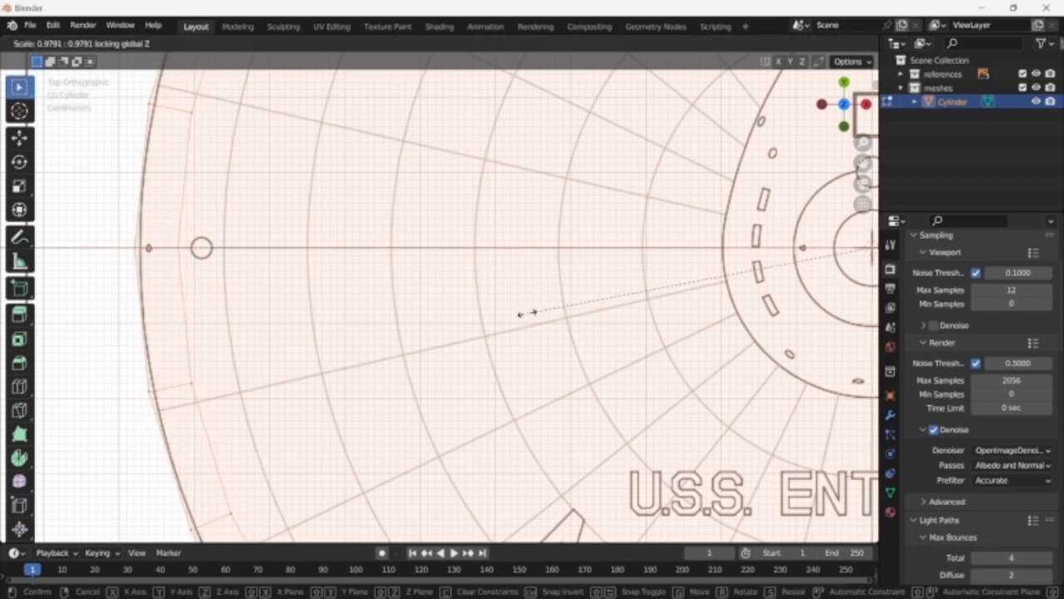
click(525, 313)
- Extrude the disc's top face in place and scale it inward to about 0.70 in the front view
key(KP_1)
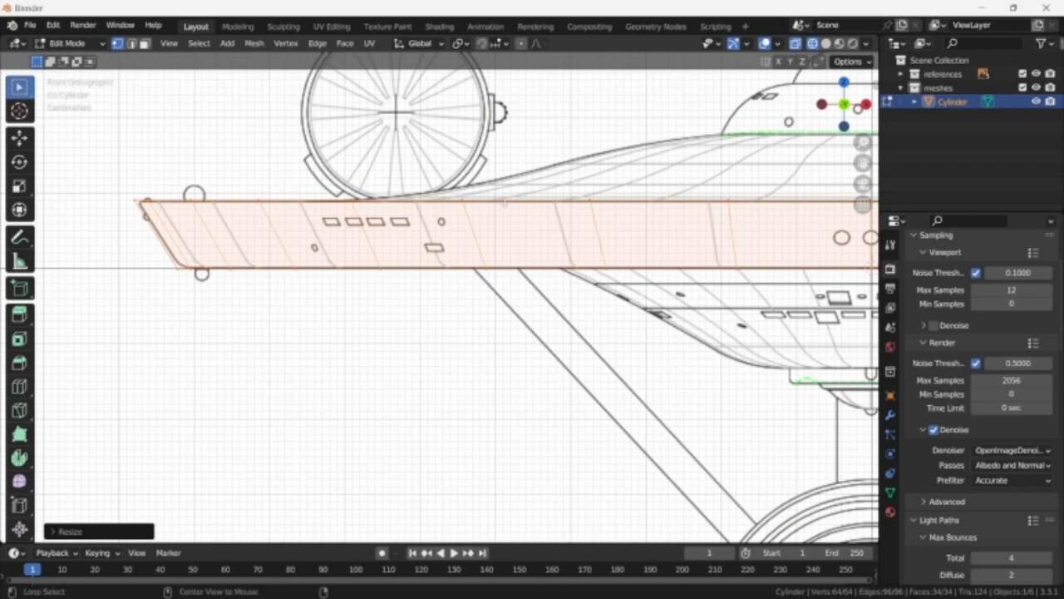
key(alt+a)
scroll(486, 309, up, 1)
scroll(486, 309, up, 1)
key(s)
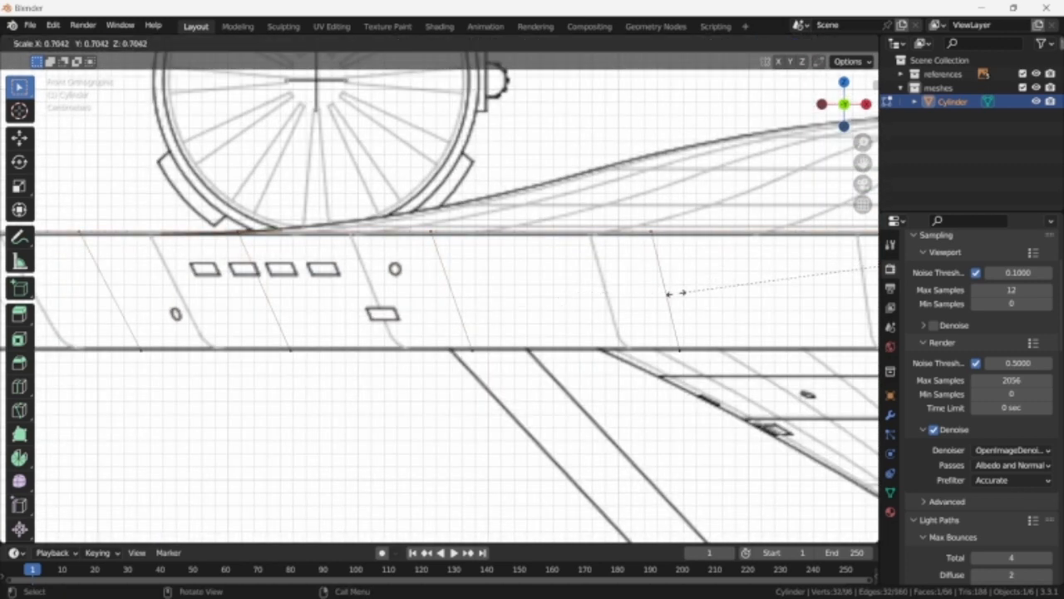
key(Escape)
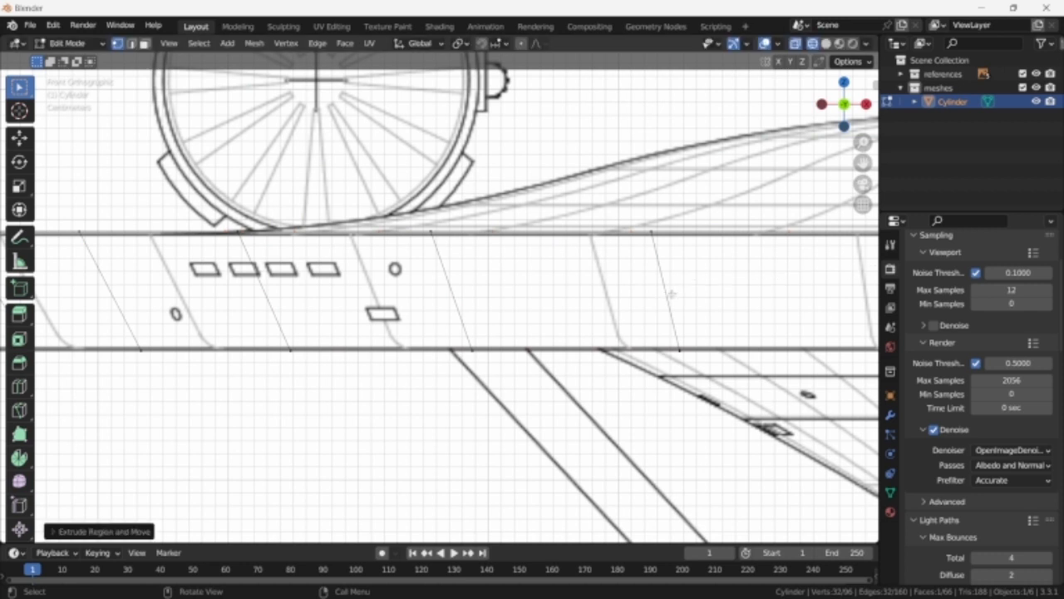
- Extrude the inner top face upward and scale it to about 0.75 so its edge meets the hull curve
key(e)
click(678, 265)
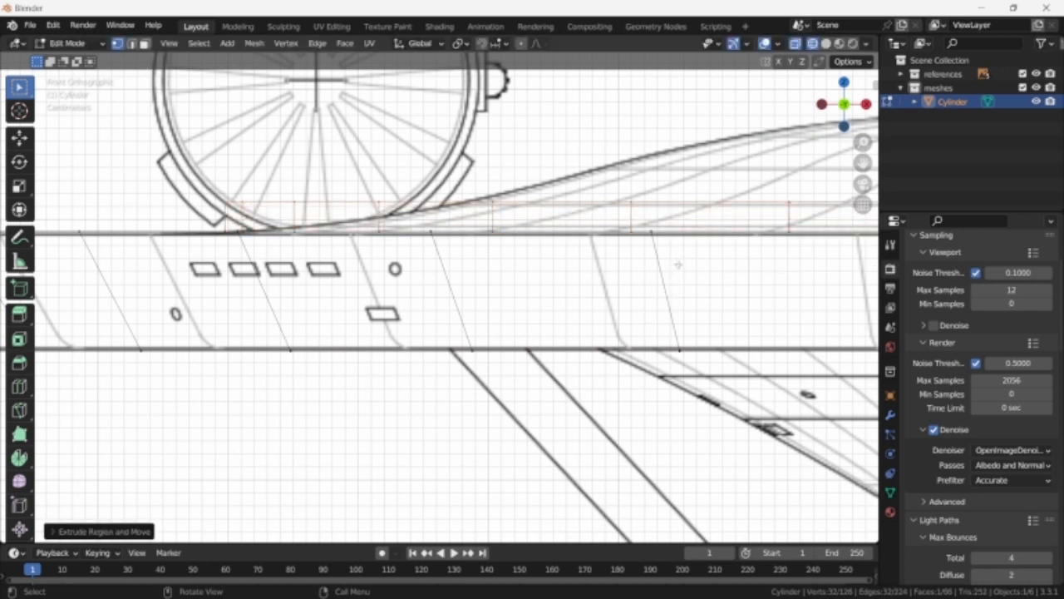
key(s)
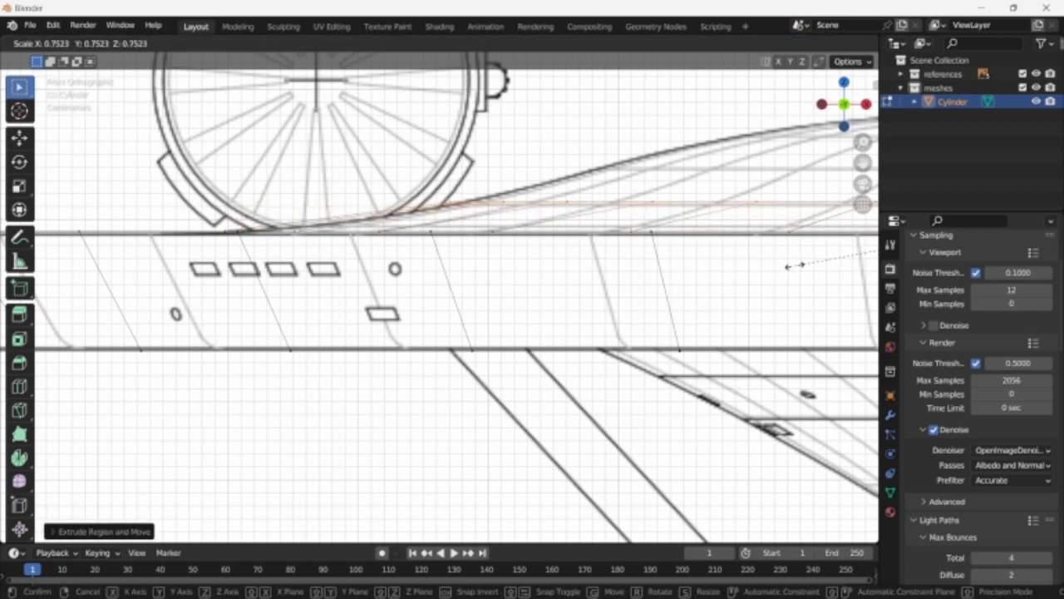
click(797, 265)
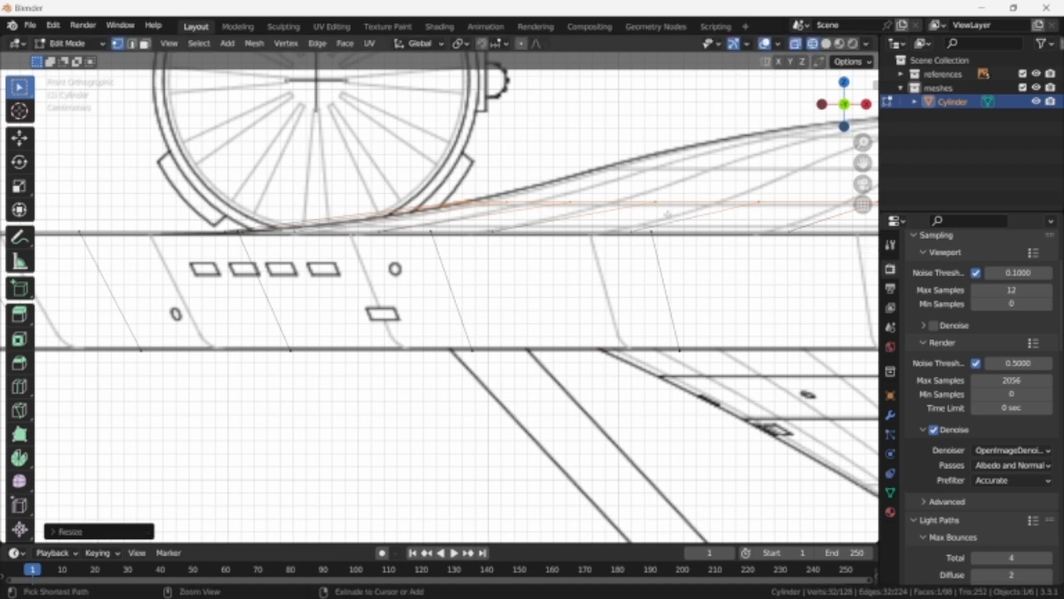
- Add a loop cut around the new sloped band and scale it to about 0.97 to follow the blueprint curve
key(ctrl+r)
click(668, 215)
right_click(670, 215)
key(s)
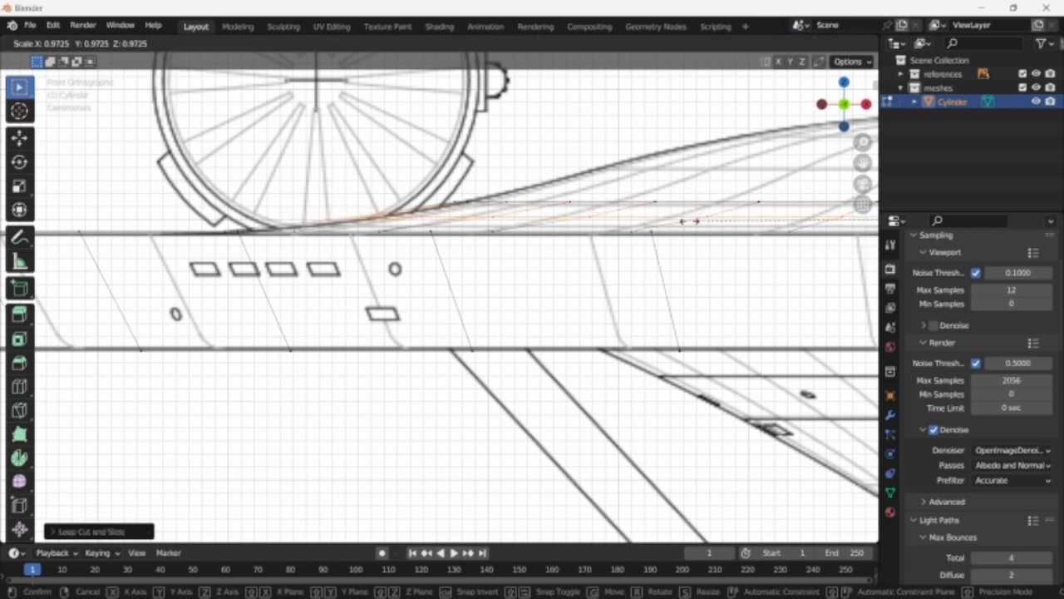
click(690, 221)
- Extrude the saucer's top face up by about 0.027 m and scale it to about 0.80 to reach the hull curve
shift+middle_drag(681, 208, 441, 281)
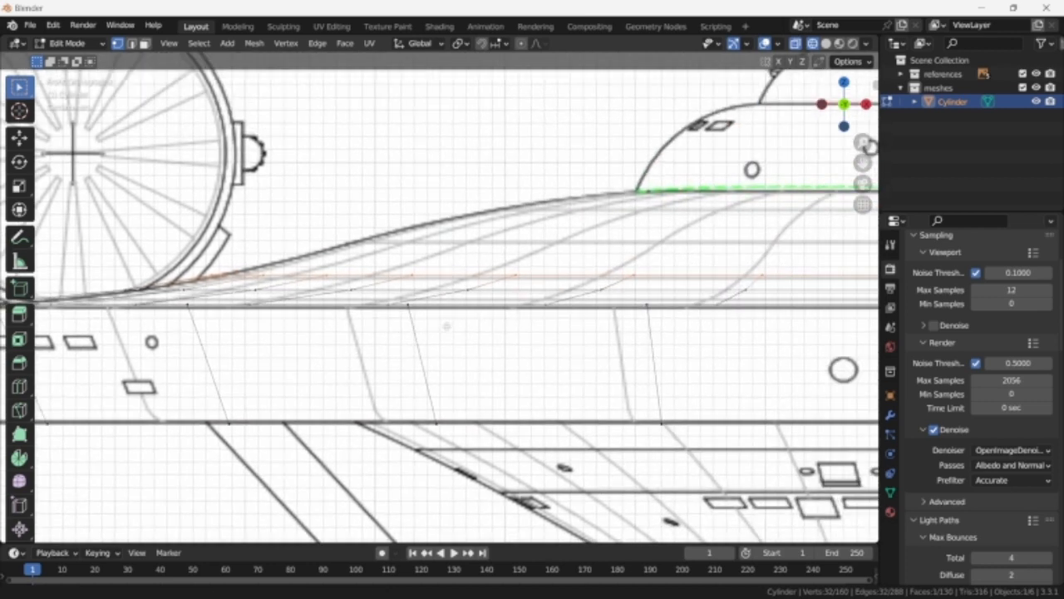
key(e)
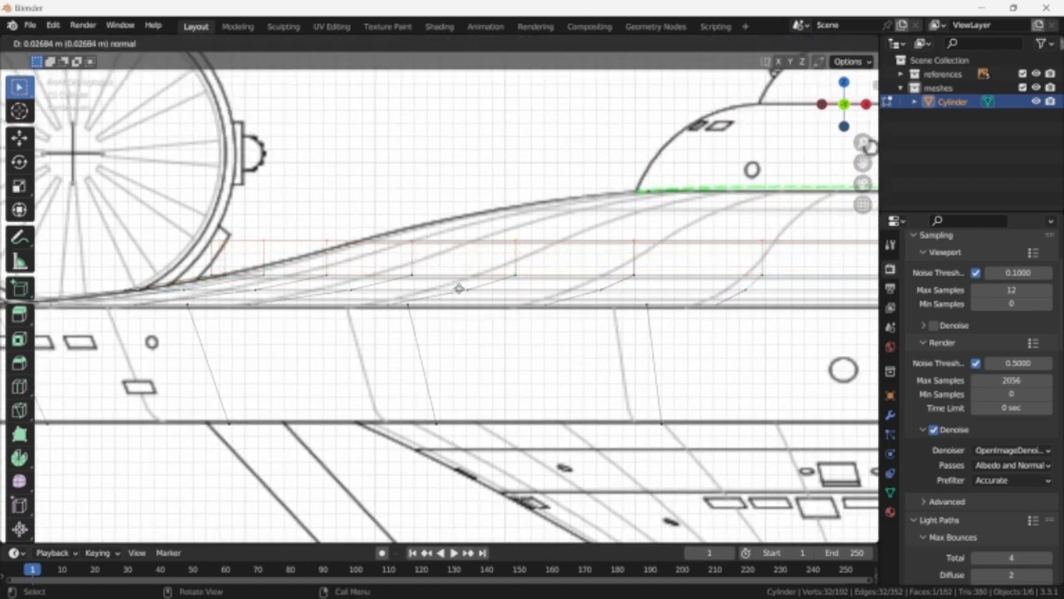
click(459, 289)
key(s)
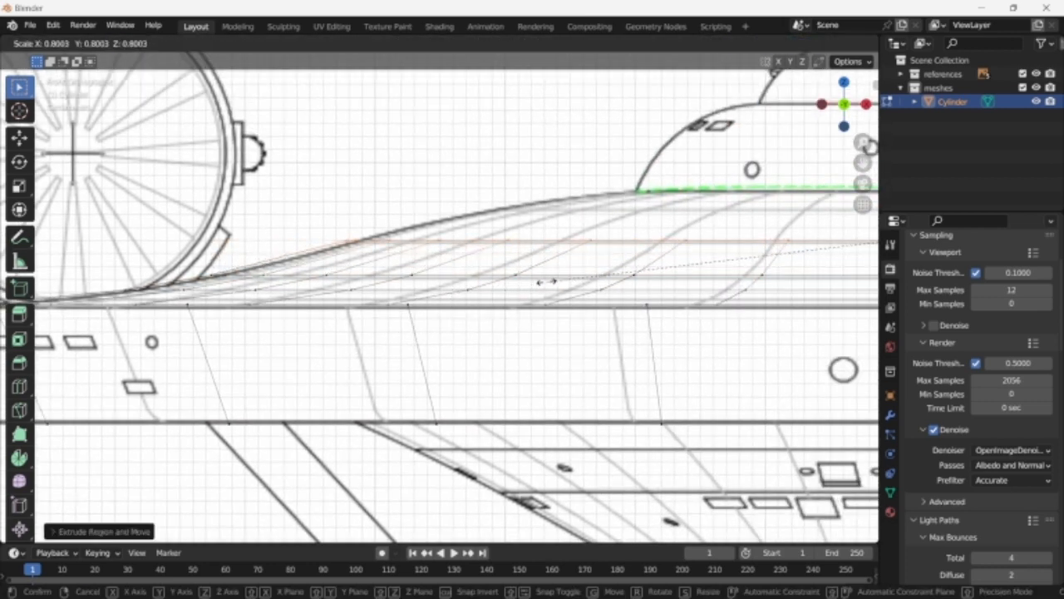
click(549, 280)
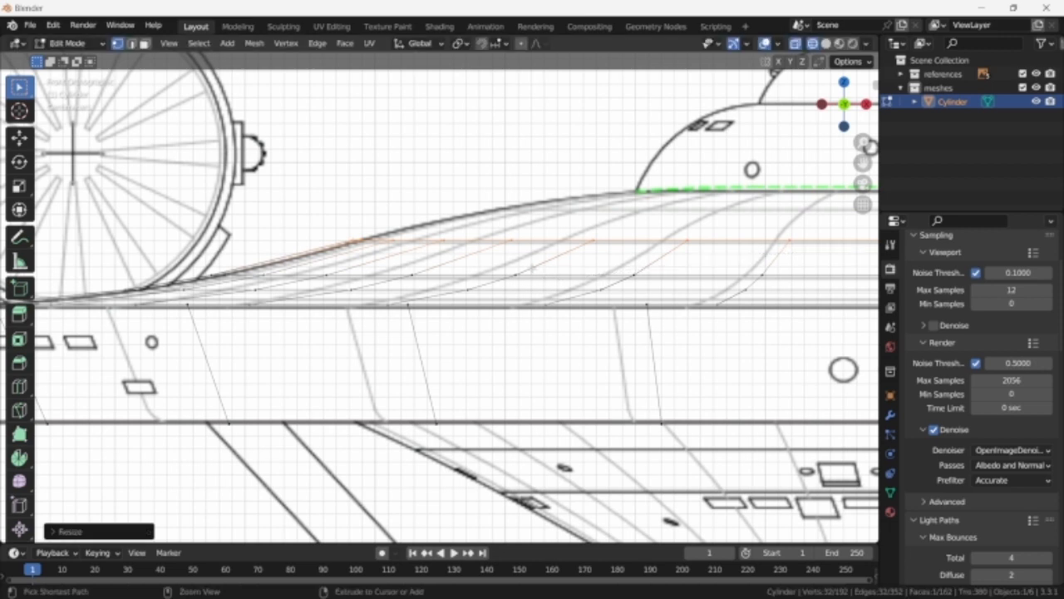
- Add a centred loop cut on the second sloped band and scale it slightly inward to match the hull profile
key(ctrl+r)
double_click(537, 262)
key(s)
click(550, 262)
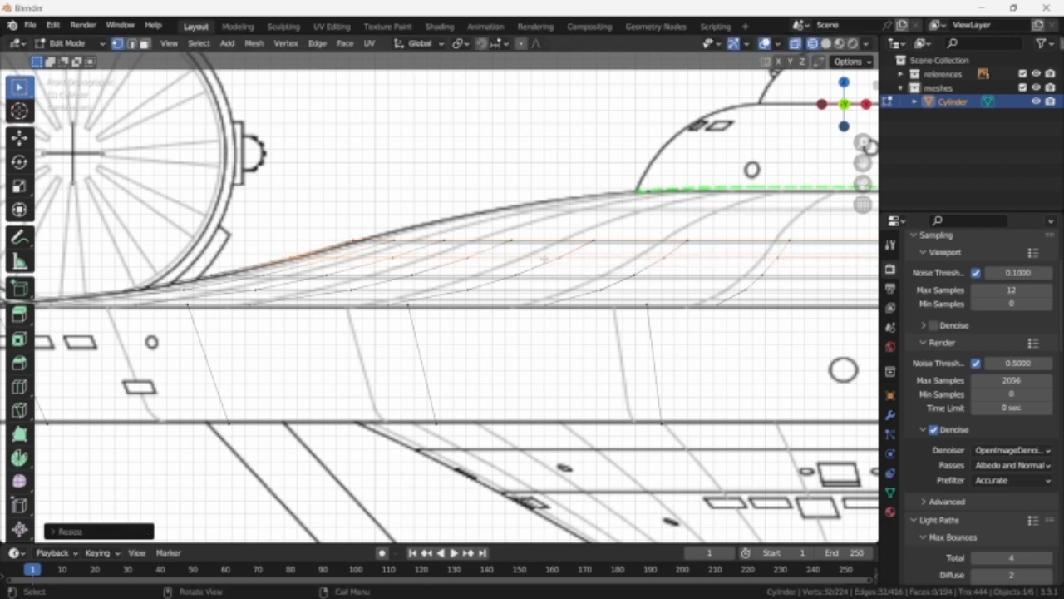
- Extrude the topmost ring up to the base of the bridge dome and scale it inward to about 0.43
alt+click(565, 242)
shift+middle_drag(630, 310, 551, 370)
key(e)
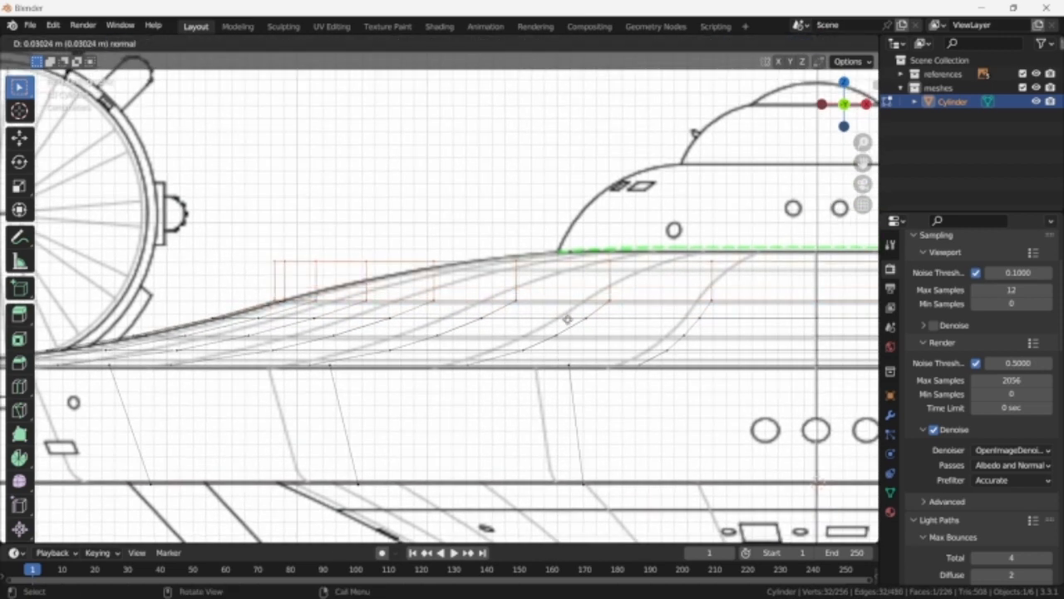
key(s)
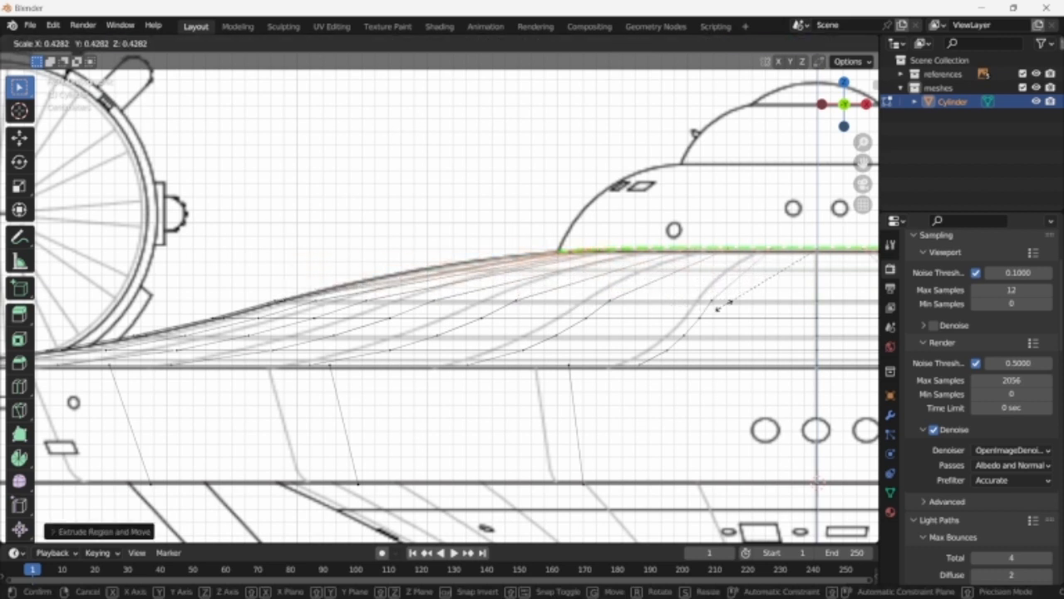
click(639, 275)
- Add a centred loop cut on the uppermost band and scale it slightly outward onto the hull curve
key(ctrl+r)
click(657, 268)
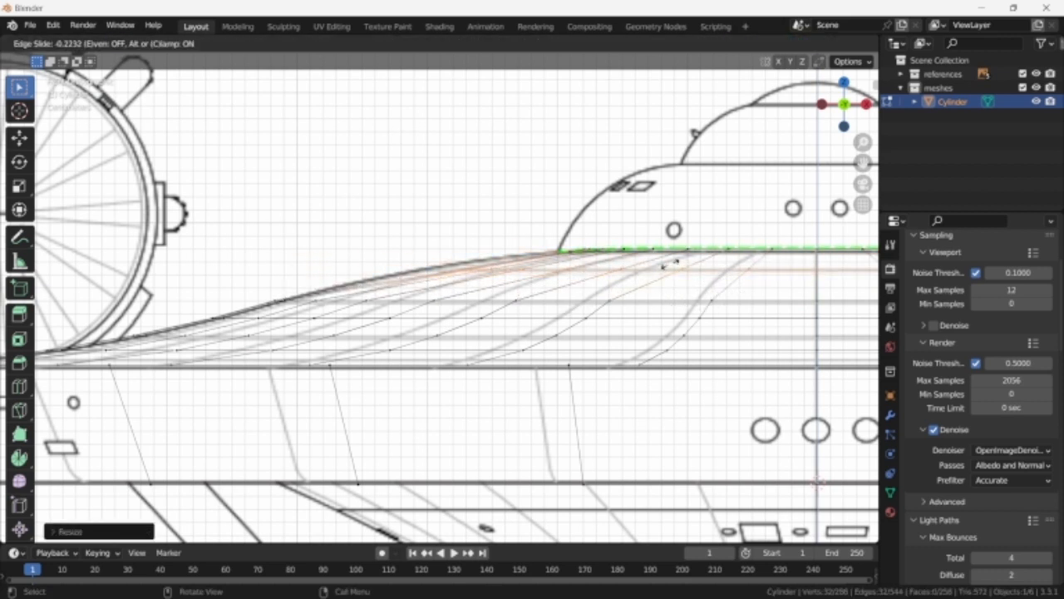
right_click(655, 266)
key(s)
click(649, 264)
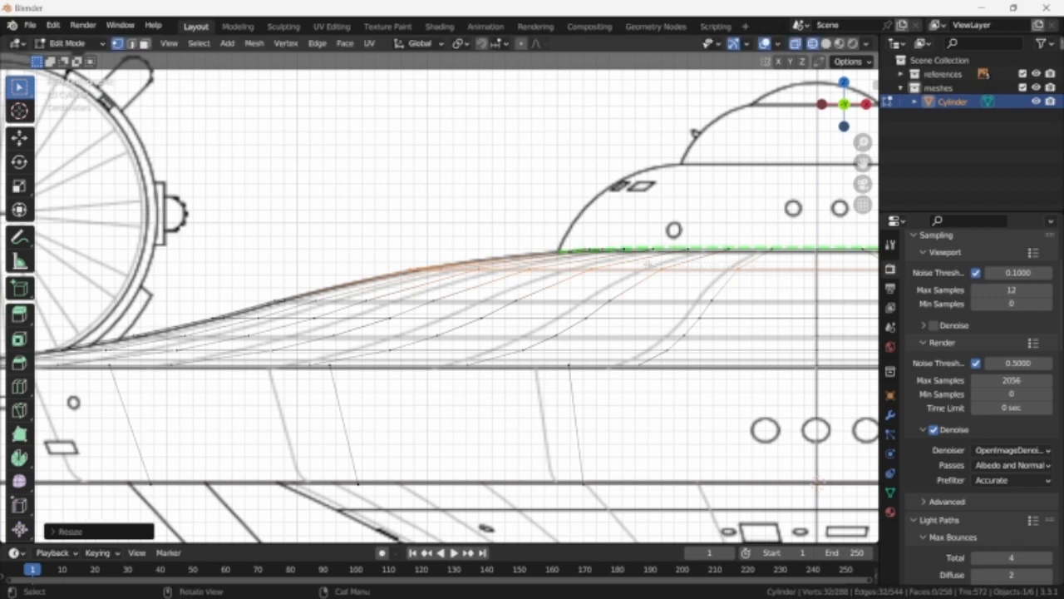
- Add another loop cut between that loop and the top ring, and scale it outward to round the upper hull
key(ctrl+r)
click(666, 260)
right_click(685, 257)
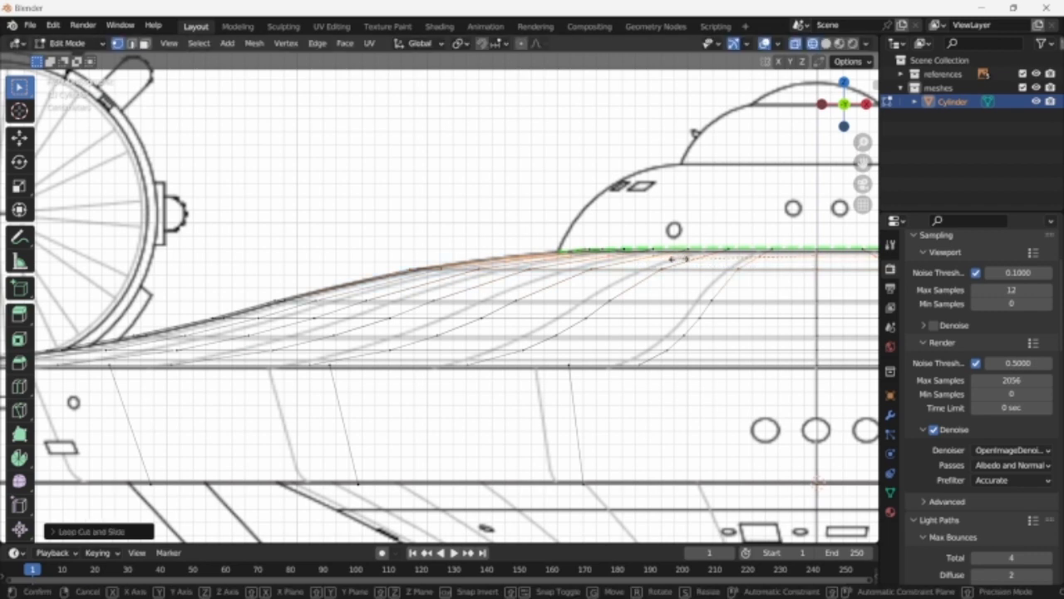
key(s)
click(652, 295)
- Extrude the rim's lower outer ring in side view and scale it inward to about 0.89, where the dashed underside curve begins
scroll(651, 294, down, 4)
alt+click(561, 395)
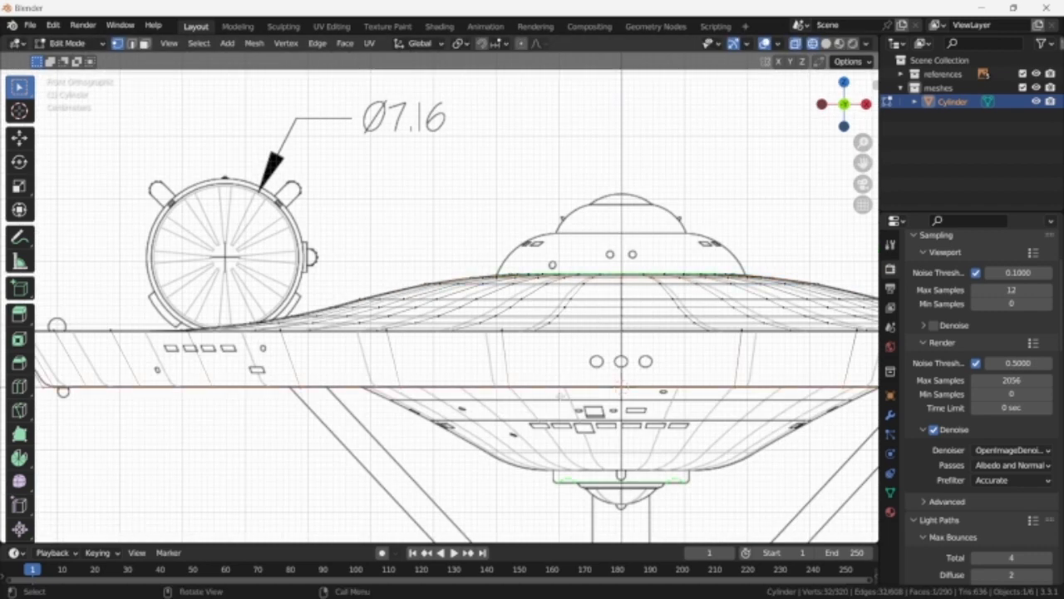
key(KP_3)
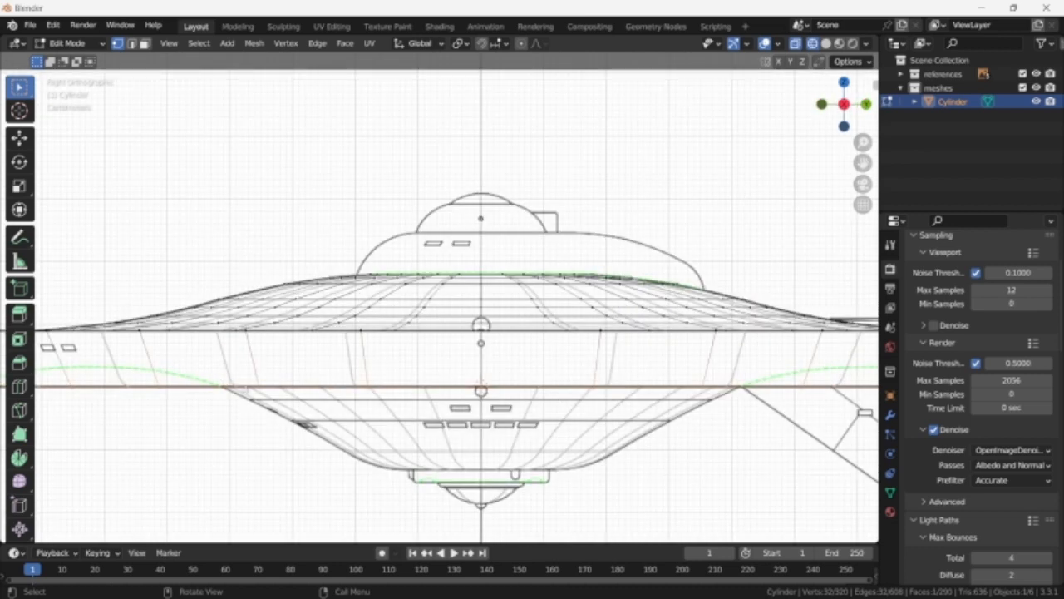
scroll(430, 357, up, 3)
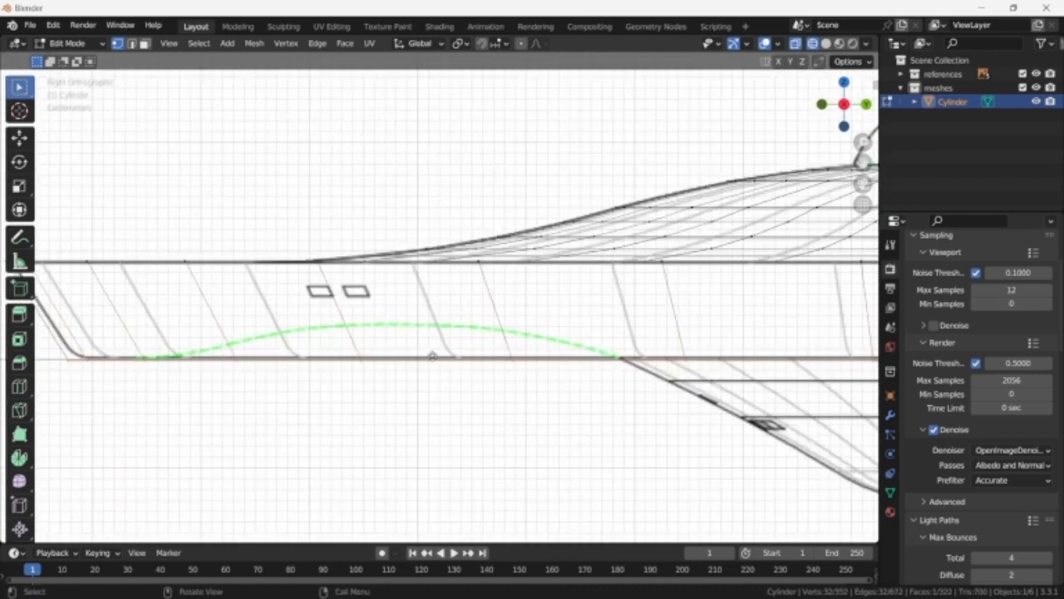
key(s)
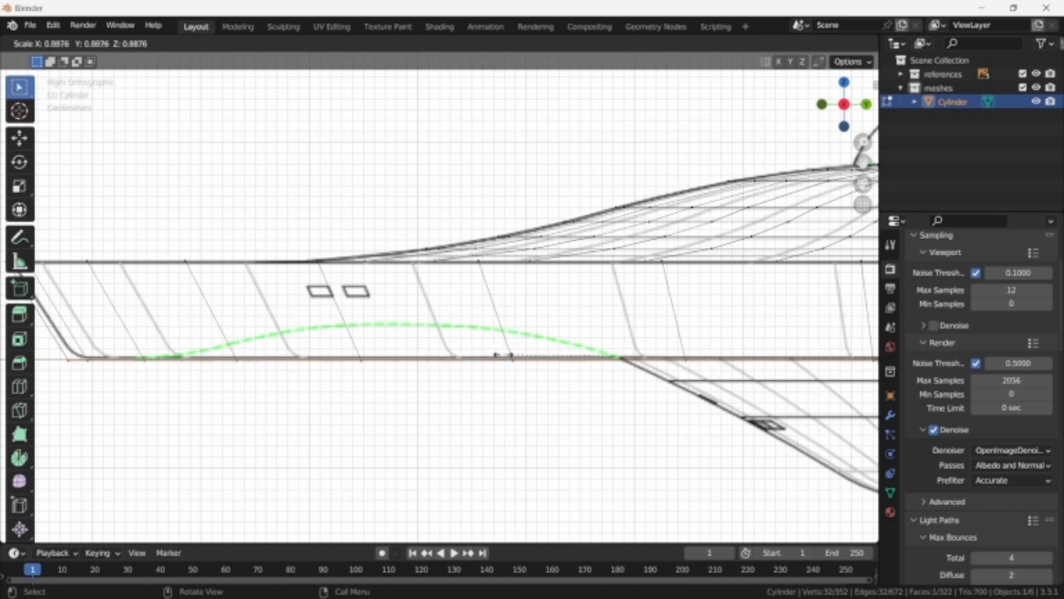
click(504, 356)
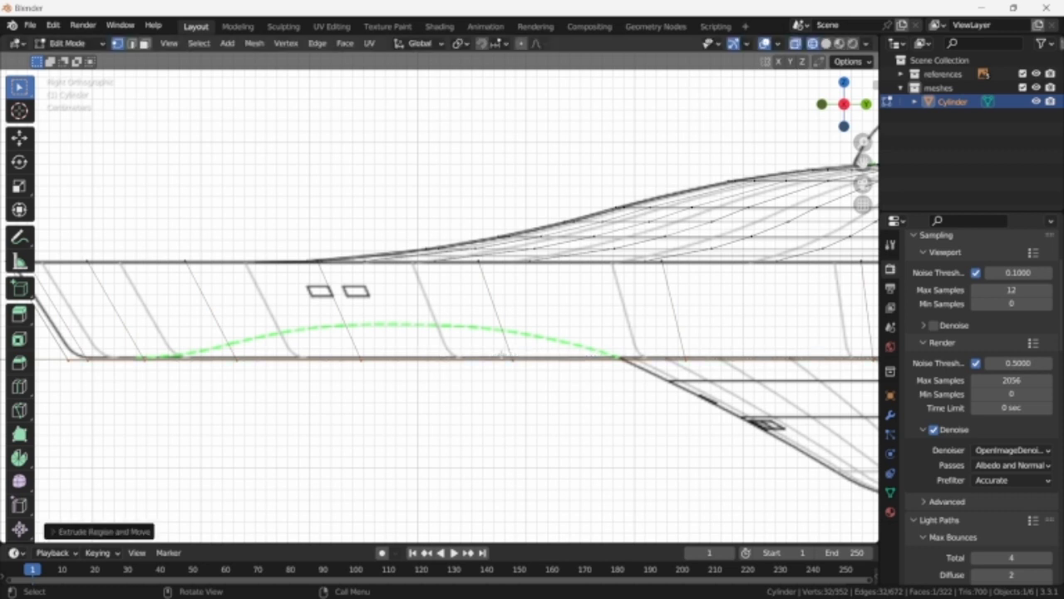
- Extrude that underside ring again and scale it inward to about 0.49, meeting the outer edge of the lower dome
key(e)
key(s)
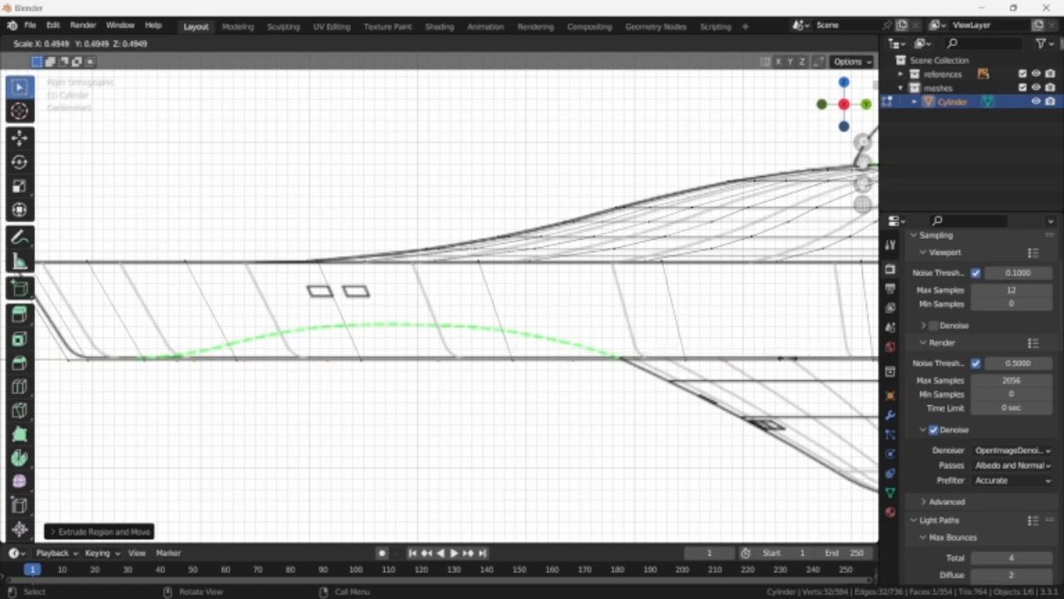
click(787, 358)
shift+middle_drag(794, 364, 509, 308)
scroll(510, 310, up, 2)
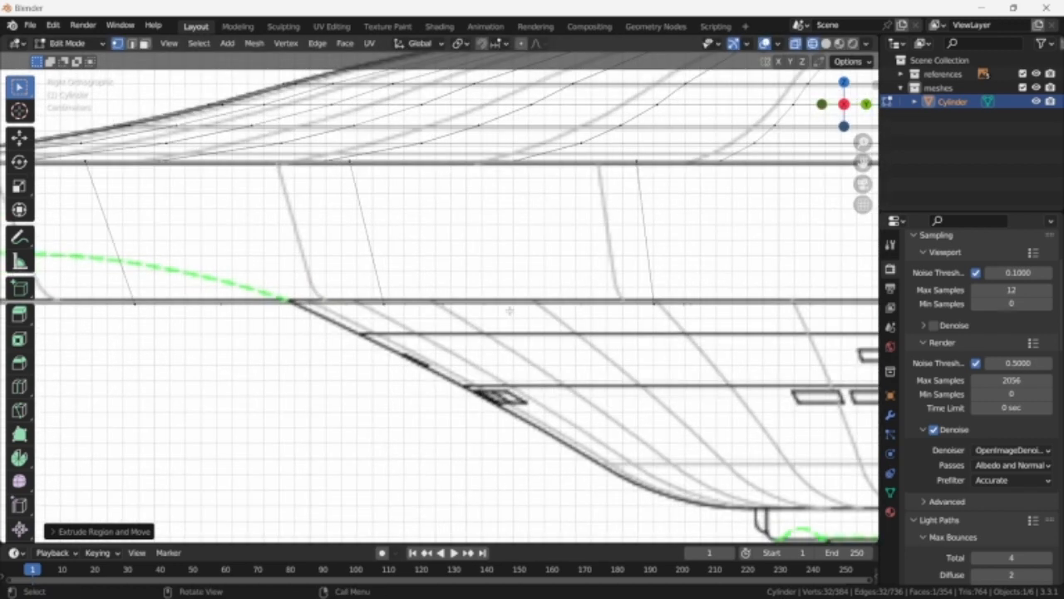
- Extrude the inner ring down about 0.1 m and scale it inward to about 0.54 along the lower dome's slope
key(e)
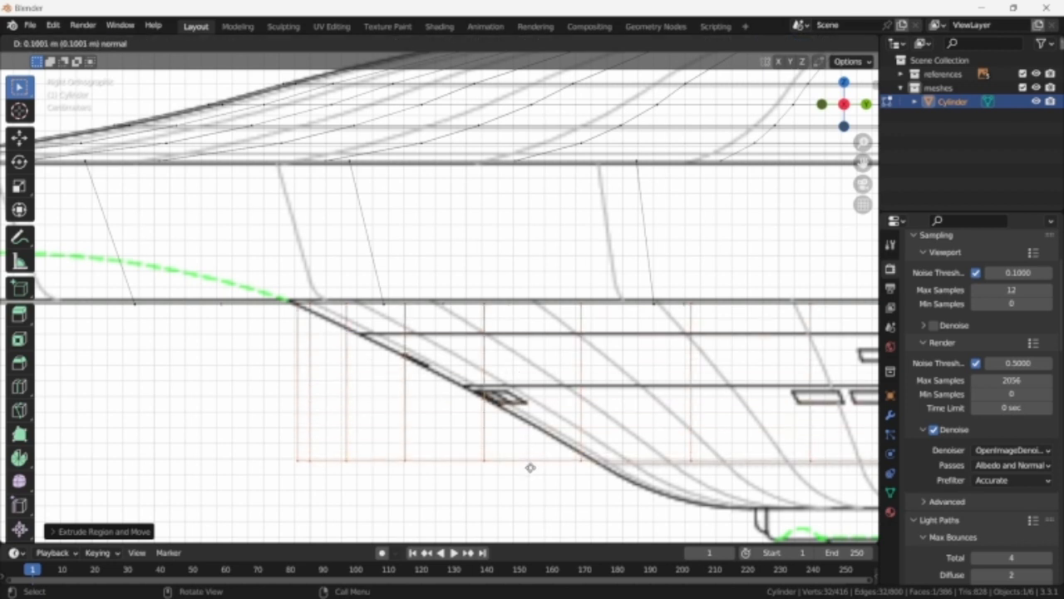
click(531, 470)
key(s)
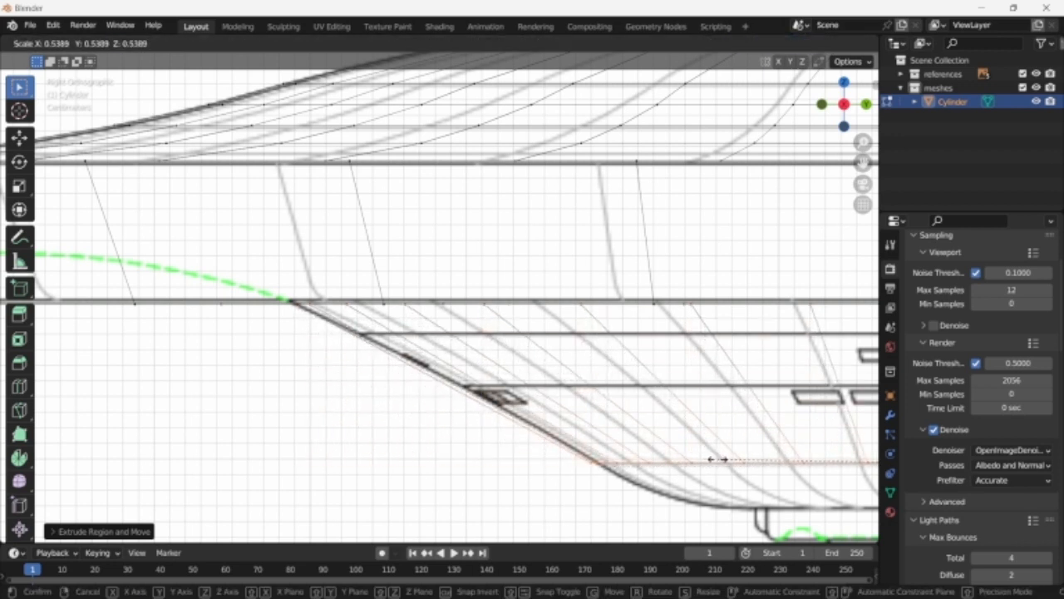
click(720, 458)
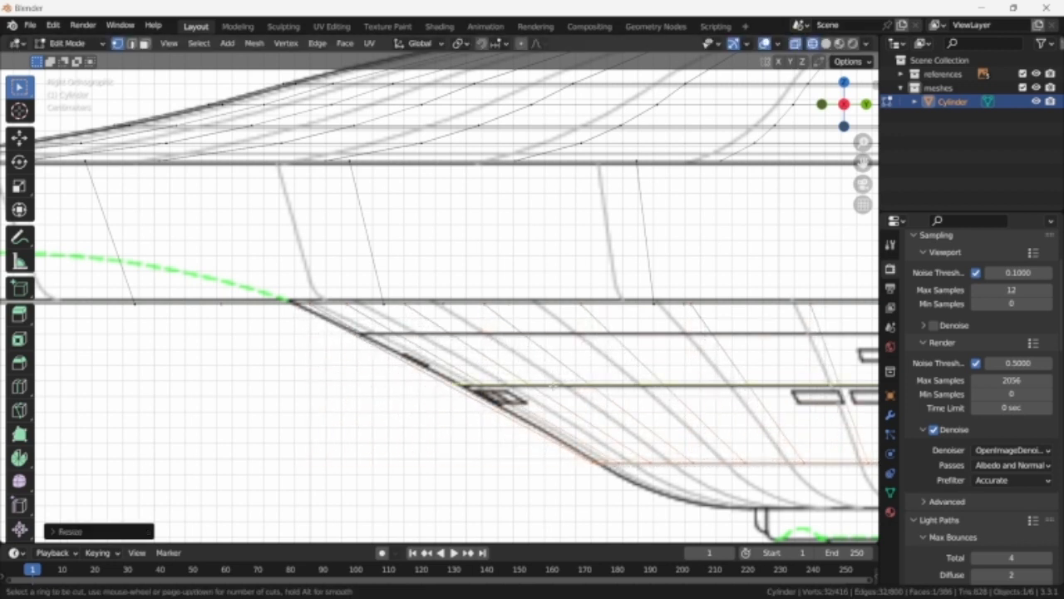
- Add a centred loop cut on the lower dome's sloped band and scale it slightly inward onto the blueprint line
key(ctrl+r)
click(554, 385)
right_click(554, 386)
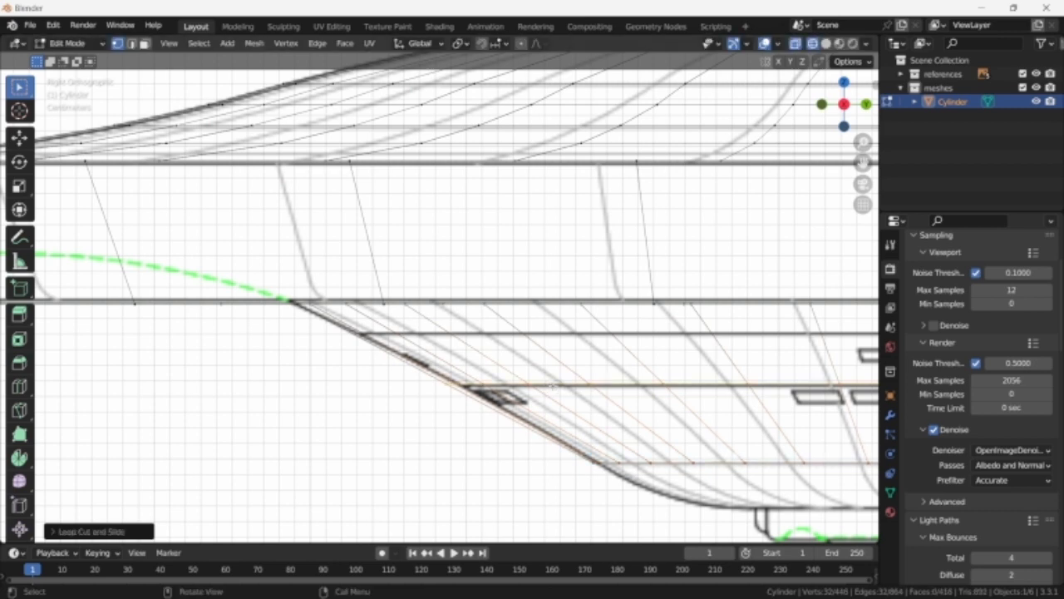
key(s)
click(563, 390)
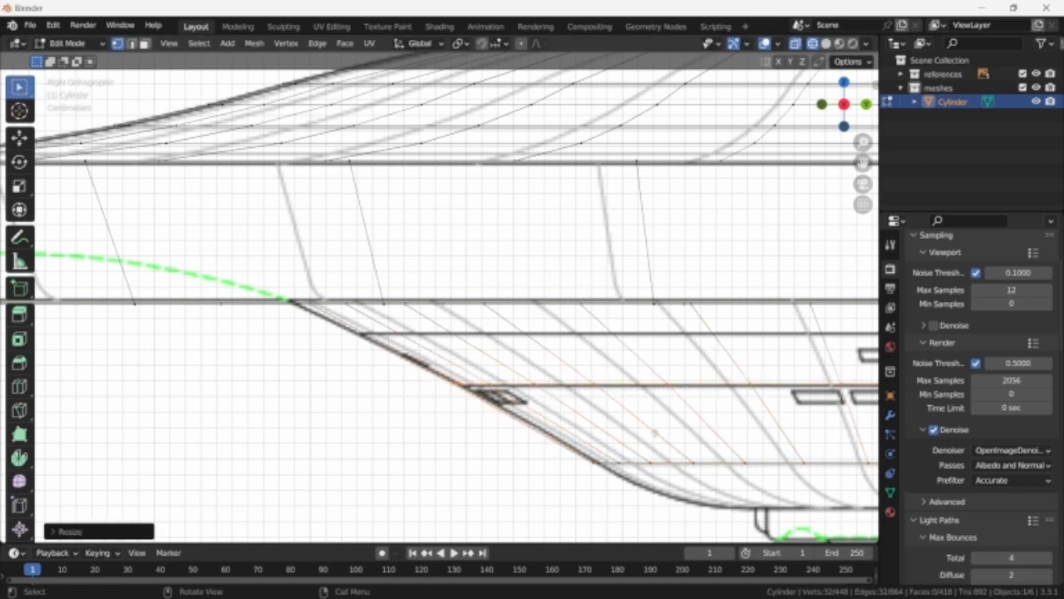
- Extrude the dome's lowest ring down to the flat base line and scale it inward to continue the hull slope
alt+click(672, 459)
shift+middle_drag(759, 469, 520, 318)
key(e)
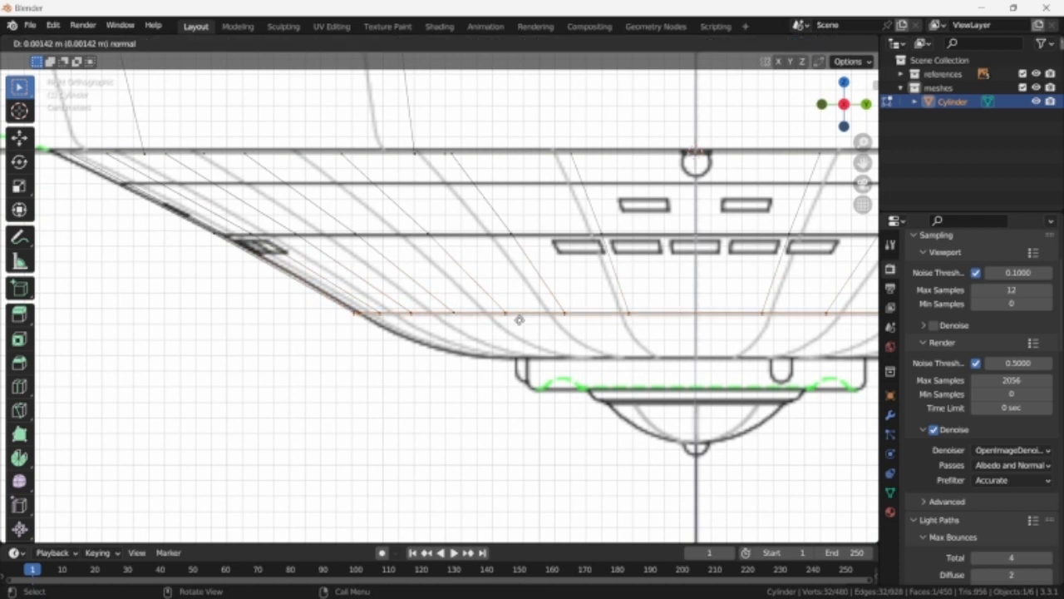
click(523, 366)
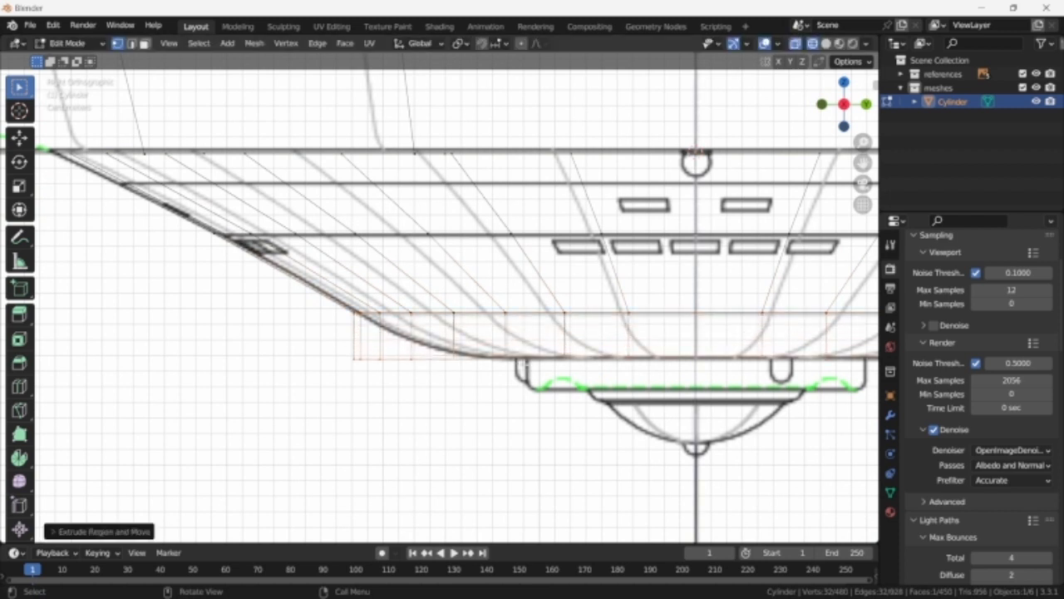
key(s)
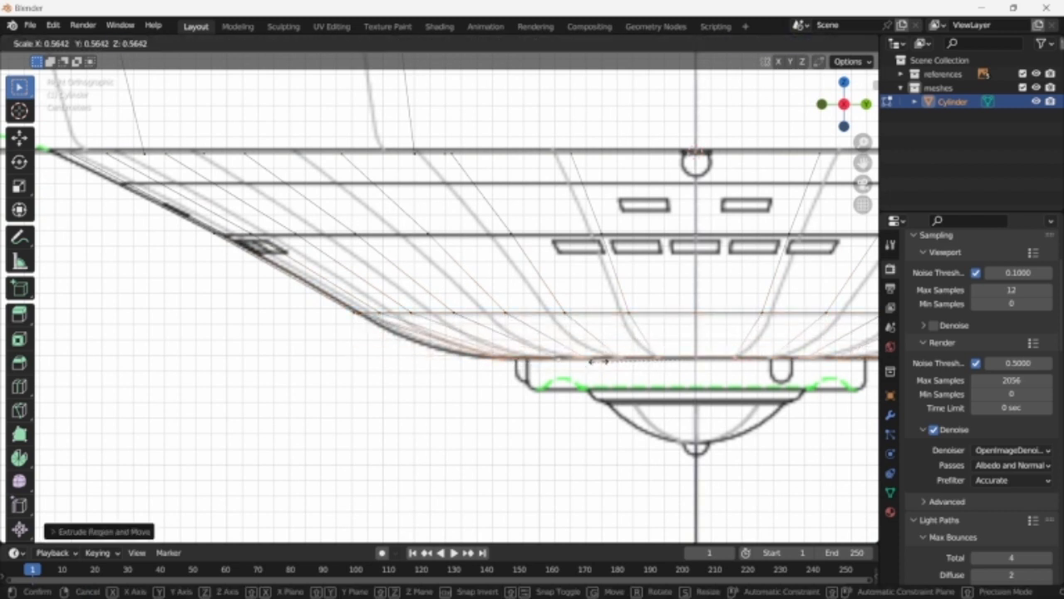
click(572, 372)
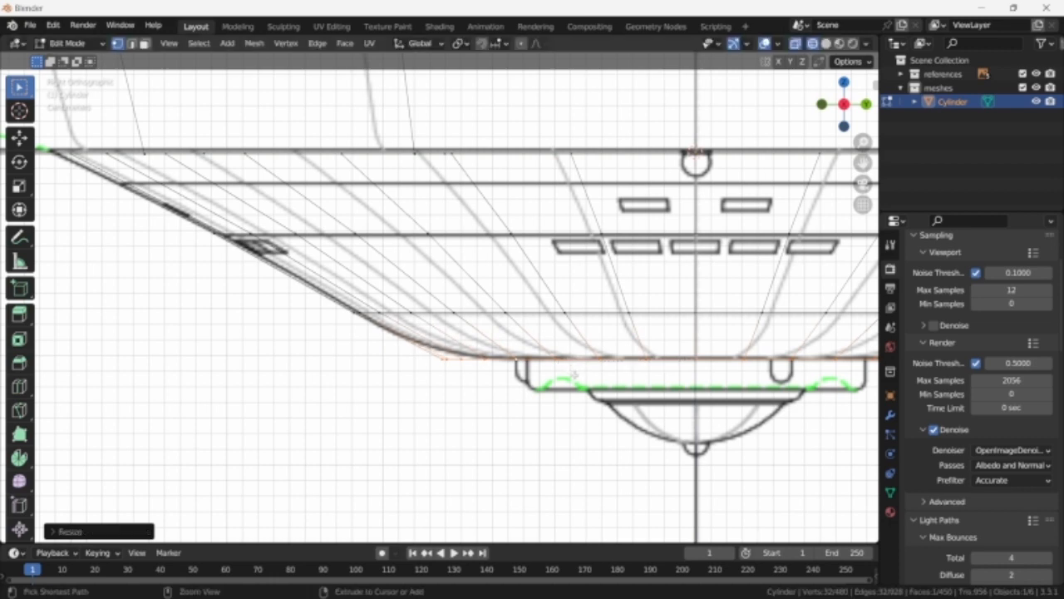
- Bevel the lower dome's bottom ring with several segments to follow the rounded blueprint corner
key(ctrl+b)
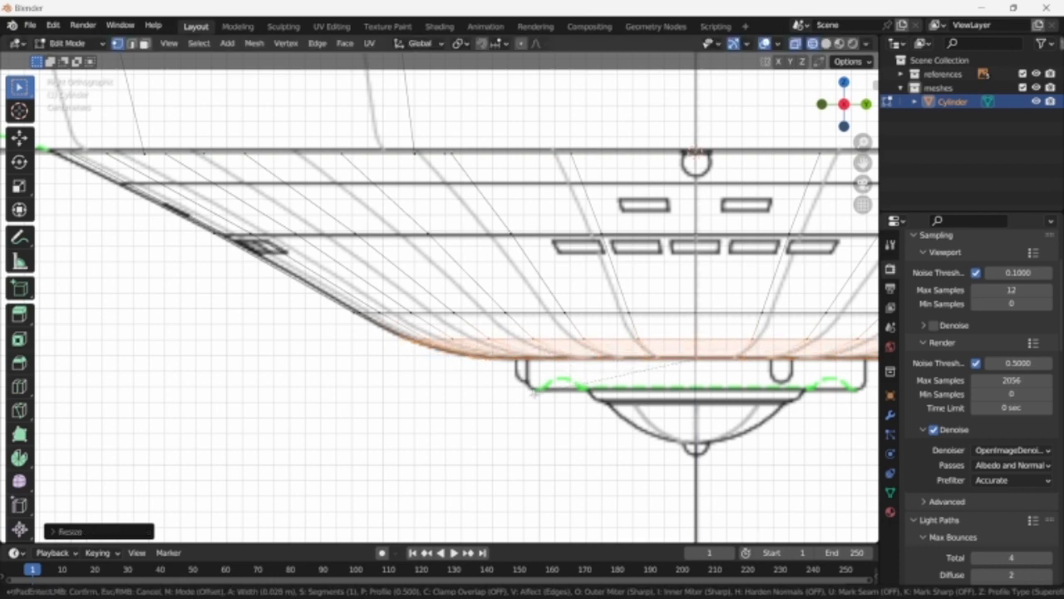
click(532, 394)
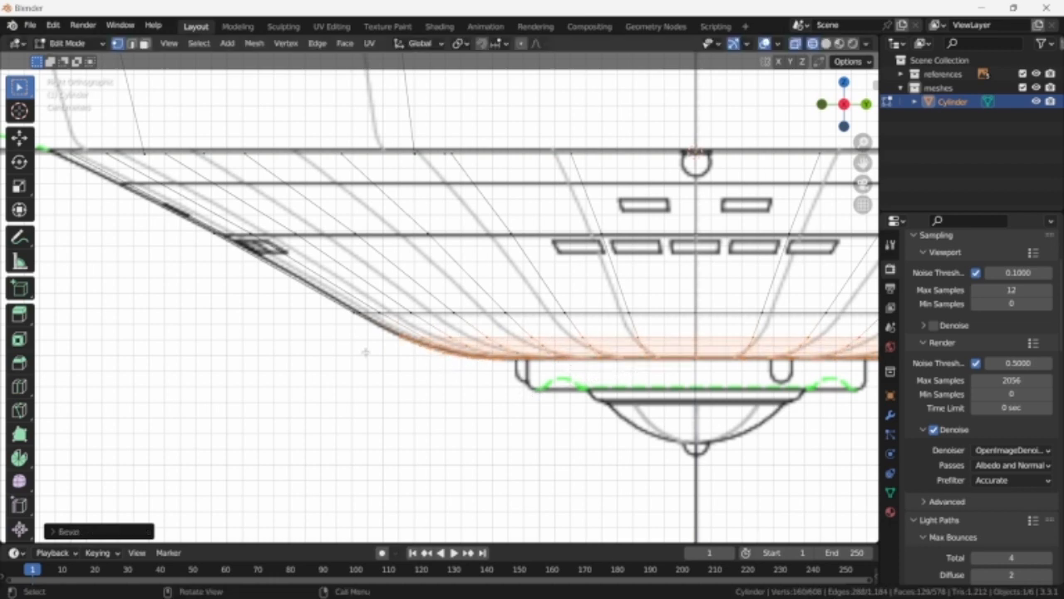
- Add a loop cut around the middle of the wide flat underside band between the rim and the lower dome
scroll(366, 353, down, 3)
shift+middle_drag(309, 349, 586, 403)
middle_drag(544, 399, 524, 325)
key(shift+z)
scroll(549, 300, down, 3)
key(ctrl+r)
click(548, 283)
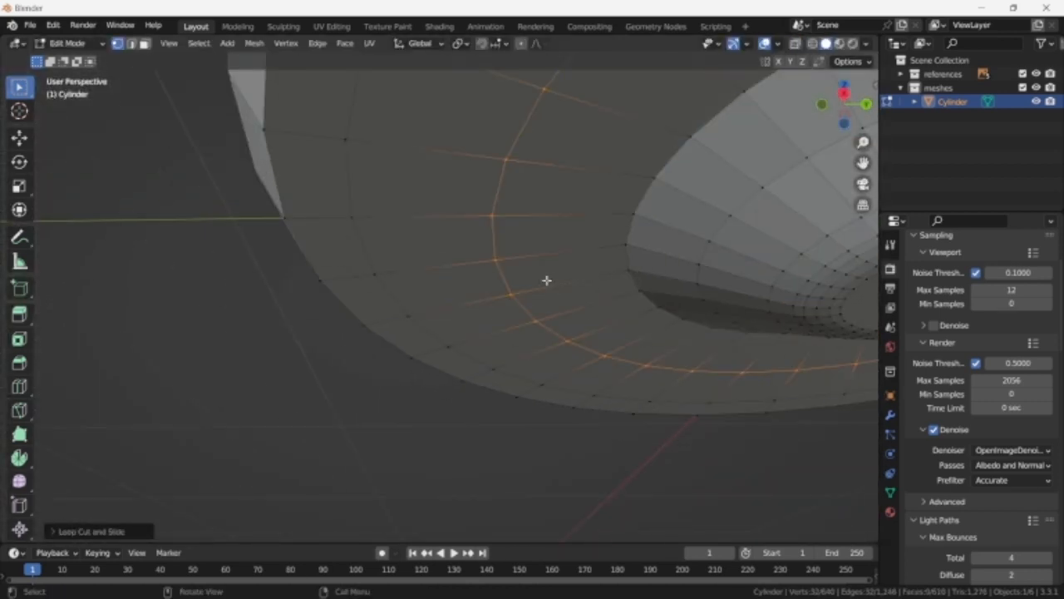
- Raise the new underside loop about 0.032 m along Z to the crest of the dashed curve in side view
key(KP_1)
key(KP_3)
key(shift+z)
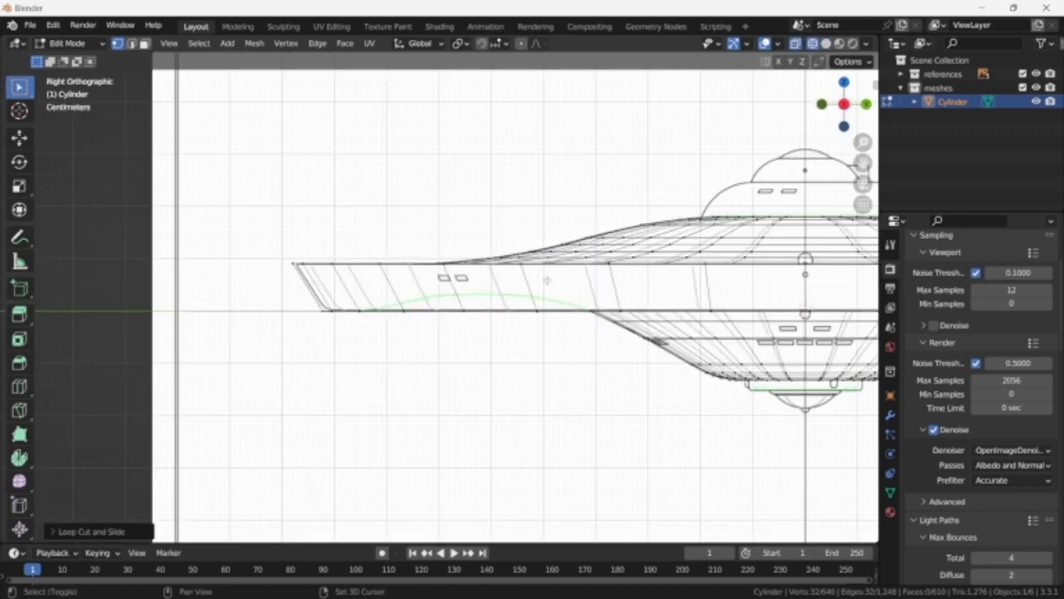
scroll(546, 280, up, 4)
key(g)
key(z)
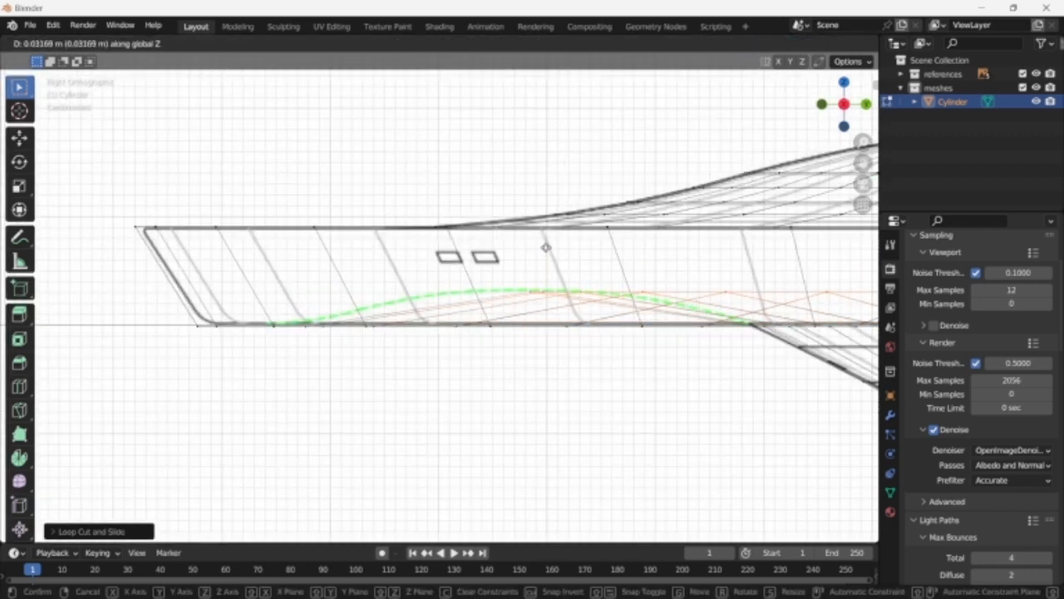
click(546, 247)
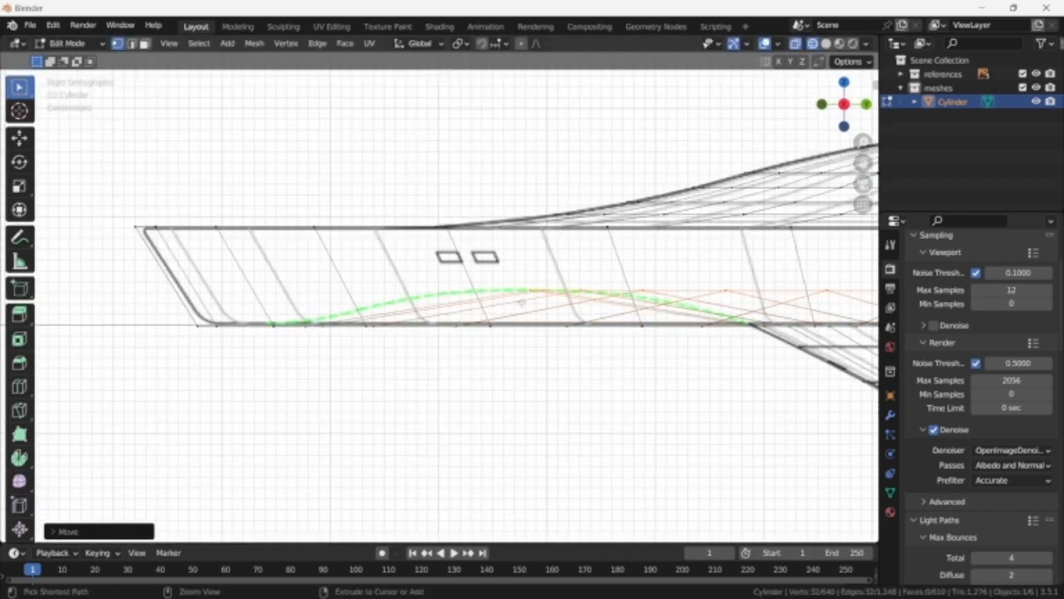
- Add a centred loop cut on the outer half of the underside and raise it about 0.01 m along Z onto the dashed curve
key(ctrl+r)
click(463, 306)
right_click(464, 305)
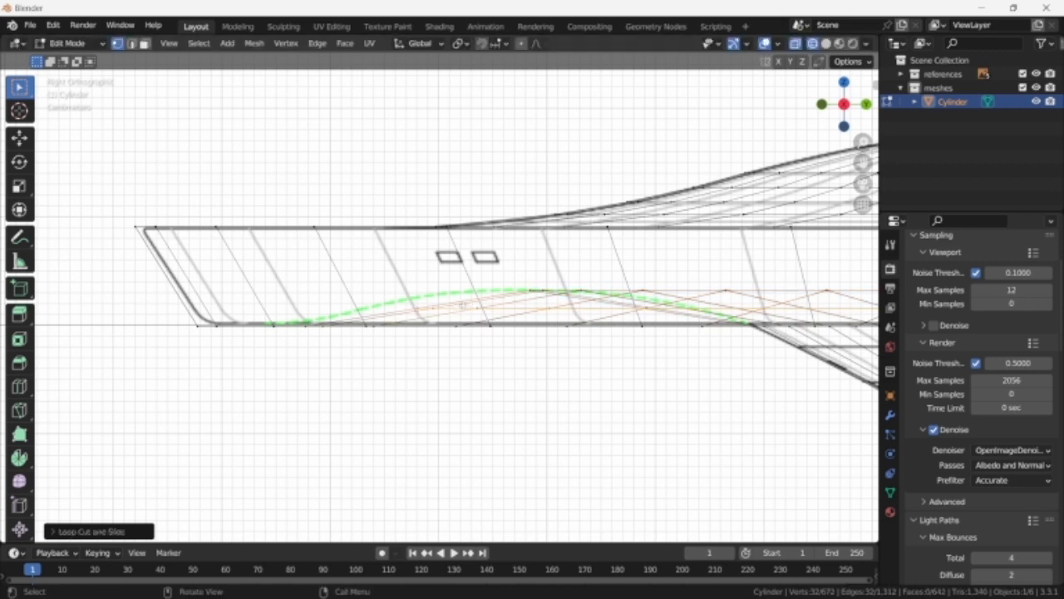
key(g)
key(z)
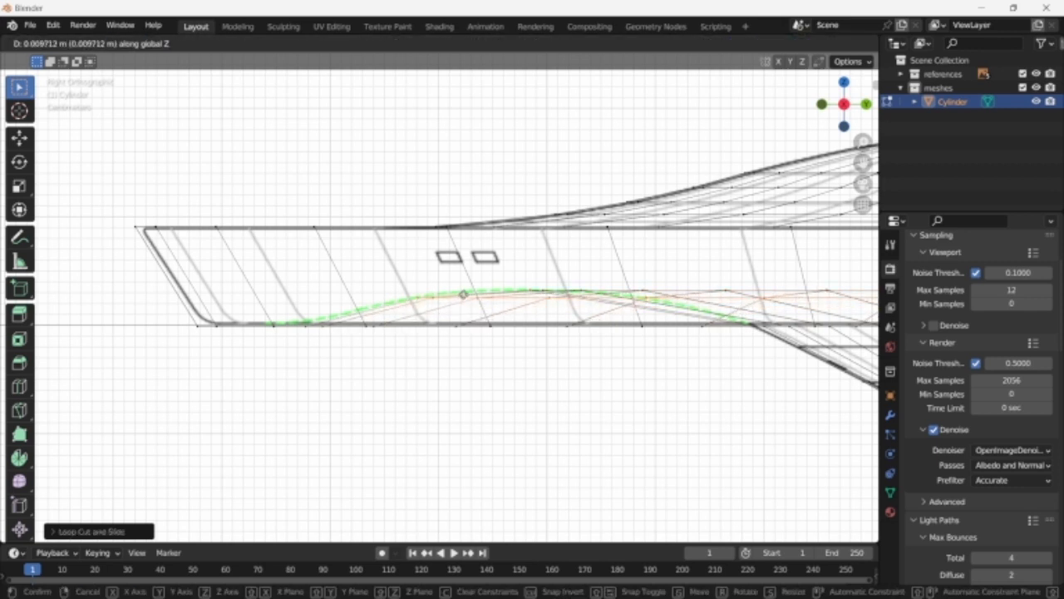
click(463, 295)
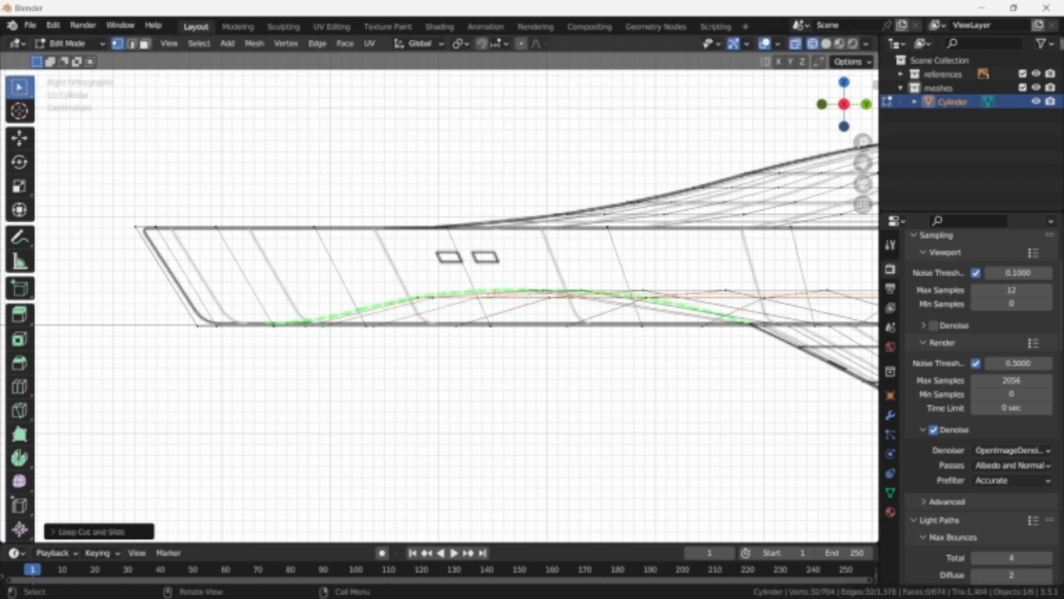
- Add a loop cut between that loop and the crest, and raise it along Z to round the underside curve
key(g)
key(z)
click(495, 291)
- Add a loop cut on the outermost sloped underside band and raise it about 0.002 m along Z onto the dashed curve
key(ctrl+r)
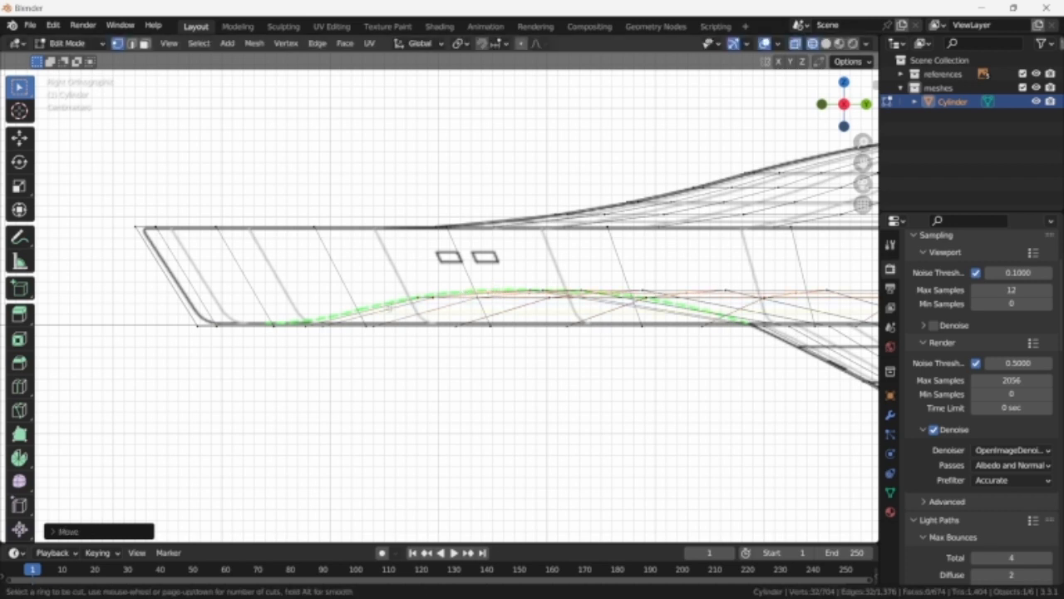
click(388, 308)
click(388, 308)
key(g)
key(z)
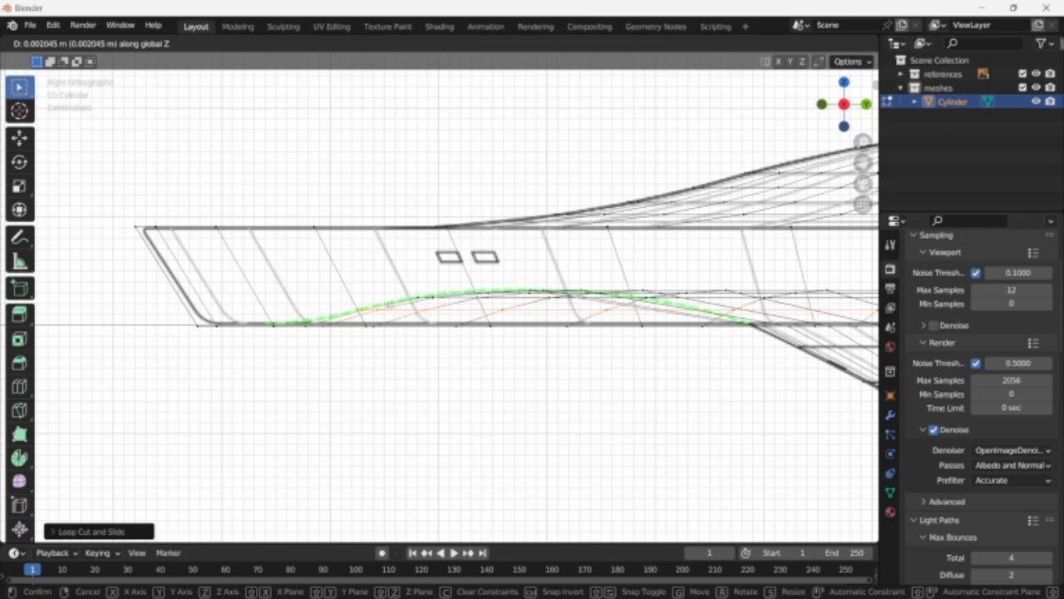
click(390, 306)
- Add a centred loop cut between the crest and the lower dome, and raise it about 0.008 m along Z onto the dashed curve
key(shift+z)
key(shift+z)
shift+middle_drag(765, 313, 422, 314)
scroll(426, 314, up, 3)
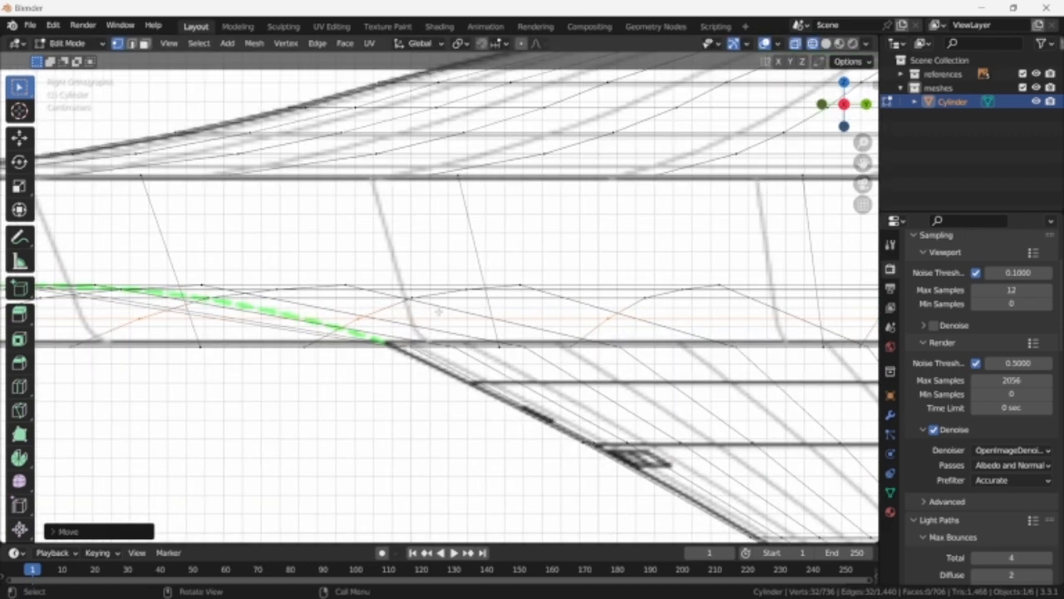
key(ctrl+r)
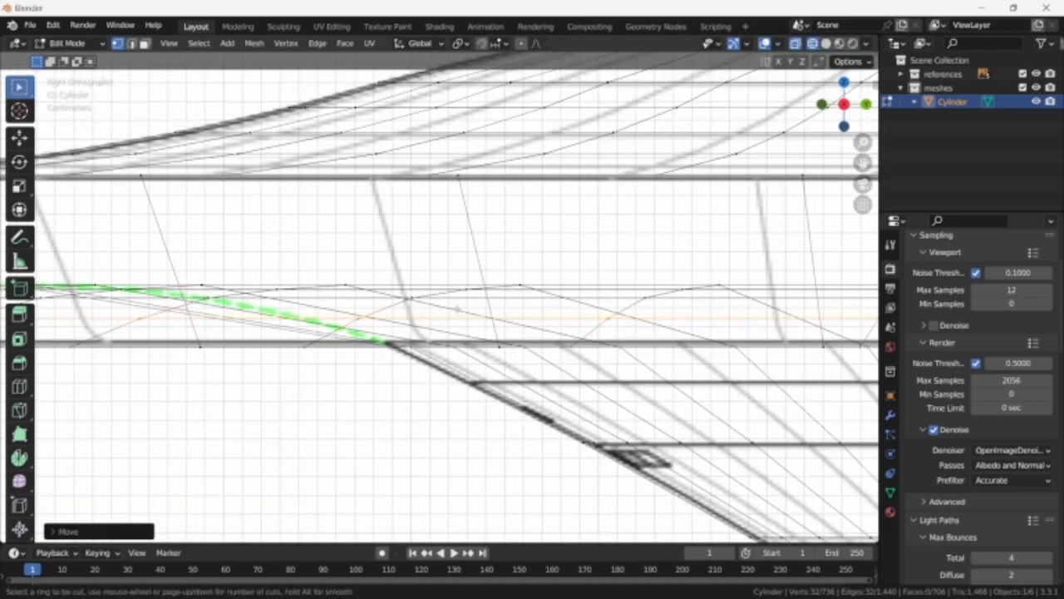
click(457, 309)
click(457, 308)
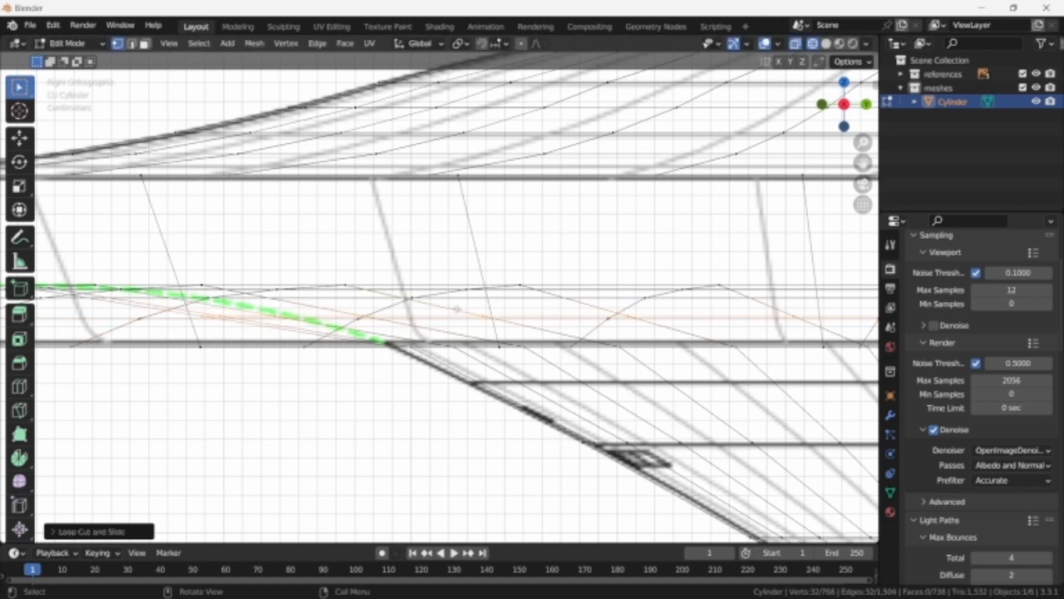
key(g)
key(z)
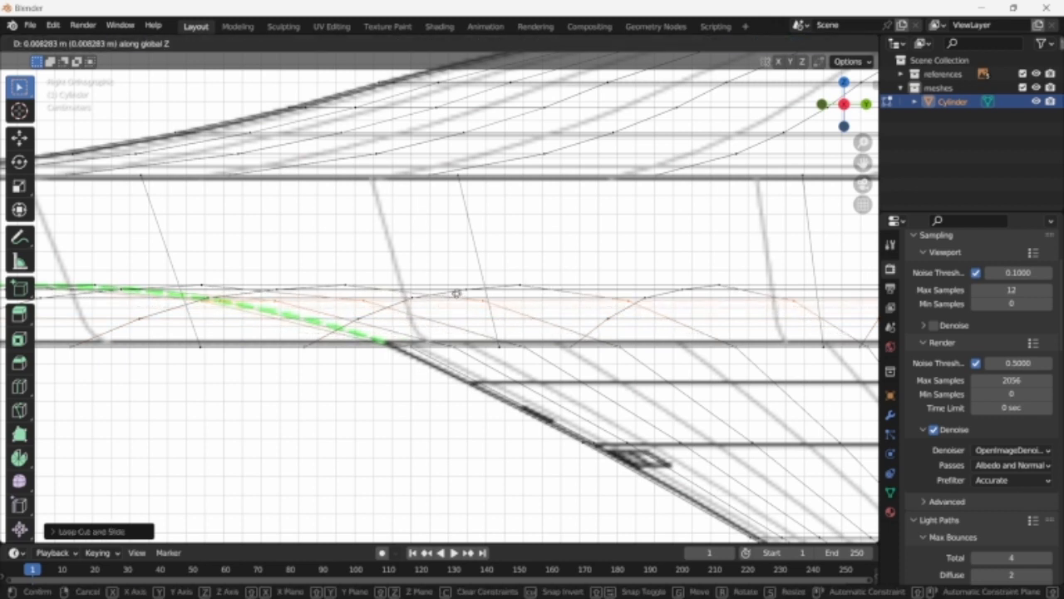
click(456, 292)
- Add a loop cut between that loop and the lower dome's edge, and raise it slightly along Z onto the dashed curve
key(ctrl+r)
click(456, 323)
click(456, 323)
key(g)
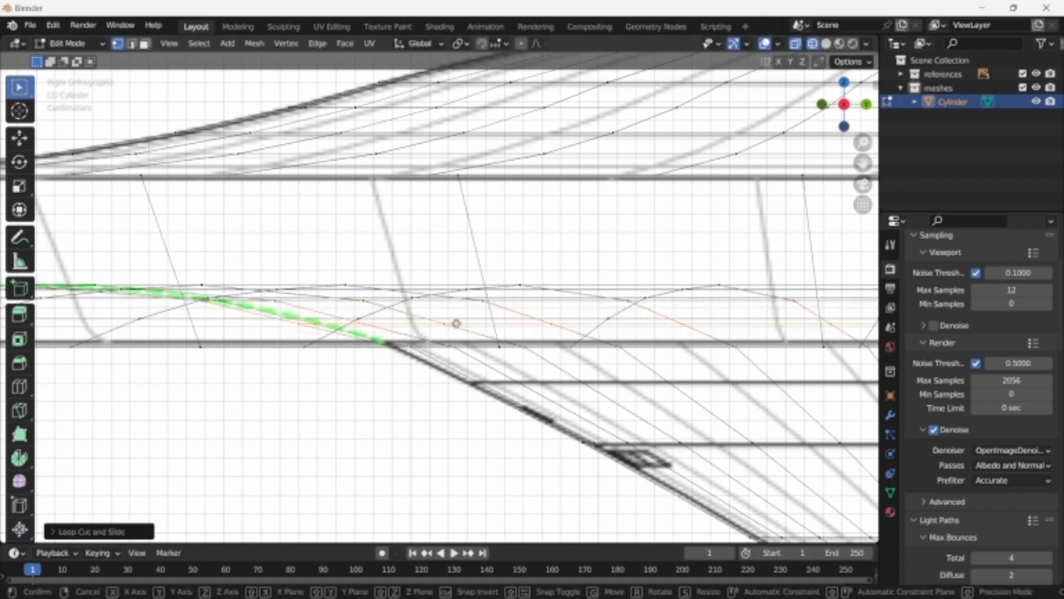
key(z)
click(457, 319)
- Leave Edit Mode and inspect the saucer's underside in solid shading
key(shift+z)
scroll(453, 326, down, 2)
key(Tab)
middle_drag(452, 327, 485, 252)
scroll(485, 252, down, 5)
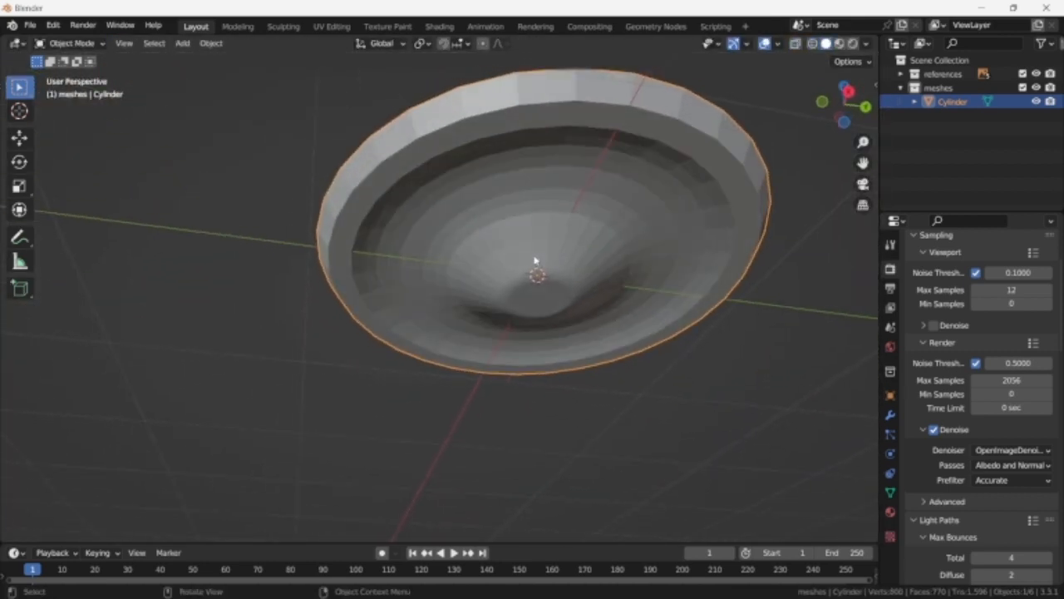
- Add a cylinder mesh in the front wireframe view and scale it in Edit Mode to about 0.11
key(KP_1)
key(shift+z)
scroll(489, 297, up, 5)
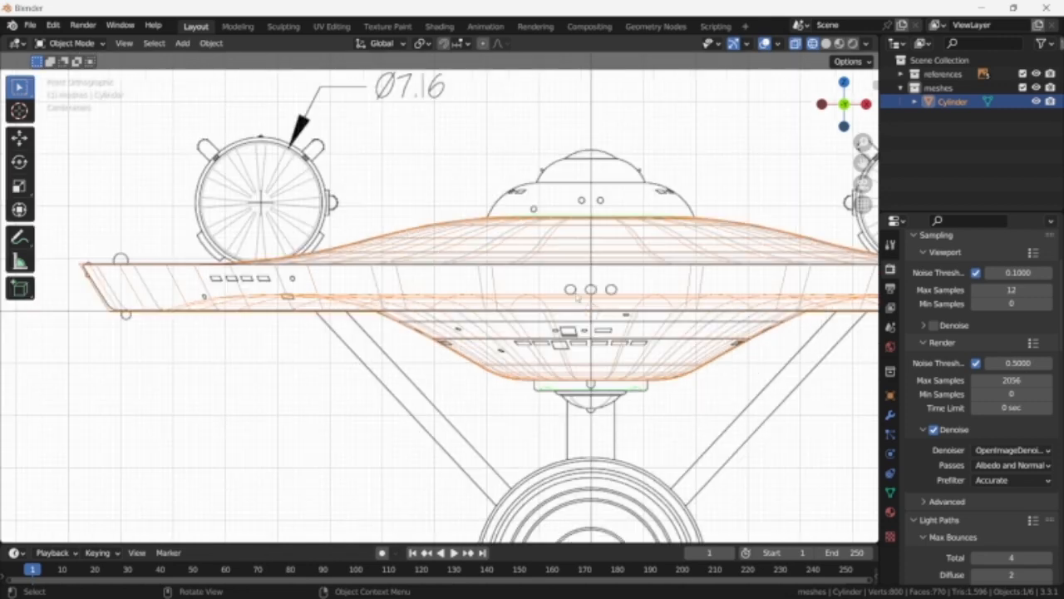
key(shift+a)
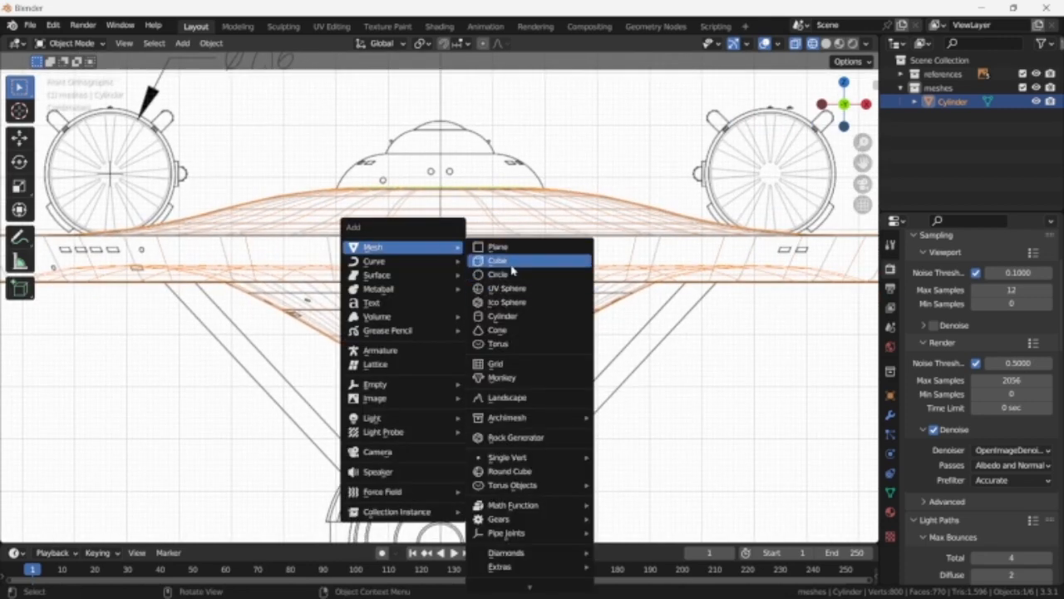
click(503, 316)
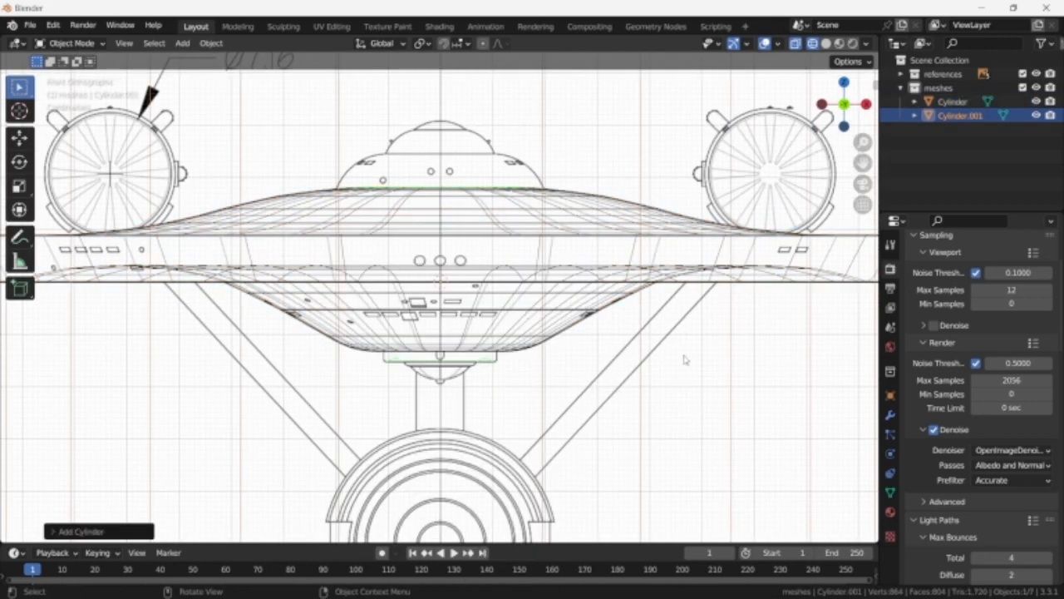
scroll(690, 356, down, 4)
key(Tab)
key(s)
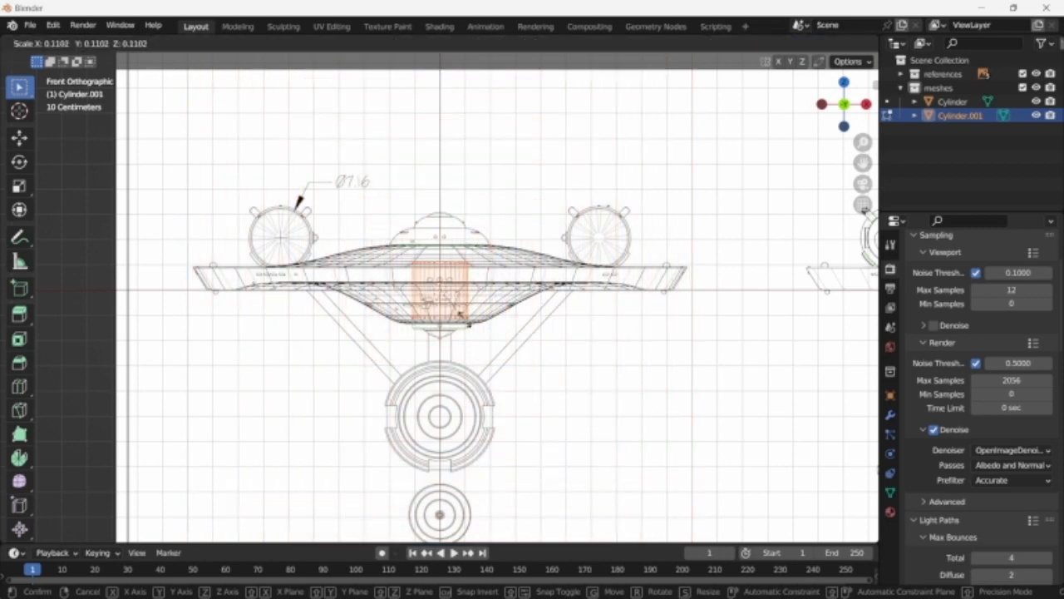
click(466, 308)
- Fit the cylinder to the ring outline below the saucer: lower it about 0.05 m, scale it about 1.07 and raise it about 0.008 m
scroll(864, 211, up, 5)
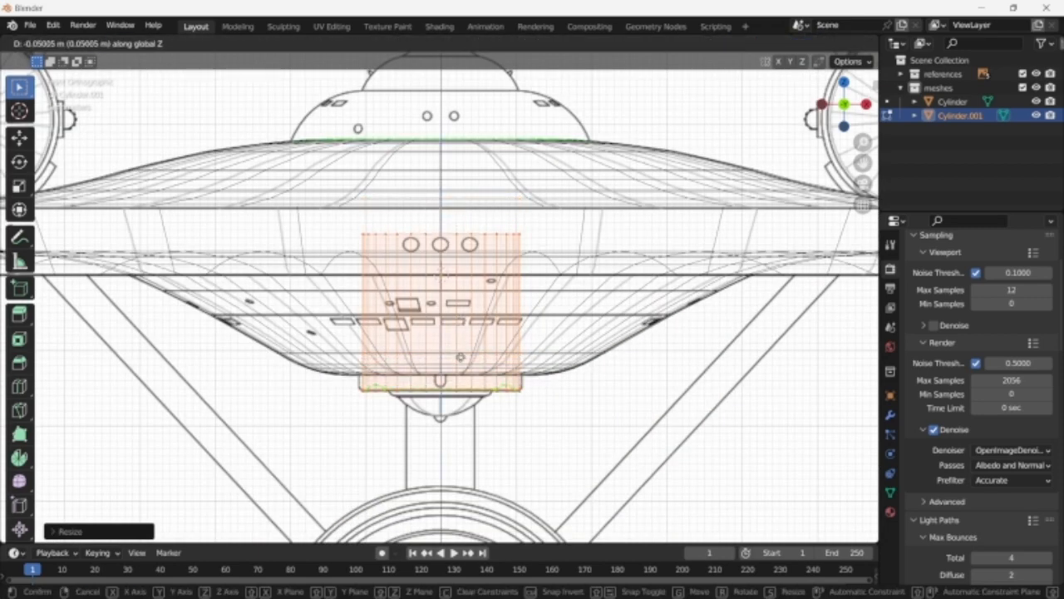
click(461, 358)
key(s)
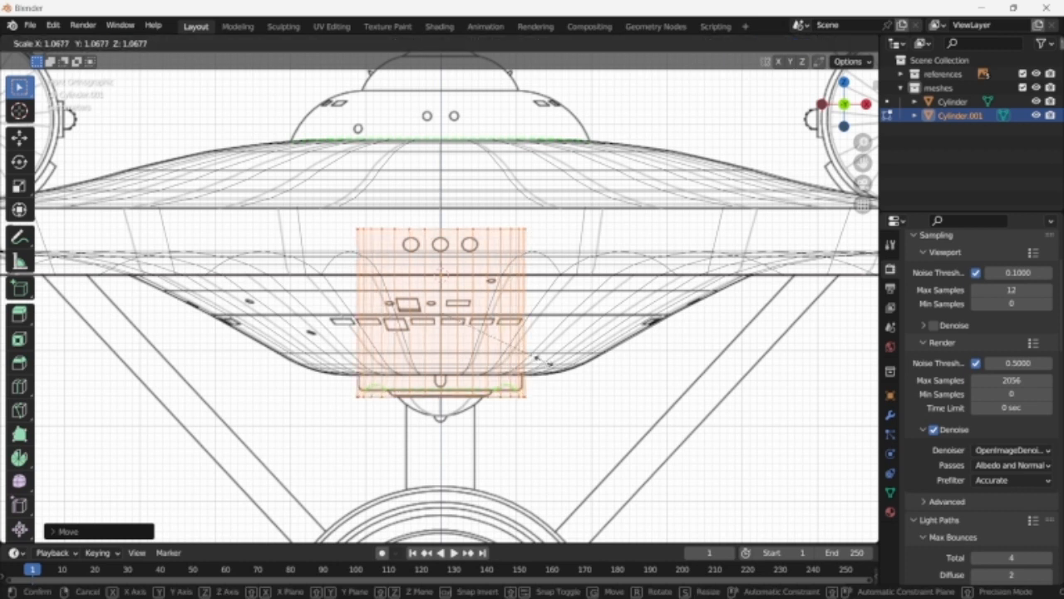
click(536, 357)
key(g)
key(z)
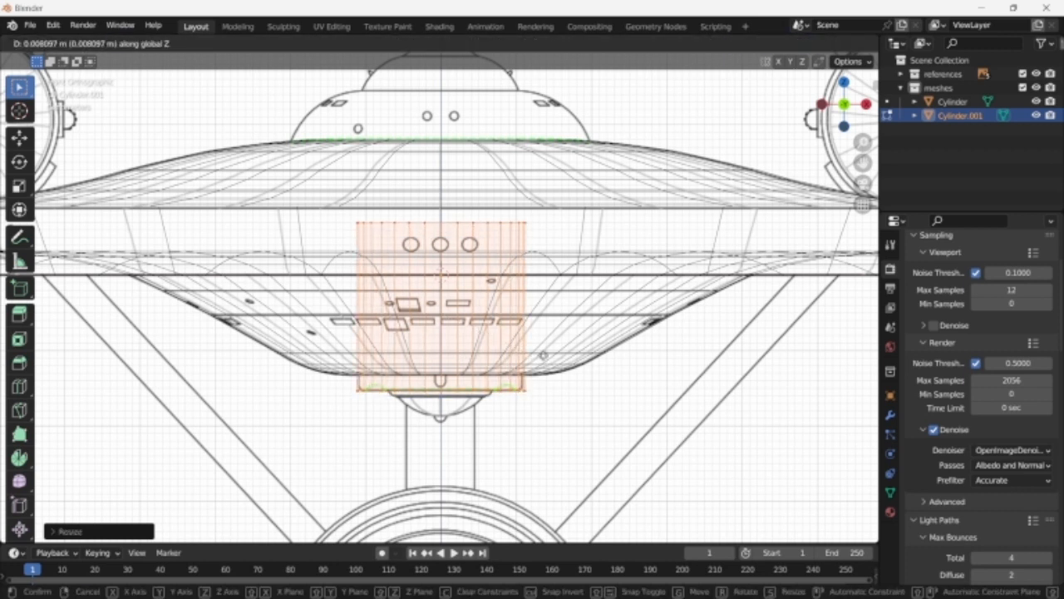
click(543, 355)
- Lower the cylinder's top vertices along Z until they sit just inside the saucer's underside
drag(257, 186, 542, 253)
key(g)
key(z)
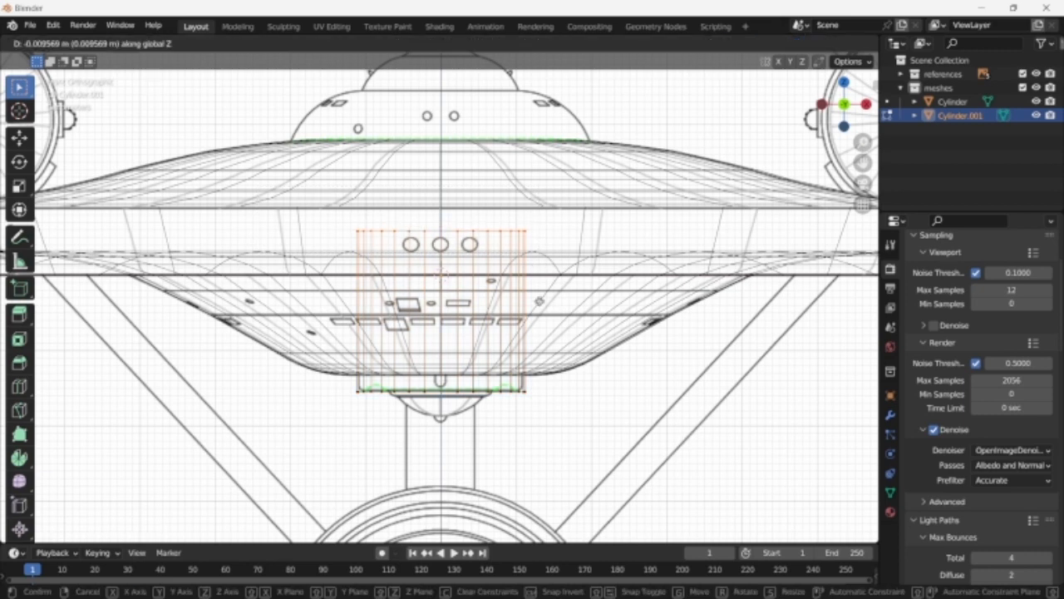
click(544, 393)
scroll(543, 393, up, 2)
shift+middle_drag(519, 410, 531, 297)
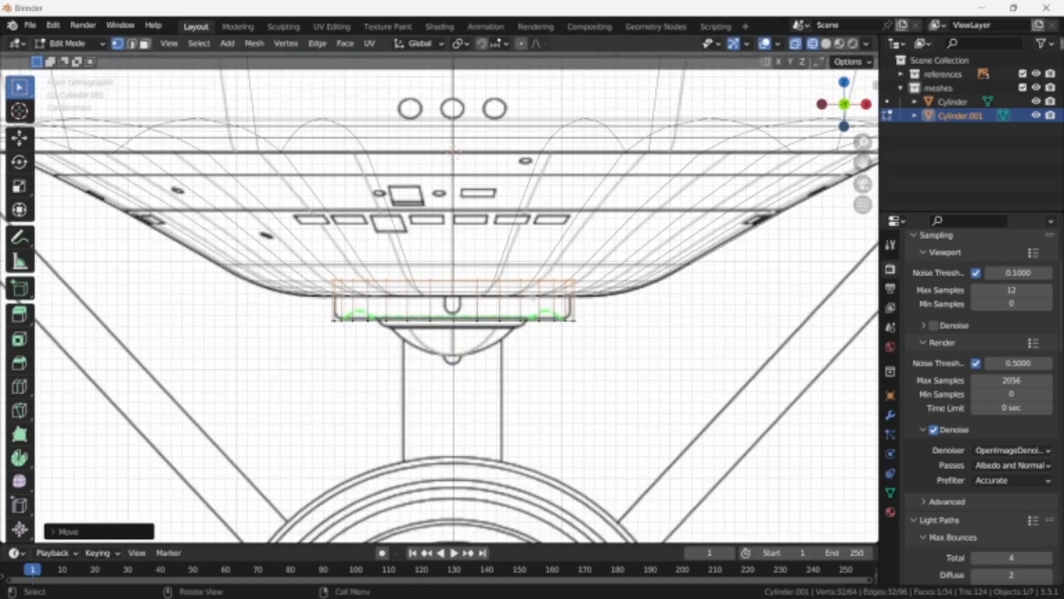
scroll(530, 296, up, 3)
click(531, 296)
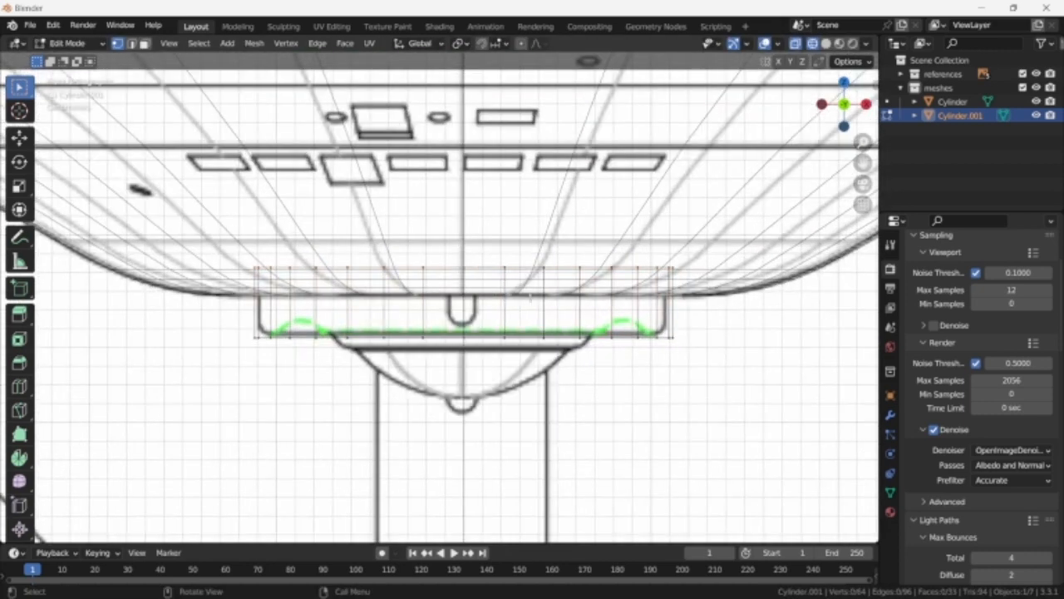
- Extrude the cylinder's bottom edge loop, scale it inward to the inner ends of the green dashed bumps, and display it in solid shading
alt+click(443, 334)
scroll(444, 333, up, 2)
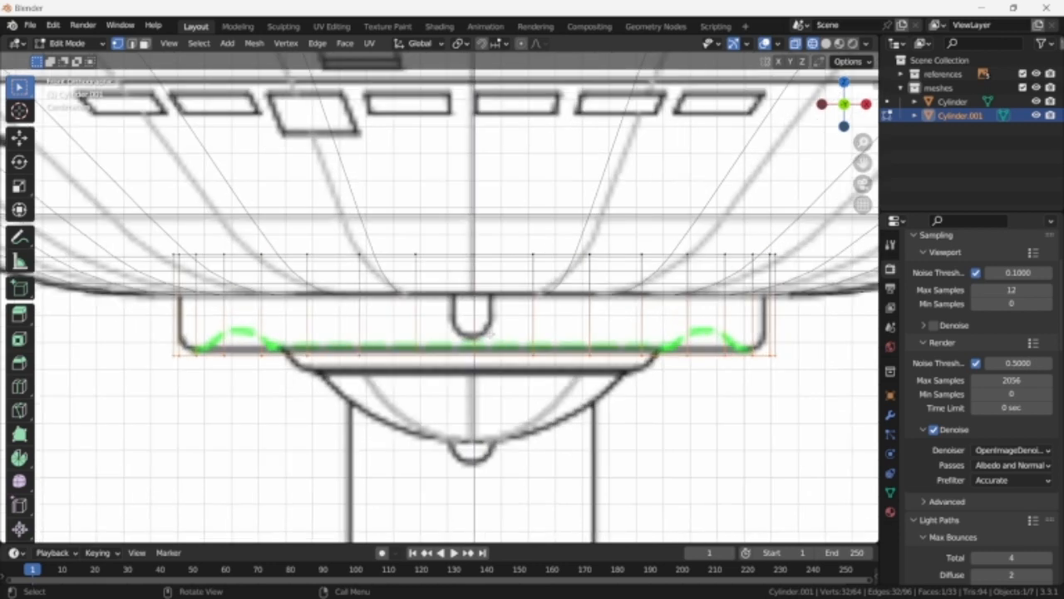
key(e)
key(s)
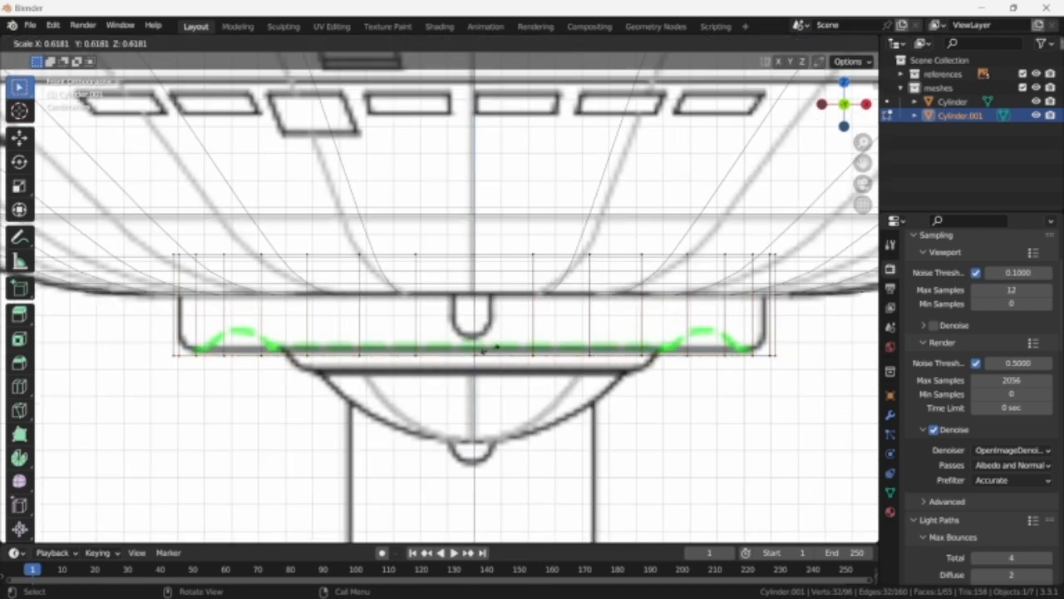
click(495, 337)
scroll(392, 313, down, 2)
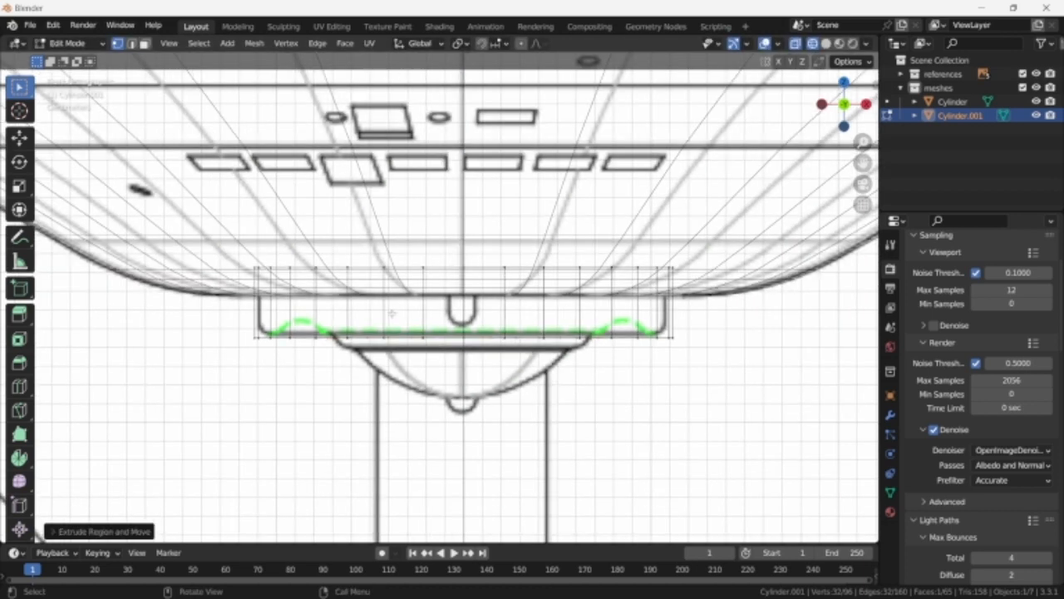
scroll(392, 314, up, 1)
middle_drag(392, 314, 390, 276)
key(shift+z)
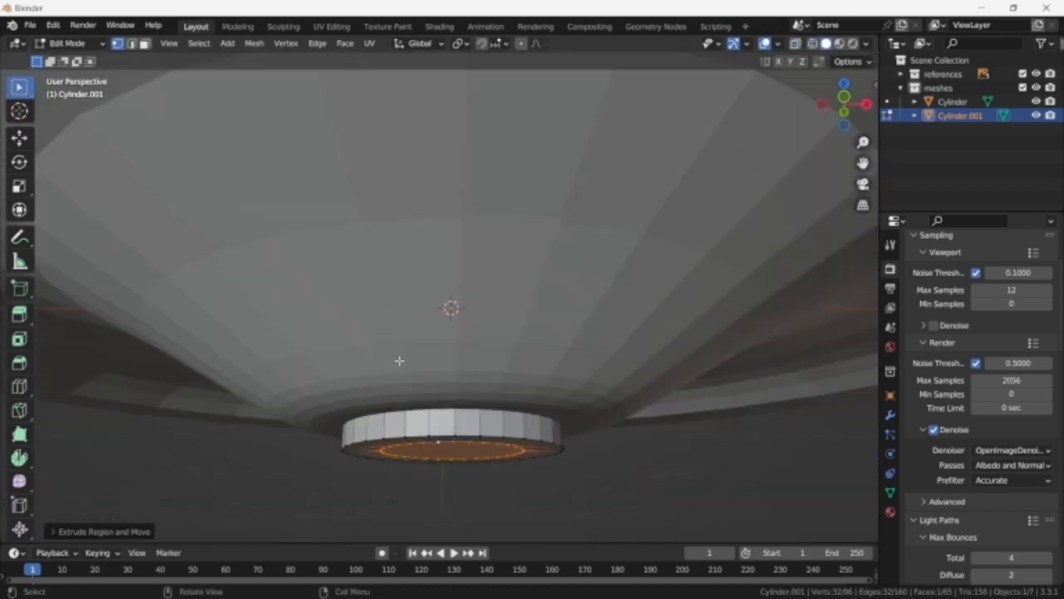
shift+middle_drag(399, 361, 415, 136)
key(ctrl+r)
click(381, 329)
right_click(381, 329)
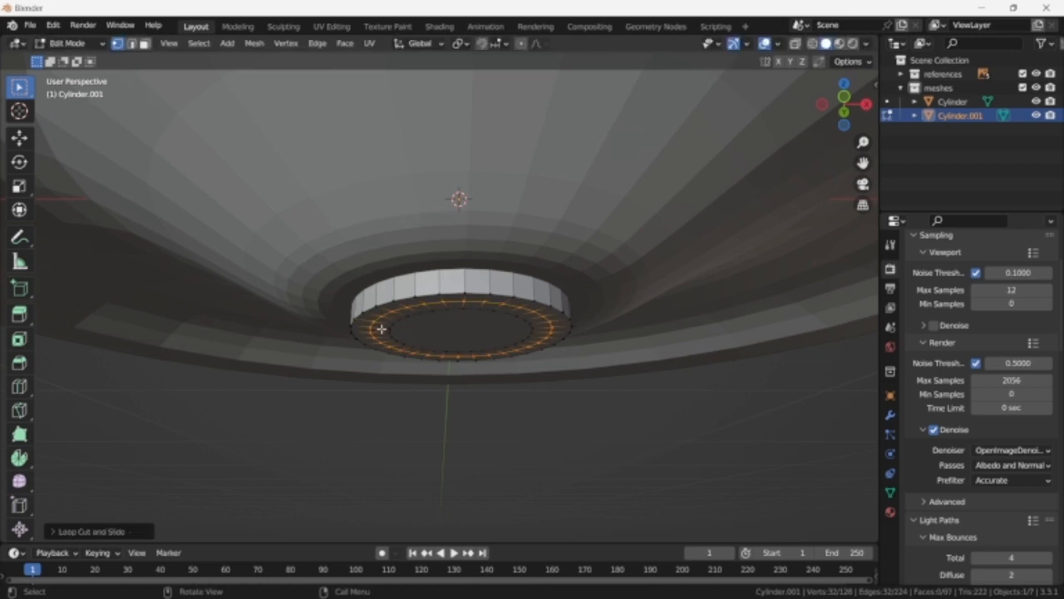
key(ctrl+z)
- Add two evenly spaced loop cuts around the ring's bottom face band without sliding them
key(ctrl+r)
scroll(372, 329, up, 1)
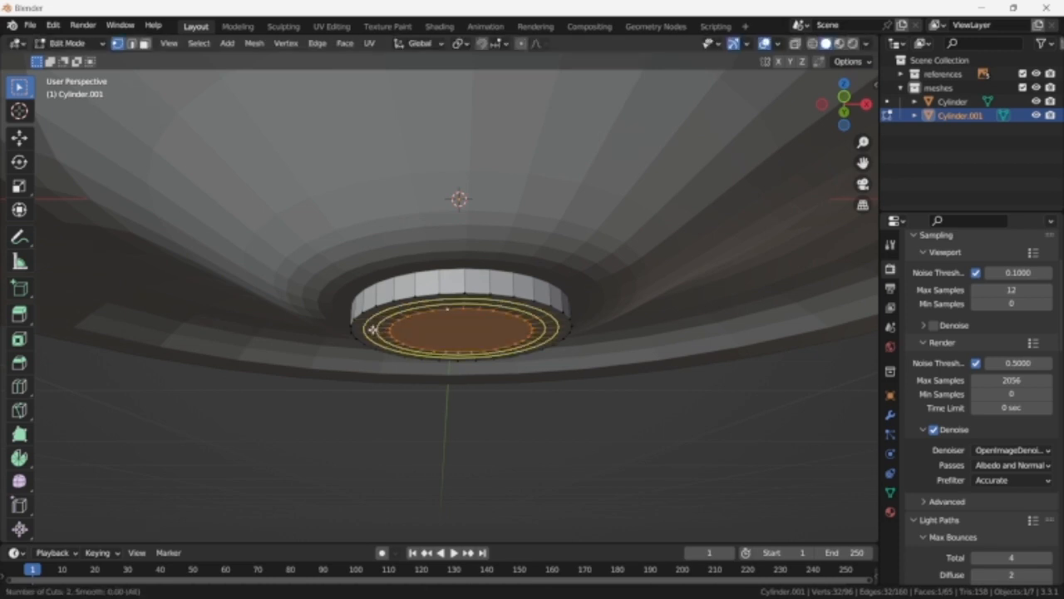
click(372, 329)
right_click(387, 329)
scroll(466, 335, up, 1)
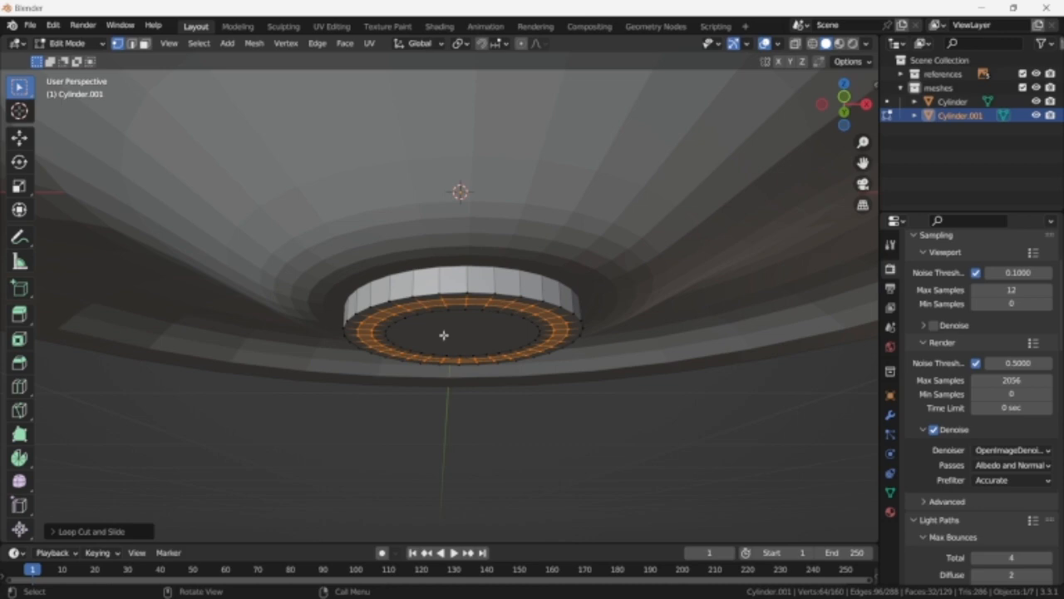
- Extrude the middle face band about 0.009 m up into the ring to form a groove matching the dashed bumps
key(KP_3)
key(KP_1)
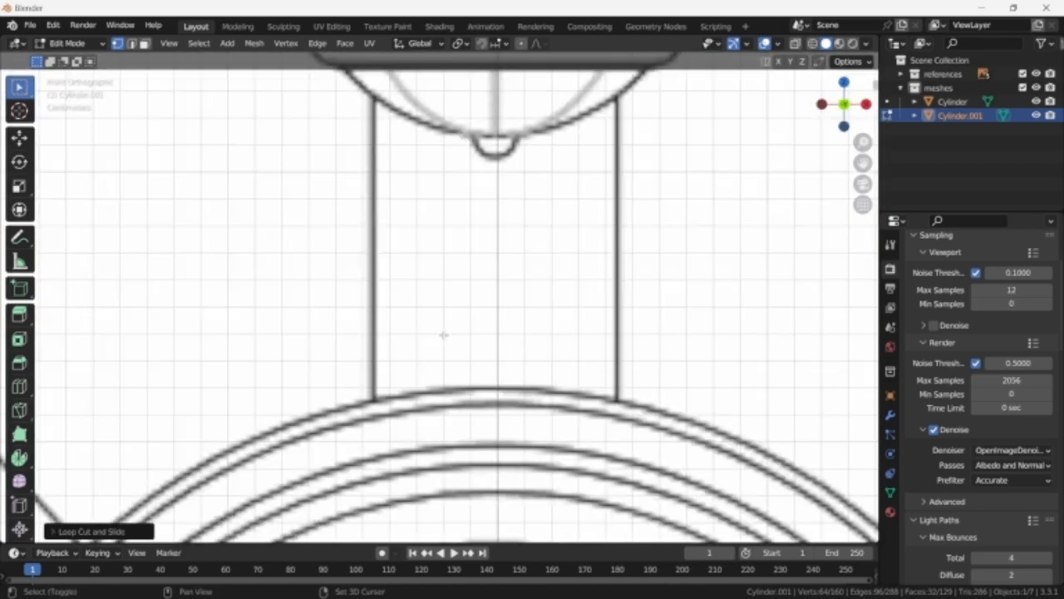
shift+middle_drag(534, 149, 520, 366)
shift+middle_drag(483, 253, 509, 272)
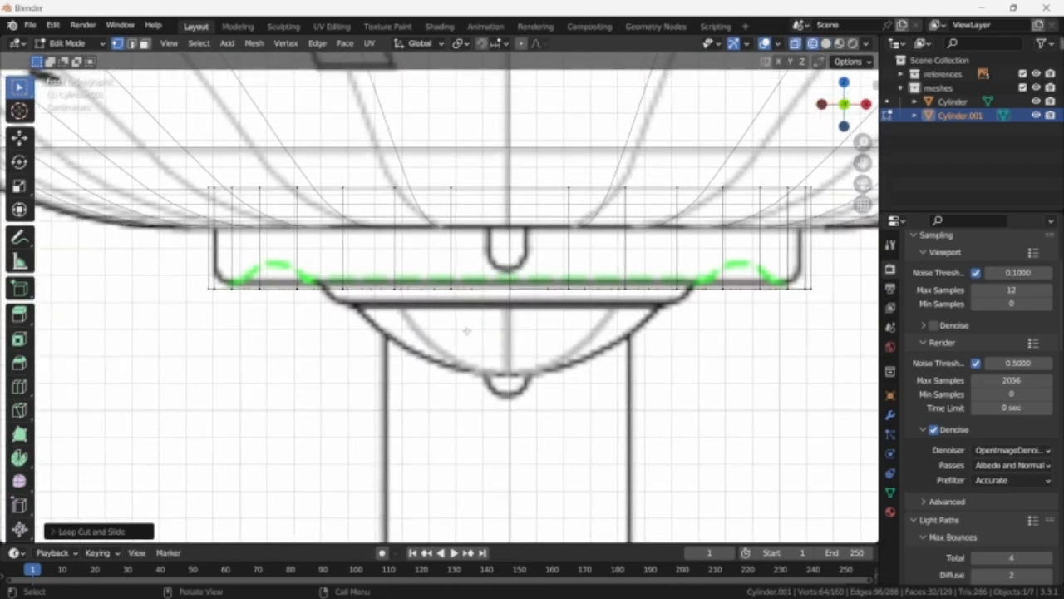
scroll(466, 331, up, 3)
key(e)
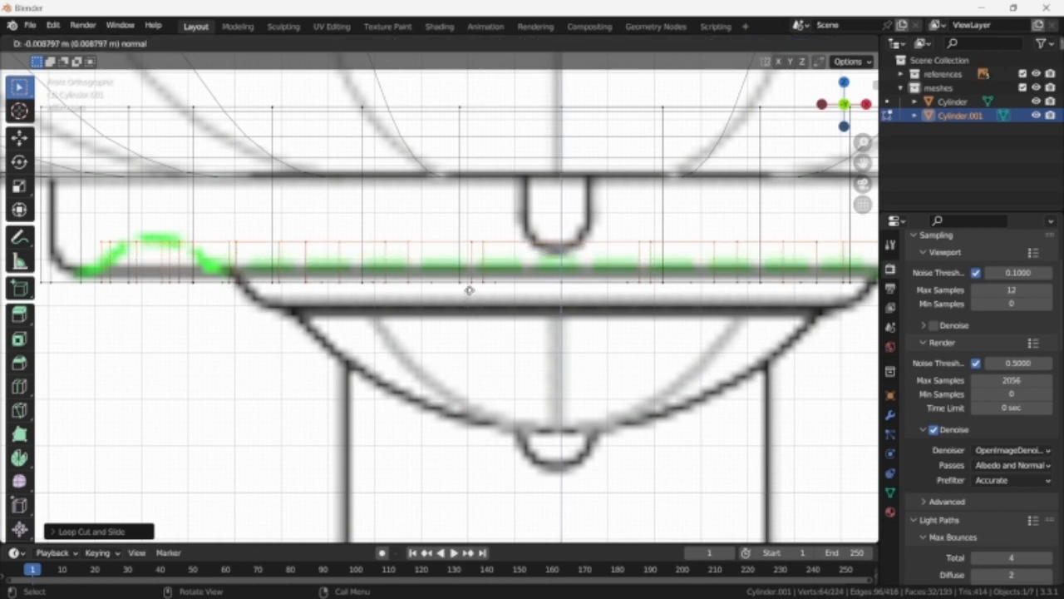
click(469, 285)
- Bevel the ring's outer bottom edge loop and the groove's four edge loops with 4 segments and a width of about 0.004 m
scroll(470, 285, down, 3)
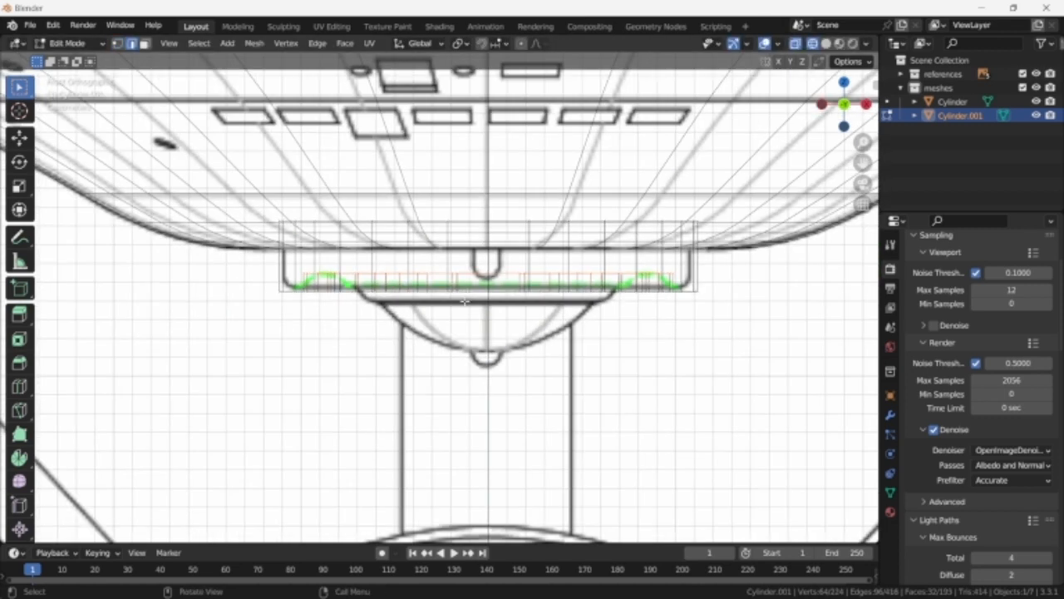
middle_drag(470, 285, 471, 156)
key(shift+z)
shift+middle_drag(471, 447, 532, 200)
scroll(479, 333, up, 5)
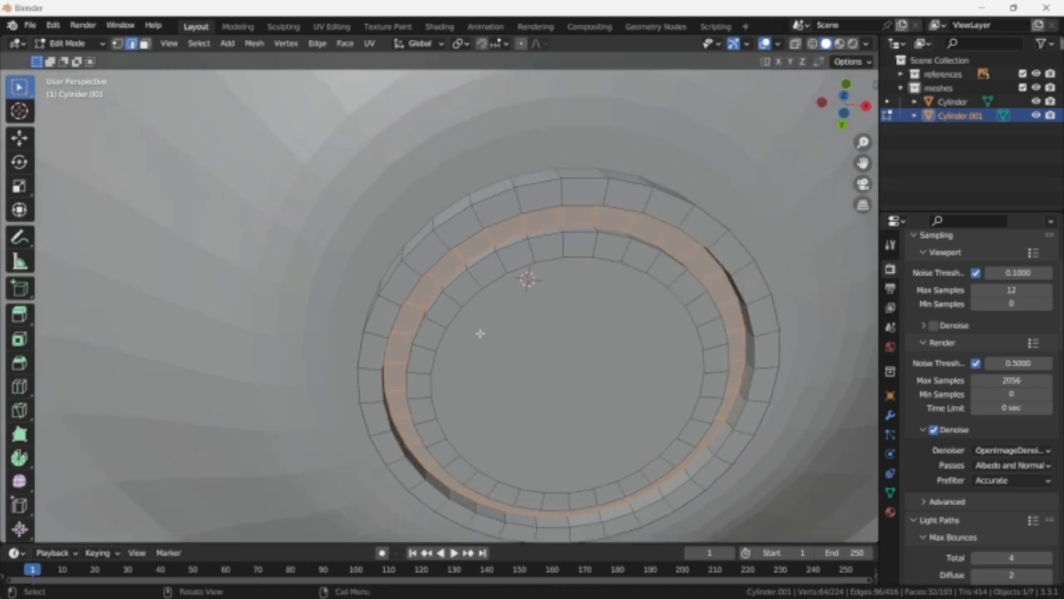
alt+click(429, 291)
alt+shift+click(428, 301)
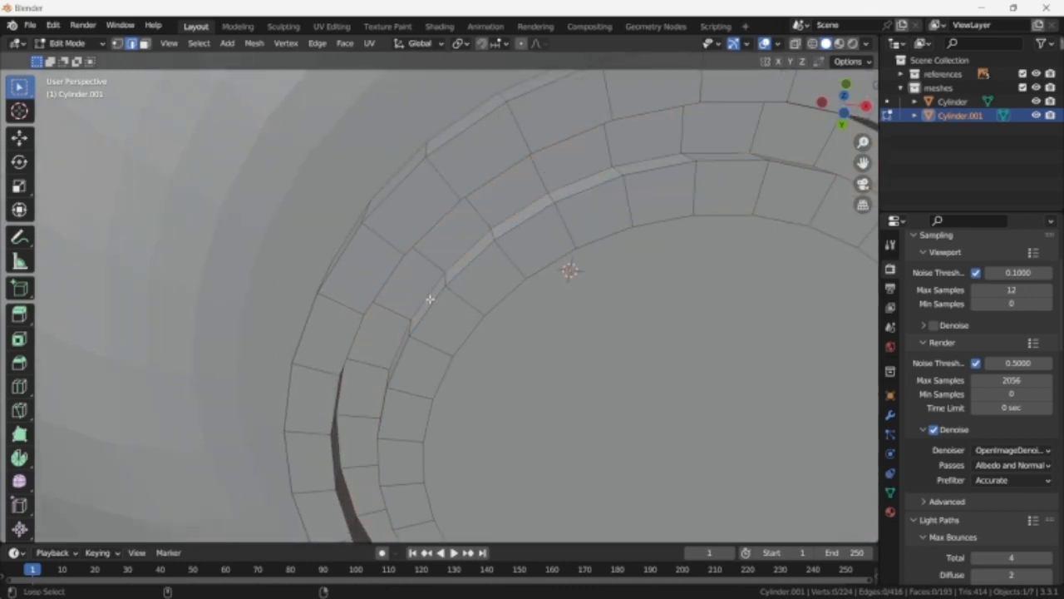
alt+shift+click(430, 301)
alt+shift+click(437, 315)
middle_drag(494, 324, 298, 381)
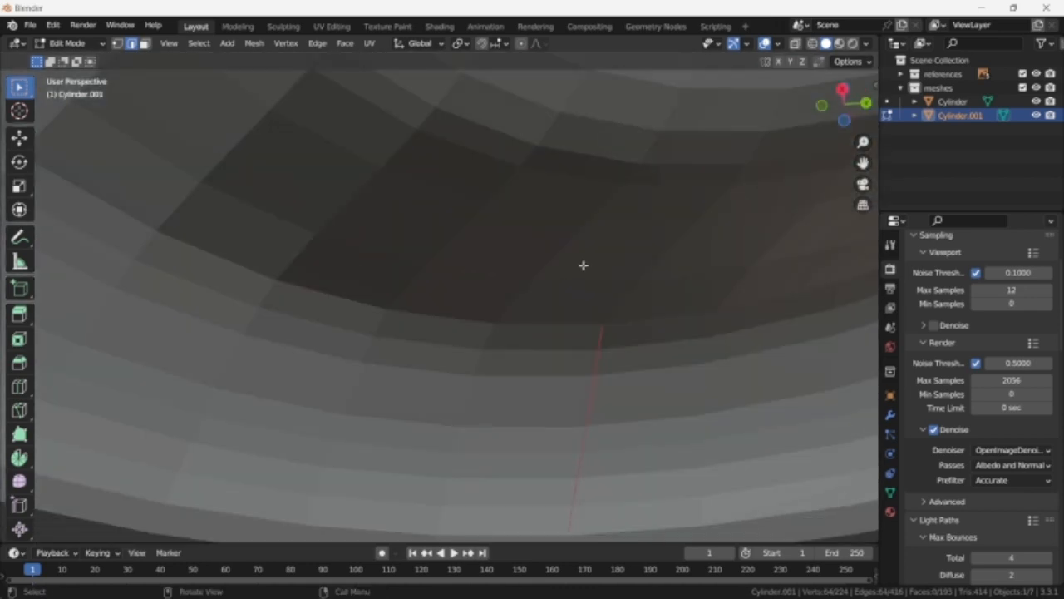
shift+middle_drag(583, 266, 467, 16)
alt+shift+click(489, 112)
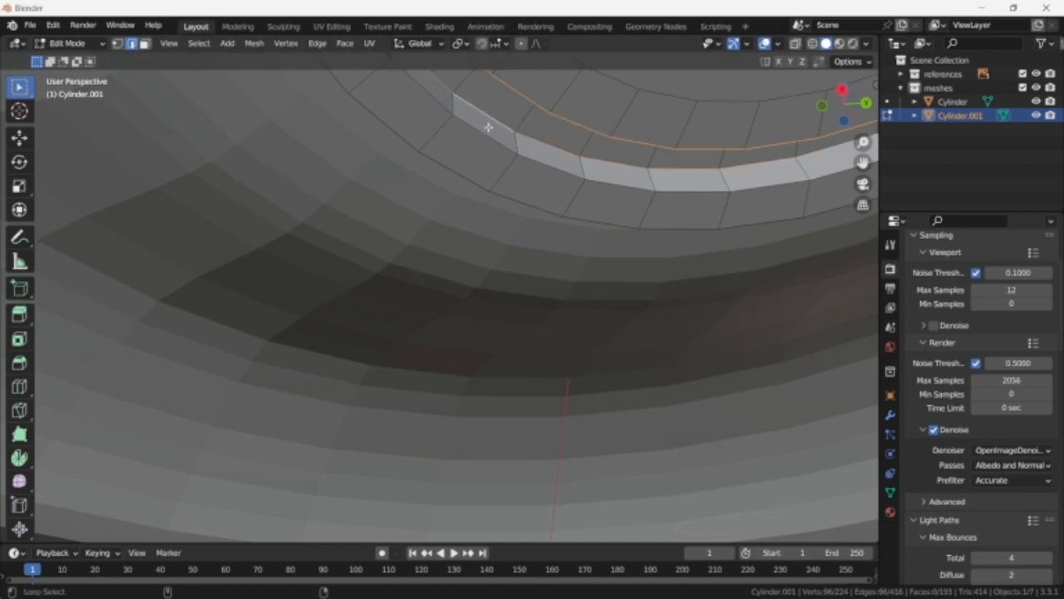
alt+shift+click(488, 129)
alt+shift+click(473, 172)
scroll(490, 156, down, 3)
scroll(490, 155, down, 2)
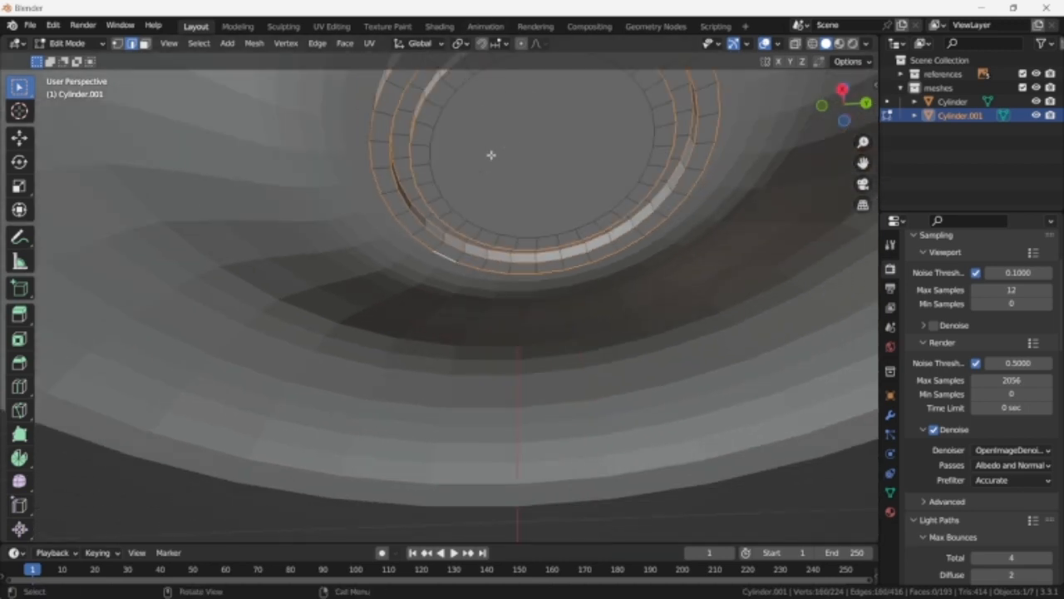
key(KP_1)
key(alt+z)
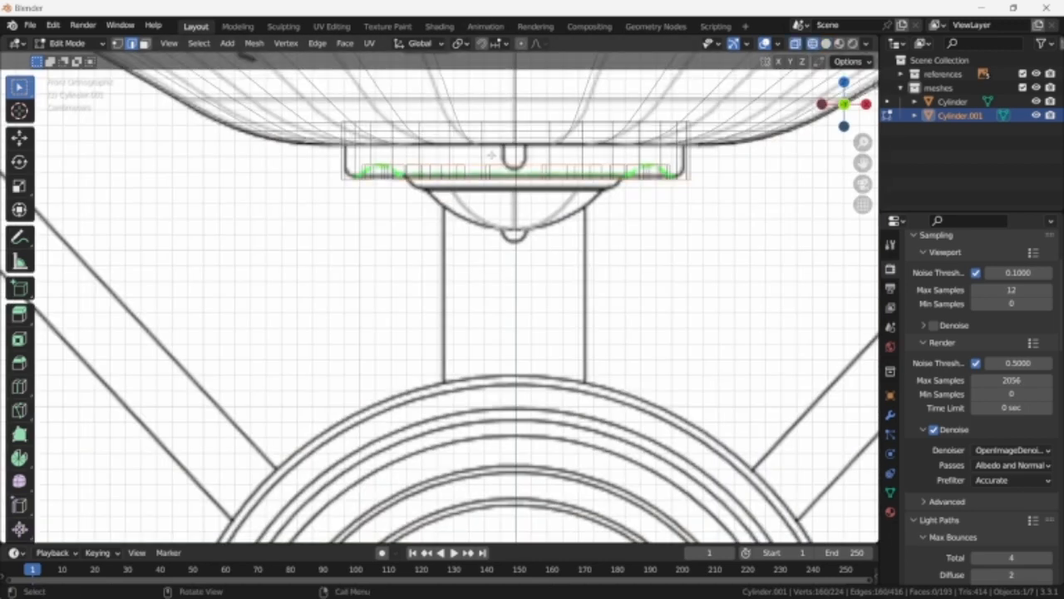
scroll(521, 246, up, 6)
key(ctrl+b)
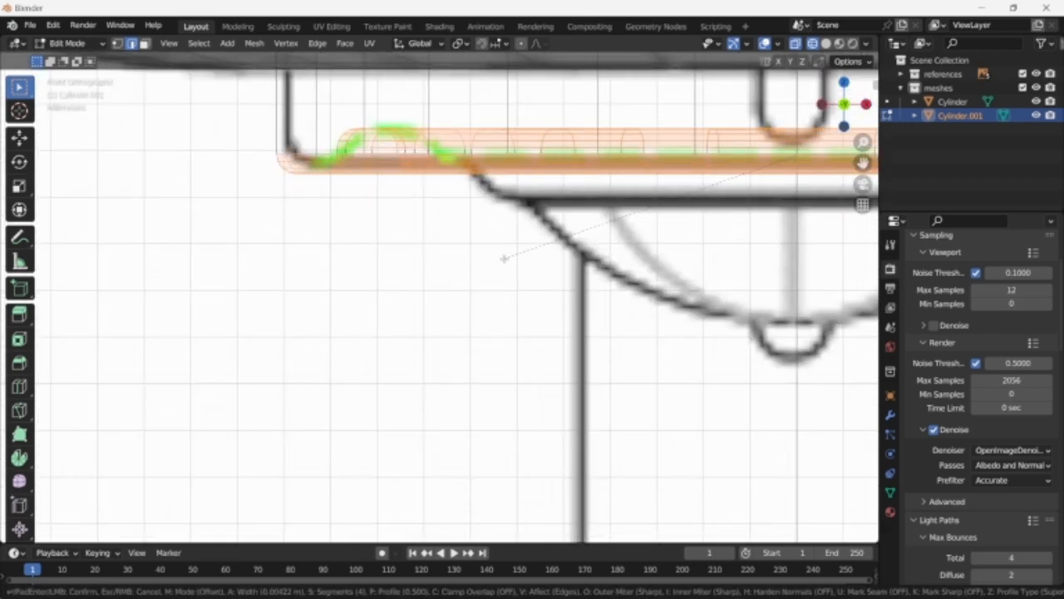
click(504, 259)
- Leave Edit Mode and inspect the bevelled ring under the saucer in solid shading
key(Tab)
scroll(508, 262, down, 8)
key(shift+z)
middle_drag(512, 261, 568, 266)
scroll(574, 229, down, 5)
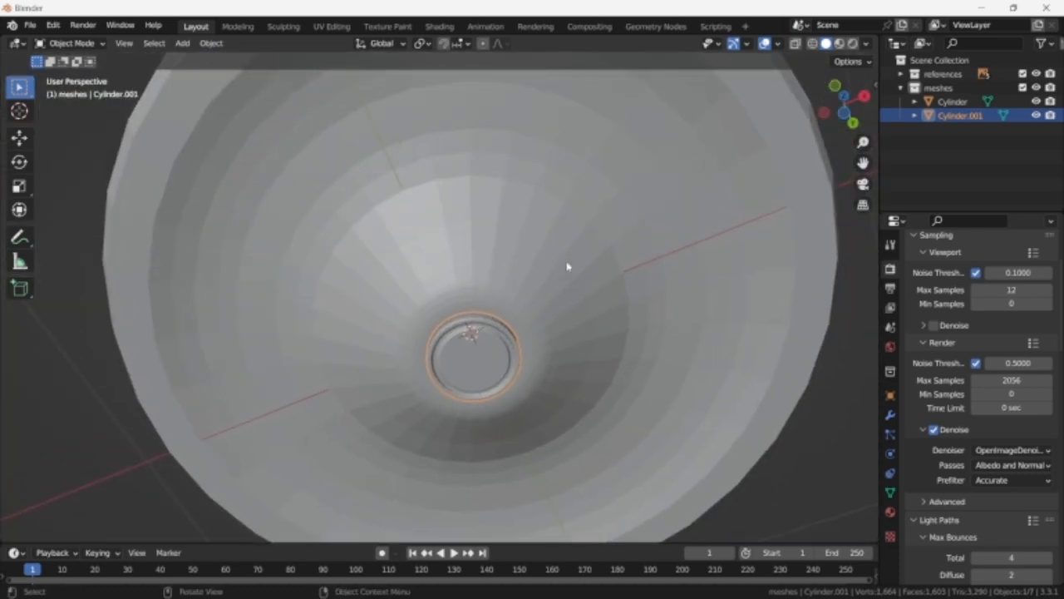
- Add another cylinder in front view and scale its mesh down until it is somewhat wider than the ring, shown in X-ray
key(KP_1)
key(shift+a)
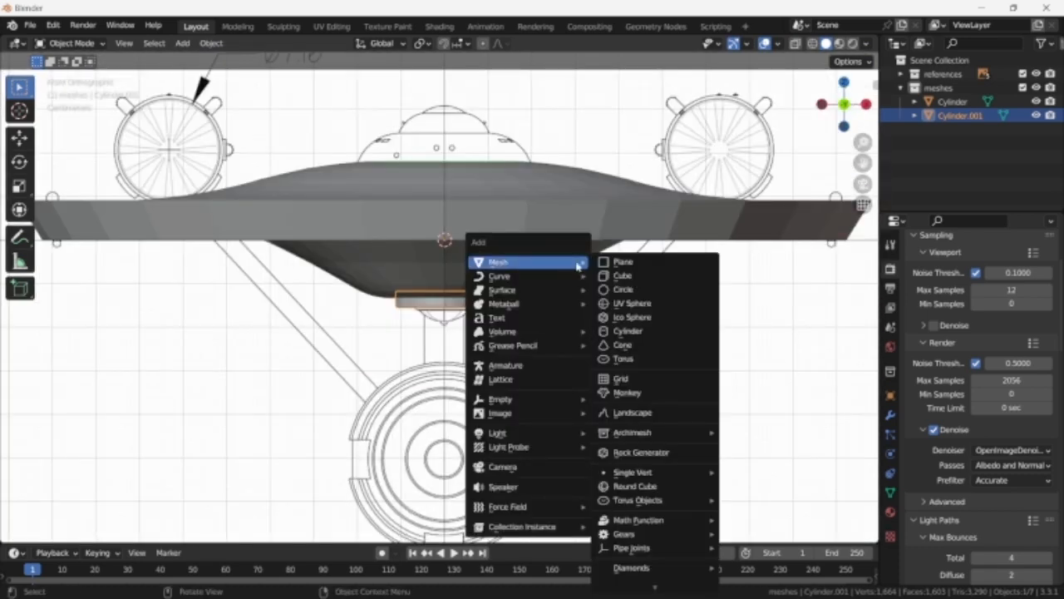
click(689, 331)
key(Tab)
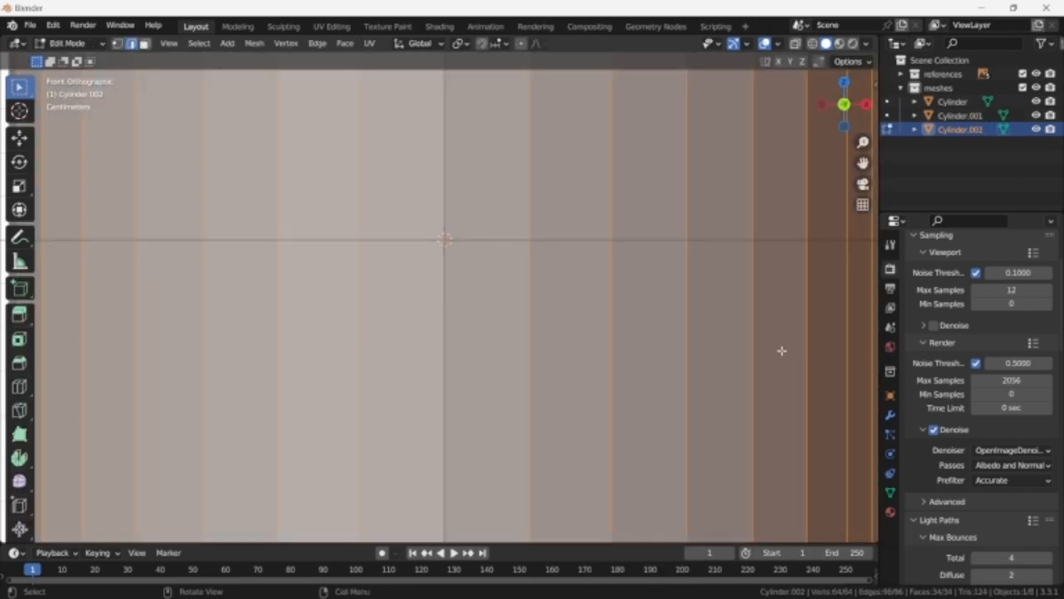
key(s)
click(623, 337)
key(alt+z)
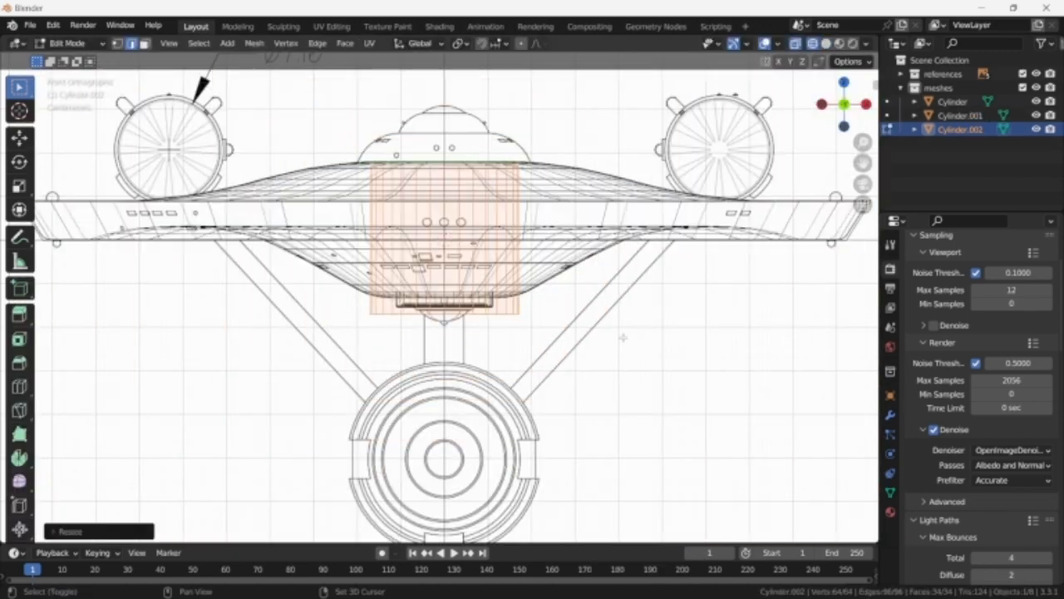
scroll(623, 337, up, 5)
key(s)
click(559, 246)
key(g)
click(559, 247)
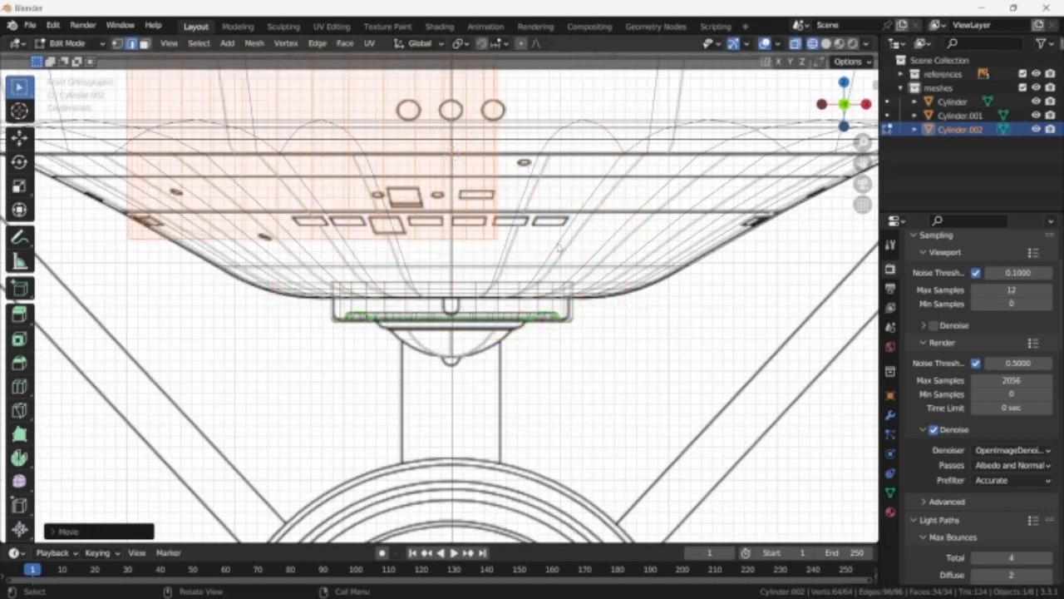
key(z)
click(657, 243)
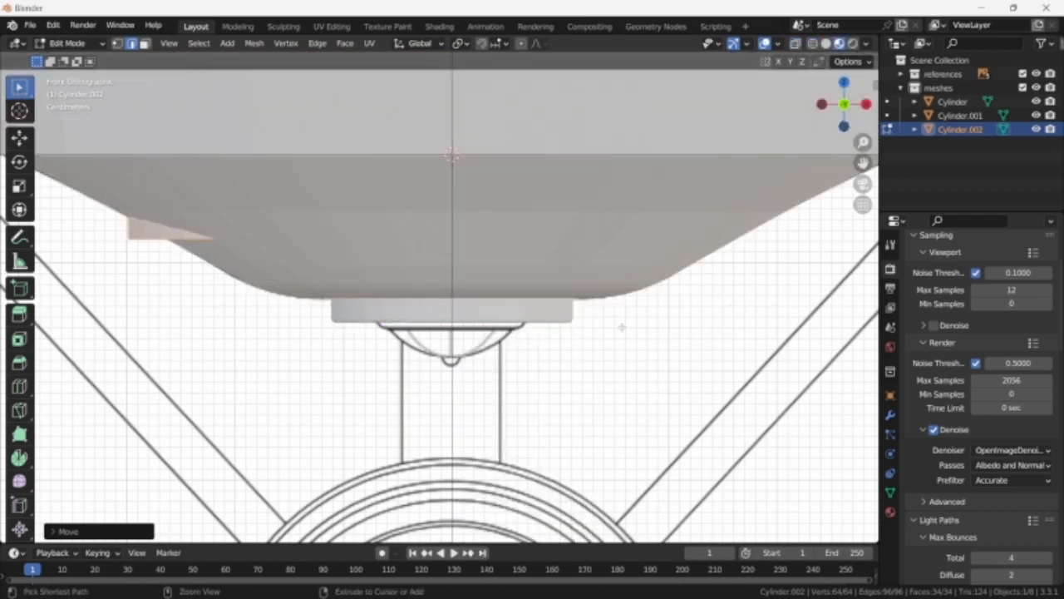
key(ctrl+z)
- Shrink the new cylinder's mesh, lower it below the saucer and scale it to the width of the collar above the dome
key(s)
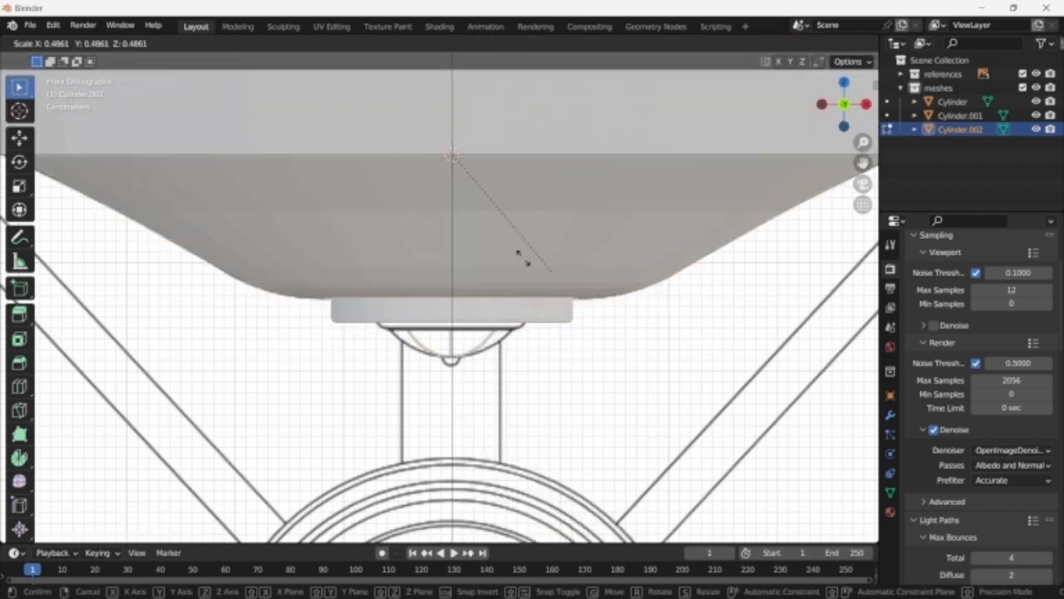
click(490, 238)
key(shift+z)
key(g)
key(z)
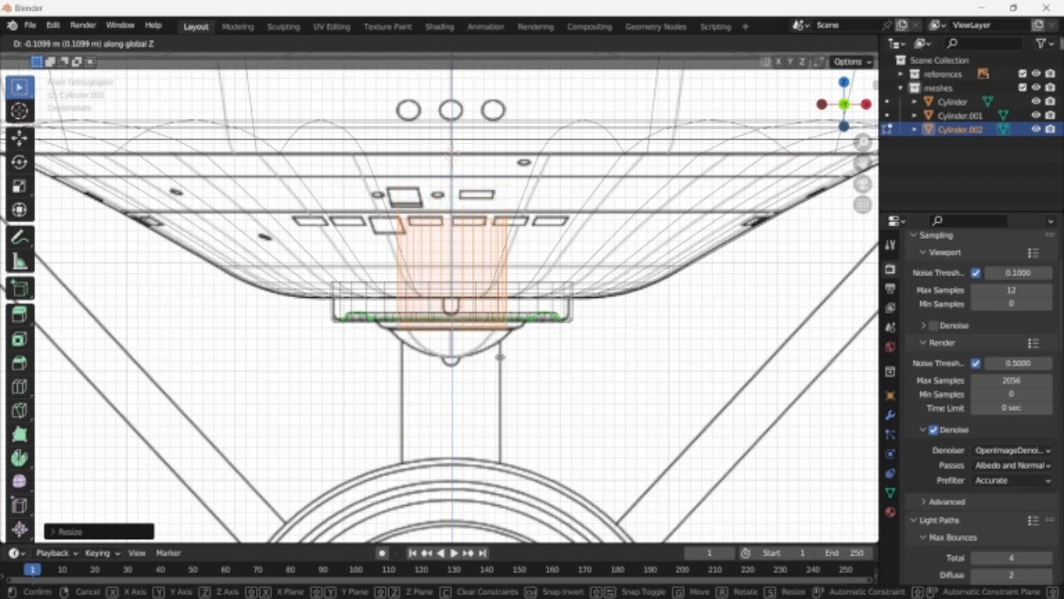
click(496, 349)
scroll(495, 349, up, 4)
key(s)
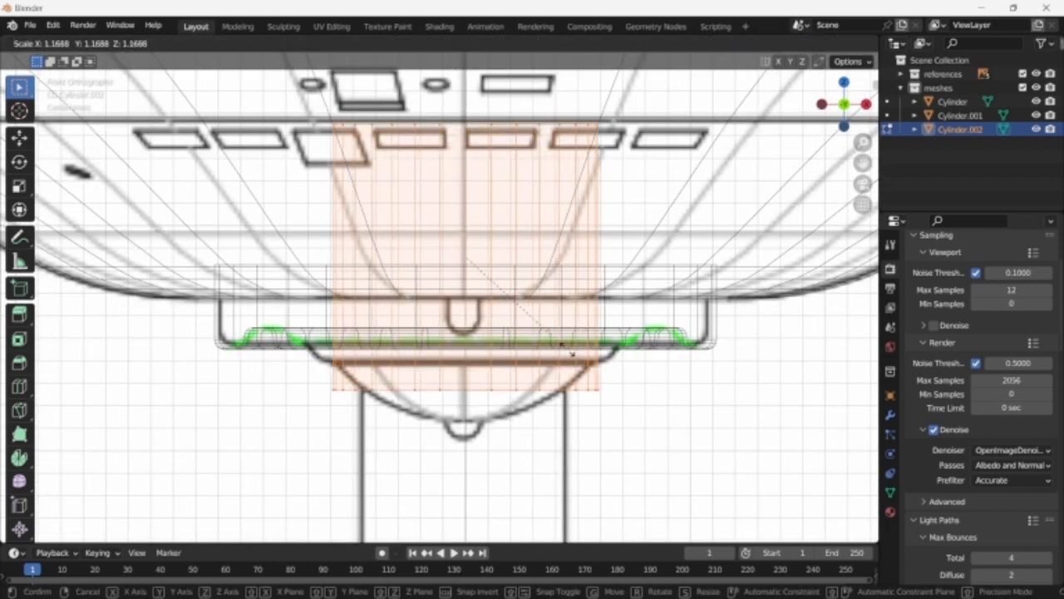
click(588, 342)
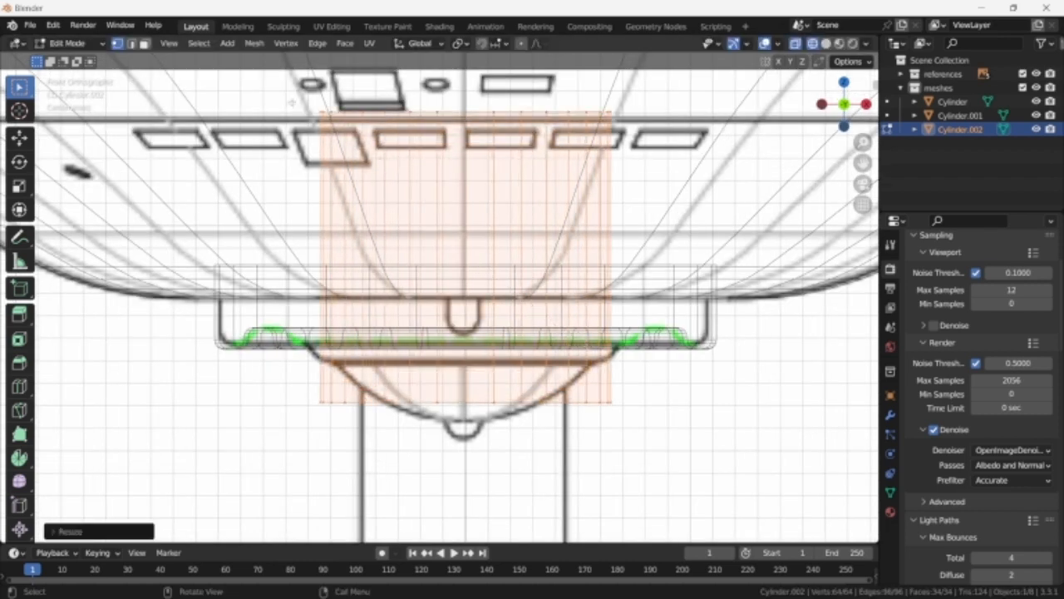
- Lower the cylinder's upper vertices about 0.098 m and widen them by about 1.06 to match the collar's upper edge
drag(292, 103, 665, 169)
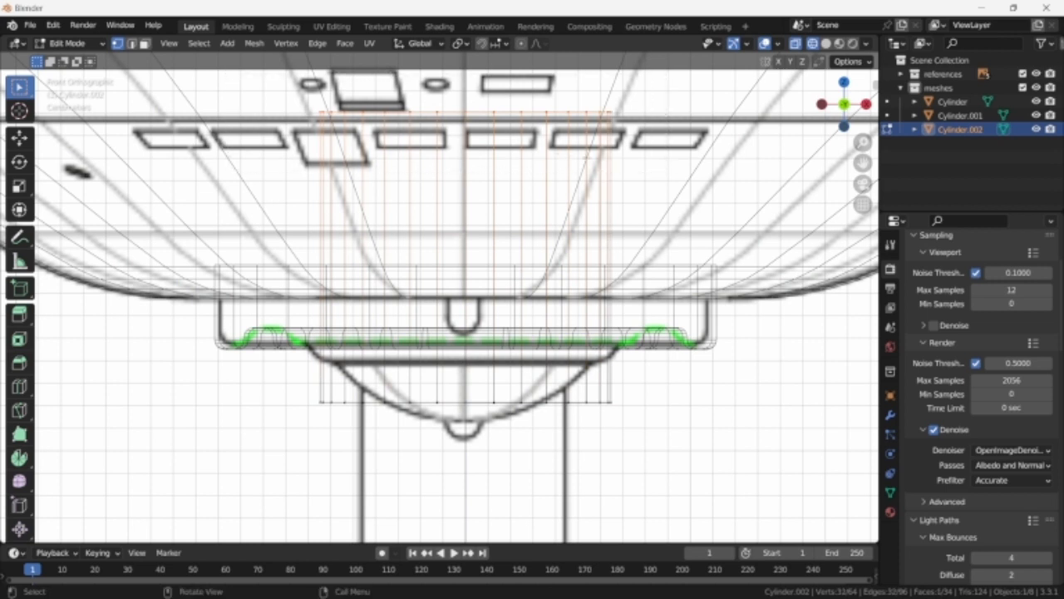
key(g)
key(z)
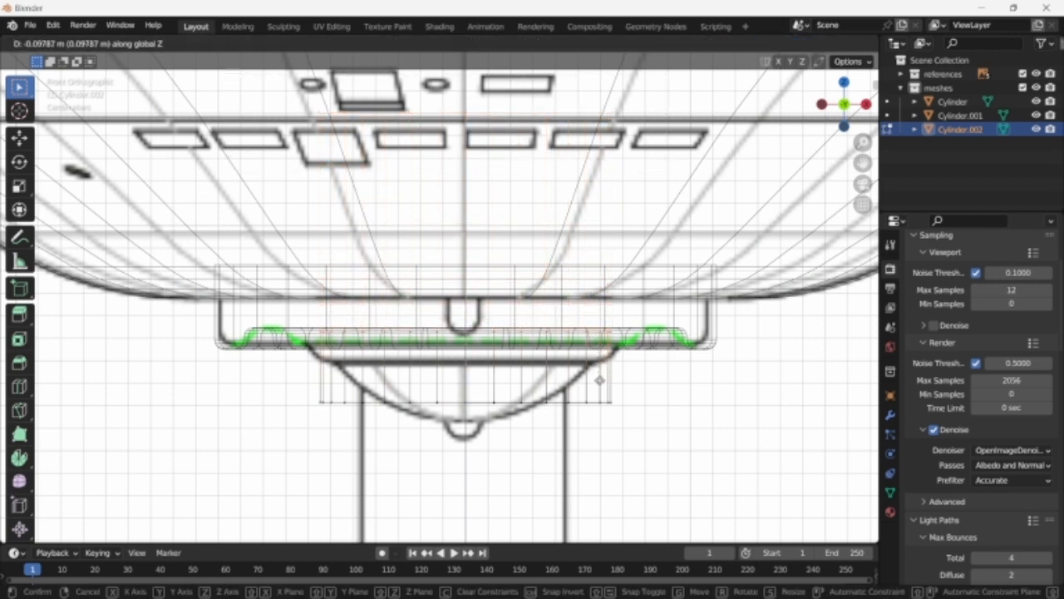
click(599, 381)
key(s)
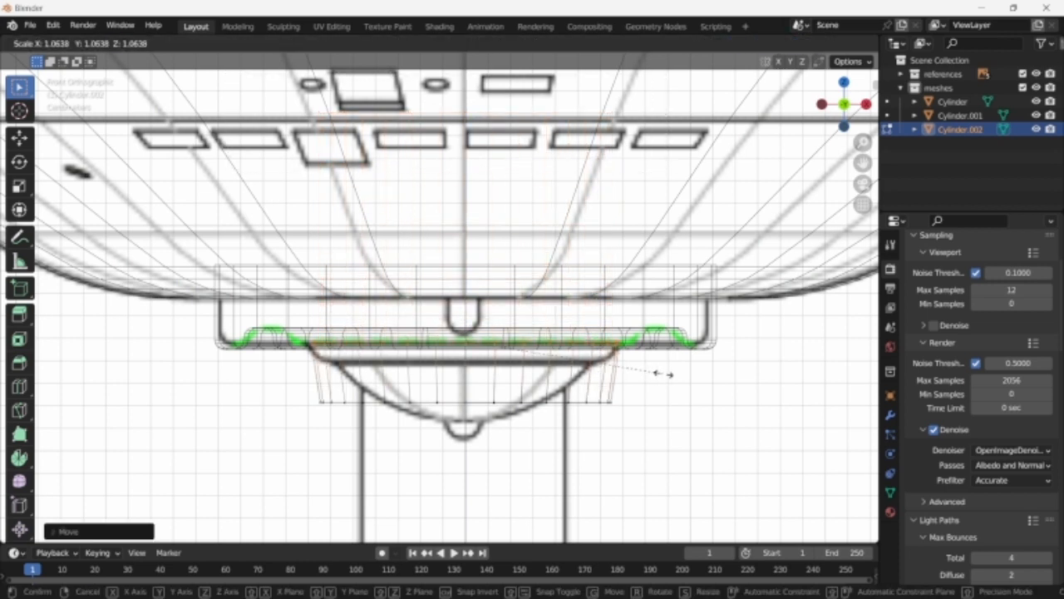
click(662, 374)
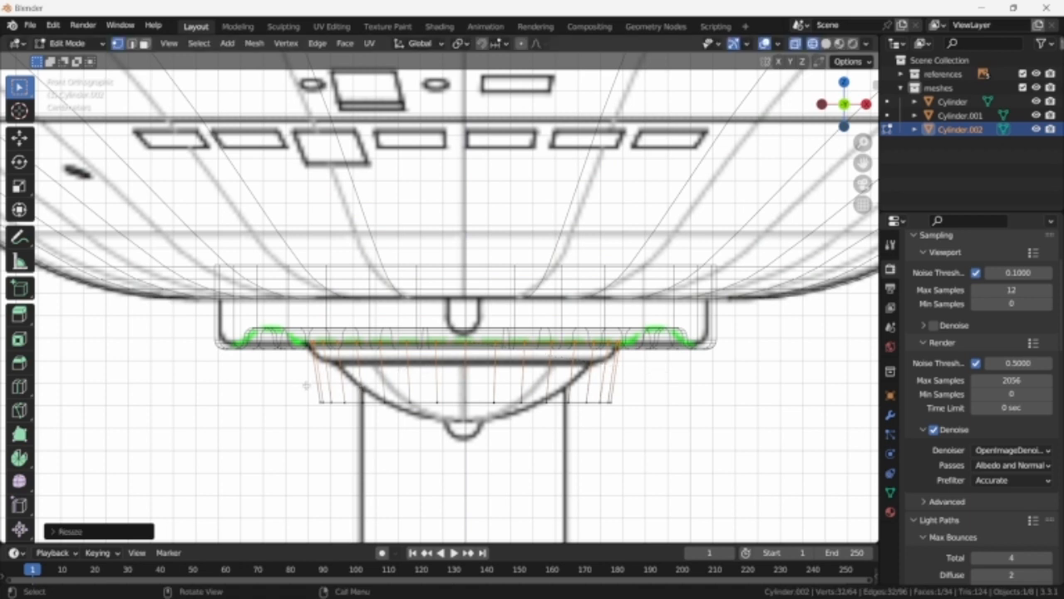
- Raise the cylinder's lower vertices about 0.018 m to the collar's bottom line, and leave Edit Mode without bevelling
key(g)
key(z)
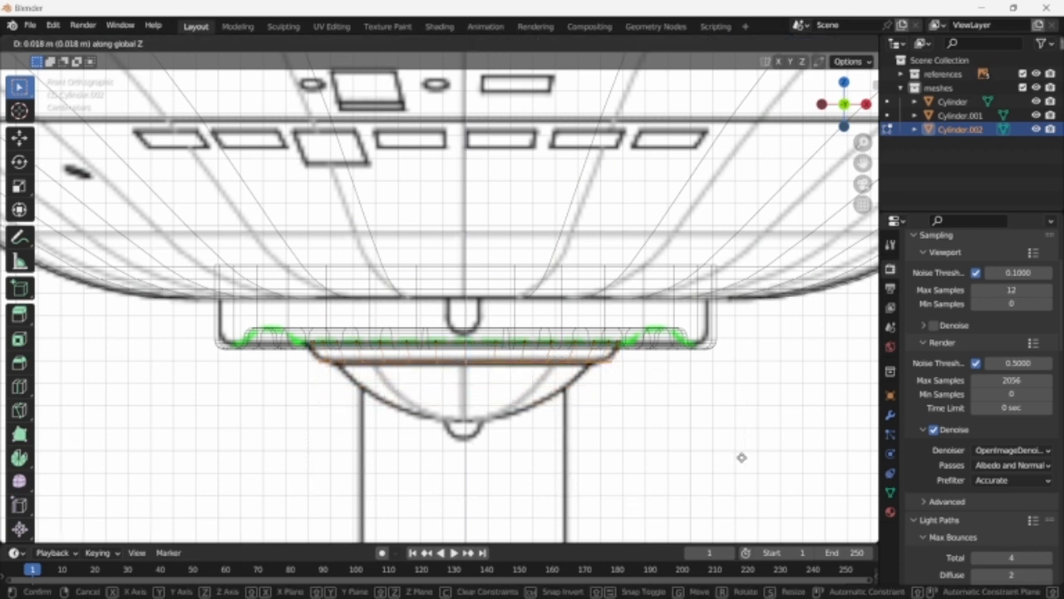
click(742, 458)
key(ctrl+b)
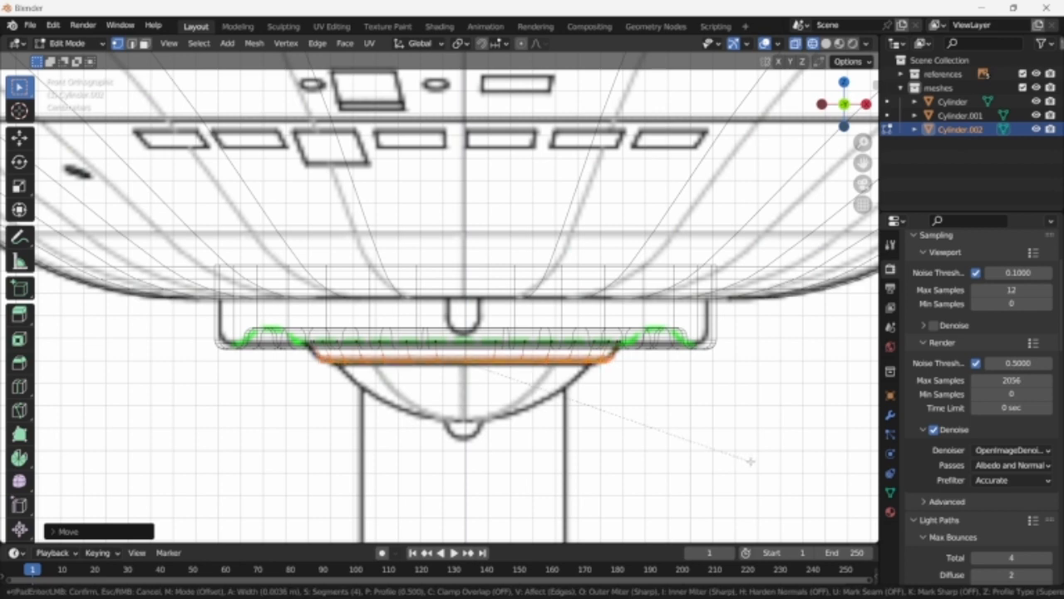
key(Escape)
key(Tab)
scroll(533, 364, down, 5)
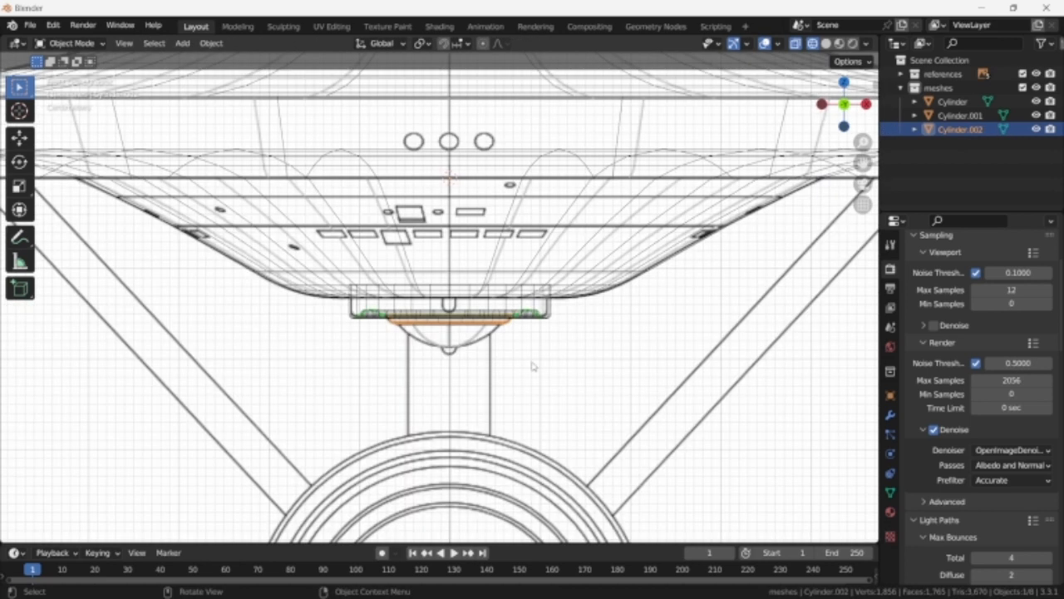
- Add an ico sphere with 3 subdivisions
key(shift+a)
mouse_move(447, 267)
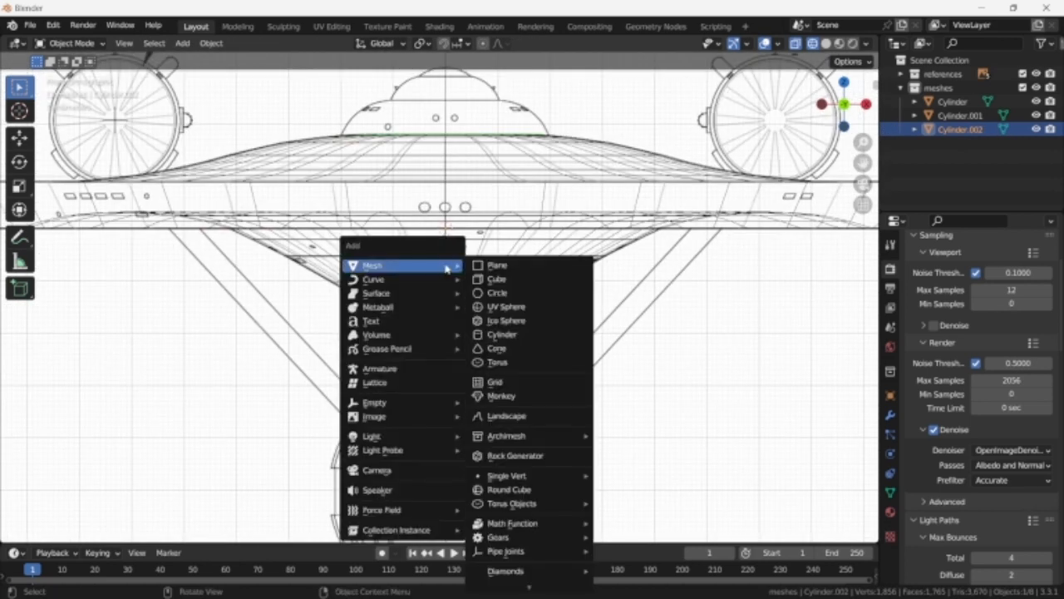
click(509, 321)
scroll(732, 312, down, 4)
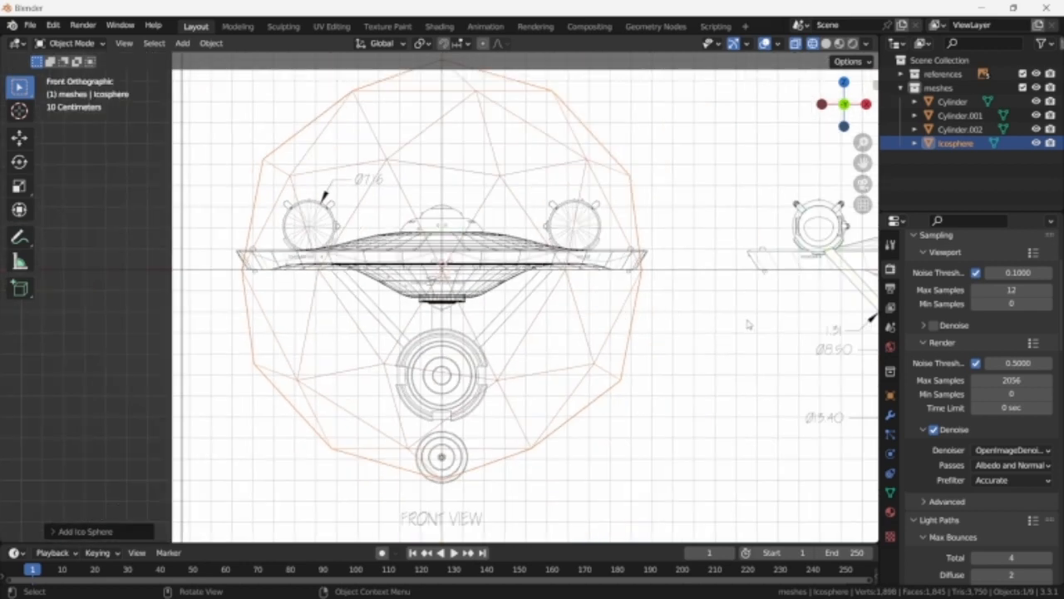
click(58, 530)
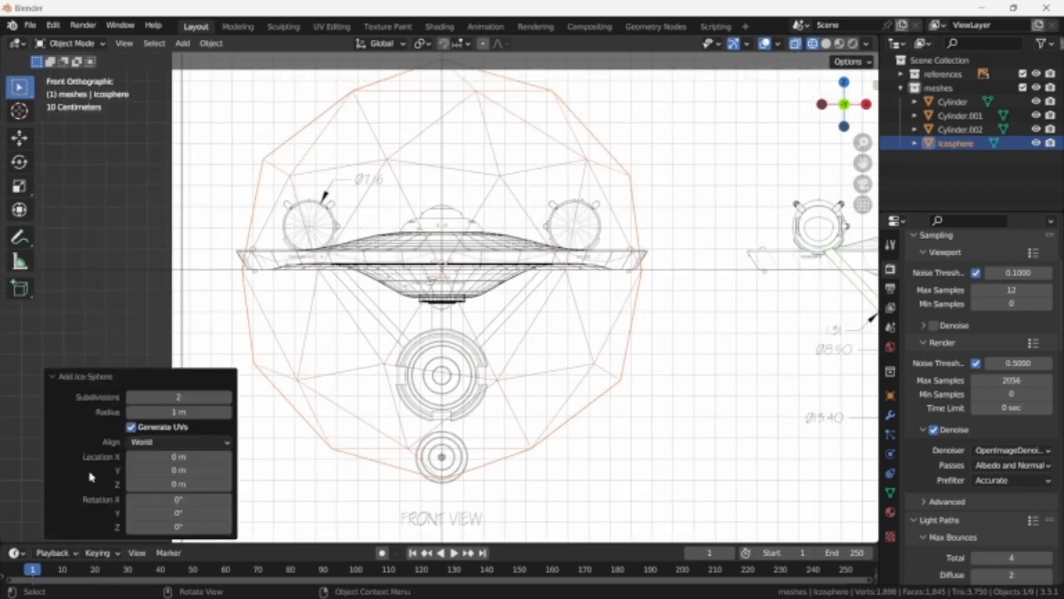
click(228, 399)
- Scale the ico sphere's mesh down to the dome's width and lower it so it straddles the collar
key(Tab)
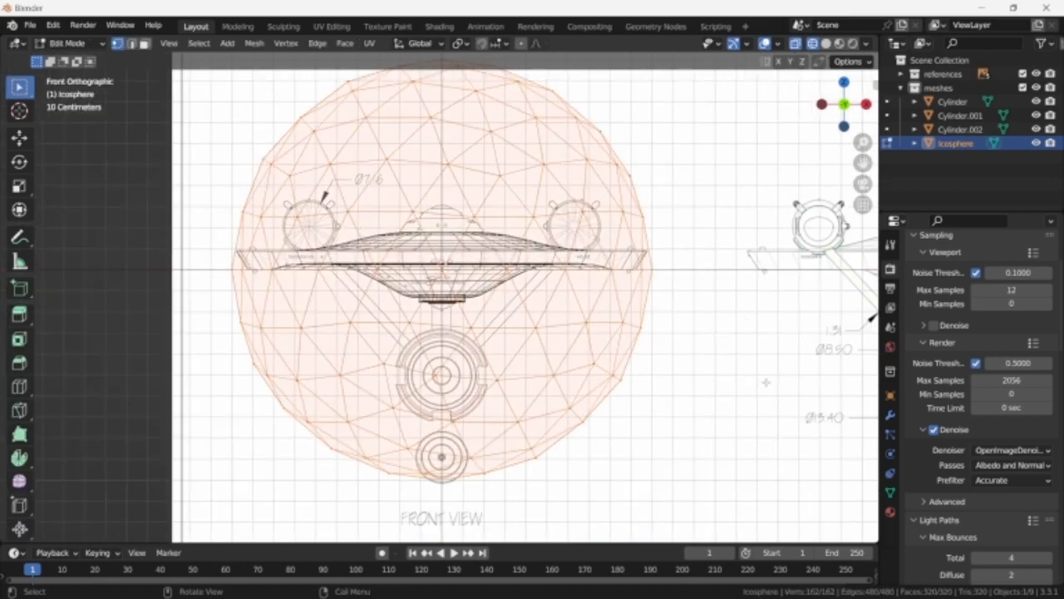
key(s)
click(478, 314)
scroll(466, 324, up, 5)
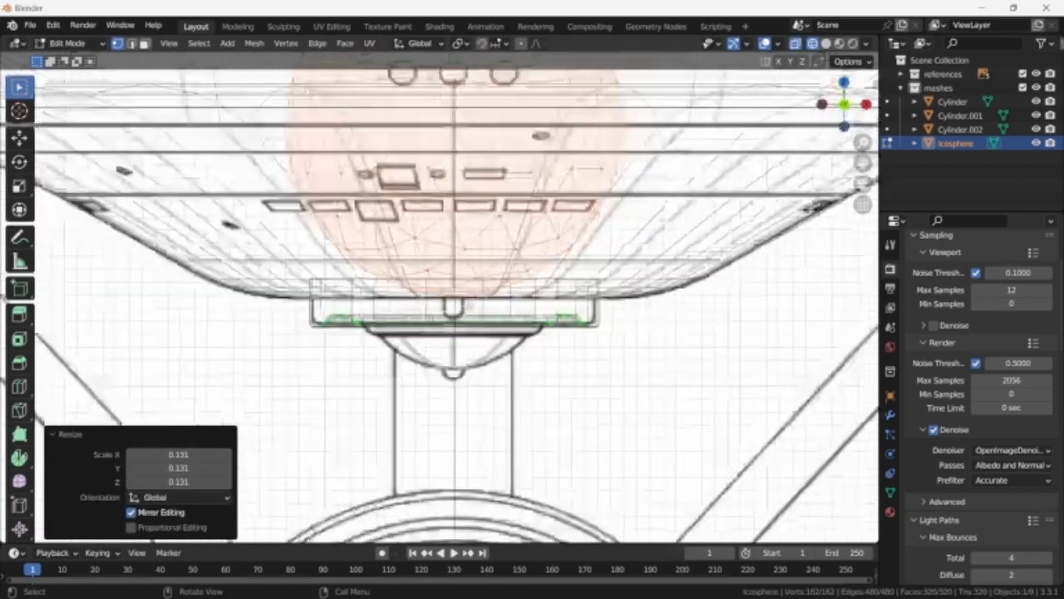
key(g)
key(z)
key(s)
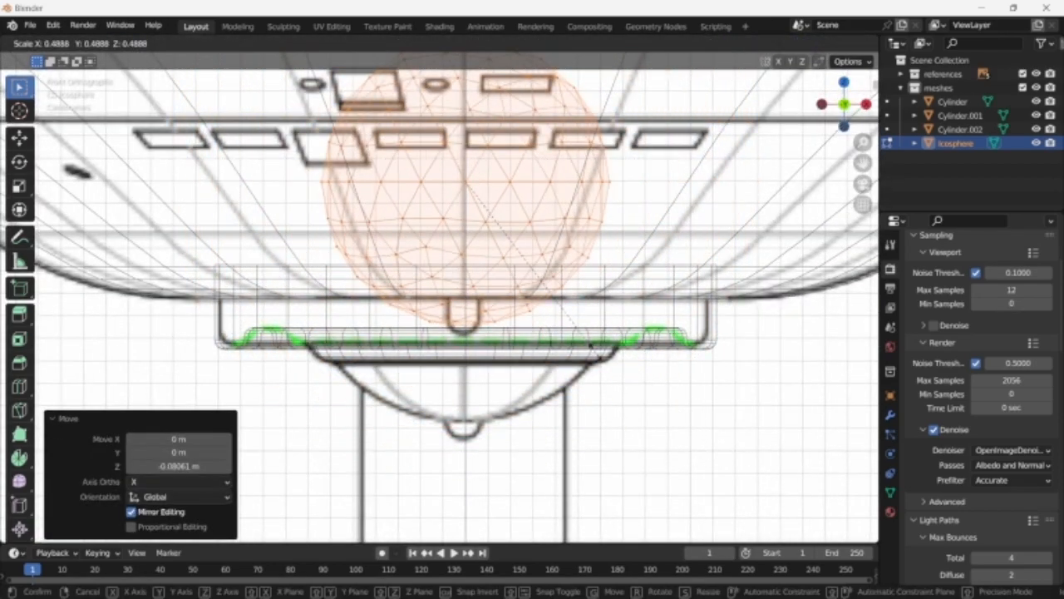
click(608, 423)
key(g)
key(z)
click(611, 496)
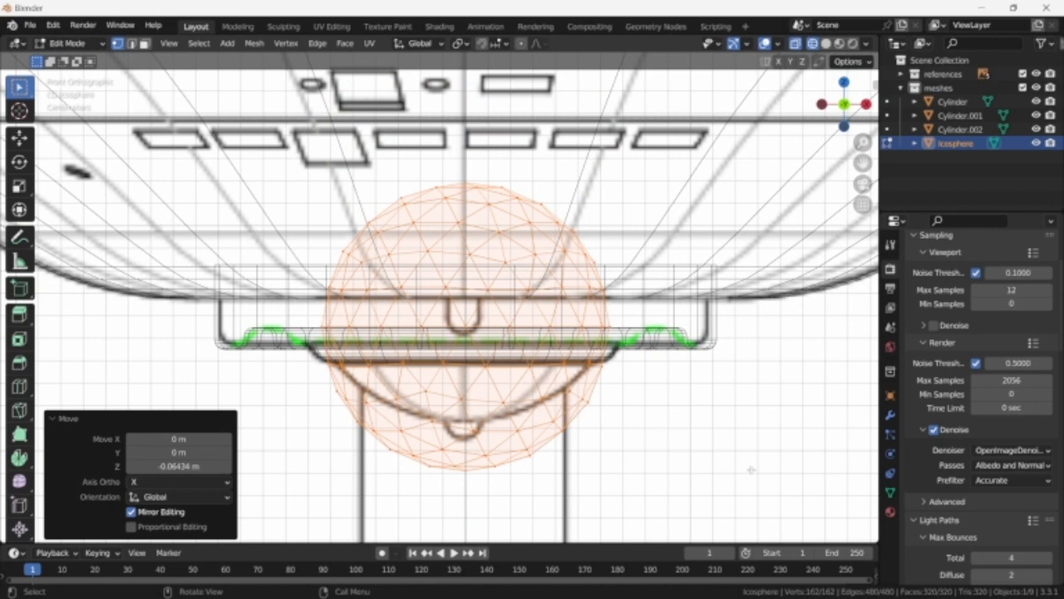
- Flatten the sphere along Z and nudge it vertically until its lower half follows the dome outline
key(s)
key(x)
key(z)
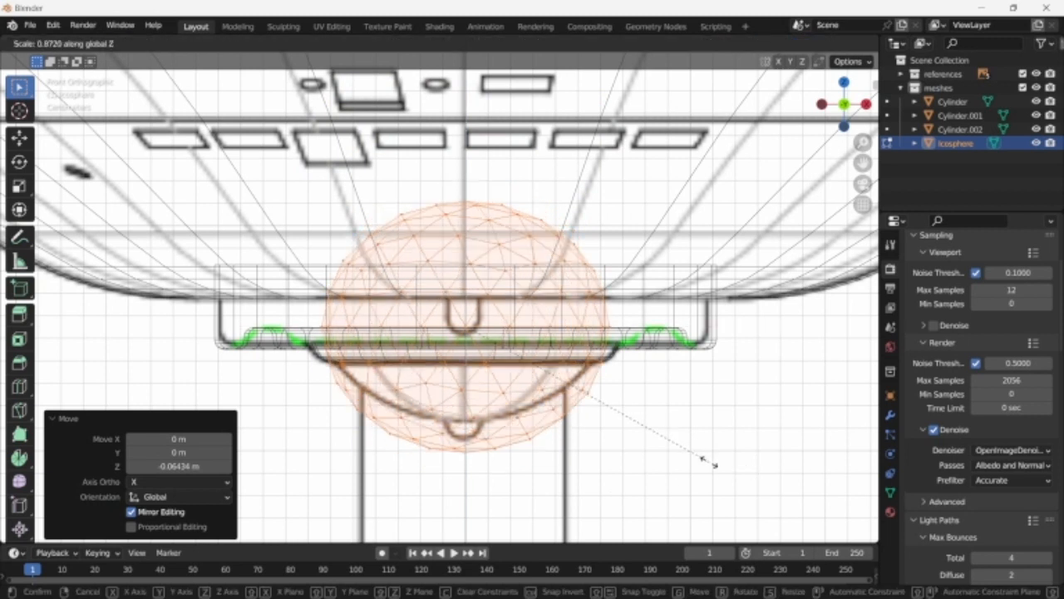
click(645, 448)
key(g)
key(z)
click(642, 445)
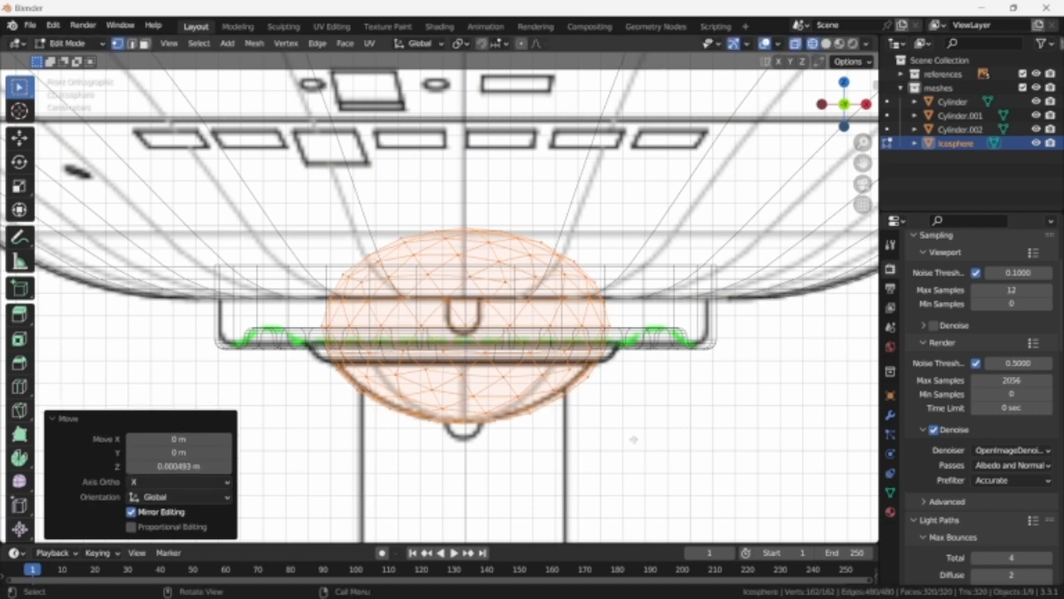
- Delete the vertices of the sphere's upper half, leave Edit Mode and check the dome in solid shading
drag(304, 308, 668, 214)
key(x)
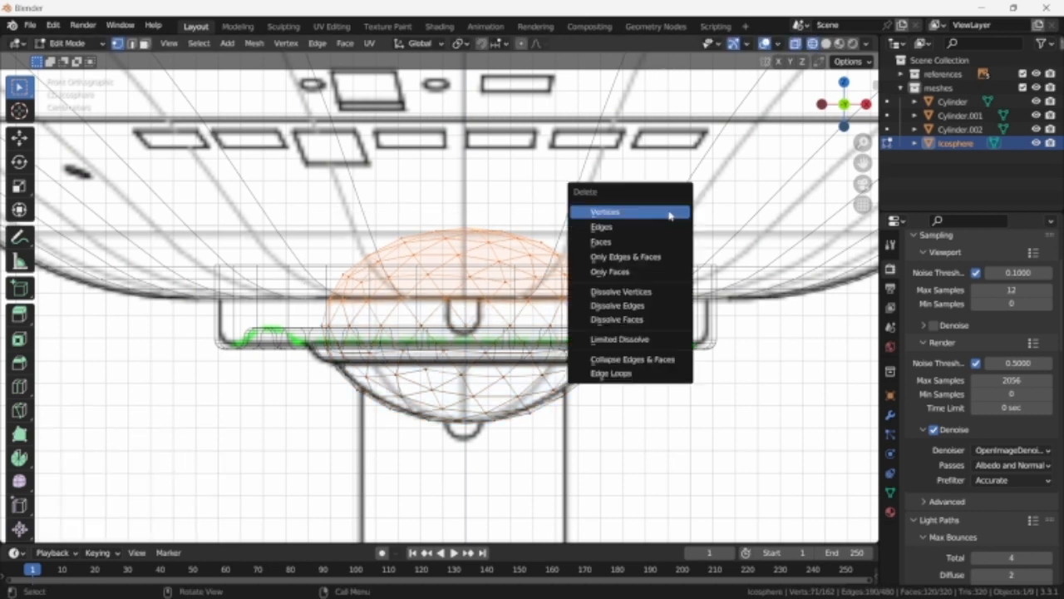
click(668, 211)
key(Tab)
scroll(568, 287, down, 3)
key(shift+z)
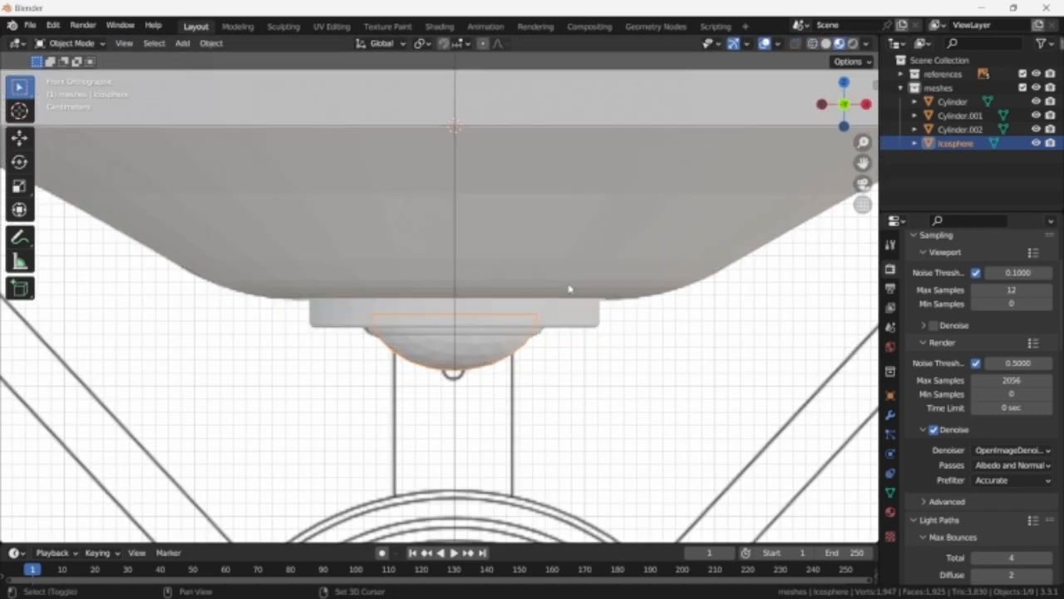
key(shift+z)
- Add a second ico sphere, scale its mesh down and lower it about 0.184 m to the dome
key(shift+a)
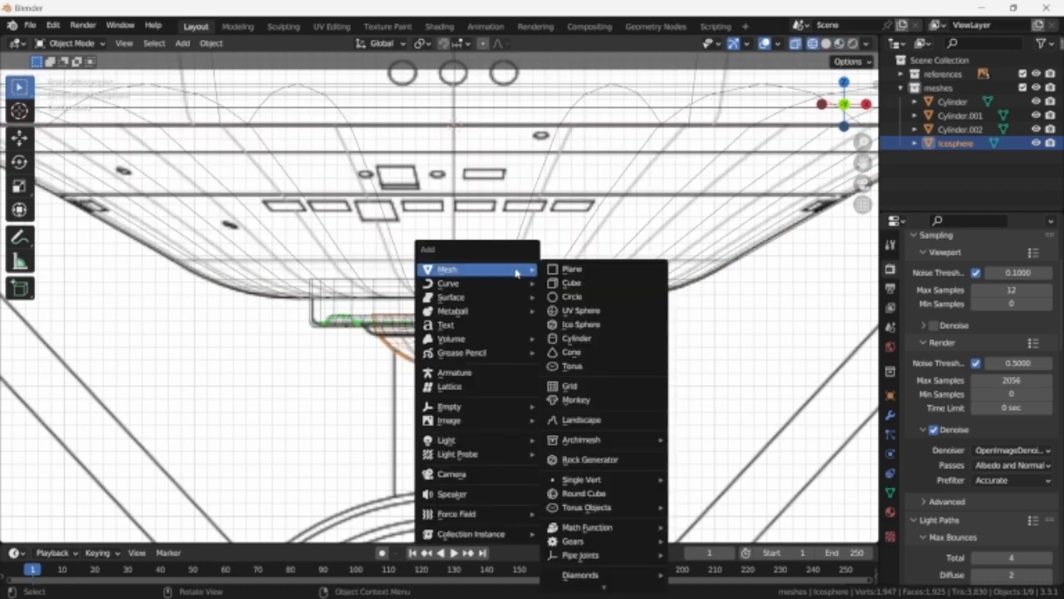
click(590, 326)
scroll(661, 341, down, 3)
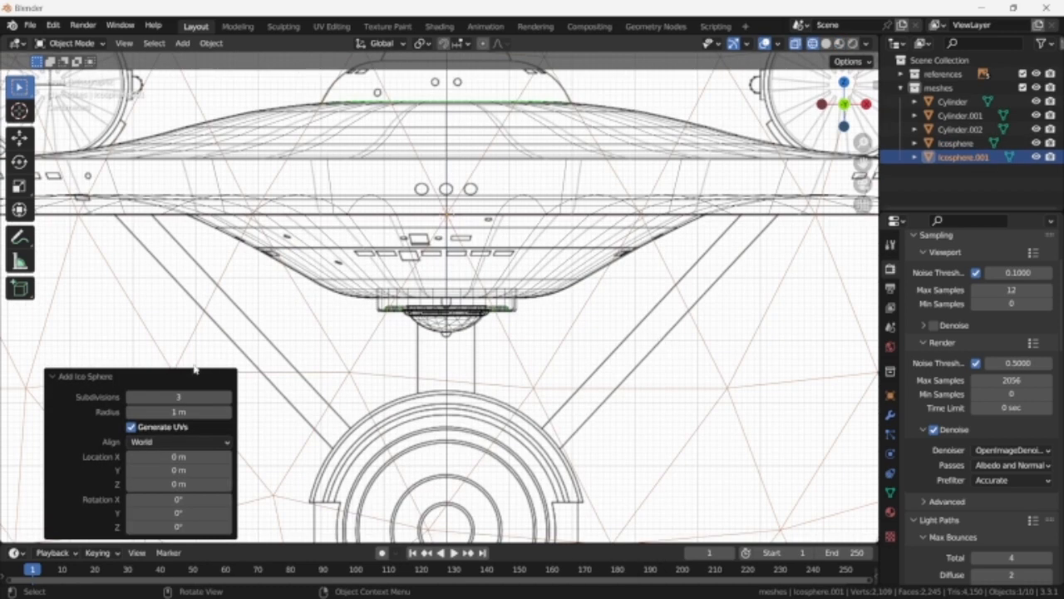
key(Tab)
key(s)
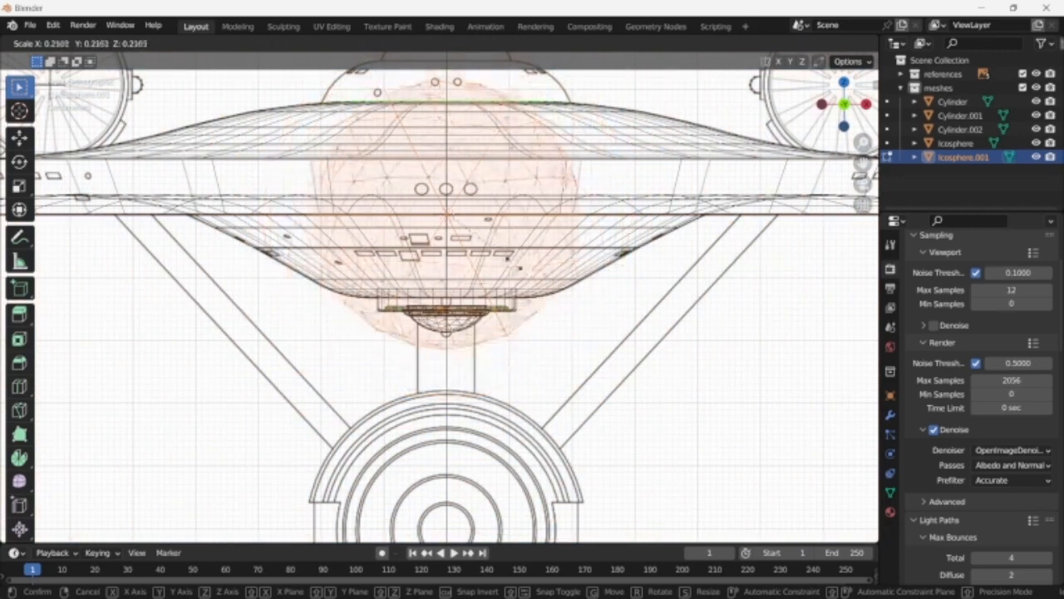
click(455, 225)
key(g)
key(z)
click(459, 337)
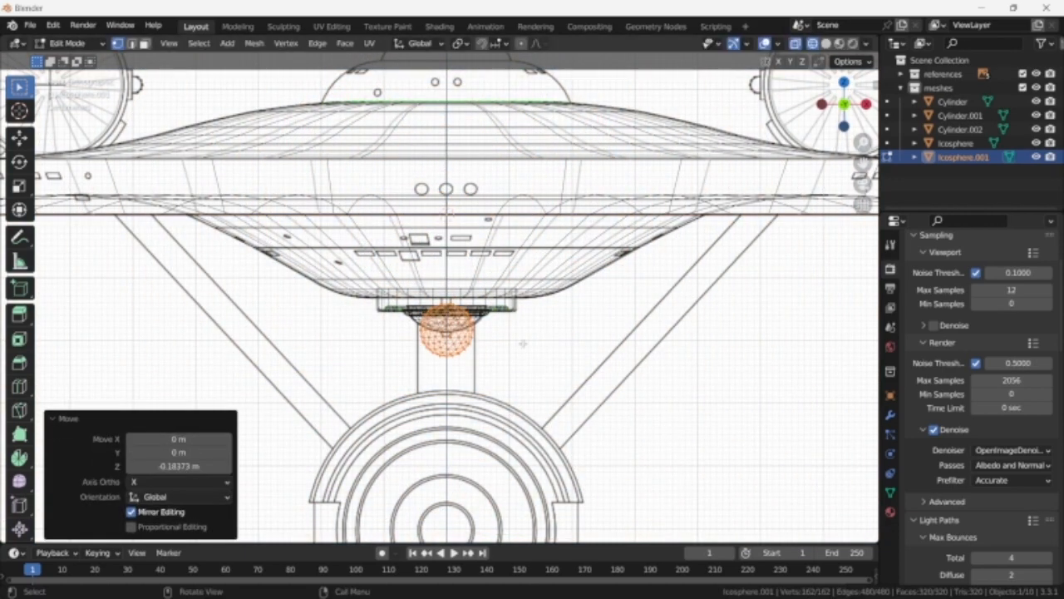
- Scale the second sphere by about 0.244 to fit the small nub at the dome's lowest point
scroll(459, 337, up, 3)
key(s)
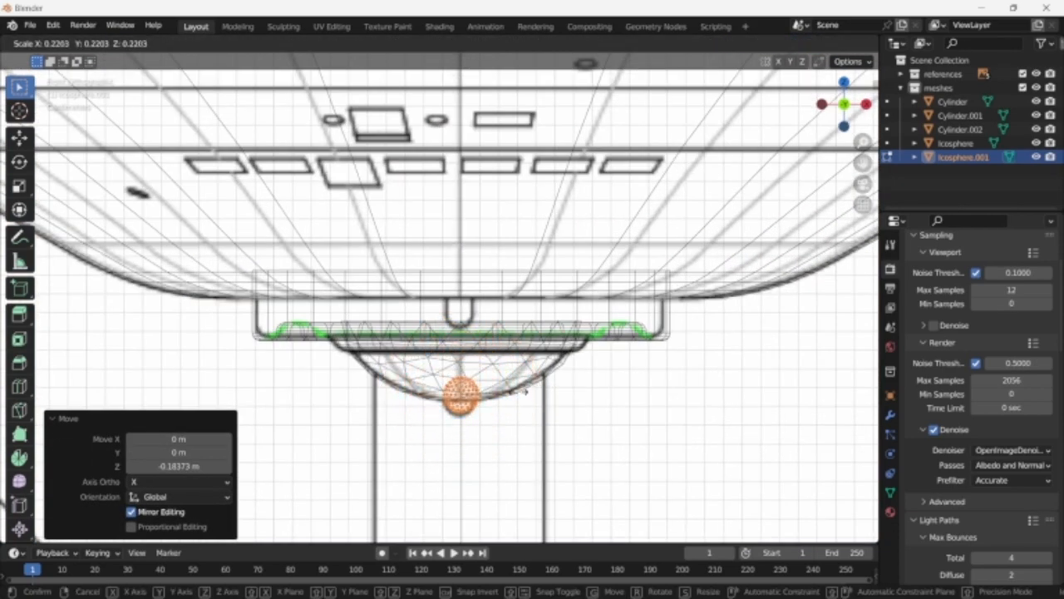
click(525, 392)
scroll(525, 392, up, 1)
key(g)
key(z)
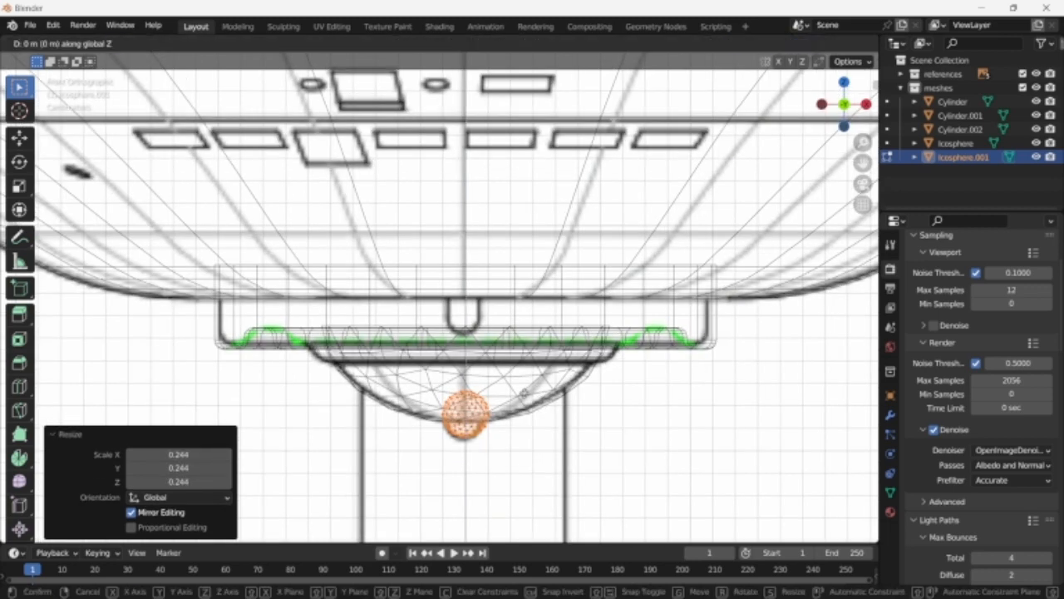
key(Return)
- Delete the small sphere's upper vertices to leave the nub, leave Edit Mode and check the underside in solid shading
drag(497, 415, 374, 371)
key(x)
key(v)
key(Tab)
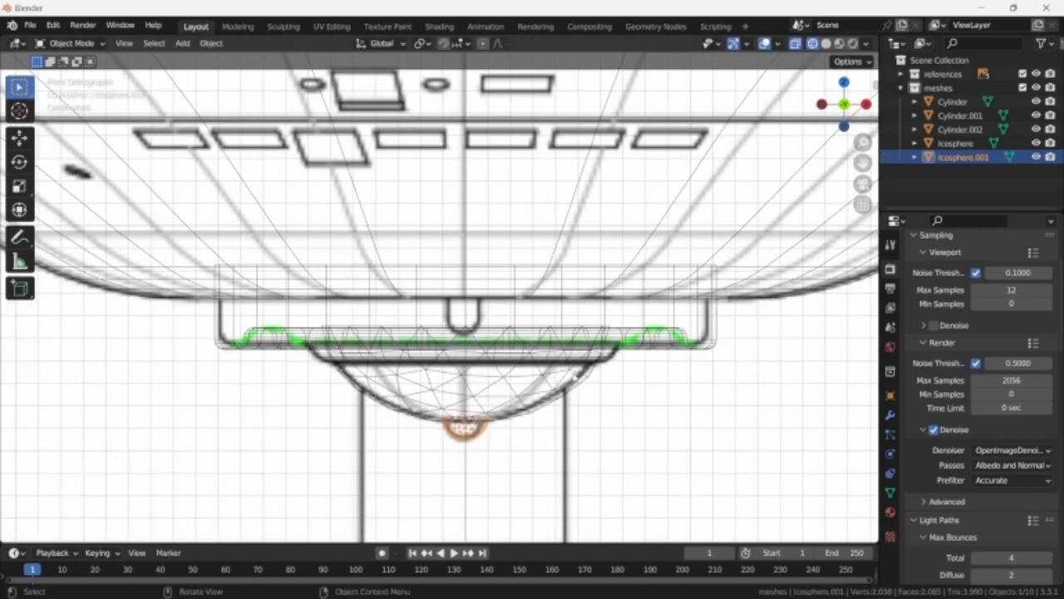
scroll(575, 376, down, 3)
key(shift+z)
scroll(583, 373, down, 2)
key(shift+z)
- Add a cube and scale its mesh down to about a quarter of its size, slightly wider than the bridge dome's base
shift+scroll(584, 372, up, 5)
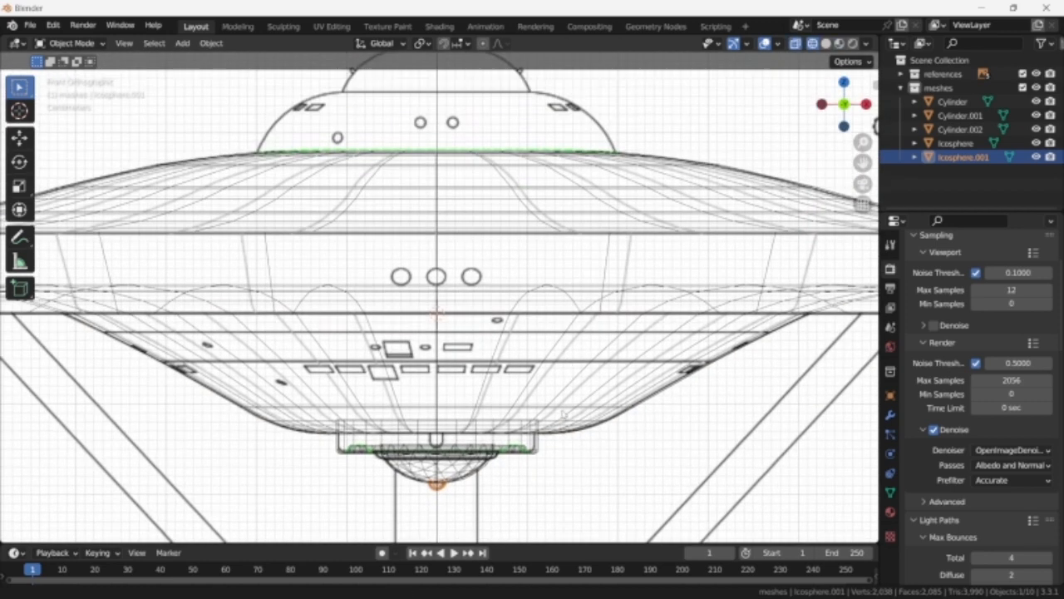
shift+scroll(529, 267, up, 3)
key(shift+a)
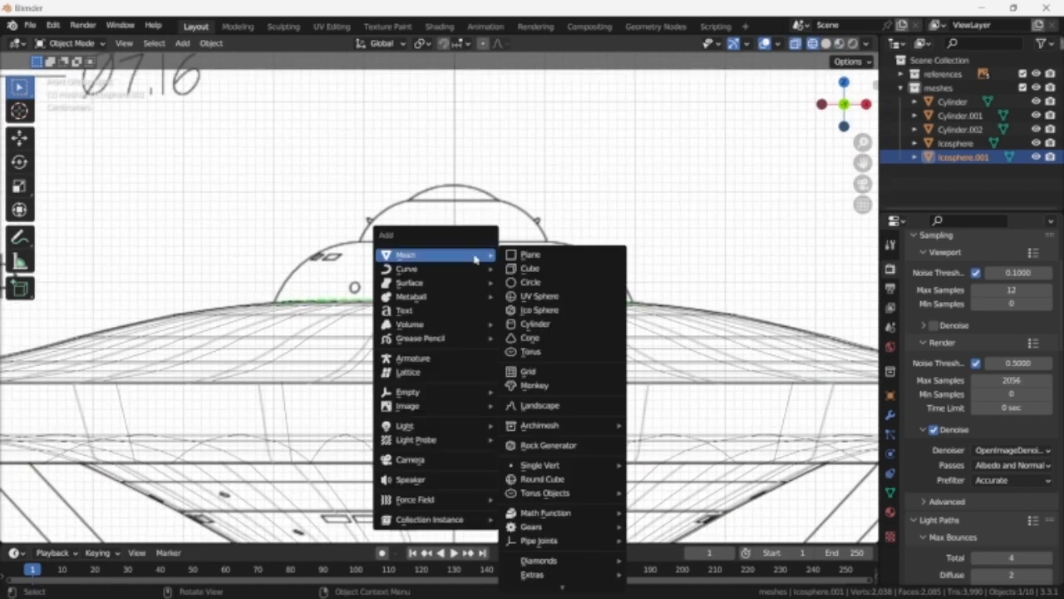
click(573, 269)
scroll(573, 269, down, 4)
key(Tab)
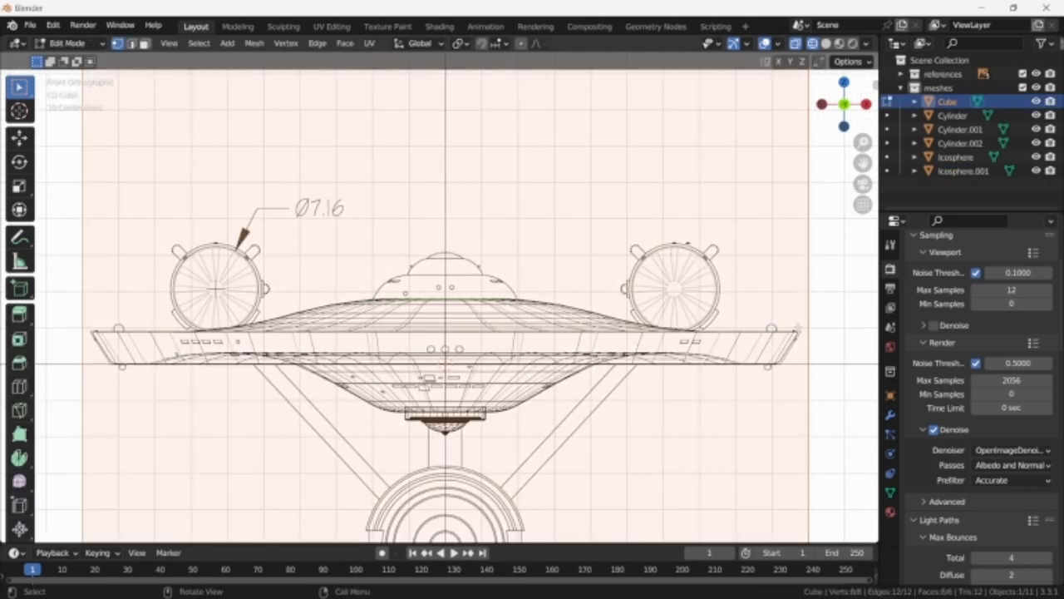
key(s)
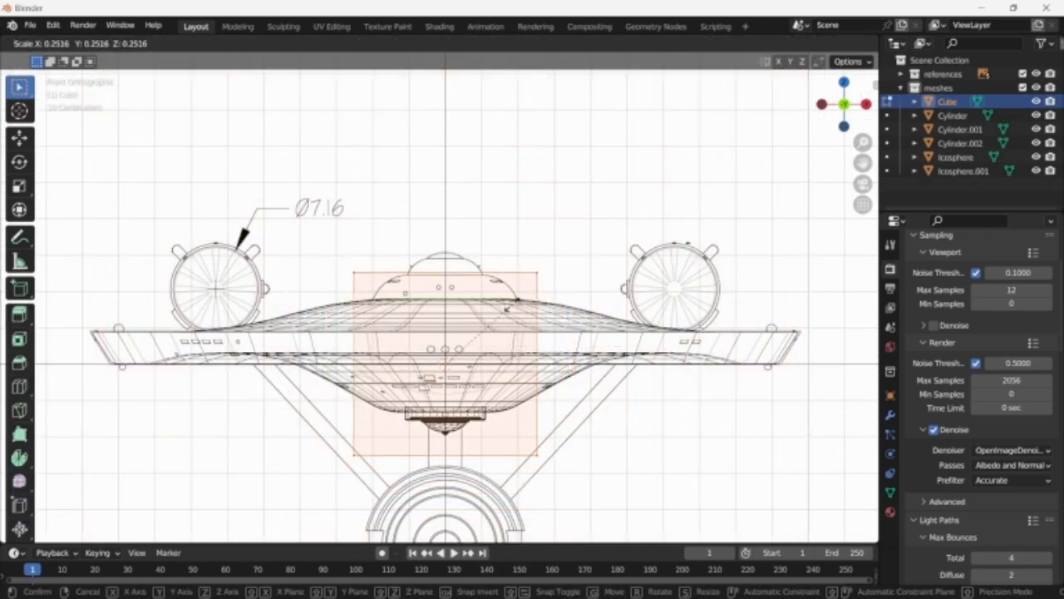
click(473, 347)
- Raise the cube's lower vertices about 0.401 m along Z to just below the base of the bridge dome
drag(332, 422, 637, 504)
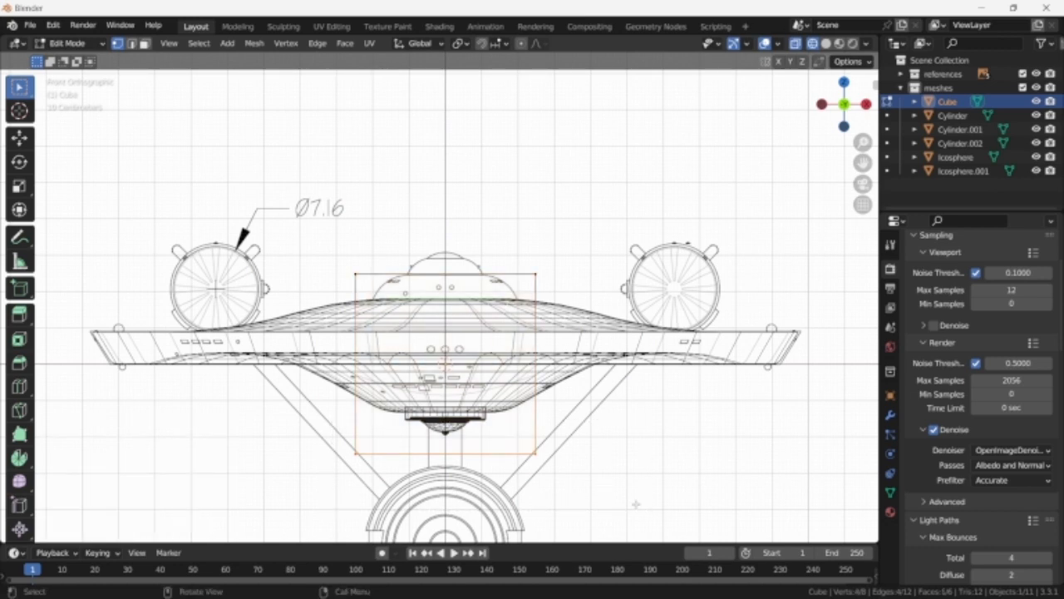
key(g)
key(z)
click(614, 342)
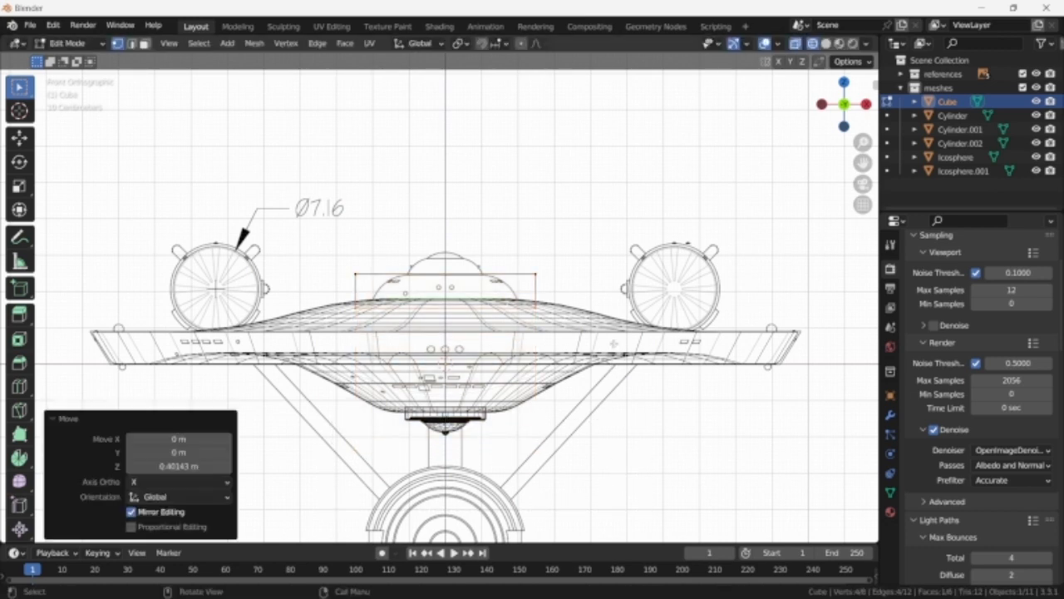
- Scale the whole cube mesh along X to about 0.88, bringing its width closer to the bridge dome's base
key(a)
scroll(657, 353, up, 4)
shift+middle_drag(671, 354, 661, 386)
scroll(661, 386, up, 2)
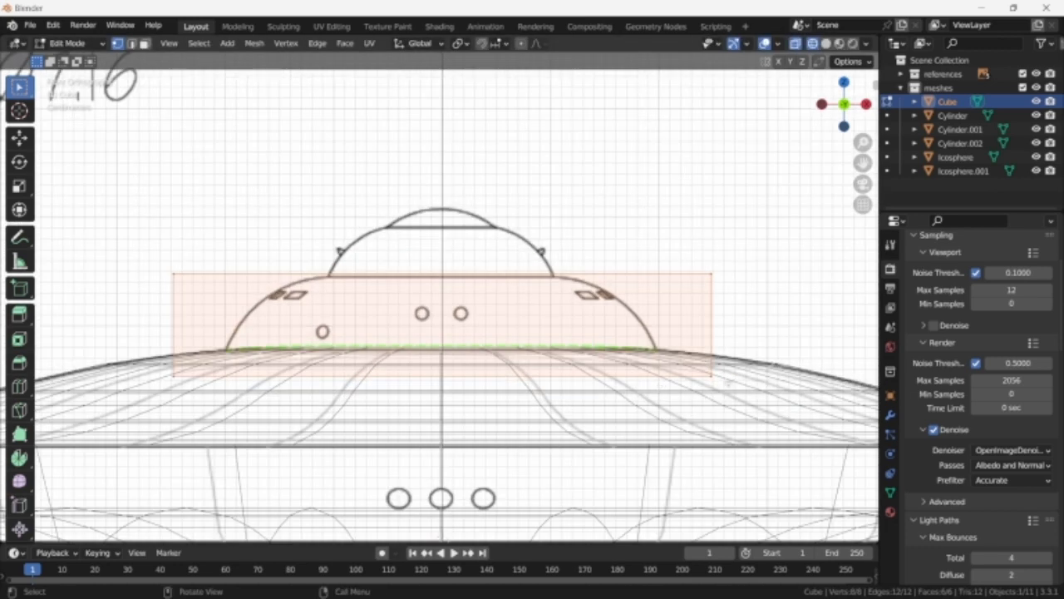
key(s)
key(x)
click(691, 375)
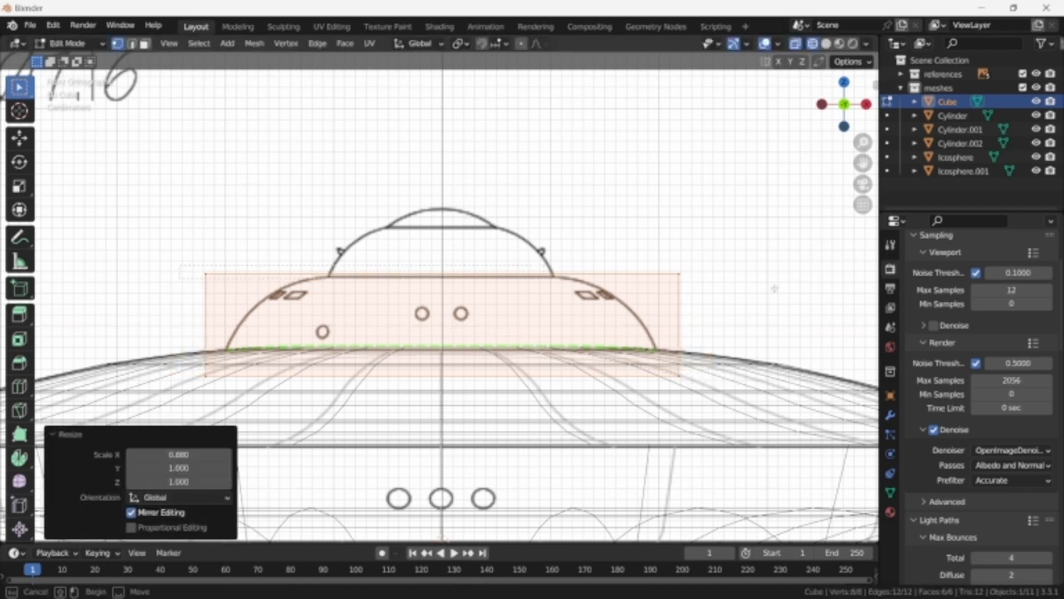
- Scale the cube's upper vertices to about 0.756 along X, and scale the whole mesh to about 0.978 along X
key(s)
key(x)
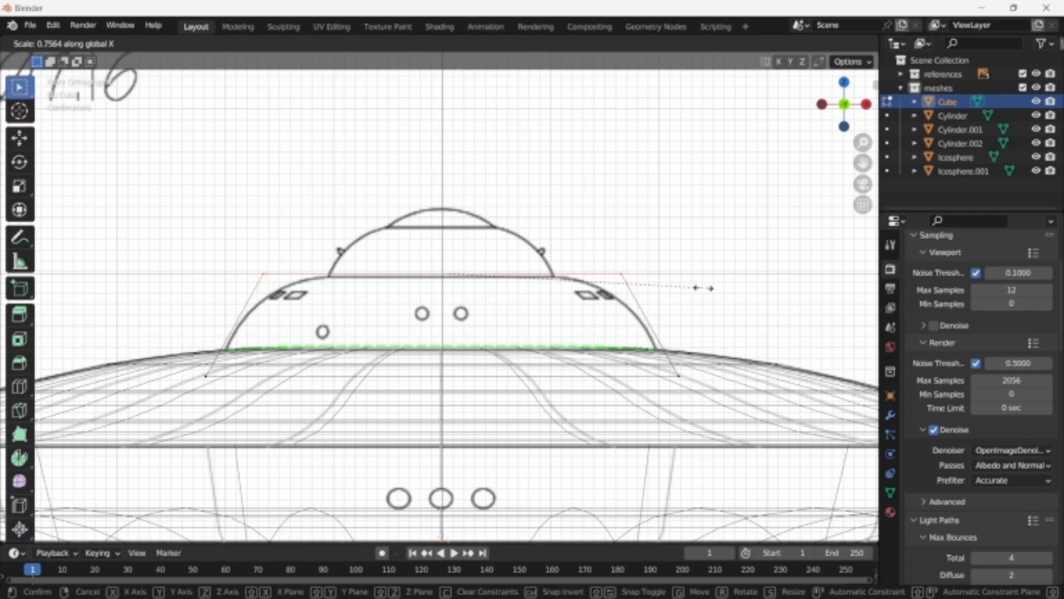
click(703, 288)
key(Tab)
key(s)
key(x)
click(772, 287)
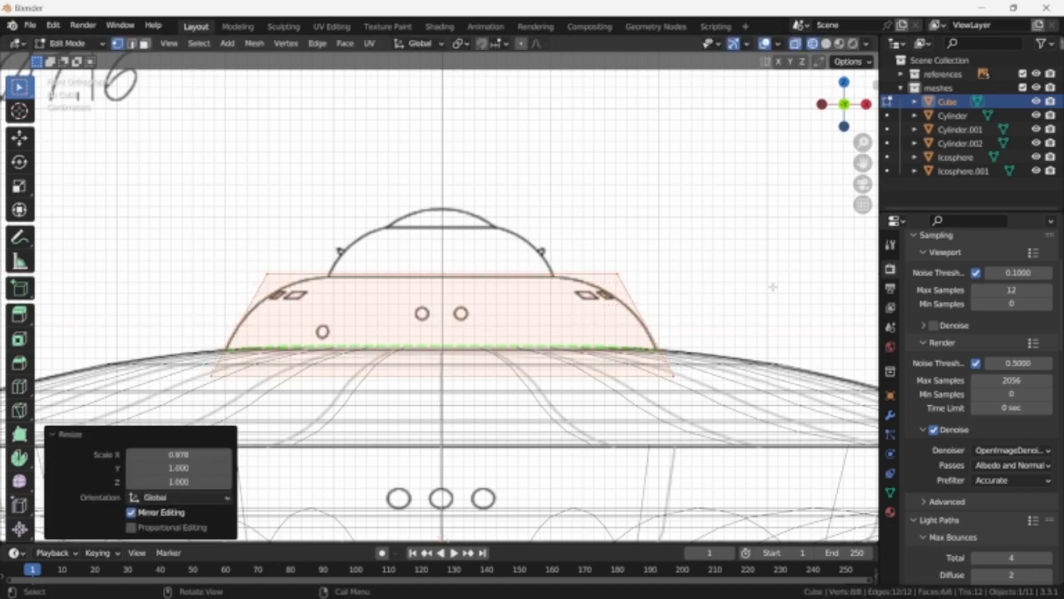
- In side view, move the cube's front upper vertices about 0.045 m and its whole front face about 0.035 m along Y
key(KP_3)
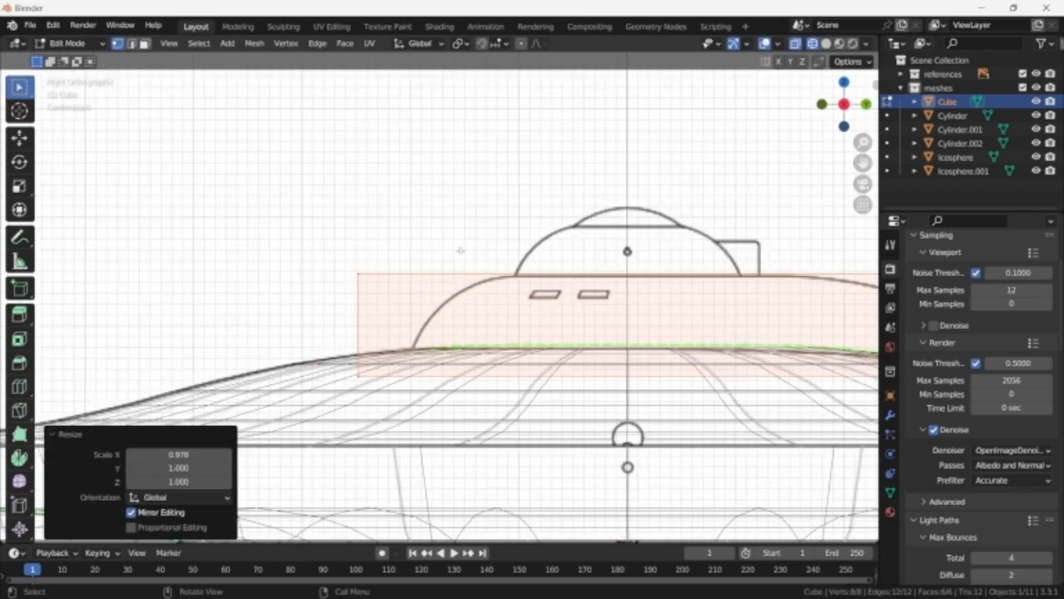
scroll(461, 251, down, 4)
click(379, 302)
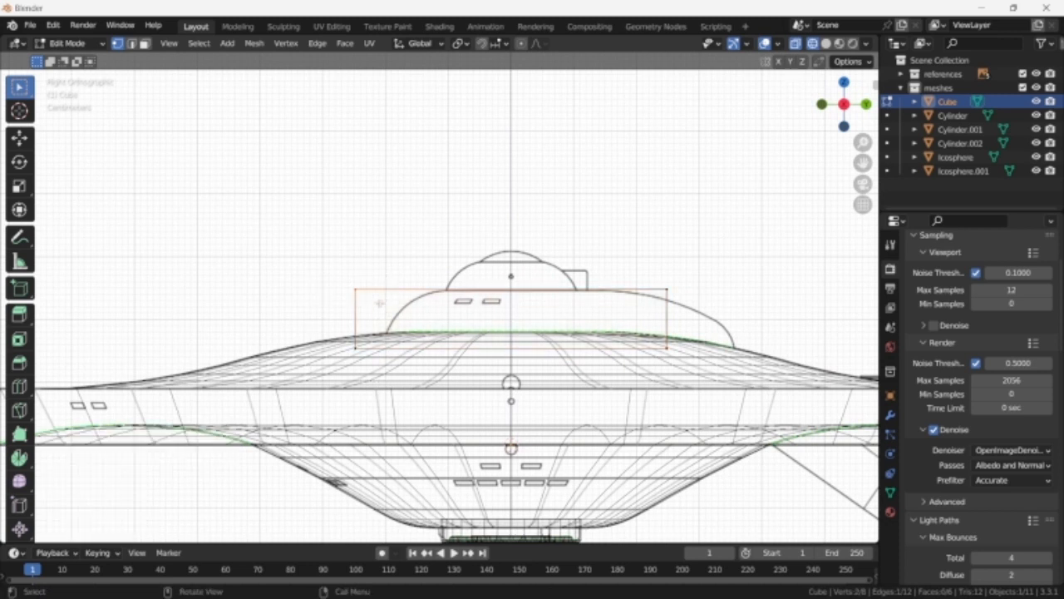
key(g)
key(y)
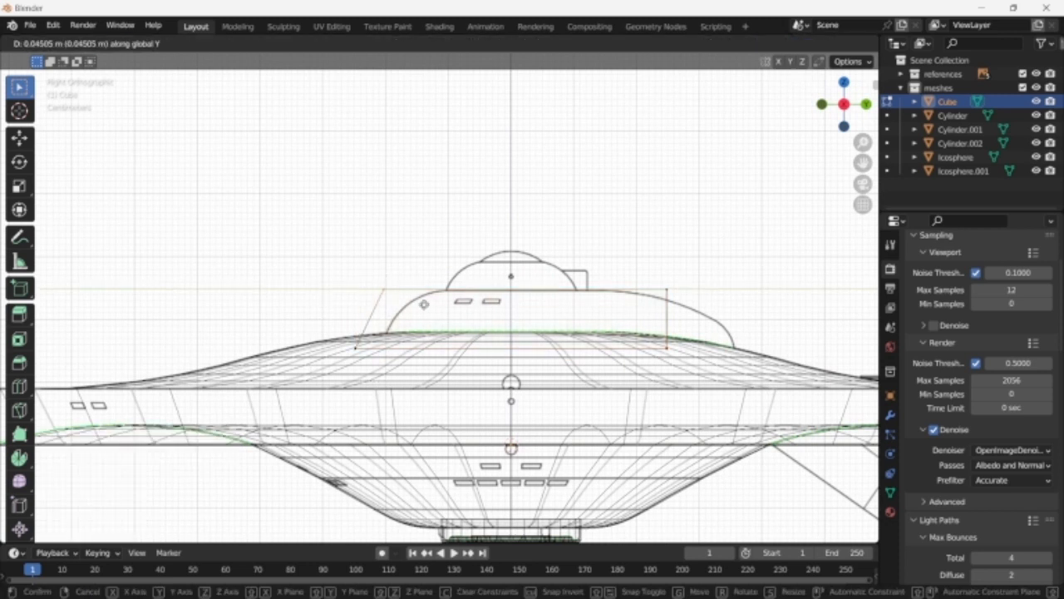
click(423, 304)
click(446, 309)
key(g)
key(y)
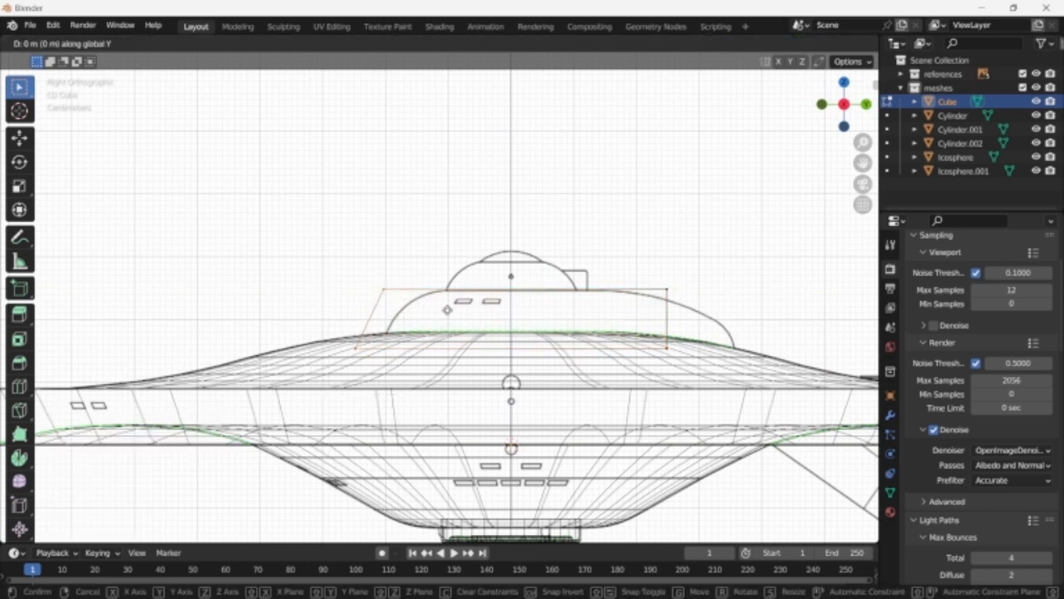
click(468, 315)
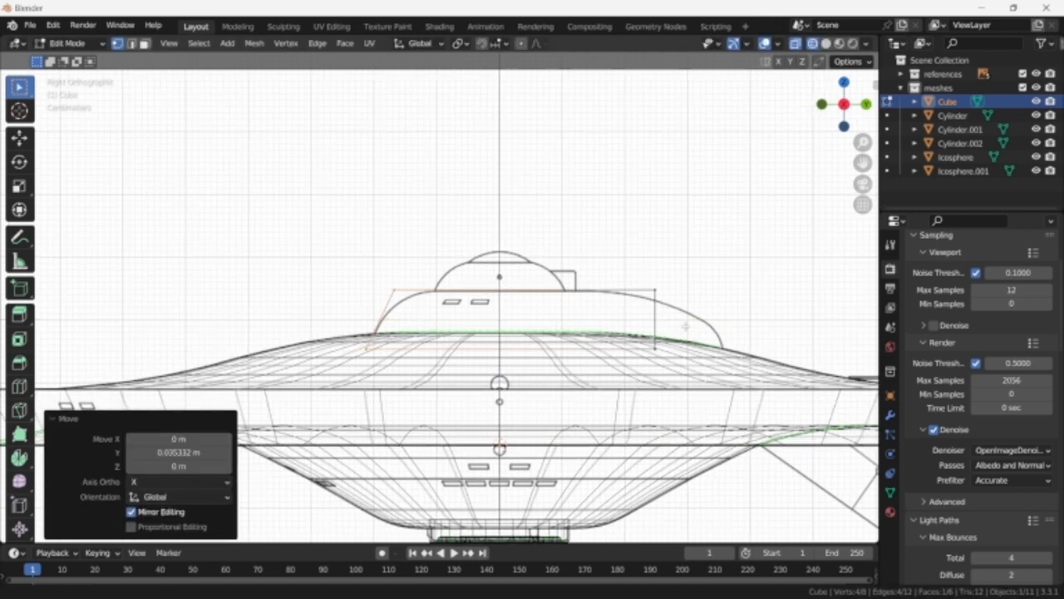
- Move the cube's rear face forward along Y by about 0.05 m, and its rear upper vertices a further 0.028 m
scroll(499, 309, up, 2)
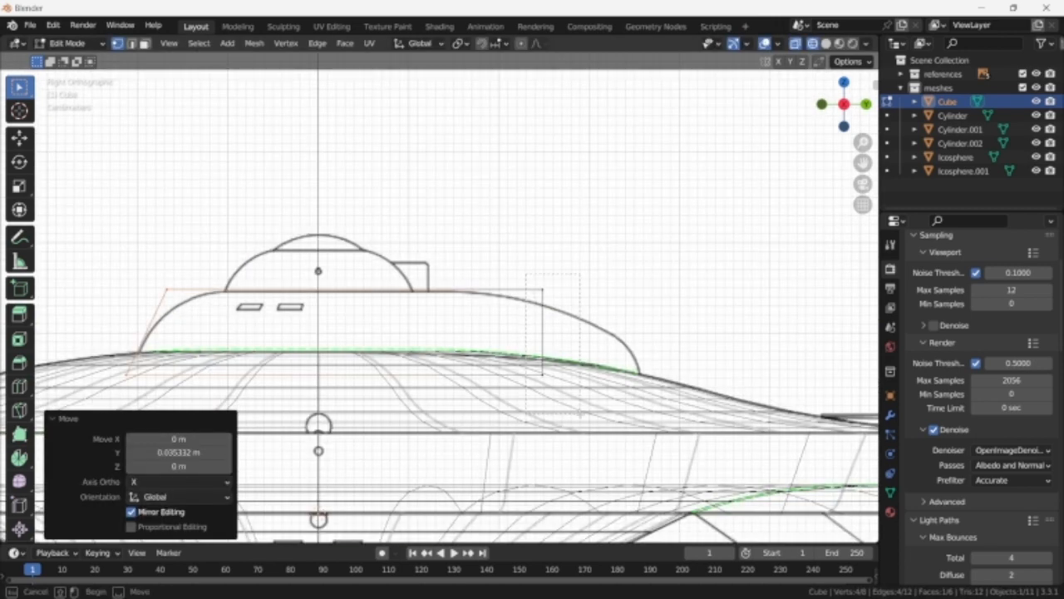
key(g)
key(y)
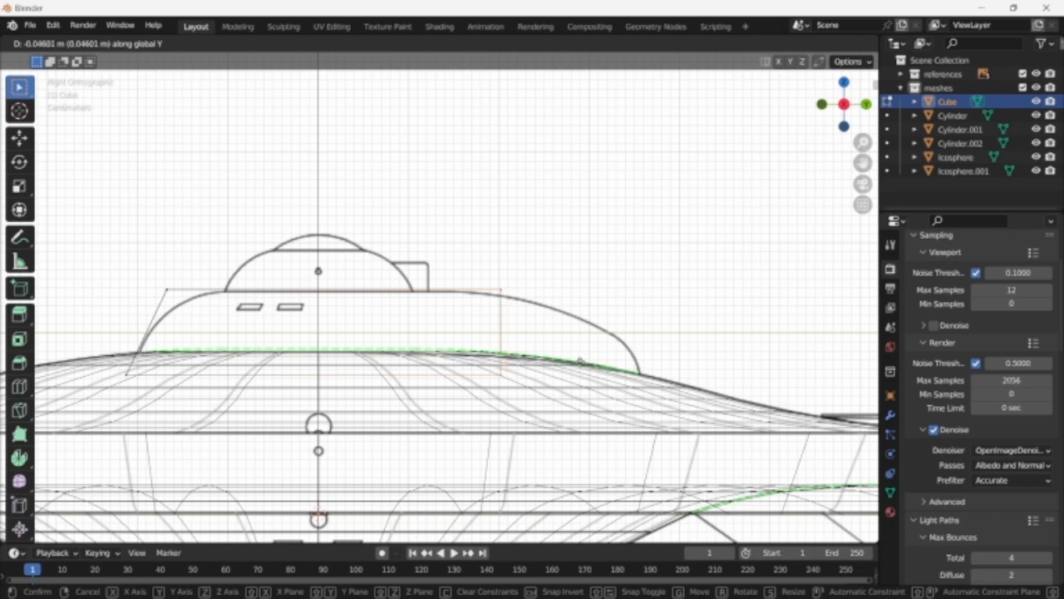
click(581, 361)
key(g)
key(y)
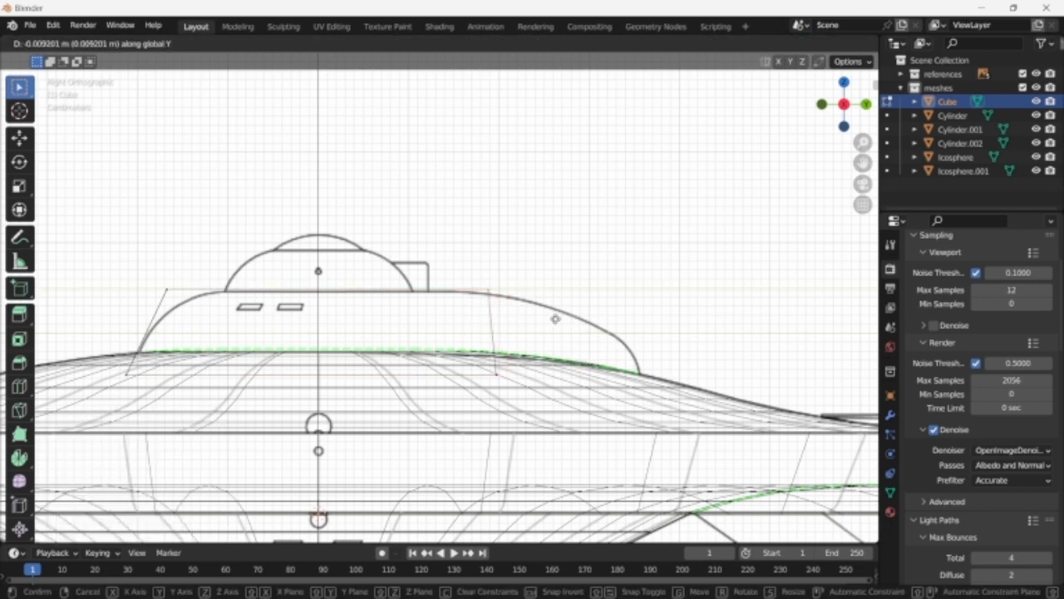
click(548, 319)
- In top view, add a centred loop cut dividing the cube into front and rear halves
key(KP_7)
scroll(555, 355, down, 4)
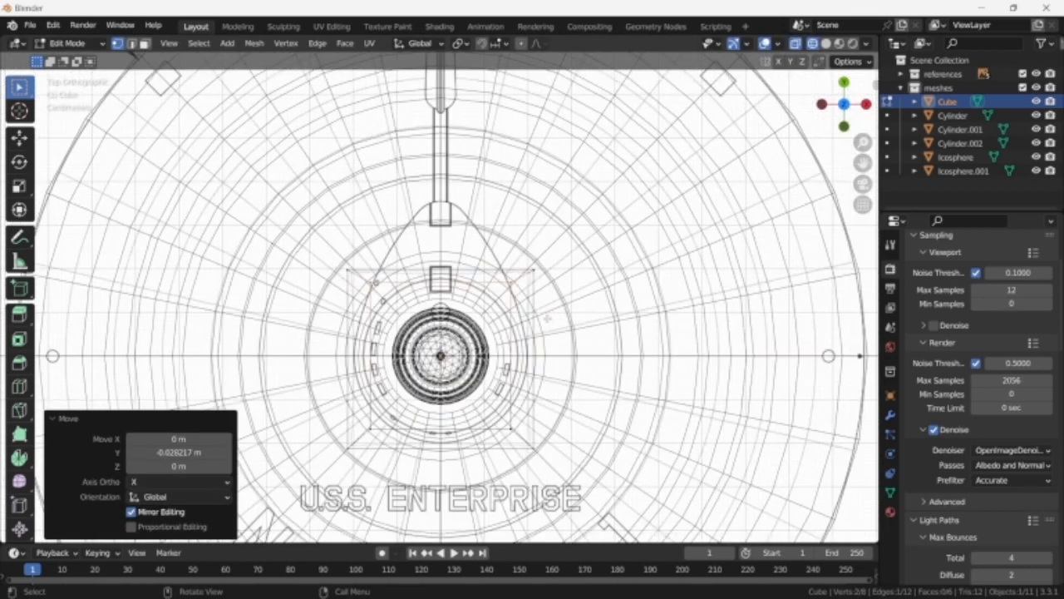
key(shift+z)
key(shift+z)
scroll(556, 355, up, 2)
key(ctrl+r)
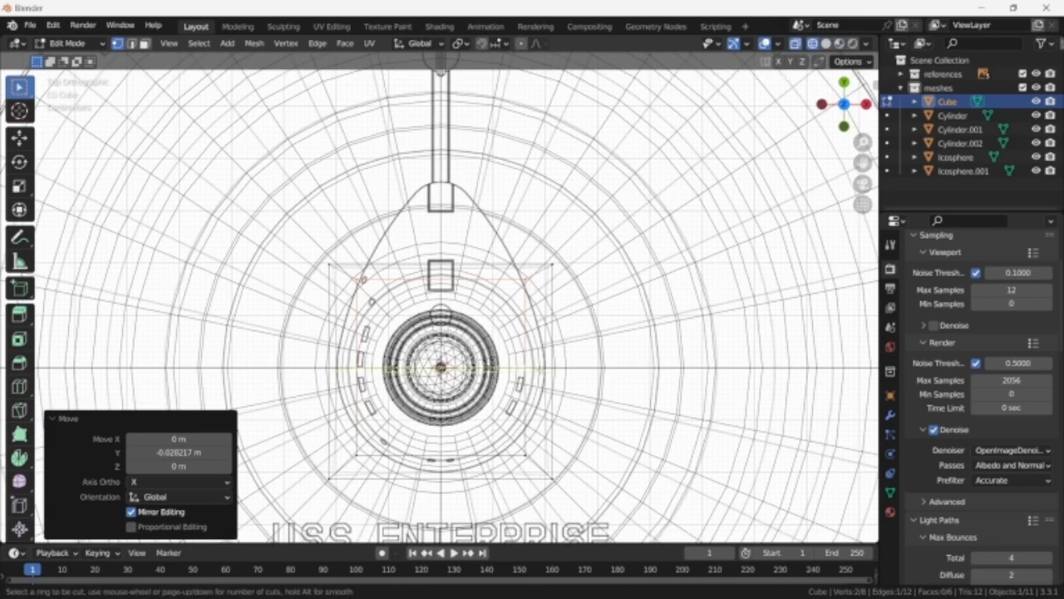
click(540, 370)
right_click(540, 370)
- Scale the cube's rear face along X to about 0.743 to match the narrowing blueprint outline
alt+click(541, 370)
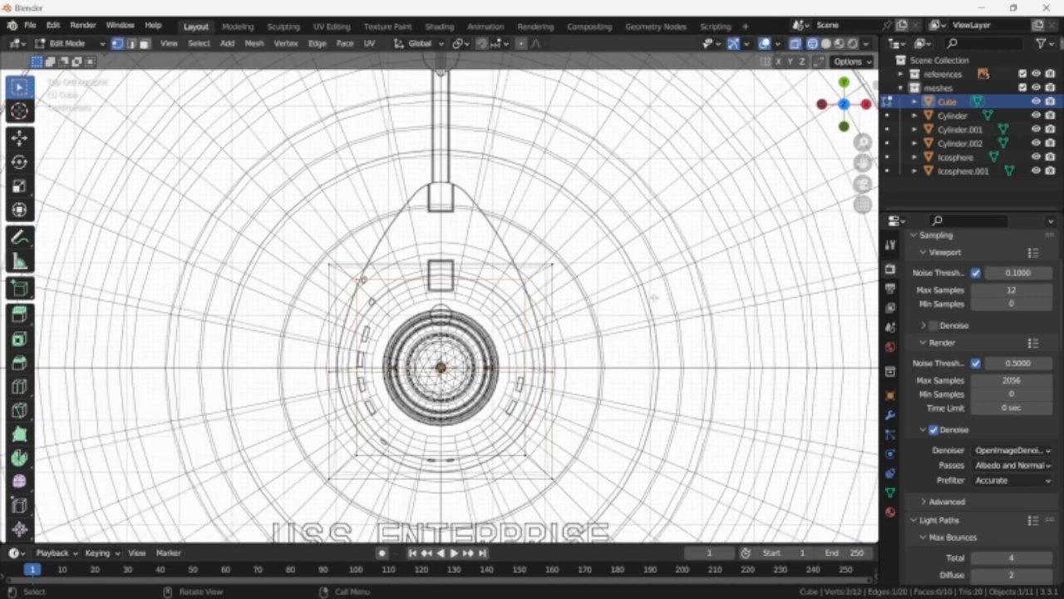
scroll(643, 291, up, 2)
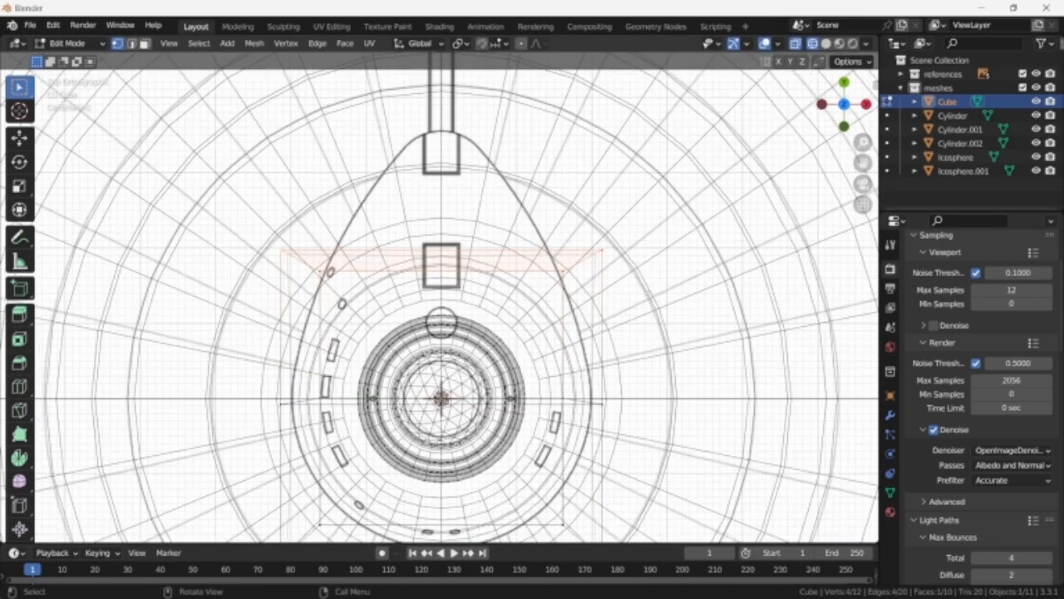
key(s)
key(x)
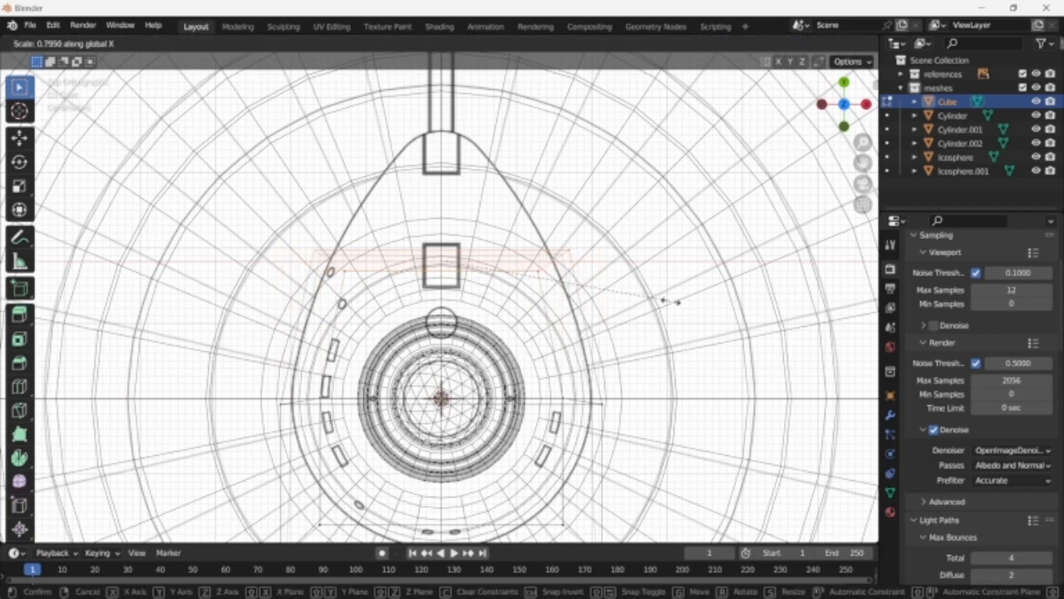
click(655, 300)
- Add a centred loop cut in the cube's rear half and scale that loop along X to about 1.046
key(ctrl+r)
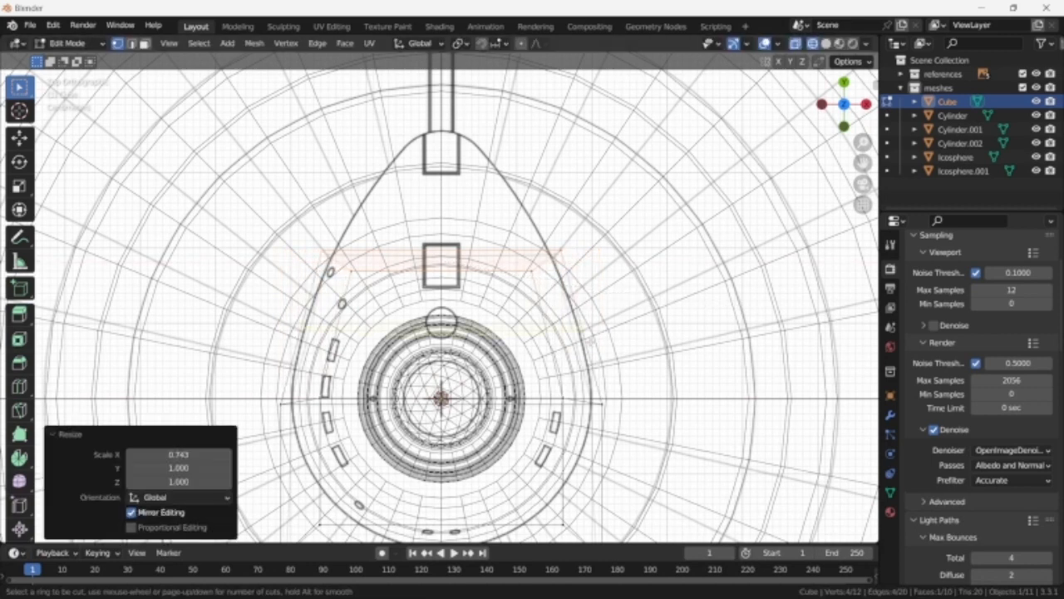
click(597, 341)
right_click(597, 341)
key(s)
key(x)
click(605, 342)
shift+middle_drag(668, 430, 685, 325)
key(shift+z)
key(shift+z)
scroll(673, 372, down, 3)
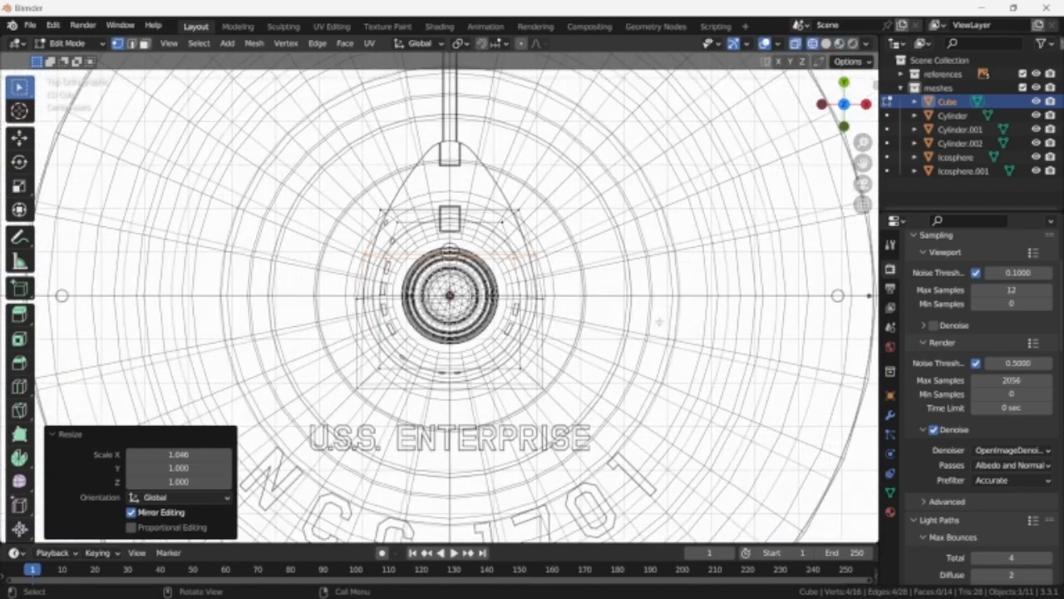
- Select the cube's rear face and extrude it about 0.087 m along its normal
shift+middle_drag(673, 372, 672, 454)
alt+click(364, 303)
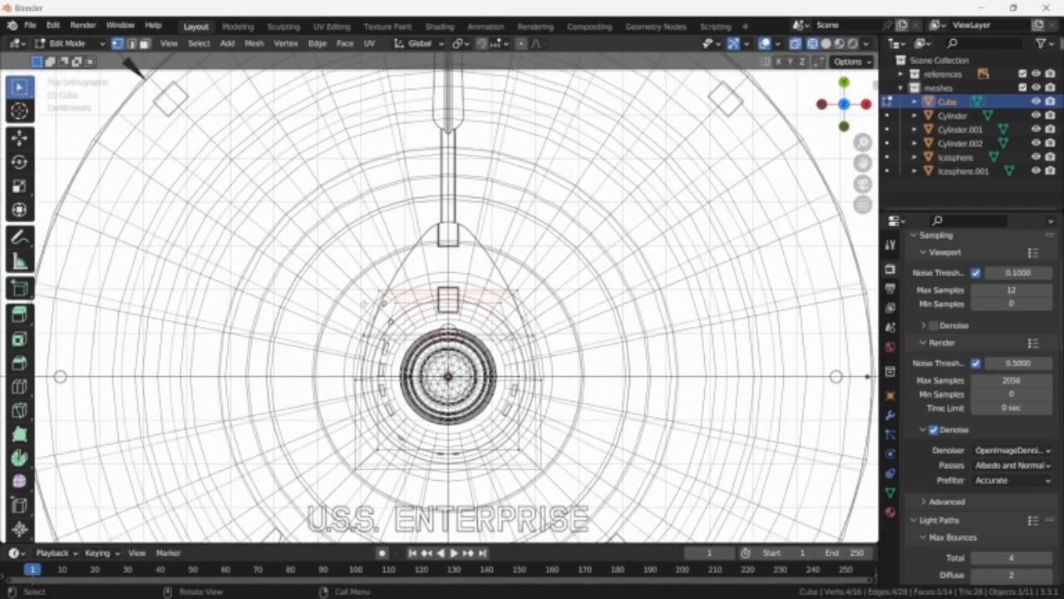
key(KP_3)
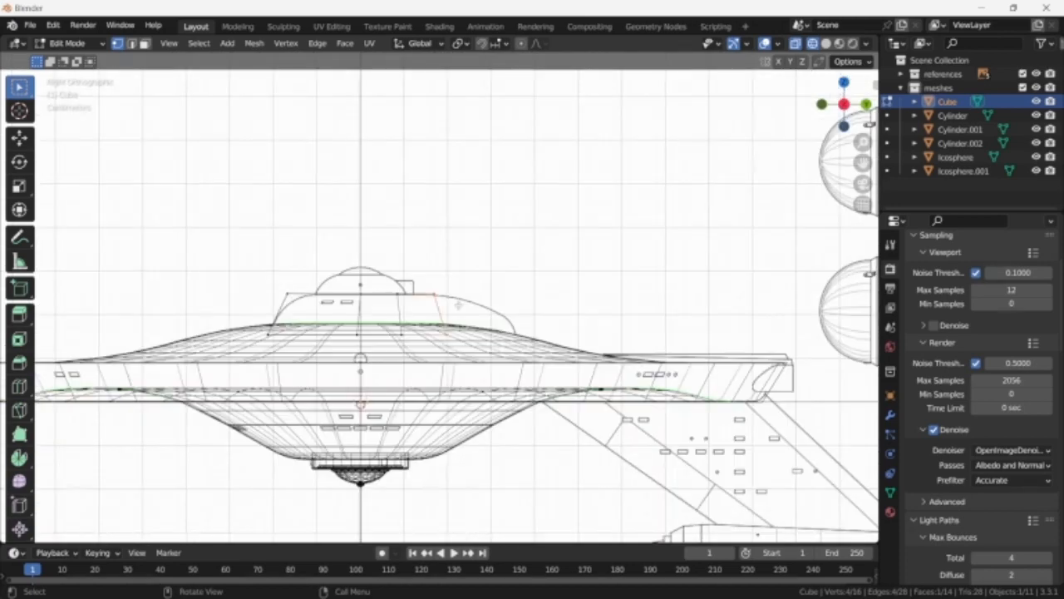
scroll(523, 312, up, 4)
key(e)
click(606, 318)
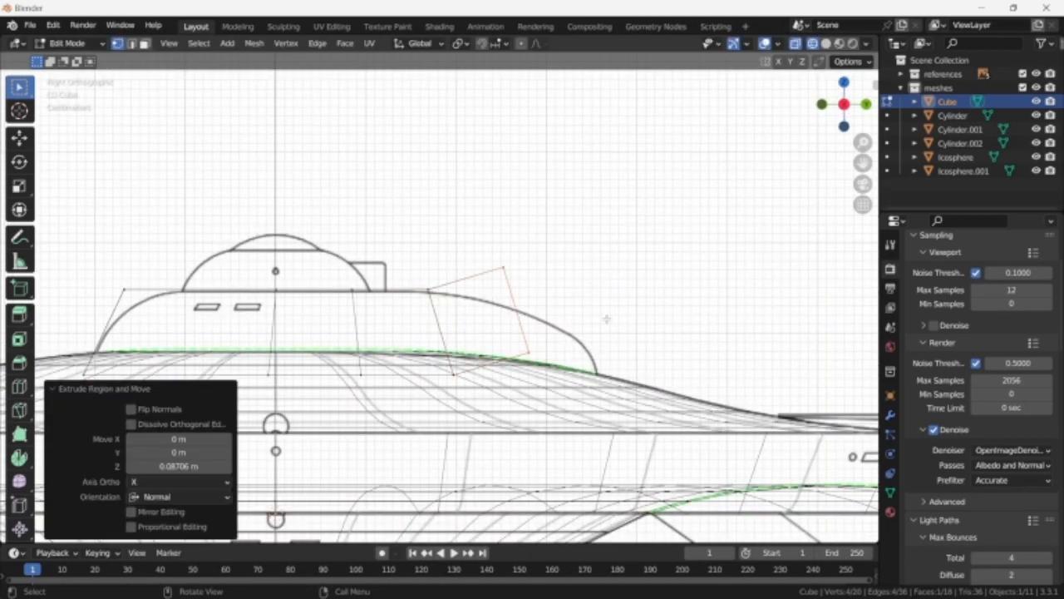
- Move the extruded face to the tail of the bridge outline and lower its upper edge about 0.028 m onto the curve
key(g)
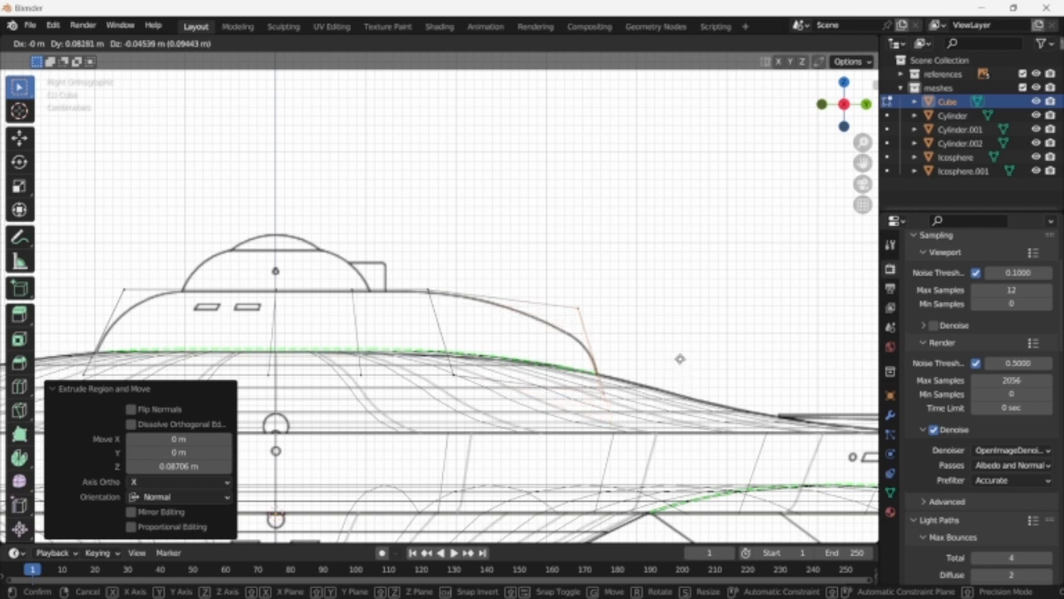
click(681, 358)
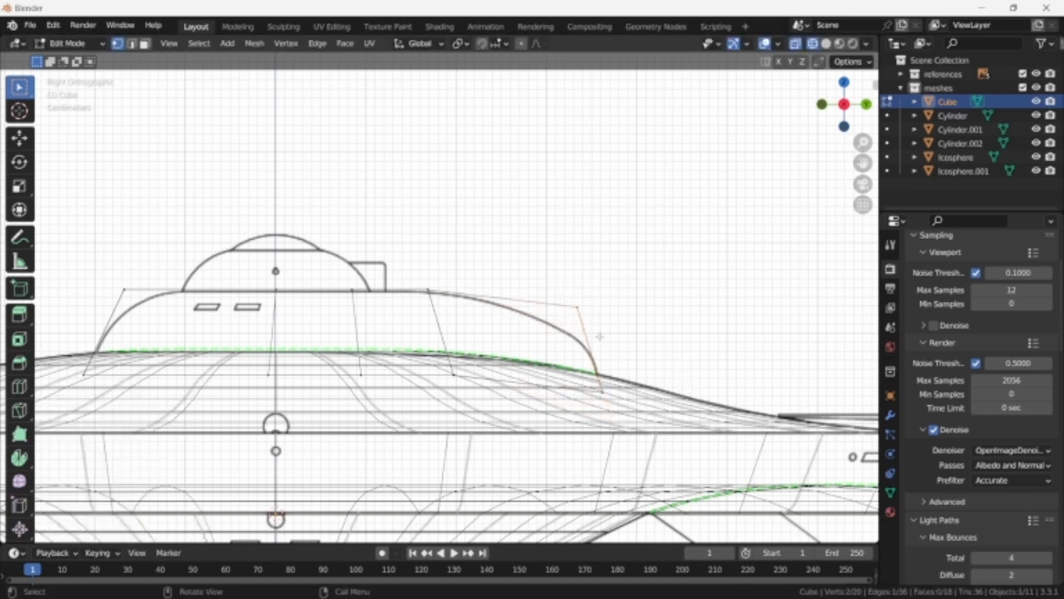
key(g)
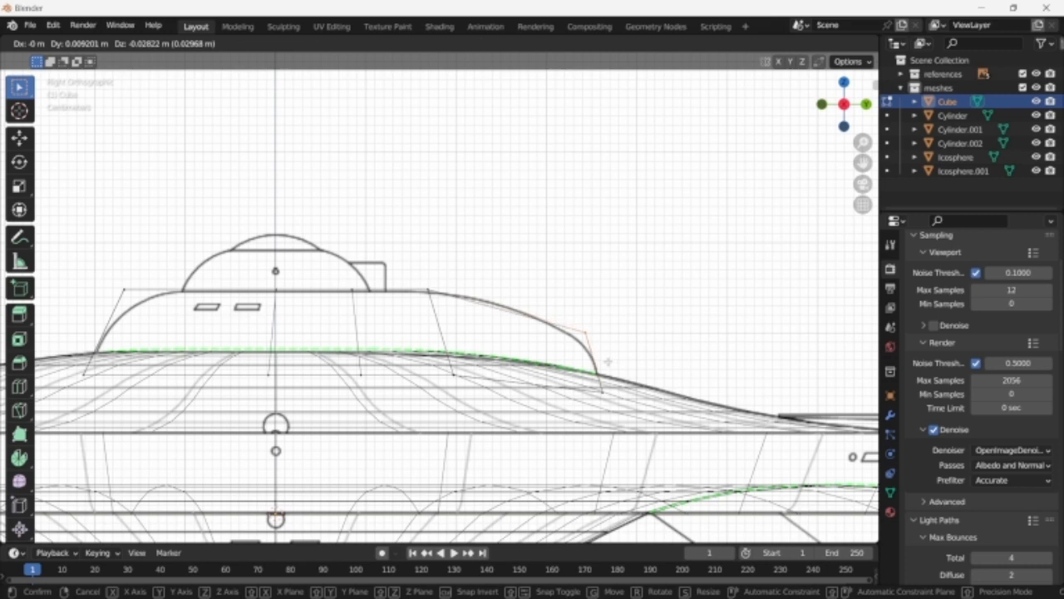
click(606, 359)
- Add a centred loop cut in the extruded tail section and raise its upper edge about 0.008 m along Z
key(ctrl+r)
click(523, 322)
right_click(505, 298)
key(g)
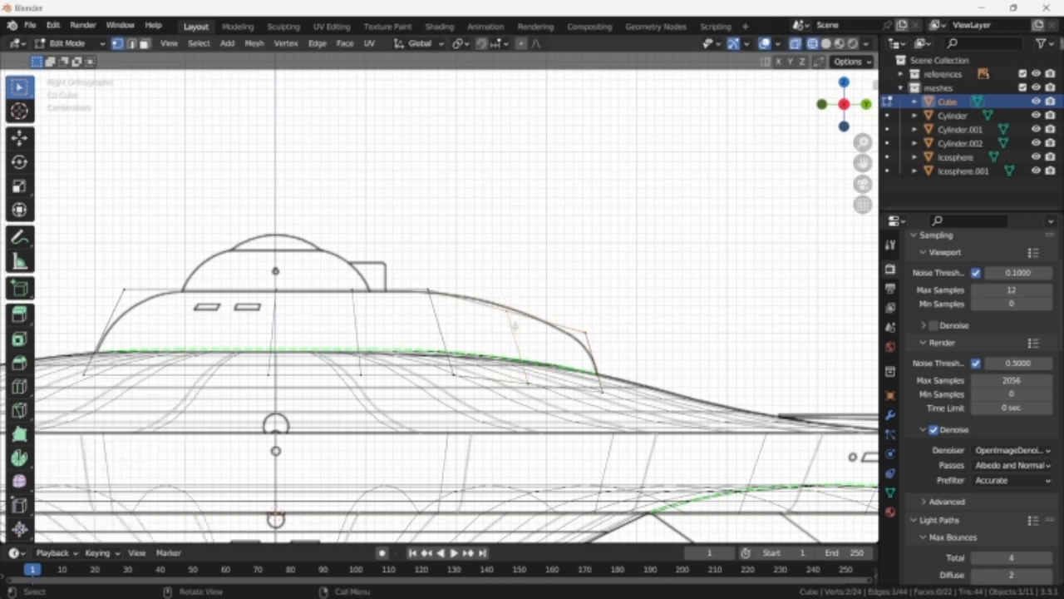
key(z)
click(517, 317)
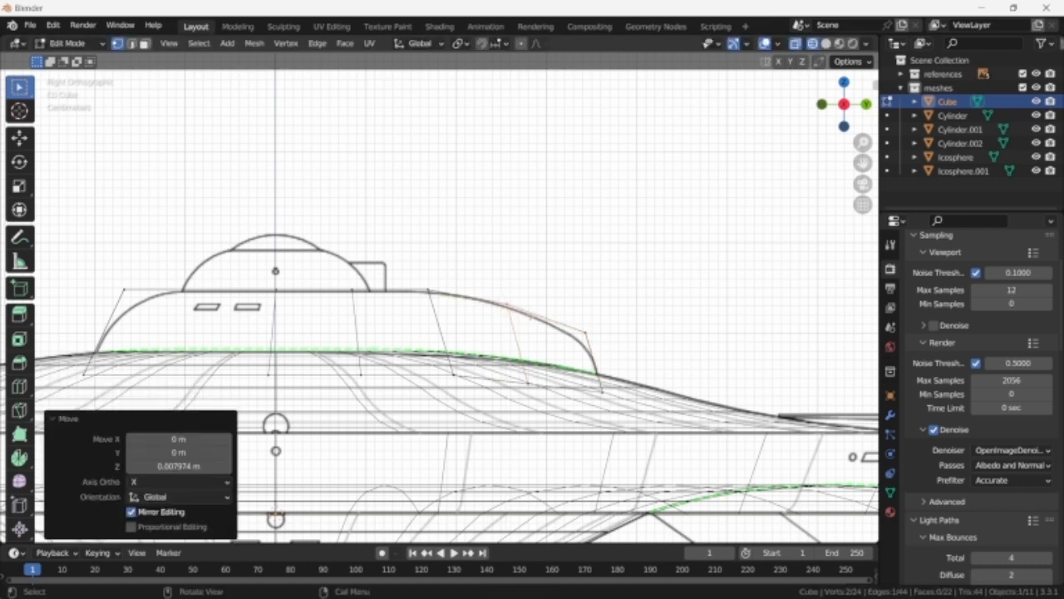
- In top view, scale the tail section's middle loop along X to about 0.67 to follow the teardrop outline
key(KP_7)
alt+click(571, 244)
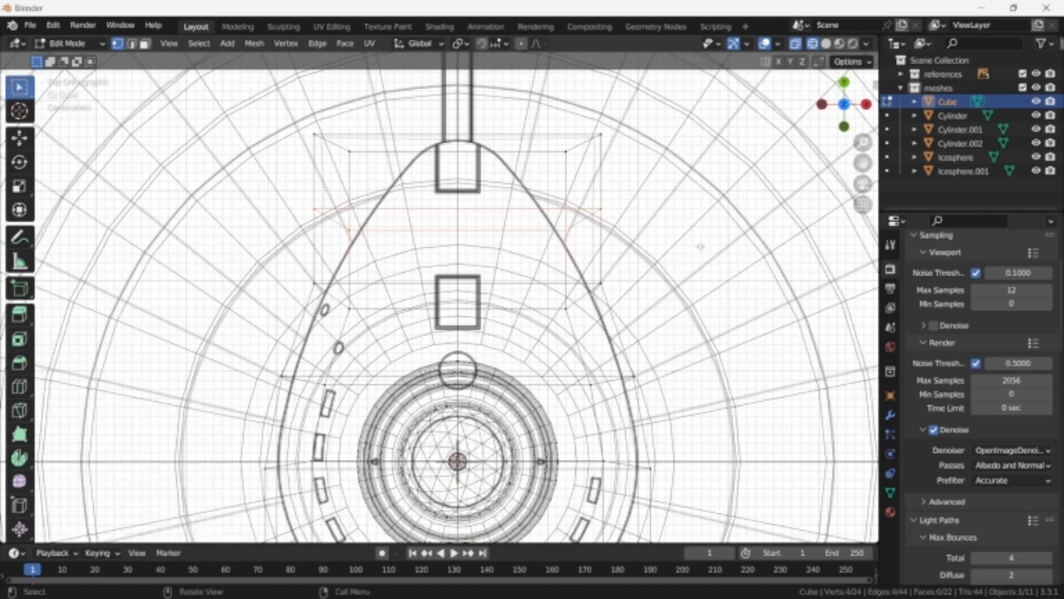
key(s)
key(x)
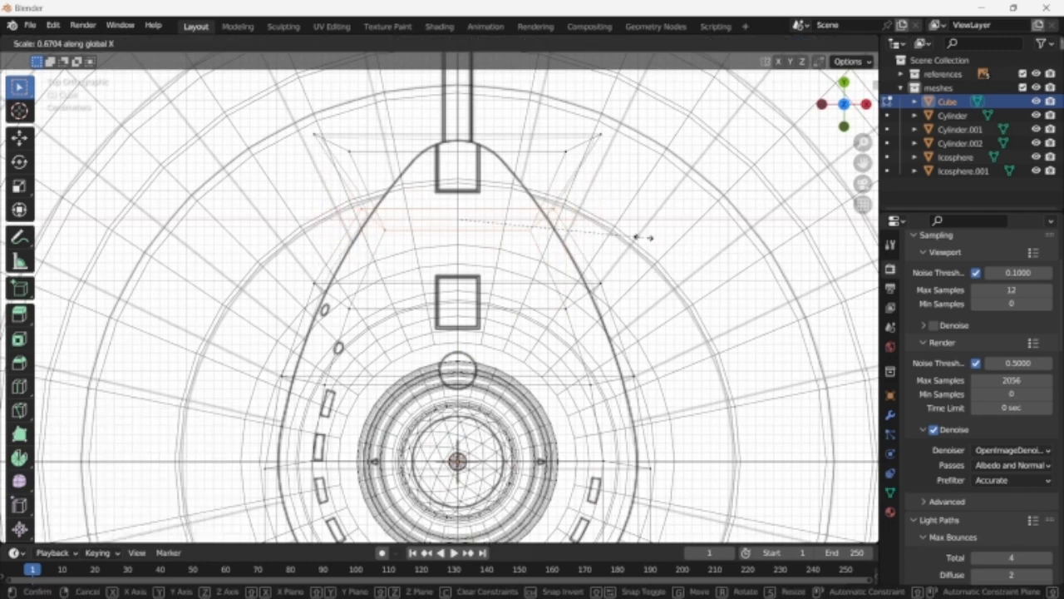
click(644, 238)
- Scale the tail's end face along X to about 0.207 to fit the narrow tip of the teardrop outline
alt+click(634, 172)
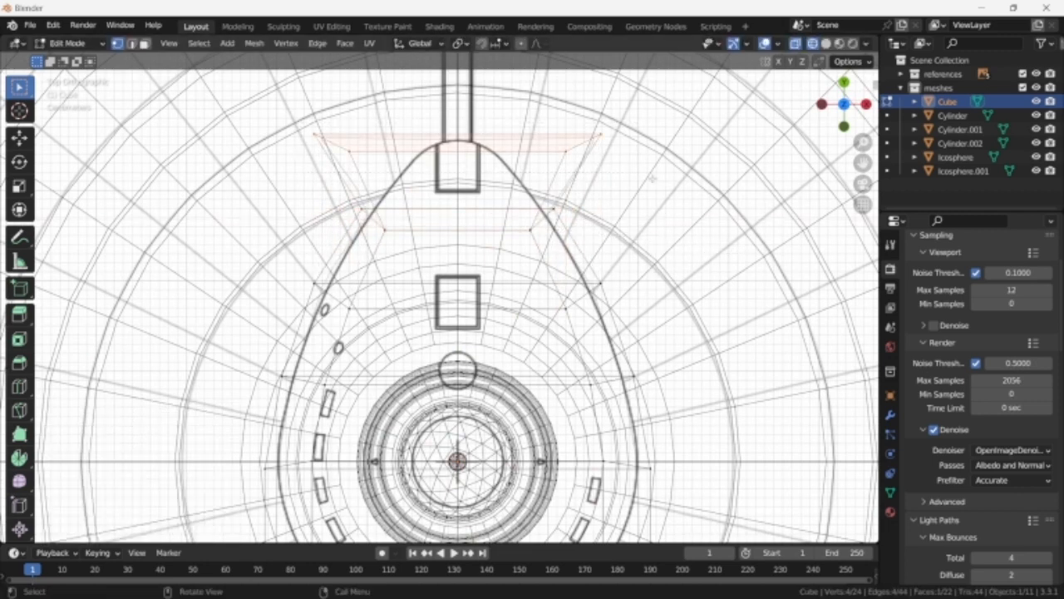
key(s)
key(x)
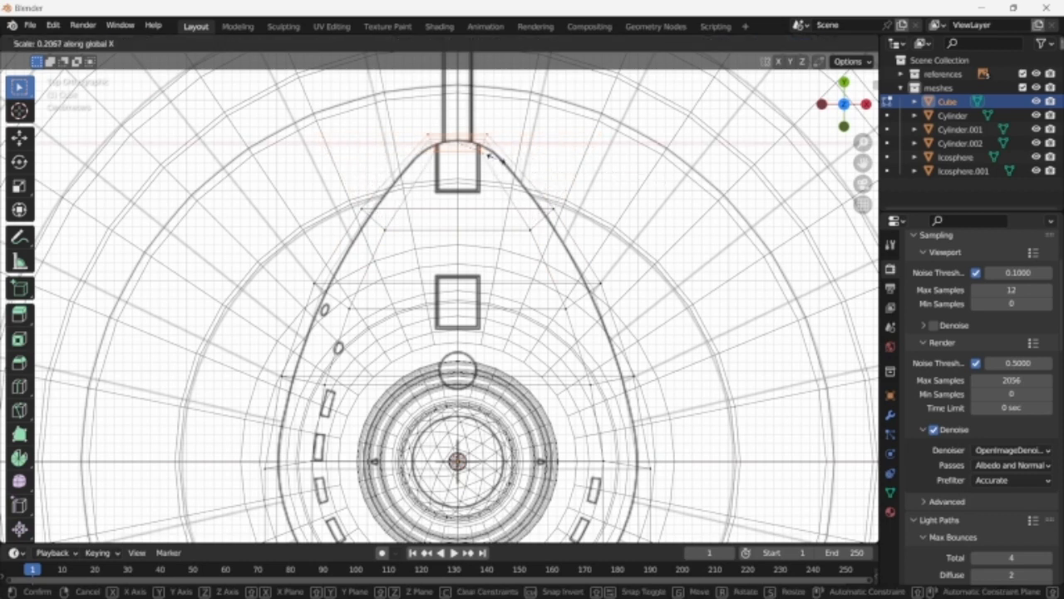
click(490, 155)
- Bevel the two front corner edges of the bridge structure with a width of about 0.135 m and 4 segments, then return to Object Mode
scroll(178, 99, down, 5)
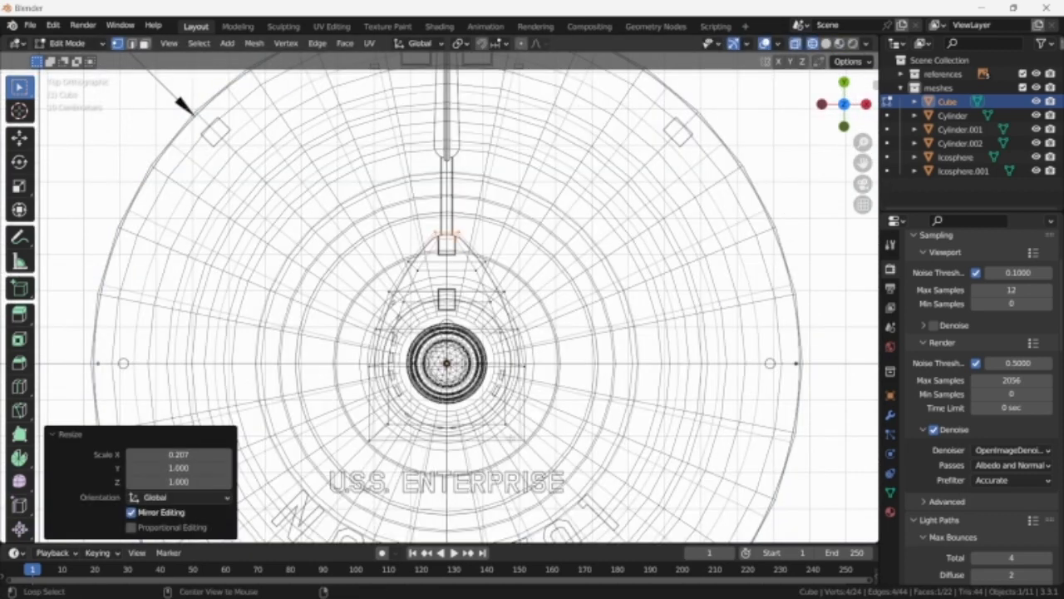
alt+click(506, 437)
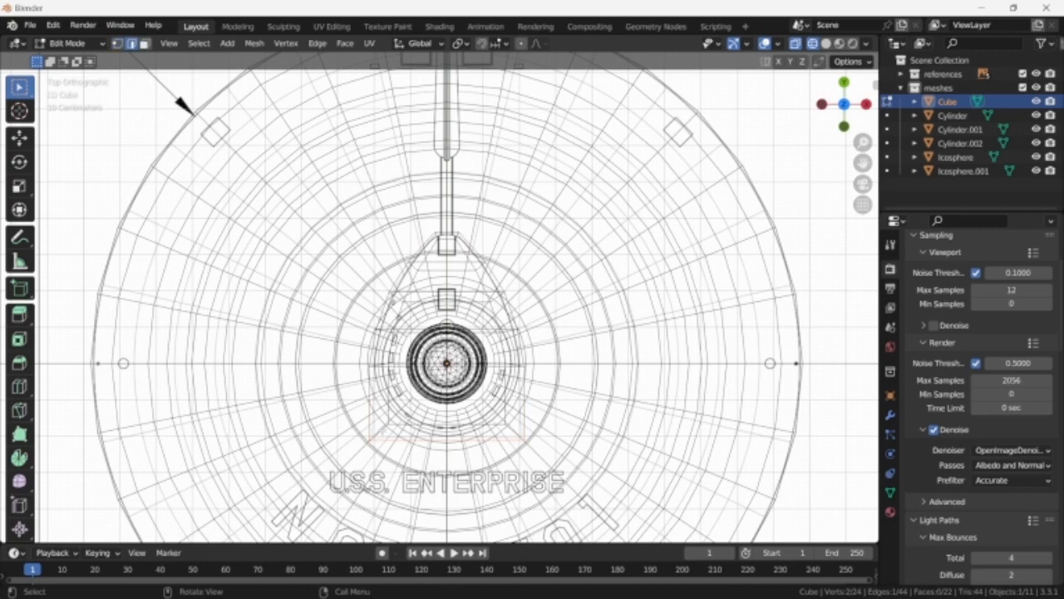
scroll(433, 446, up, 5)
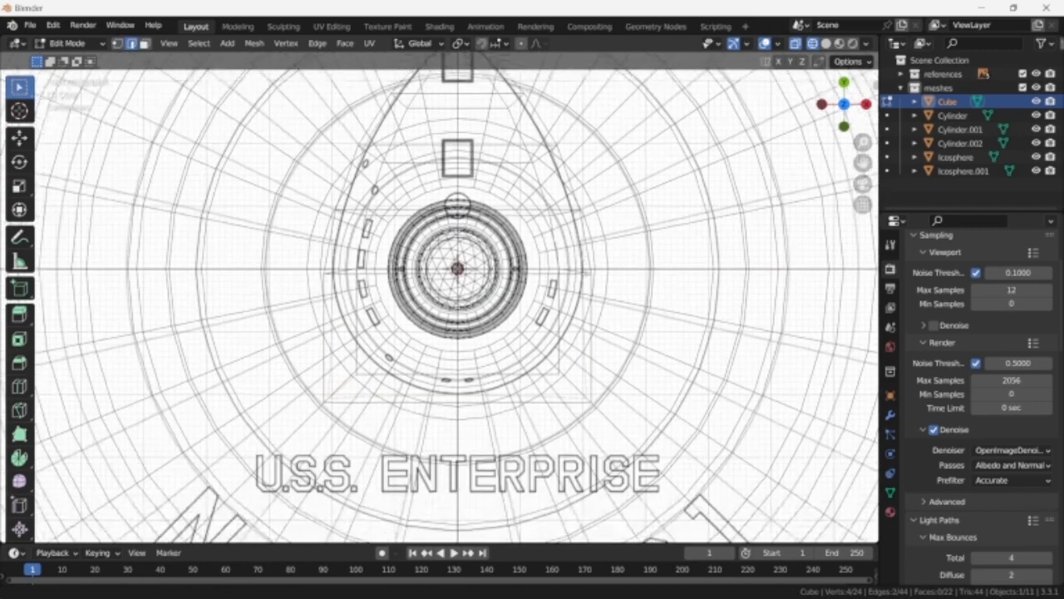
key(ctrl+b)
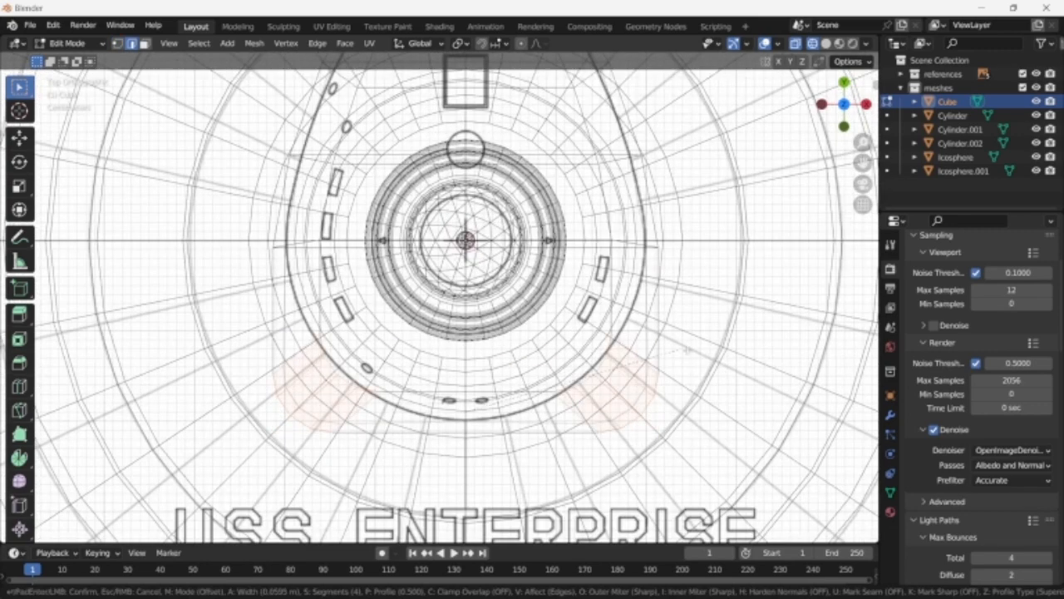
click(749, 349)
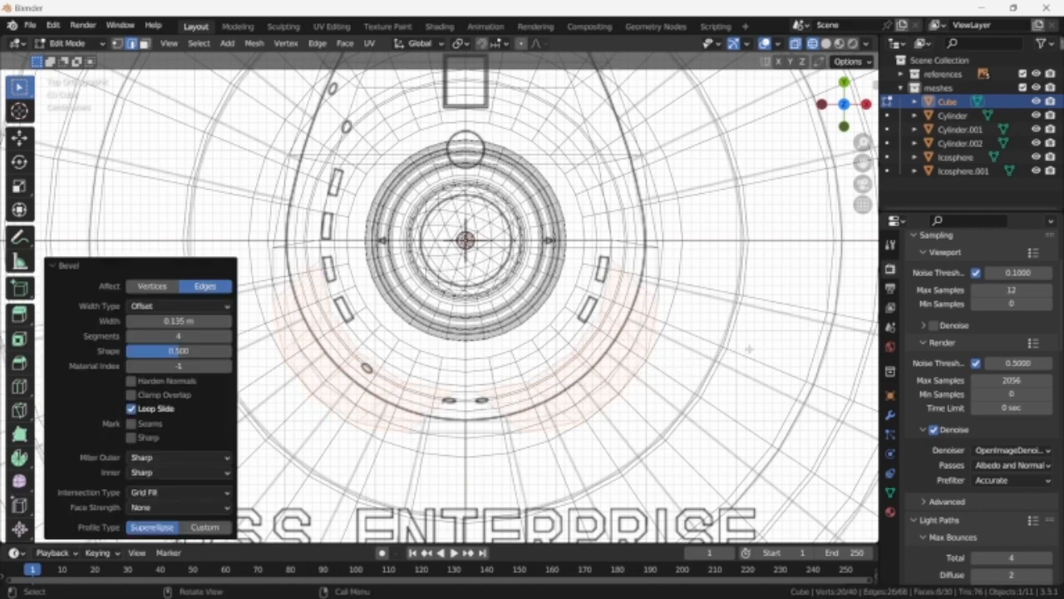
scroll(715, 308, down, 4)
key(Tab)
key(shift+z)
scroll(692, 316, down, 3)
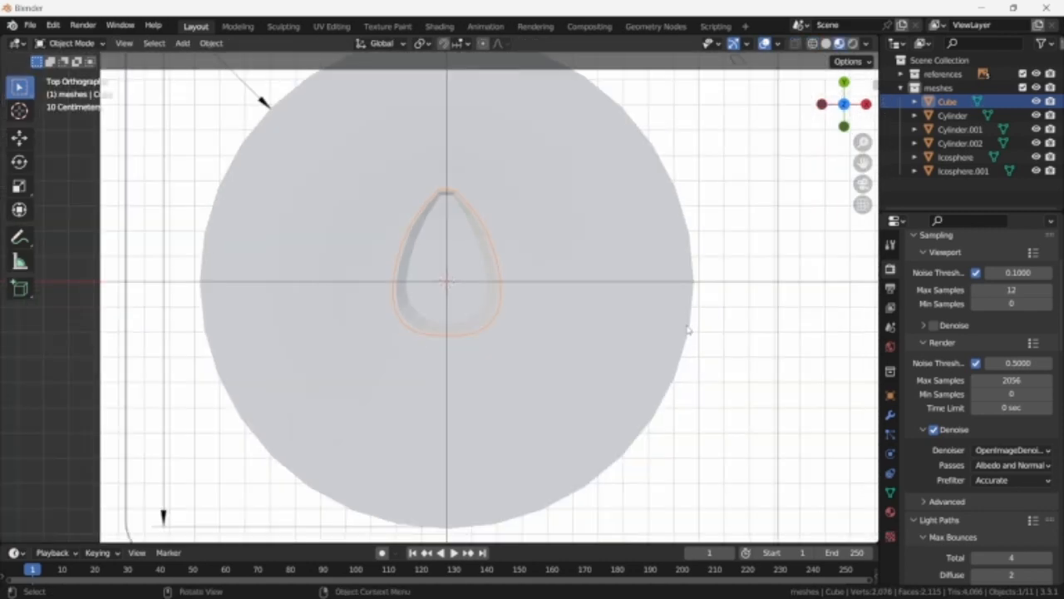
- Bevel the whole upper edge outline of the bridge structure by about 0.061 m with 4 segments, matching the side-view blueprint
middle_drag(690, 330, 494, 225)
key(Tab)
scroll(502, 336, up, 2)
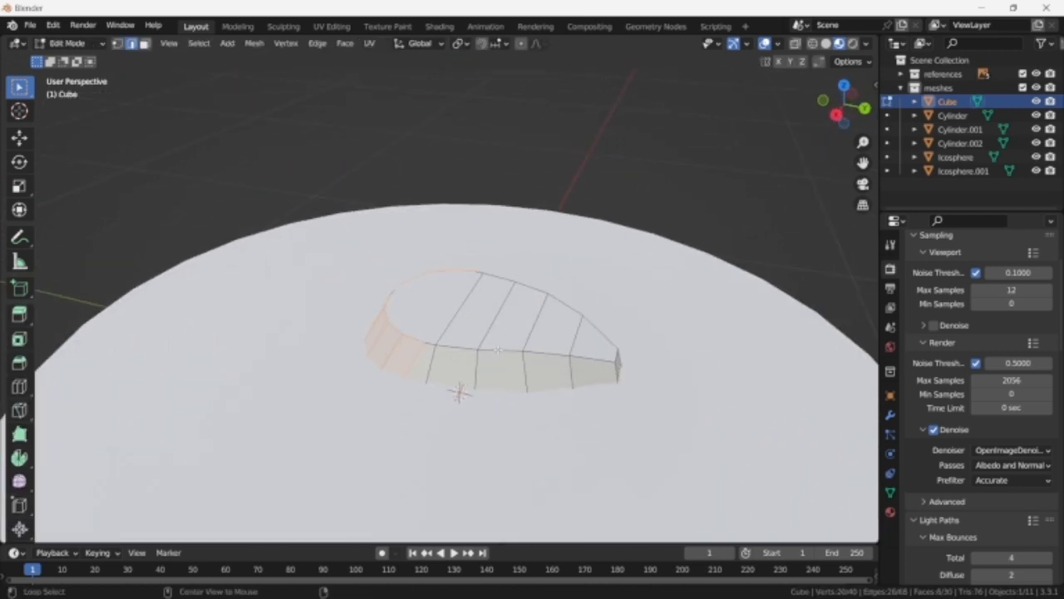
alt+click(497, 350)
alt+shift+click(574, 307)
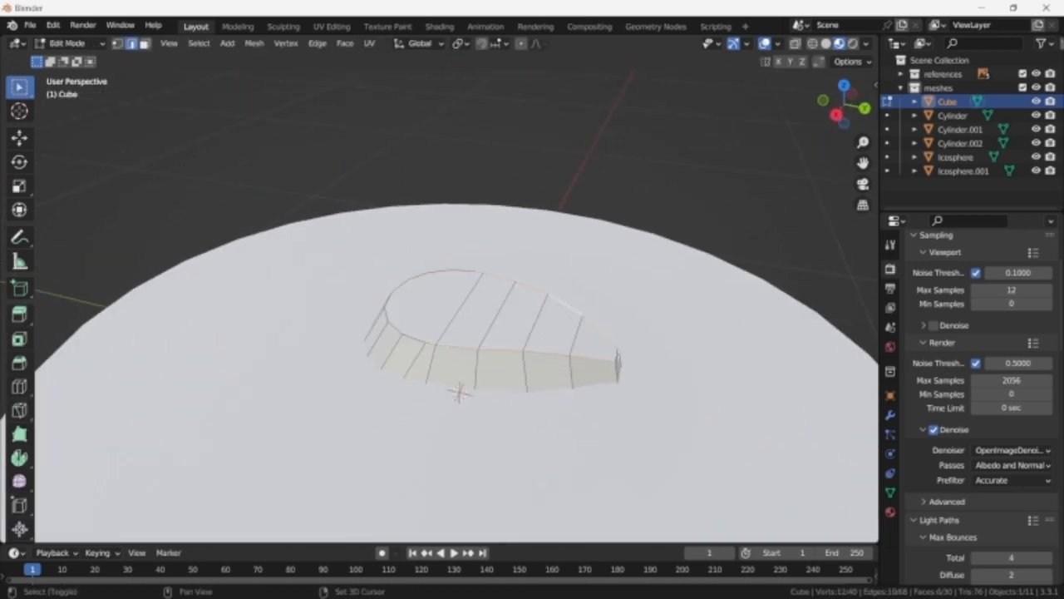
key(ctrl+z)
alt+shift+click(394, 291)
scroll(487, 306, up, 2)
middle_drag(492, 309, 499, 293)
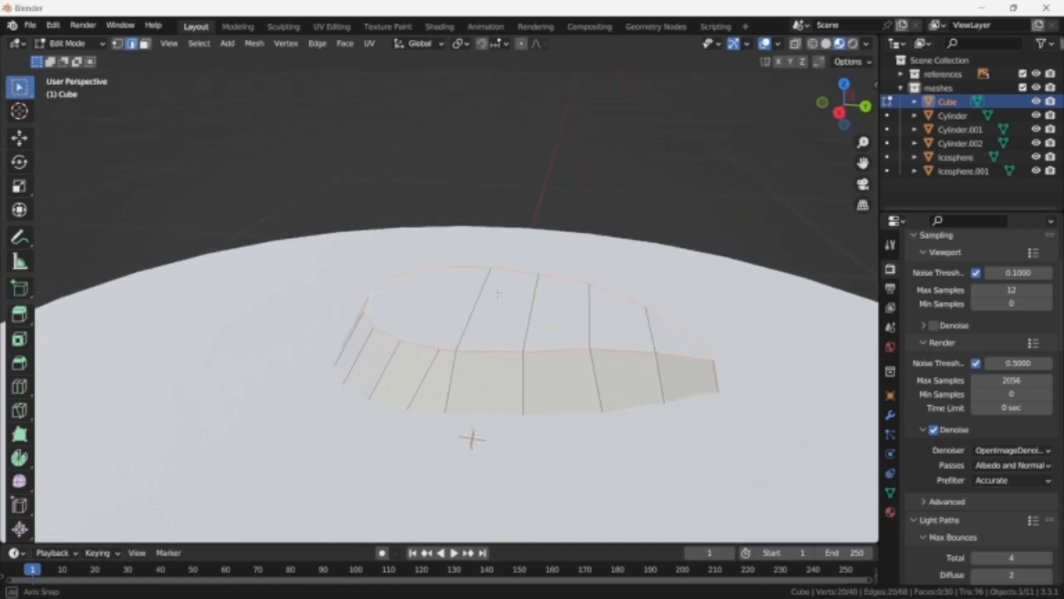
key(ctrl+b)
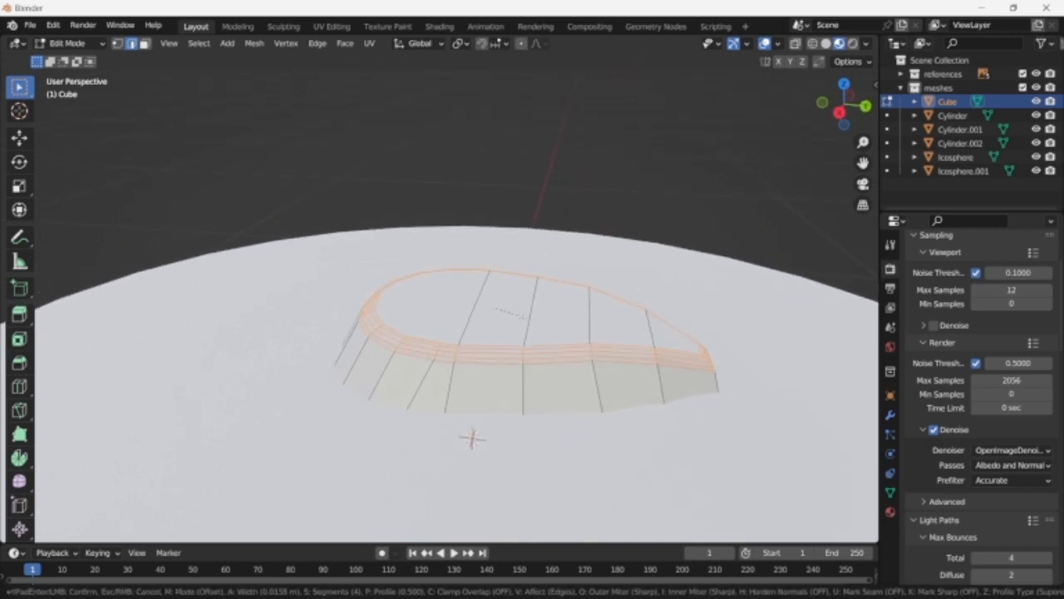
key(Escape)
key(KP_3)
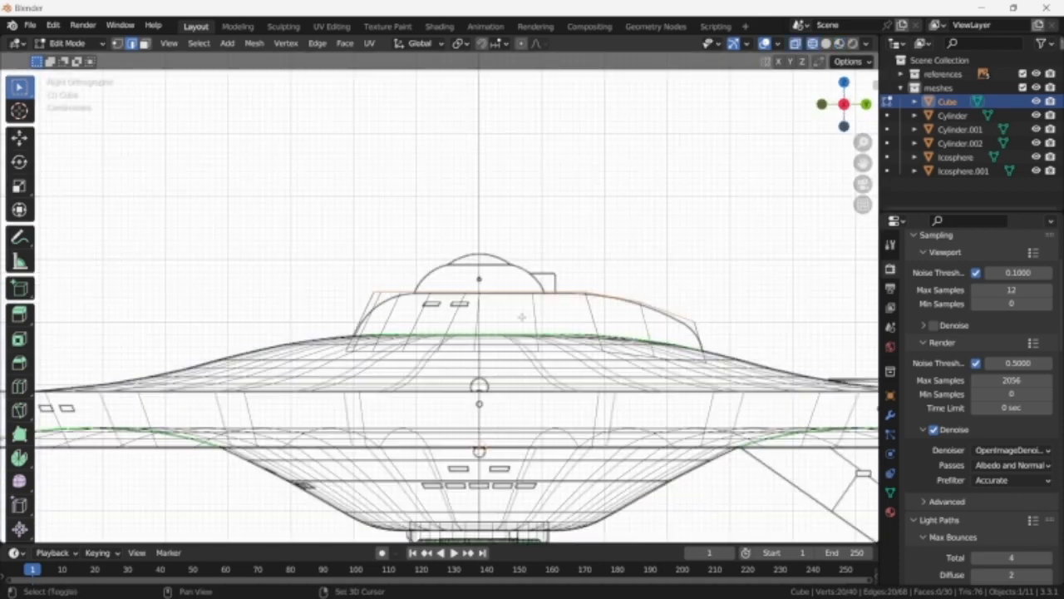
key(ctrl+b)
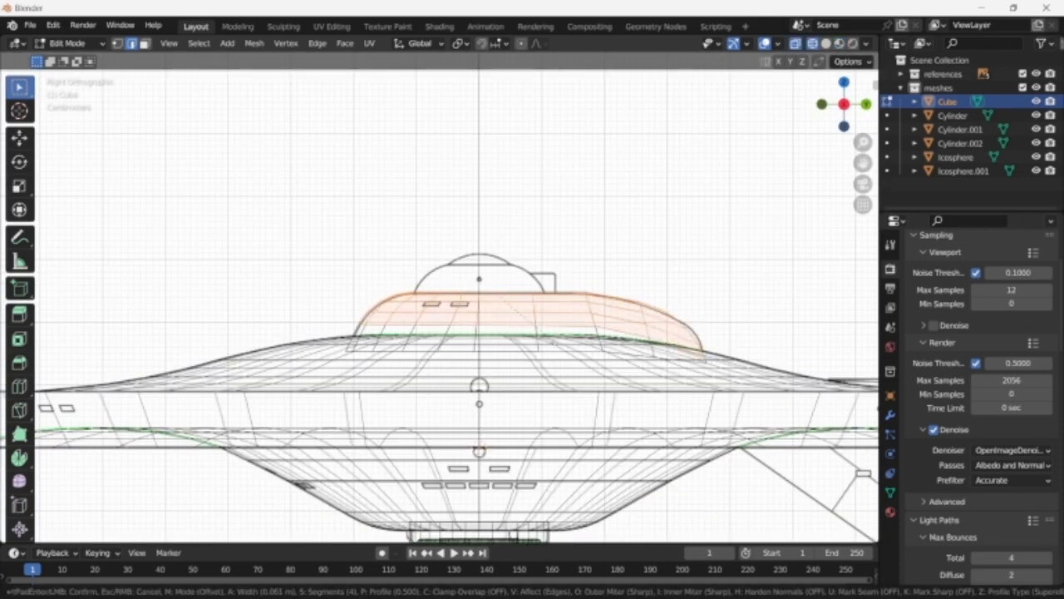
click(547, 334)
key(Tab)
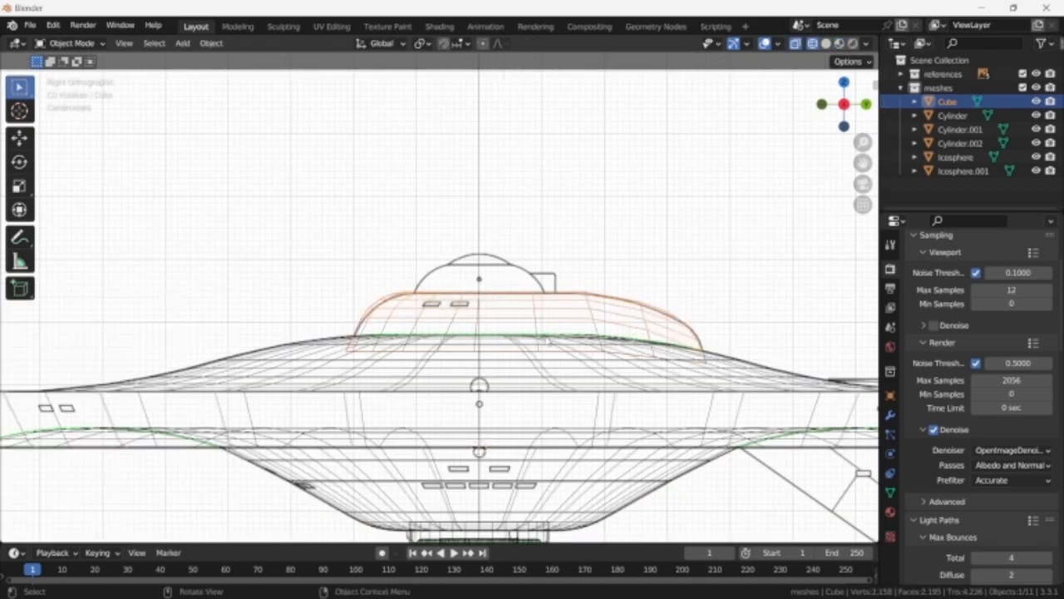
- Leave the wireframe display and switch the viewport to solid shading to view the saucer
scroll(499, 323, down, 4)
key(shift+z)
mouse_move(485, 320)
middle_down()
mouse_move(556, 364)
mouse_move(687, 404)
mouse_move(643, 363)
mouse_move(662, 400)
mouse_move(625, 313)
mouse_move(533, 325)
middle_up()
key(z)
click(708, 380)
scroll(529, 326, up, 4)
scroll(530, 325, down, 4)
- Bevel the saucer's two outer rim edge loops and the inner underside loop by about 0.003 m with 3 segments
key(Tab)
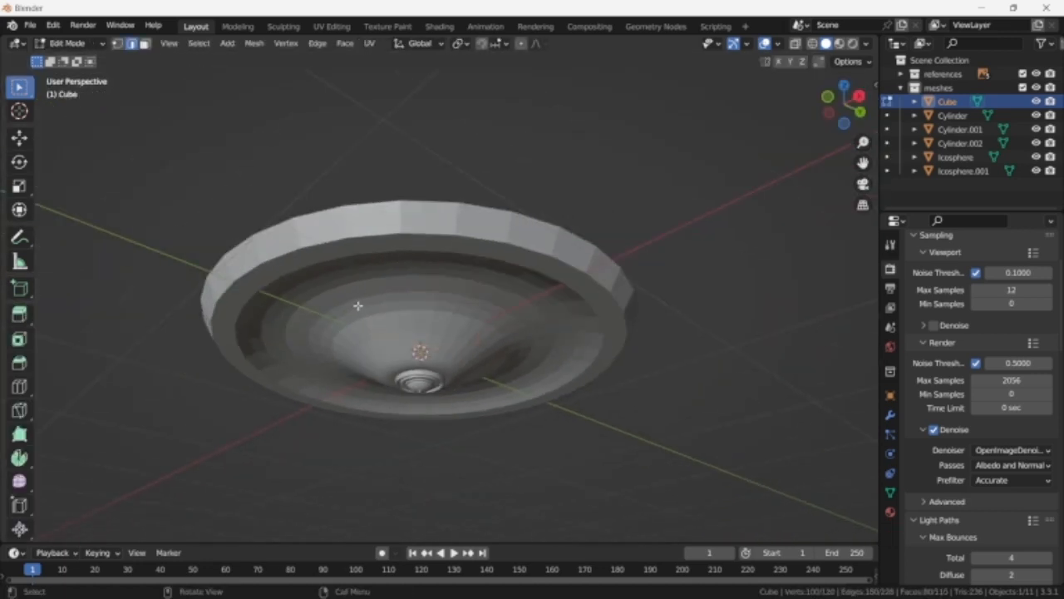
key(Tab)
click(320, 303)
key(Tab)
scroll(308, 303, up, 5)
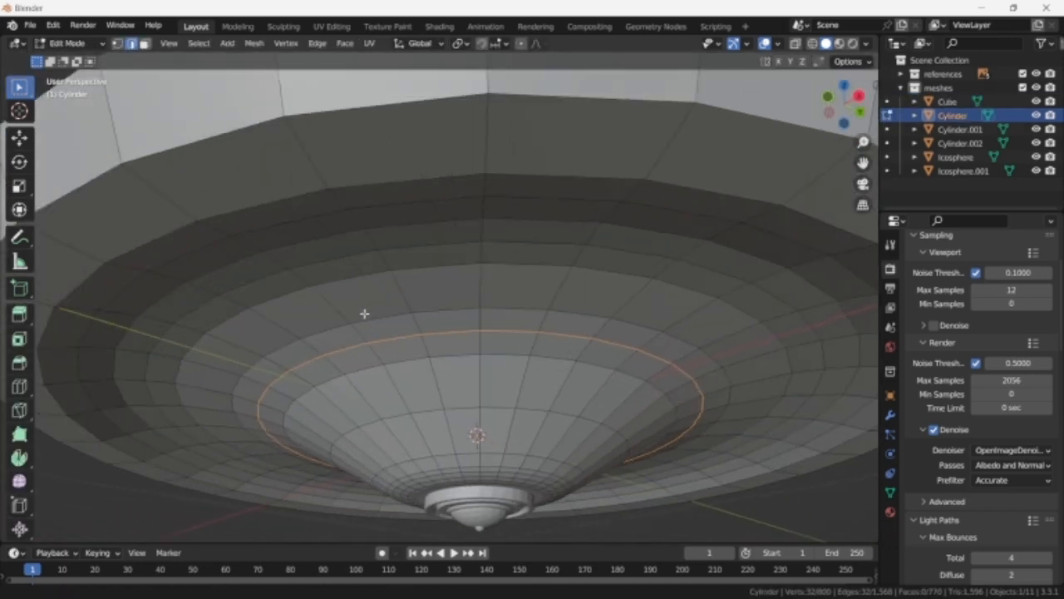
middle_drag(363, 313, 258, 228)
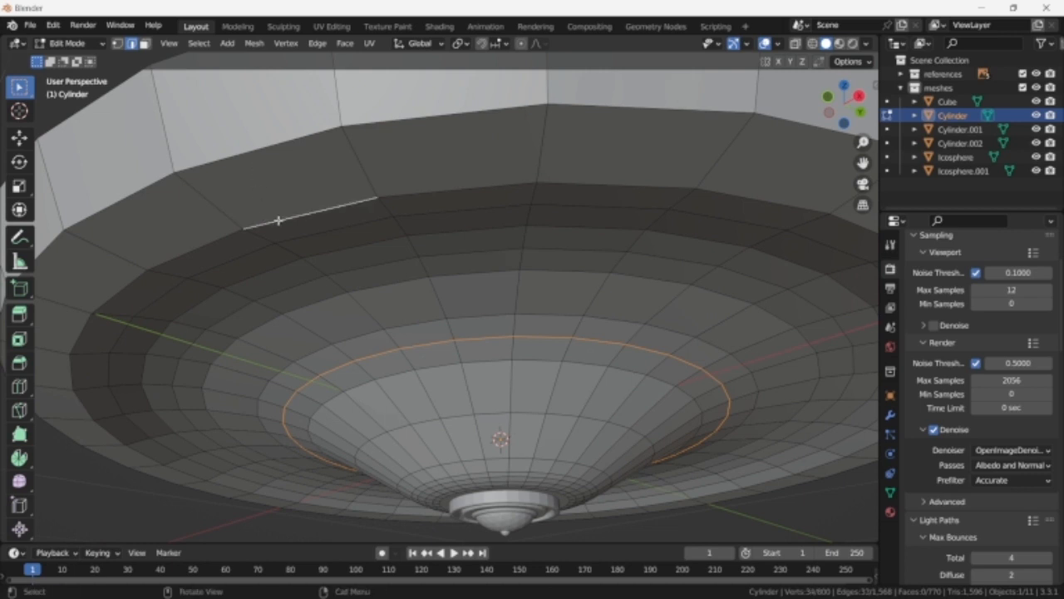
alt+click(278, 220)
alt+shift+click(248, 155)
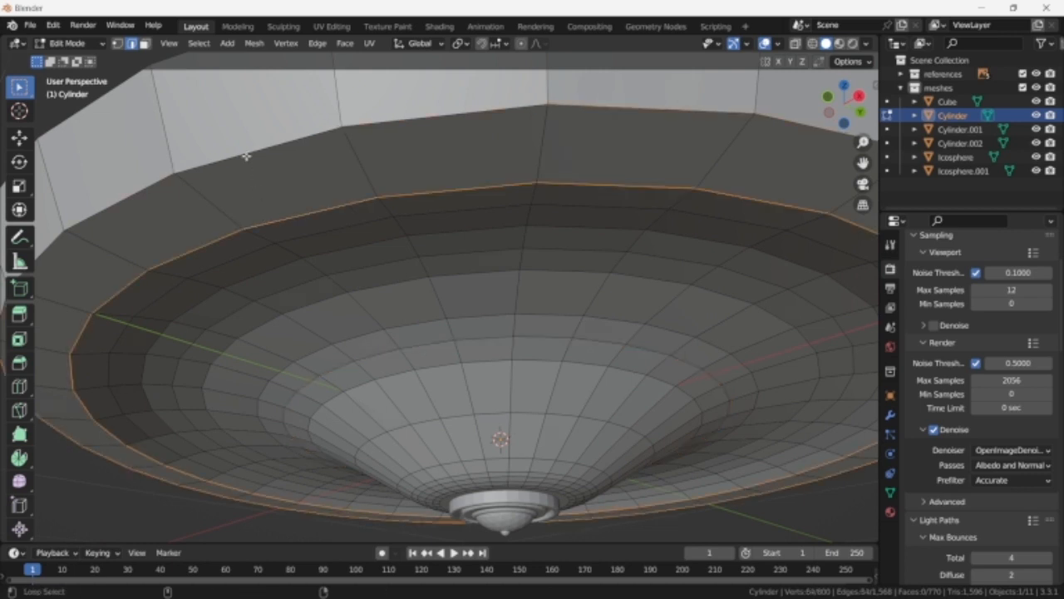
scroll(253, 160, down, 1)
alt+shift+click(270, 143)
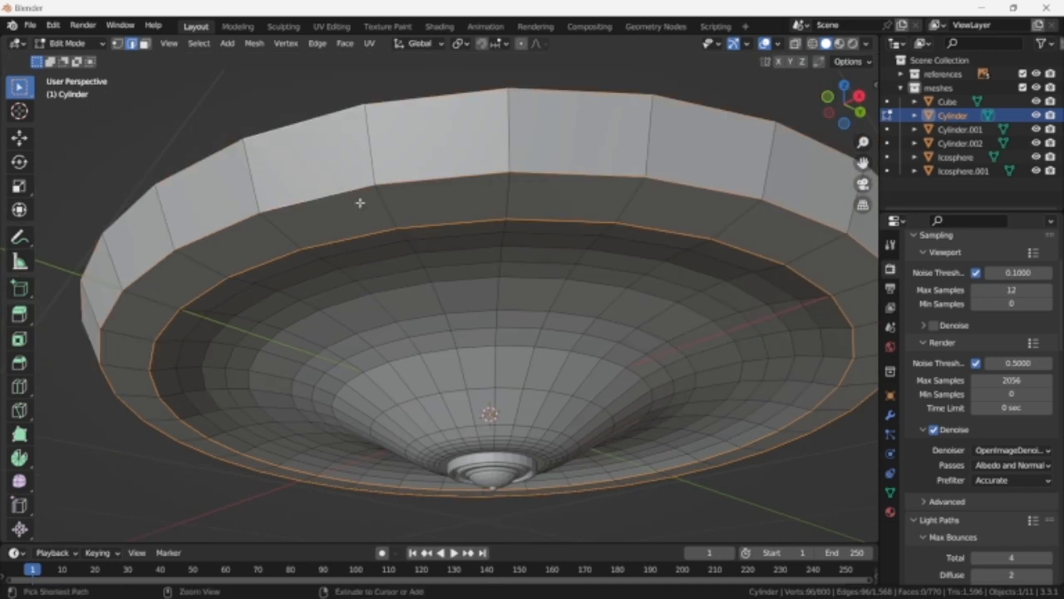
key(ctrl+b)
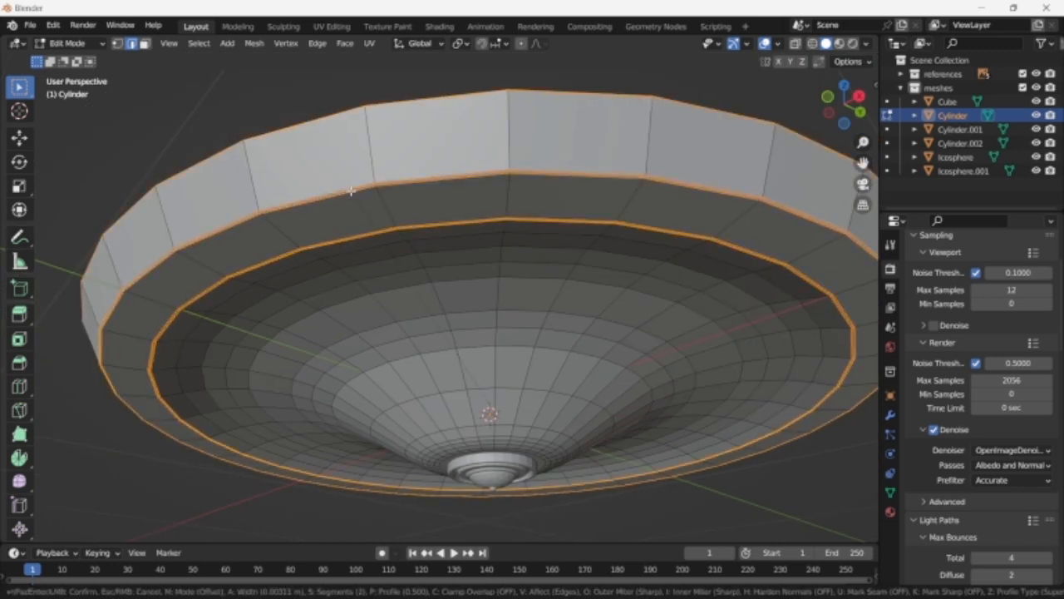
scroll(351, 191, down, 1)
click(351, 191)
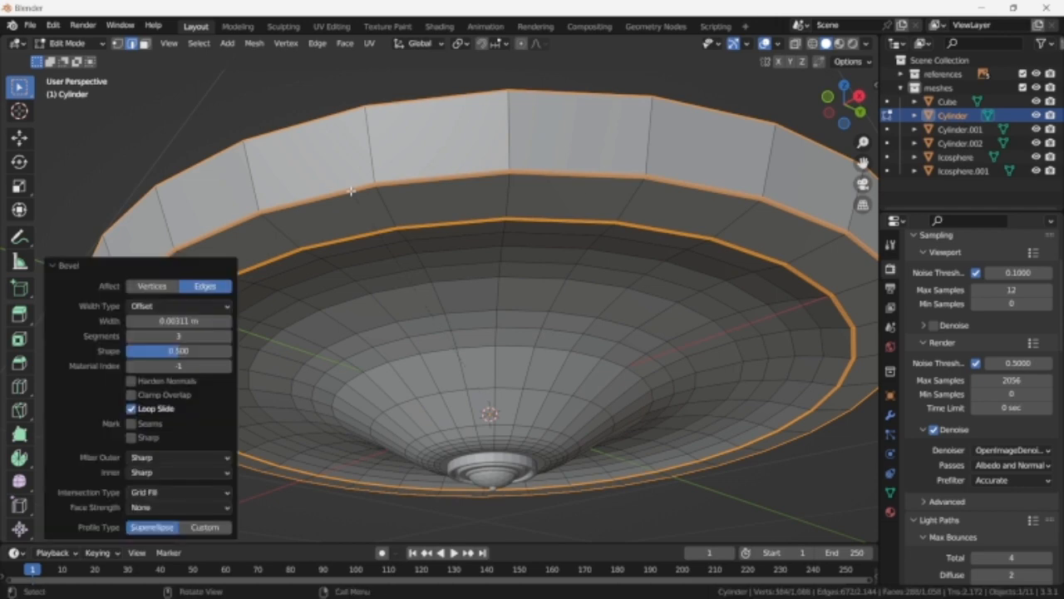
scroll(518, 227, down, 3)
middle_drag(518, 227, 541, 332)
key(Tab)
middle_drag(603, 355, 566, 316)
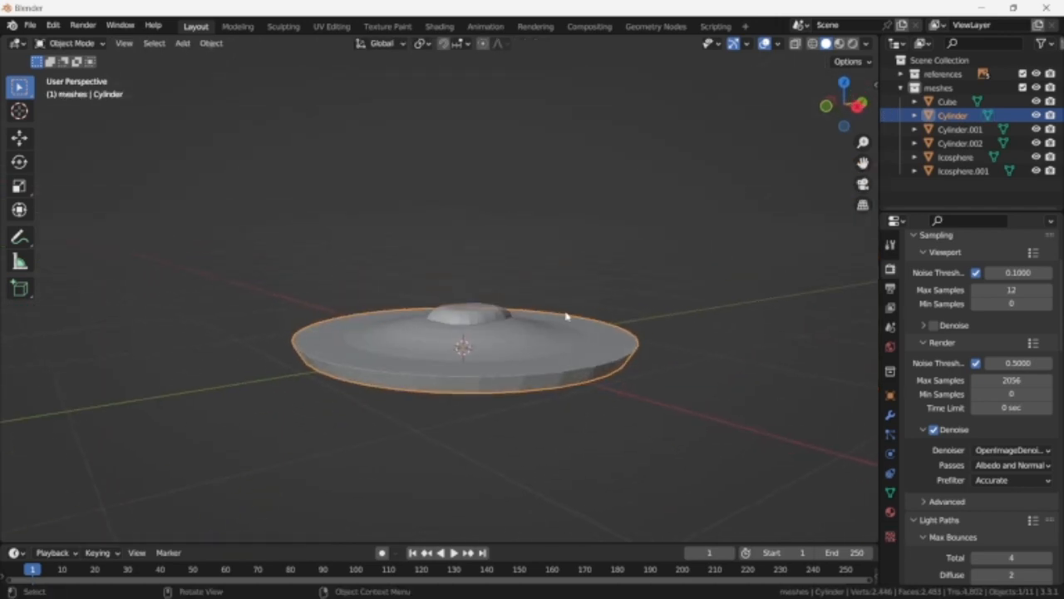
- Add a cube mesh in top view and open it for editing with the blueprint visible through it
key(KP_3)
scroll(487, 327, up, 5)
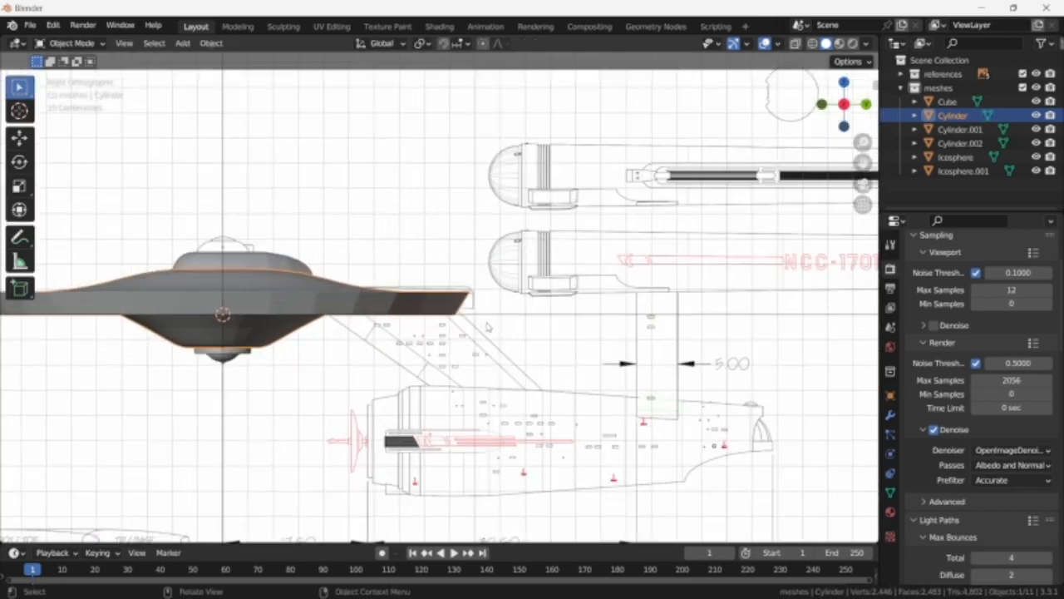
key(KP_7)
key(shift+a)
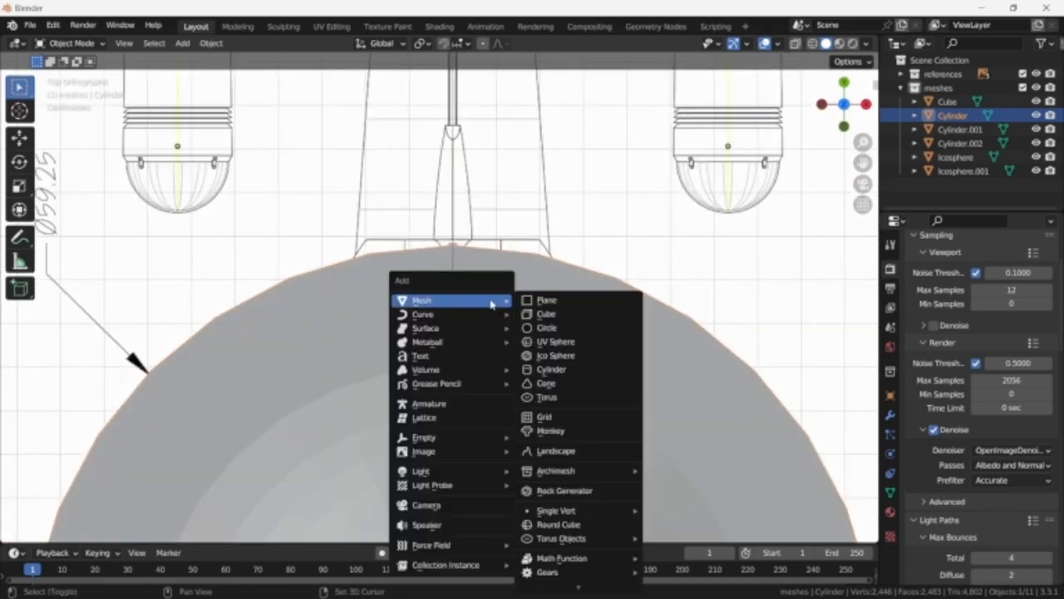
click(583, 314)
key(Tab)
key(alt+z)
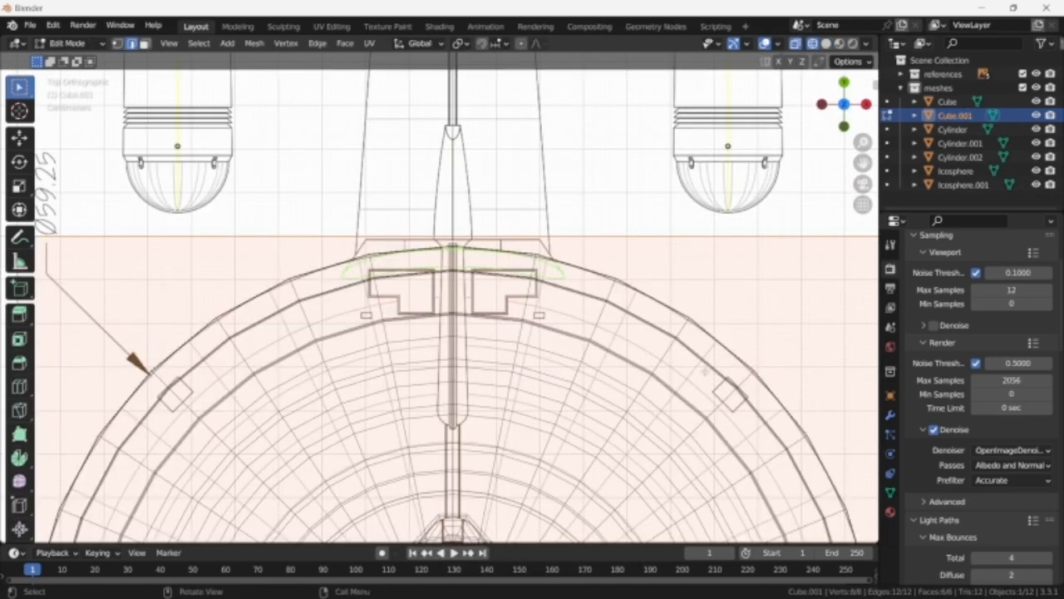
- Try scaling the new cube to about 0.191 and moving it about 0.799 m along Y to the saucer's rear edge
scroll(672, 316, down, 4)
key(s)
click(499, 457)
key(g)
key(y)
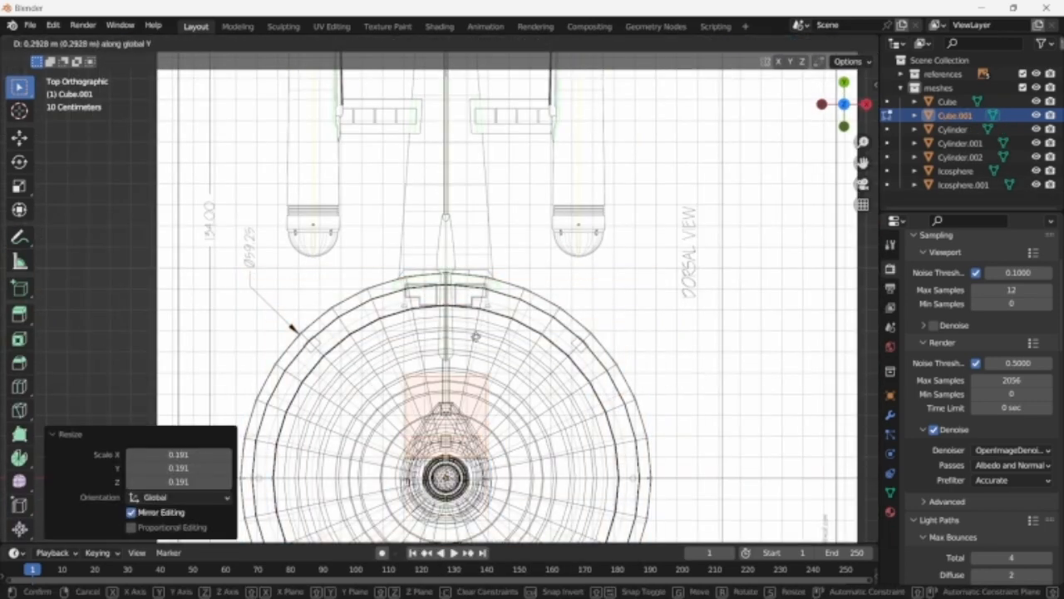
key(Return)
scroll(449, 308, up, 6)
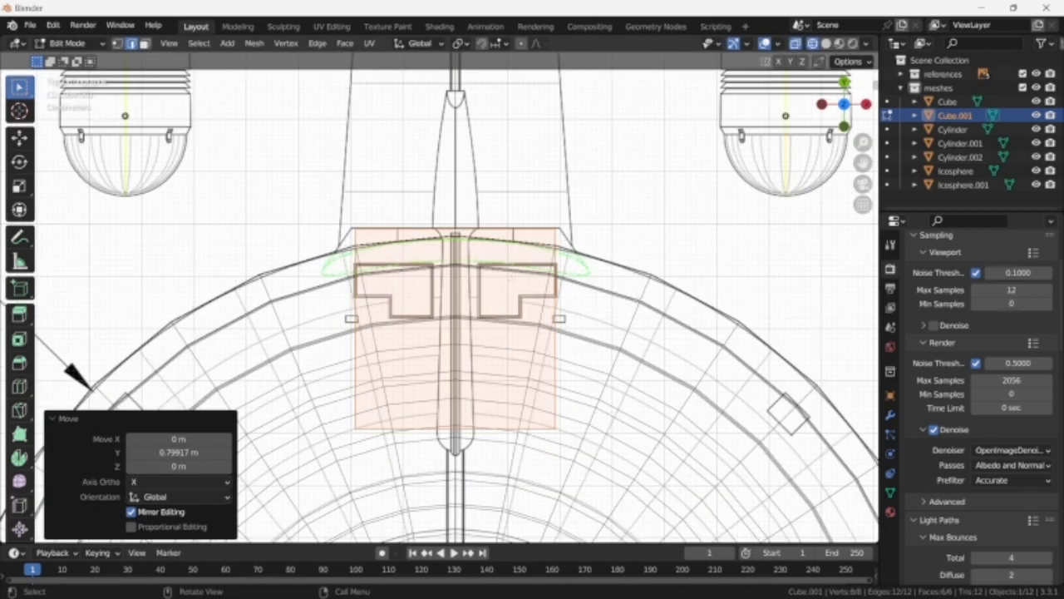
key(shift+v)
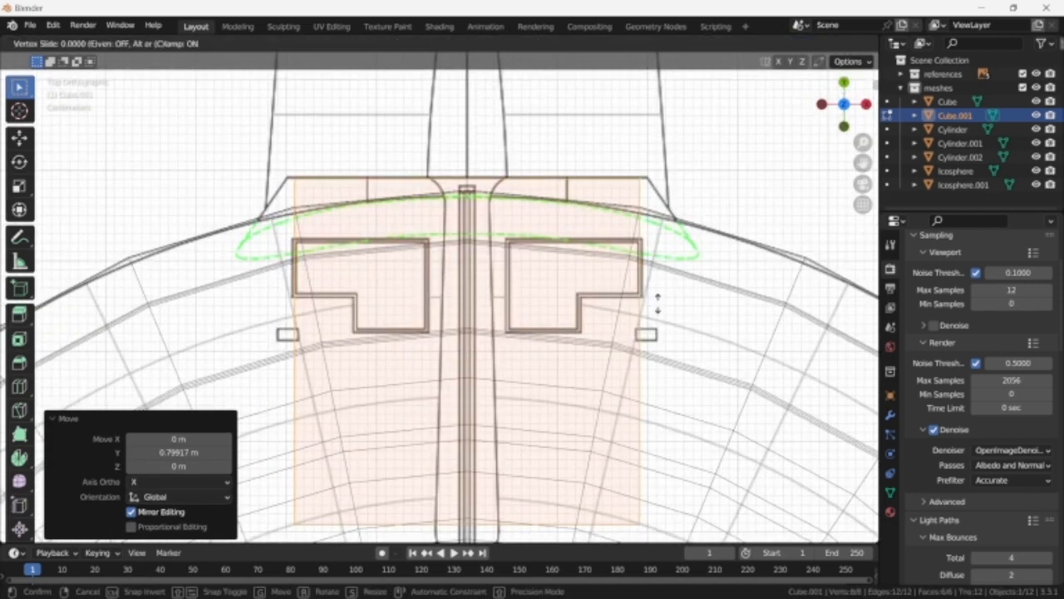
key(Escape)
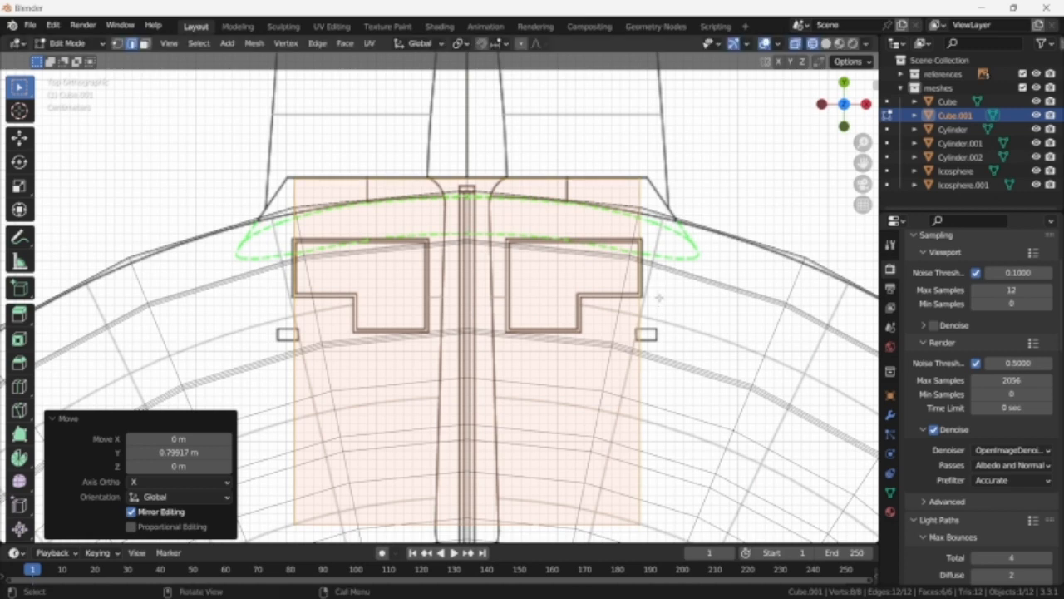
key(g)
key(Escape)
key(ctrl+z)
key(ctrl+z)
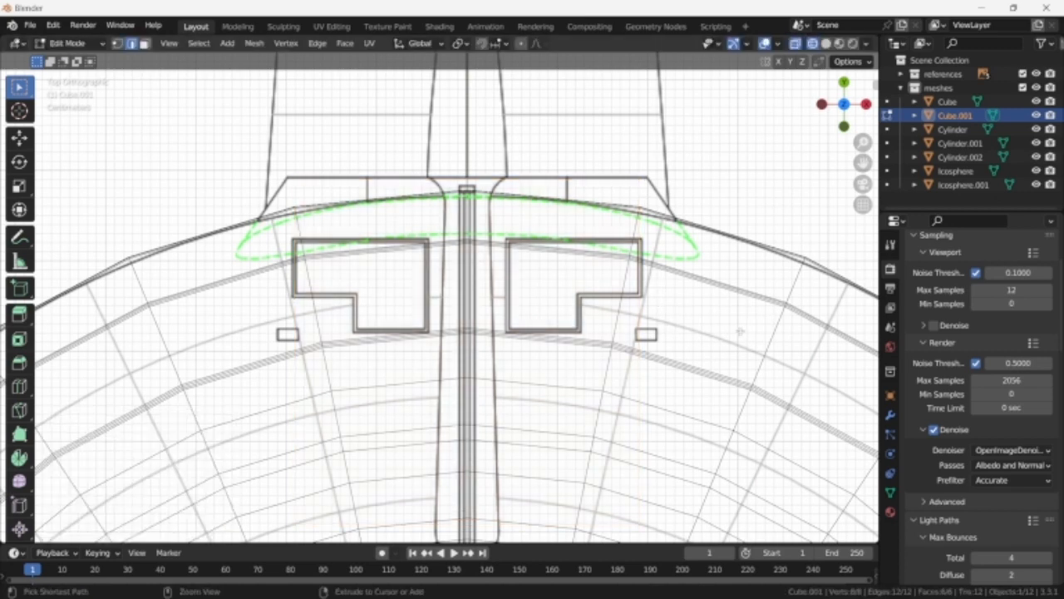
- Scale the new cube to about 0.527 and move it about 0.617 m along Y towards the saucer's rear
scroll(701, 335, down, 3)
key(s)
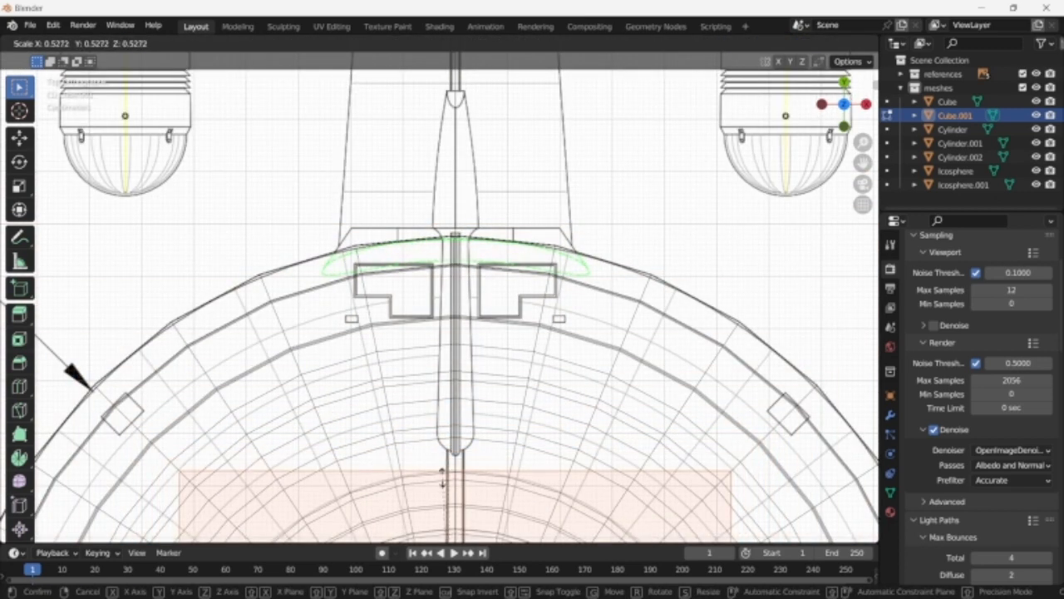
click(443, 479)
key(g)
key(y)
click(544, 266)
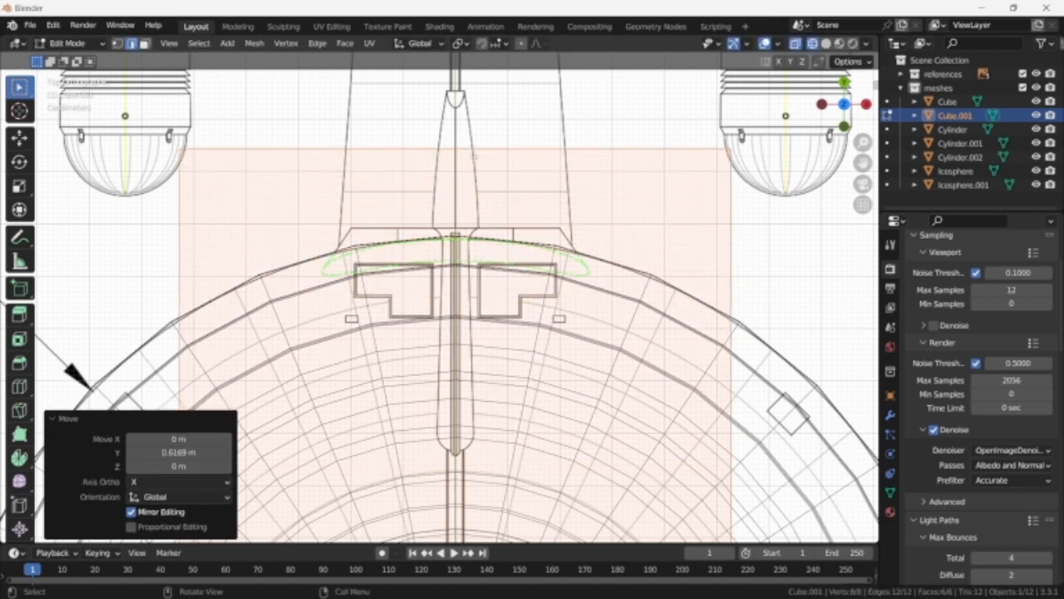
- Scale the cube to about 0.421 and move it about 0.171 m along Y to the rear block outline
key(s)
click(509, 328)
key(g)
key(y)
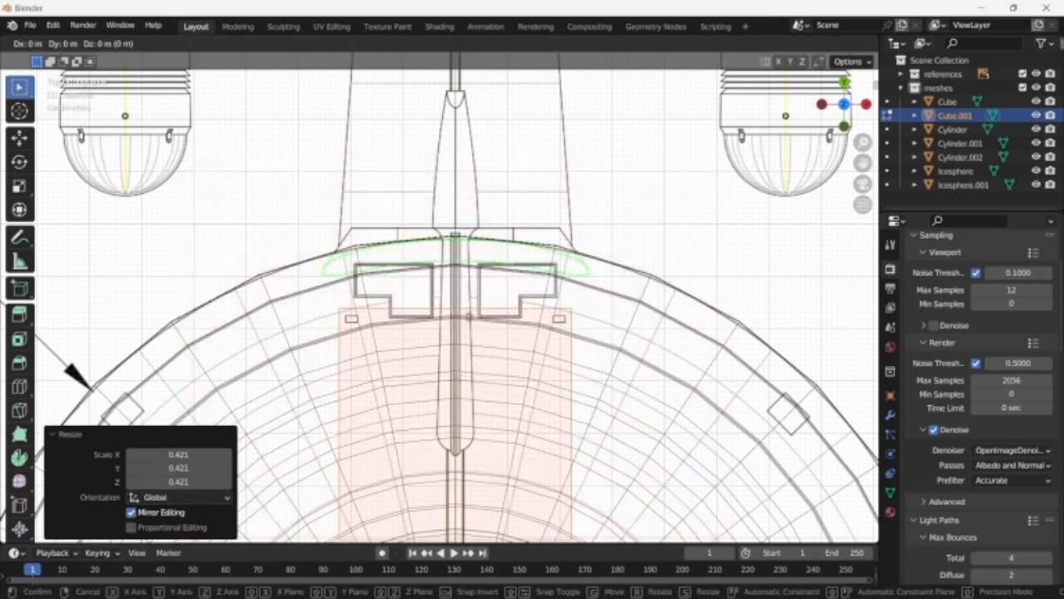
click(468, 239)
- Shrink the cube slightly to the rear block's width and shift it about 0.007 m along Y onto the blueprint's rear edge
key(s)
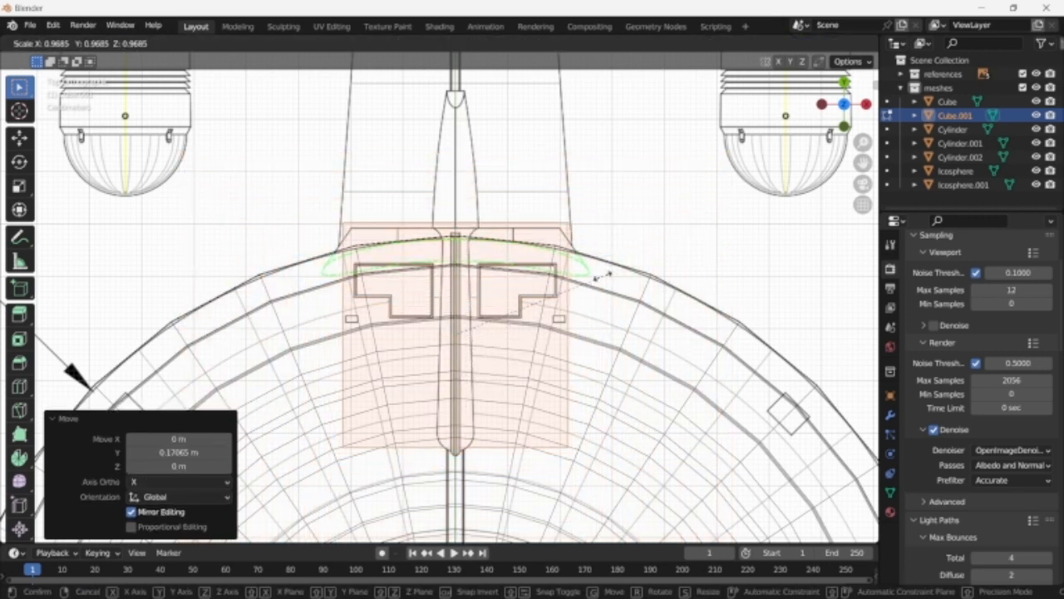
click(592, 276)
scroll(605, 316, up, 2)
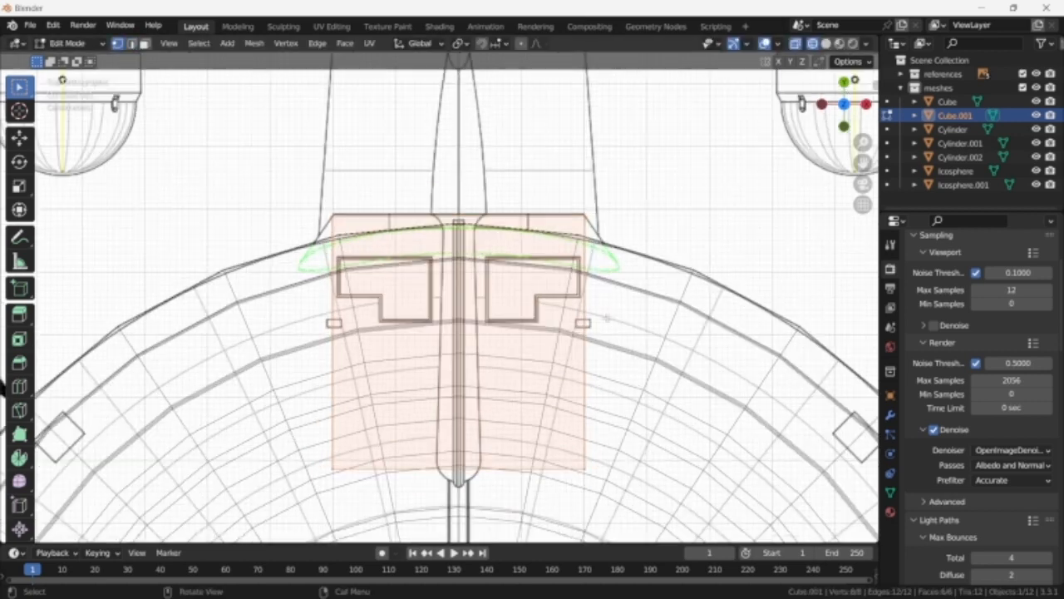
key(g)
key(y)
click(599, 326)
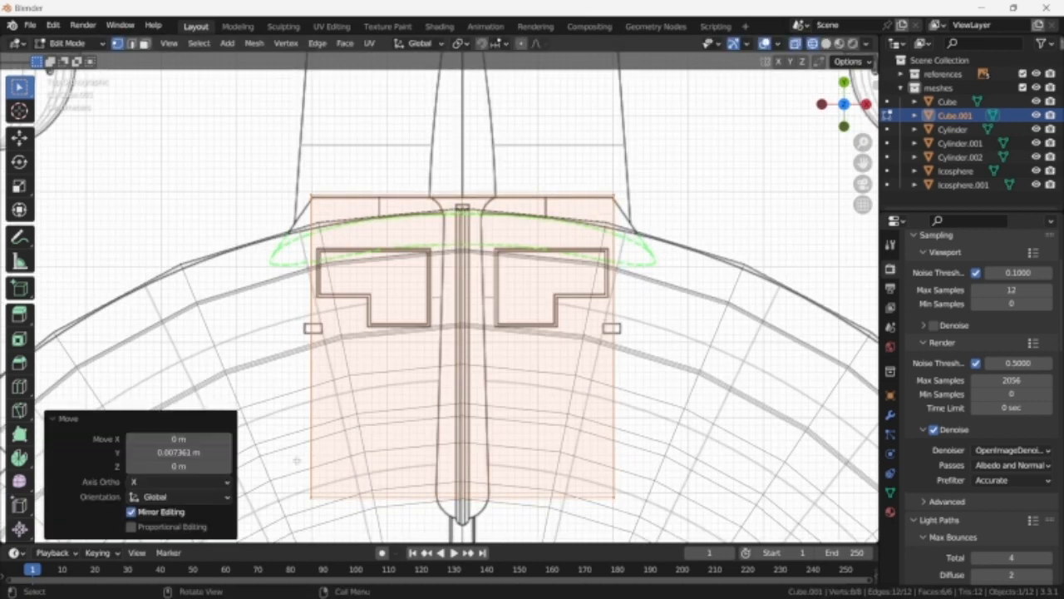
- Move the block's inner face about 0.302 m along Y towards the rear and widen it by about 1.332 along X
key(g)
key(y)
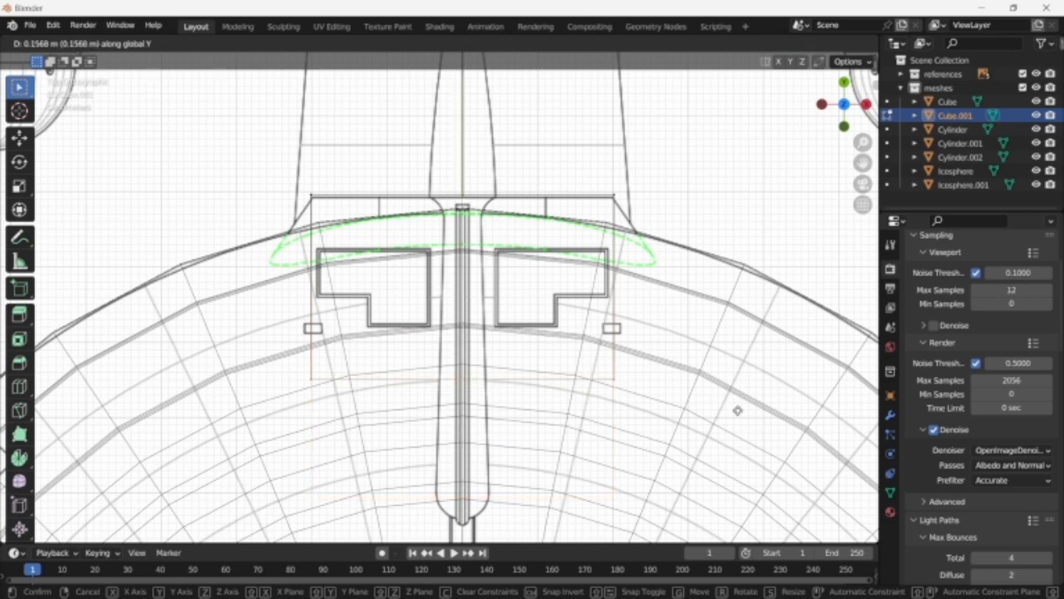
click(735, 303)
key(s)
key(x)
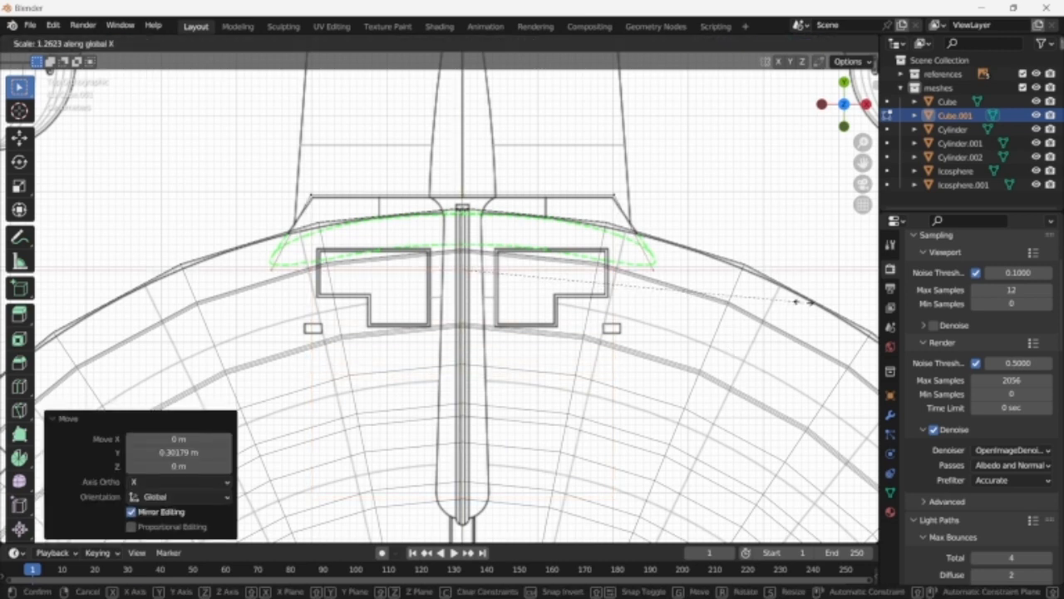
click(826, 306)
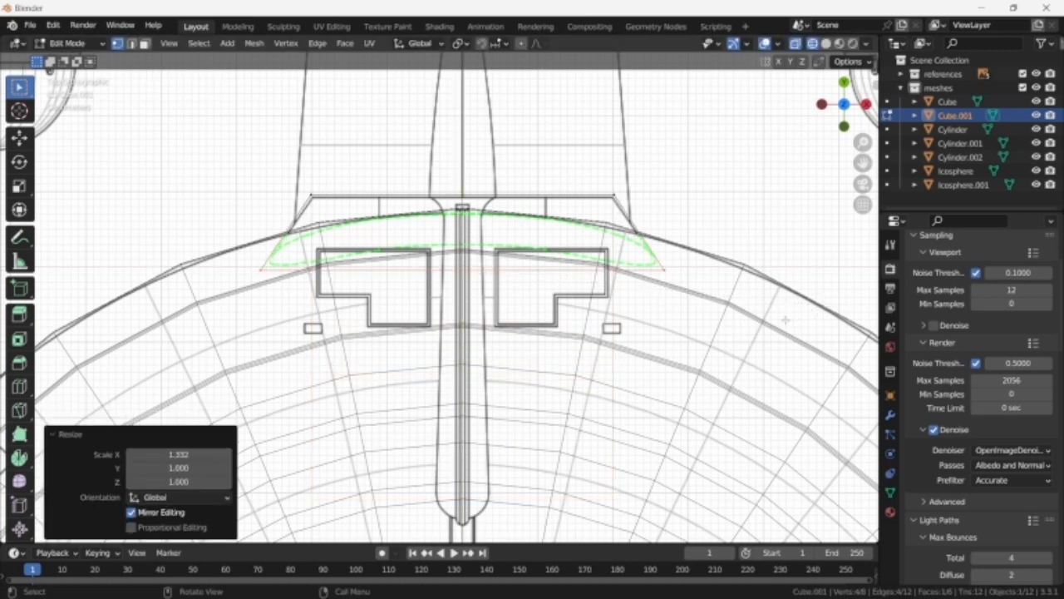
- Fit the block to the side blueprint by lowering its top about 0.116 m and raising its bottom face about 0.224 m
key(KP_3)
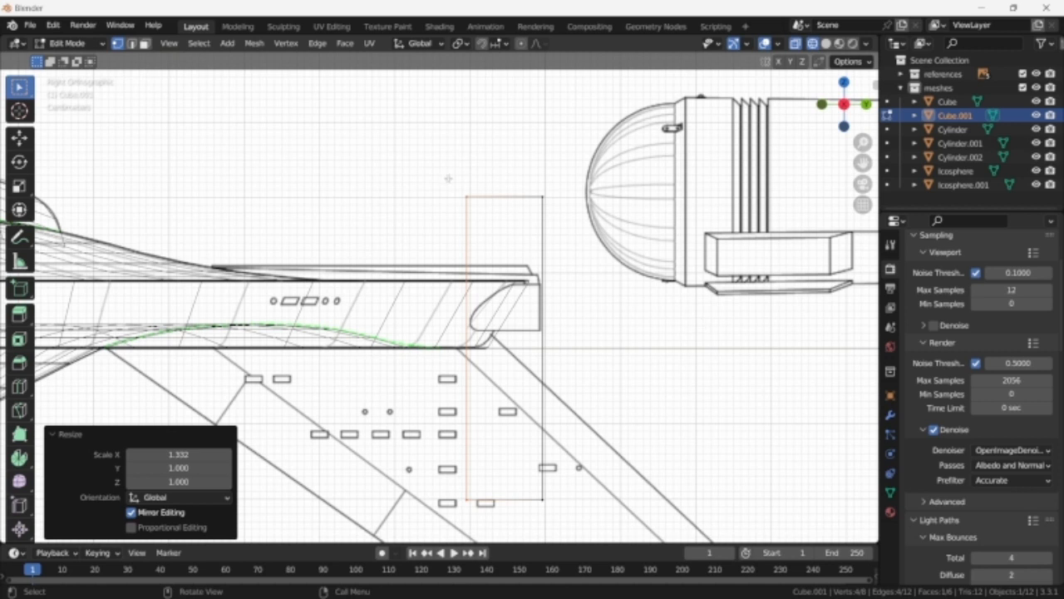
key(g)
key(z)
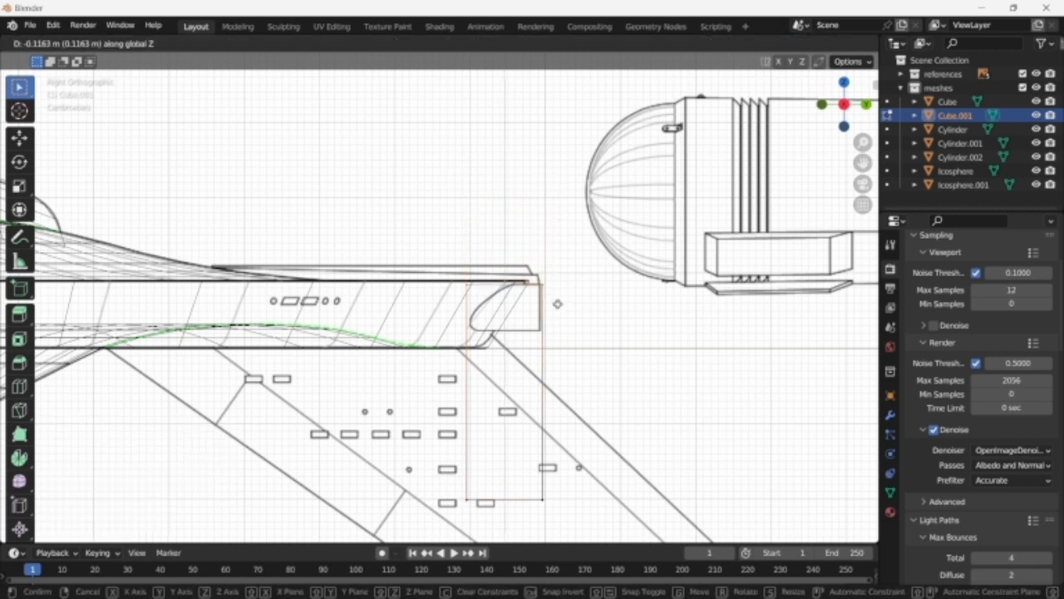
click(557, 303)
key(g)
key(z)
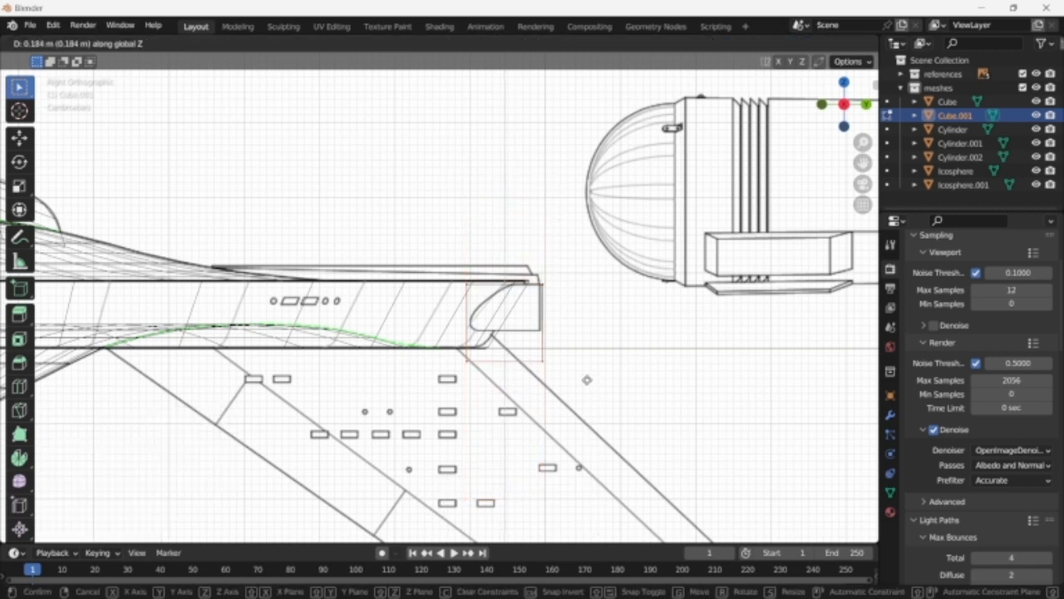
click(583, 357)
- Move the block's inner face about -0.042 m along Y, deeper into the saucer
key(shift+z)
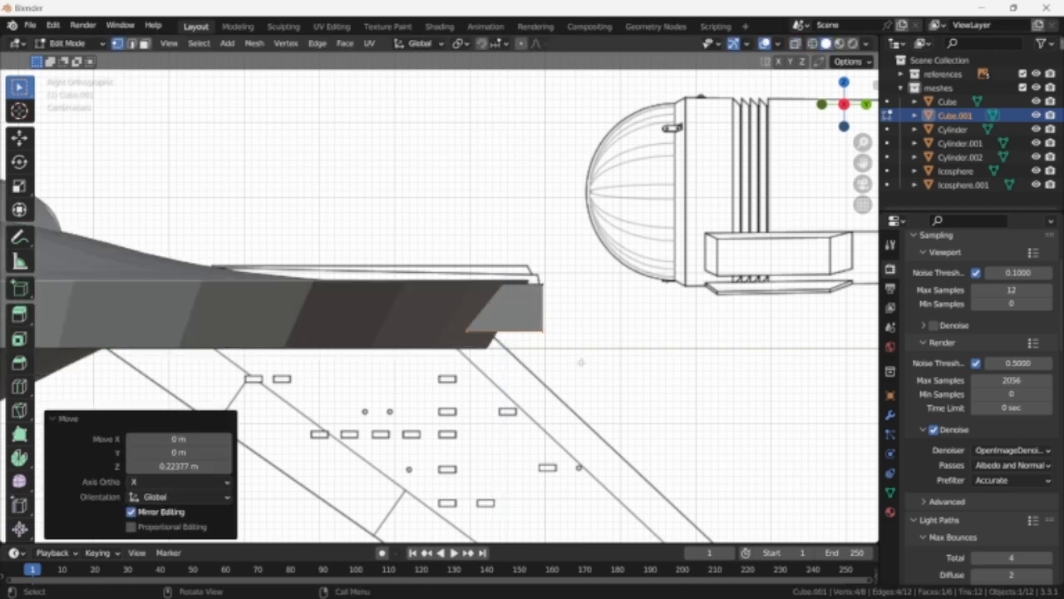
key(shift+z)
key(g)
key(y)
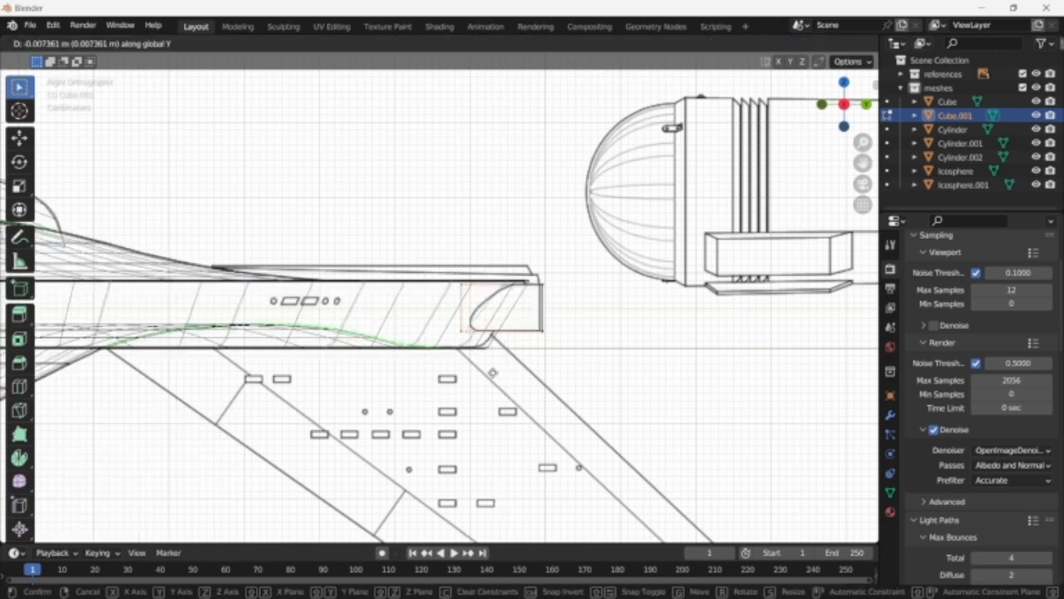
click(536, 373)
scroll(539, 373, up, 2)
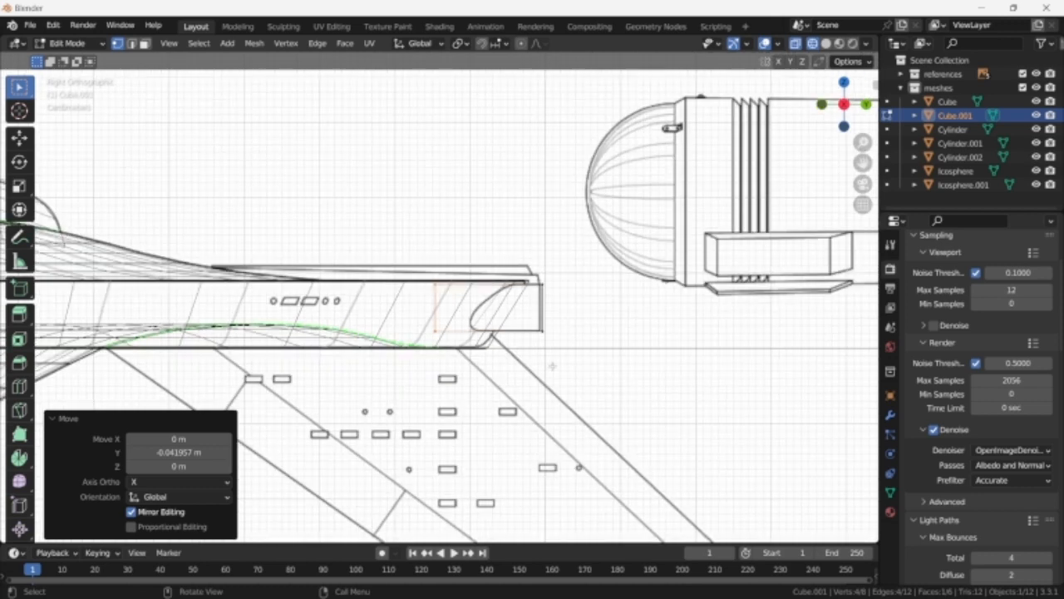
- Delete the block's inner face that lies inside the saucer
middle_drag(552, 373, 504, 408)
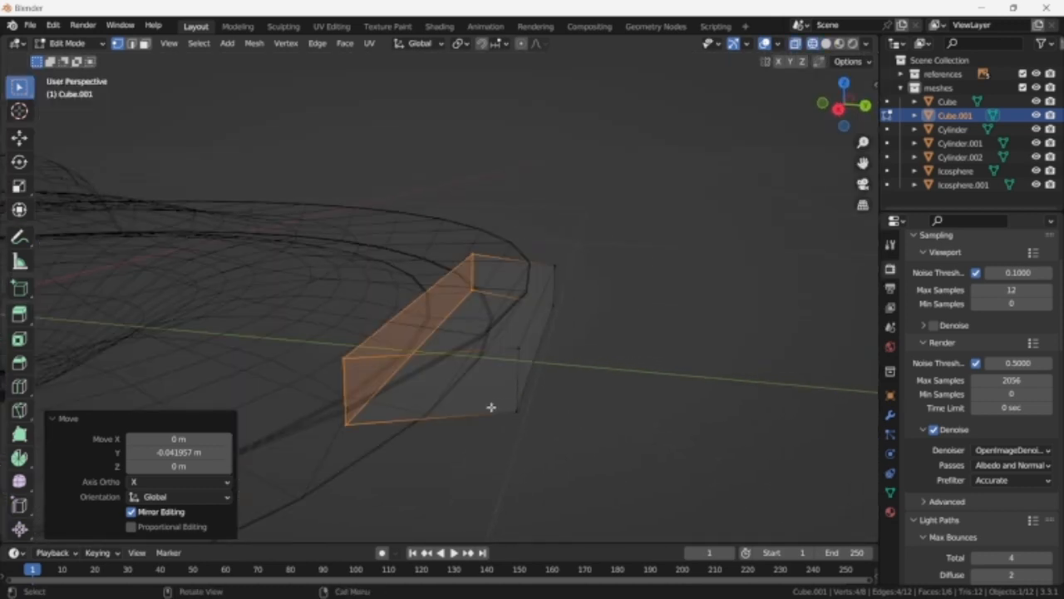
key(x)
key(f)
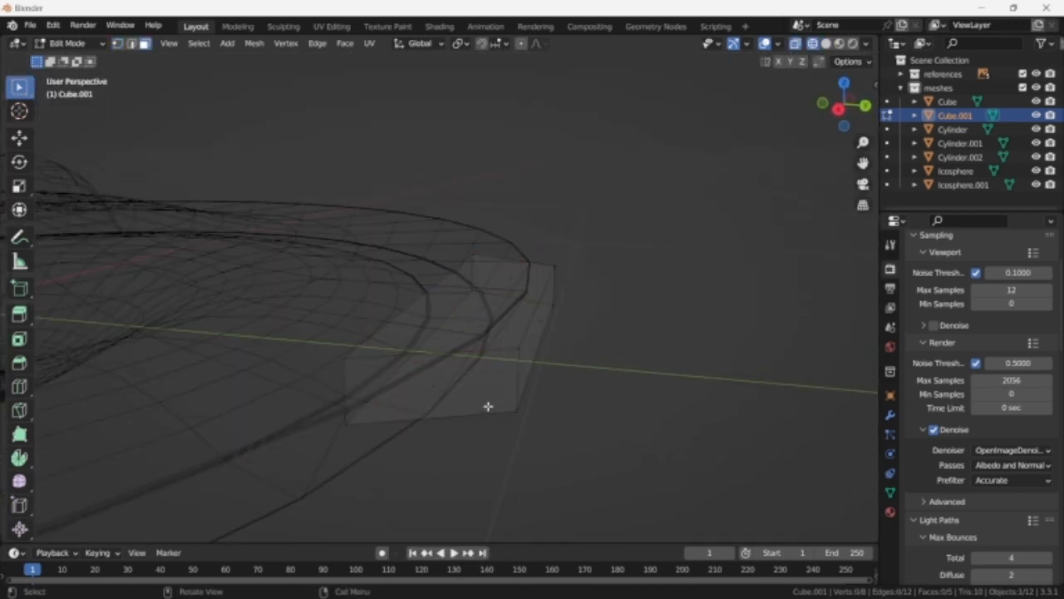
- Try to bevel the block's four corner edges running along its depth with three segments
key(2)
mouse_move(488, 406)
middle_down()
mouse_move(521, 391)
mouse_move(506, 395)
middle_up()
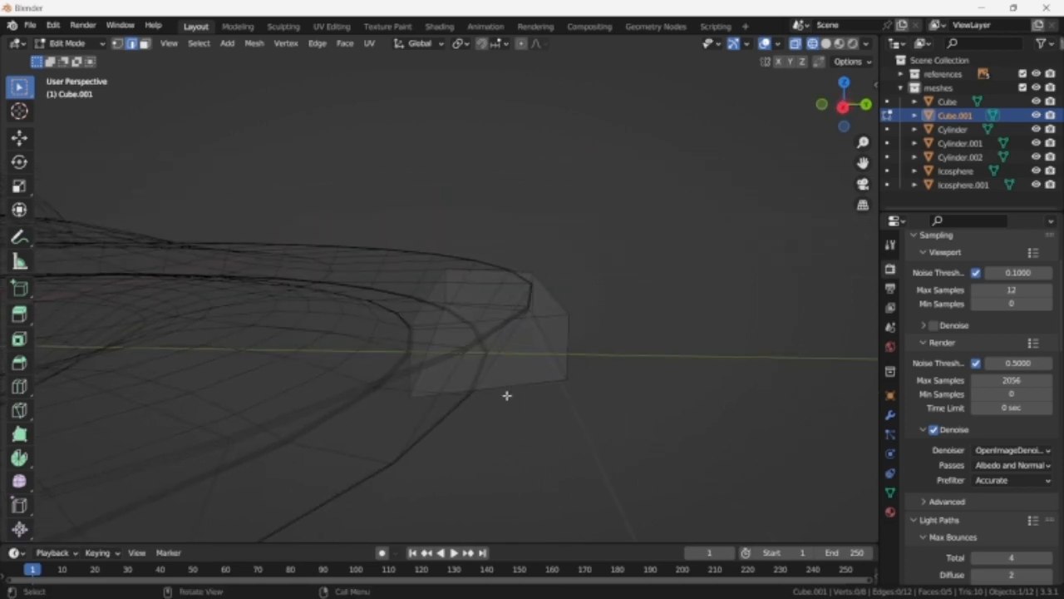
drag(478, 251, 516, 447)
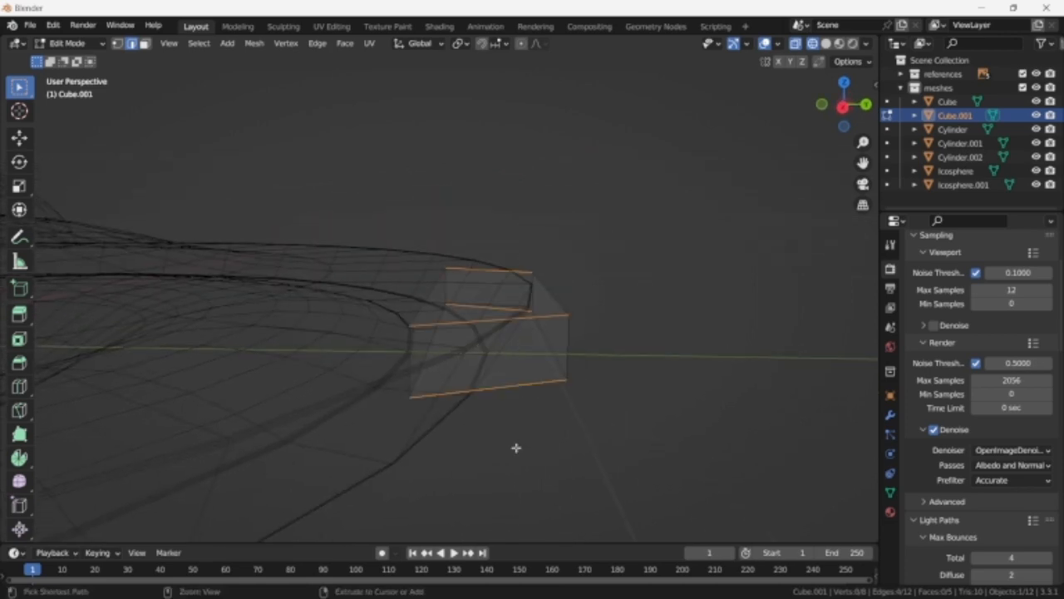
key(ctrl+KP_1)
scroll(545, 424, up, 3)
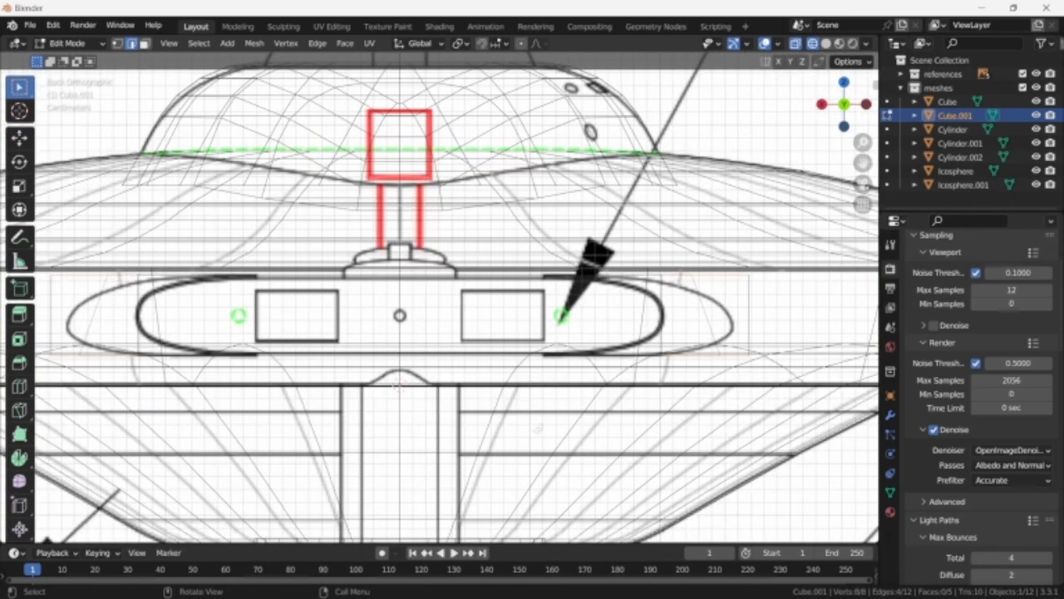
key(shift+z)
key(shift+z)
key(ctrl+b)
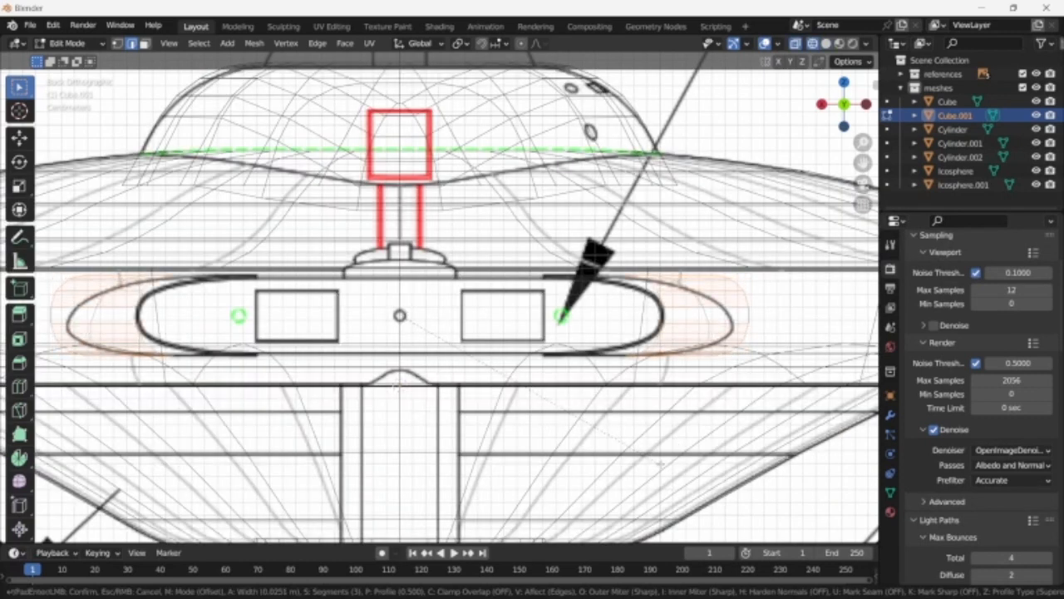
key(Escape)
- Try to add two vertical loop cuts across the block's rear face, then undo them
key(shift+z)
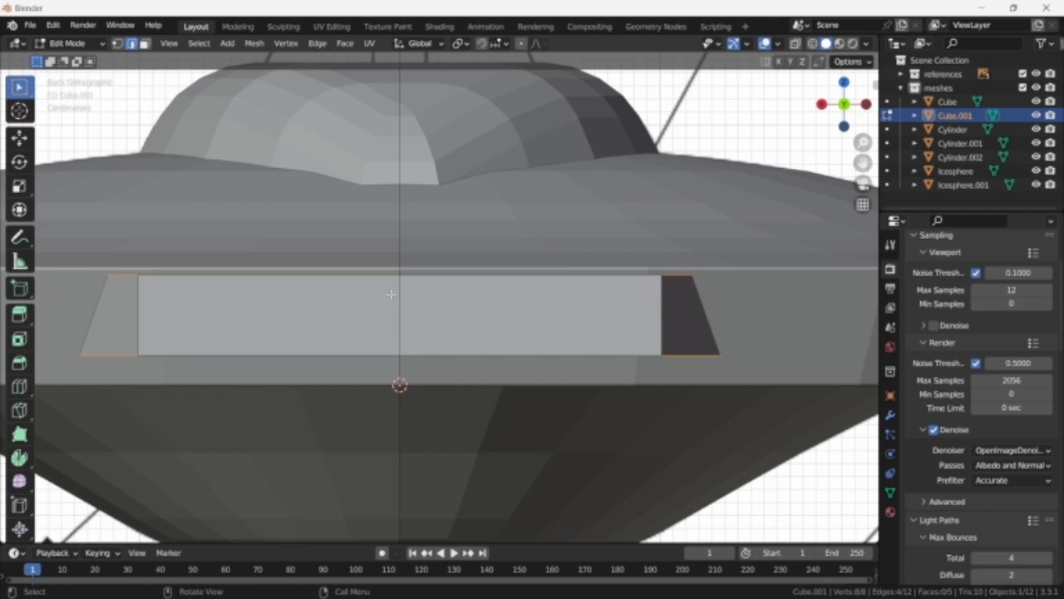
key(ctrl+r)
scroll(397, 291, up, 1)
click(401, 288)
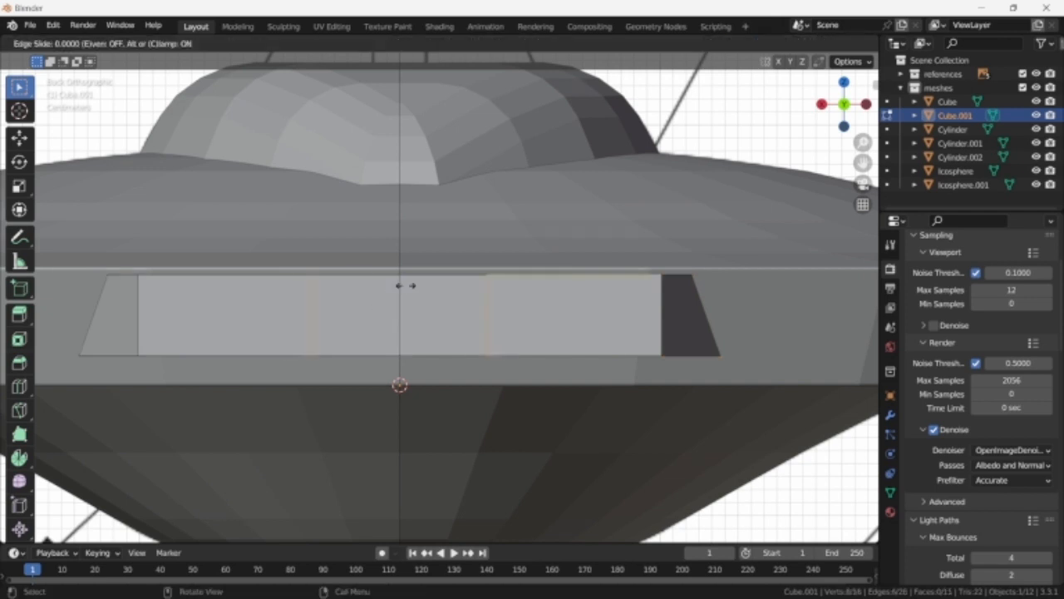
right_click(405, 285)
scroll(567, 307, down, 2)
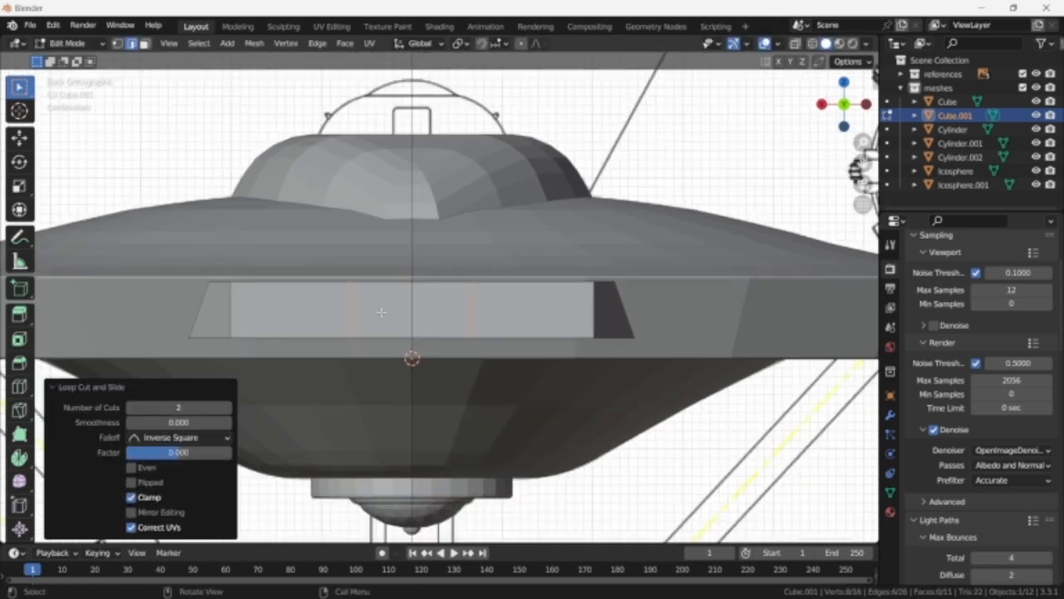
key(shift+z)
key(shift+z)
key(ctrl+z)
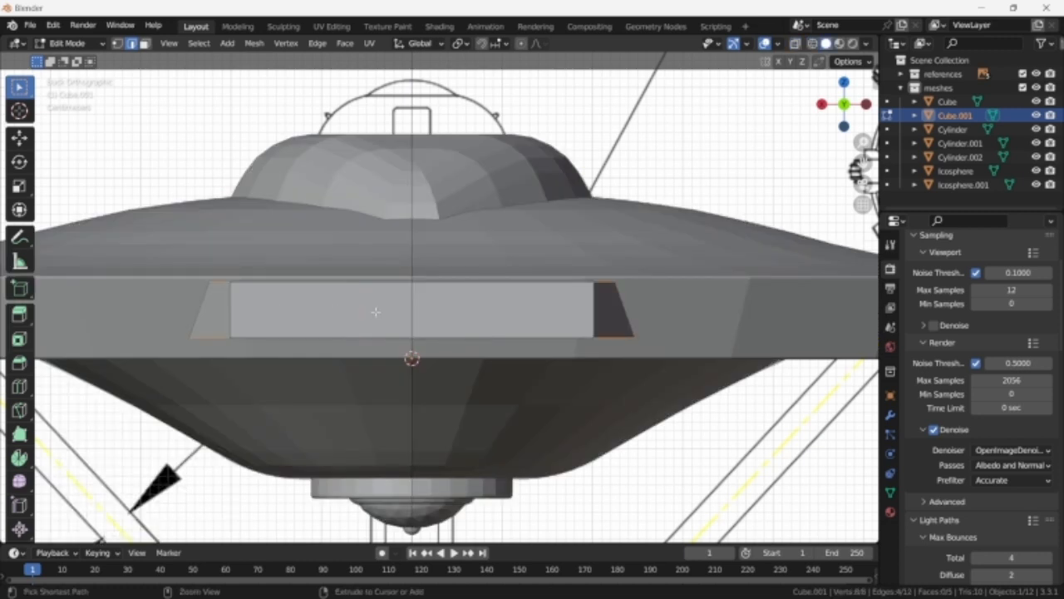
- Add a horizontal loop cut around the block's middle and scale its top and bottom corner edges to about 0.876 along X
key(ctrl+r)
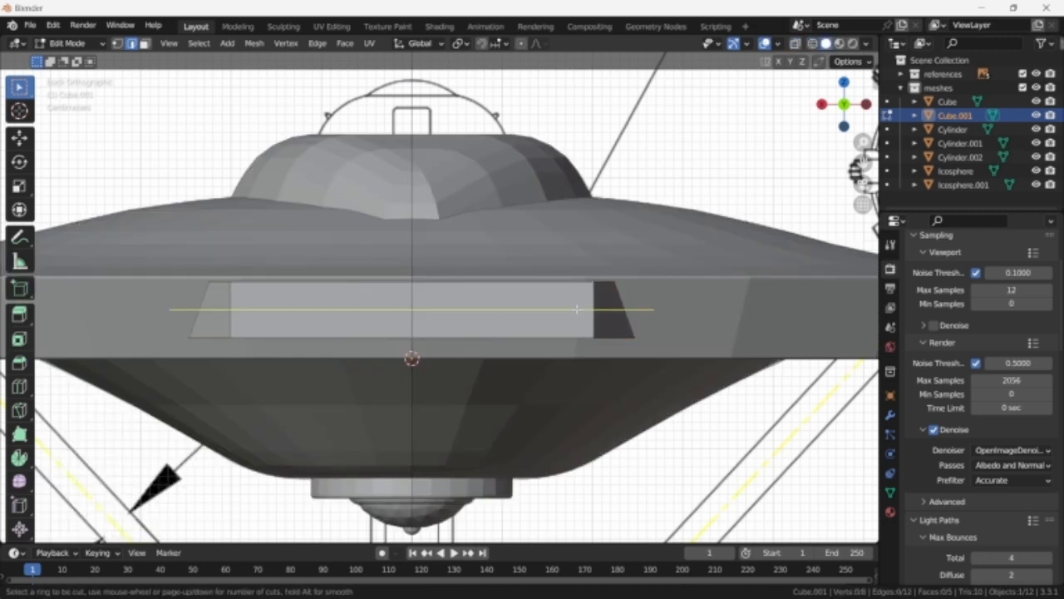
click(577, 309)
click(212, 326)
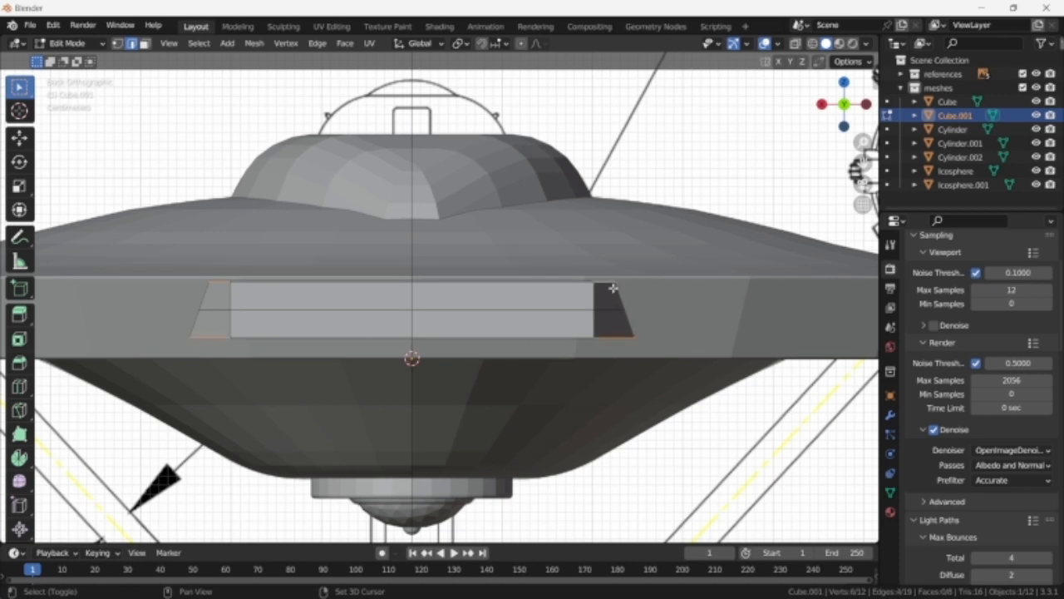
key(shift+z)
scroll(663, 347, up, 1)
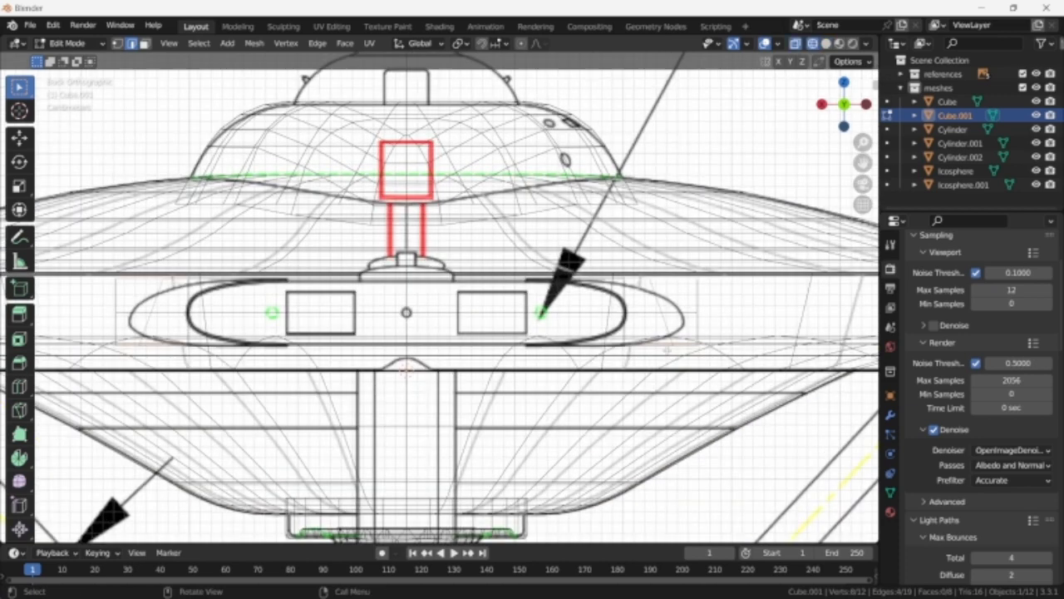
key(s)
key(x)
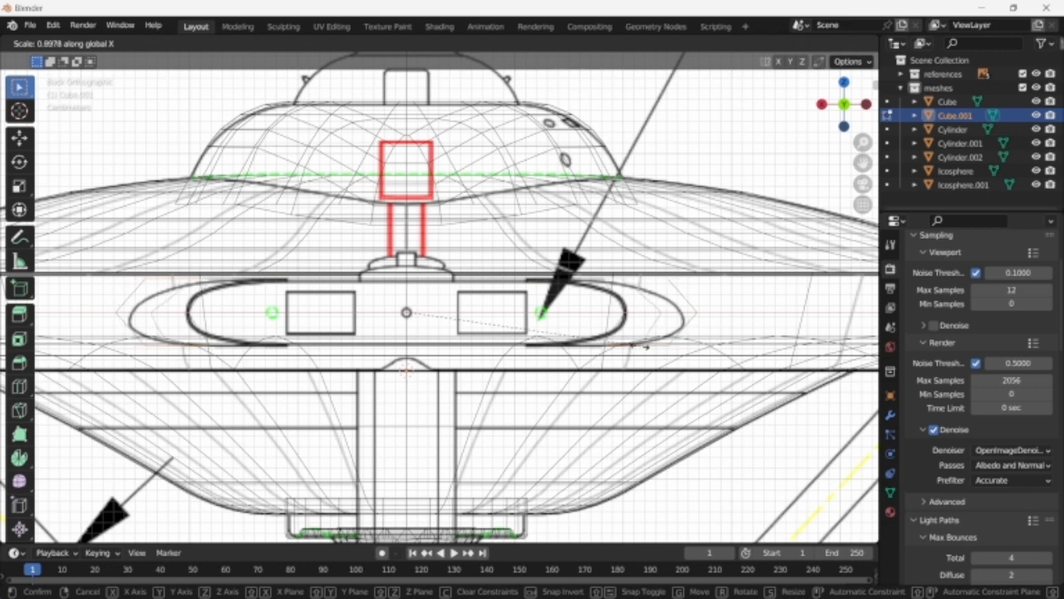
click(640, 343)
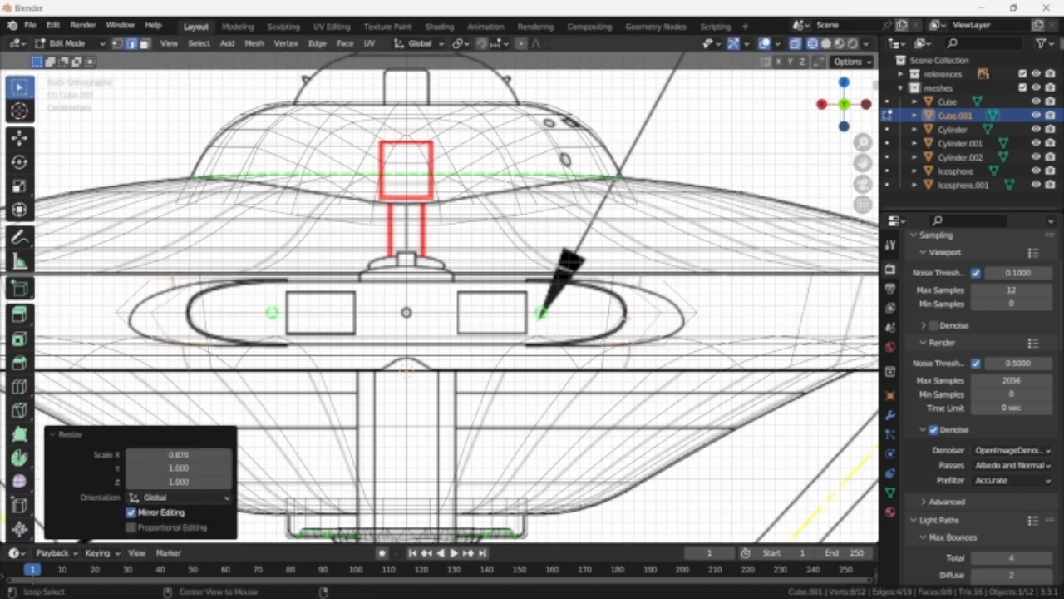
- Scale the block's middle edge loop to about 1.037 along X to match the blueprint's rounded ends
key(s)
key(x)
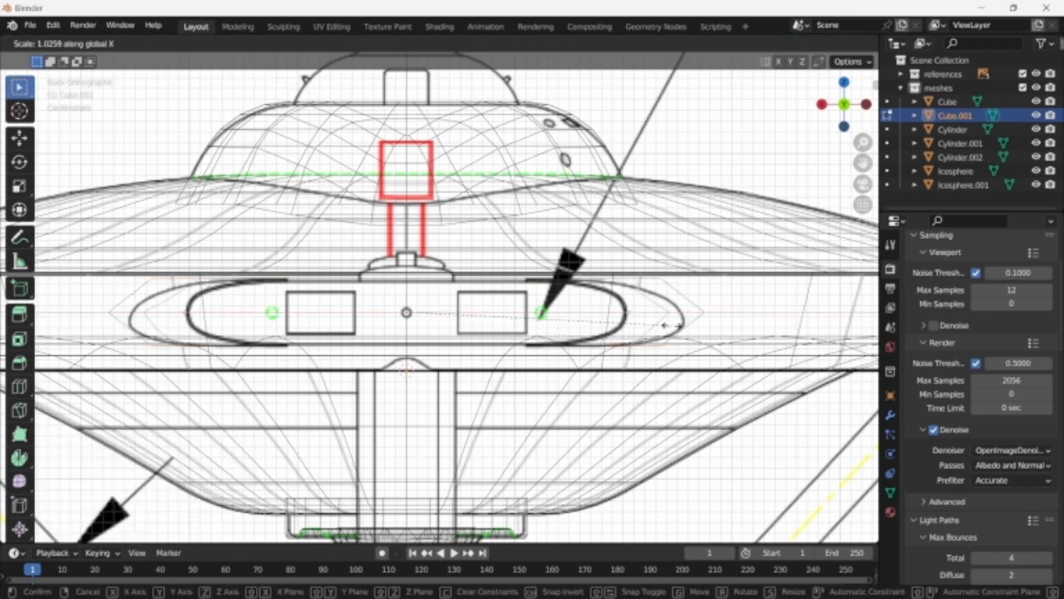
click(669, 325)
key(shift+z)
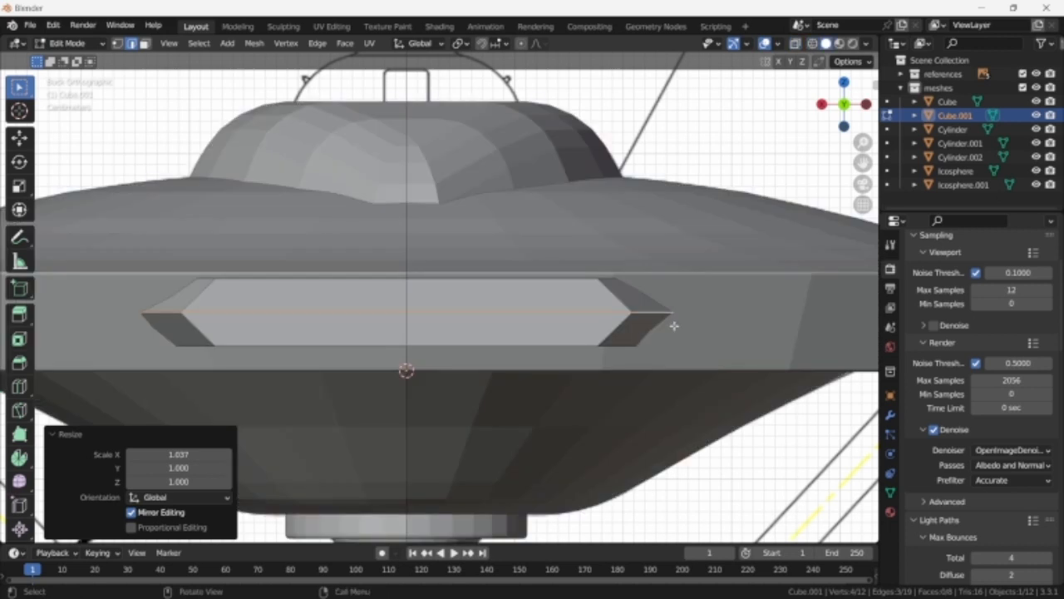
- Bevel the block's middle loop and corner edges by about 0.0163 m with three segments and leave Edit Mode
shift+click(612, 280)
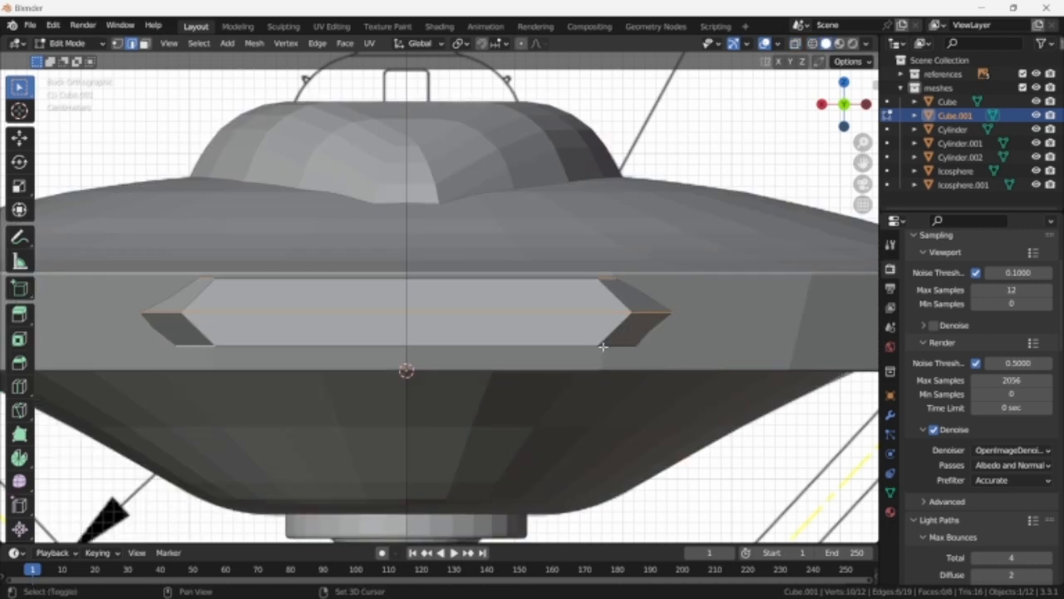
key(ctrl+b)
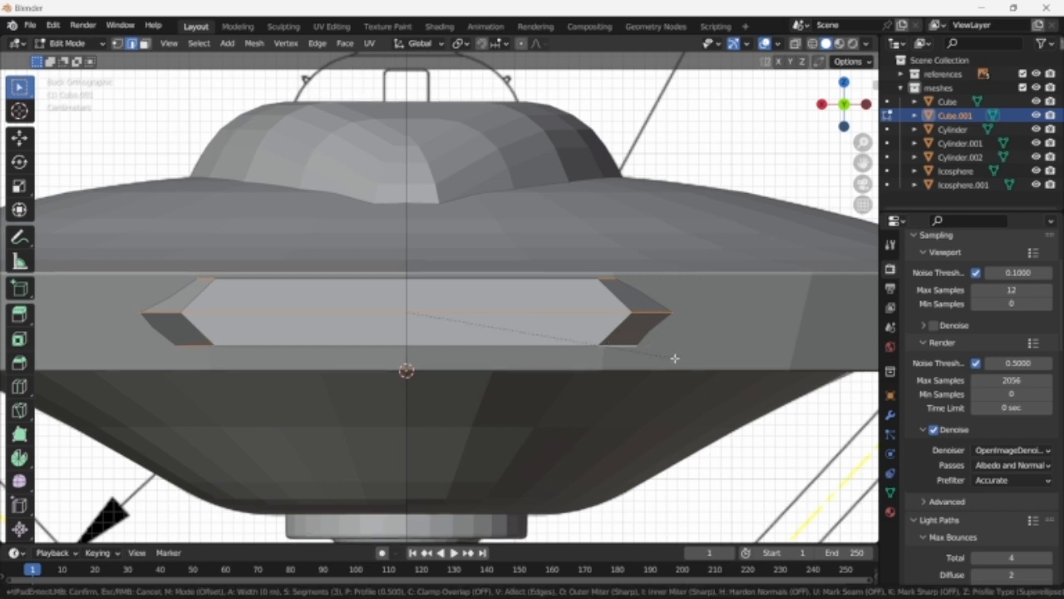
scroll(674, 358, up, 2)
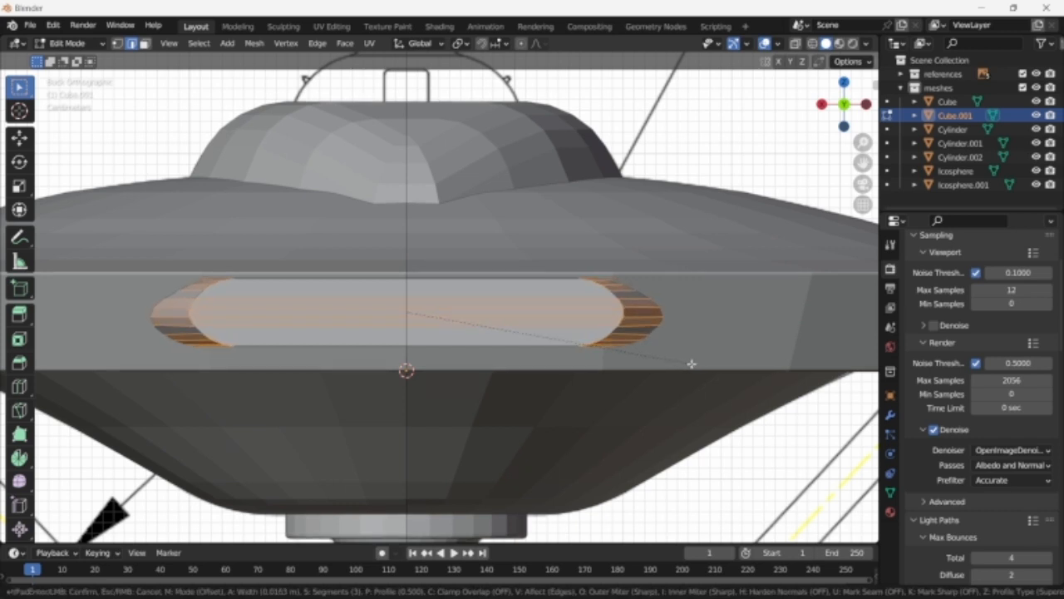
click(691, 363)
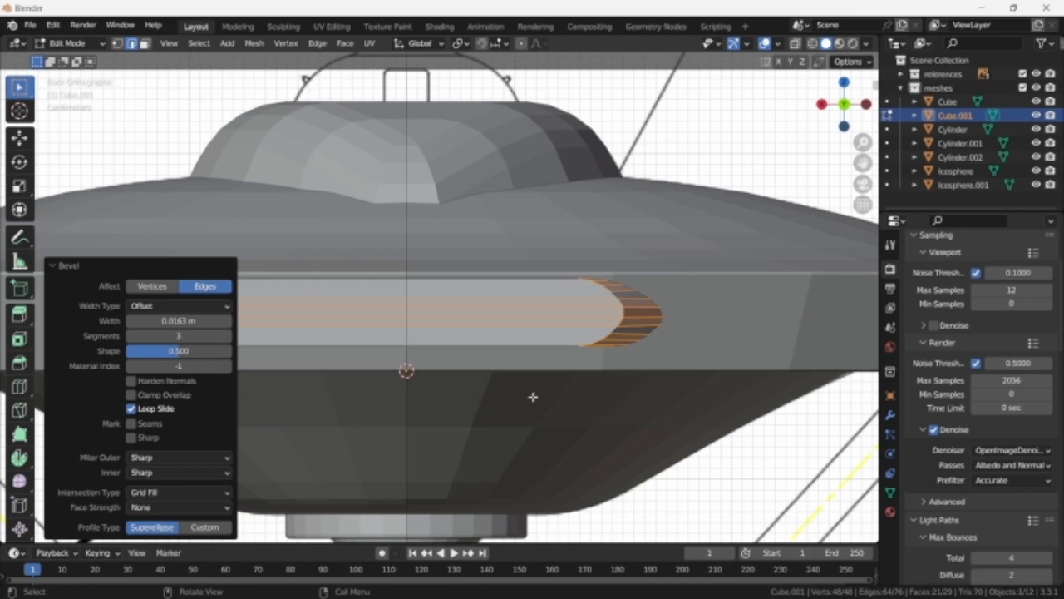
key(Tab)
key(shift+z)
key(shift+z)
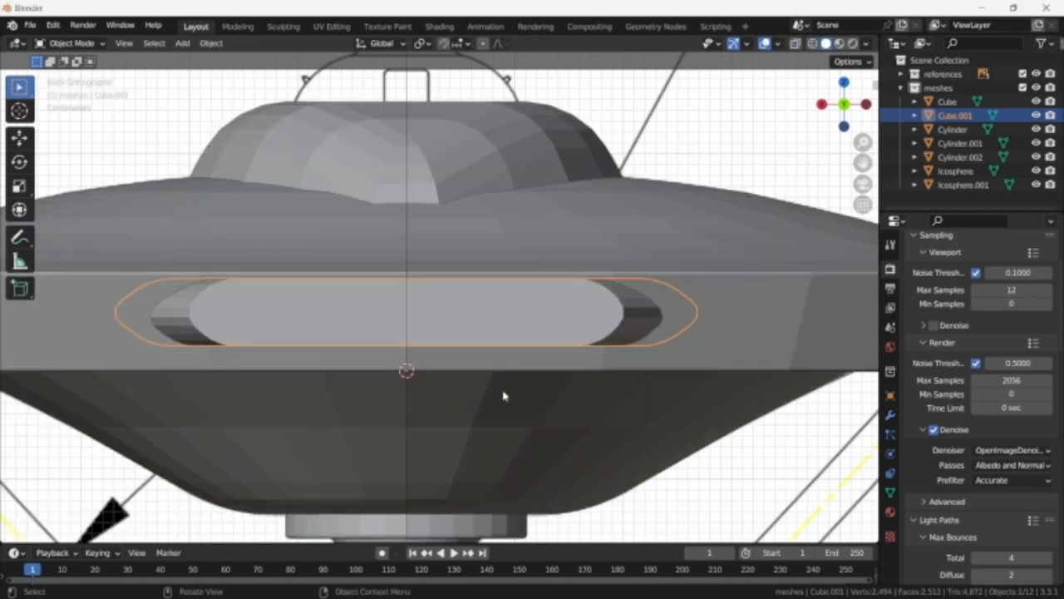
- Add a cube scaled to about 0.27 and place it over the neck between saucer and engineering hull in the side view
mouse_move(504, 392)
middle_down()
mouse_move(537, 423)
mouse_move(480, 419)
mouse_move(518, 402)
middle_up()
click(489, 419)
key(KP_3)
key(shift+z)
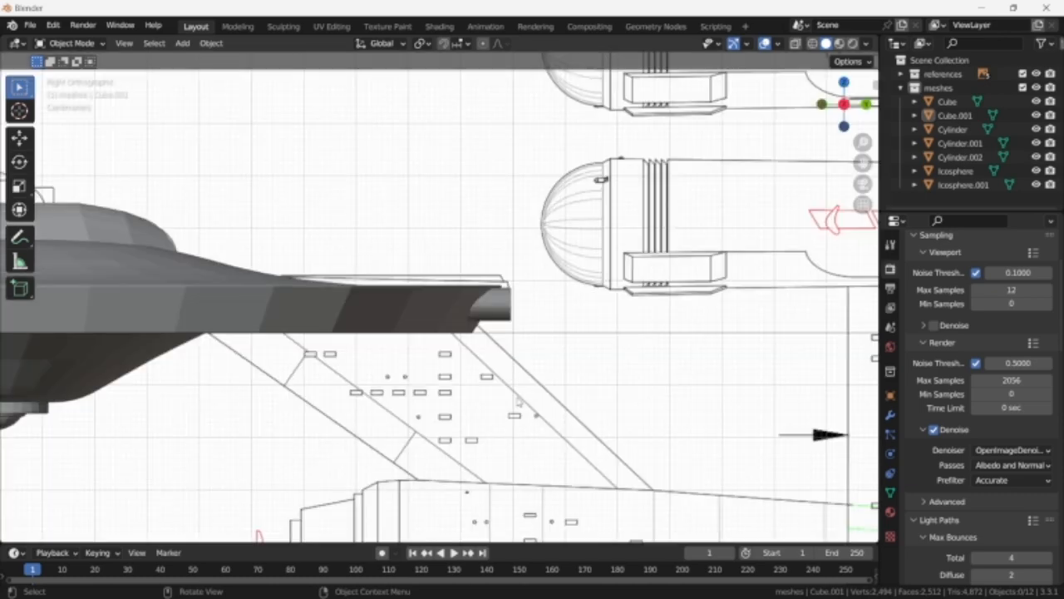
key(KP_7)
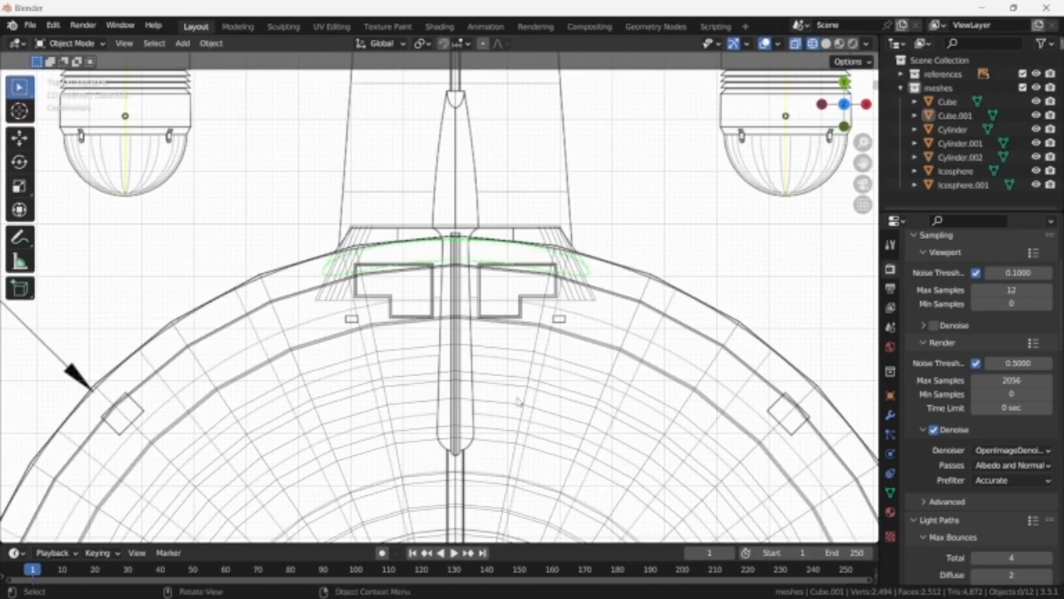
scroll(517, 400, down, 4)
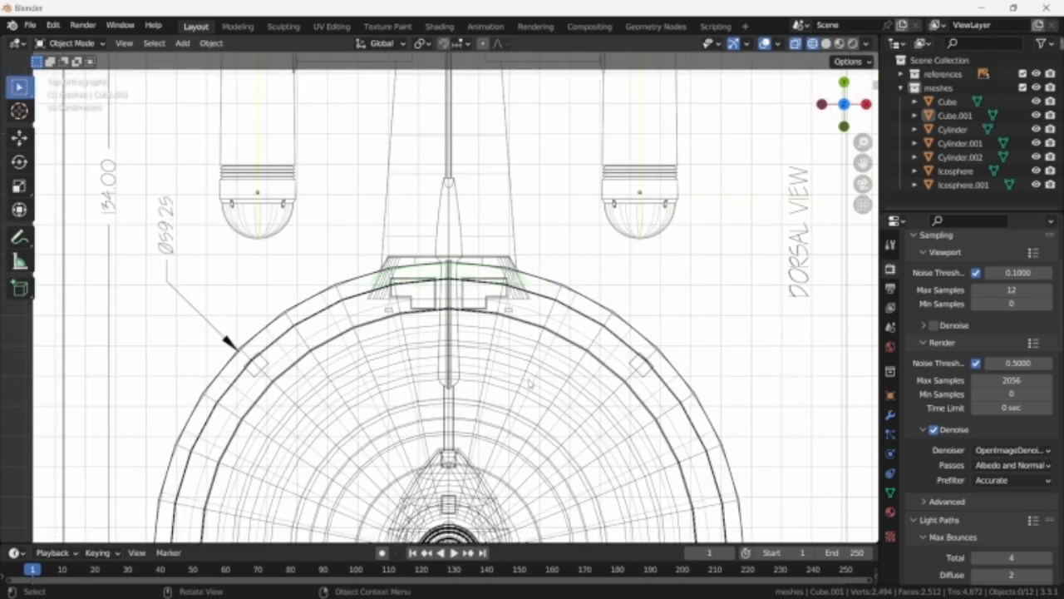
key(KP_3)
key(shift+a)
mouse_move(511, 319)
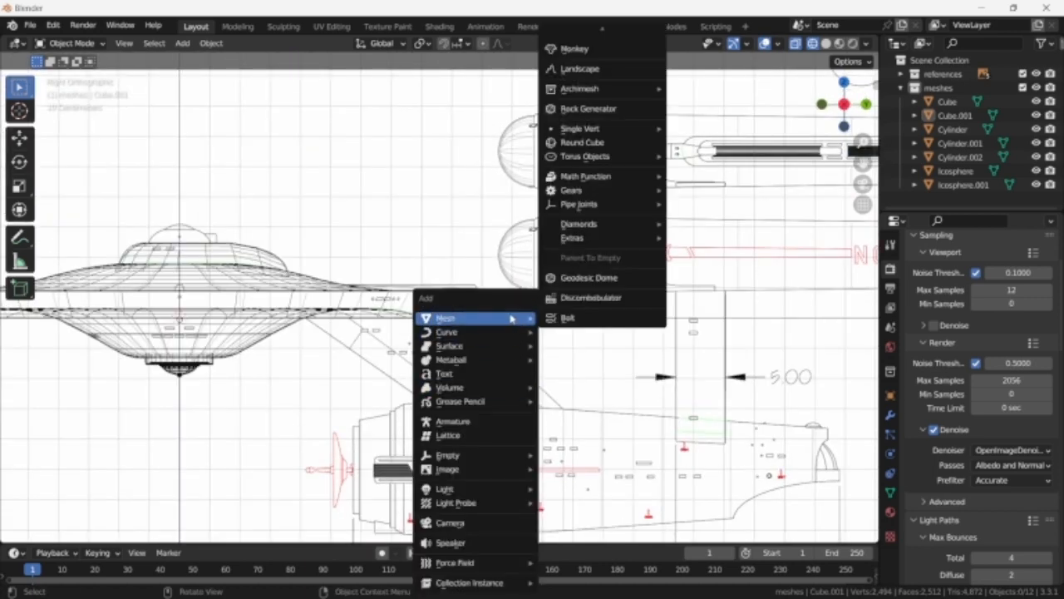
mouse_move(574, 5)
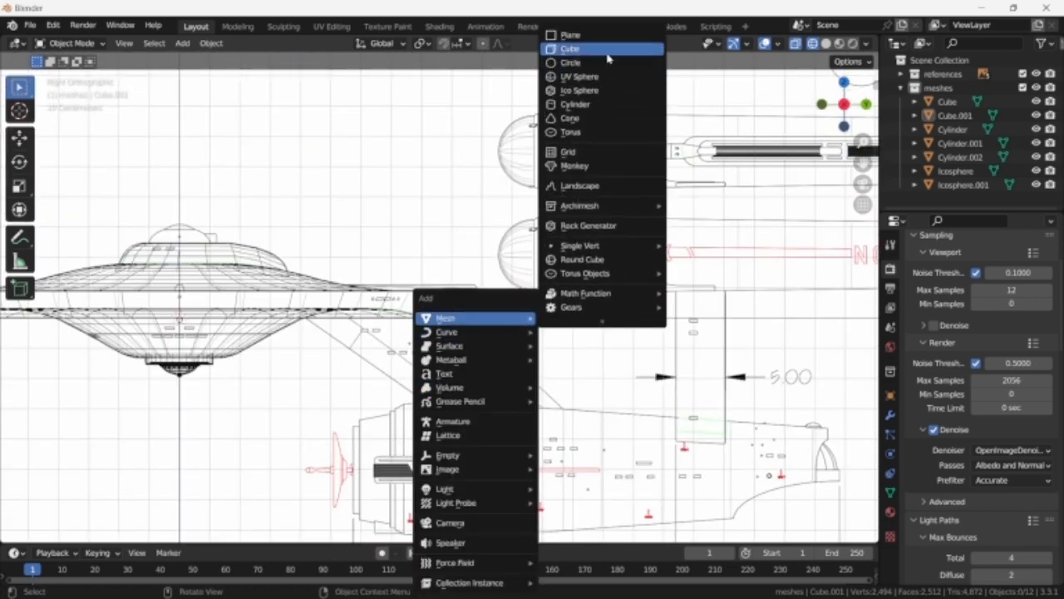
click(608, 50)
key(s)
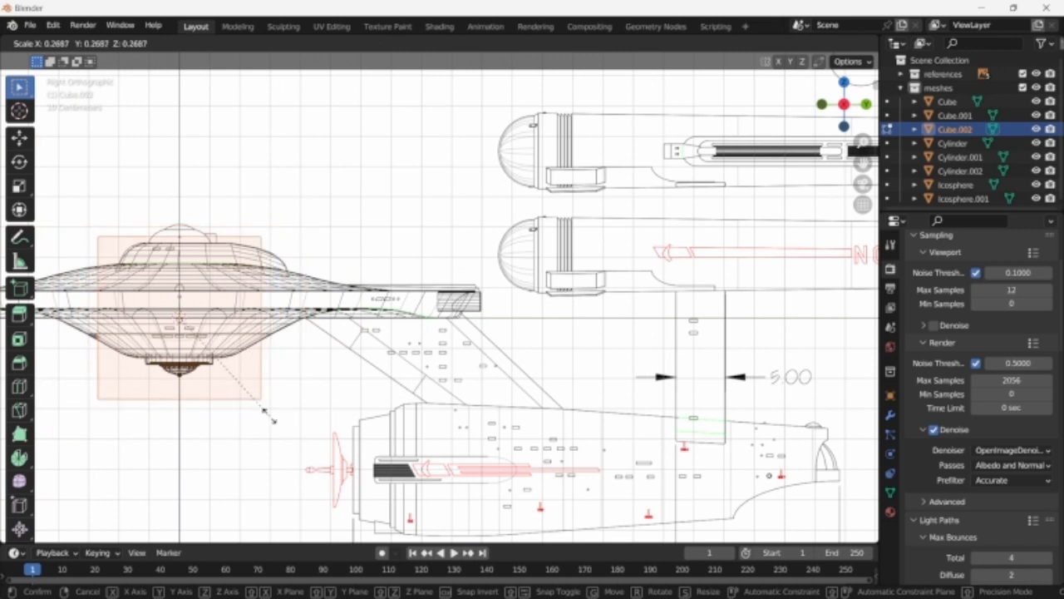
click(274, 420)
key(g)
click(567, 463)
key(Tab)
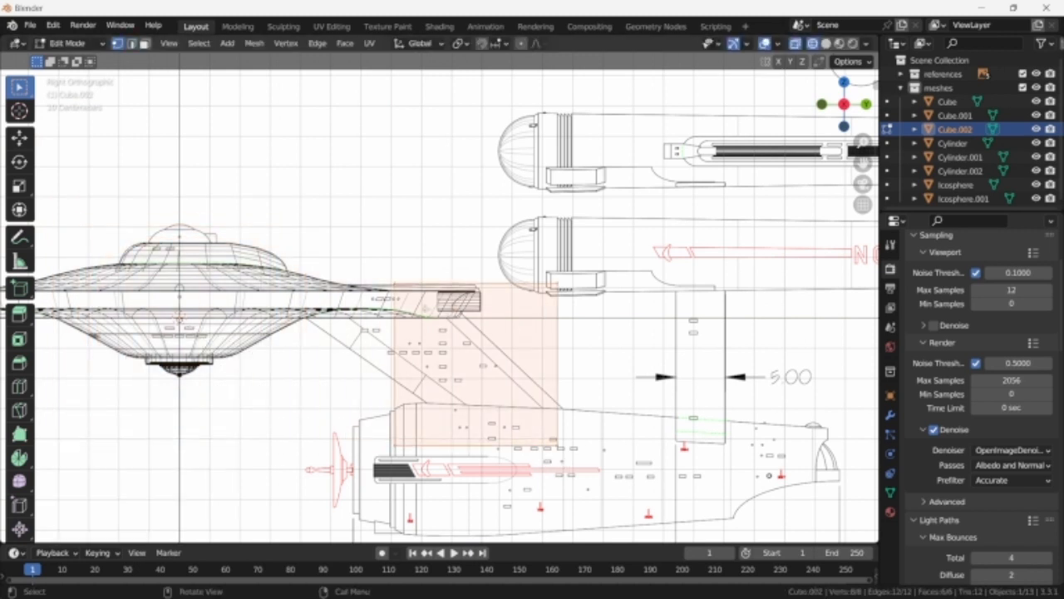
- Move the cube's top face down about 0.082 m and its bottom face up about 0.09 m to fit the neck's height
drag(371, 275, 622, 319)
key(g)
key(z)
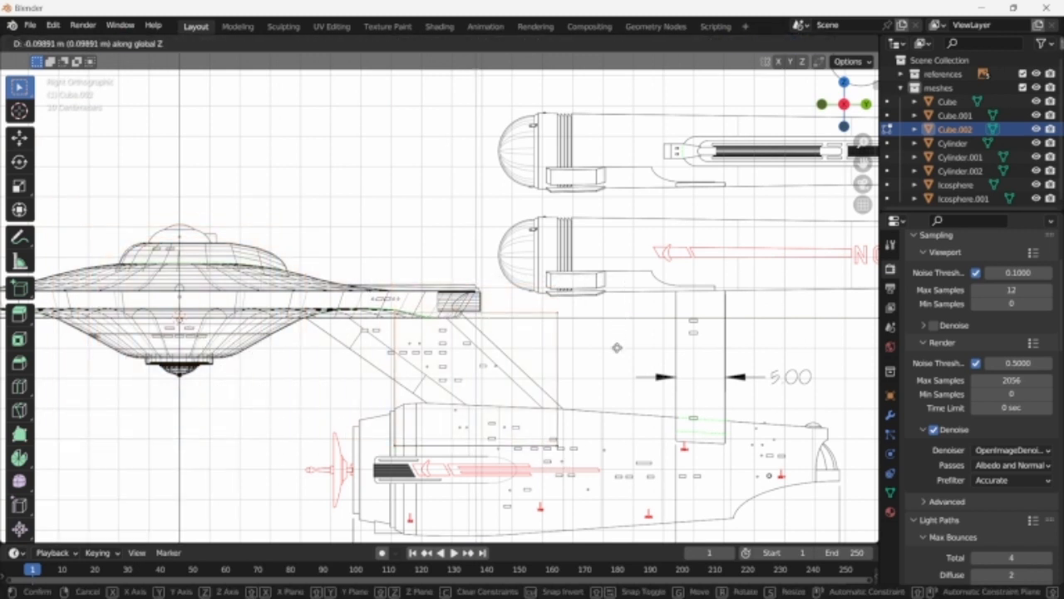
click(618, 343)
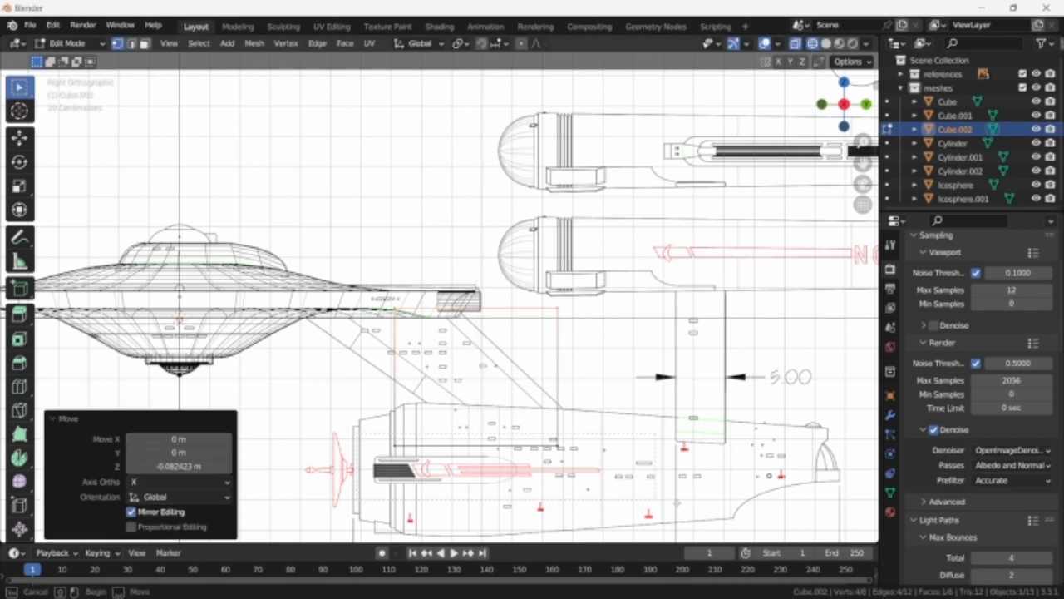
key(g)
key(z)
click(661, 468)
- Shift the cube's bottom face about 0.028 m and its top face about -0.335 m along Y to slant the neck
scroll(640, 450, up, 3)
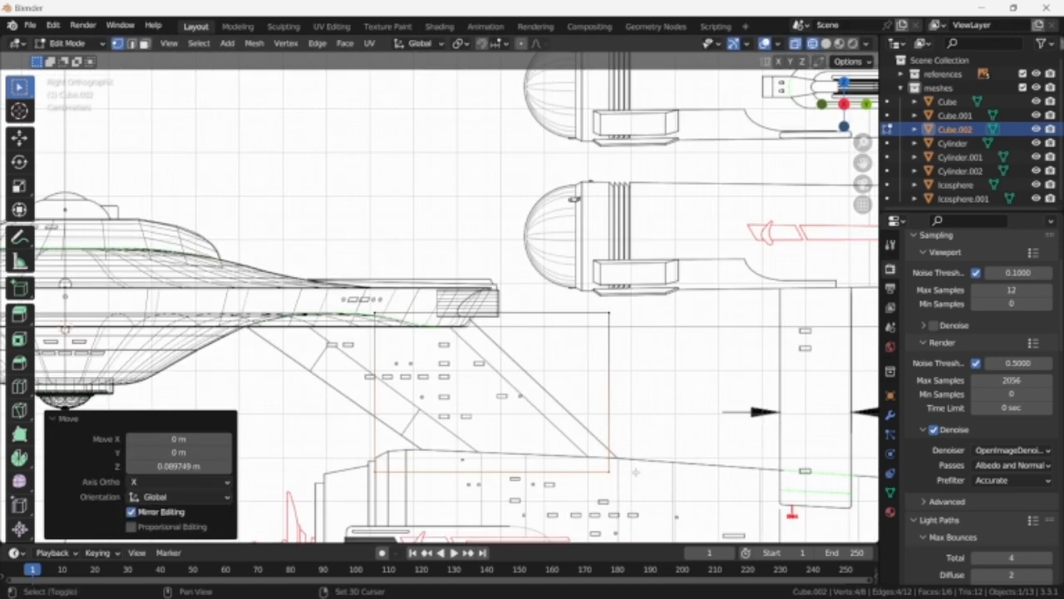
key(g)
key(y)
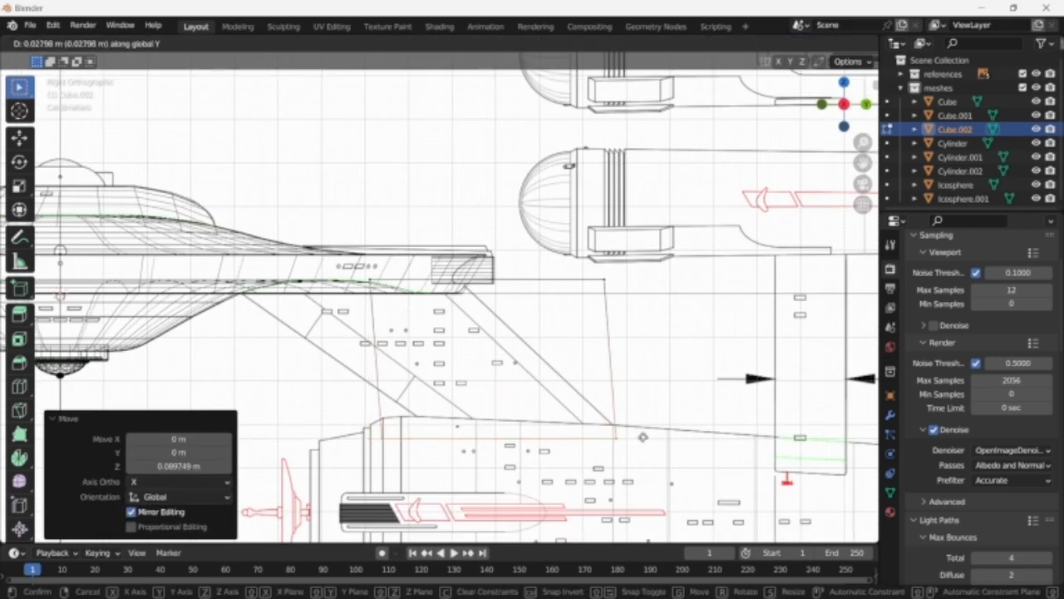
click(643, 434)
drag(644, 269, 190, 304)
key(g)
key(y)
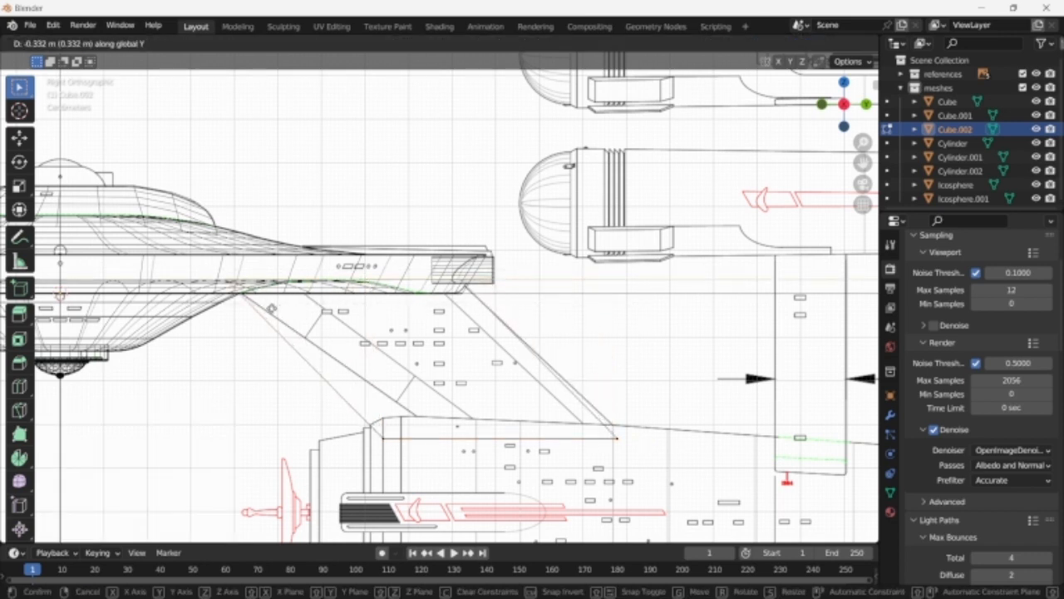
click(270, 308)
key(shift+z)
key(shift+z)
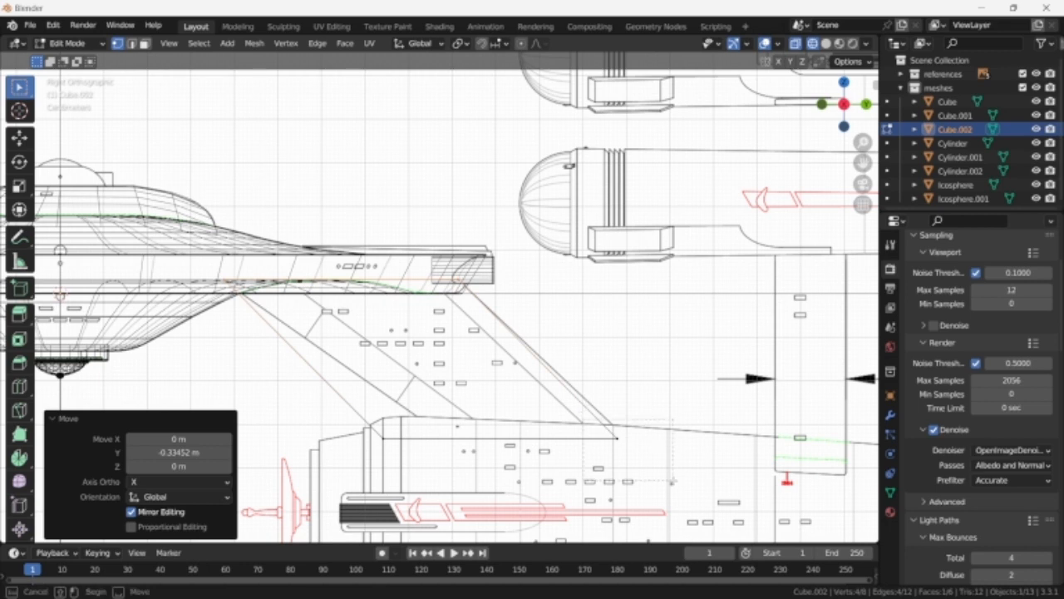
- Move the neck's lower rear corner about 0.029 m and its lower front corner about 0.144 m along Y to match the blueprint
drag(584, 404, 672, 481)
key(g)
key(y)
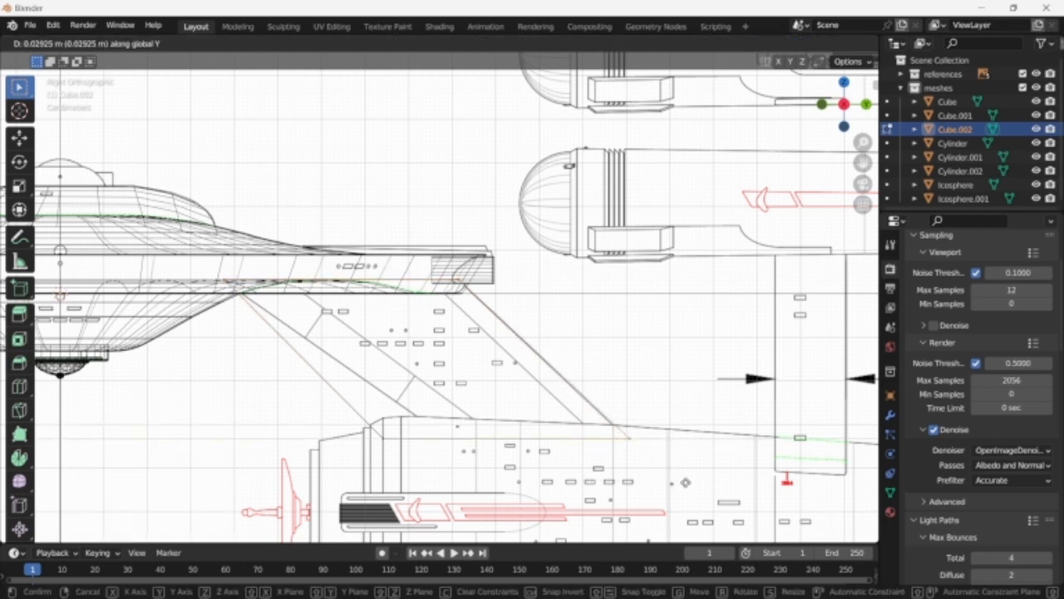
click(685, 482)
key(g)
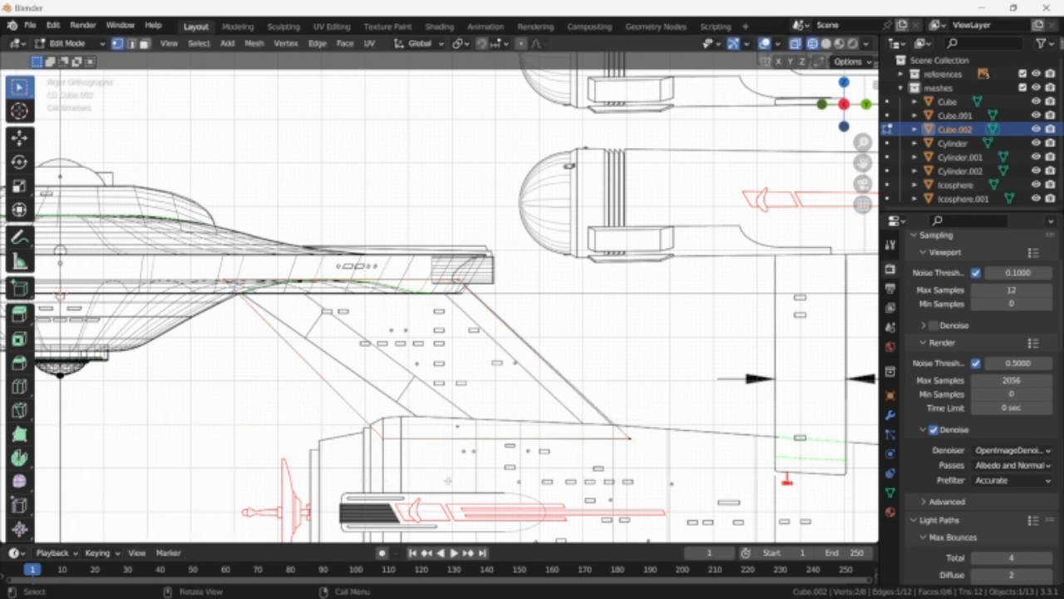
key(y)
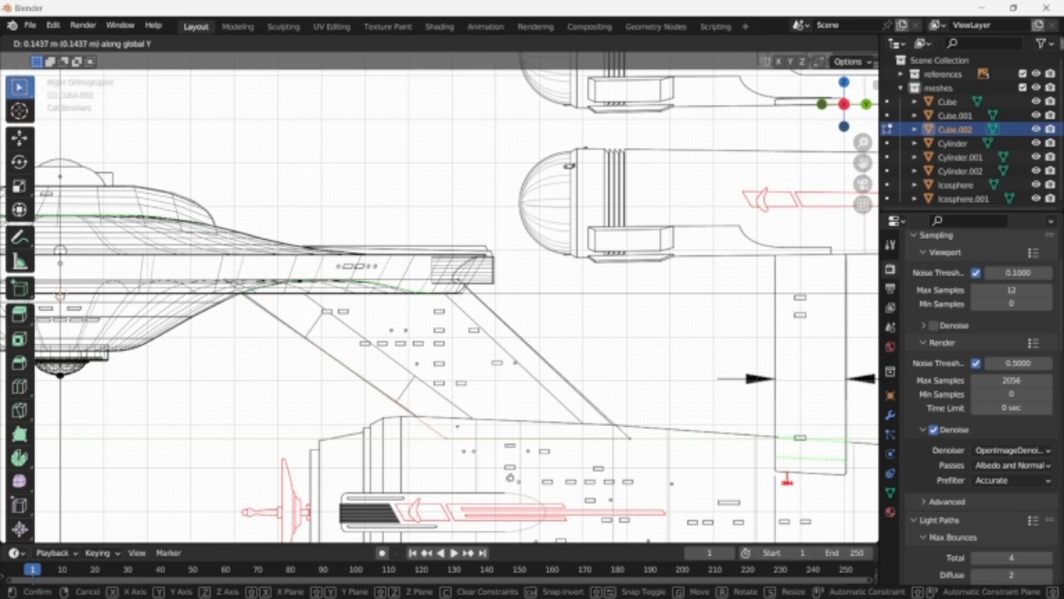
click(479, 429)
key(shift+z)
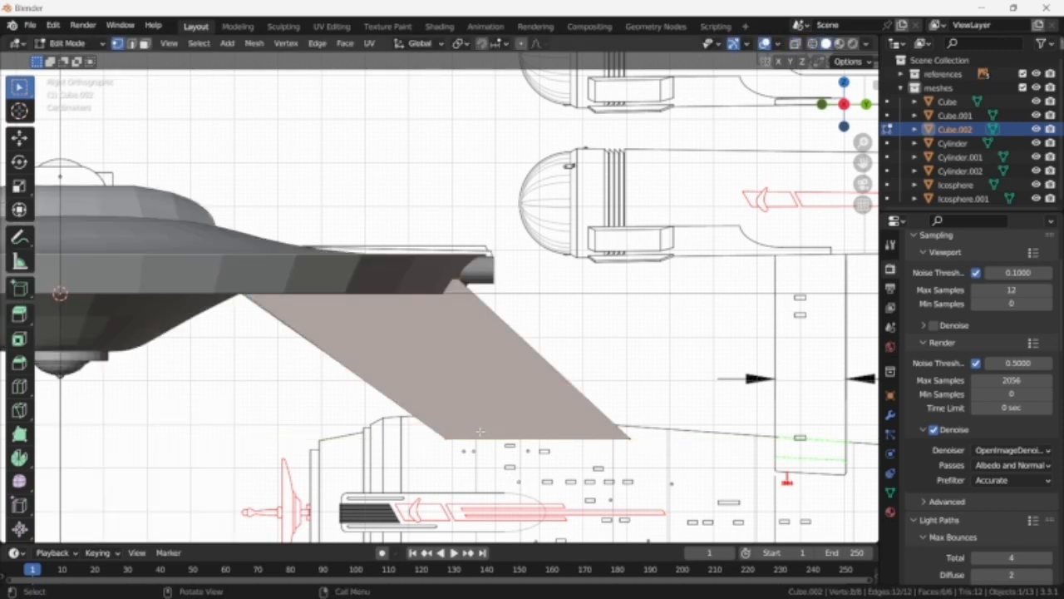
- Scale the whole neck to about 0.171 along X to match its width in the front blueprint
key(KP_1)
key(shift+z)
key(s)
key(x)
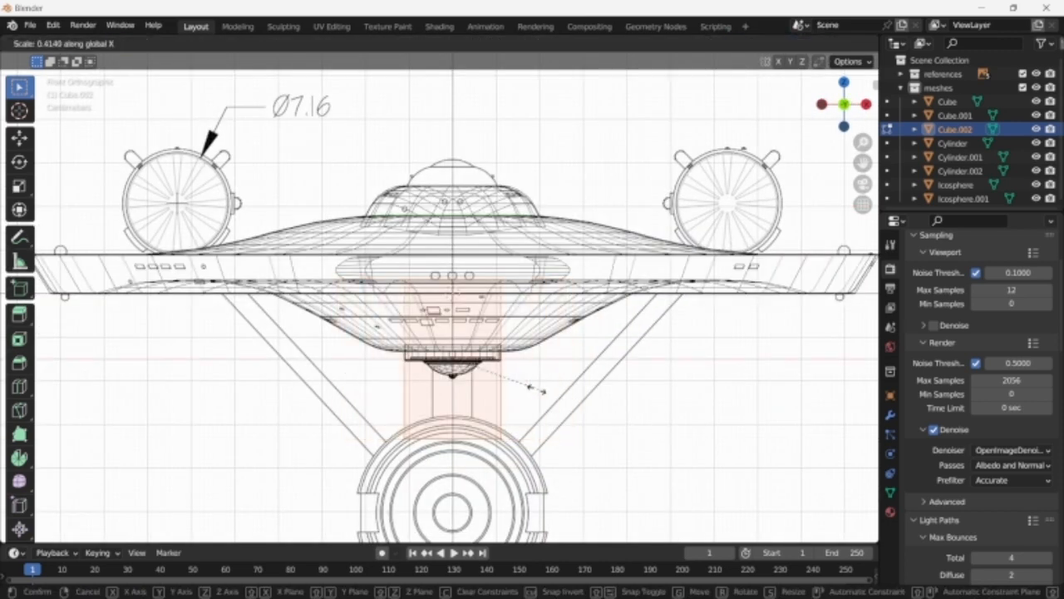
click(494, 373)
- Add two slanted loop cuts along the neck's blueprint lines, at slide factors of about 0.428 and -0.619
key(KP_3)
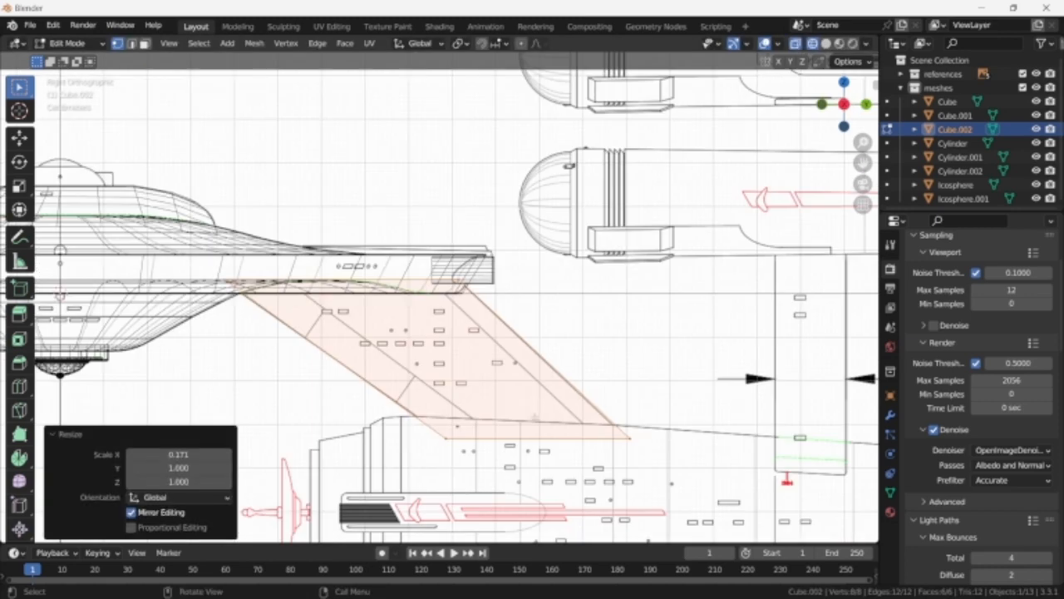
key(ctrl+r)
click(517, 439)
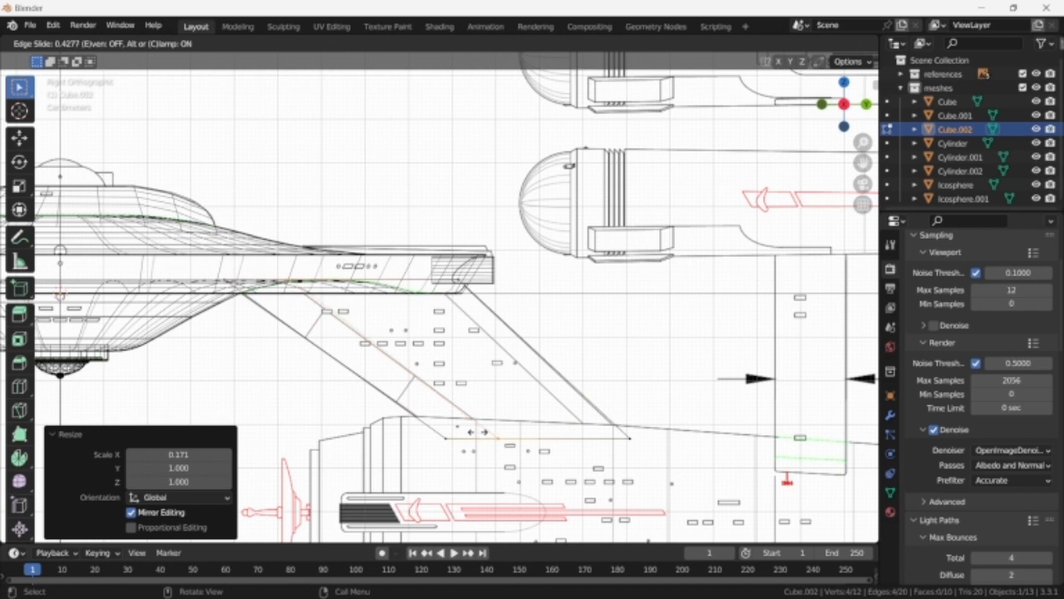
click(479, 431)
key(g)
key(g)
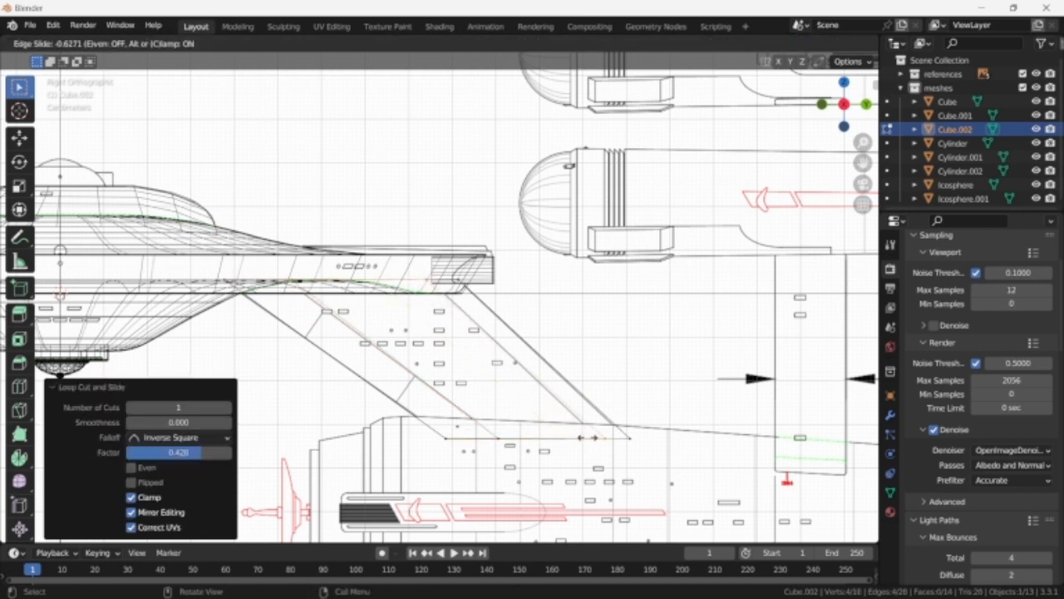
key(Escape)
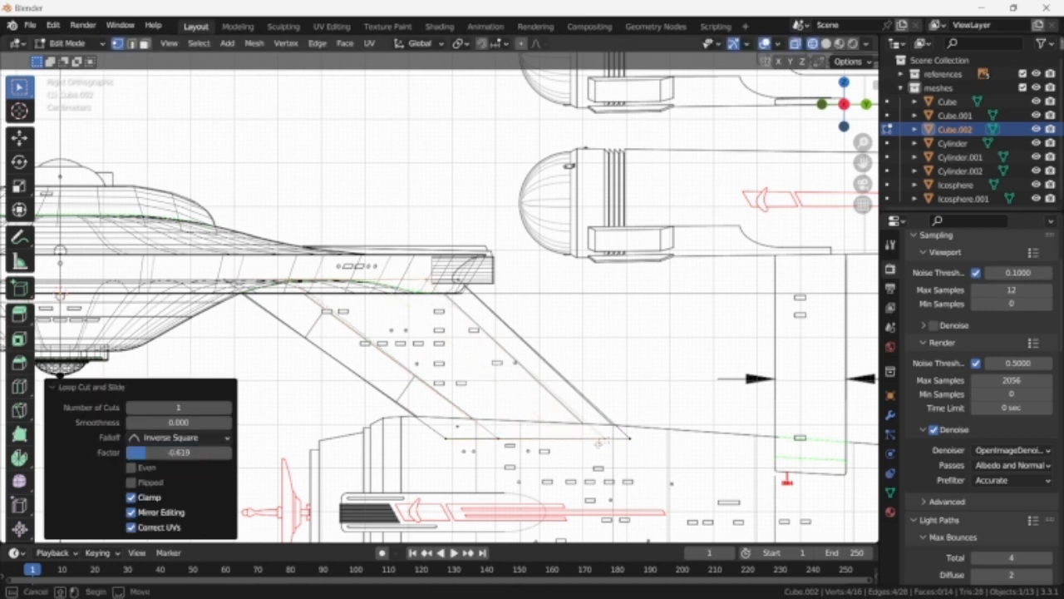
- Slide the lower vertices of the neck's rear loop toward the blueprint's rear line
key(ctrl+z)
key(g)
key(g)
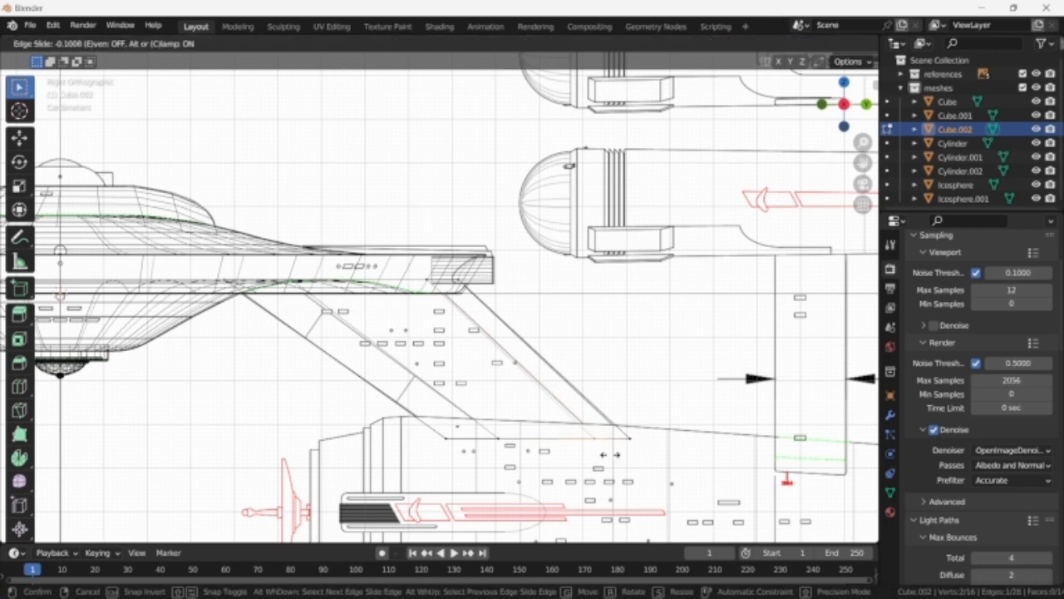
click(613, 455)
- Delete the faces closing the neck's bottom and top ends
drag(397, 409, 729, 491)
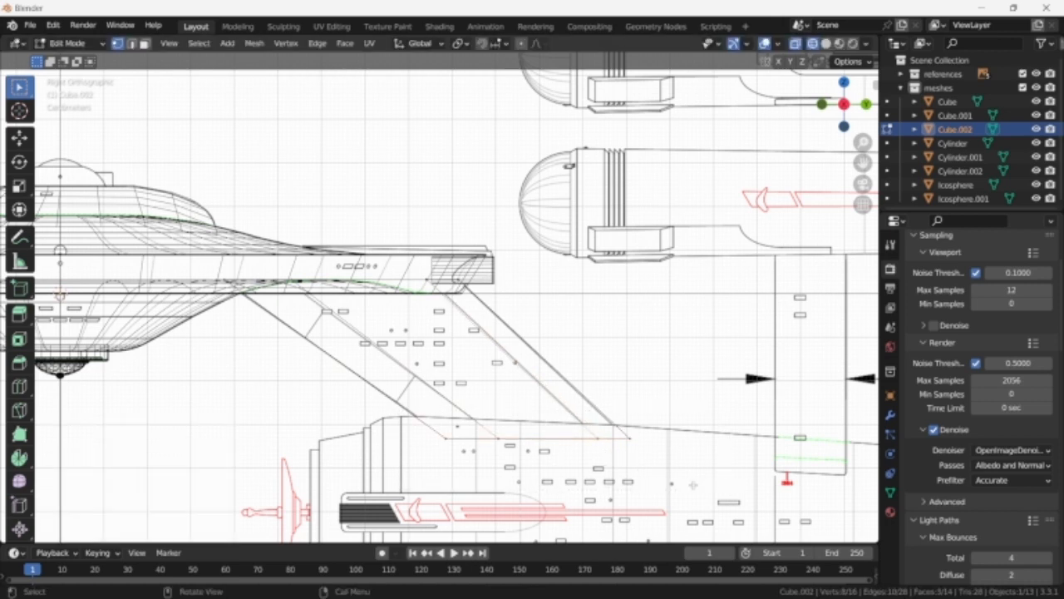
key(ctrl+z)
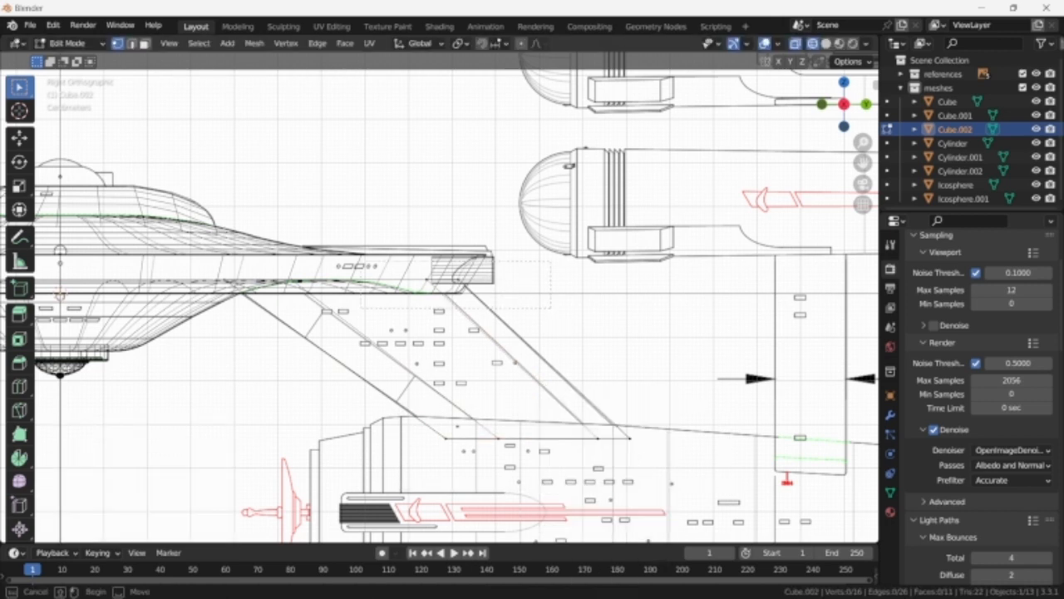
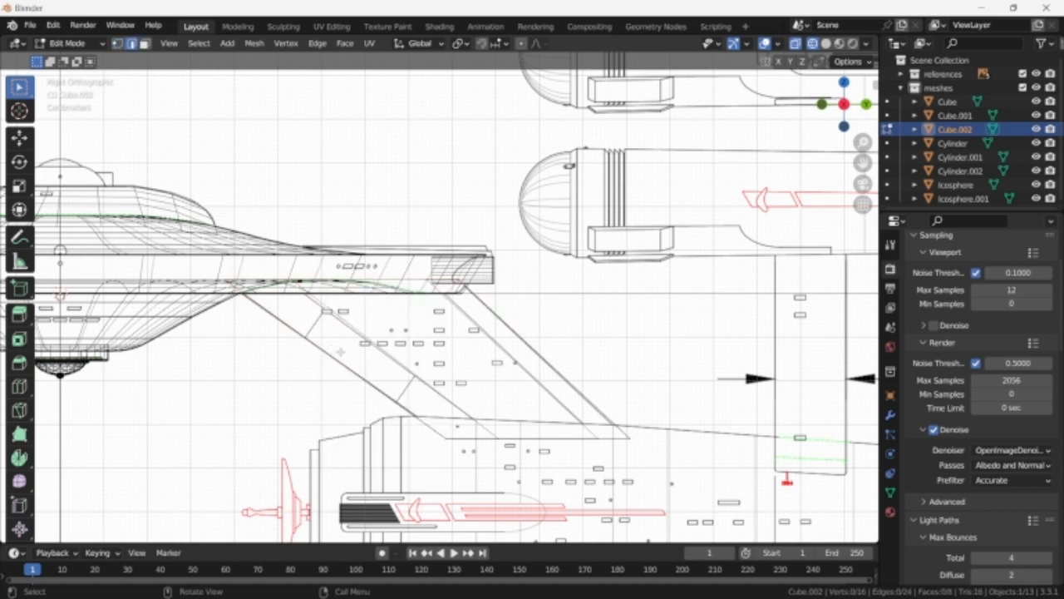
- Select the neck's two slanted rear edges and try to narrow them along X in the front view
drag(340, 352, 368, 394)
middle_drag(374, 404, 427, 388)
key(KP_1)
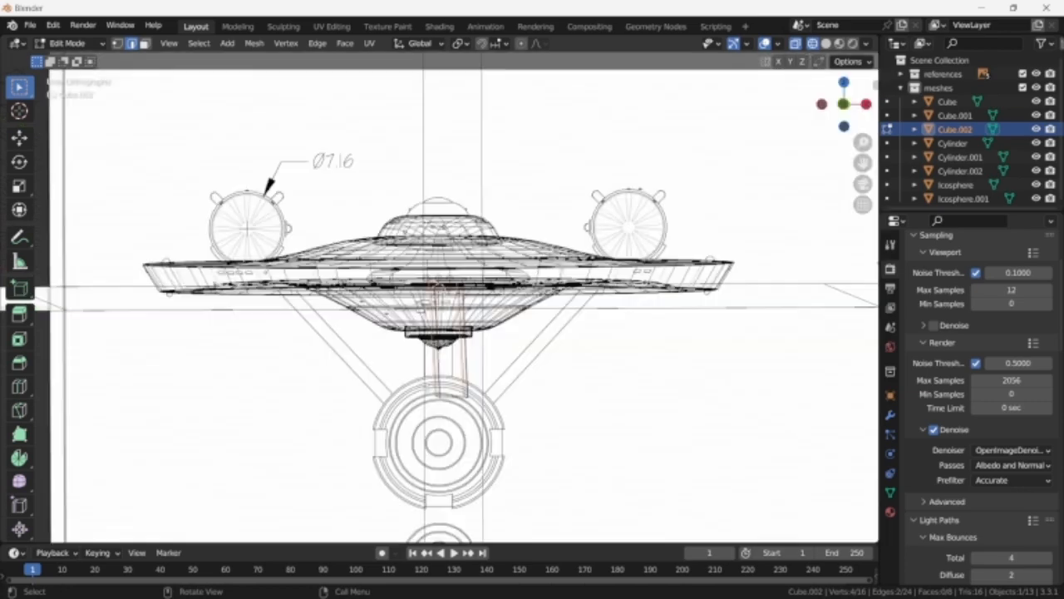
key(s)
key(x)
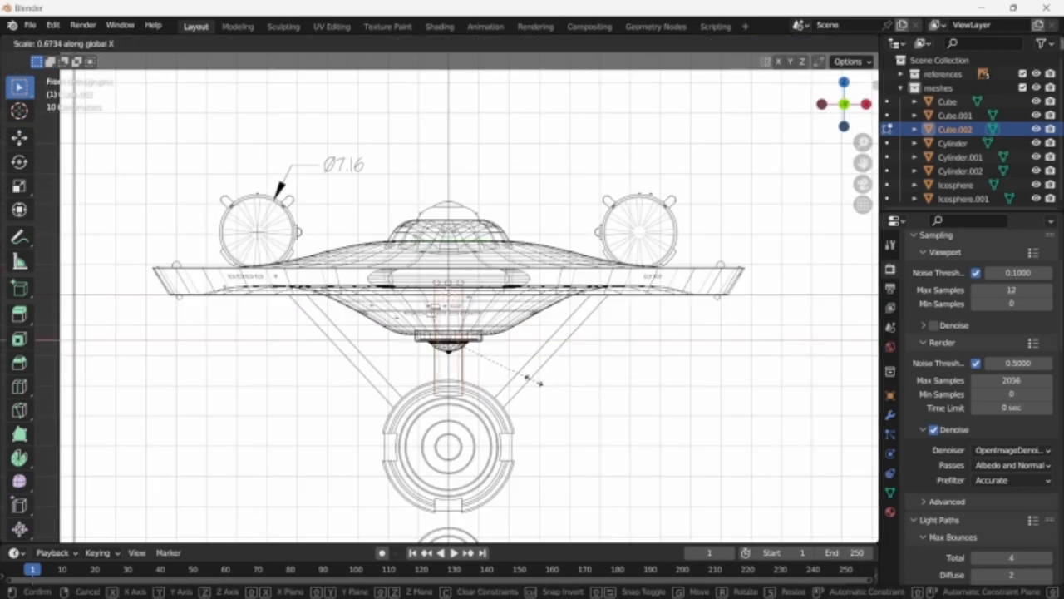
click(530, 378)
middle_drag(530, 370, 518, 344)
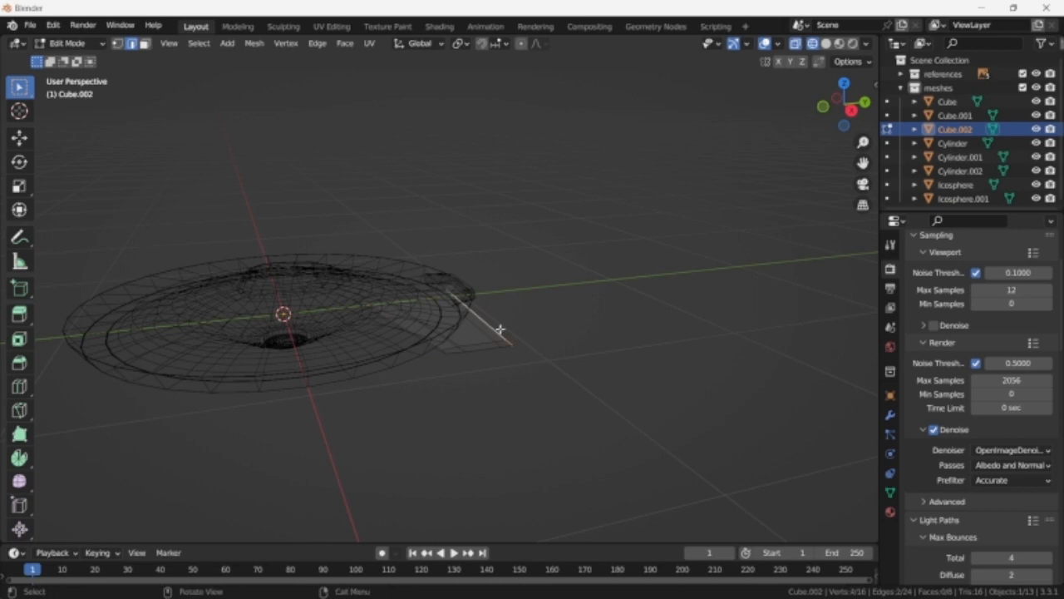
- Scale the neck's rear edges to about 0.346 along X to match the dorsal blueprint's taper and leave Edit Mode
key(KP_7)
scroll(500, 349, up, 3)
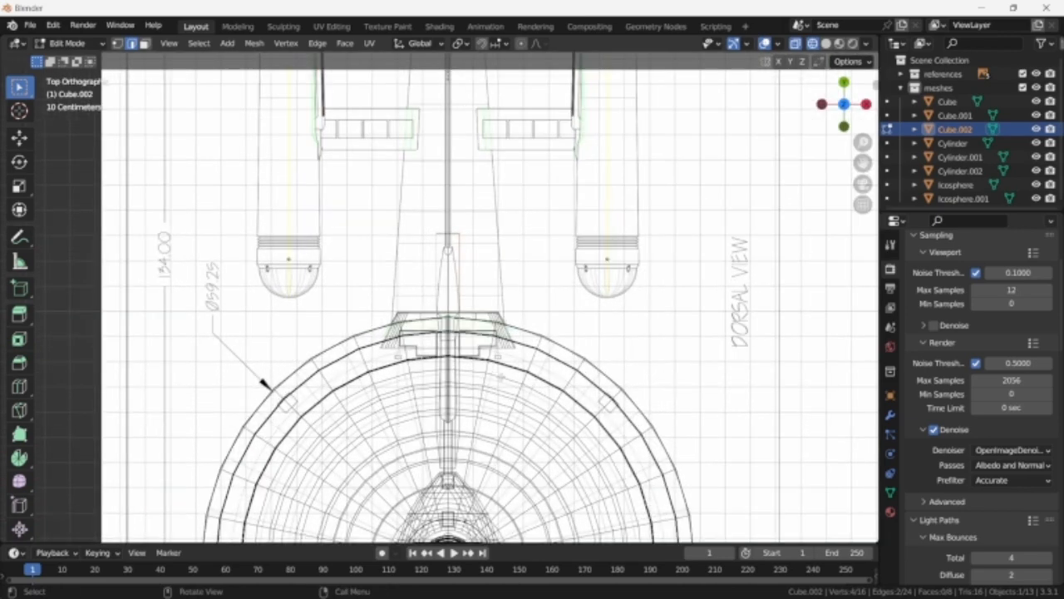
scroll(501, 376, up, 2)
key(s)
key(x)
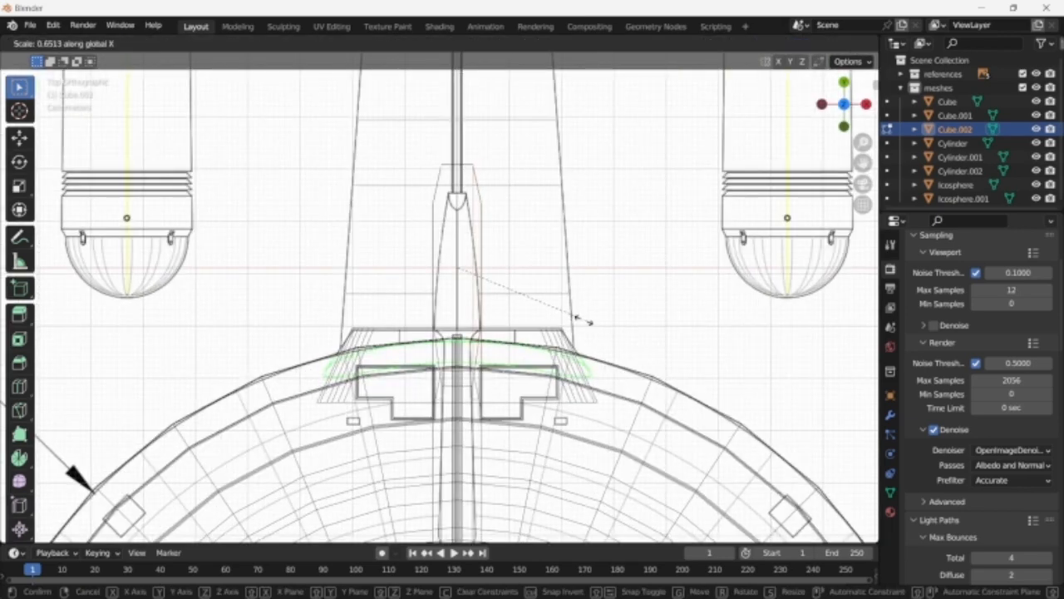
click(526, 294)
key(shift+z)
scroll(558, 330, down, 5)
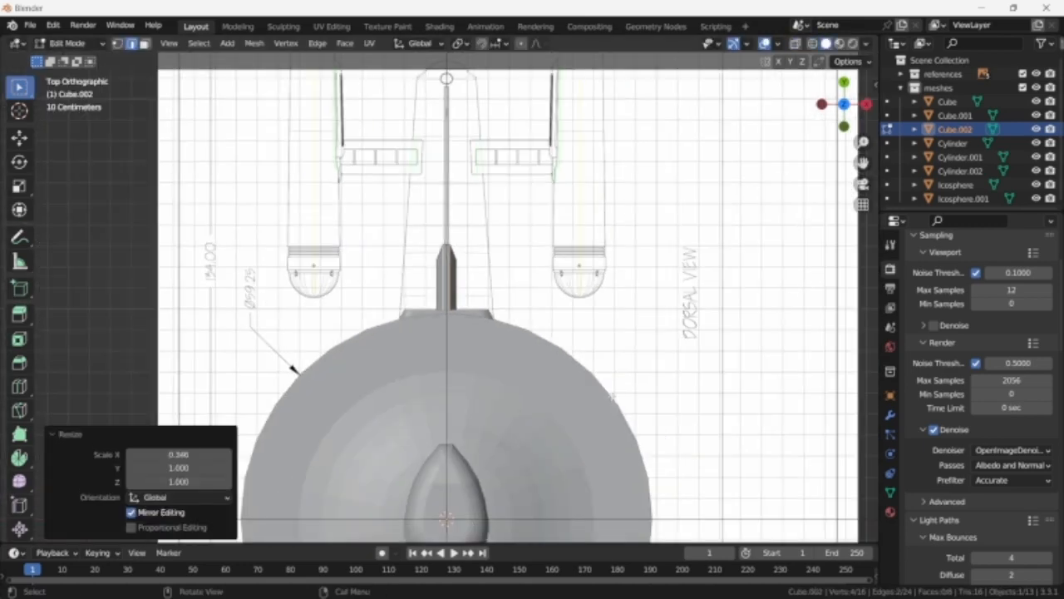
middle_drag(613, 396, 459, 259)
key(Tab)
- Examine the tapered neck from below and against the side blueprint with the engineering hull
middle_drag(527, 338, 487, 303)
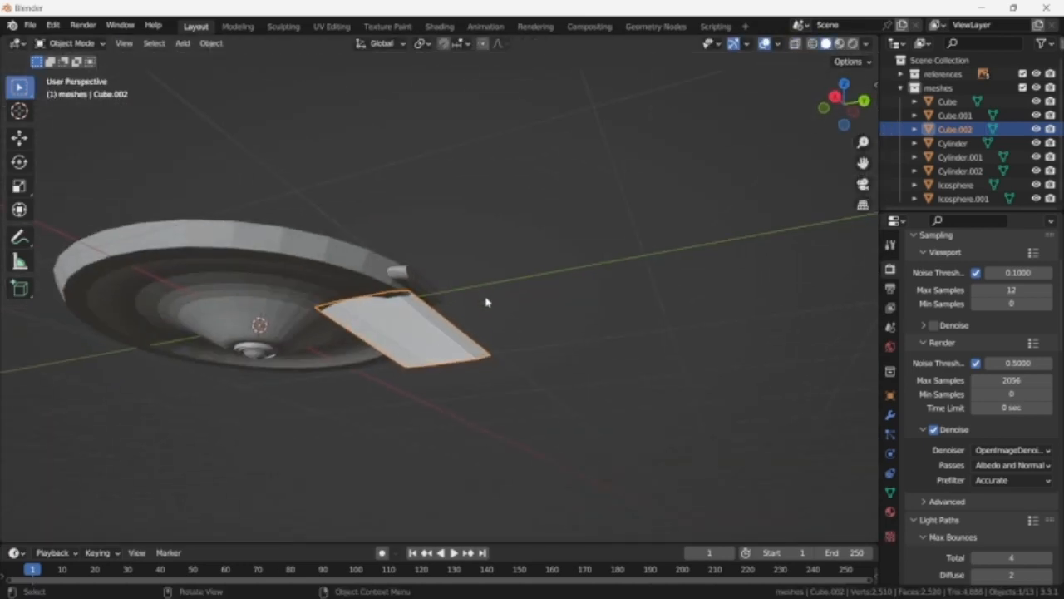
key(KP_1)
key(KP_3)
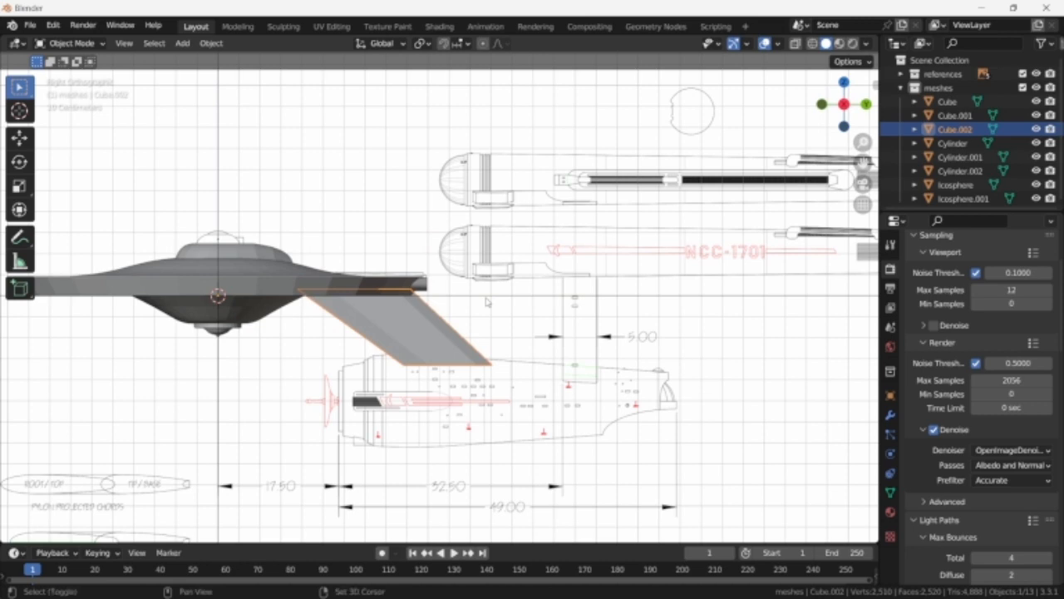
scroll(437, 354, up, 2)
shift+middle_drag(437, 378, 477, 266)
scroll(443, 291, down, 3)
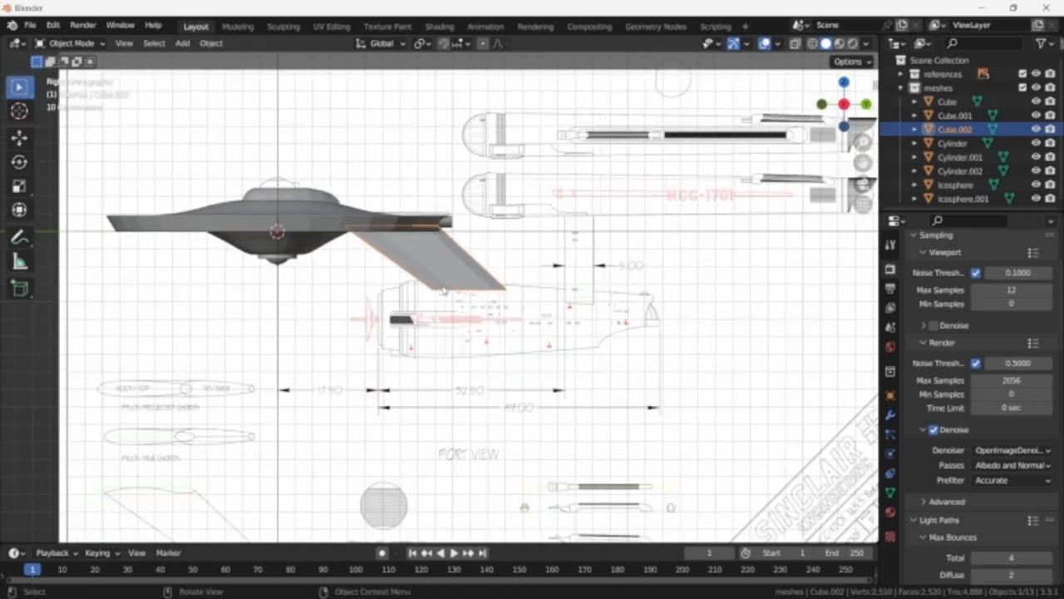
- Add a cube mesh, enter Edit Mode in see-through wireframe and scale it to about 0.166
shift+drag(398, 259, 462, 276)
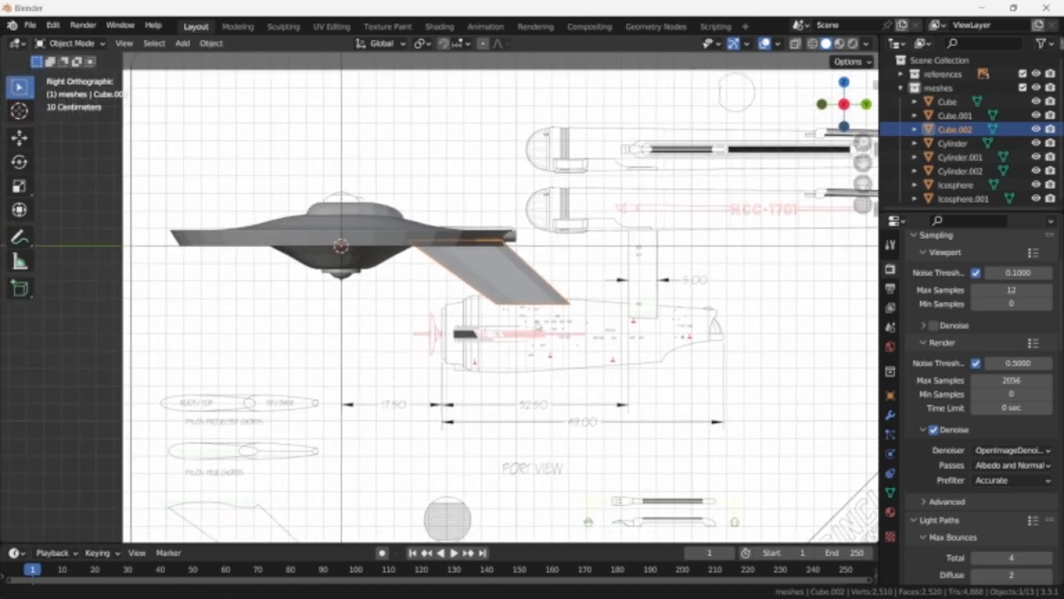
scroll(536, 324, up, 3)
shift+middle_drag(461, 275, 517, 376)
key(shift+a)
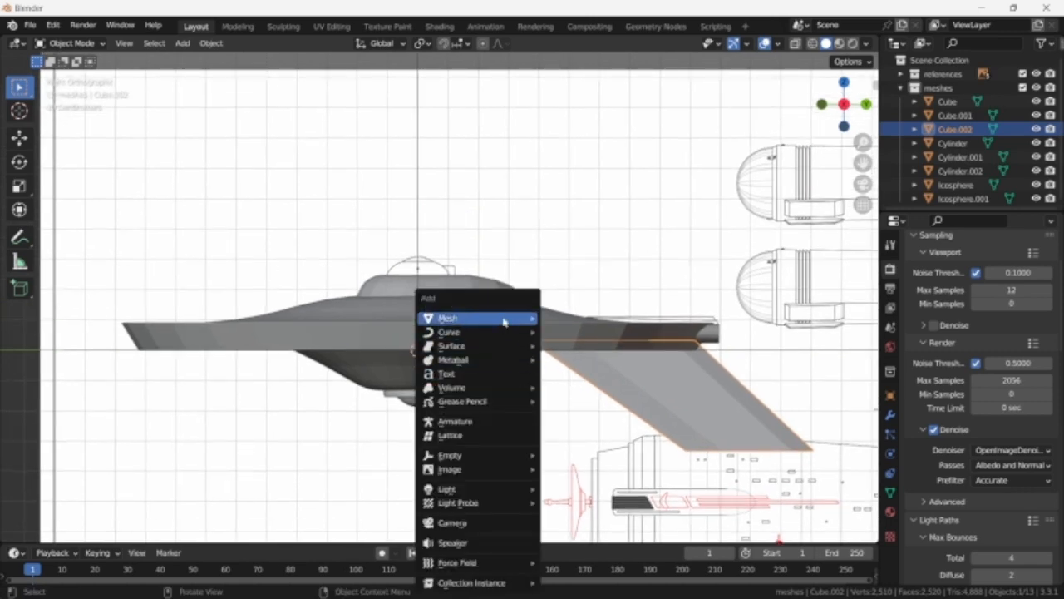
mouse_move(507, 317)
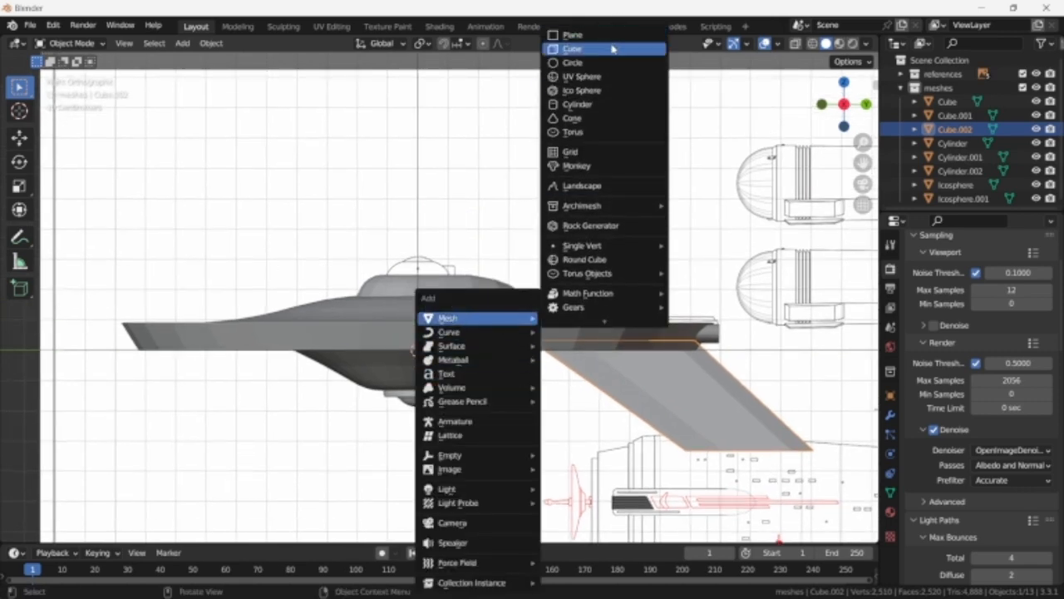
click(582, 48)
key(Tab)
key(alt+z)
key(s)
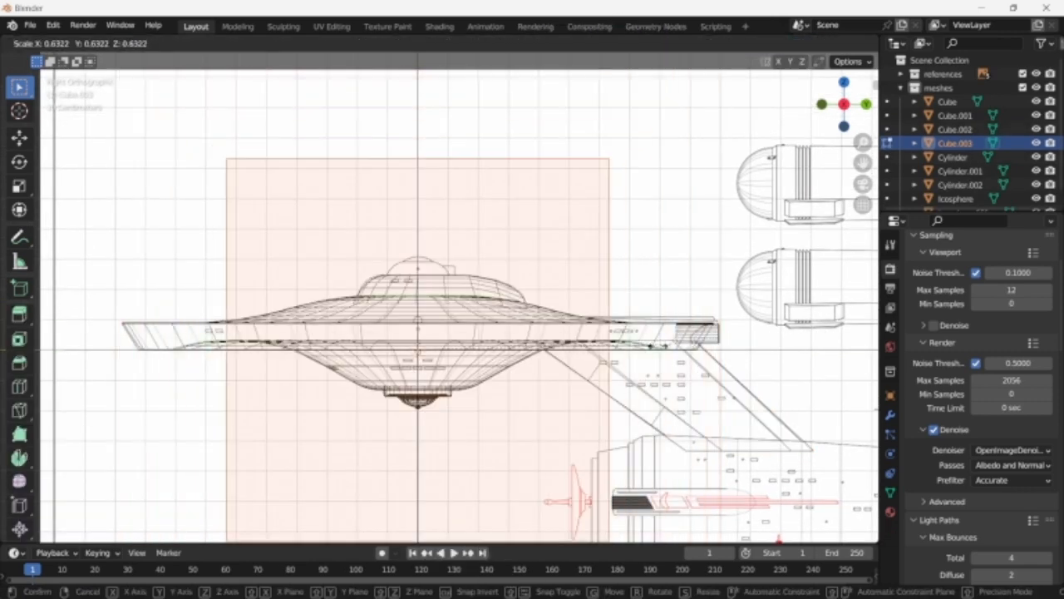
key(Return)
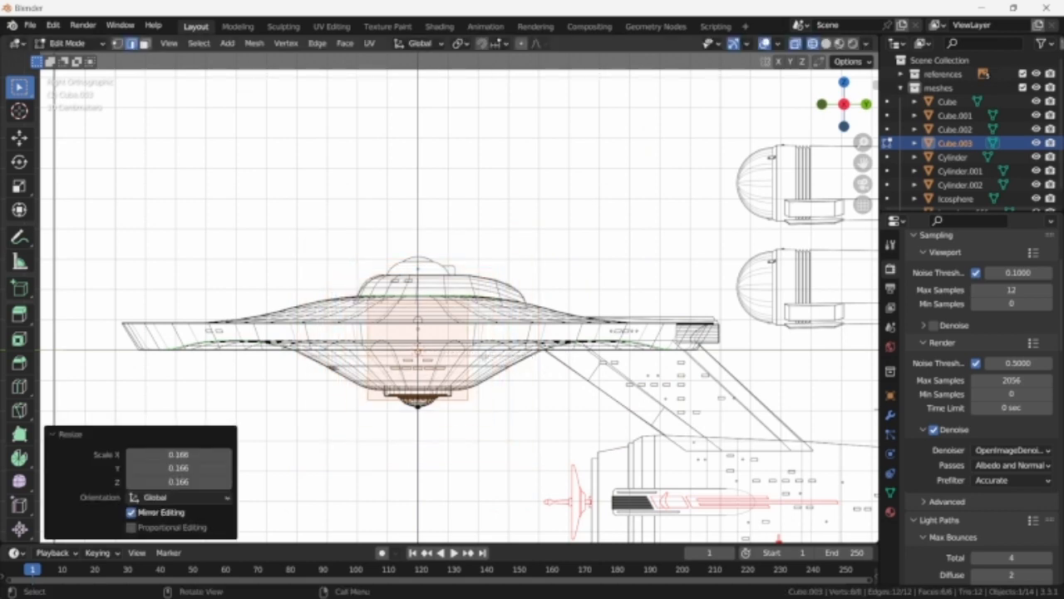
- Raise the cube onto the top of the saucer and scale it to about 0.672 to match the bridge dome's width
key(g)
key(z)
key(Return)
scroll(572, 311, up, 4)
key(s)
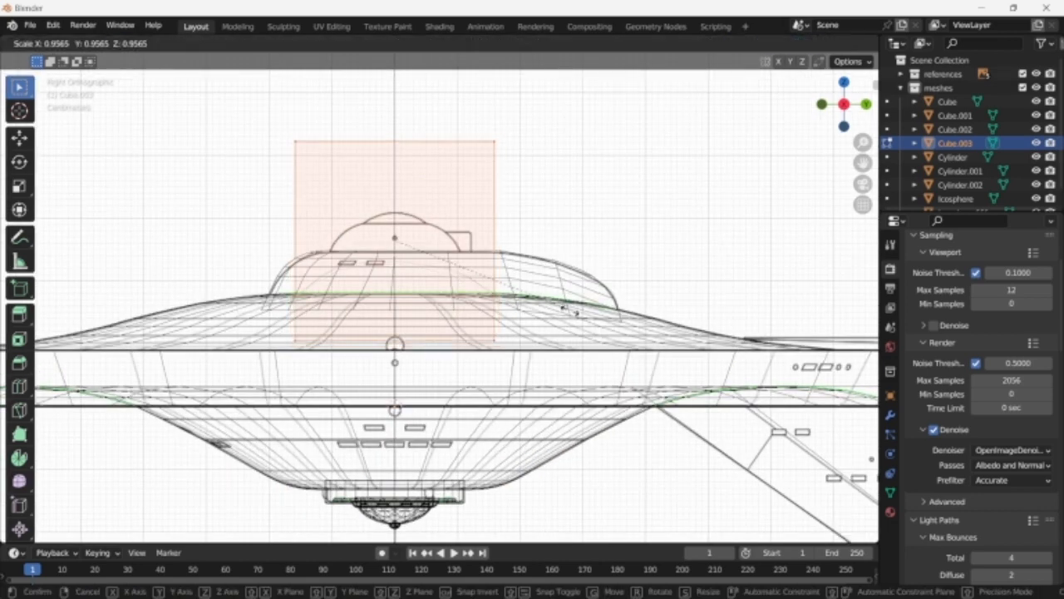
key(Return)
key(g)
key(z)
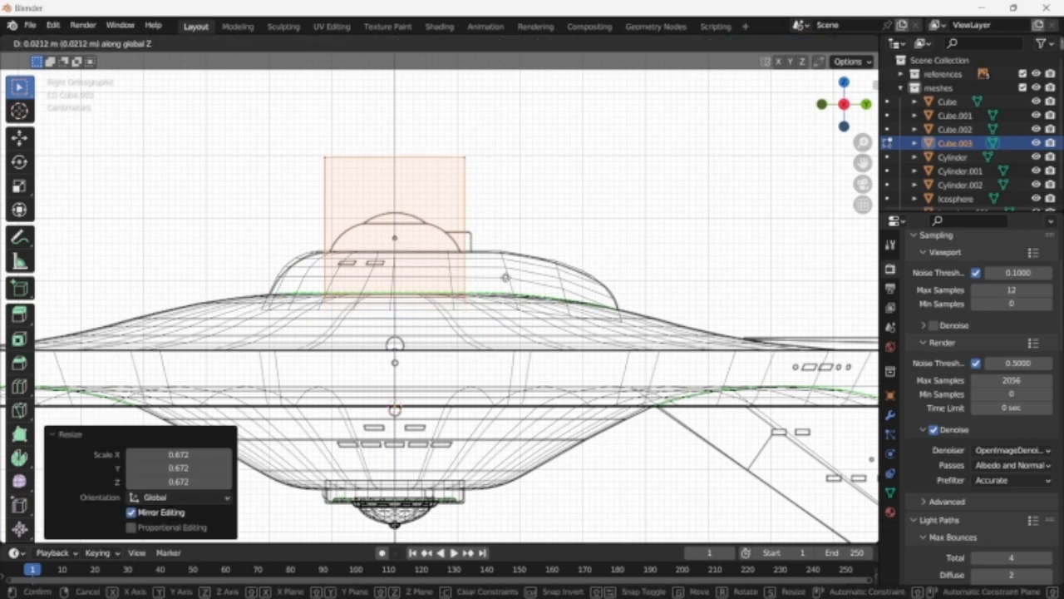
key(Return)
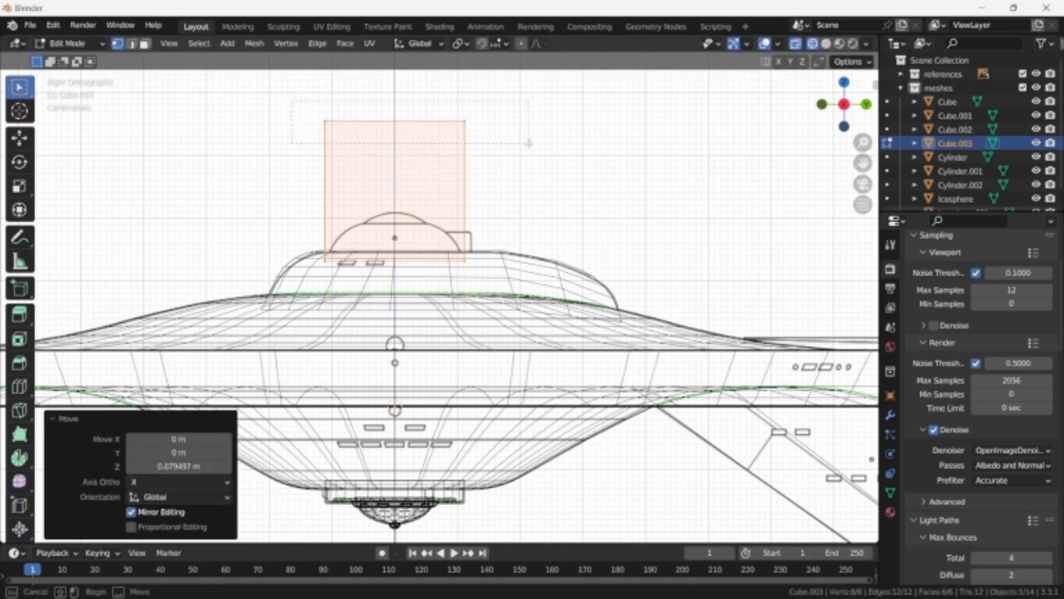
- Lower the cube's top vertices about 0.161 m along Z and scale them to about 0.845 to follow the bridge outline
key(Tab)
key(g)
key(z)
key(Return)
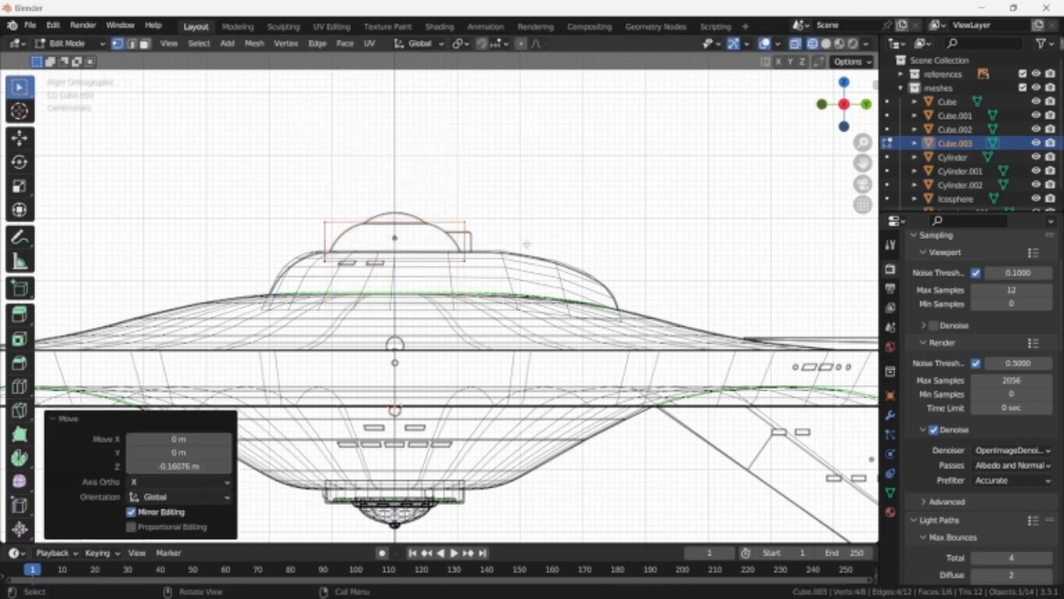
scroll(526, 243, up, 3)
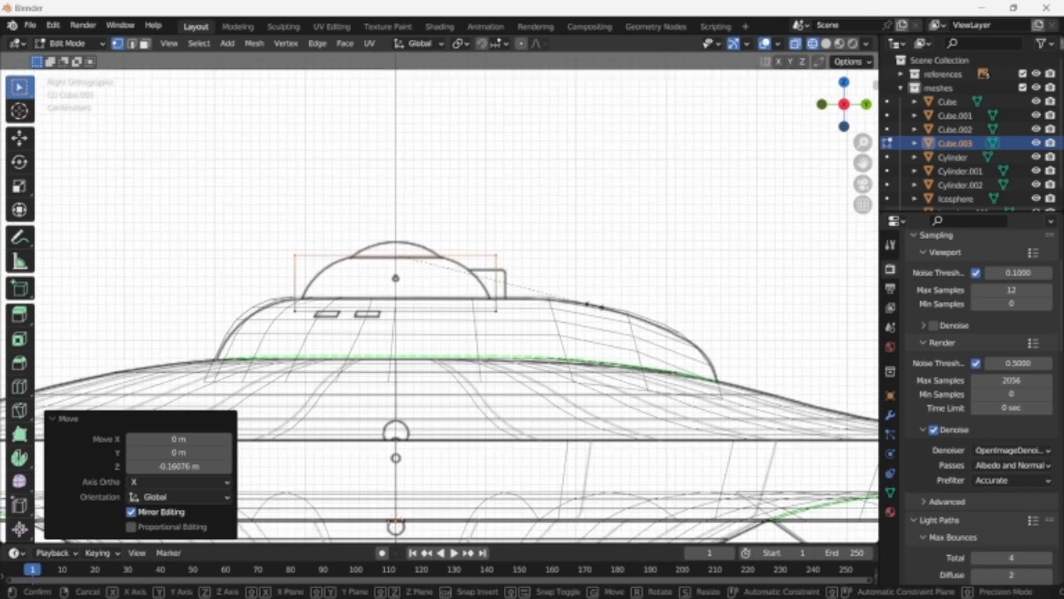
key(s)
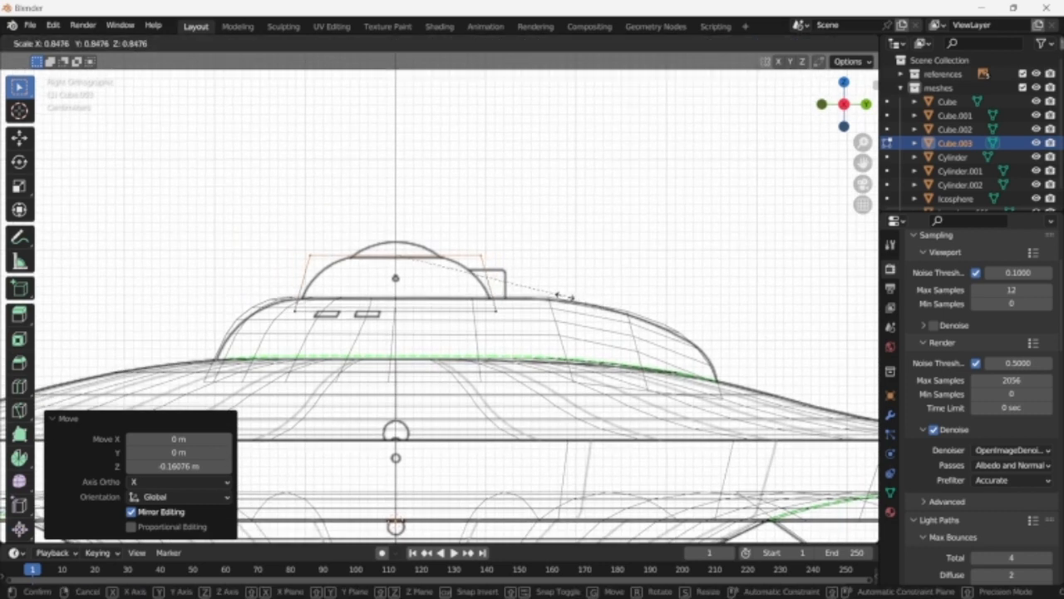
key(Return)
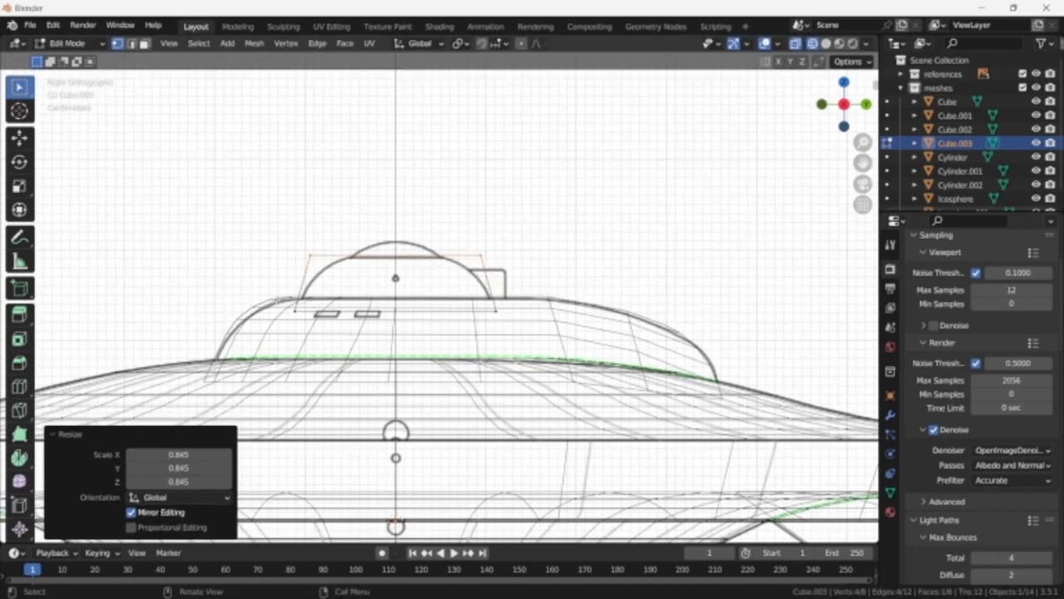
- Delete the bridge block's bottom face, then round the block with a 3-segment bevel about 0.049 m wide and leave Edit Mode
shift+drag(277, 300, 507, 327)
key(x)
click(549, 430)
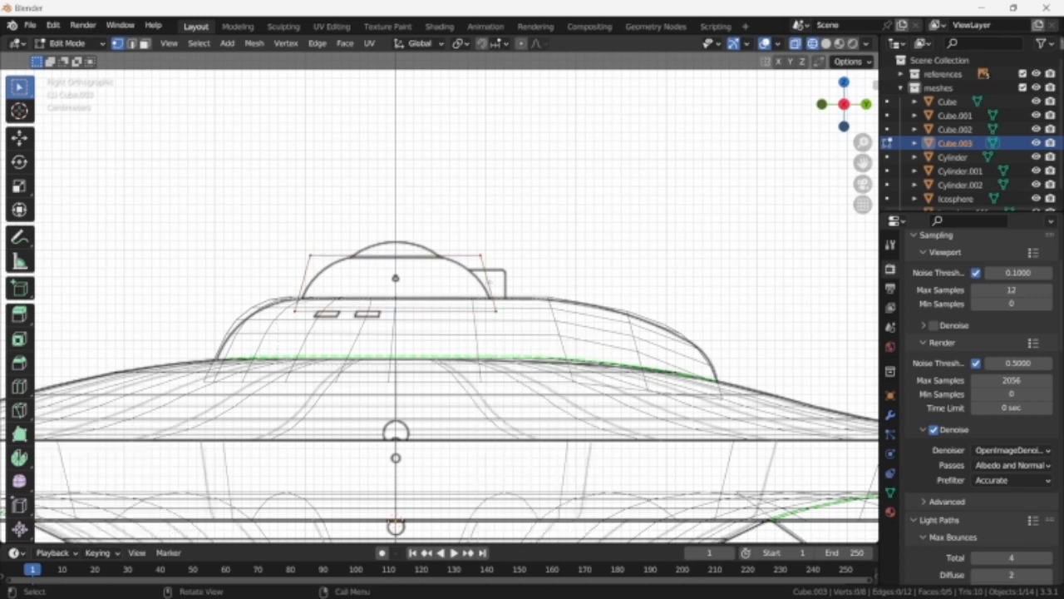
key(ctrl+b)
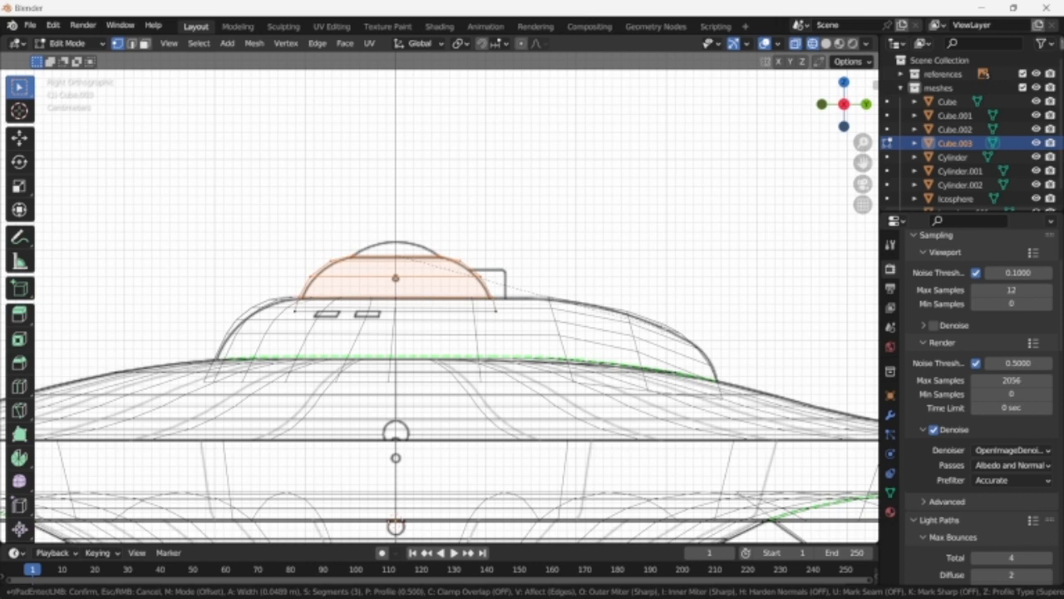
click(601, 291)
key(Tab)
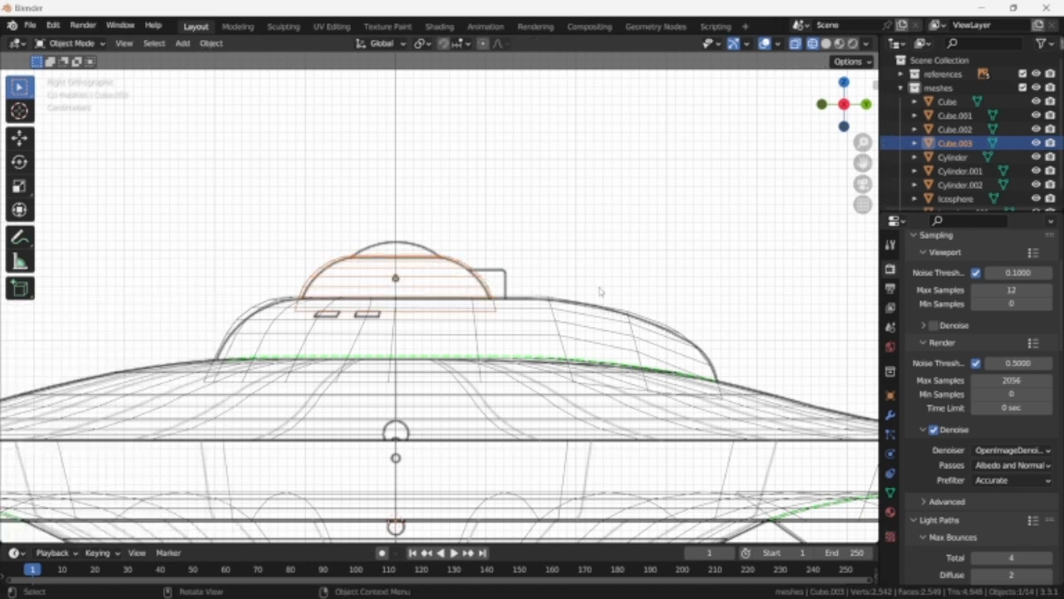
- Add a 32-vertex cylinder, shrink it to about 0.043 in size and move it to the housing behind the bridge dome
key(shift+a)
mouse_move(578, 281)
click(668, 347)
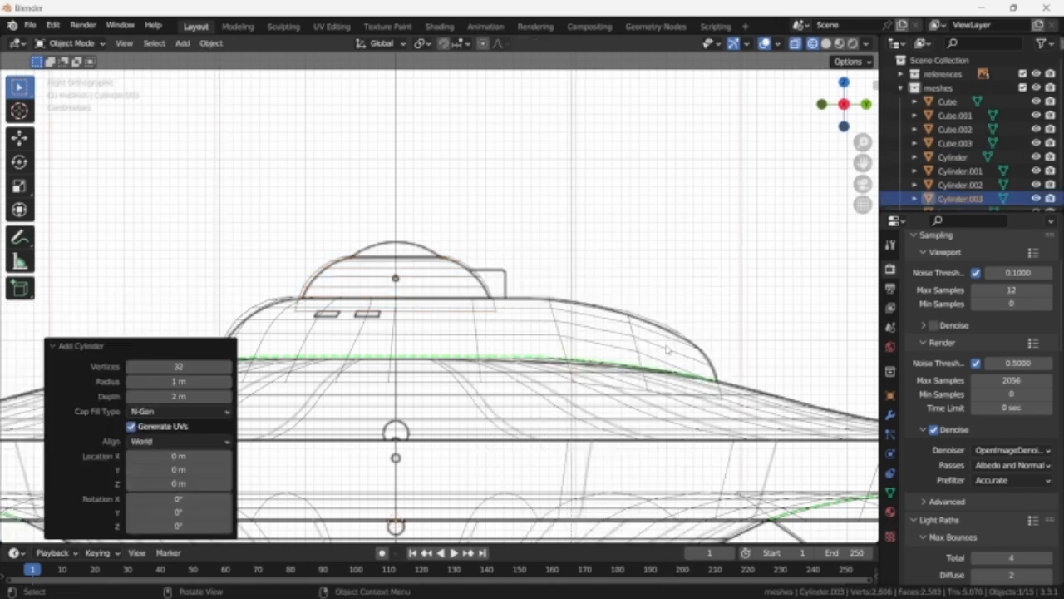
key(Tab)
scroll(620, 325, down, 6)
key(s)
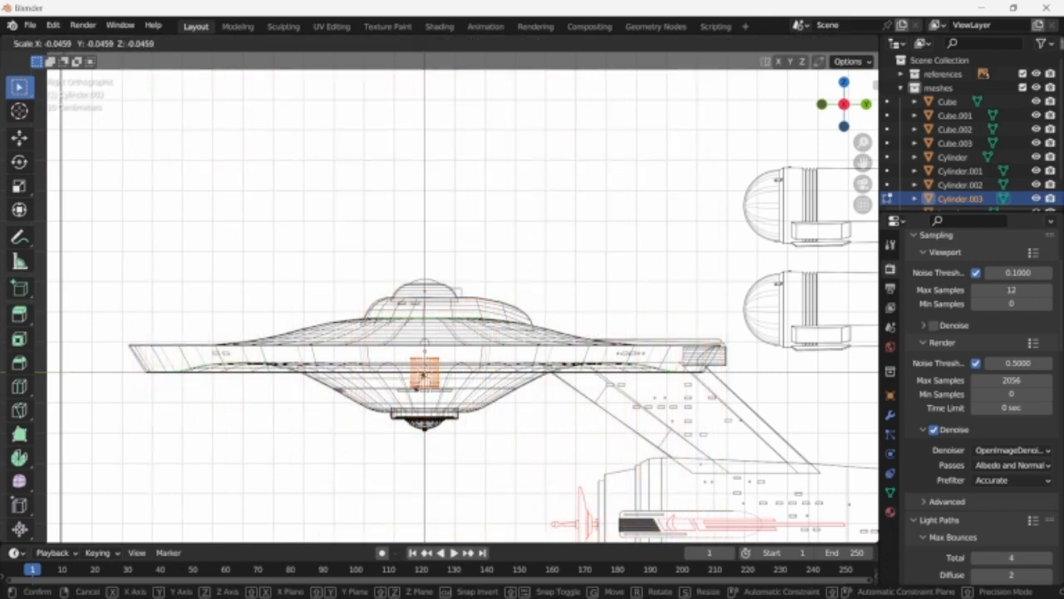
click(424, 382)
key(g)
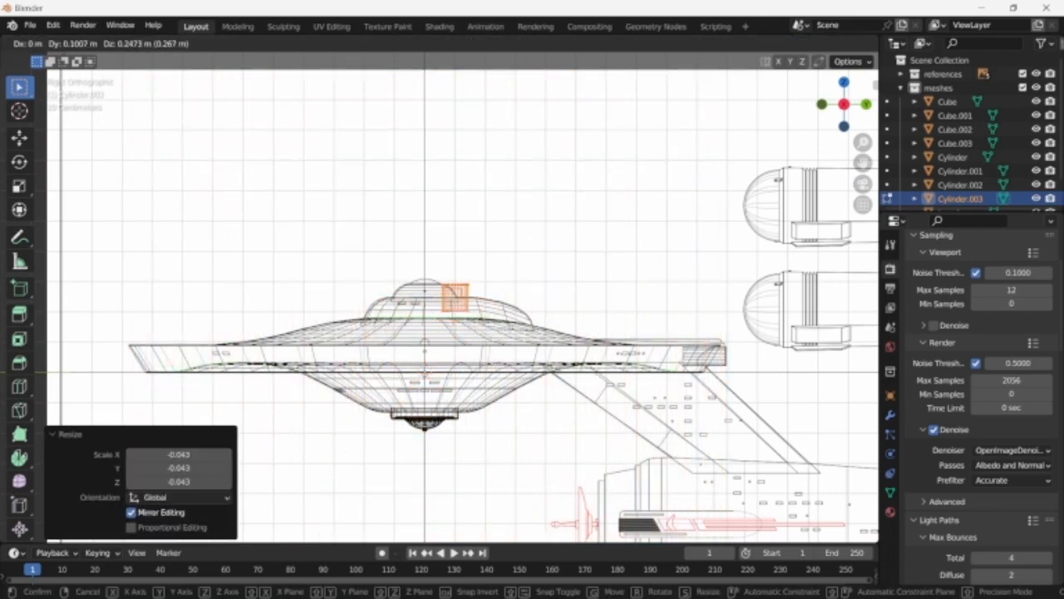
click(455, 299)
- Scale the cylinder to about 0.474 and then 1.076 in the top view to match the small blueprint circle
key(KP_7)
scroll(455, 299, up, 6)
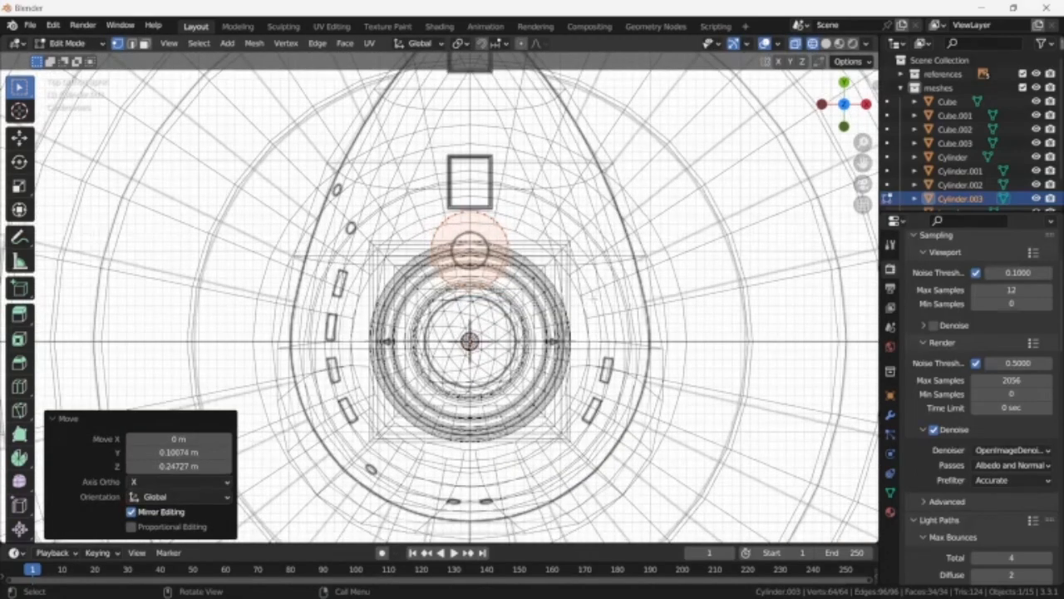
key(s)
click(544, 271)
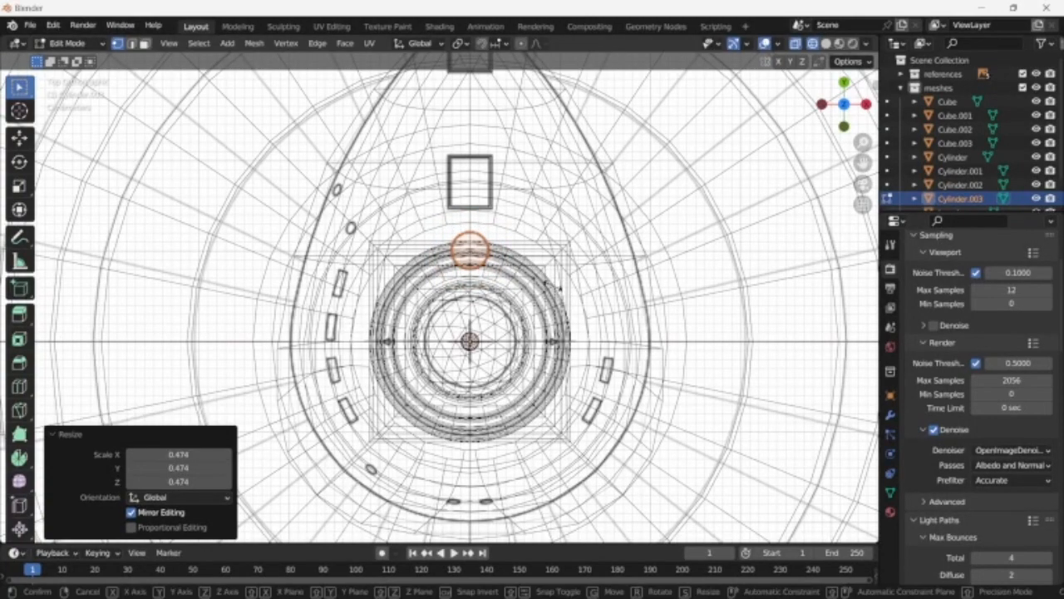
key(s)
click(558, 290)
- Raise the cylinder about 0.009 m along Z in the side view to meet the blueprint's upper edge
key(KP_3)
scroll(558, 290, up, 3)
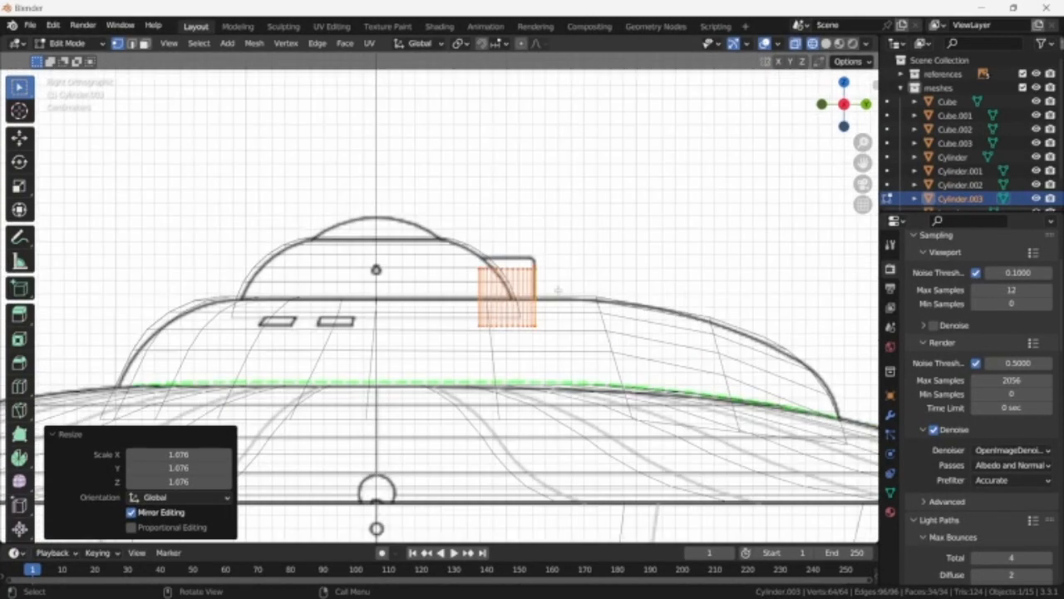
key(g)
key(z)
click(562, 275)
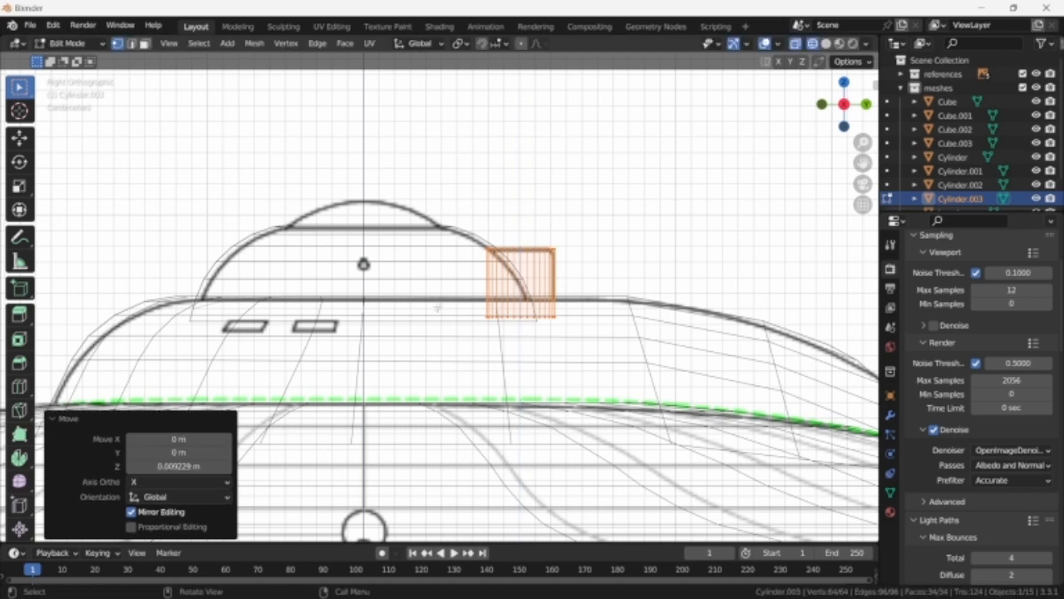
- Delete the cylinder's bottom face and bevel its top rim with 6 segments, about 0.007 m wide, then leave Edit Mode
drag(438, 308, 627, 375)
key(x)
click(623, 406)
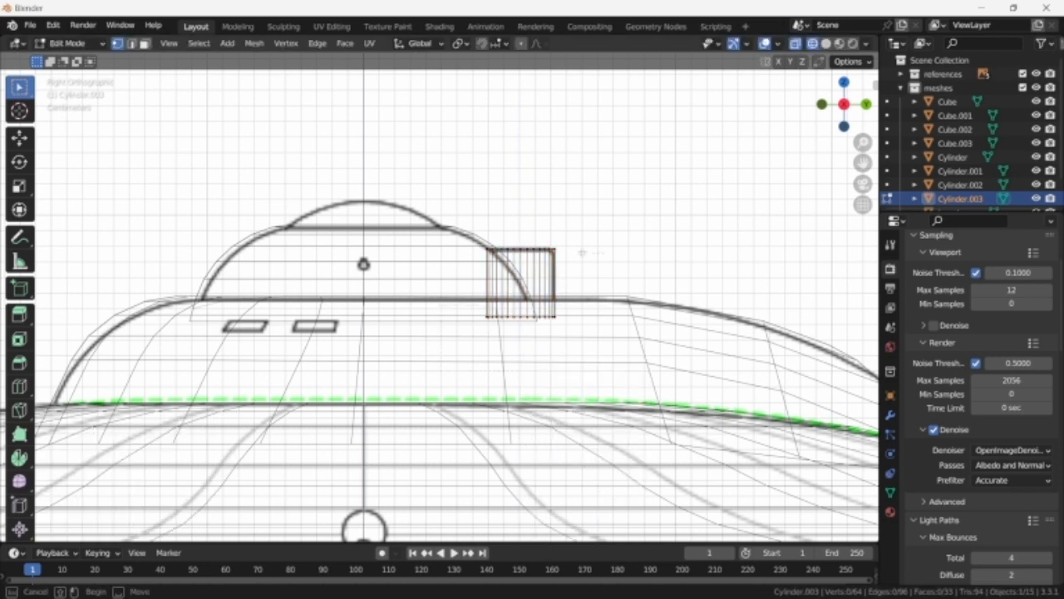
drag(582, 251, 405, 225)
key(ctrl+b)
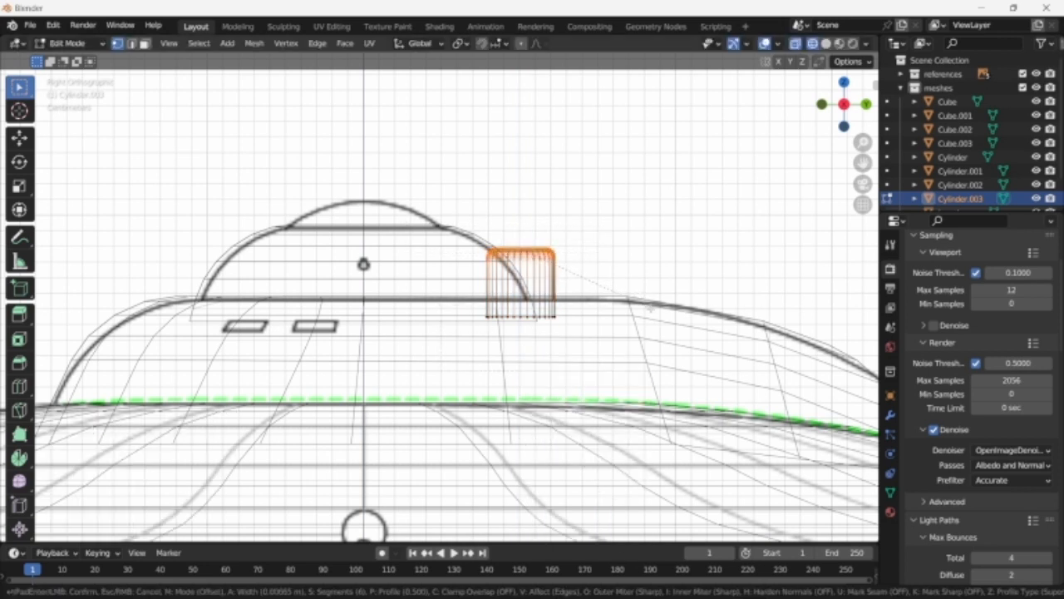
click(649, 308)
key(Tab)
- Add an ico sphere and scale its mesh to about 0.122 in Edit Mode
scroll(441, 303, down, 7)
key(shift+a)
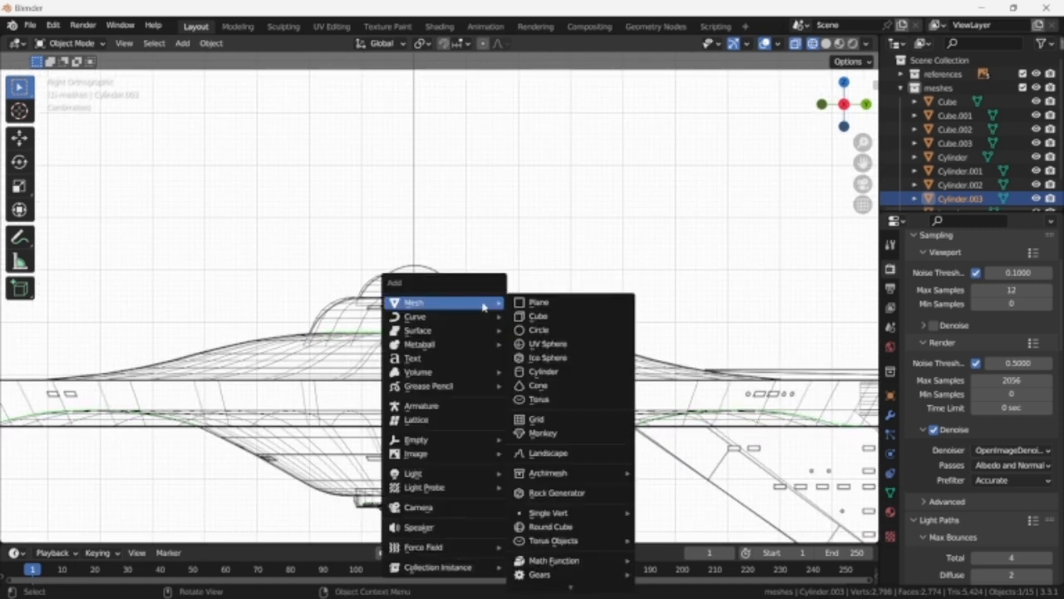
click(580, 360)
scroll(582, 364, down, 4)
key(Tab)
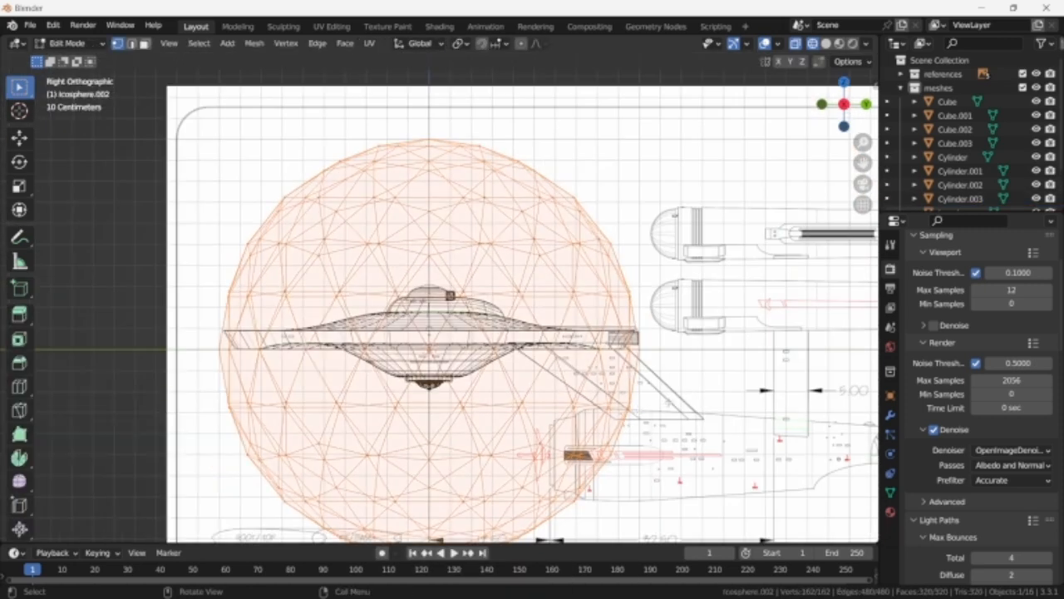
key(s)
click(432, 378)
- Raise the sphere about 0.289 m along Z onto the bridge and nudge it about 0.002 m further up
scroll(416, 350, up, 4)
key(g)
key(z)
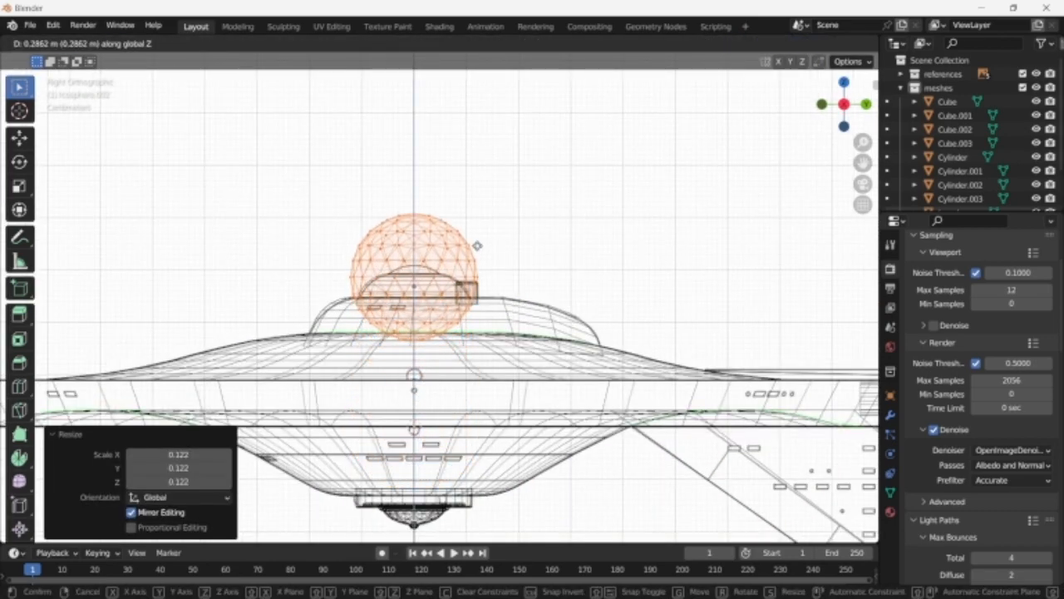
click(486, 270)
scroll(487, 270, up, 4)
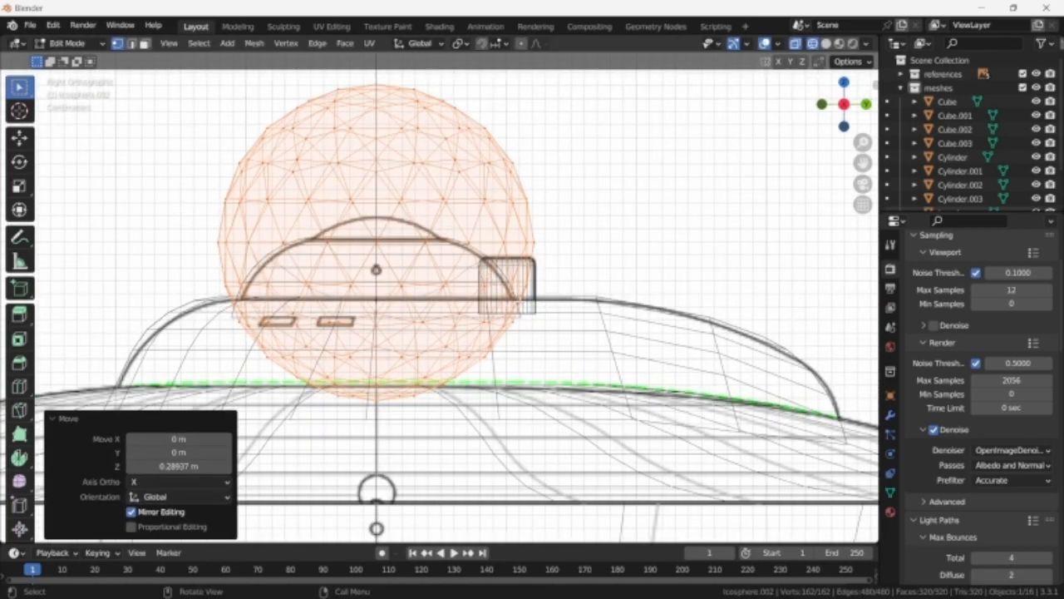
key(g)
key(z)
click(589, 309)
- Scale the sphere to about 0.448 and flatten it to about 0.531 along Z to fit the small top dome
key(s)
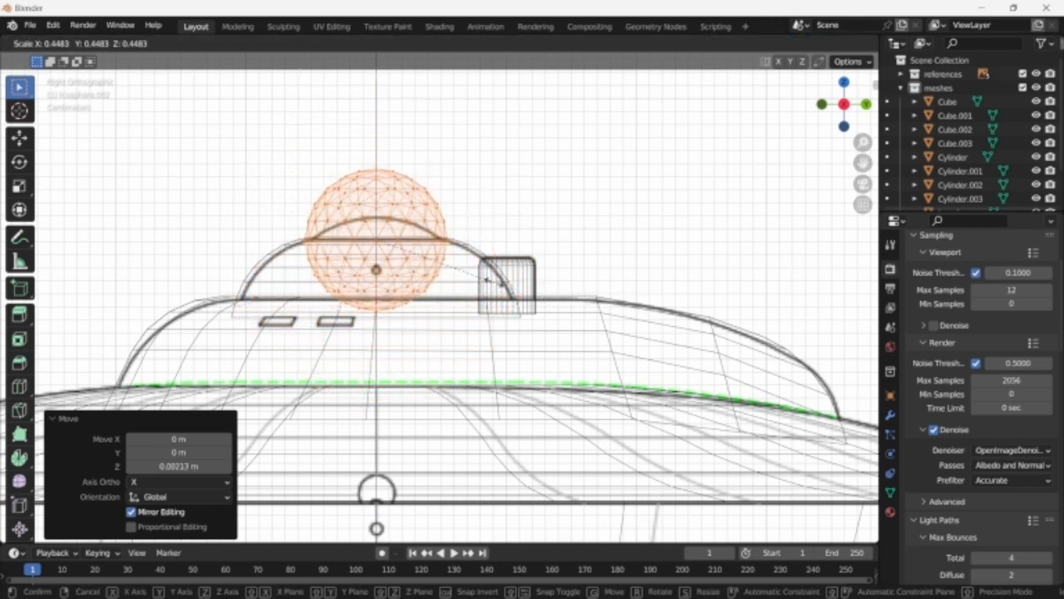
click(499, 281)
key(s)
key(z)
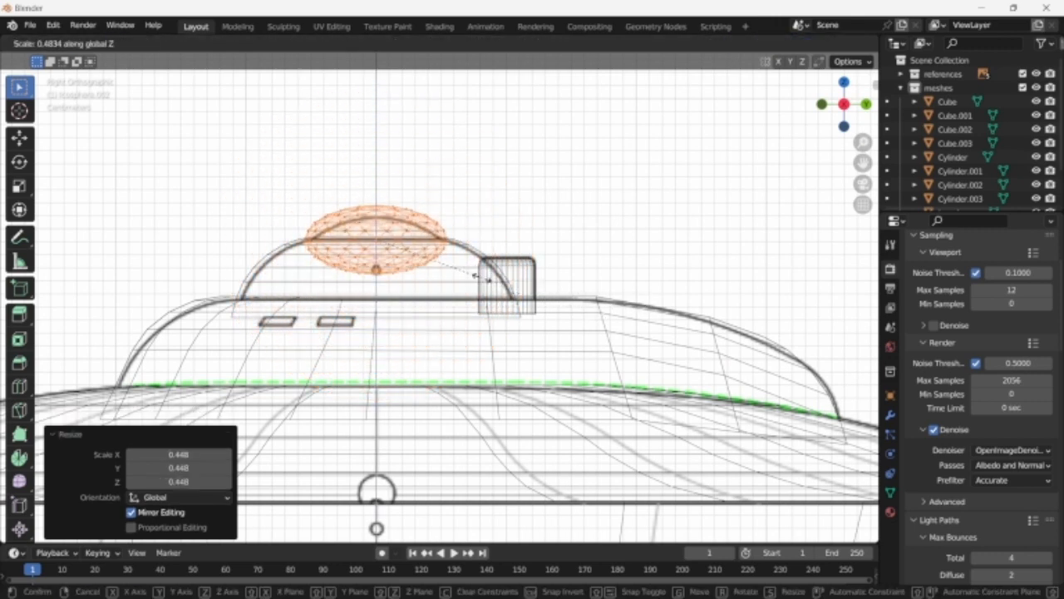
click(489, 281)
- Lower the flattened sphere about 0.012 m along Z and scale its height to about 1.023 to match the dome's arc
key(g)
key(z)
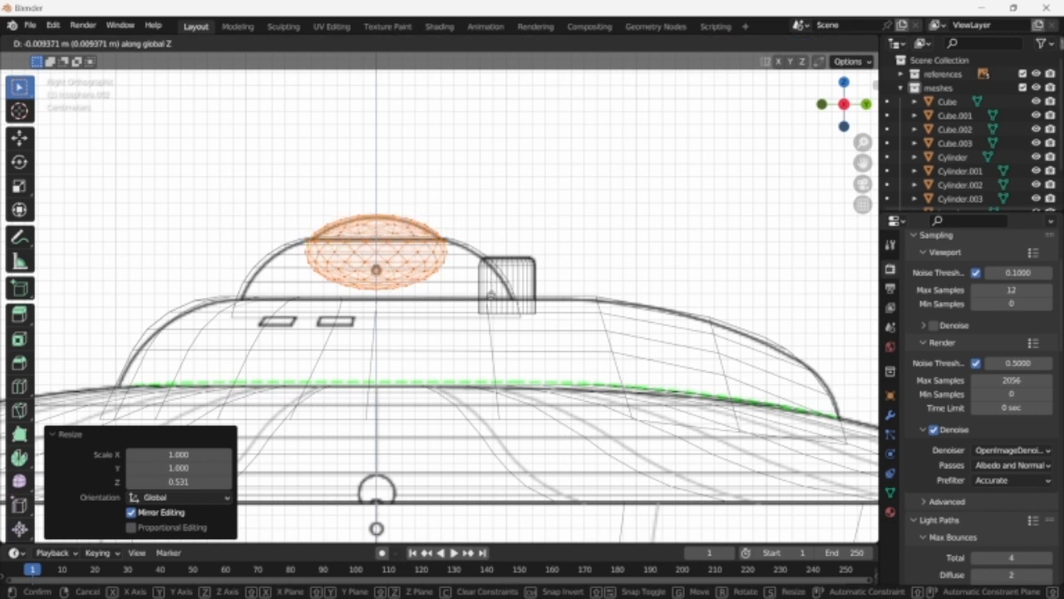
click(493, 298)
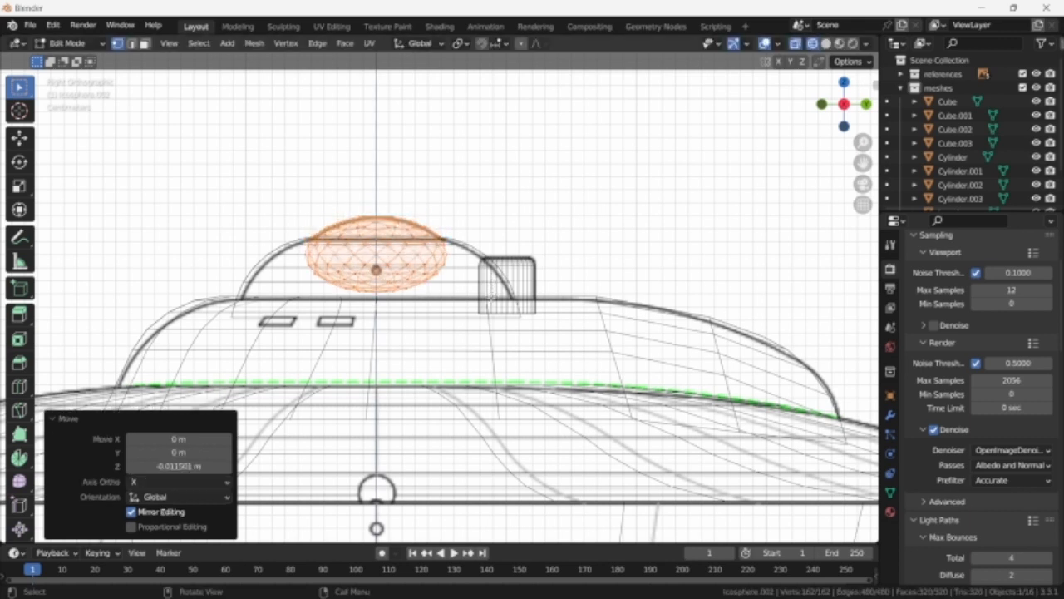
key(s)
key(z)
click(493, 297)
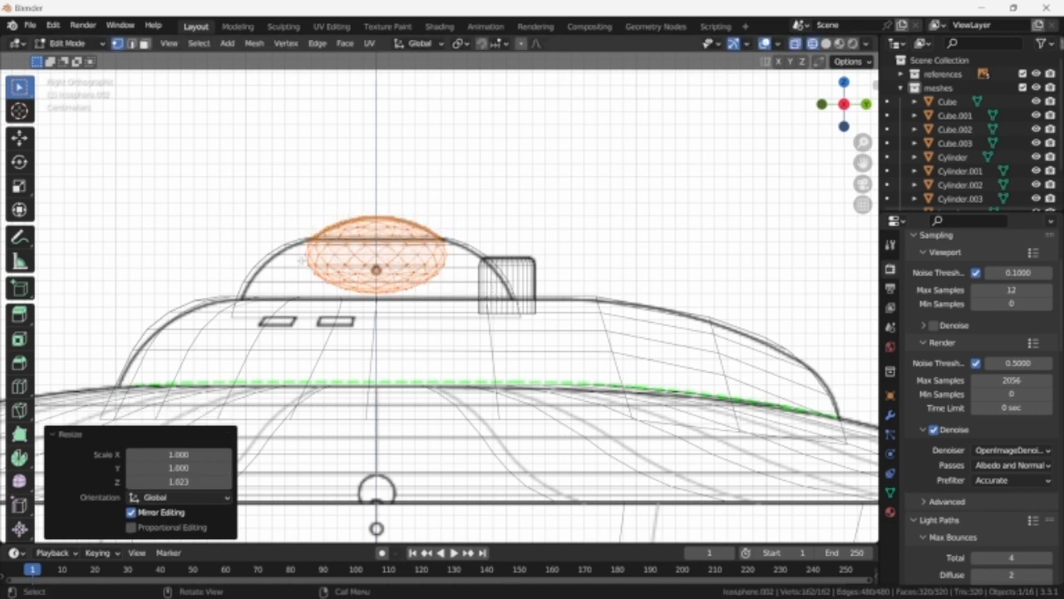
- Delete the lower half of the flattened sphere, leave Edit Mode and return to solid shading
drag(302, 258, 457, 316)
key(x)
click(463, 320)
key(Tab)
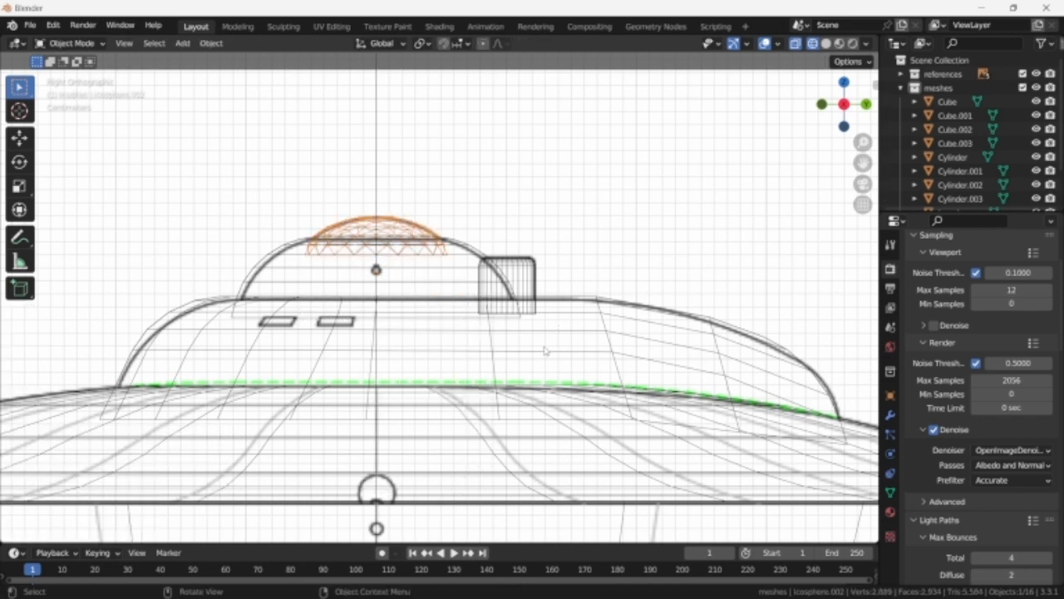
scroll(544, 350, down, 6)
key(shift+z)
scroll(592, 393, down, 2)
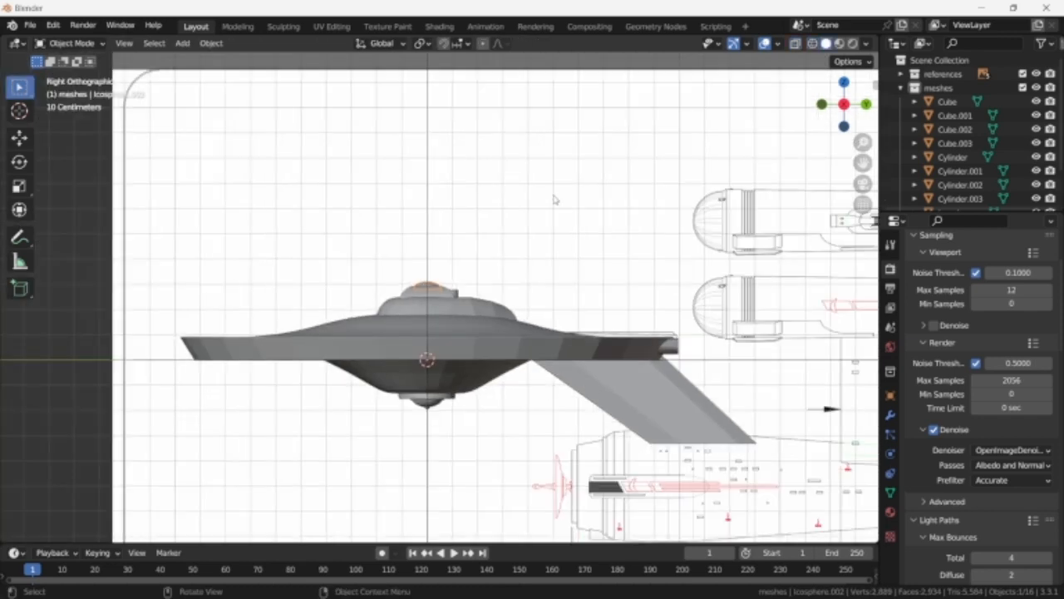
- Try to bevel the slanted corner edges of the square bridge block under the small dome
click(554, 197)
middle_drag(556, 215, 613, 314)
scroll(509, 336, up, 3)
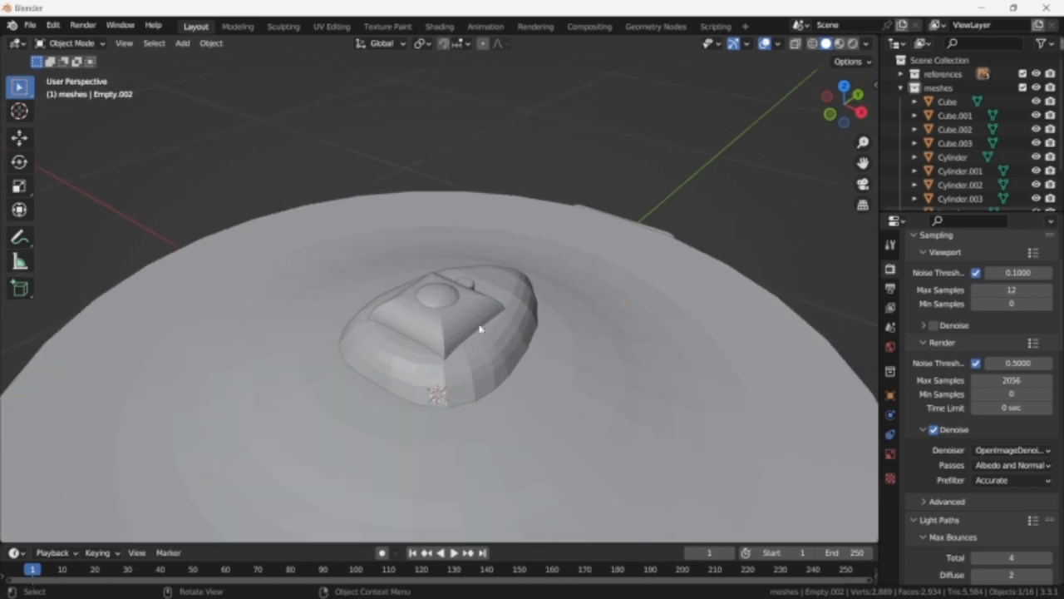
click(474, 325)
key(Tab)
scroll(466, 336, up, 2)
key(2)
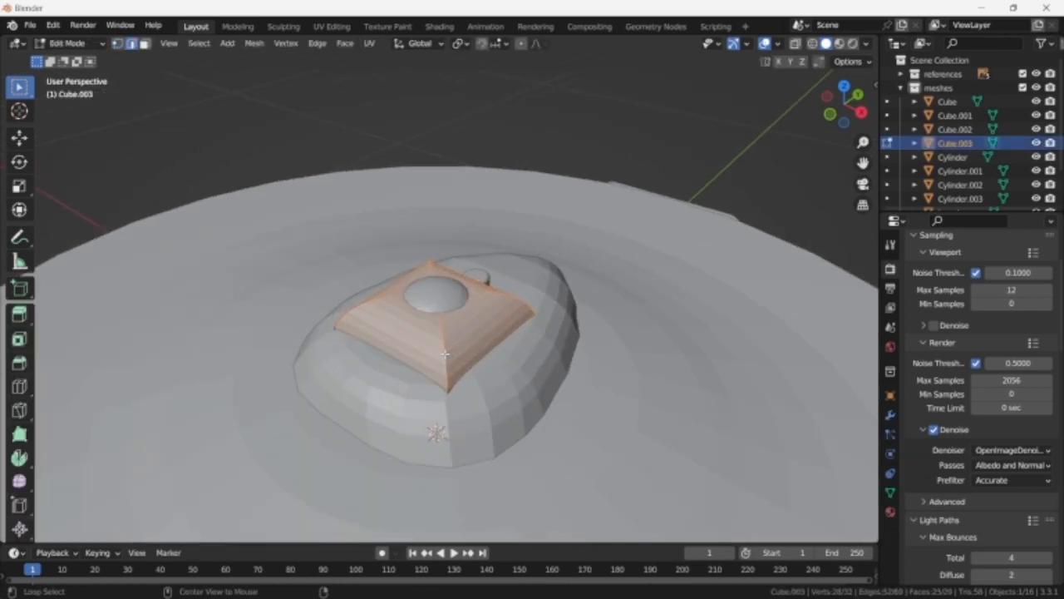
alt+click(495, 307)
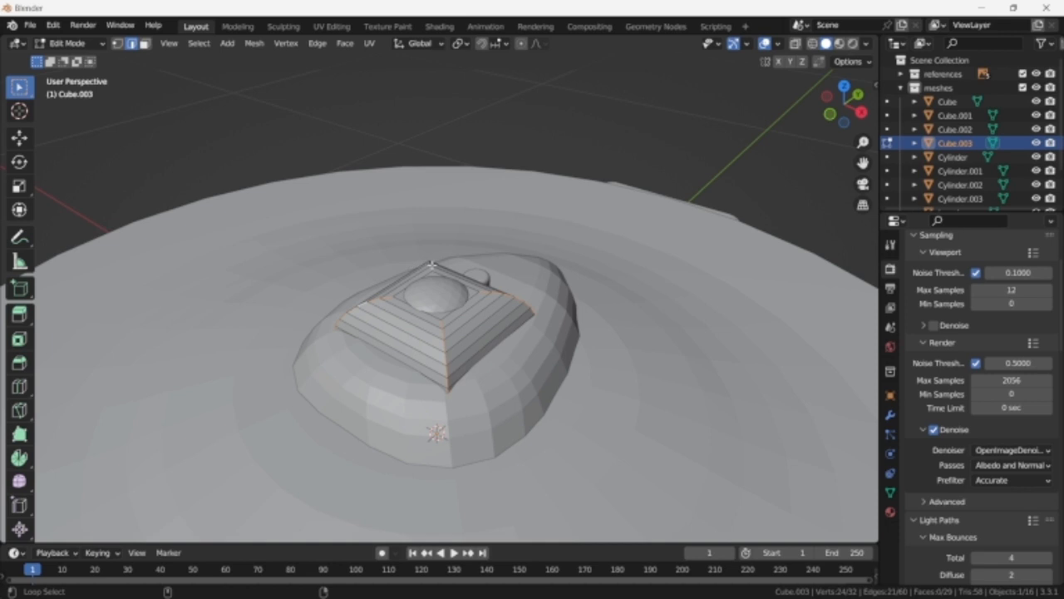
key(ctrl+b)
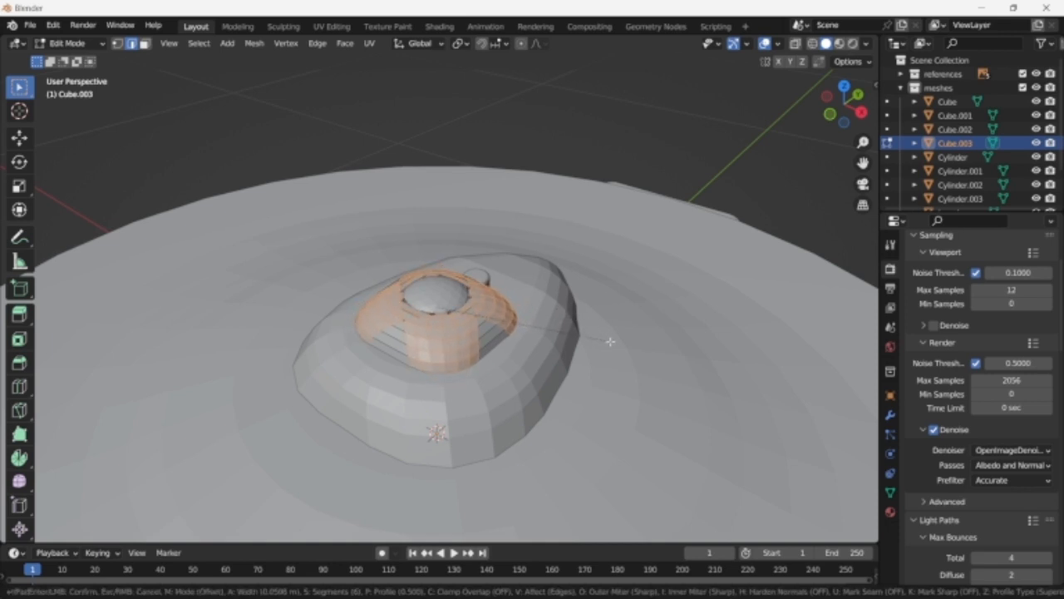
click(514, 335)
key(Tab)
- Delete the square bridge block and show the ship in wireframe from the right side
key(x)
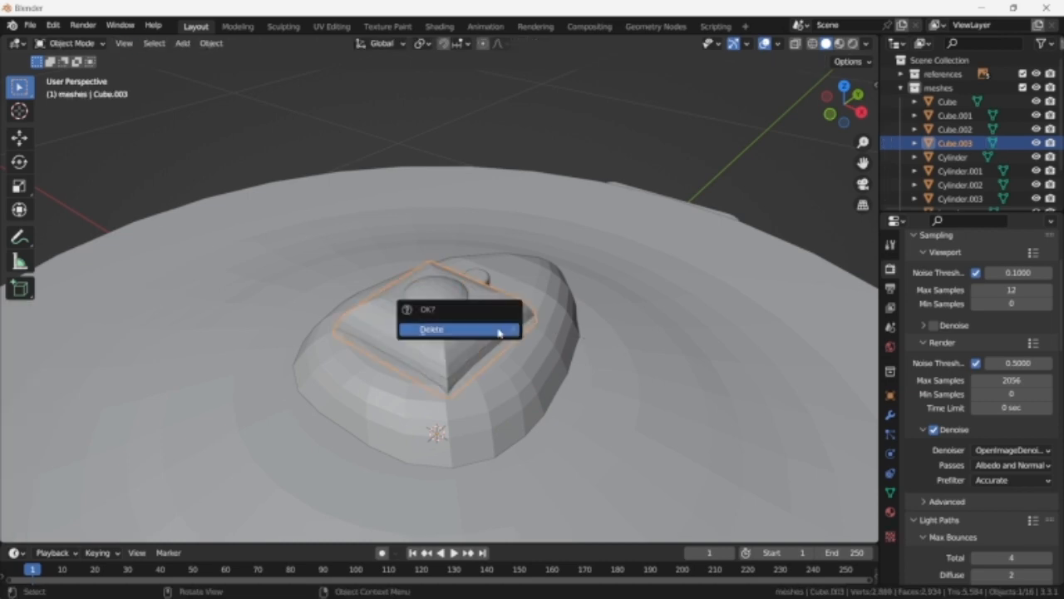
click(502, 332)
key(KP_1)
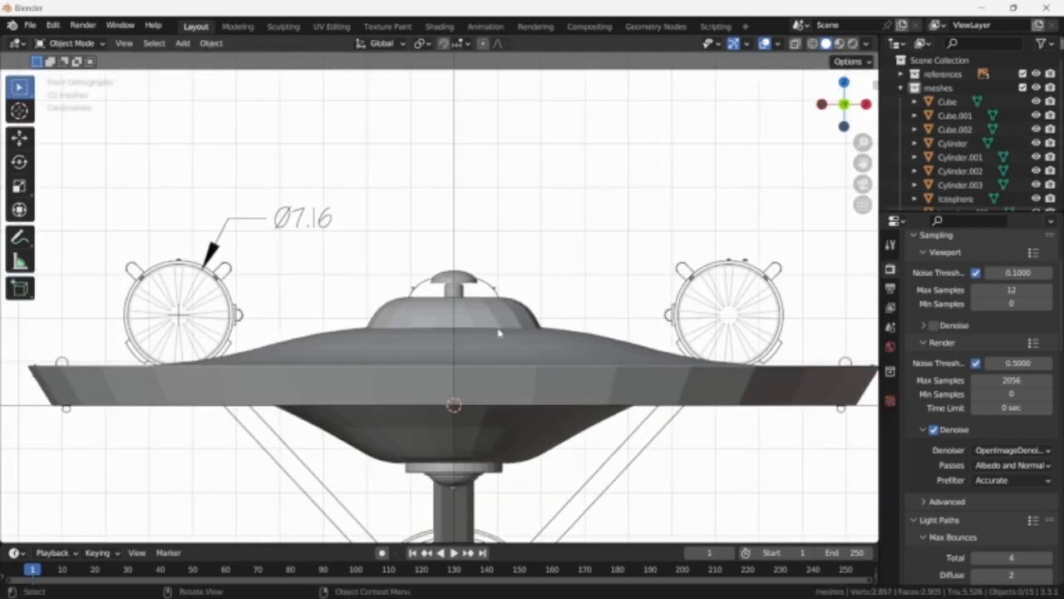
key(shift+z)
key(KP_3)
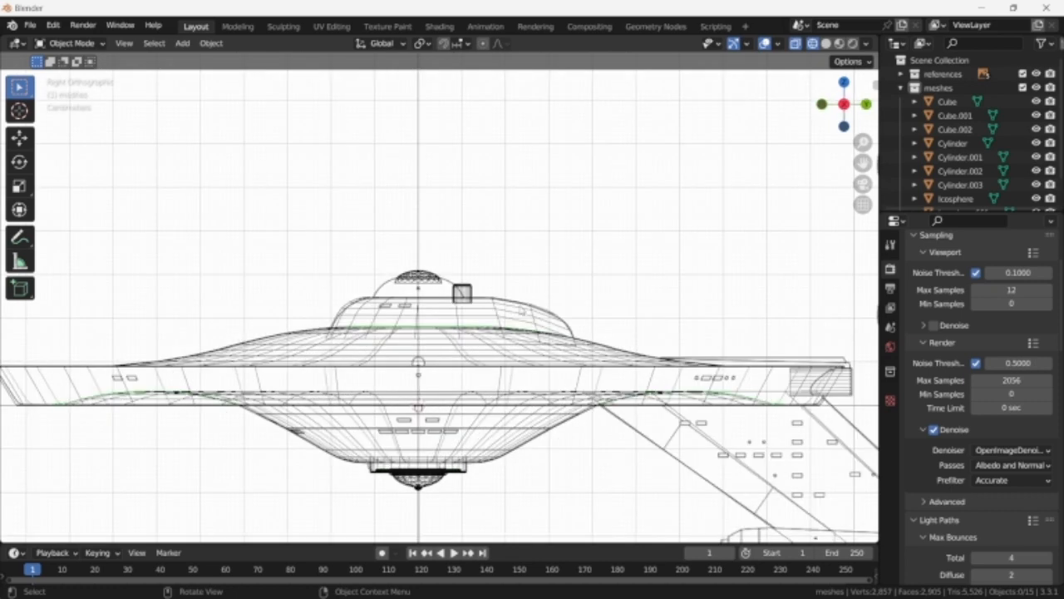
- Add a 32-vertex cylinder with 1 m radius and 2 m depth and shrink it uniformly in Edit Mode to sit within the saucer
key(shift+a)
key(Escape)
key(shift+a)
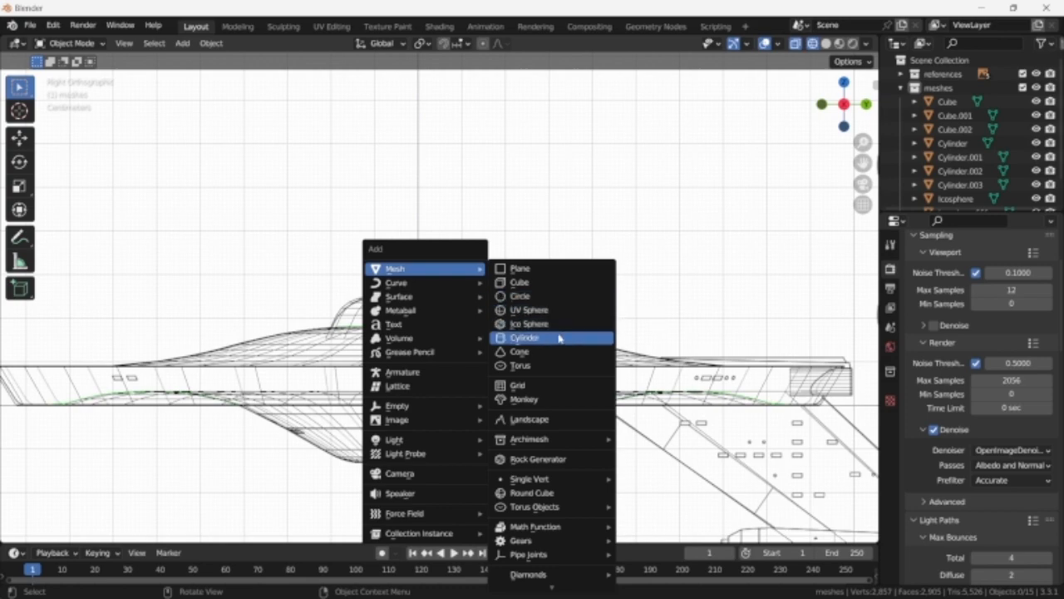
click(524, 338)
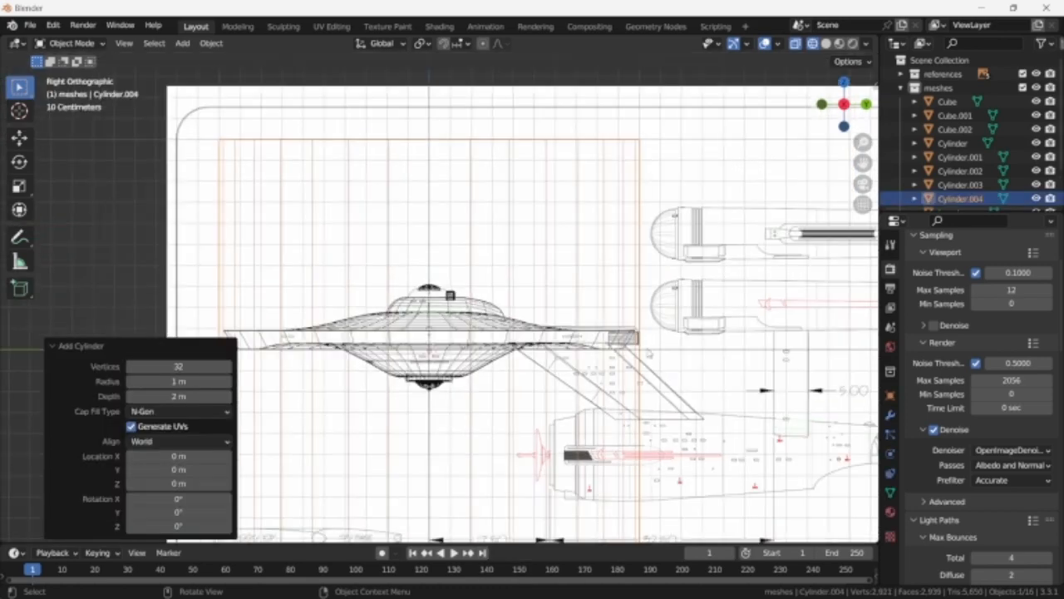
key(Tab)
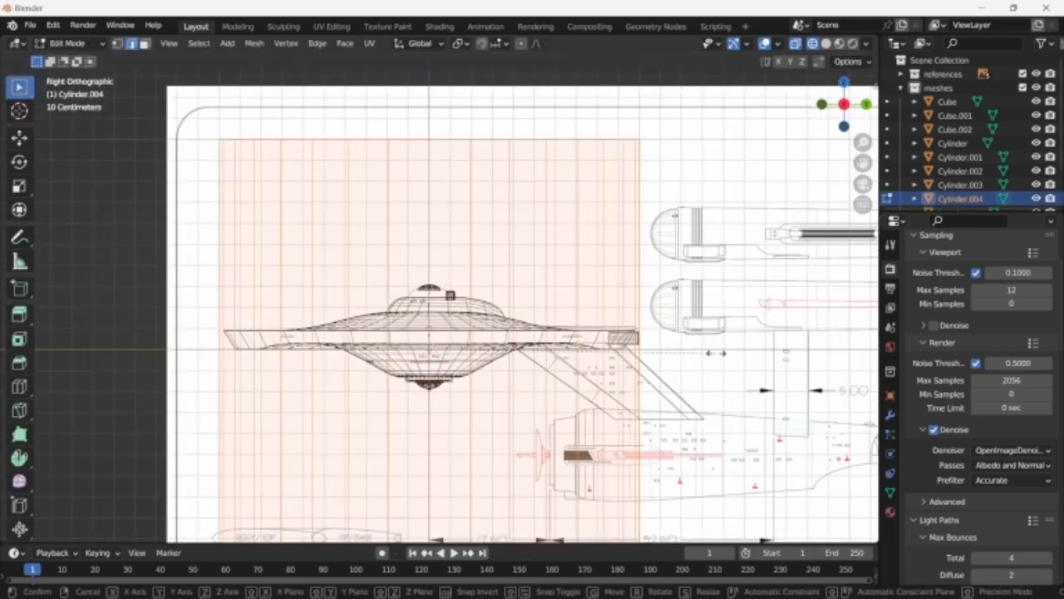
key(s)
click(480, 345)
- Raise the cylinder about 0.391 m along Z above the saucer and scale it to about 0.668 to match the bridge's width
scroll(490, 343, up, 6)
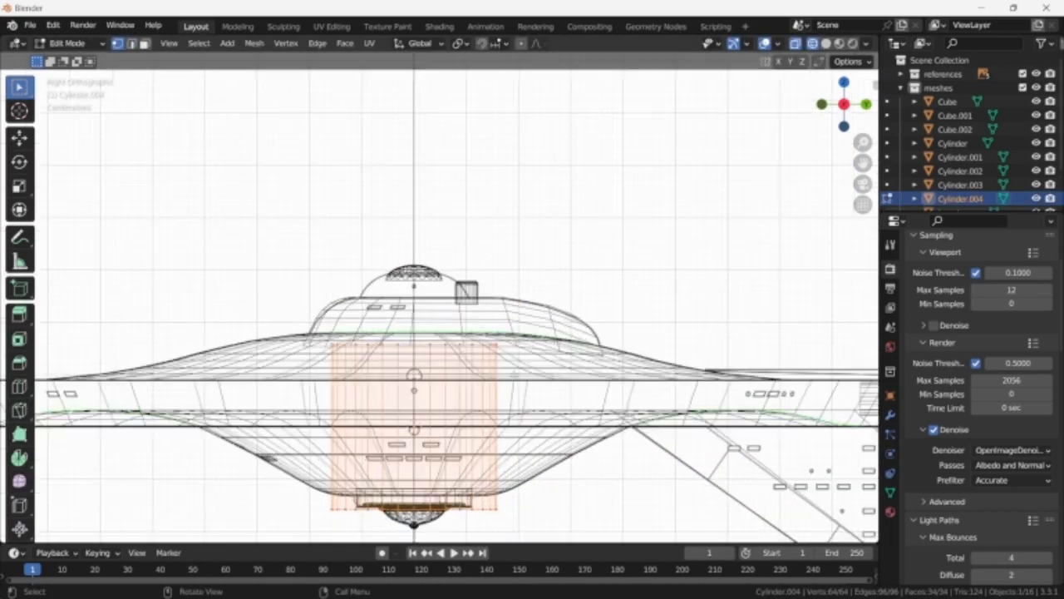
key(g)
key(z)
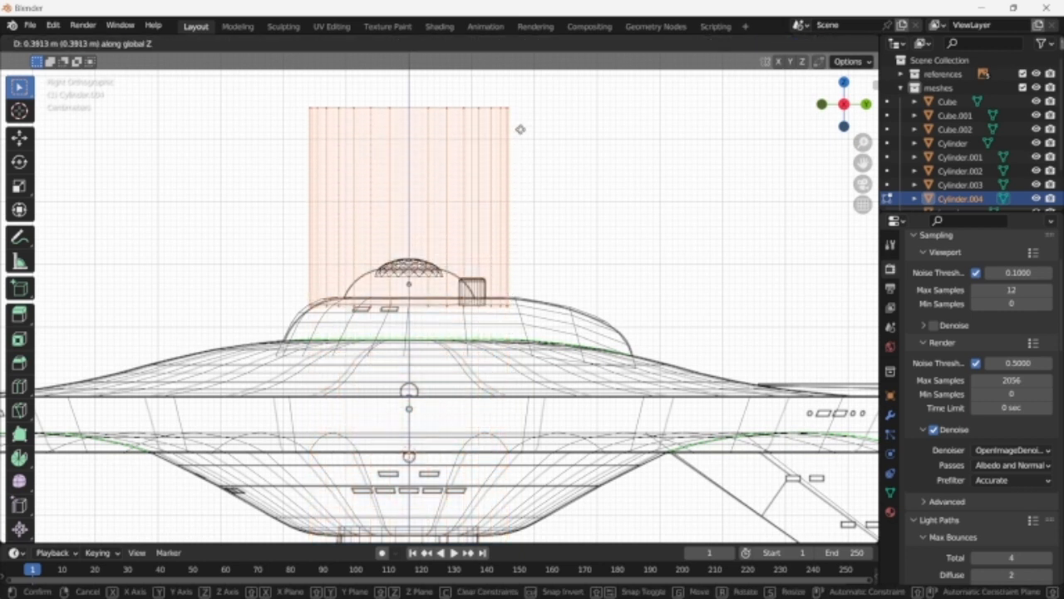
click(521, 128)
key(s)
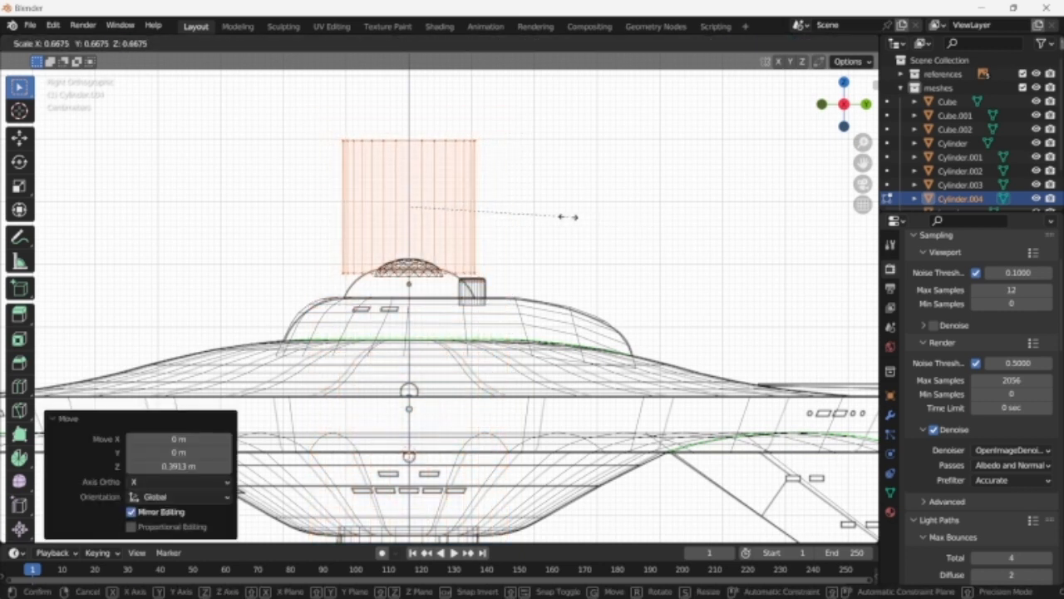
click(566, 220)
- Lower the cylinder about 0.047 m along Z to rest its base on the raised deck
key(g)
key(z)
click(558, 247)
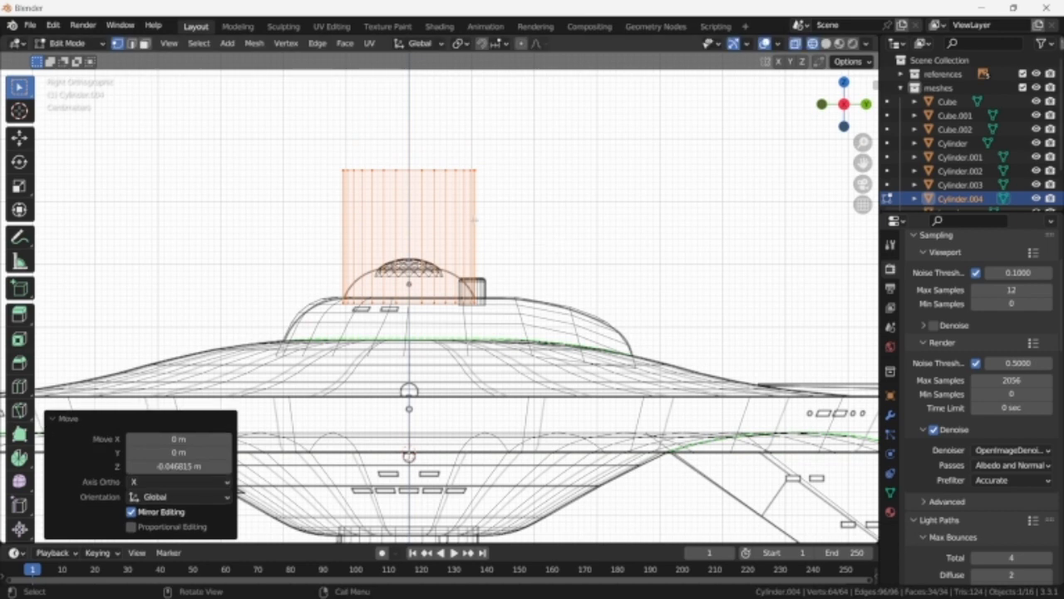
- Scale the cylinder around the saucer's upper dome by 1.022 and move it about 0.002 m upward
scroll(562, 250, up, 3)
key(s)
click(577, 269)
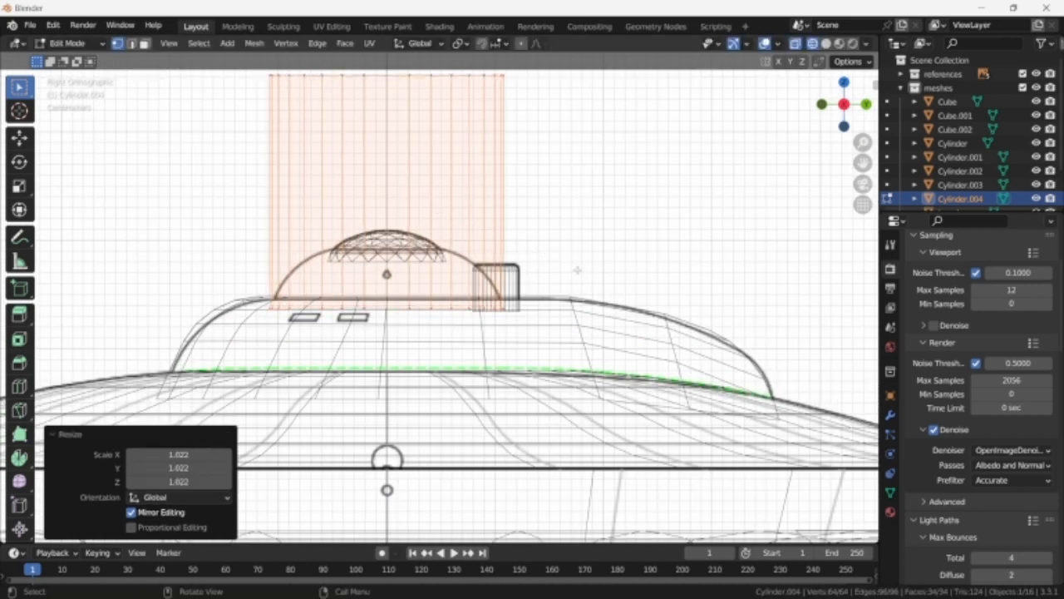
key(g)
key(z)
click(579, 266)
- Lower the cylinder's top vertices by about 0.161 m along Z to the upper dome's shoulder
scroll(582, 267, down, 2)
shift+middle_drag(607, 307, 663, 391)
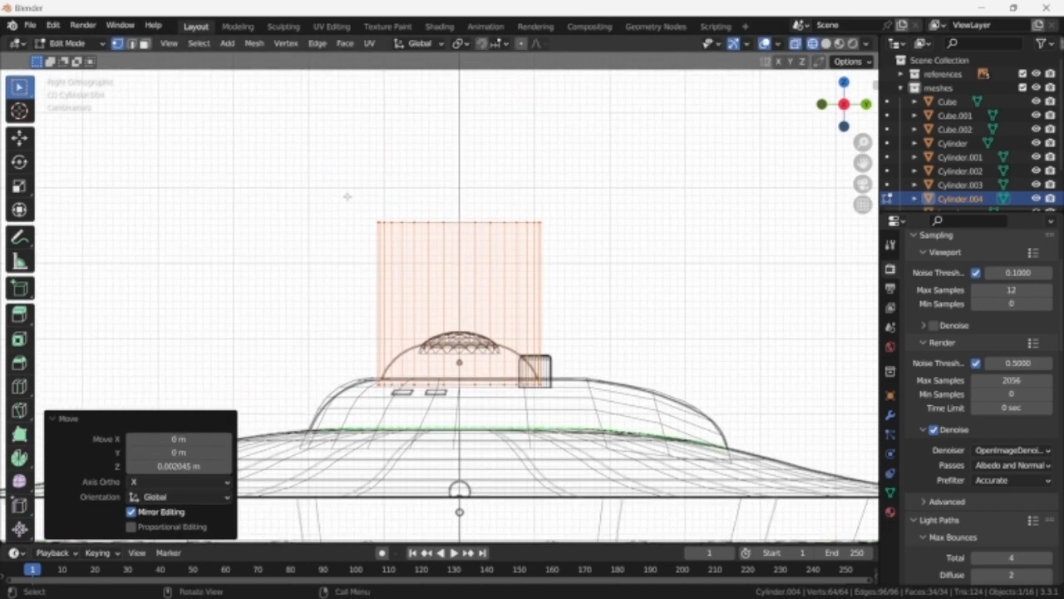
key(g)
key(z)
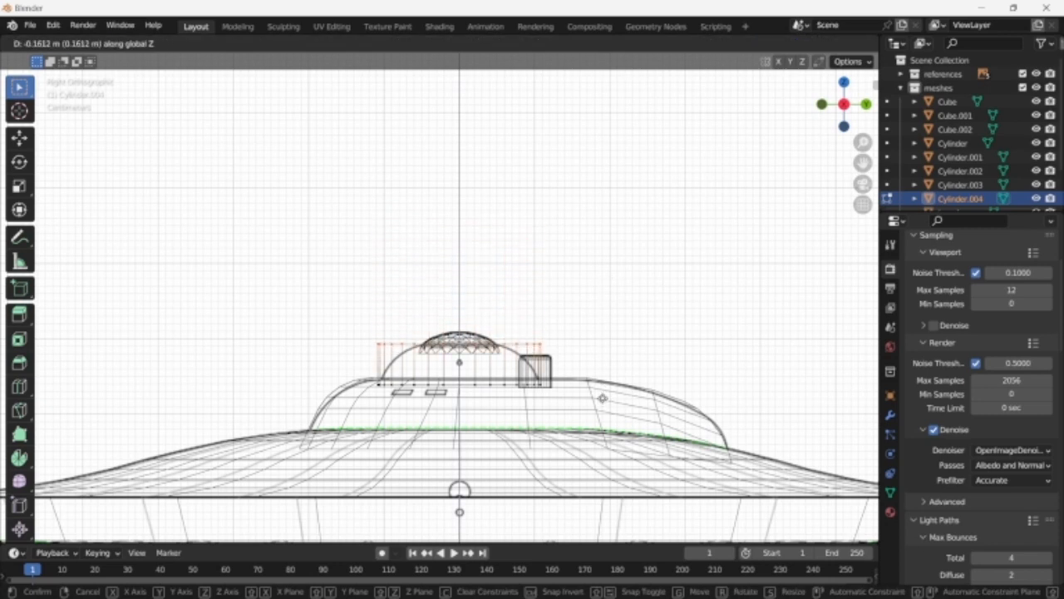
click(603, 398)
- Scale the cylinder's top ring by 0.844 and bevel it with 6 segments, about 0.04 m wide, to match the blueprint's rounded dome profile
scroll(602, 398, up, 3)
key(s)
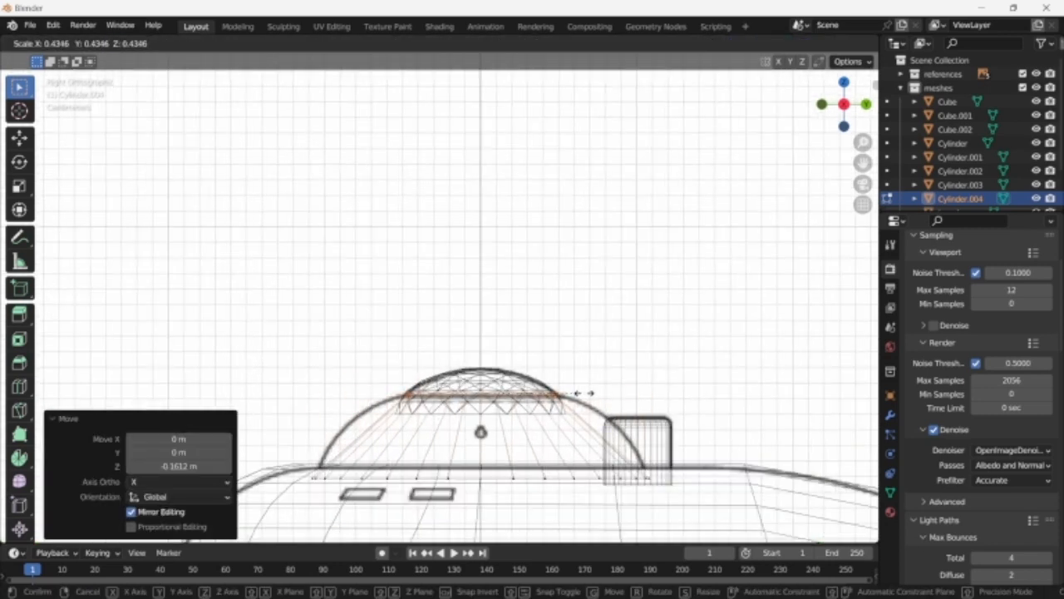
click(677, 395)
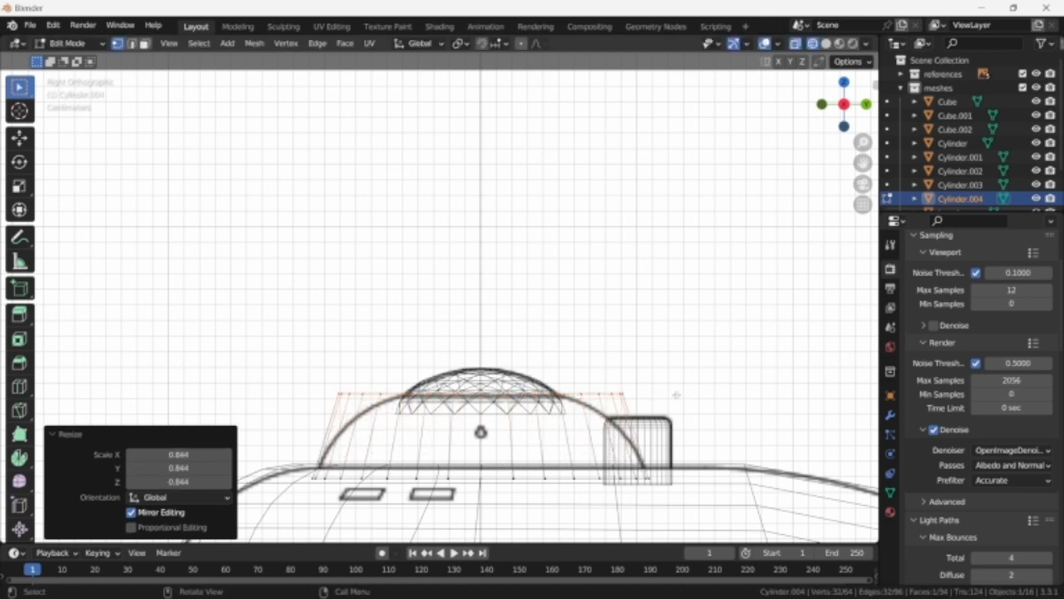
key(ctrl+b)
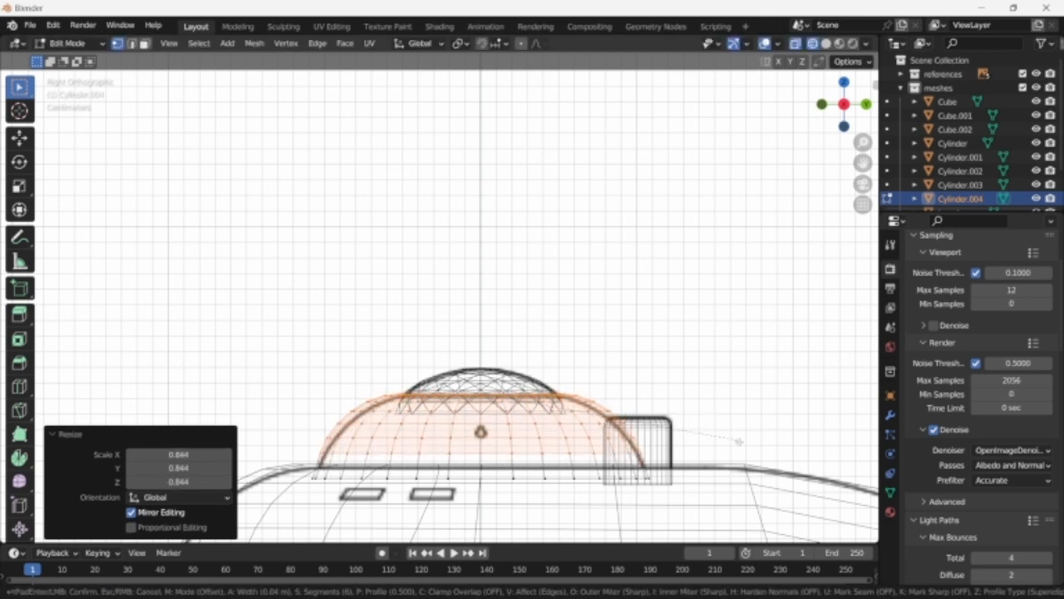
click(740, 444)
key(Tab)
key(shift+z)
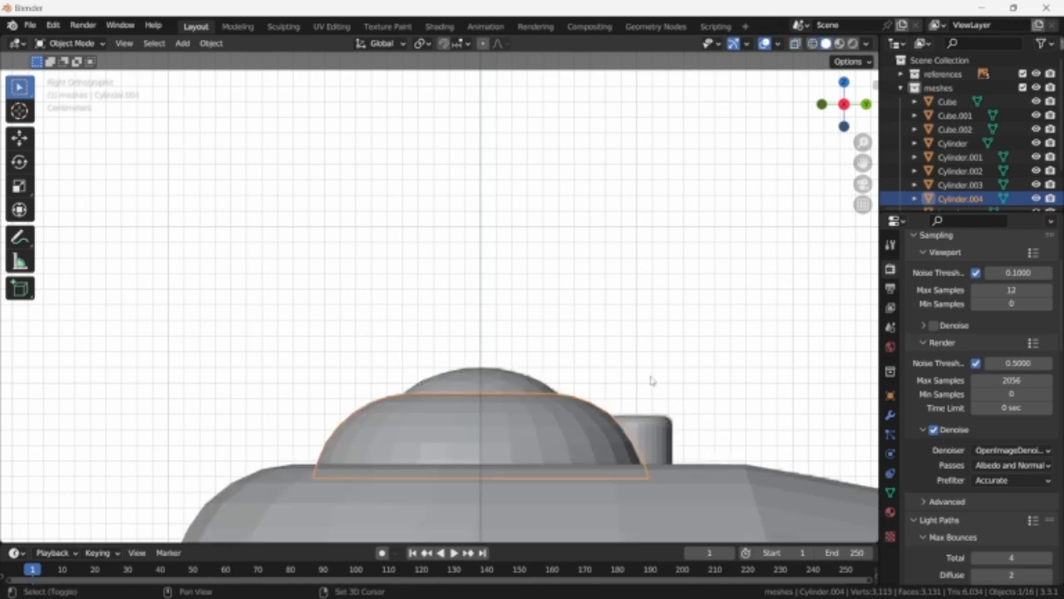
- Examine the finished dome and the bridge block beneath it in perspective
scroll(646, 376, down, 5)
middle_drag(646, 376, 577, 371)
scroll(668, 361, down, 3)
scroll(541, 326, up, 4)
scroll(485, 362, up, 1)
click(579, 368)
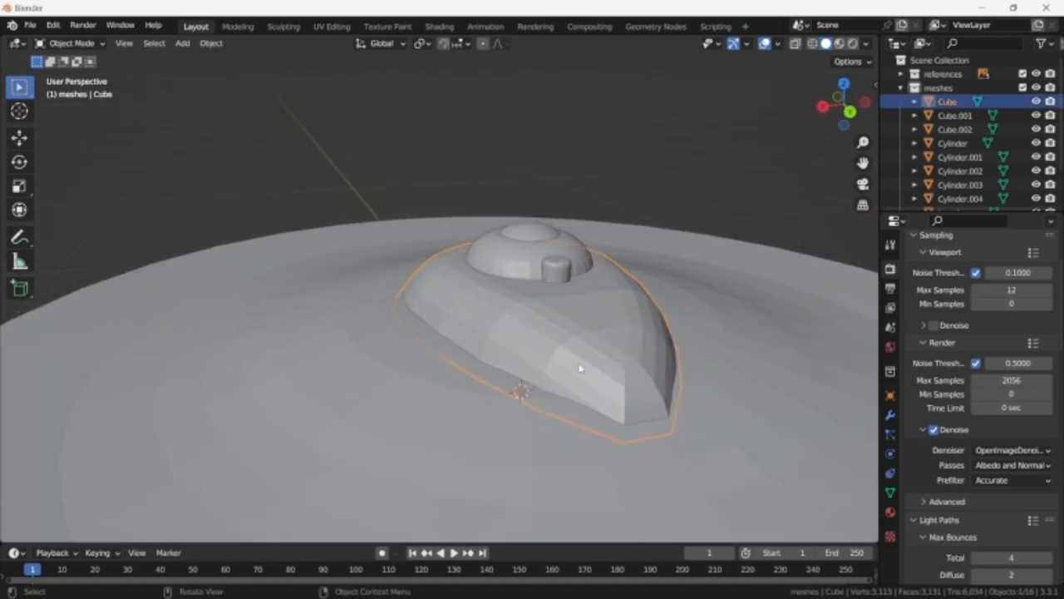
scroll(459, 327, down, 5)
middle_drag(467, 353, 530, 337)
- Add a cube mesh in the wireframe top view and open it for editing
key(KP_3)
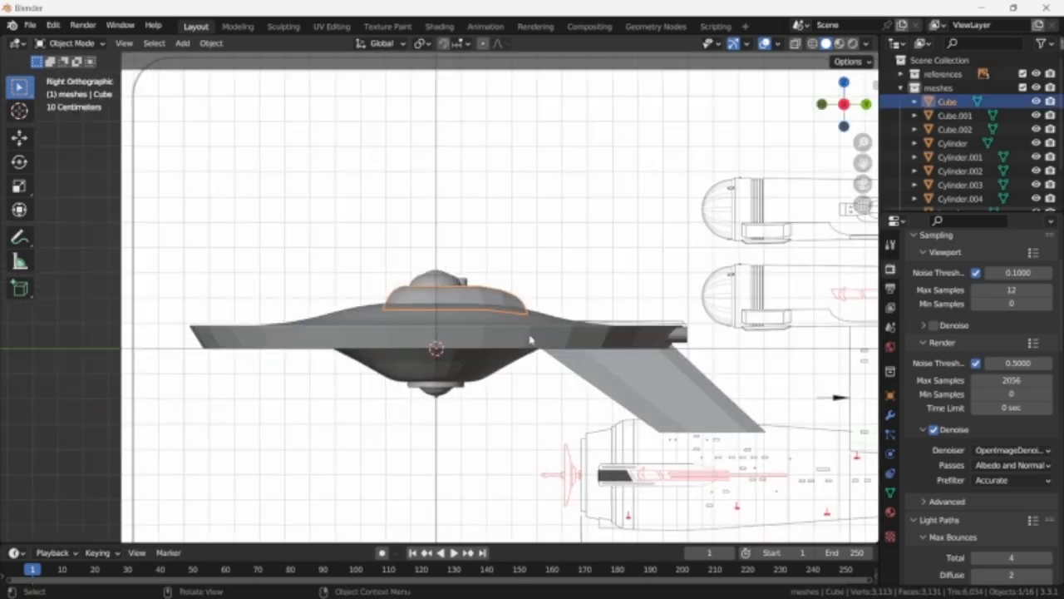
key(shift+z)
shift+middle_drag(669, 350, 542, 256)
scroll(534, 274, up, 2)
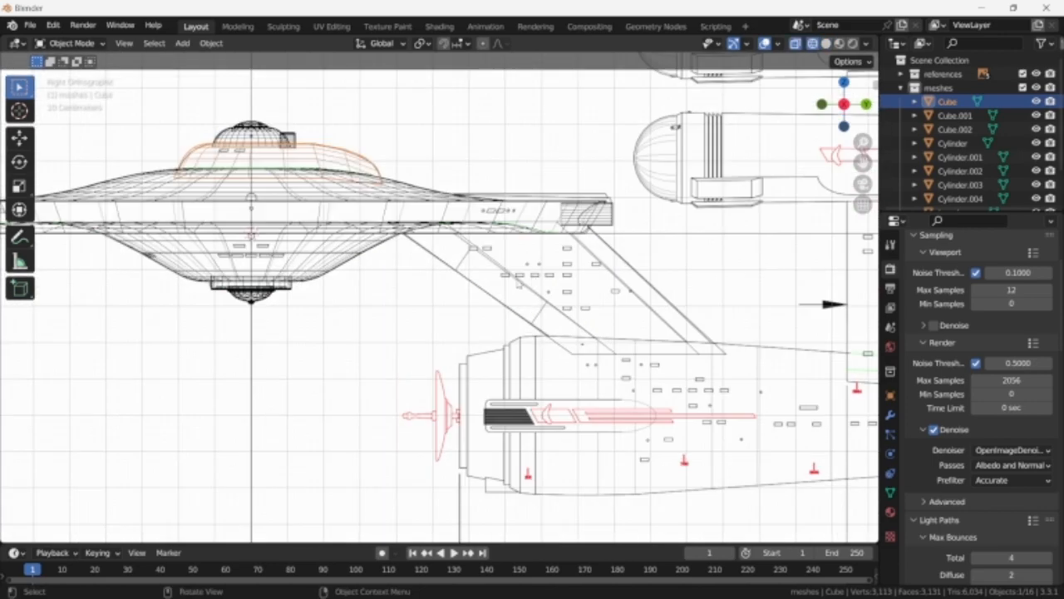
key(KP_7)
scroll(514, 348, up, 10)
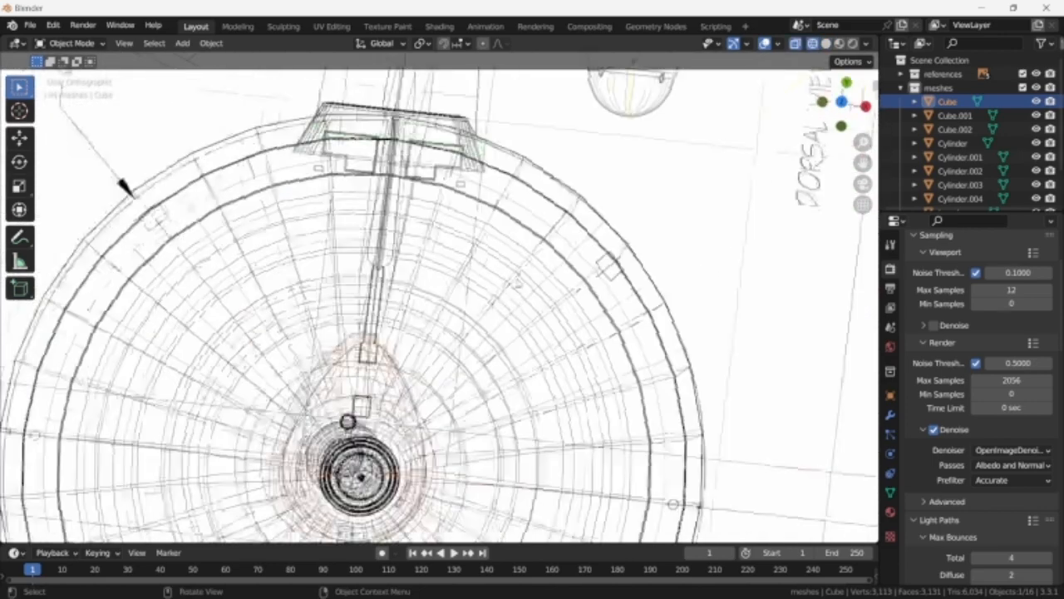
scroll(514, 348, down, 4)
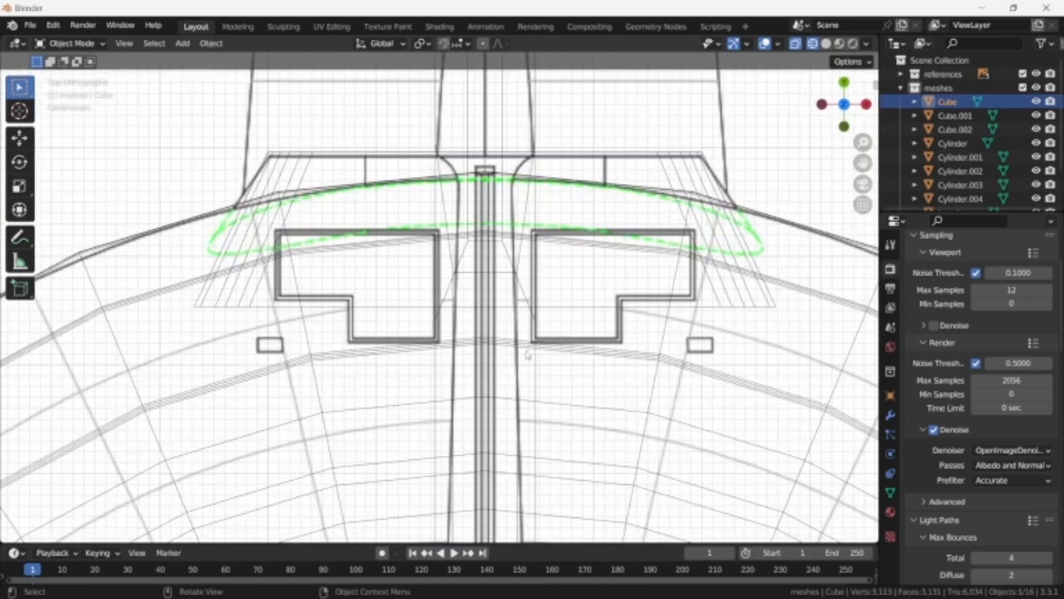
key(shift+a)
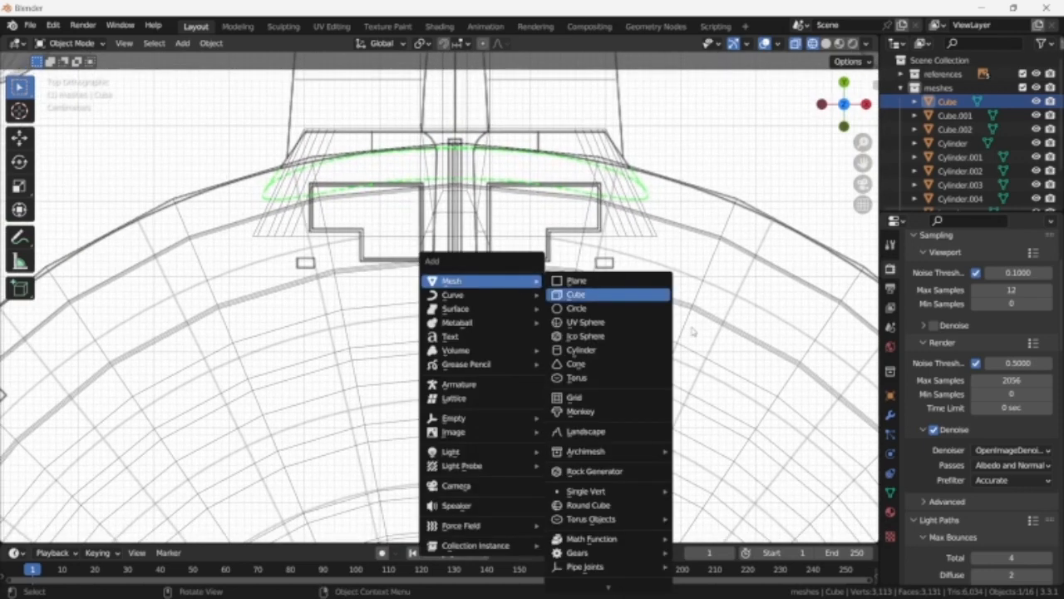
click(627, 296)
scroll(628, 299, down, 3)
key(Tab)
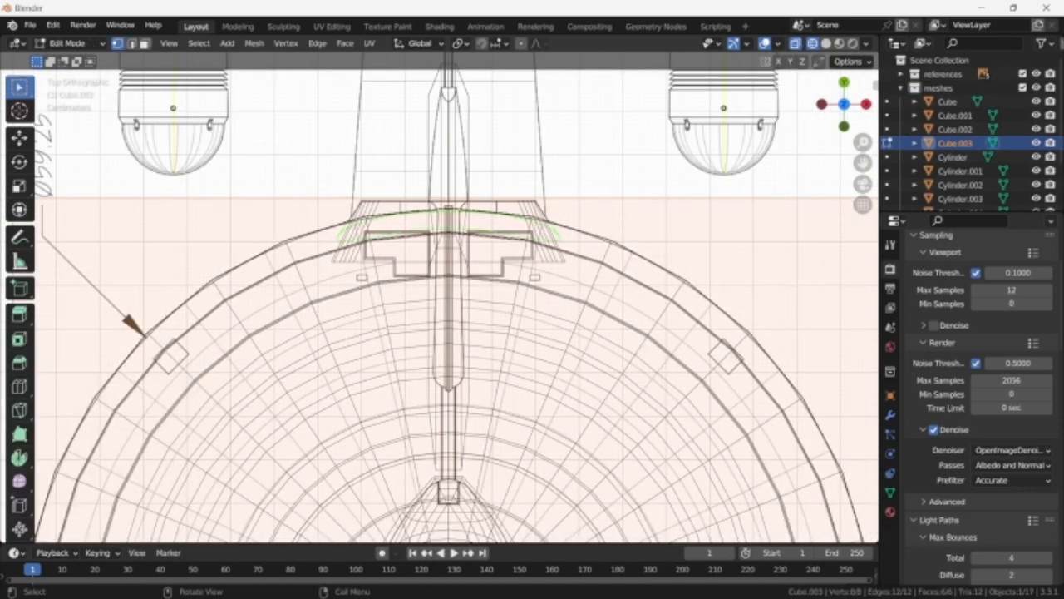
- Scale the new cube by 0.288, move it about 0.707 m along Y, and scale it again by 0.166 over the saucer's spine
key(s)
click(478, 522)
key(g)
key(y)
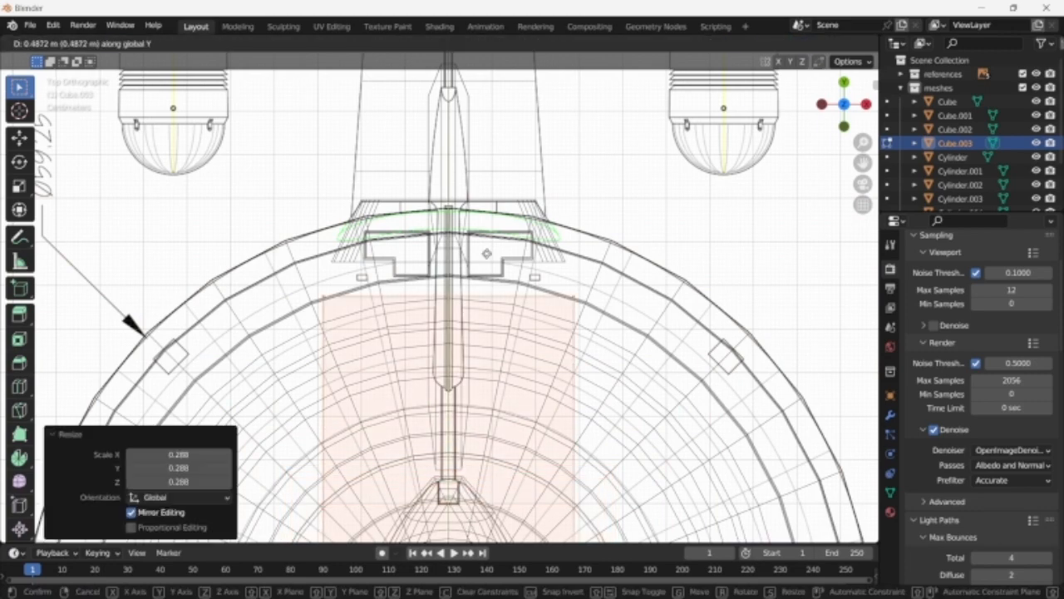
click(540, 210)
key(s)
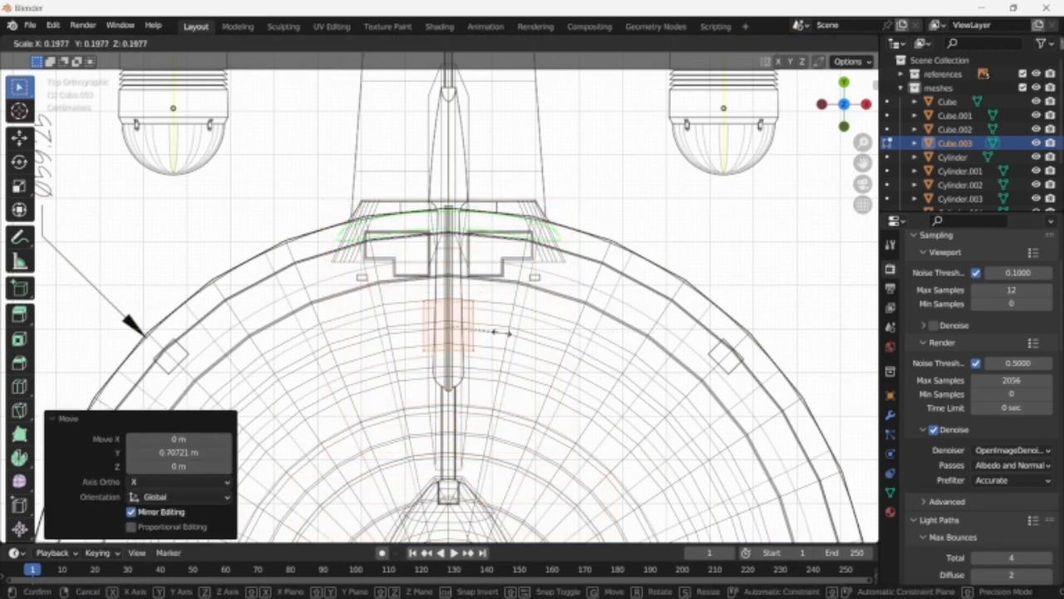
click(494, 332)
- Scale the cube by 0.780 to the spine's width and move it about -0.105 m along Y to the spine's rounded end
scroll(515, 316, up, 5)
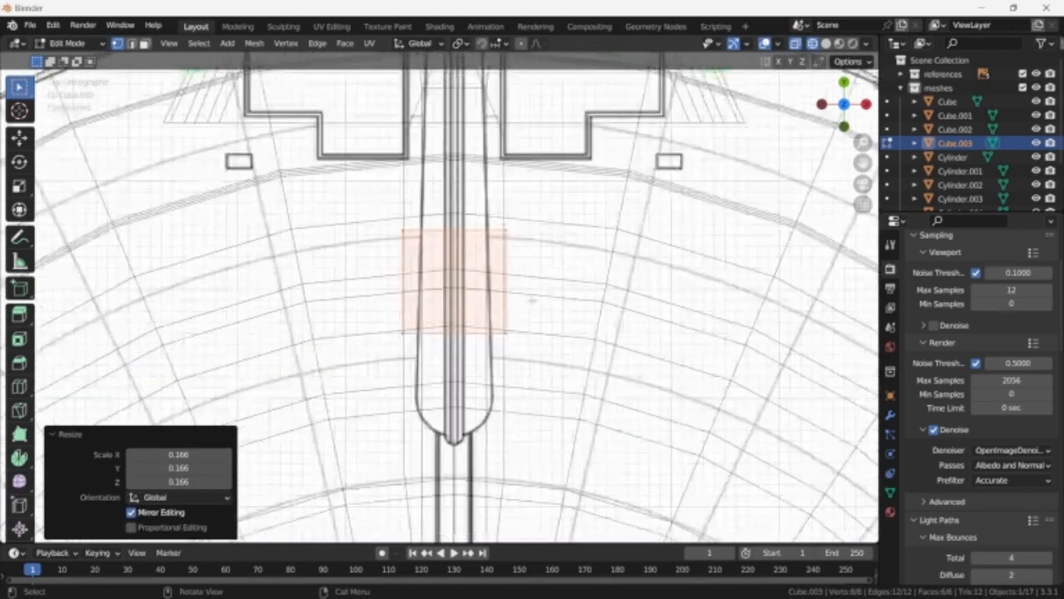
key(s)
click(590, 302)
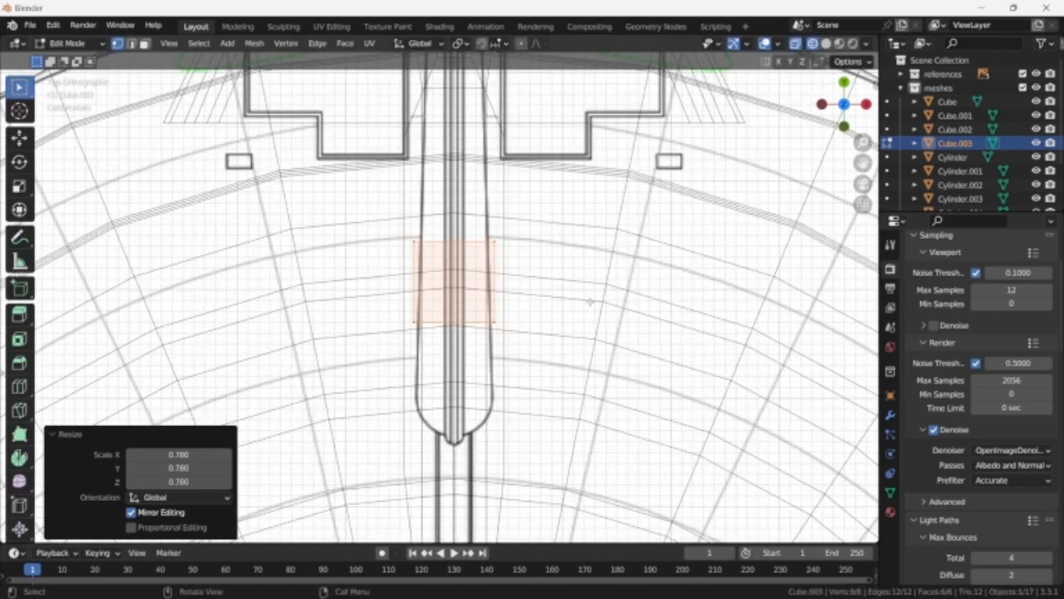
key(g)
key(y)
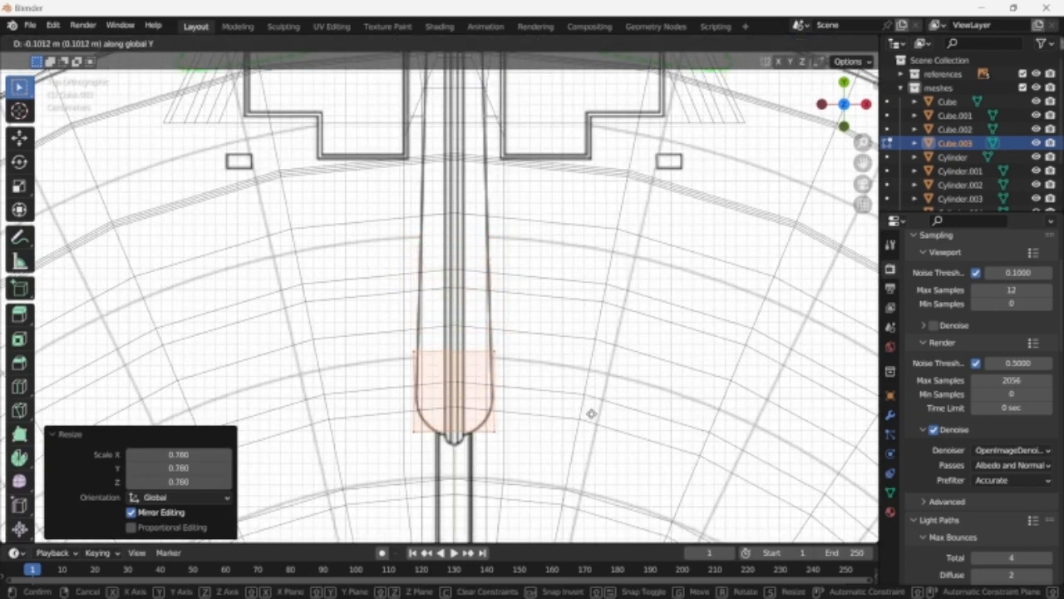
click(591, 415)
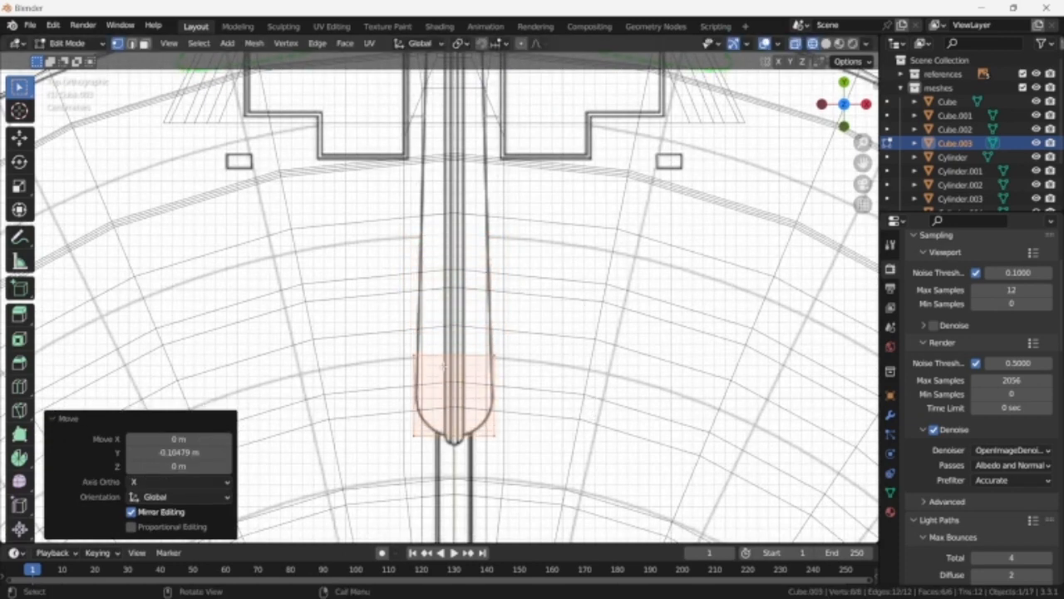
- Cut one centred edge loop across the cube and move its rear end about 0.351 m along Y to the saucer's rear edge
key(ctrl+r)
click(500, 396)
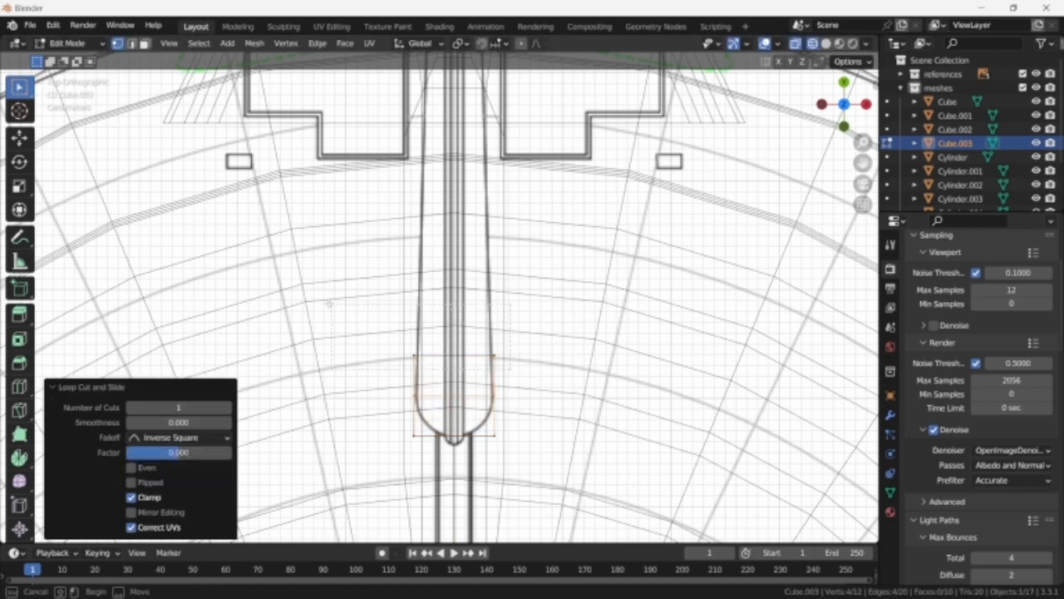
scroll(494, 403, down, 5)
scroll(494, 403, up, 2)
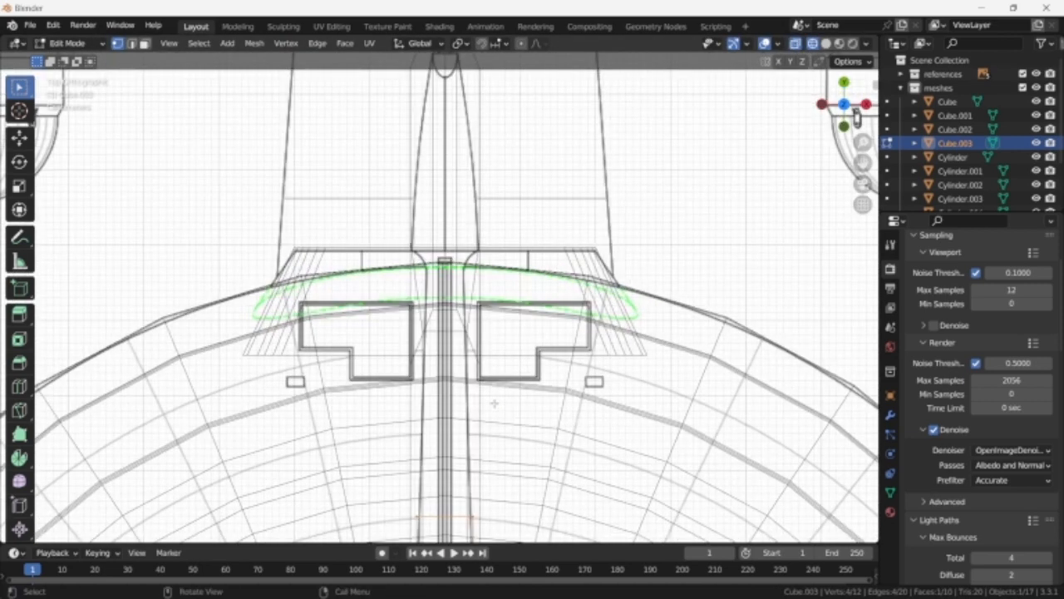
key(g)
key(y)
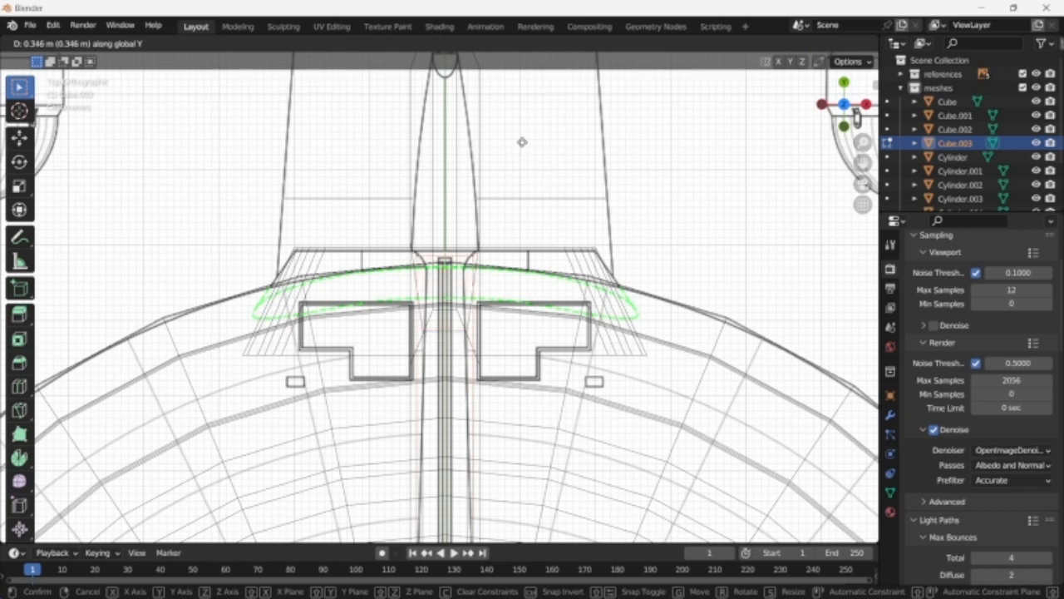
click(524, 139)
key(shift+z)
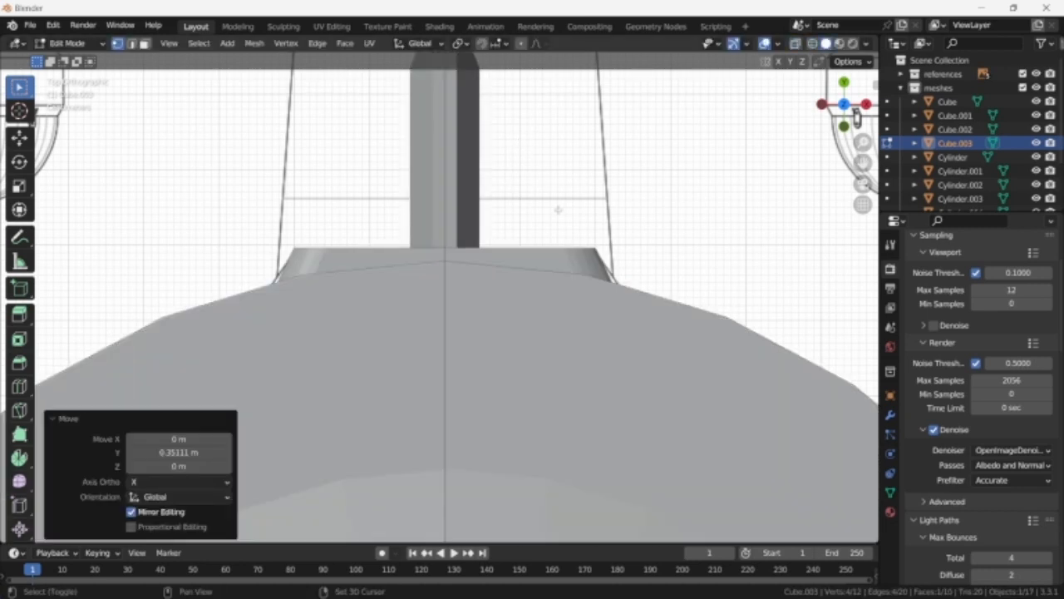
- Widen the block's rear end along X by a factor of about 1.09 to match the blueprint's spine
key(shift+z)
key(s)
key(x)
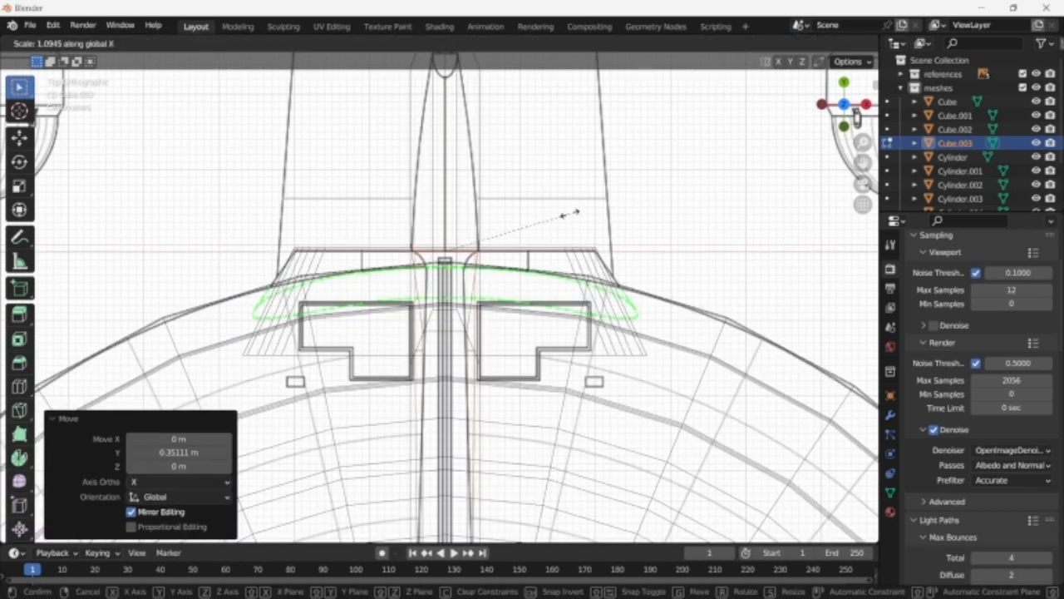
click(573, 215)
- Raise the entire spine block about 0.061 m along Z in the right side view to the blueprint's rear top edge
key(Tab)
middle_drag(572, 215, 526, 456)
key(KP_3)
scroll(525, 457, up, 3)
key(g)
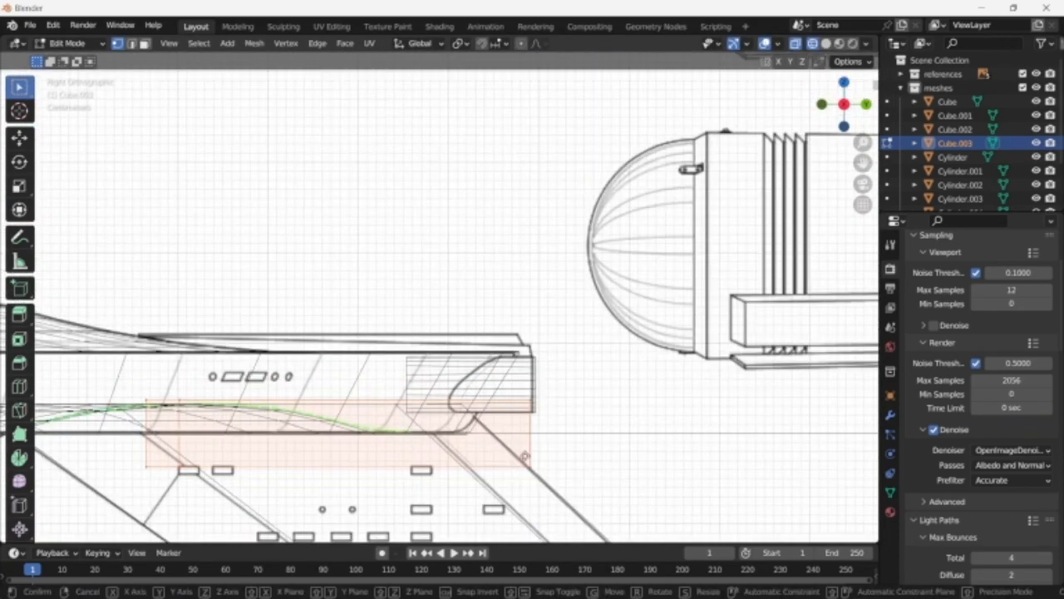
key(z)
click(529, 402)
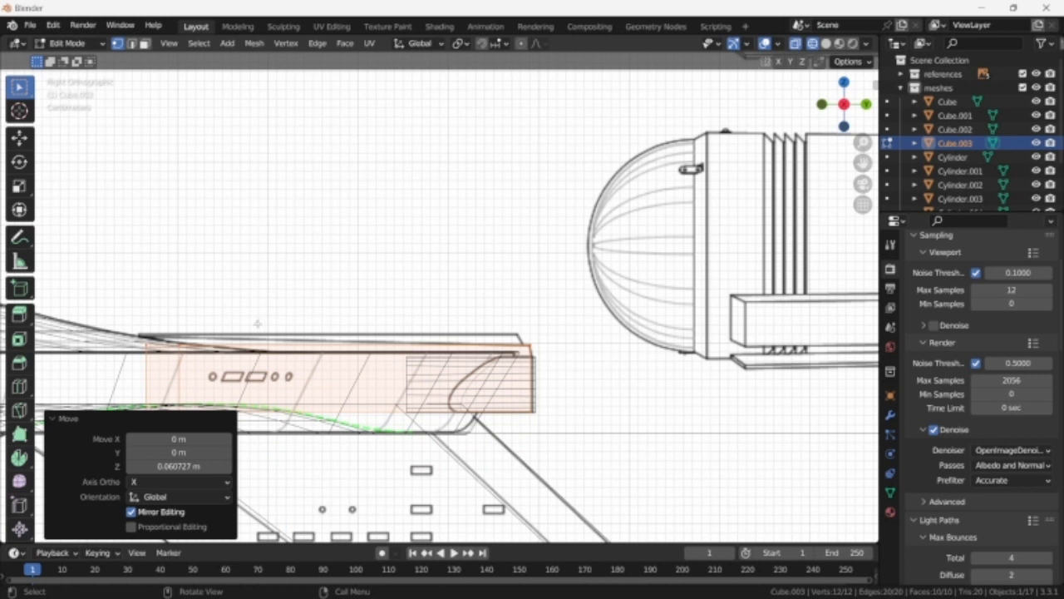
- Rotate the entire spine block by 2.08° and raise it about 0.01 m to follow the sloping top line
key(alt+a)
key(a)
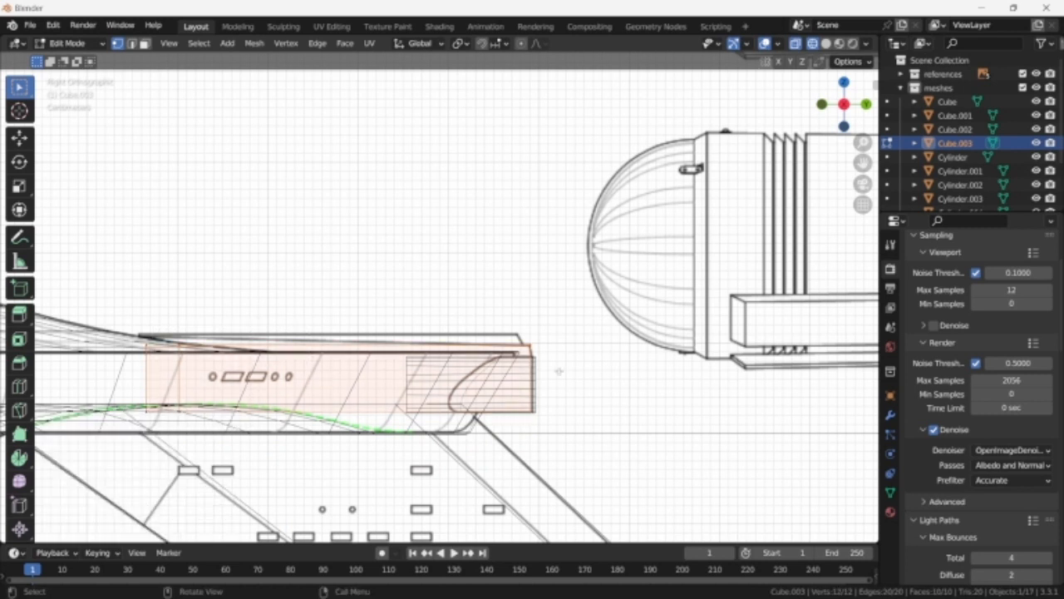
key(r)
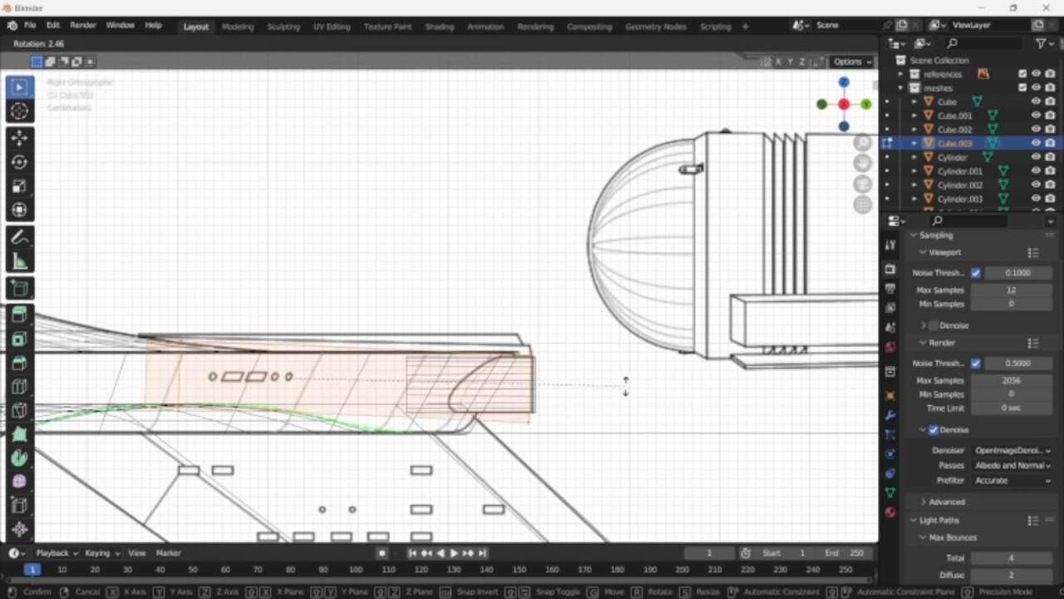
click(627, 384)
key(g)
key(z)
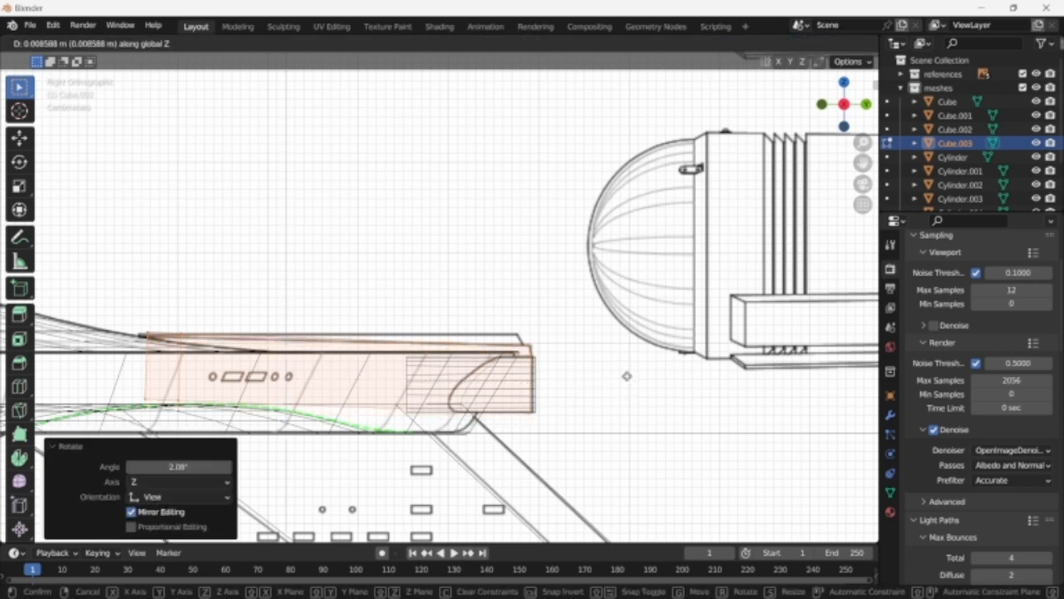
click(627, 376)
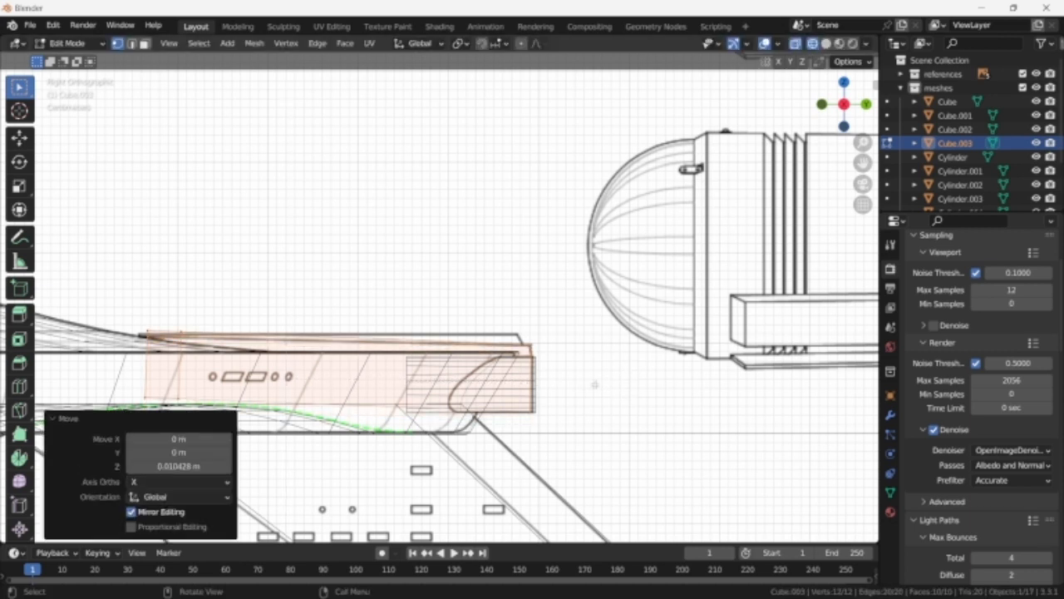
- Slide the spine block's bottom vertices upward by a factor of about 0.41 and delete its bottom faces
click(143, 455)
key(shift+v)
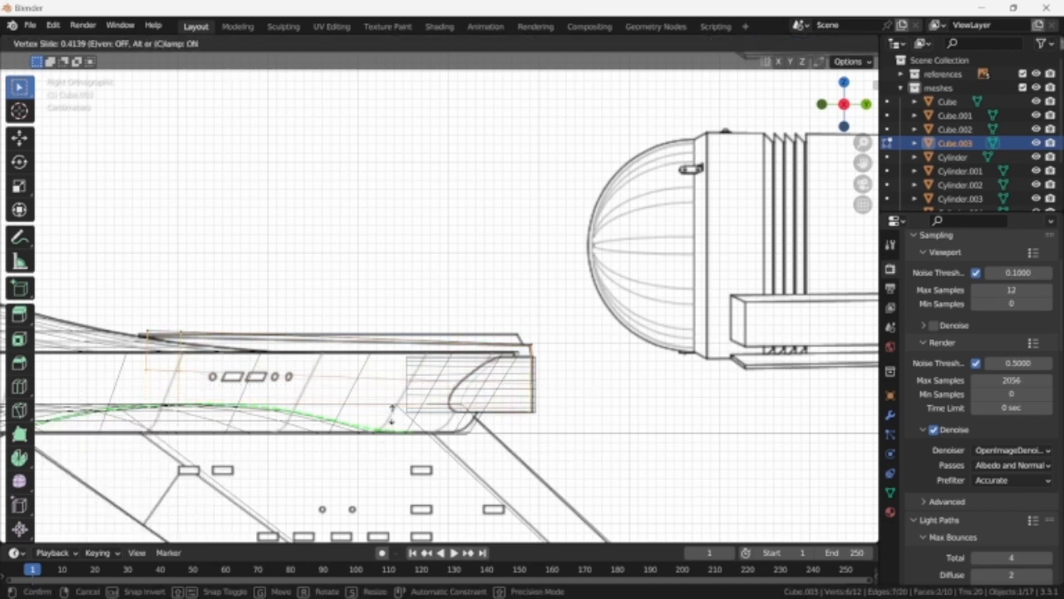
click(393, 414)
key(x)
key(f)
mouse_move(392, 414)
middle_down()
mouse_move(460, 403)
mouse_move(490, 418)
middle_up()
key(shift+z)
- Add an edge loop near the spine block's rear end at slide factor 0.83 and narrow it along X by about 0.59
key(KP_7)
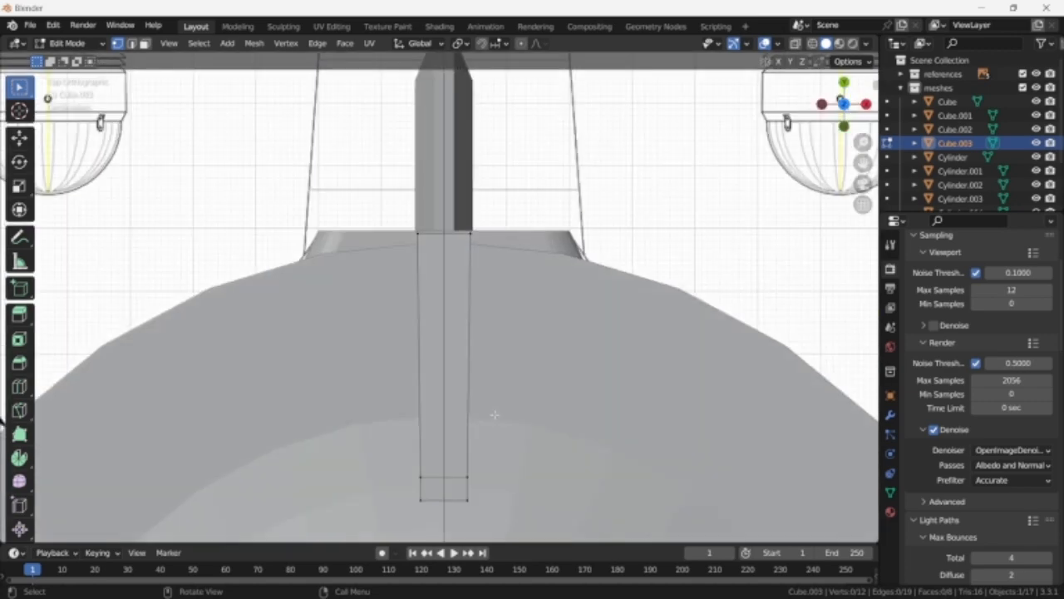
key(shift+z)
scroll(497, 399, up, 4)
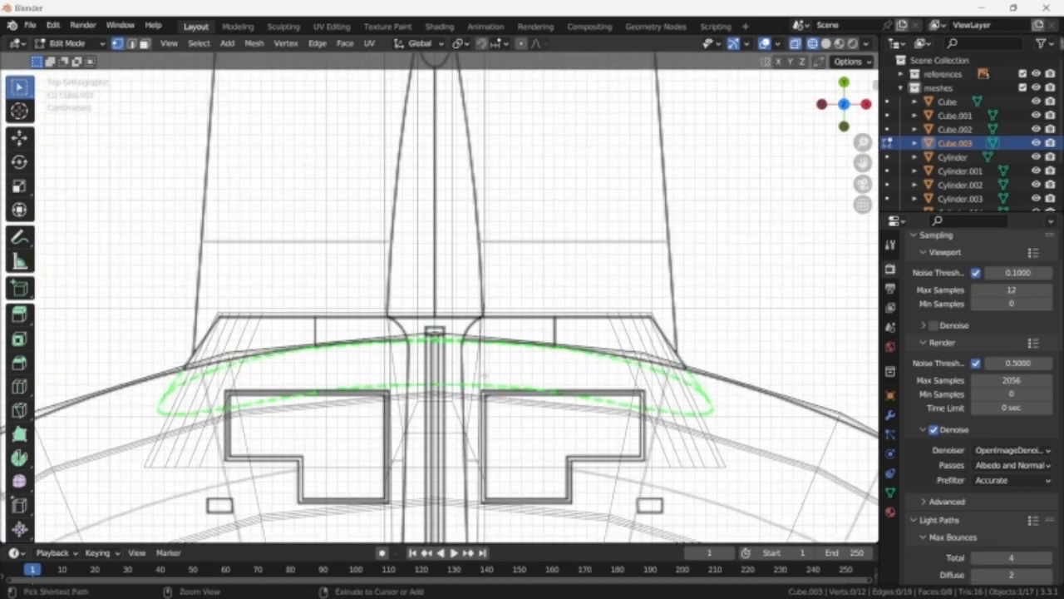
key(g)
key(g)
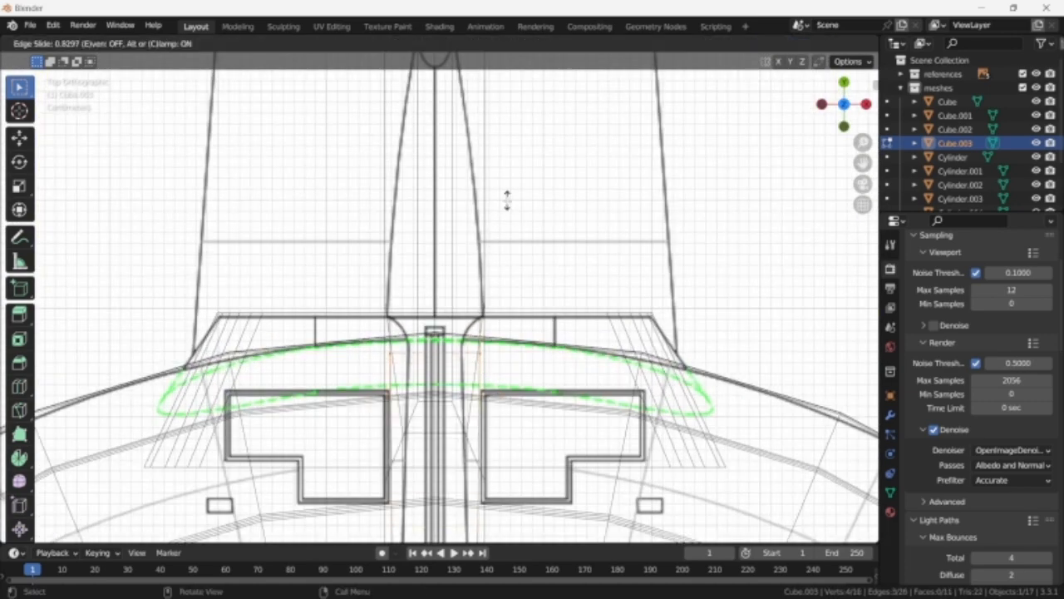
click(507, 199)
key(s)
key(x)
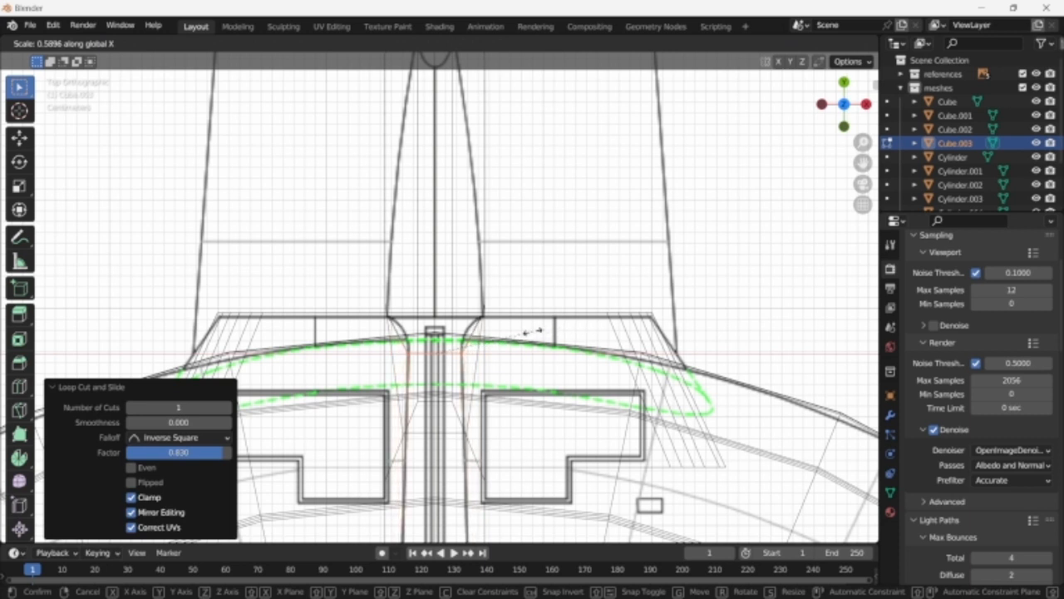
click(533, 331)
- Add a second edge loop in the spine's rear flare at slide factor 0.144 and scale it about 0.73 along X
key(ctrl+r)
click(478, 335)
click(484, 327)
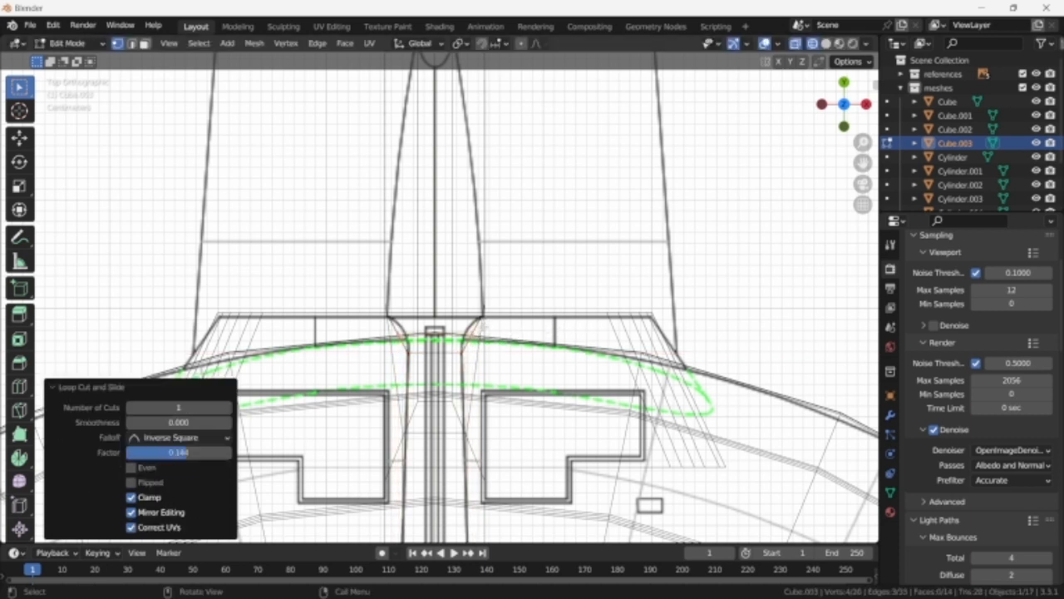
key(s)
key(x)
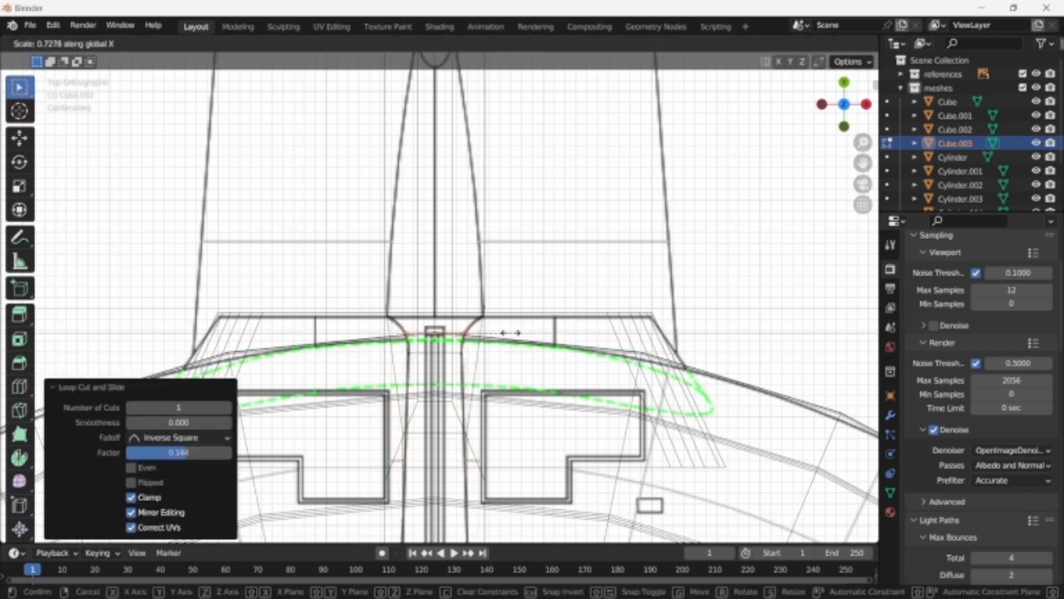
click(510, 333)
- Bevel the flare's selected edge loop with 6 segments and a width of about 0.0125 m to smooth the curve
key(ctrl+b)
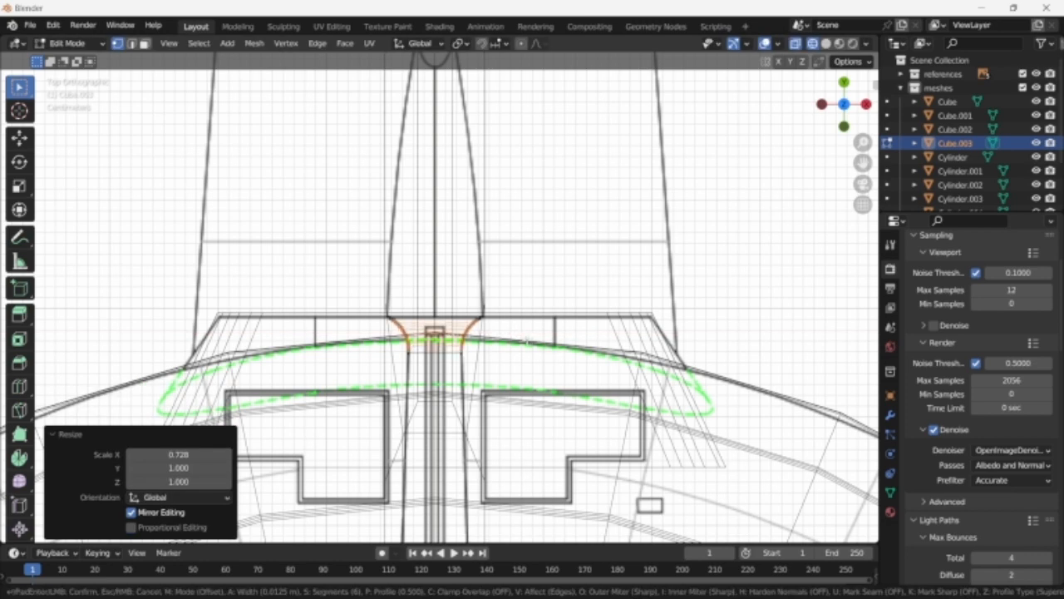
click(527, 341)
key(Tab)
scroll(532, 346, down, 4)
key(shift+z)
middle_drag(582, 428, 465, 308)
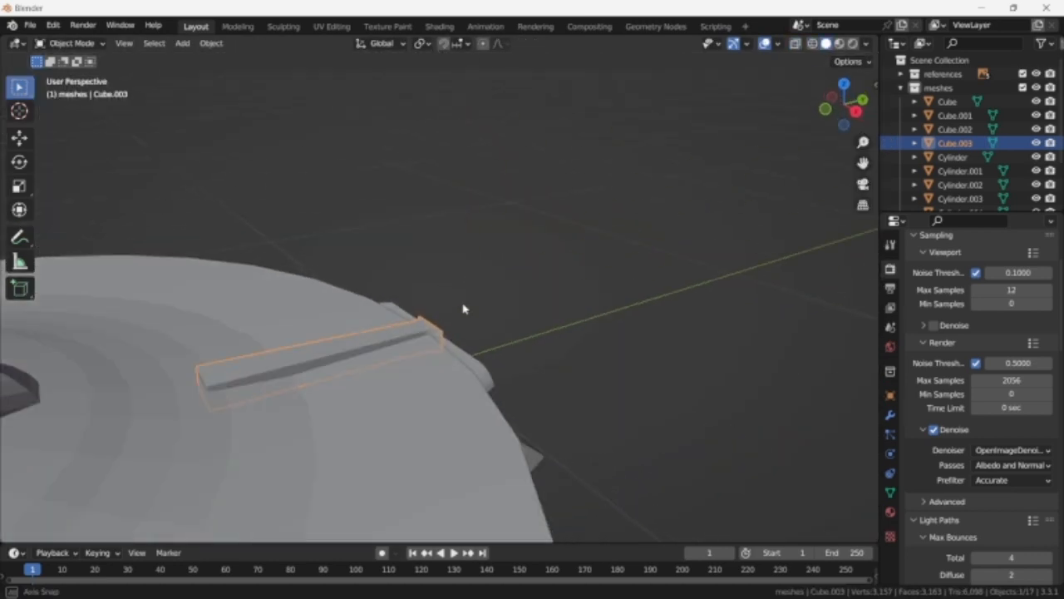
- Round the spine block's two vertical front corner edges with a 6-segment bevel about 0.02 m wide to match the top blueprint
key(Tab)
middle_drag(324, 371, 301, 382)
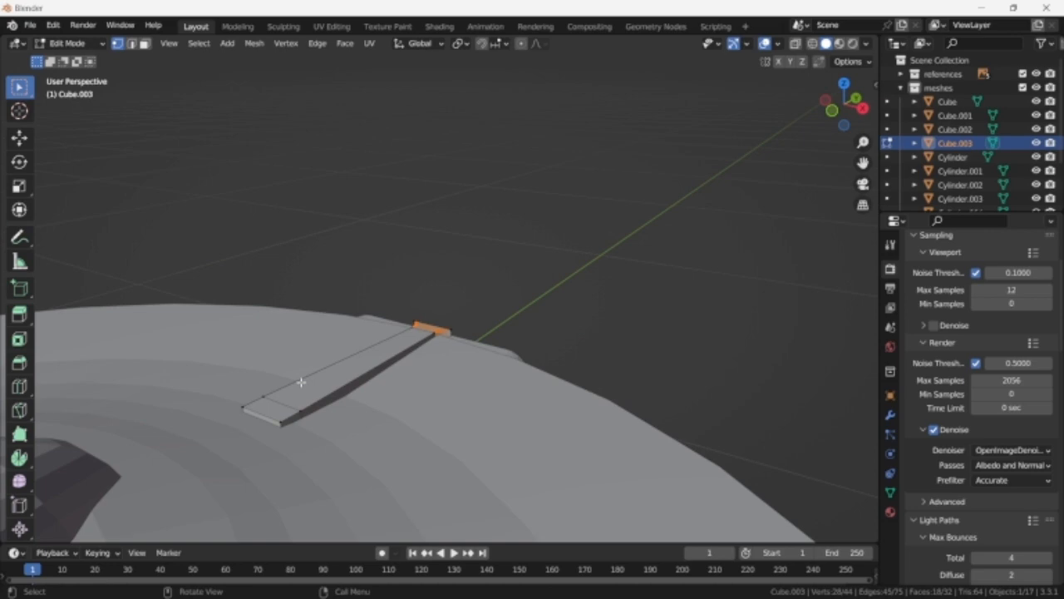
key(2)
click(282, 430)
shift+click(254, 417)
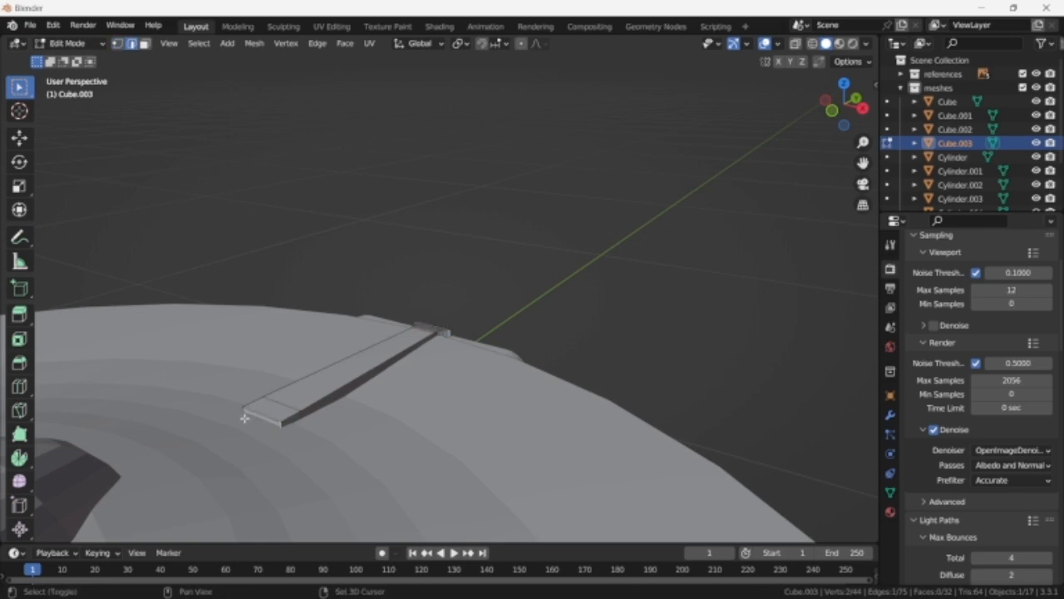
shift+click(246, 418)
key(KP_7)
key(shift+z)
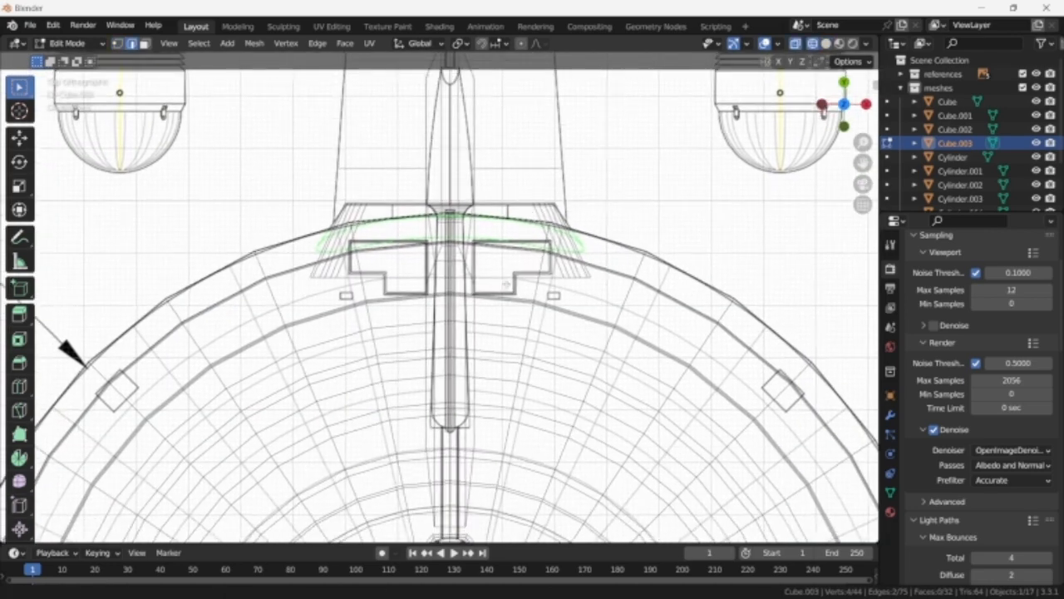
scroll(562, 399, up, 3)
key(ctrl+b)
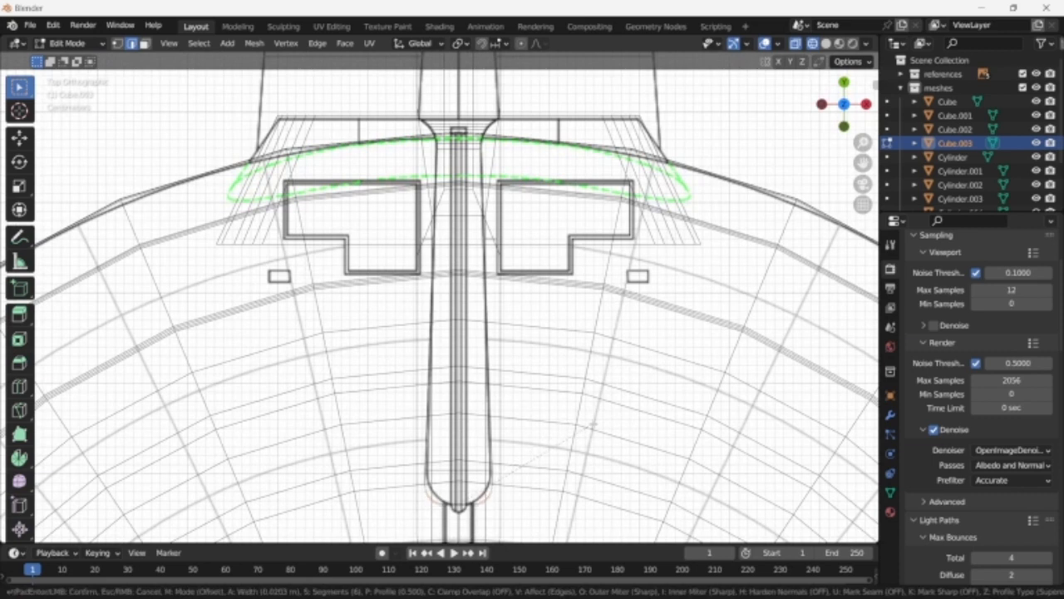
click(601, 423)
key(Tab)
key(shift+z)
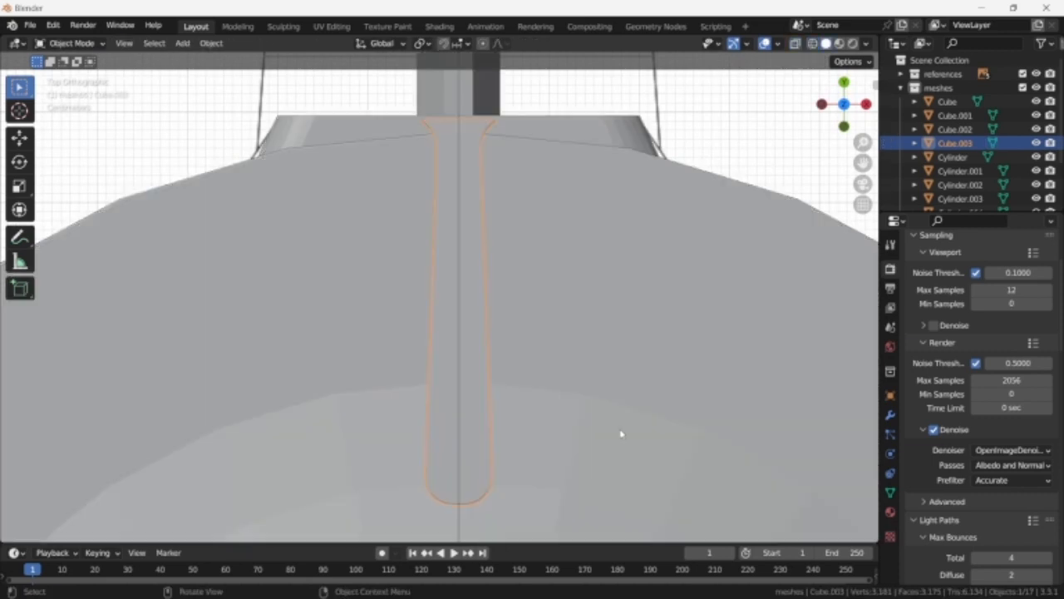
- Add a new cube mesh in the top view and open it for mesh editing
scroll(620, 433, down, 3)
middle_drag(620, 432, 574, 382)
key(KP_7)
key(shift+z)
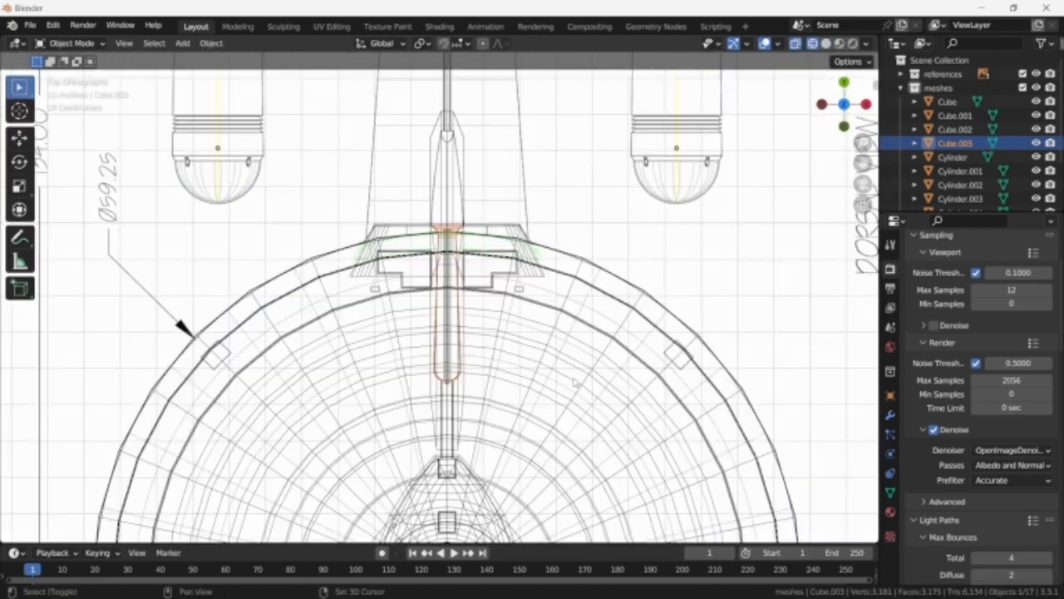
scroll(549, 361, up, 3)
key(shift+a)
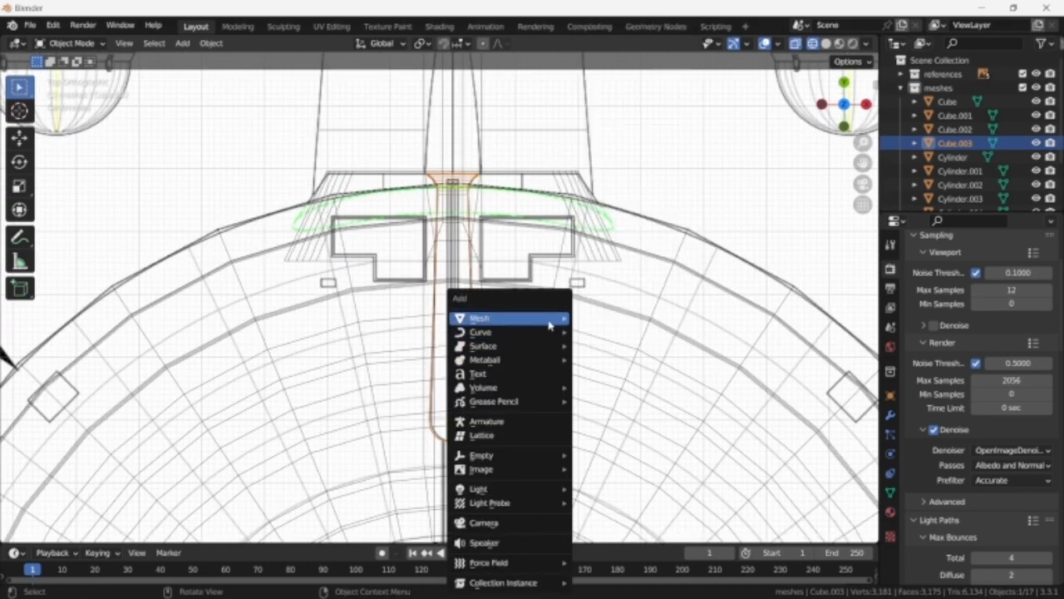
mouse_move(554, 317)
scroll(585, 283, up, 5)
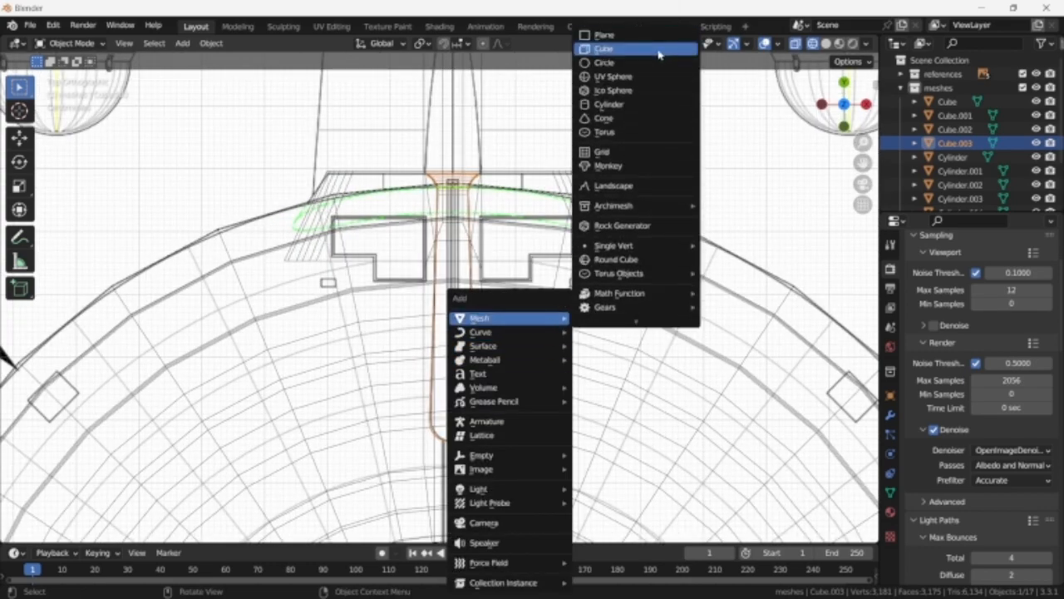
click(653, 48)
scroll(678, 314, down, 3)
key(Tab)
- Shrink the new cube uniformly and move it about 0.793 m along Y onto the spine at the saucer's rear
key(s)
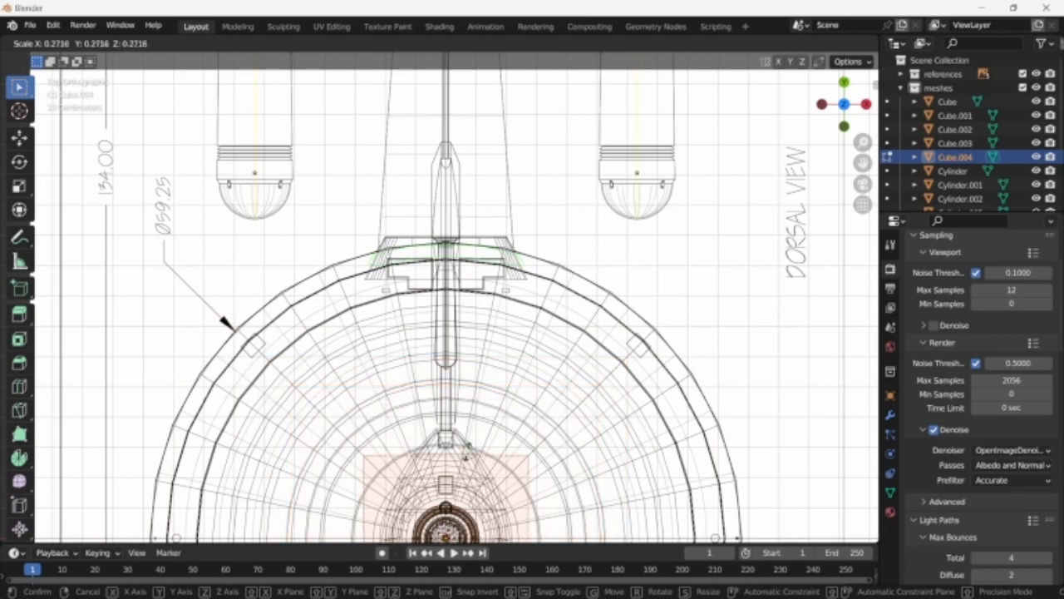
click(462, 494)
key(g)
key(y)
click(472, 268)
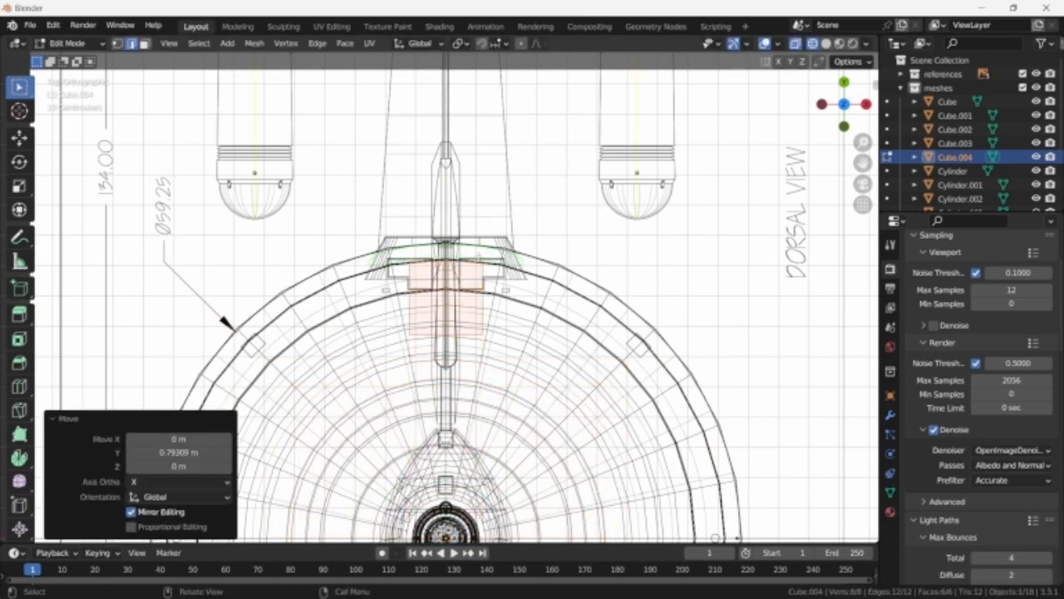
- Raise the new cube's bottom face about 0.196 m along Z in the right side view
middle_drag(517, 311, 479, 267)
key(KP_3)
scroll(469, 279, up, 3)
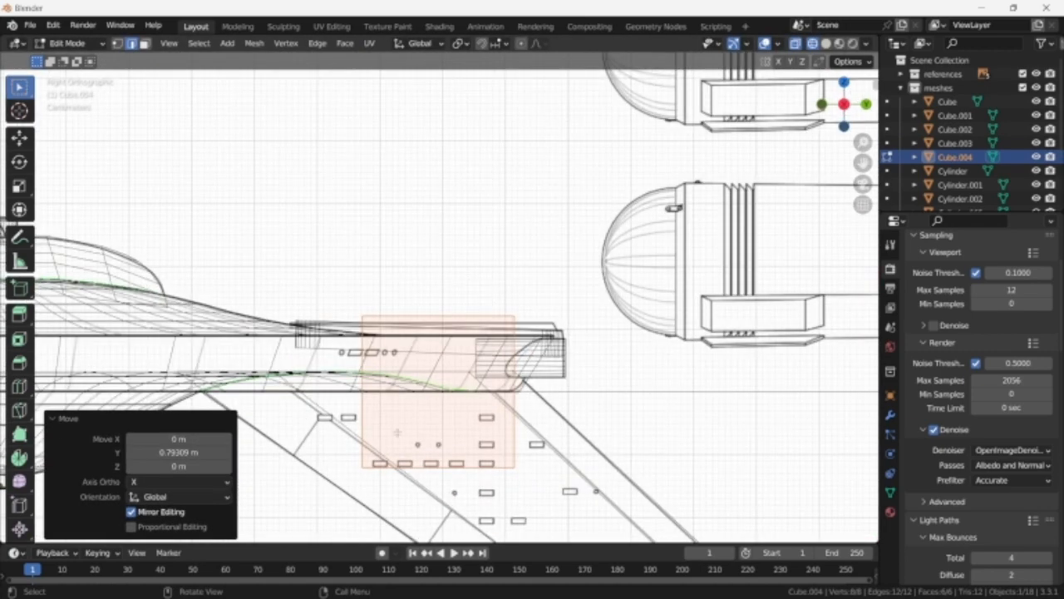
key(g)
key(z)
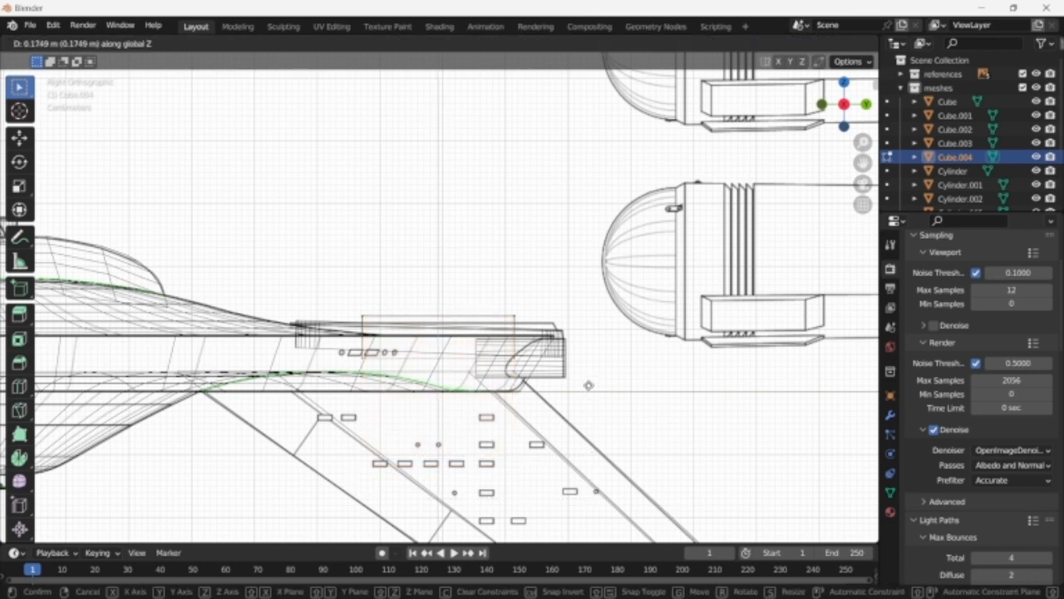
click(589, 376)
scroll(523, 352, up, 4)
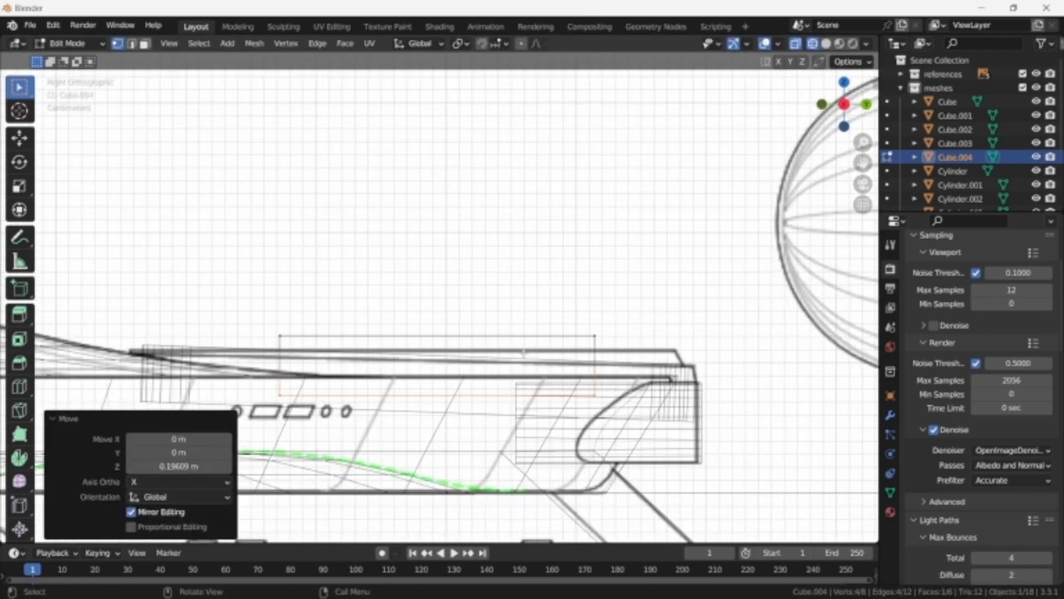
- Rotate the entire spine block by about -1.08° and lower it slightly along Z to fit the blueprint's sloping line
key(Tab)
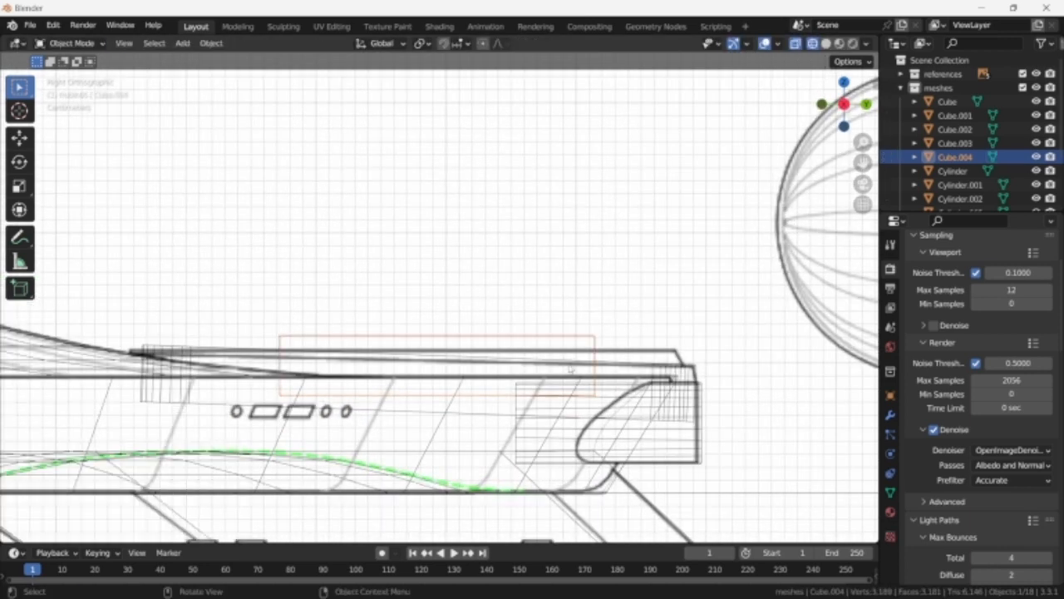
click(668, 373)
key(Tab)
key(a)
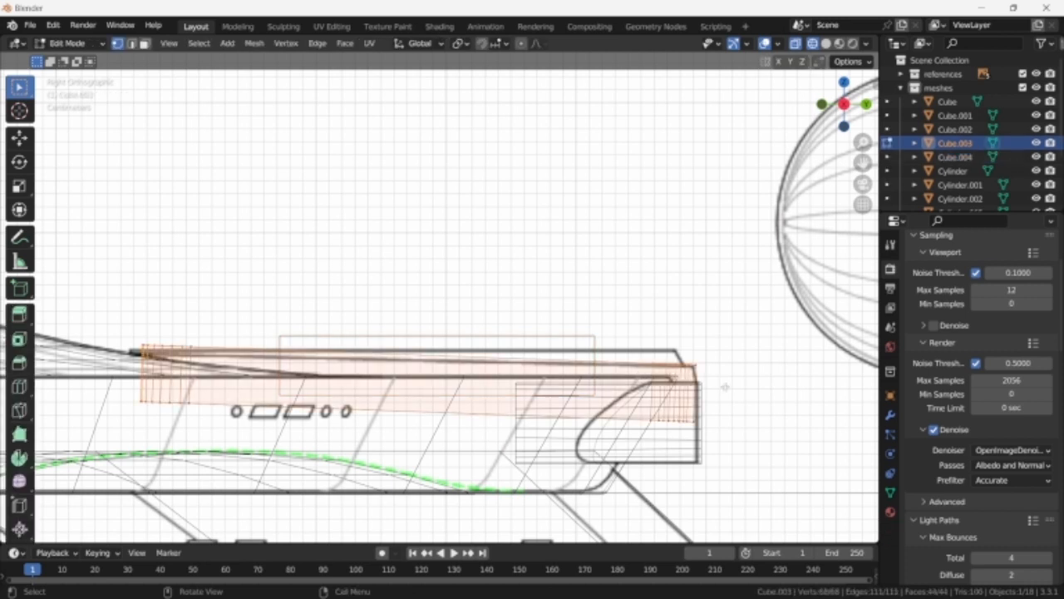
key(r)
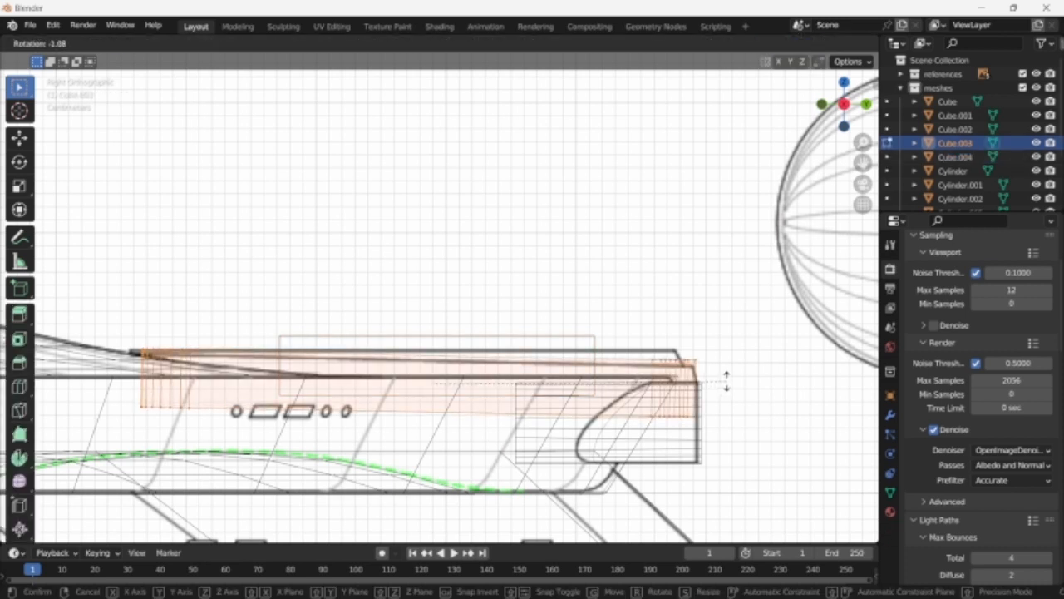
click(726, 383)
key(g)
key(z)
click(726, 384)
key(Tab)
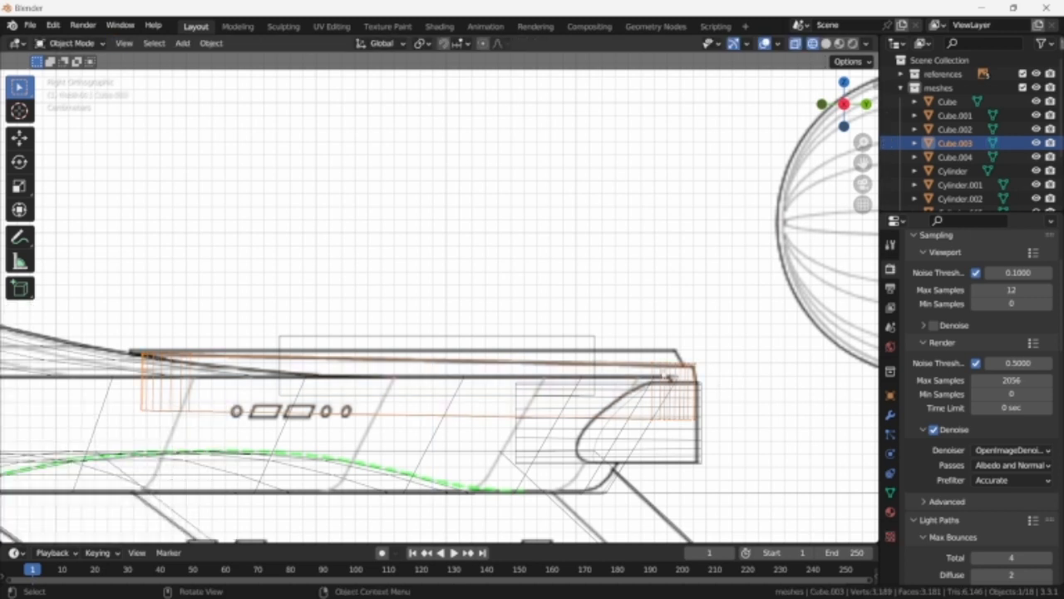
- Lower the new block's top face along Z to the blueprint's upper spine line
click(596, 341)
key(Tab)
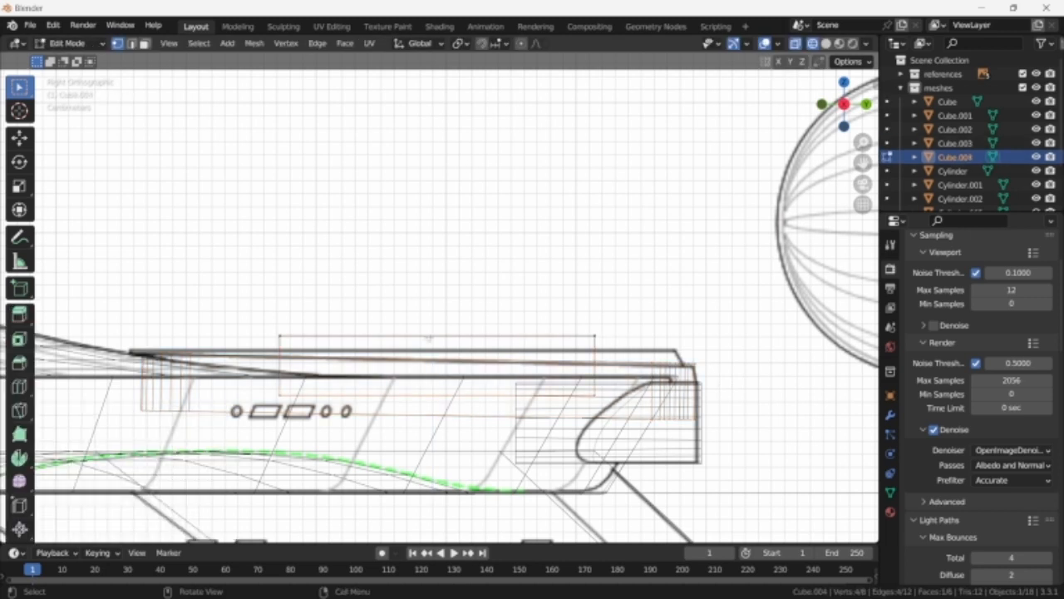
key(g)
key(z)
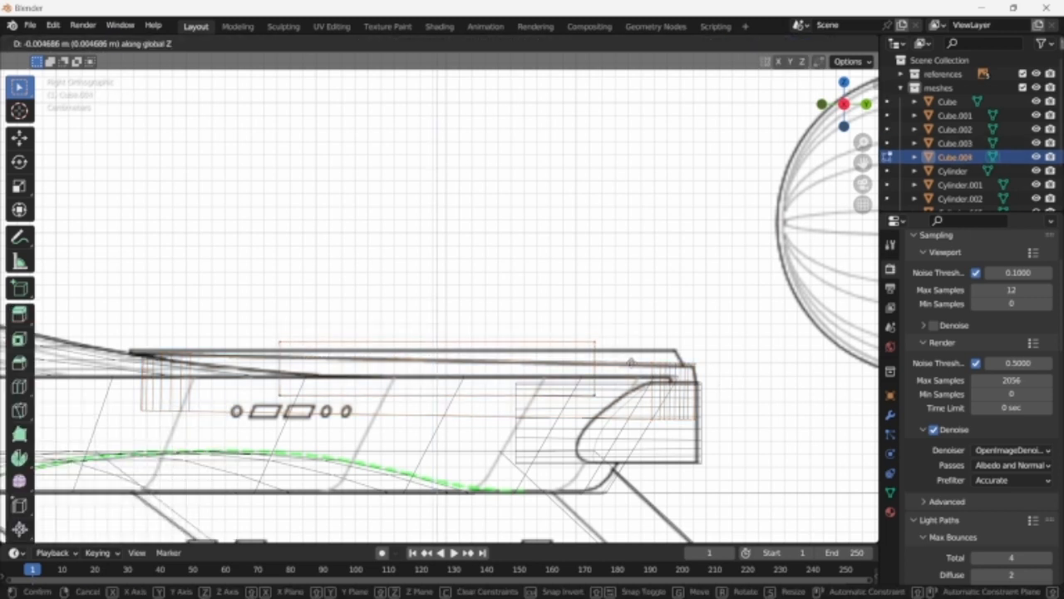
click(629, 366)
- Move the new block's rear vertices about 0.069 m along Y to the rear end of the blueprint's upper strip
drag(566, 330, 636, 418)
key(g)
key(y)
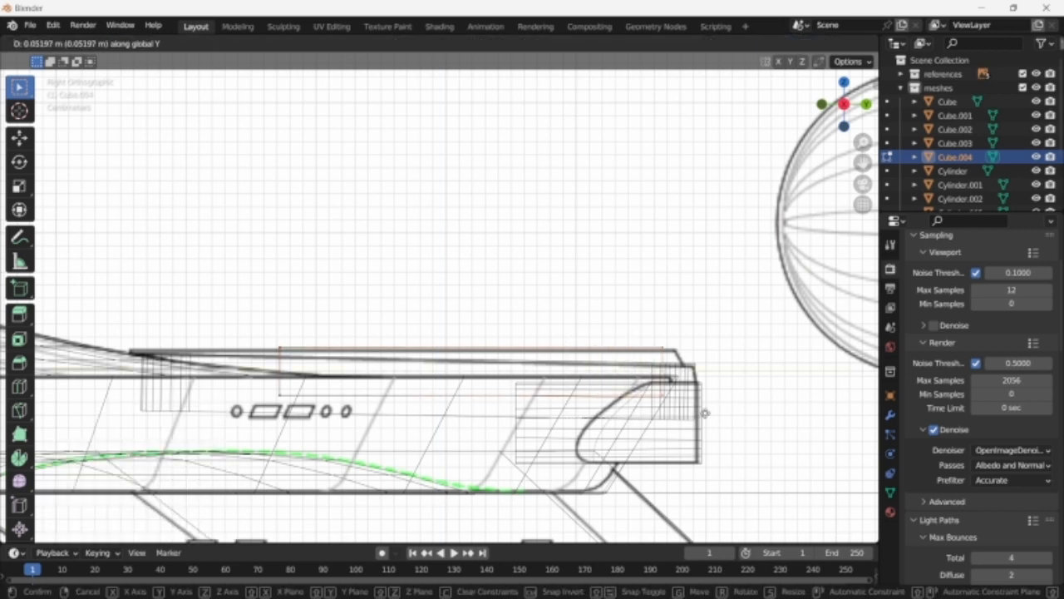
click(725, 410)
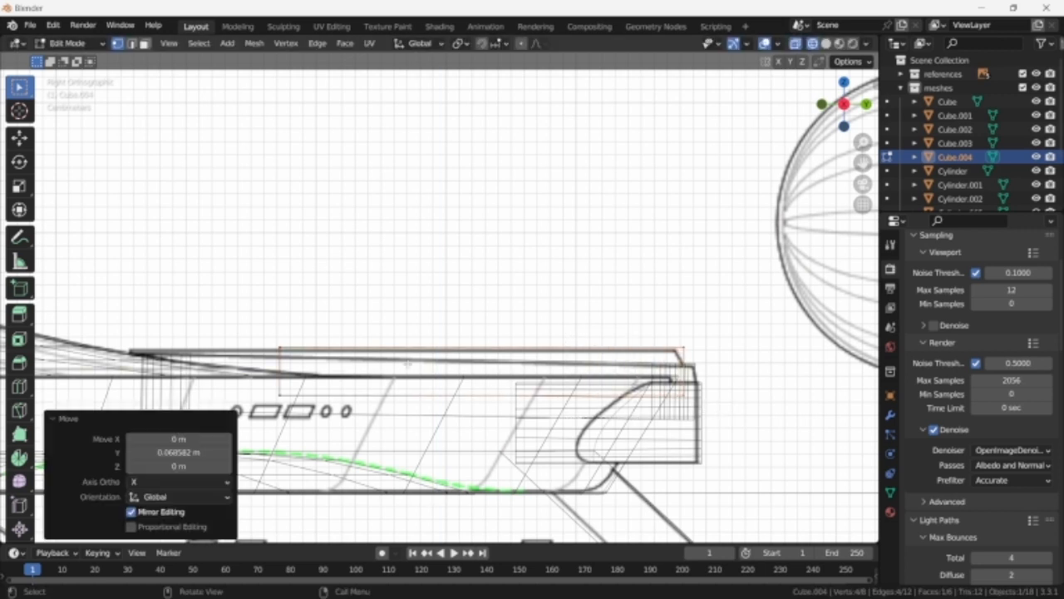
- Move the new block's front vertices about -0.116 m along Y to the front end of the blueprint's upper strip
click(485, 422)
key(g)
key(y)
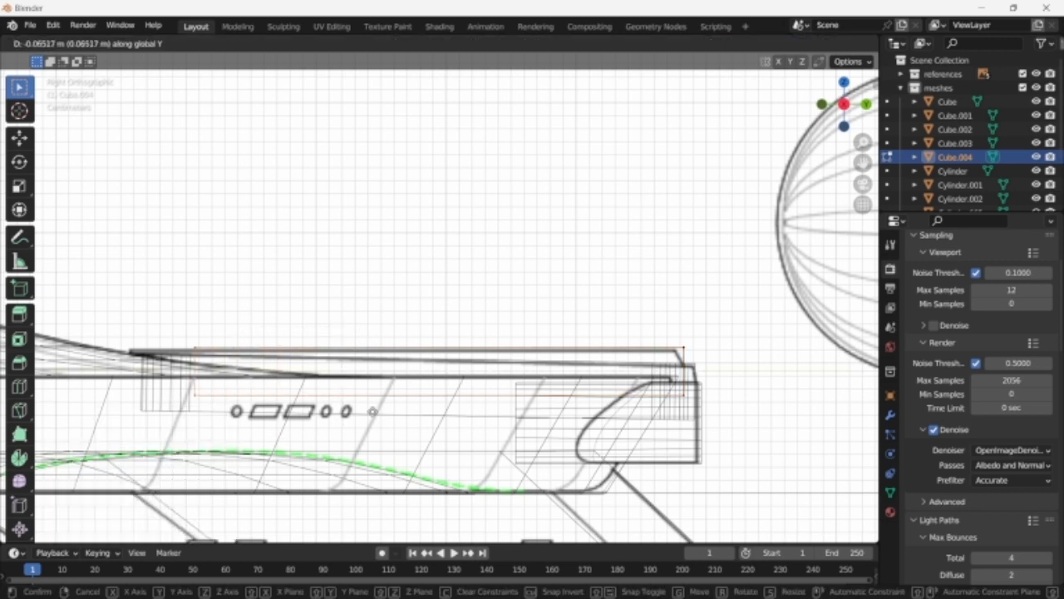
click(336, 409)
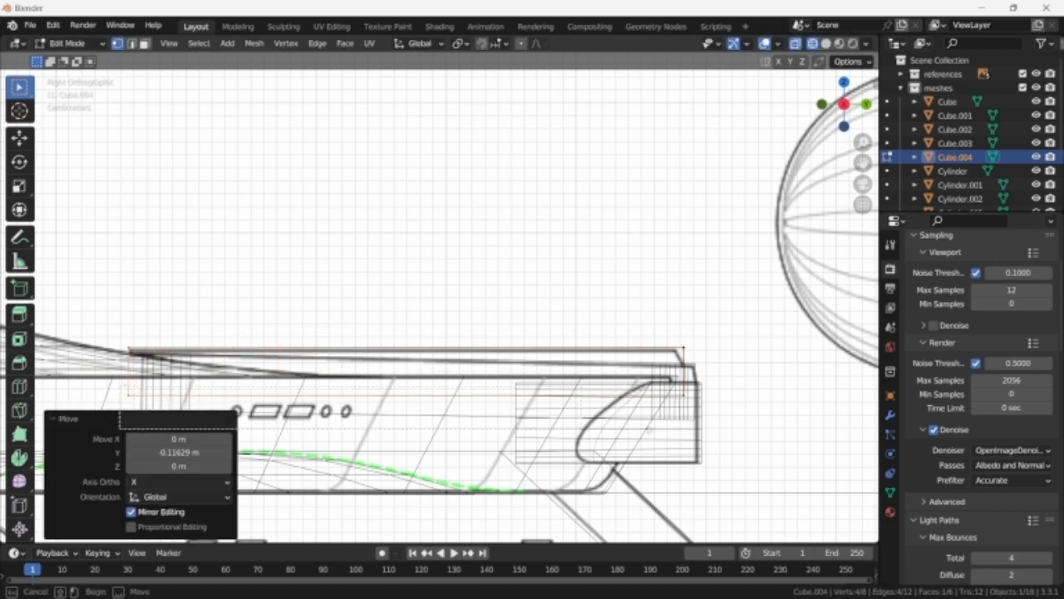
- Raise the new block's bottom vertices about 0.02 m along Z to thin it into a strip
key(g)
key(z)
click(781, 398)
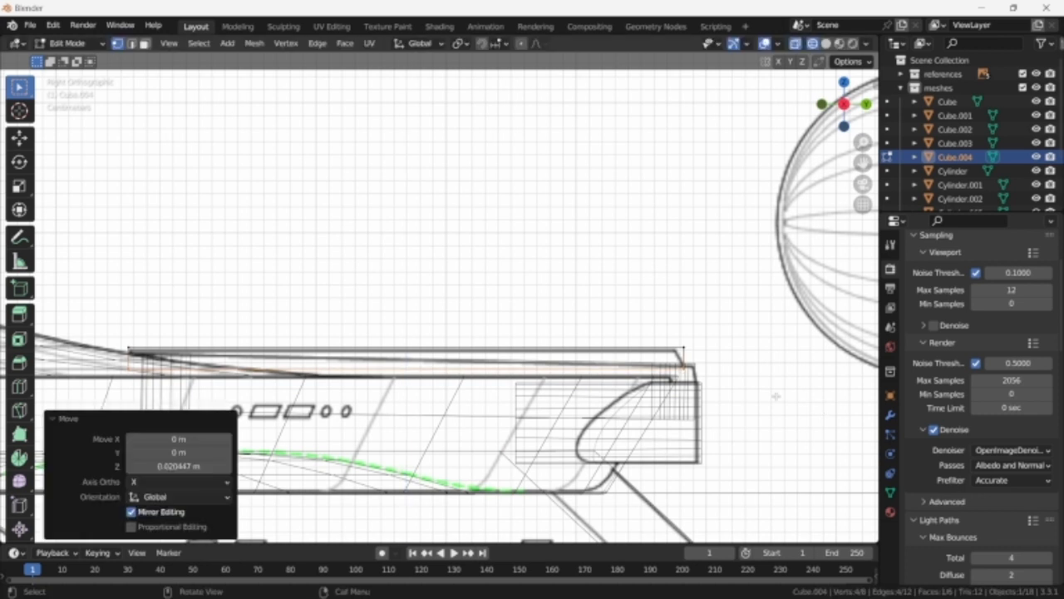
- Slant the strip's rear end to the blueprint, moving its lower vertices about 0.004 m and upper vertices about -0.005 m along Y
drag(683, 362, 708, 388)
key(g)
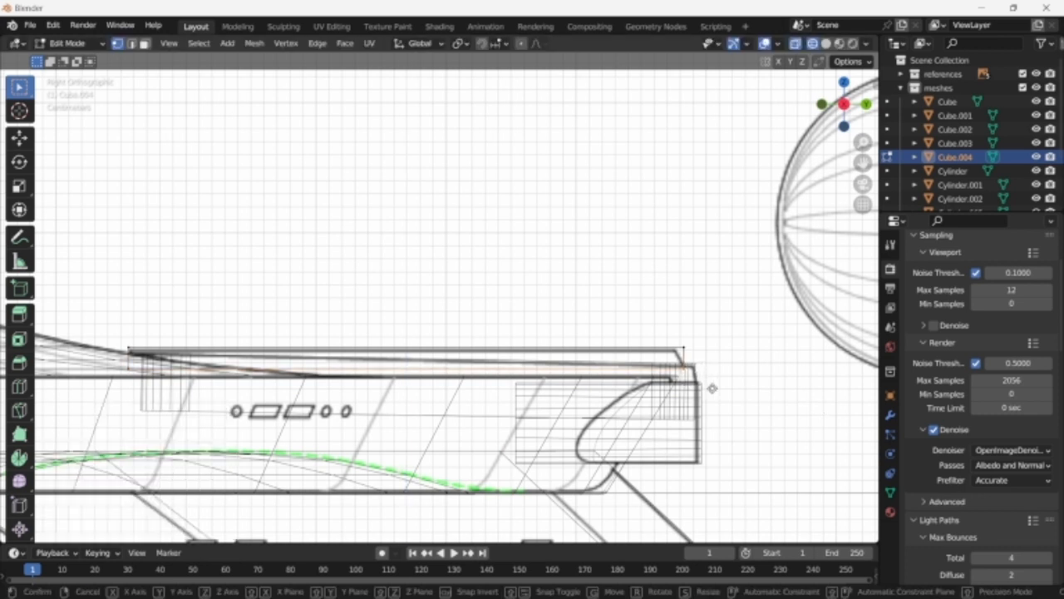
key(y)
click(718, 389)
key(b)
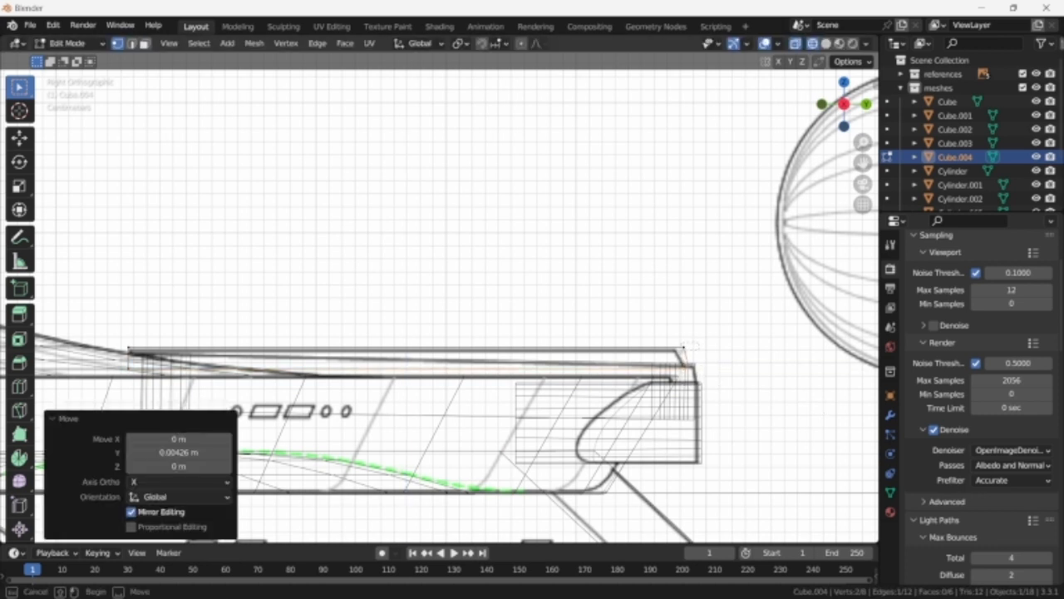
drag(678, 342, 704, 356)
key(g)
key(y)
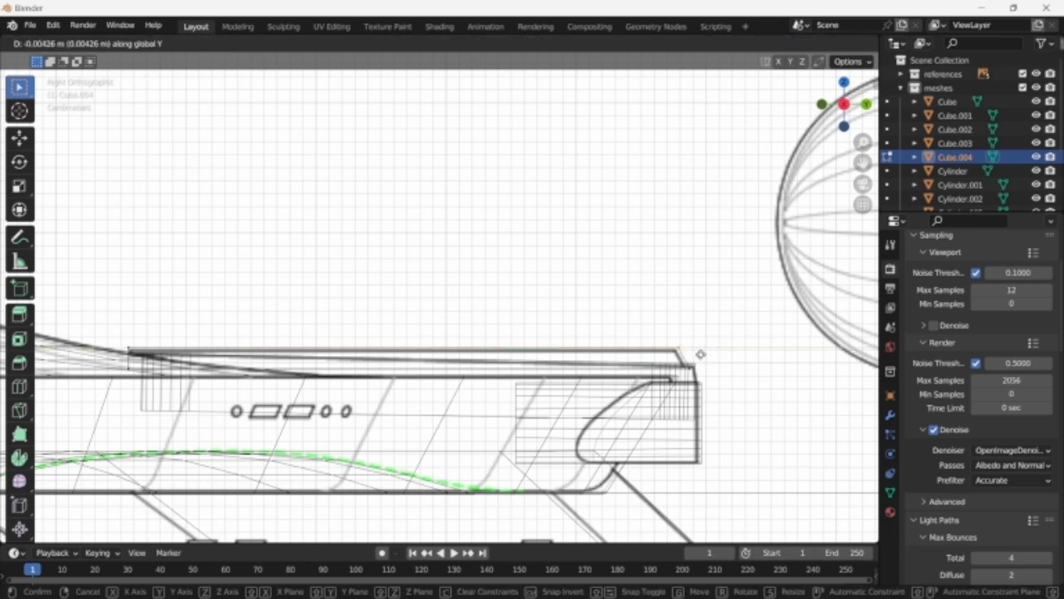
click(700, 354)
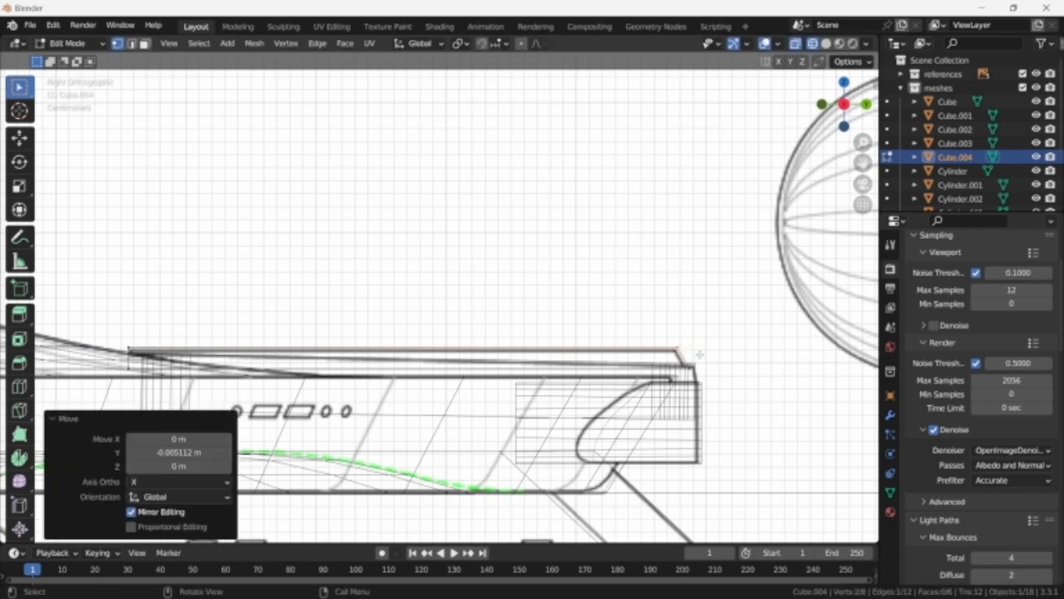
- Scale the whole strip along X to 0.087 so it matches the narrow centre strip on the top blueprint
key(KP_7)
key(a)
key(s)
key(x)
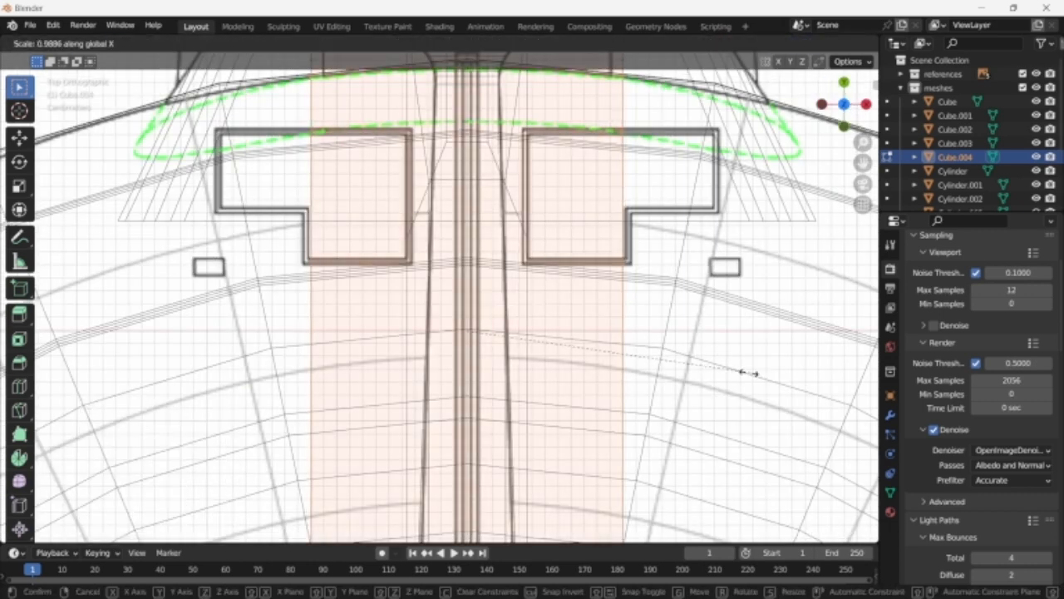
click(491, 327)
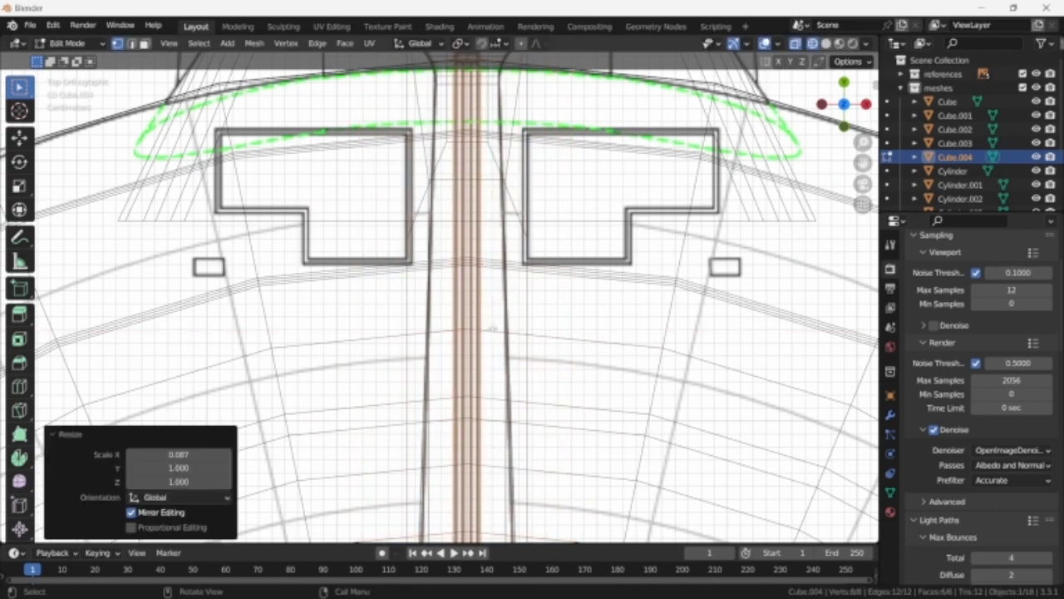
- Bevel the strip's two front vertical edges with 6 segments to round its front end to the blueprint
scroll(491, 328, down, 4)
scroll(487, 331, up, 5)
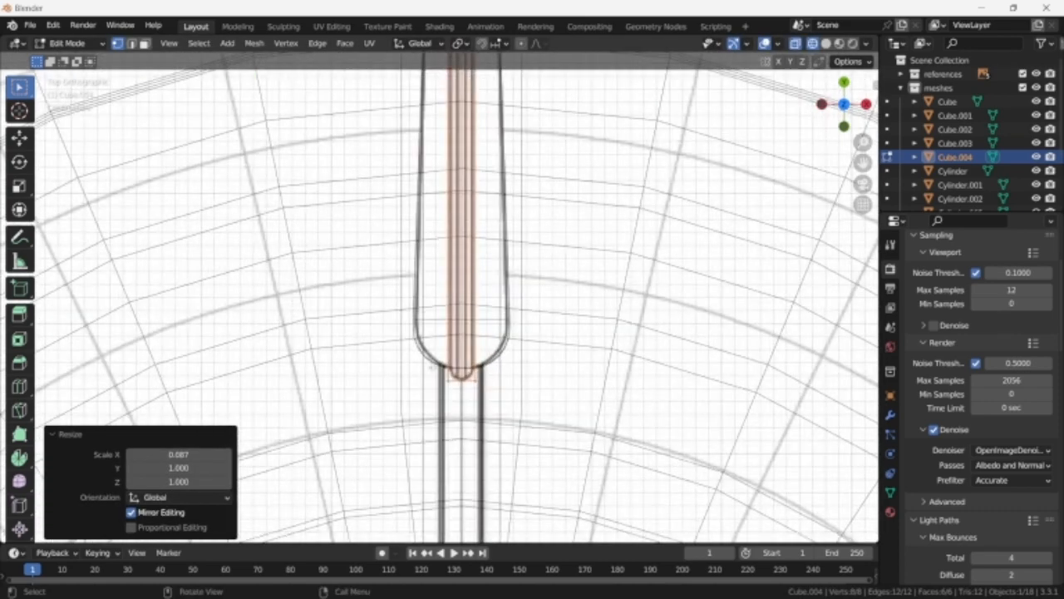
mouse_move(458, 404)
middle_down()
mouse_move(464, 345)
mouse_move(482, 368)
mouse_move(462, 399)
middle_up()
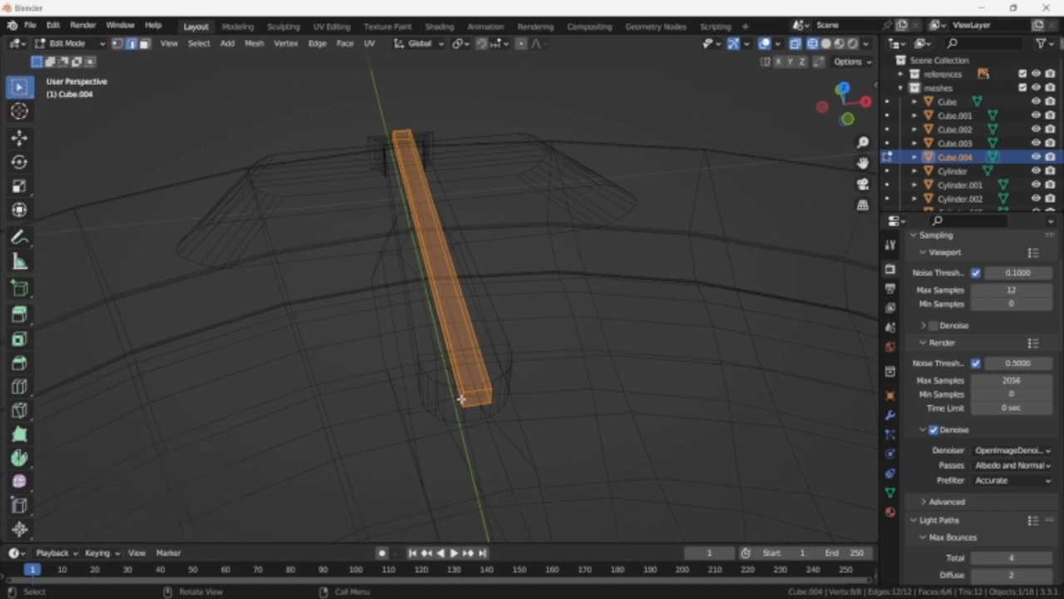
click(462, 399)
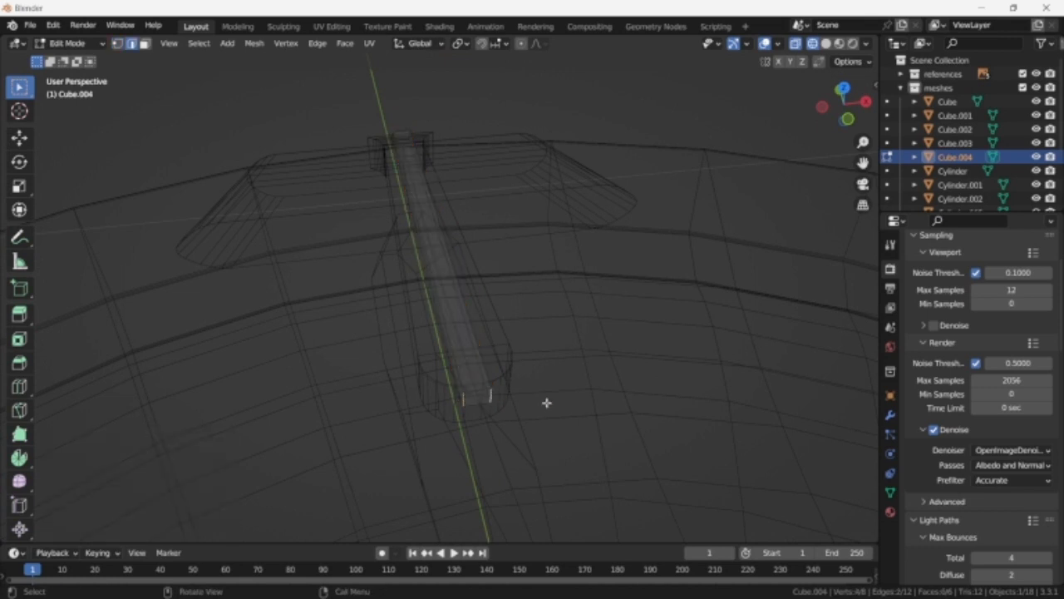
key(KP_7)
key(ctrl+b)
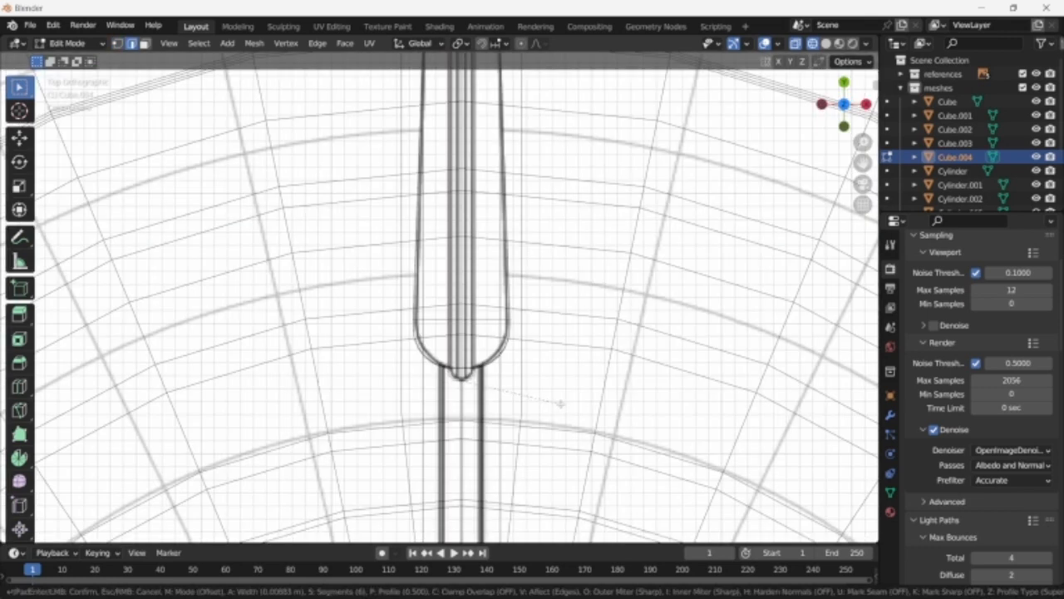
click(559, 404)
- Leave mesh editing and examine the strip on the saucer from above in solid shading
key(Tab)
scroll(563, 408, down, 5)
key(shift+z)
key(shift+z)
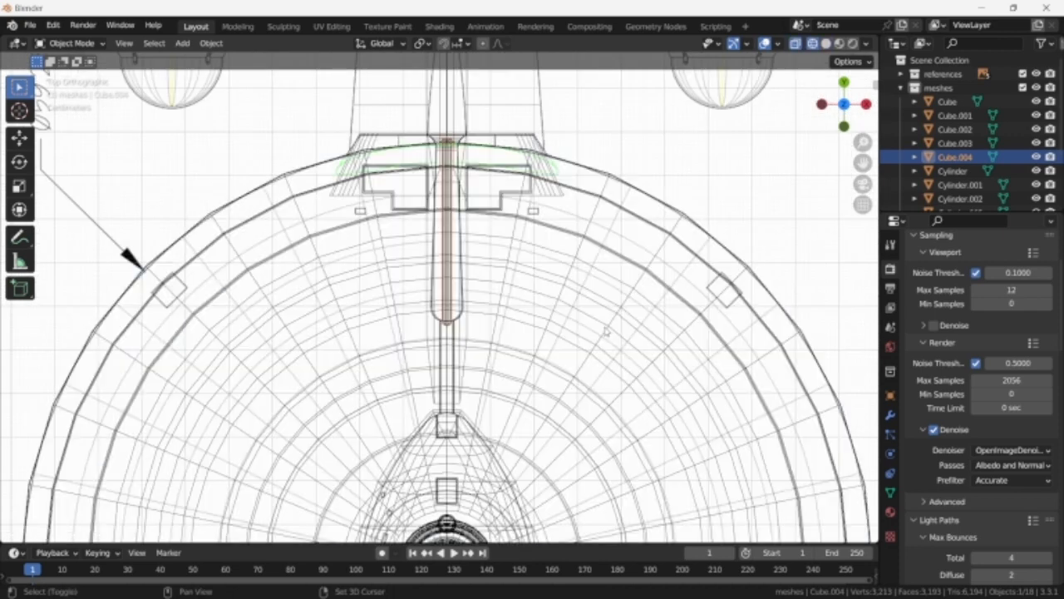
shift+scroll(607, 332, up, 4)
key(shift+z)
scroll(603, 414, down, 4)
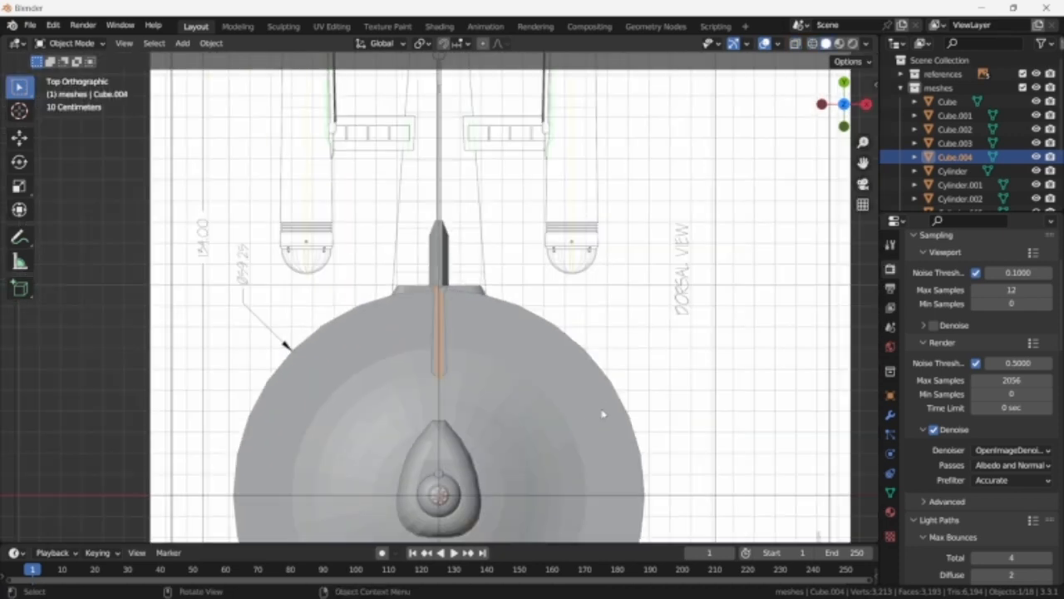
shift+scroll(630, 393, down, 6)
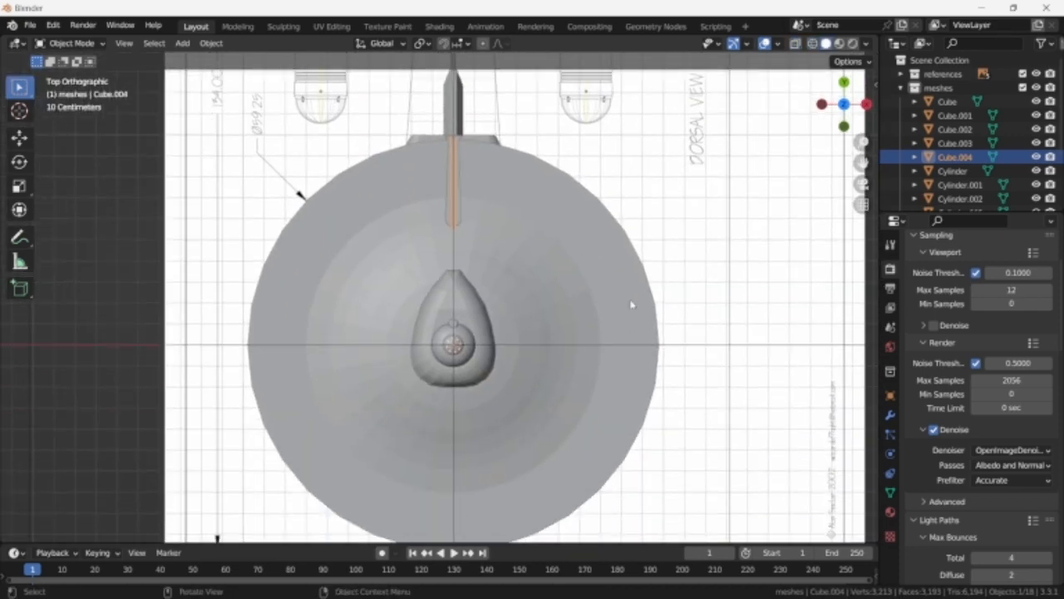
- Add a cylinder mesh for the secondary hull while working in the front view
key(KP_1)
key(shift+z)
key(shift+z)
shift+middle_drag(591, 408, 597, 313)
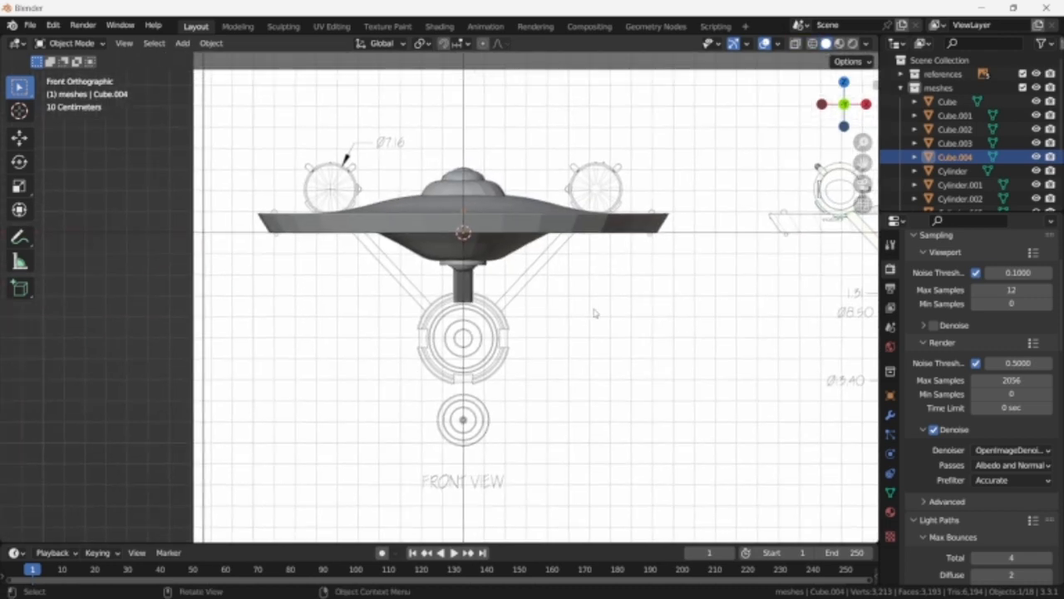
scroll(595, 316, up, 3)
key(shift+a)
mouse_move(585, 322)
mouse_move(664, 18)
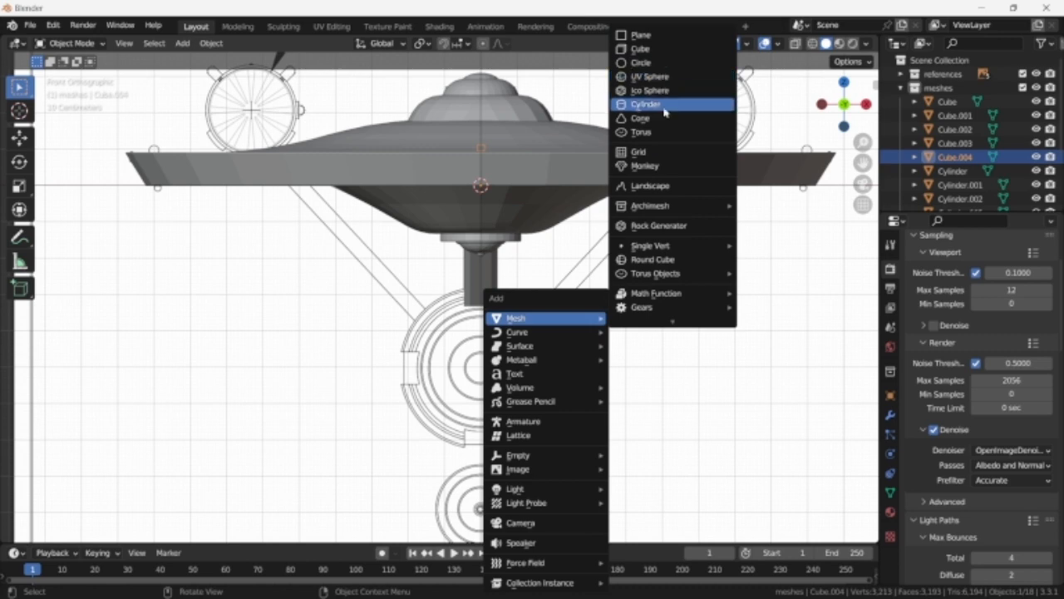
click(666, 109)
- Rotate the new cylinder's mesh 90° about X so its round face points forward
key(Tab)
scroll(646, 245, down, 3)
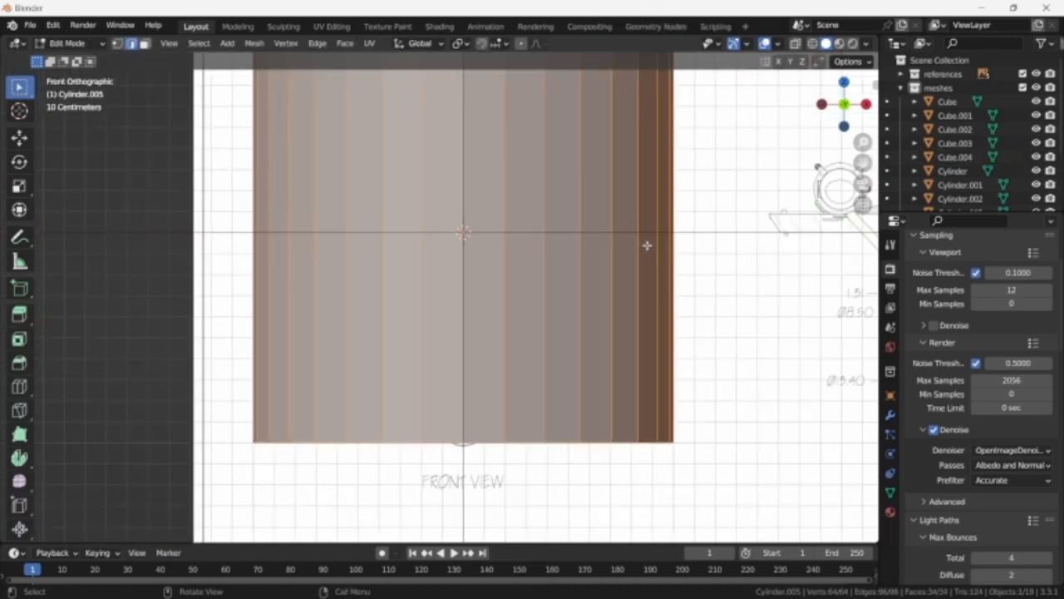
text(rx90)
key(Return)
- Scale the cylinder to about 0.33 and move it about -0.501 m along Z onto the blueprint's secondary hull
key(alt+z)
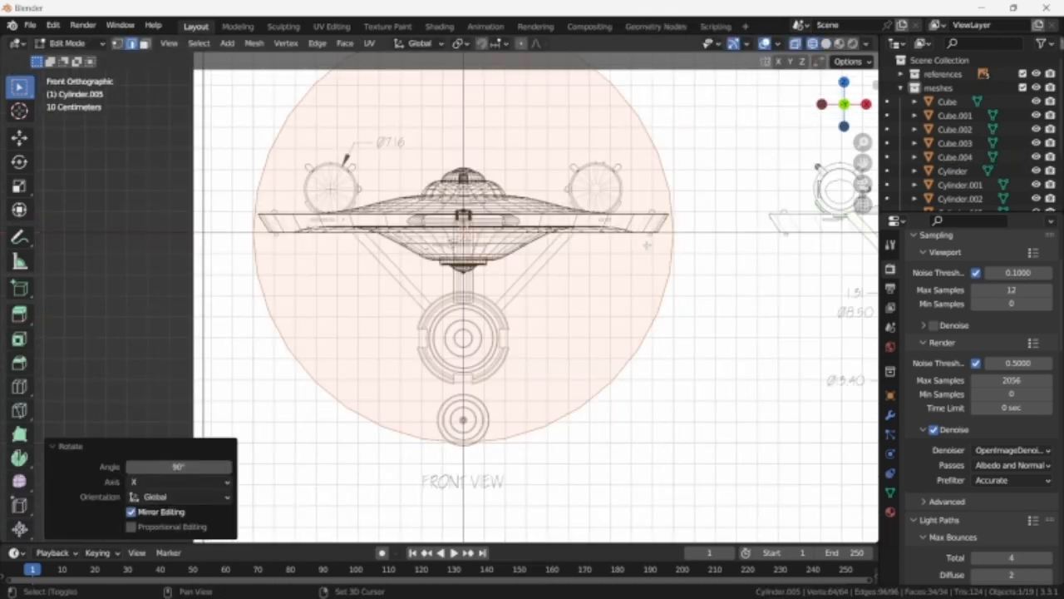
key(s)
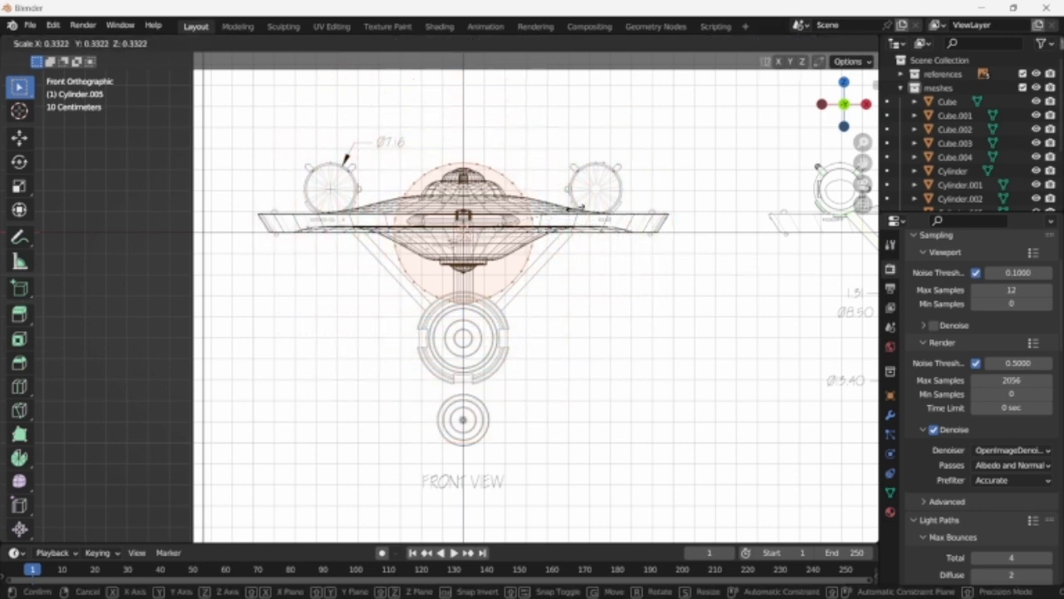
click(574, 208)
key(g)
key(z)
click(571, 312)
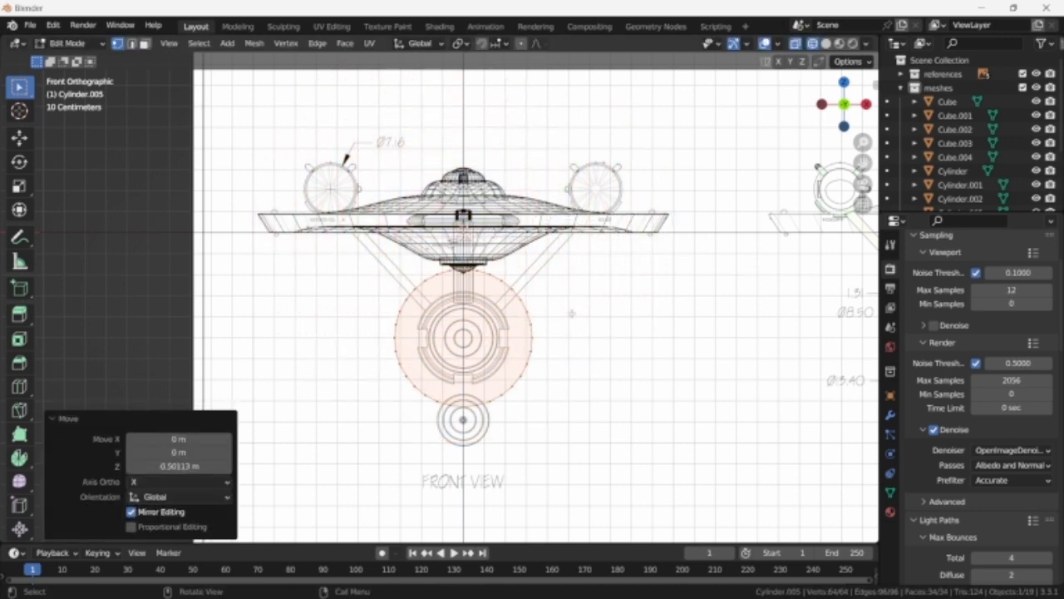
- Scale the cylinder to 0.695 and move it about -0.0015 m along Z to match the hull's outer circle
scroll(718, 317, up, 4)
key(s)
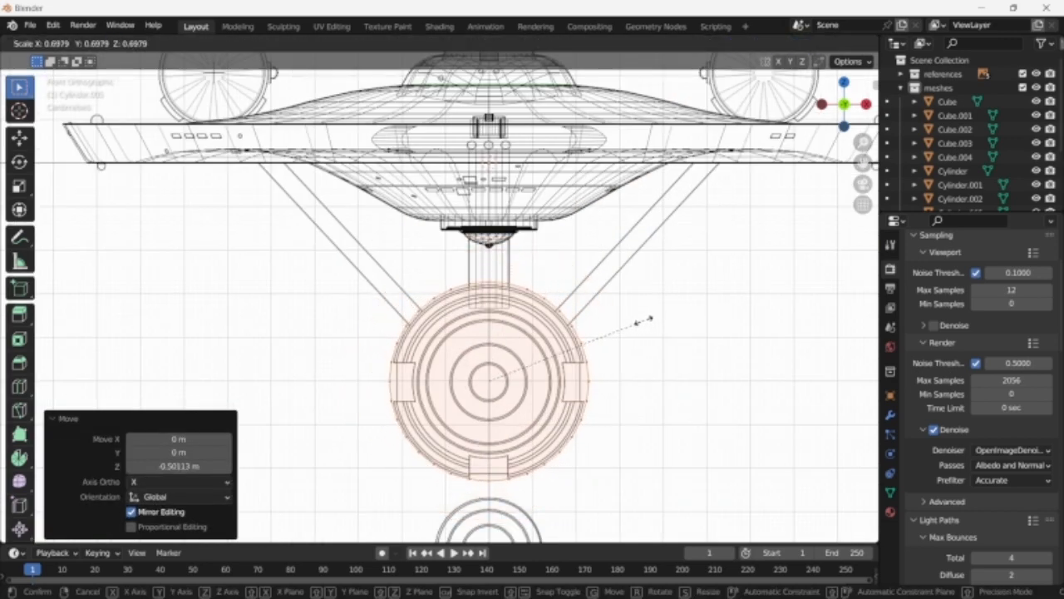
click(642, 320)
key(g)
key(z)
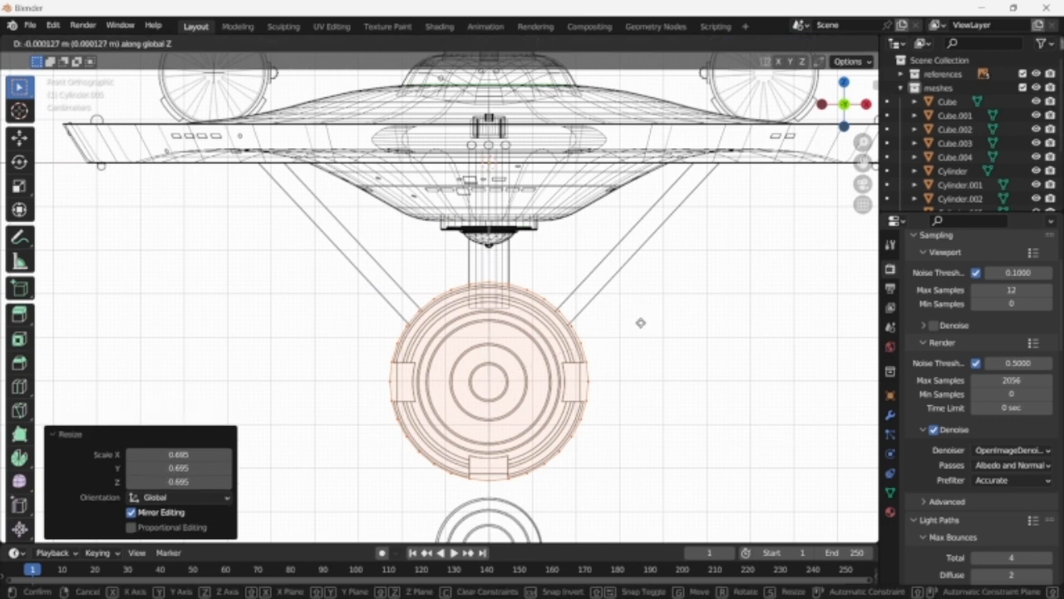
click(639, 327)
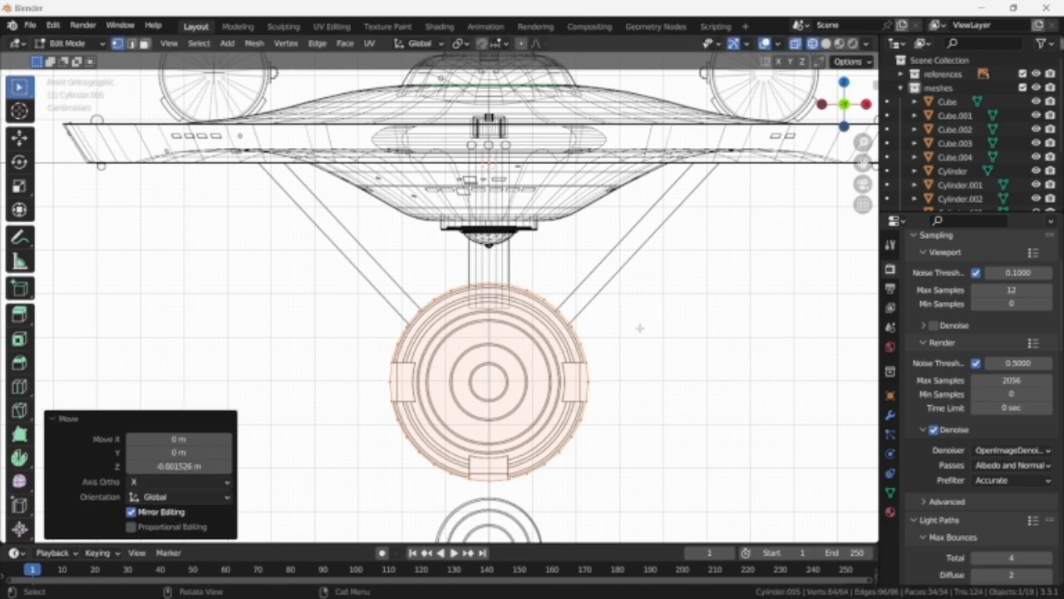
- Move the cylinder about 1.042 m along Y onto the secondary hull in the side blueprint
key(KP_3)
scroll(639, 328, down, 3)
shift+middle_drag(639, 327, 476, 323)
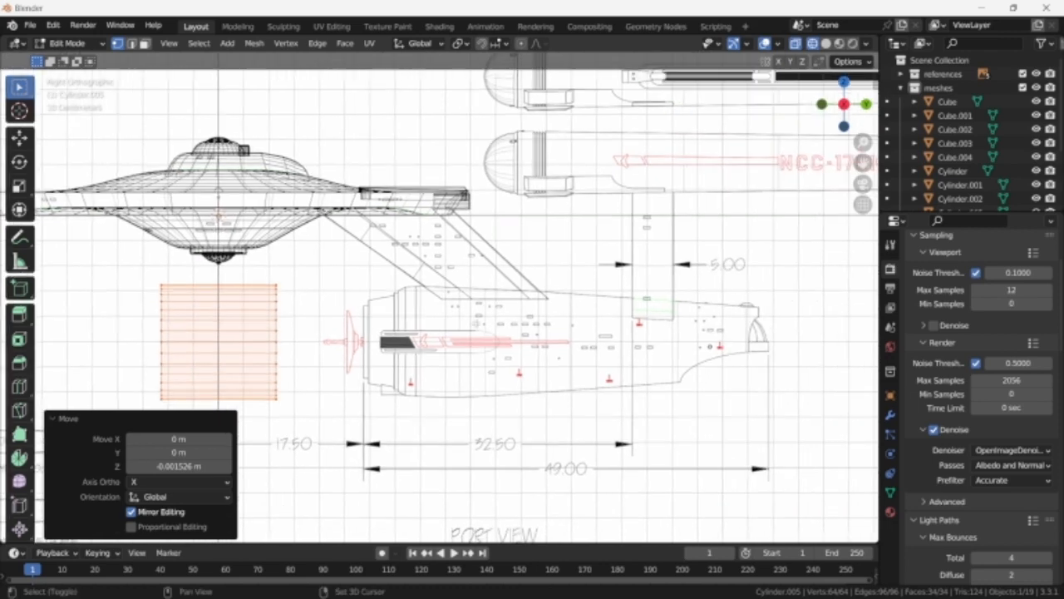
scroll(475, 324, up, 3)
key(g)
key(y)
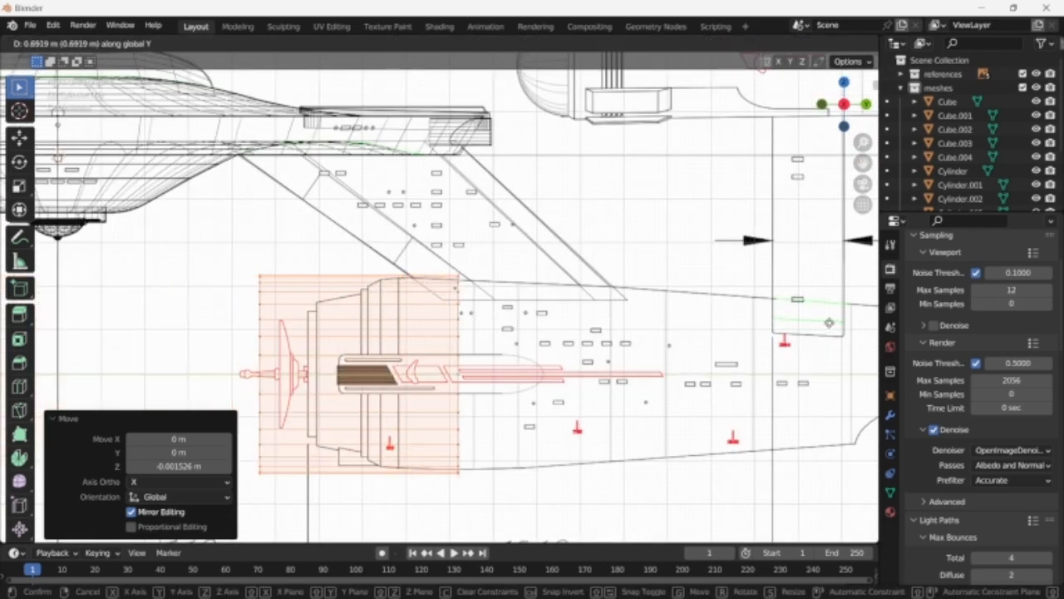
click(58, 315)
- Scale the whole cylinder to 0.981 and its rear face to about 0.92 to follow the hull's side outline
scroll(559, 325, up, 3)
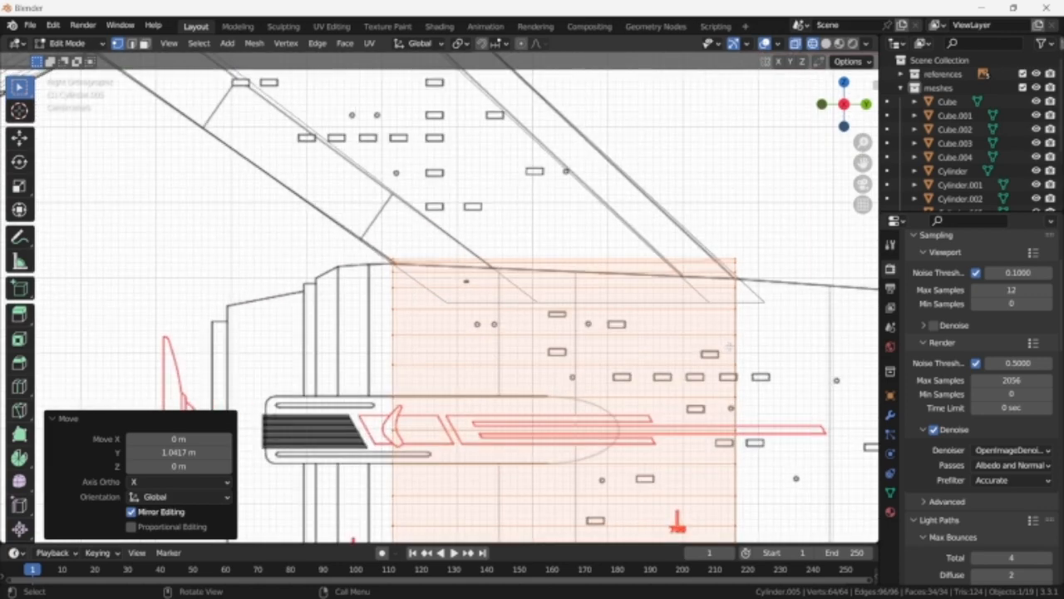
key(s)
click(733, 344)
scroll(663, 291, down, 3)
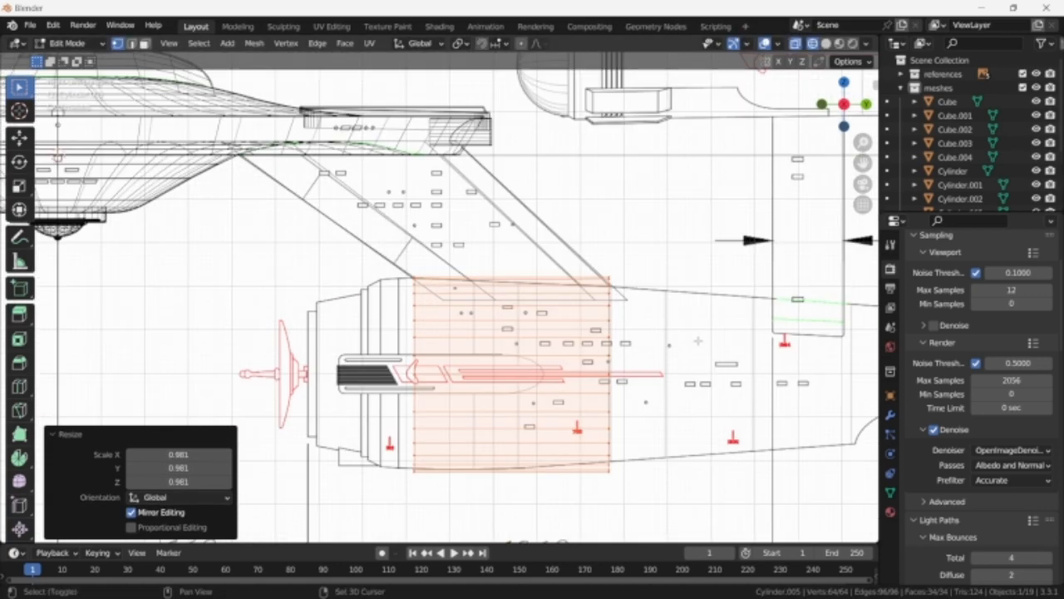
key(s)
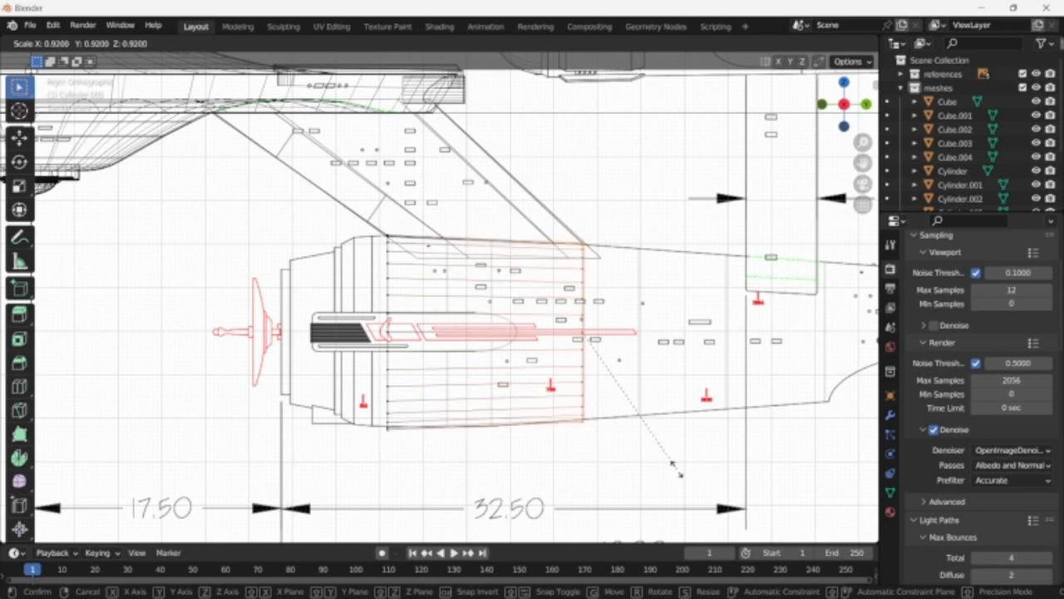
click(677, 469)
- Add one centred loop cut around the cylinder and scale the loop to the hull's curved outline
key(ctrl+r)
click(516, 431)
right_click(517, 431)
key(s)
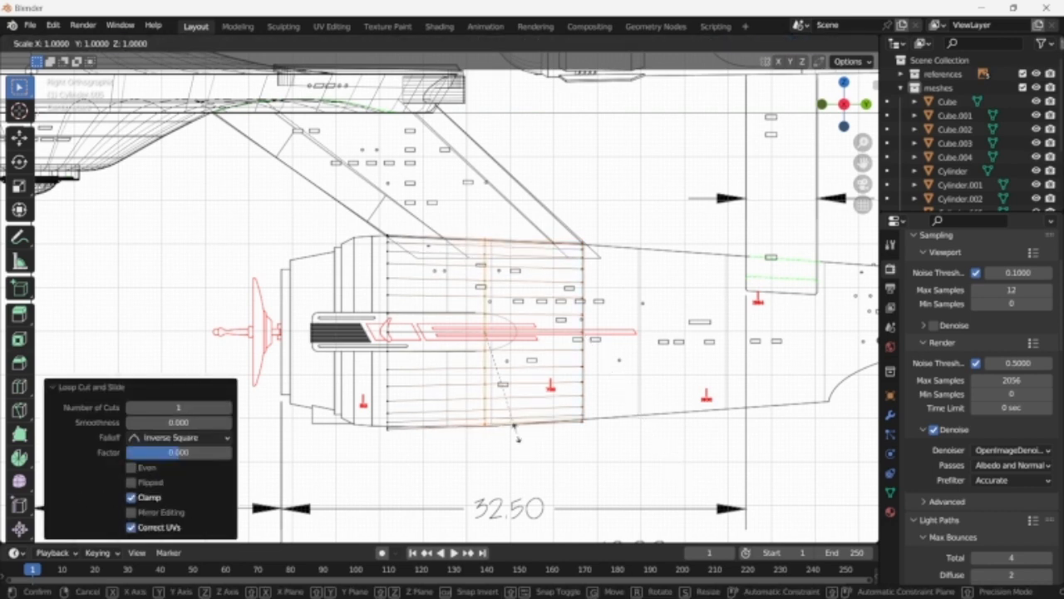
click(523, 437)
- Extrude the cylinder's rear face about 0.565 m backward and scale it to 0.792 to follow the hull's taper
drag(552, 233, 714, 491)
shift+middle_drag(764, 449, 561, 445)
key(e)
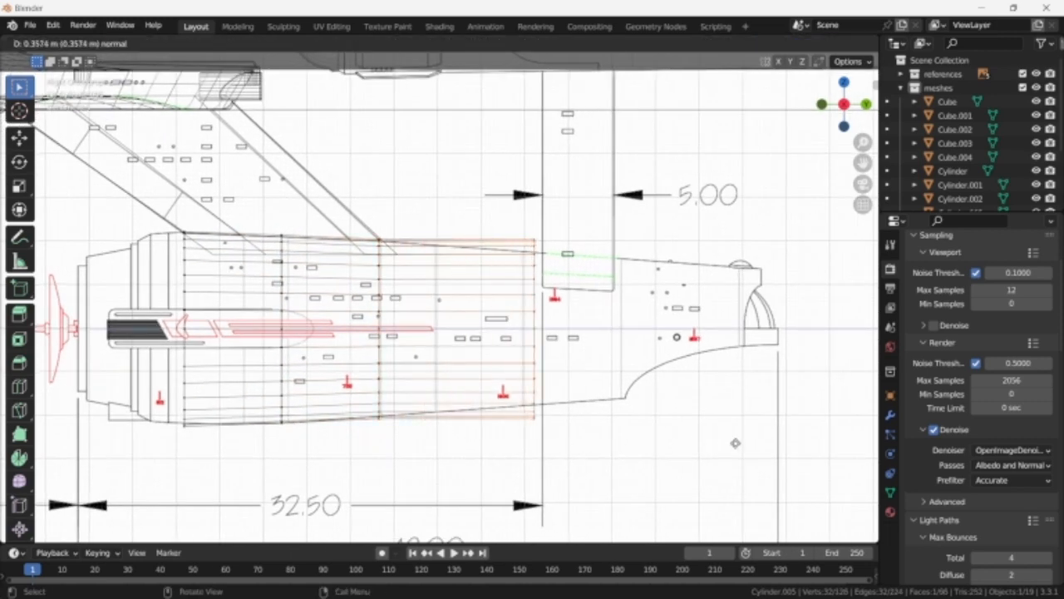
click(806, 442)
key(s)
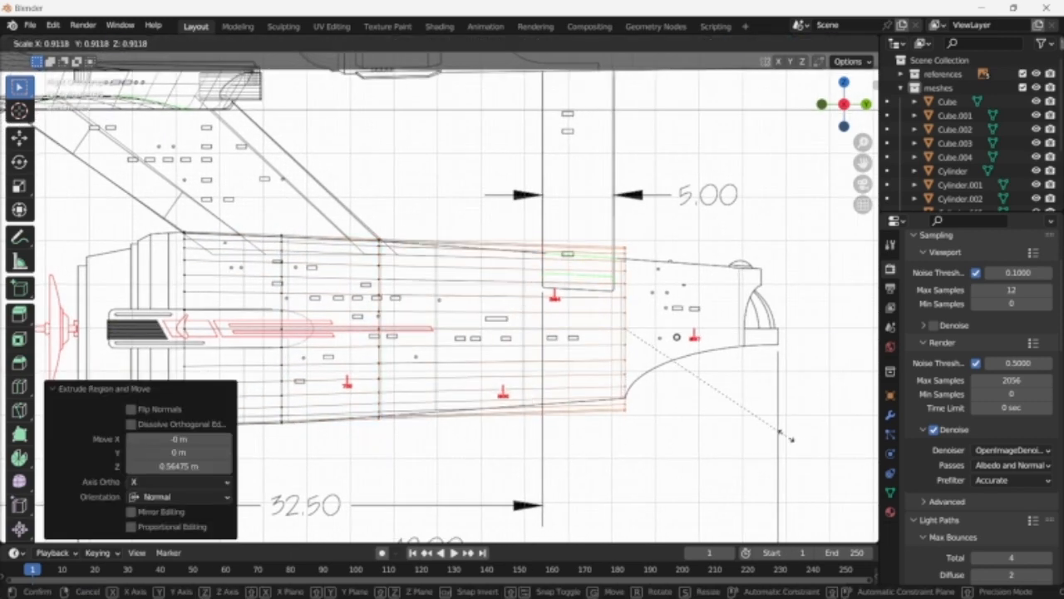
click(764, 426)
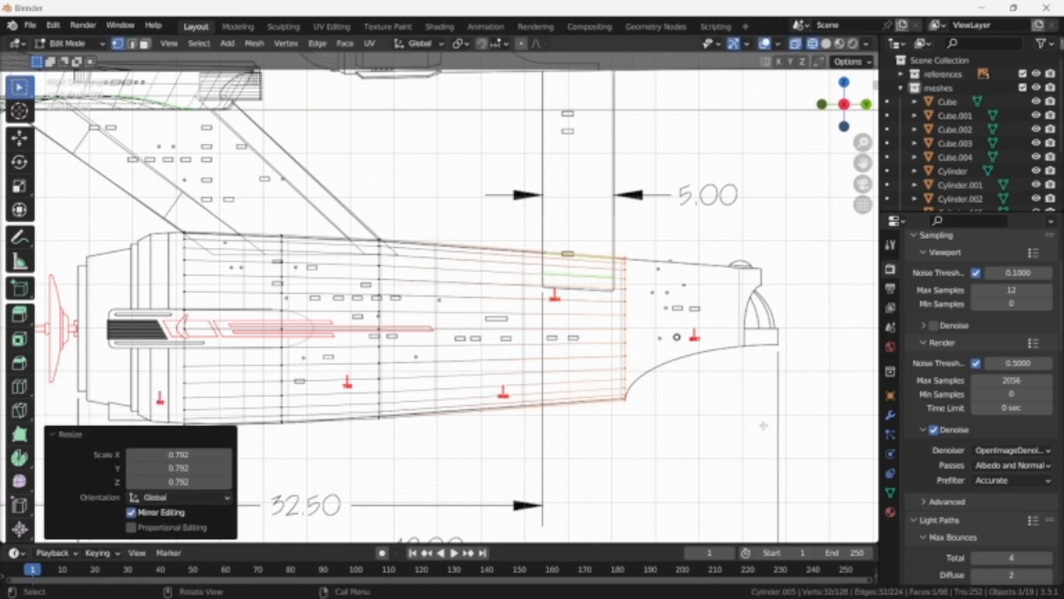
- Extrude the cylinder's front face about 0.077 m forward and scale it to 0.983 to match the hull's front outline
scroll(652, 414, down, 3)
shift+middle_drag(418, 415, 437, 370)
scroll(709, 407, up, 4)
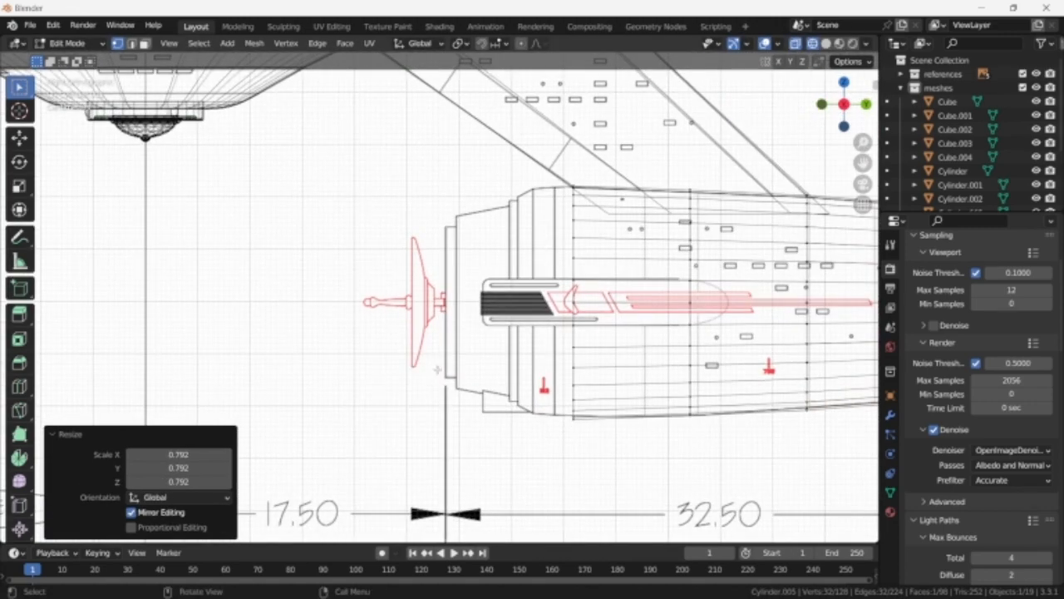
drag(599, 156, 515, 519)
scroll(682, 422, up, 2)
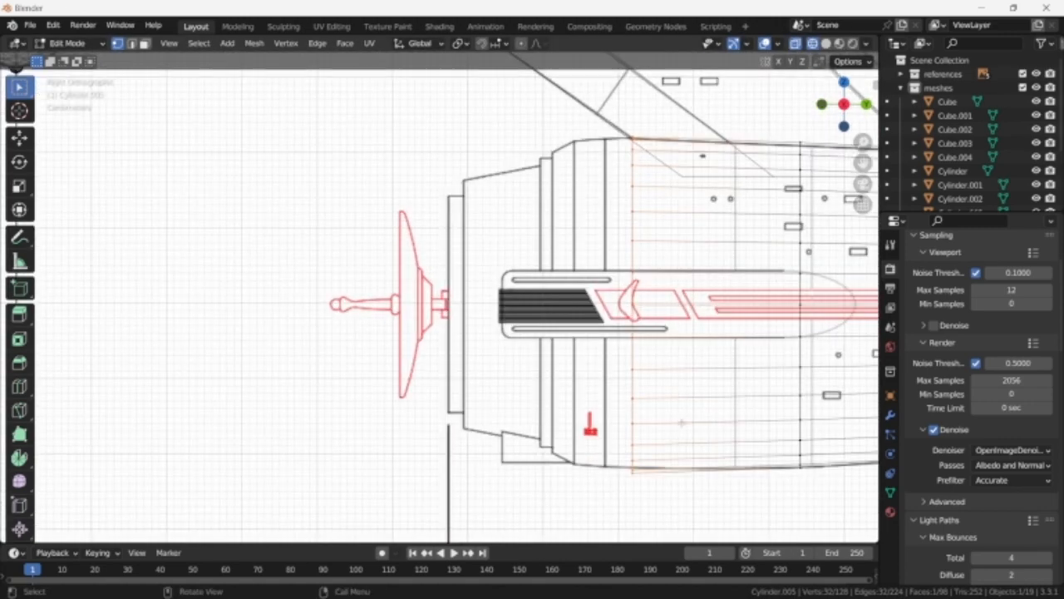
key(e)
click(624, 409)
key(s)
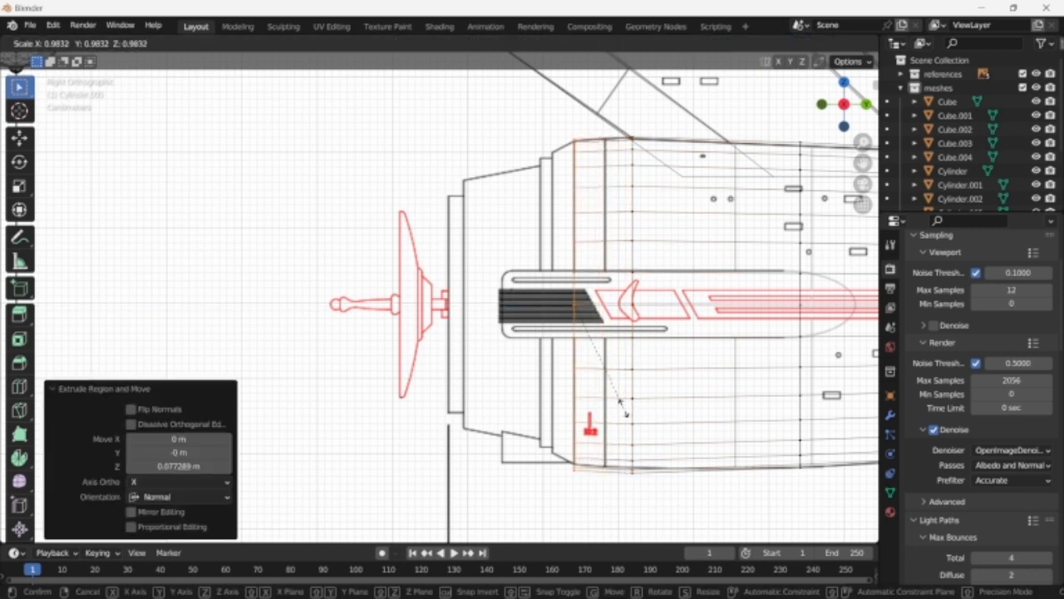
click(624, 408)
- Extrude the cylinder's front face about 0.029 m forward and scale it to about 0.92 along the hull's chamfer outline
key(e)
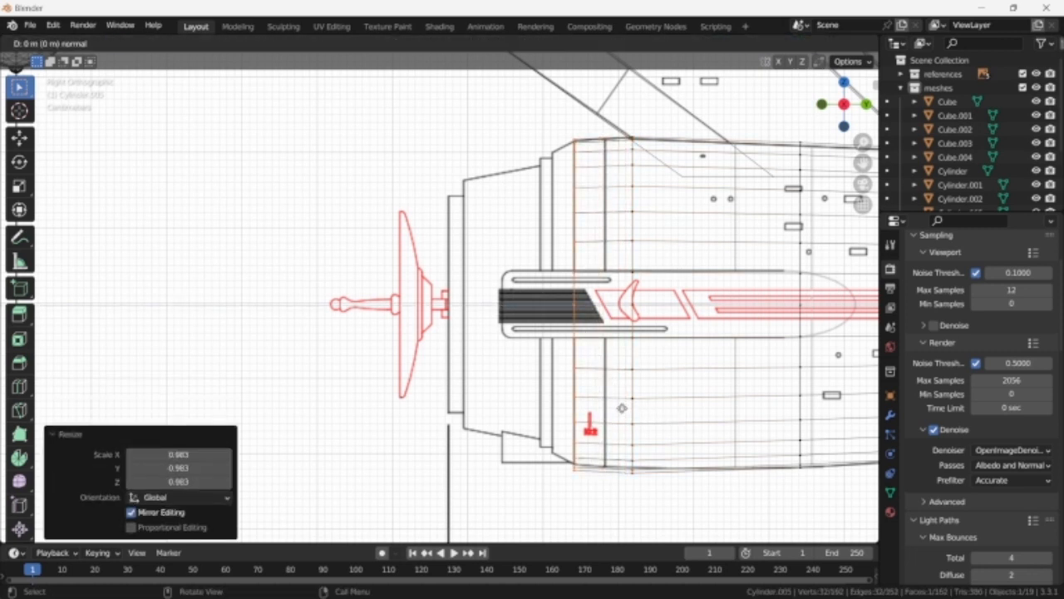
click(622, 409)
key(s)
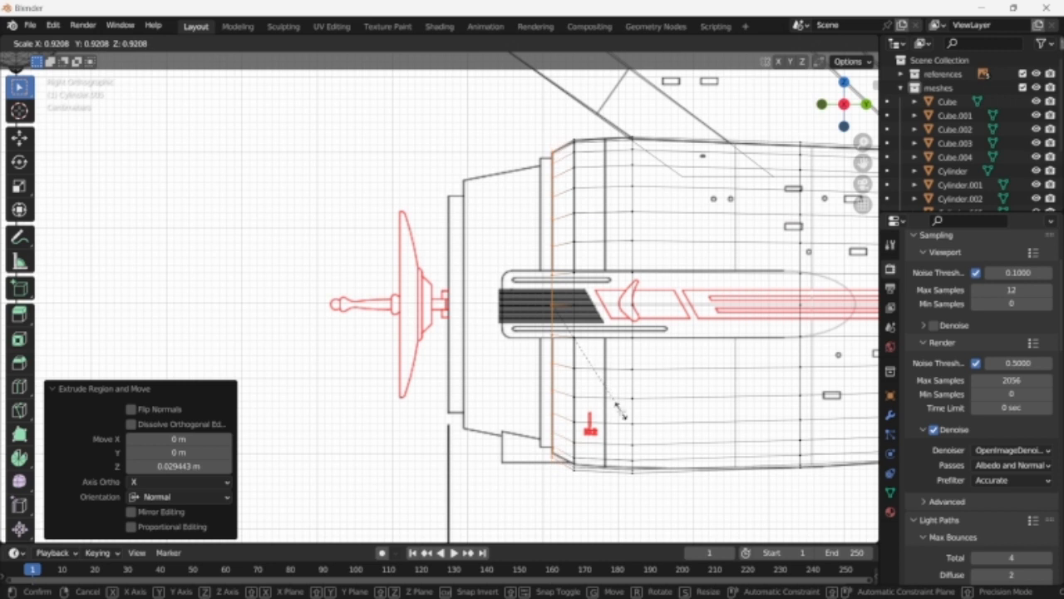
click(620, 410)
- Inset the front face to 0.980, extrude it about 0.015 m forward, and inset it again to 0.951
key(e)
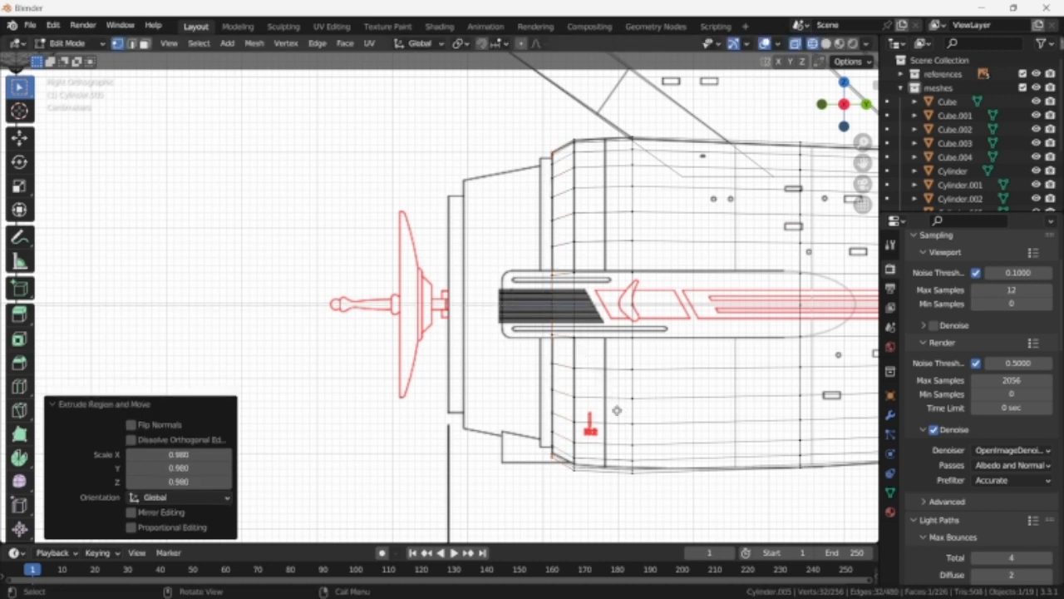
click(609, 413)
key(s)
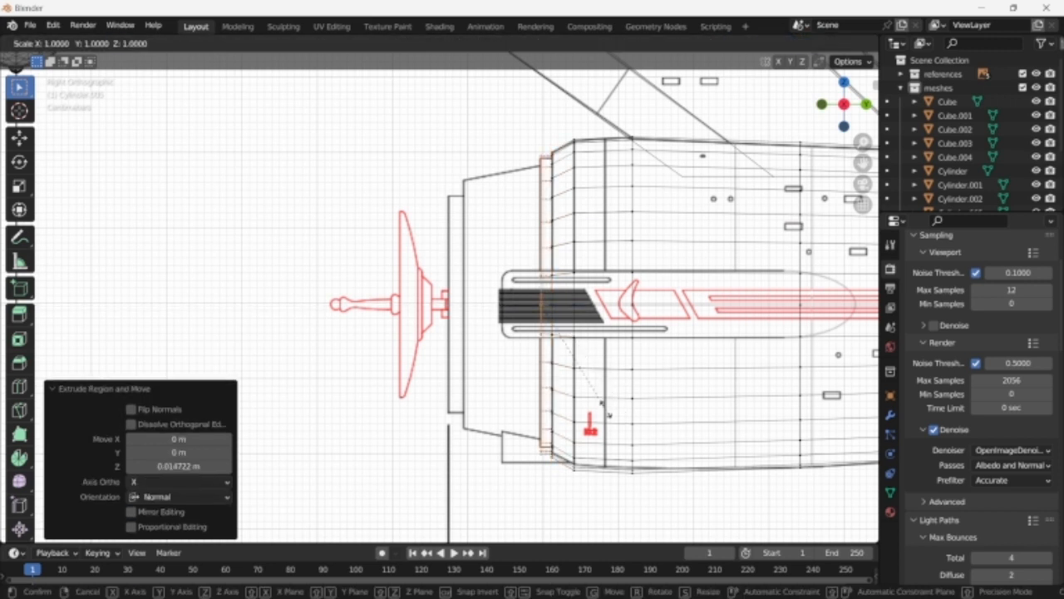
click(633, 411)
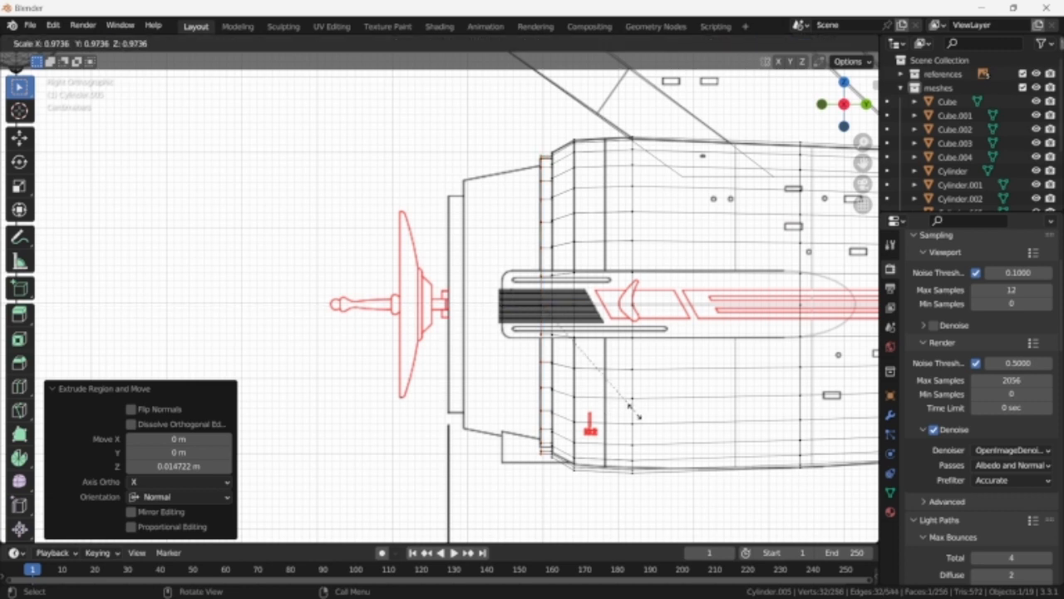
- Extrude the front face about 0.103 m forward and scale it to 0.879 to follow the tapered nose outline
key(e)
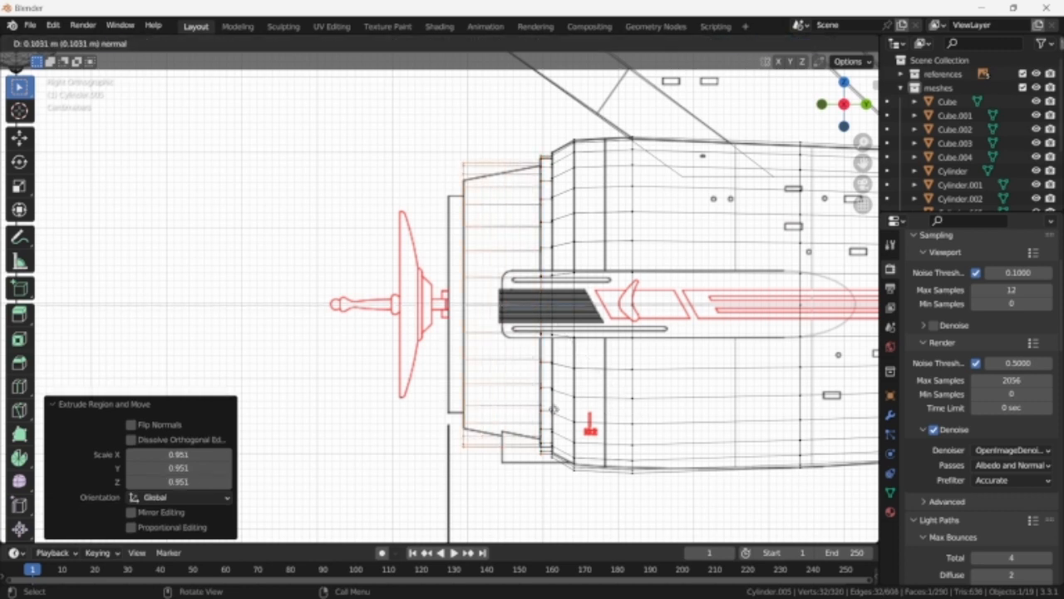
click(584, 414)
key(s)
click(563, 413)
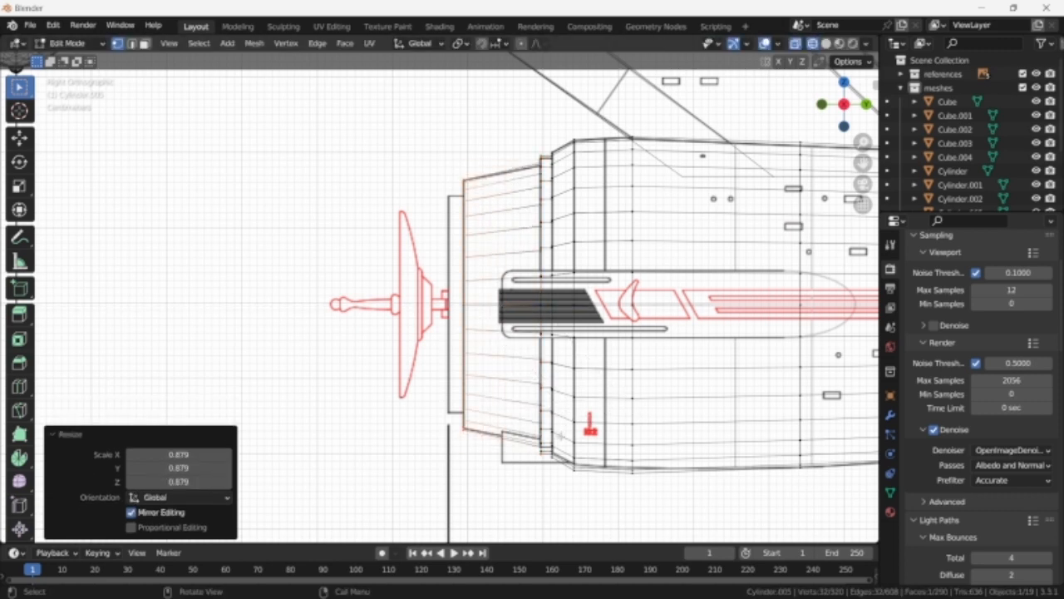
scroll(556, 438, down, 2)
middle_drag(556, 438, 578, 455)
key(shift+z)
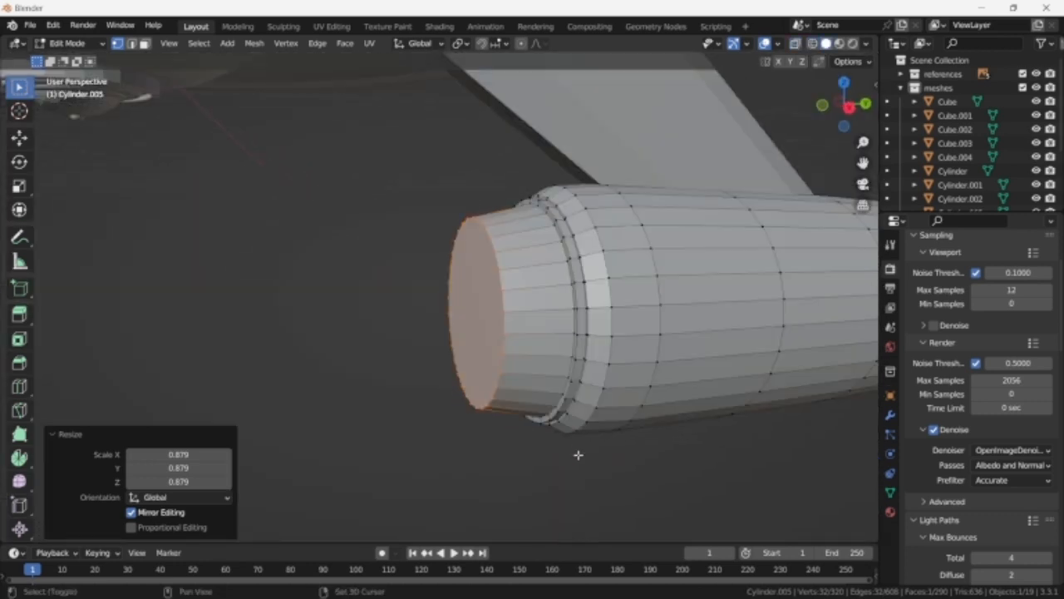
key(KP_3)
key(shift+z)
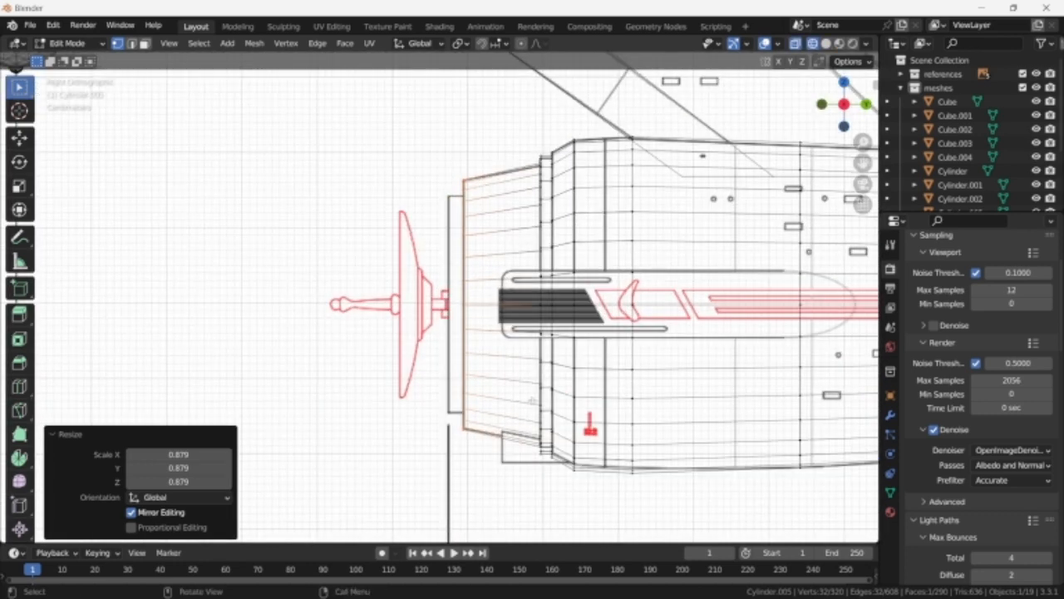
- Inset the nose's front face to 0.898 and extrude it about 0.077 m inward as a recess
key(e)
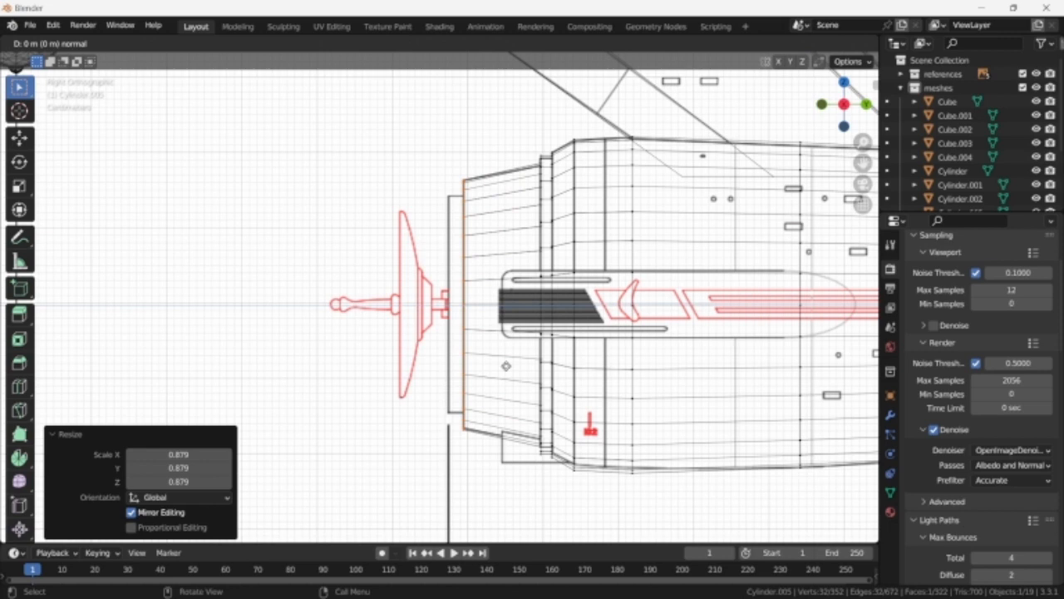
key(s)
click(499, 363)
key(e)
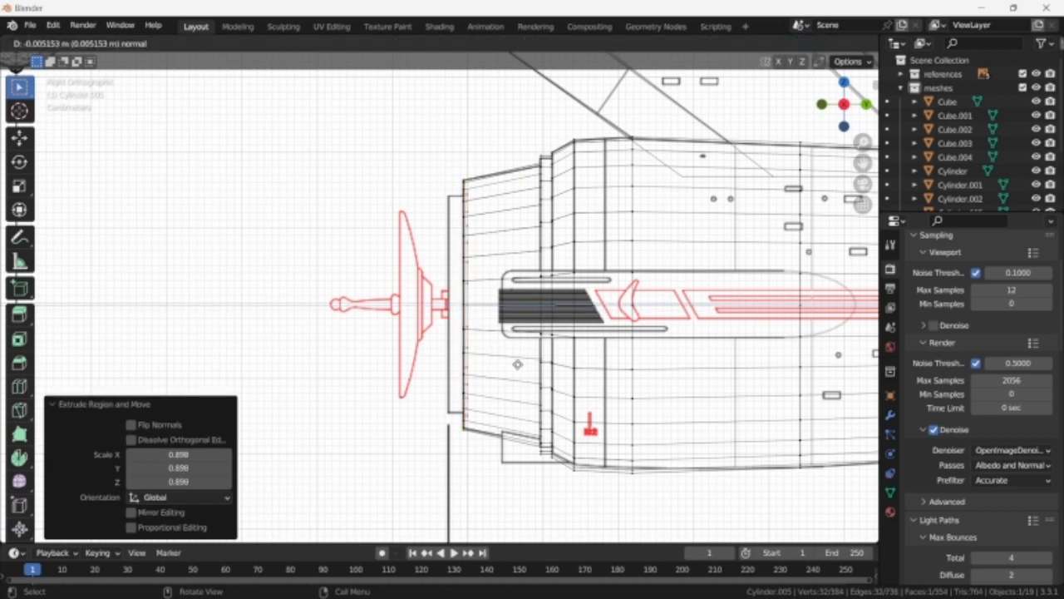
click(555, 366)
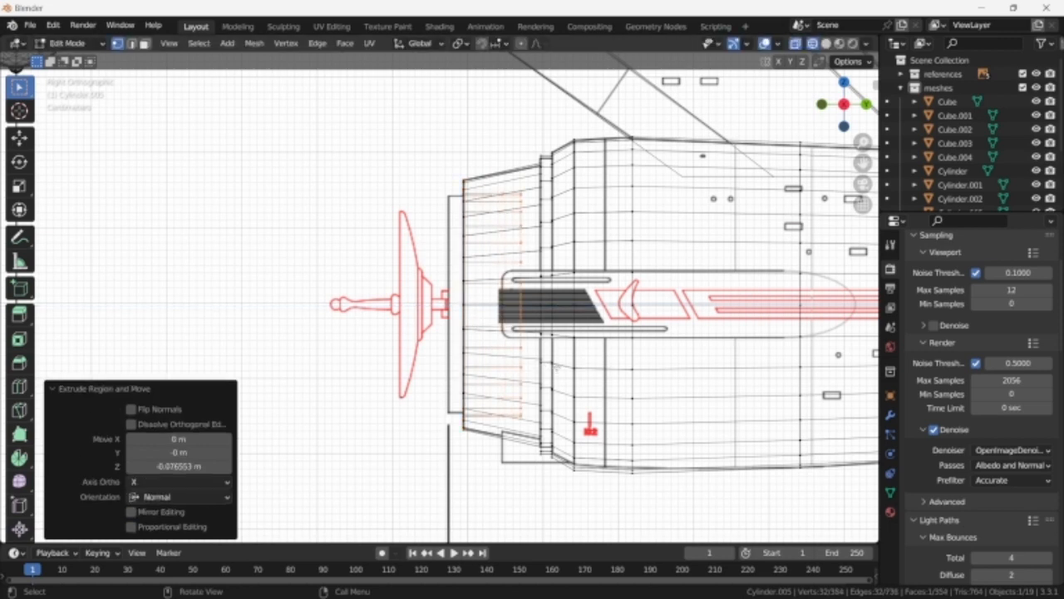
scroll(554, 371, down, 2)
middle_drag(553, 370, 639, 405)
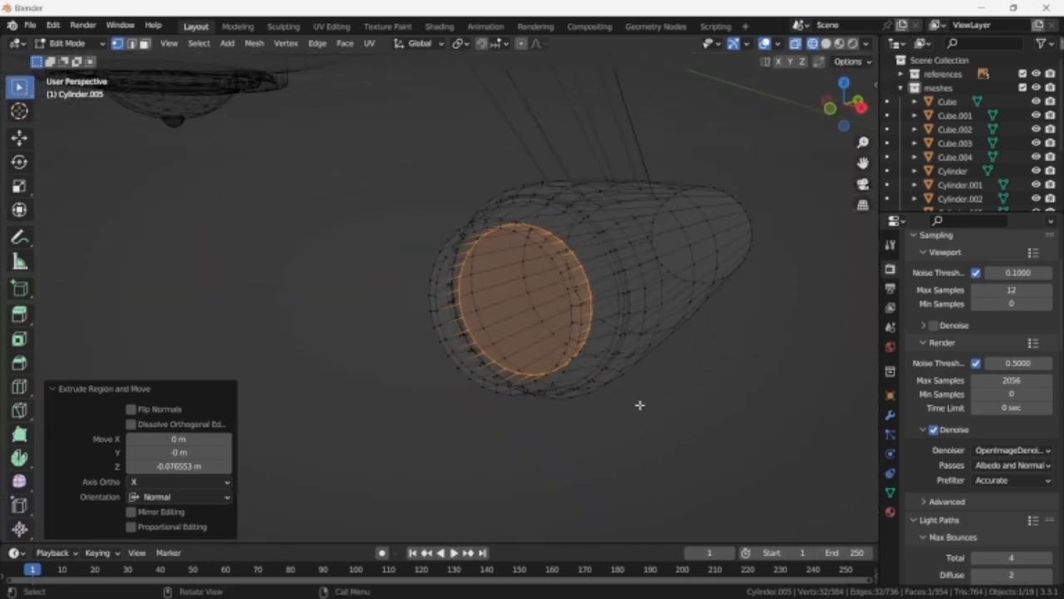
- Inset the recess floor to 0.198 and add five centred loop cuts around the resulting ring of faces
key(e)
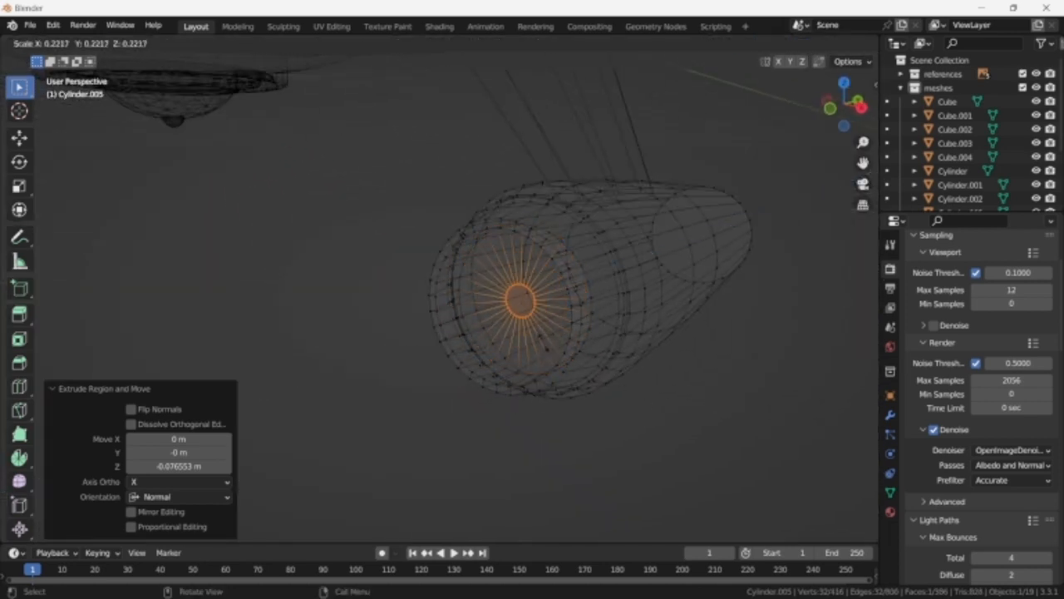
click(537, 345)
key(shift+z)
scroll(536, 358, up, 2)
middle_drag(537, 359, 563, 348)
key(ctrl+r)
scroll(565, 351, up, 4)
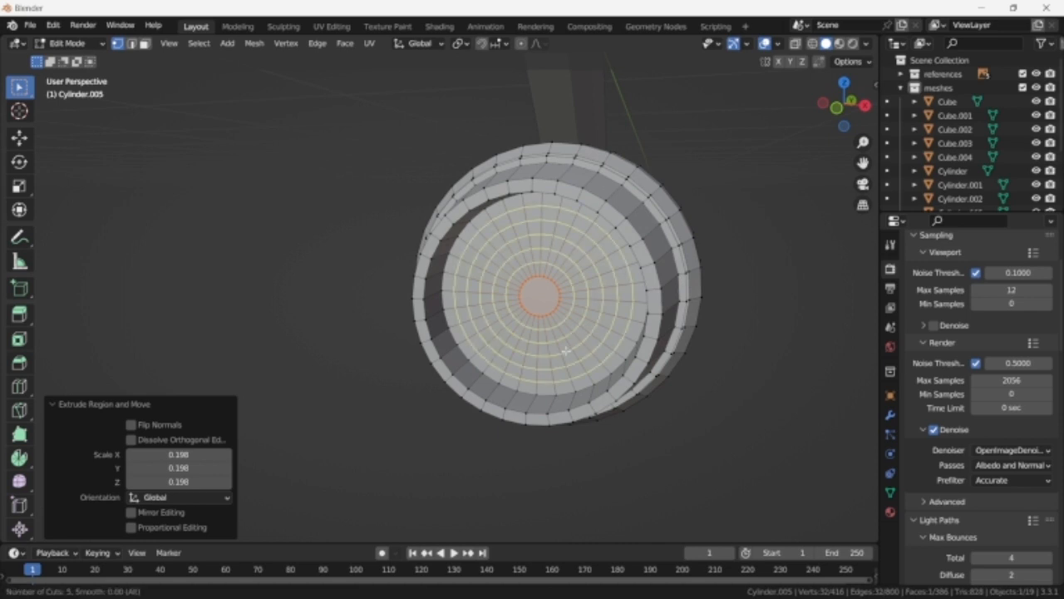
click(565, 351)
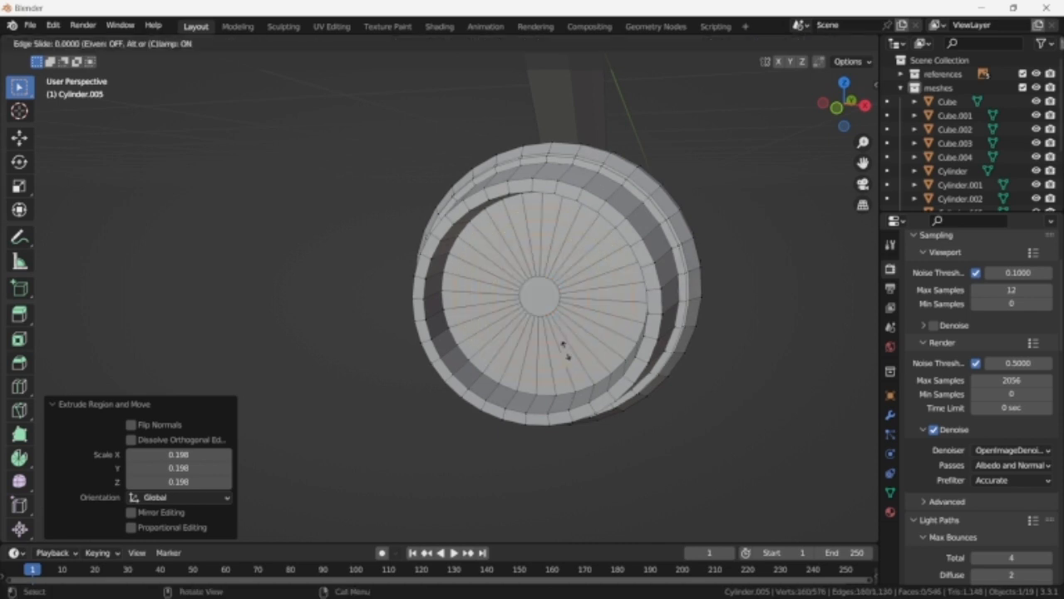
right_click(567, 351)
- Select three alternating face rings on the recess floor and extrude them about 0.097 m forward to the blueprint's front edge
key(3)
alt+click(476, 339)
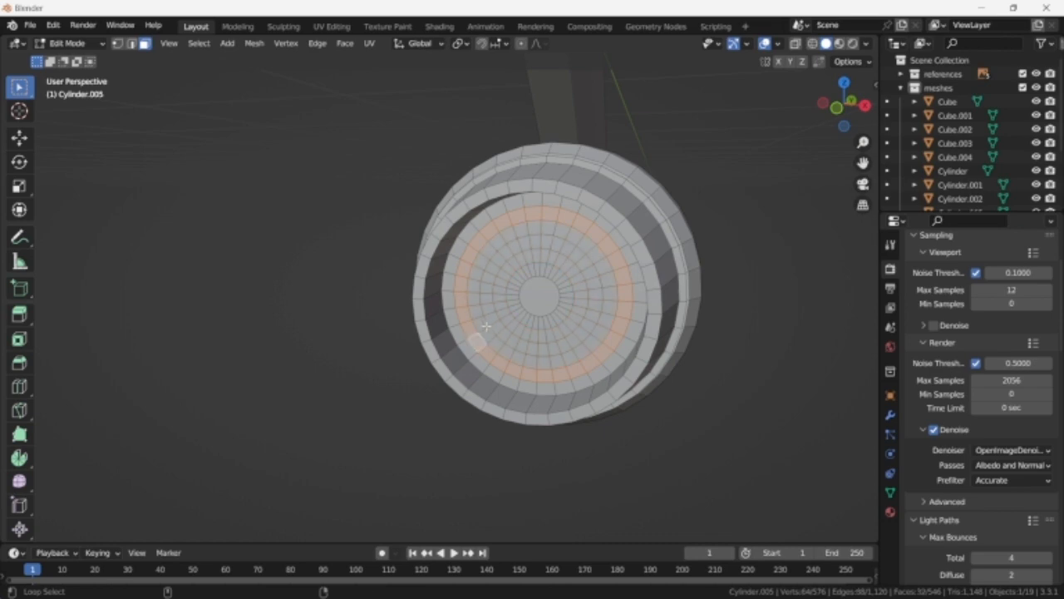
alt+shift+click(492, 318)
alt+shift+click(516, 312)
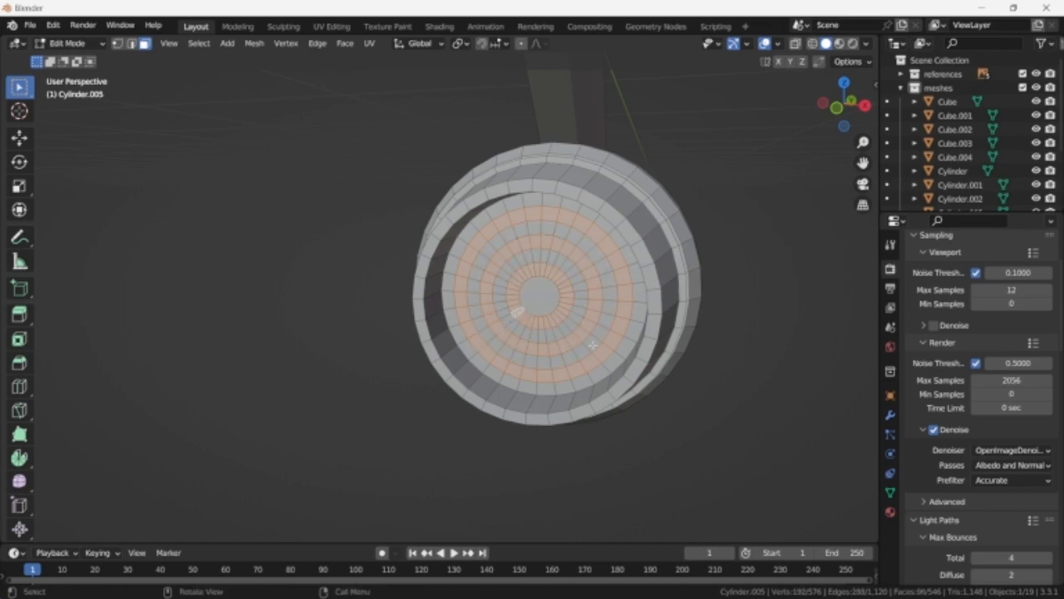
key(KP_3)
key(shift+z)
scroll(592, 344, up, 2)
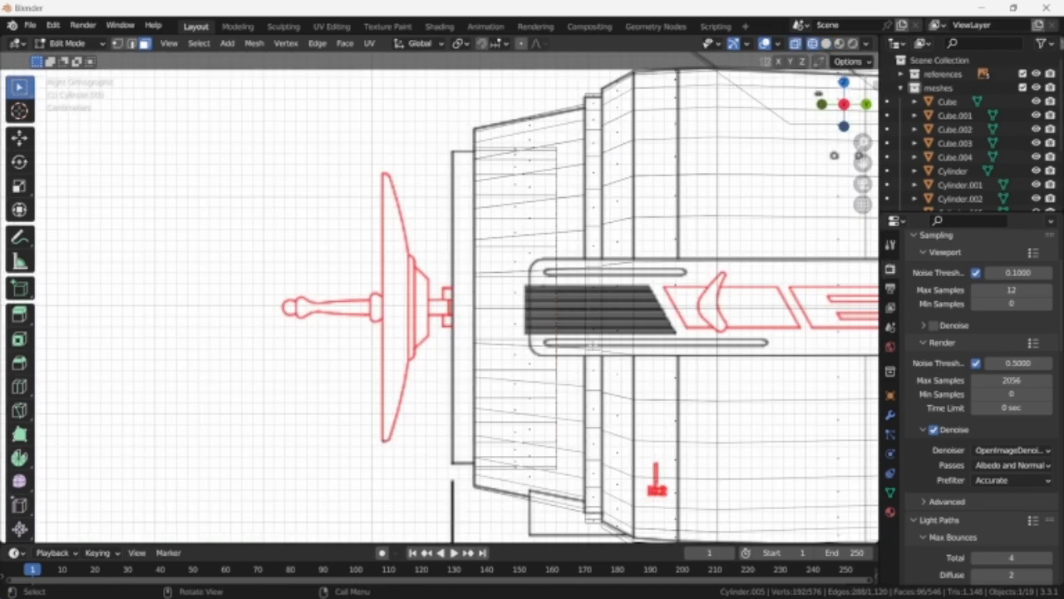
key(e)
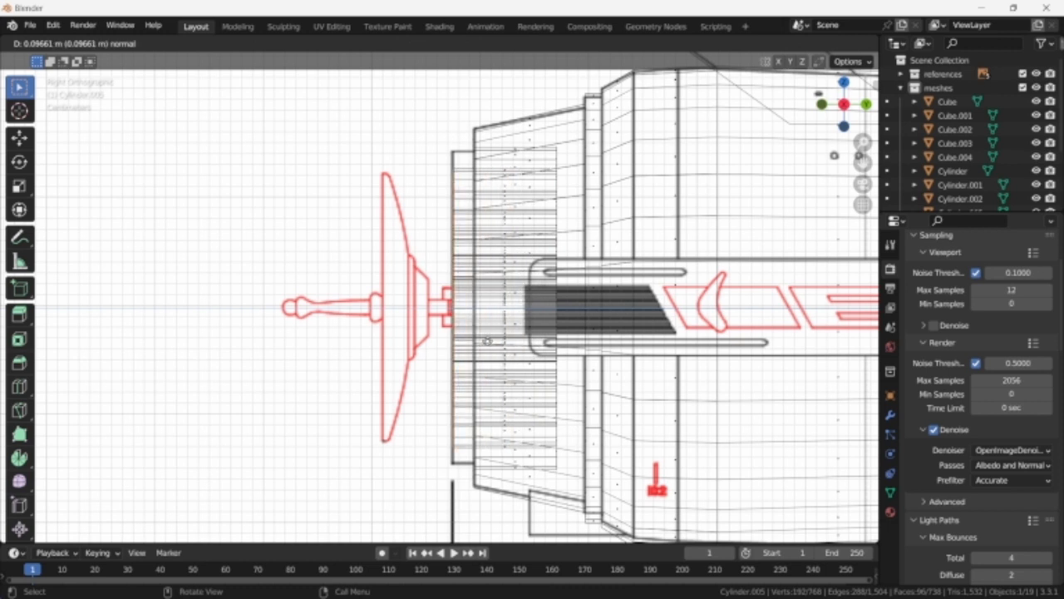
click(488, 341)
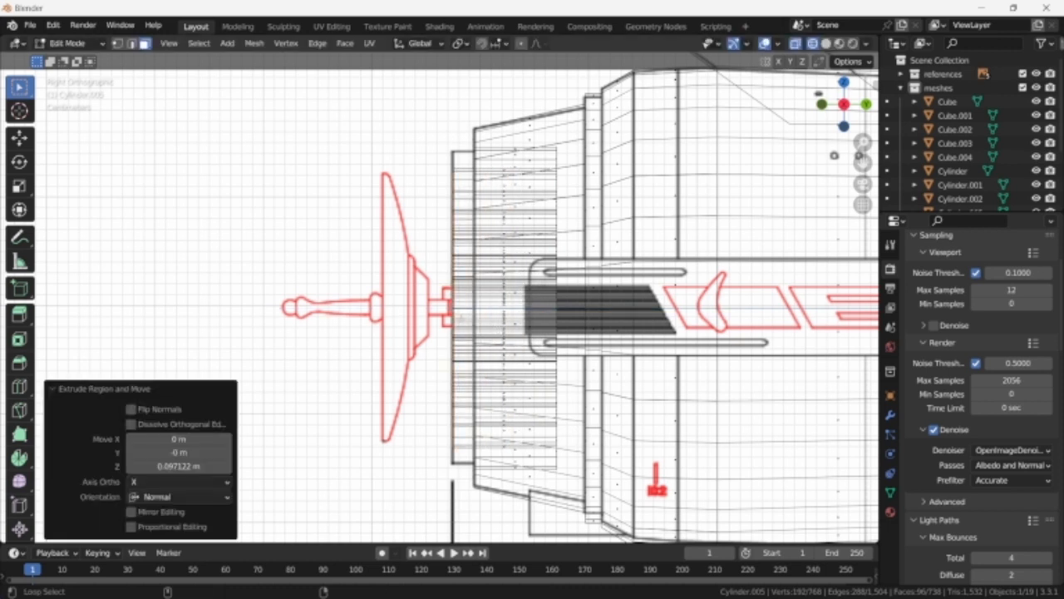
- Add the inner and outer walls of the three extruded rings to the selection and scale the rings to about 1.08, excluding Y
alt+shift+click(460, 319)
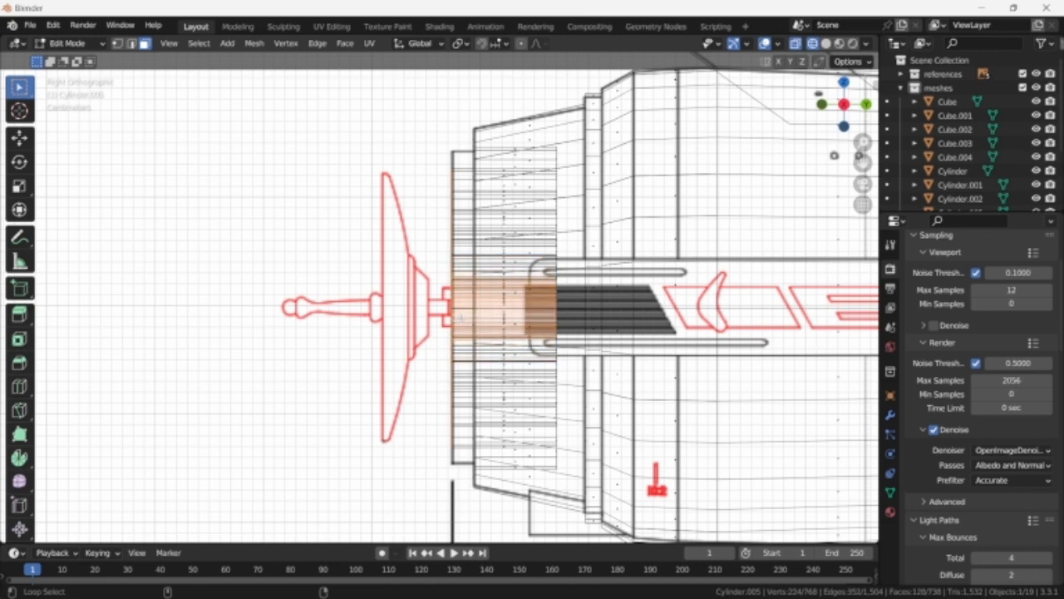
middle_drag(462, 319, 507, 358)
key(shift+z)
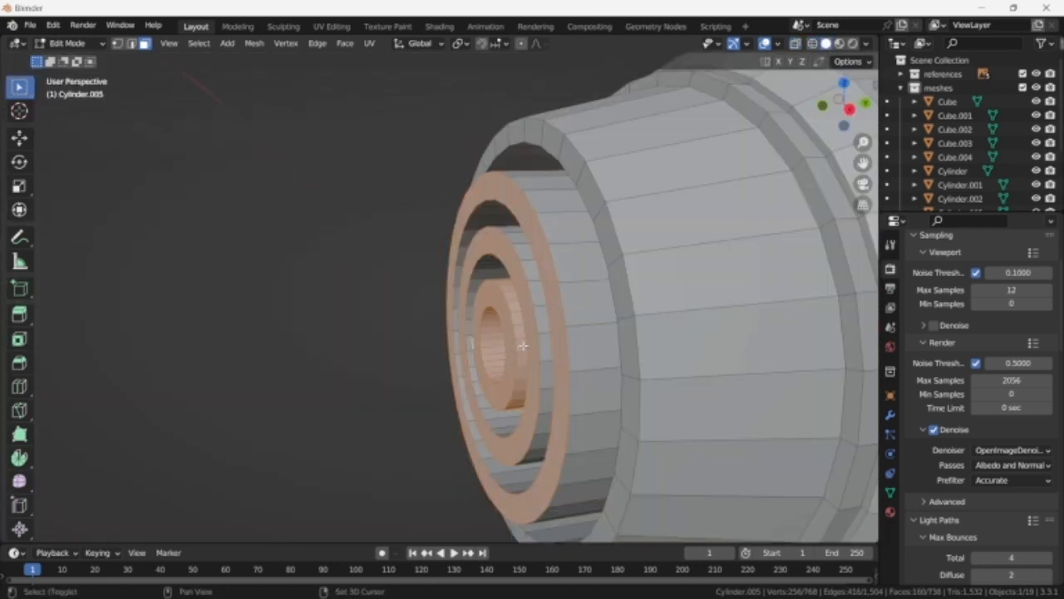
key(shift+z)
key(shift+z)
alt+shift+click(545, 331)
alt+shift+click(558, 342)
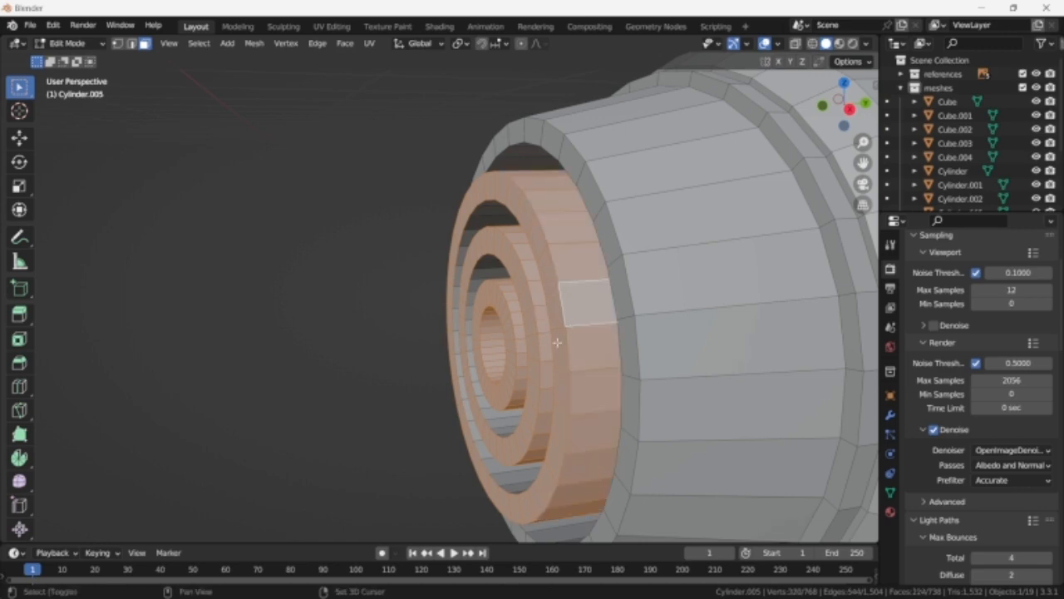
middle_drag(557, 343, 570, 364)
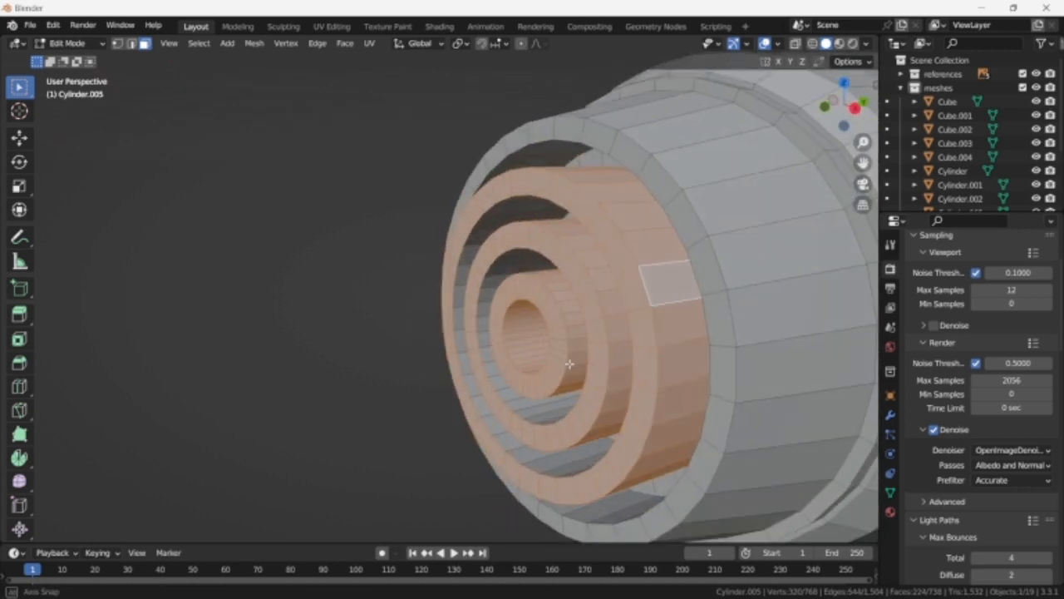
alt+shift+click(460, 330)
alt+shift+click(459, 331)
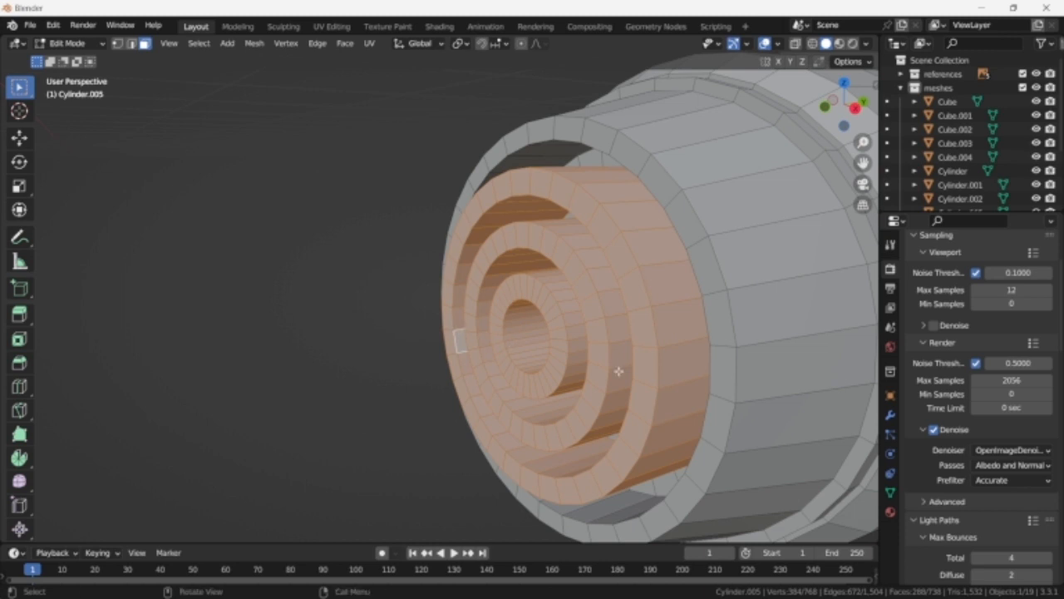
key(KP_3)
key(shift+z)
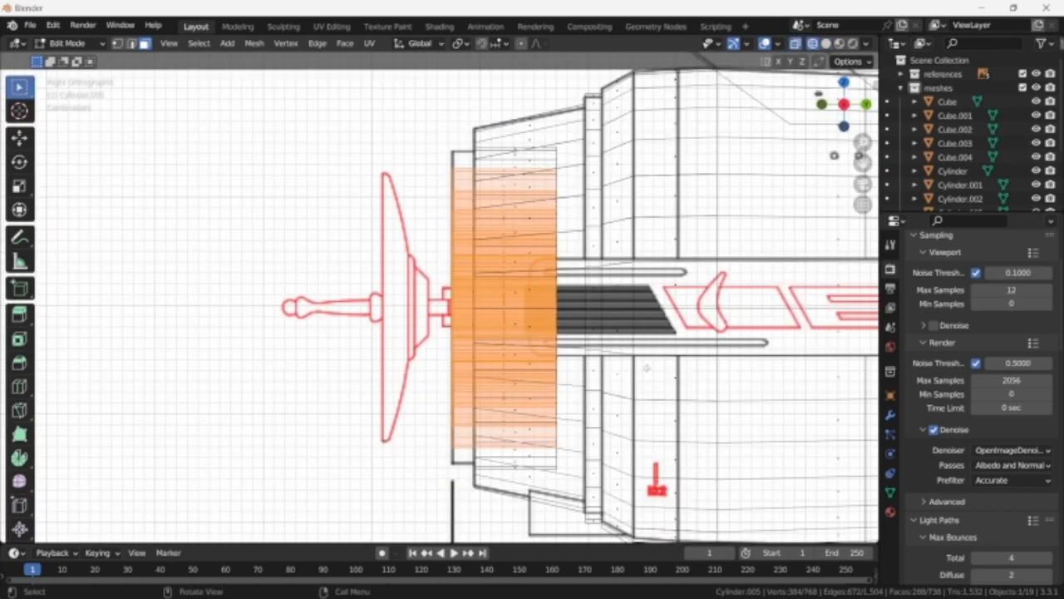
key(s)
key(shift+y)
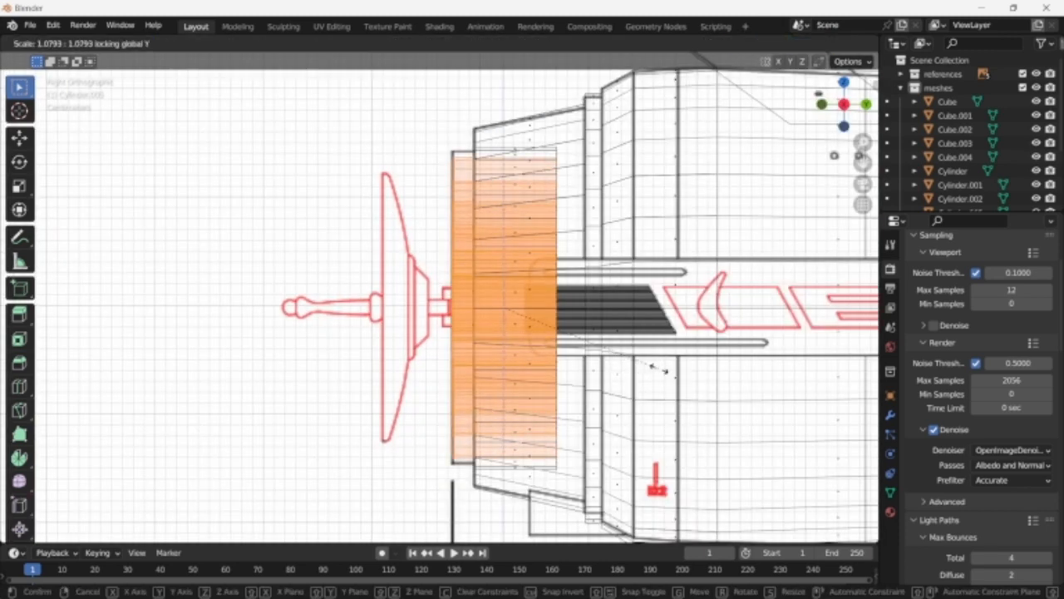
click(658, 370)
key(Tab)
scroll(658, 372, down, 3)
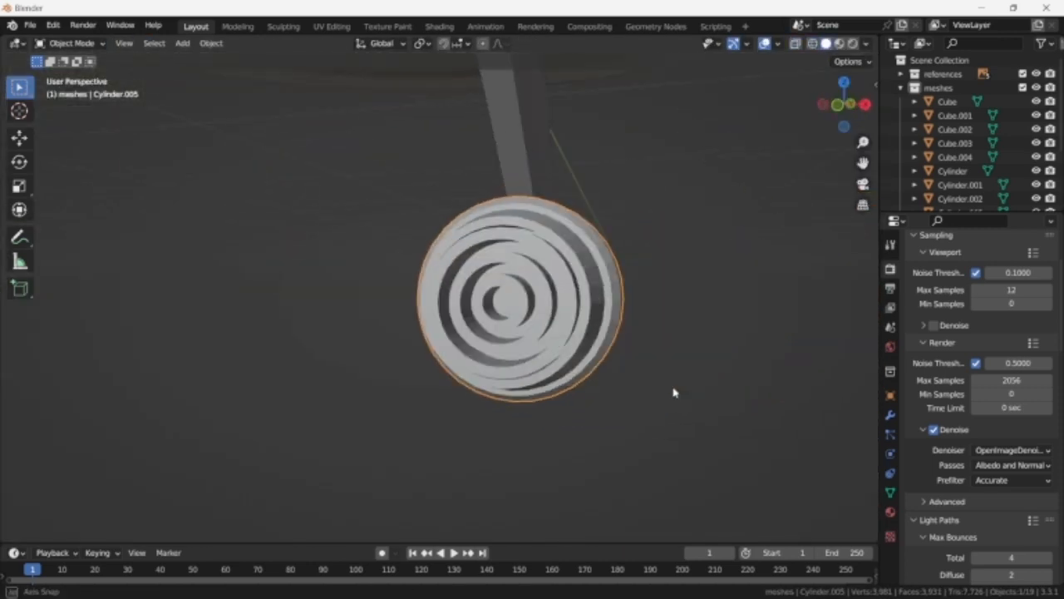
middle_drag(675, 393, 634, 411)
scroll(634, 408, up, 5)
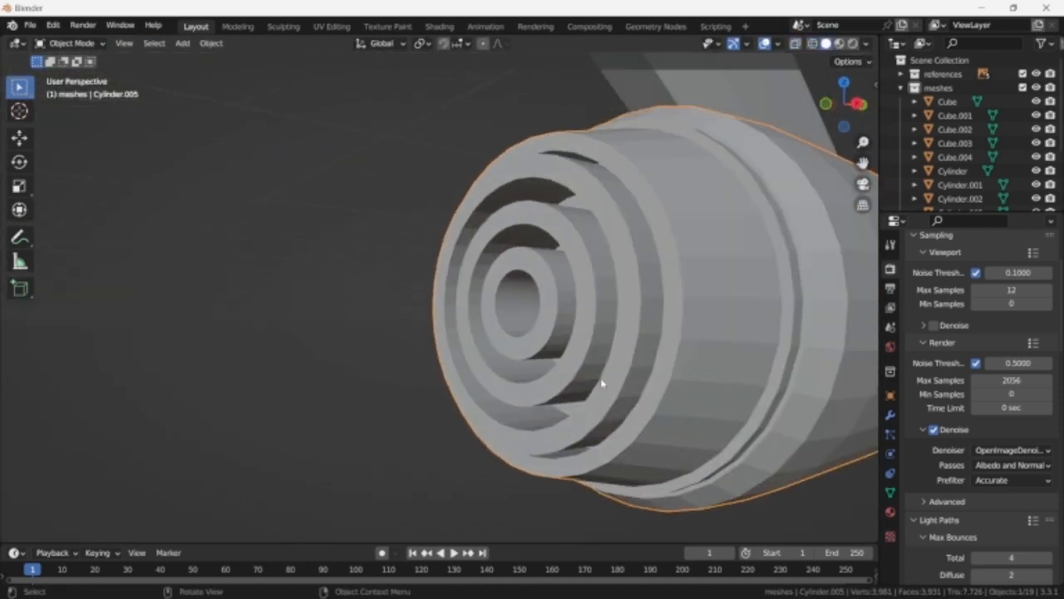
key(KP_3)
key(shift+z)
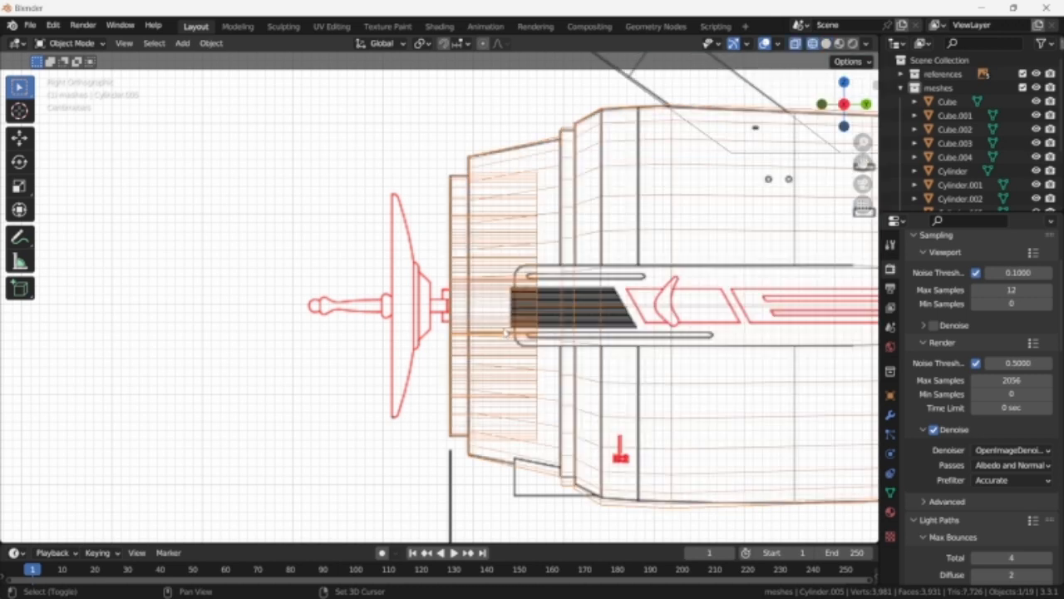
key(shift+a)
mouse_move(483, 319)
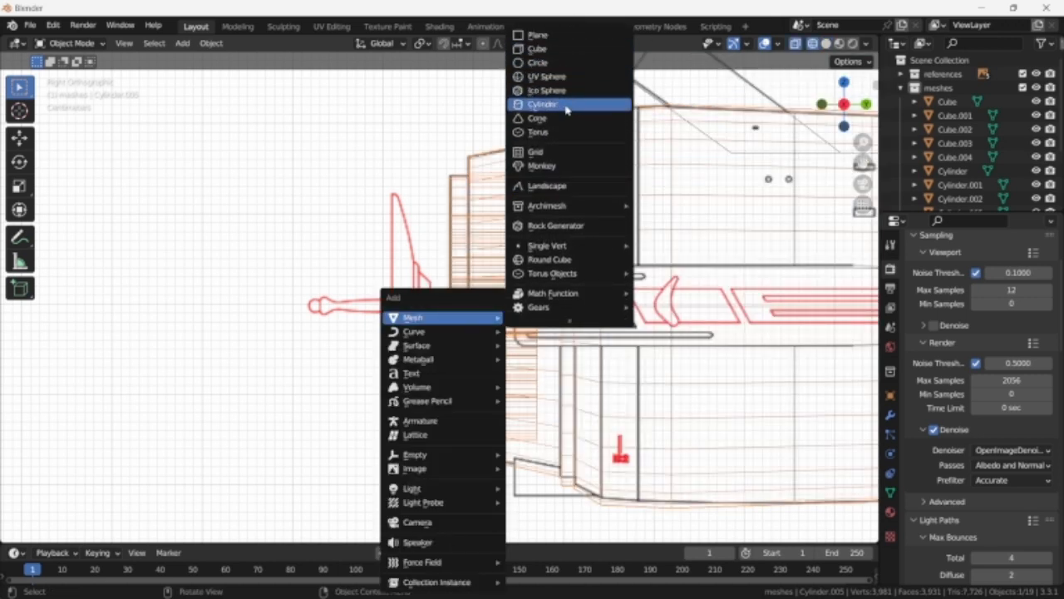
click(565, 109)
key(Tab)
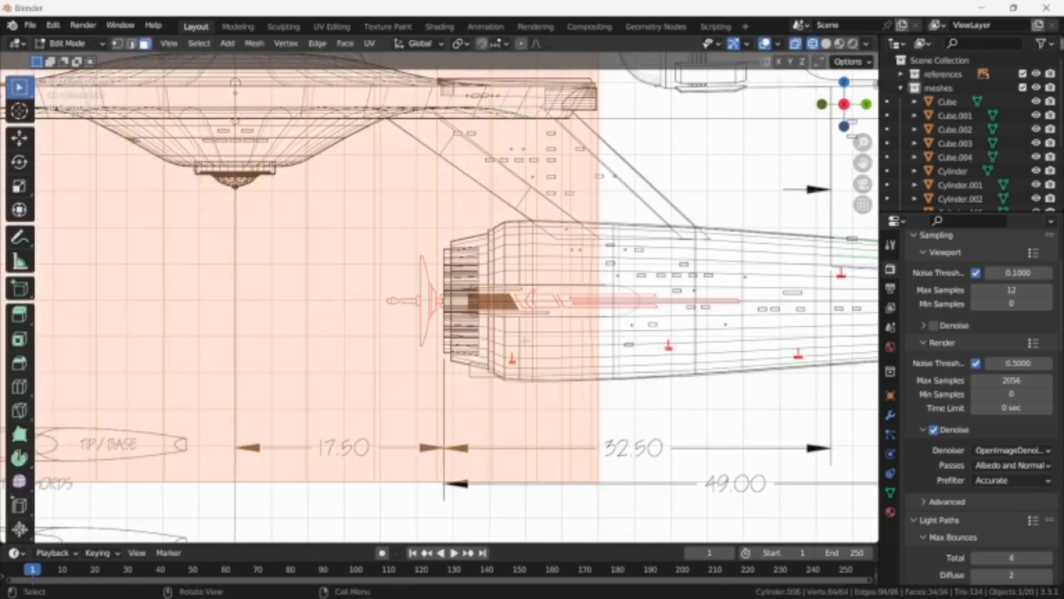
key(Tab)
key(x)
click(429, 309)
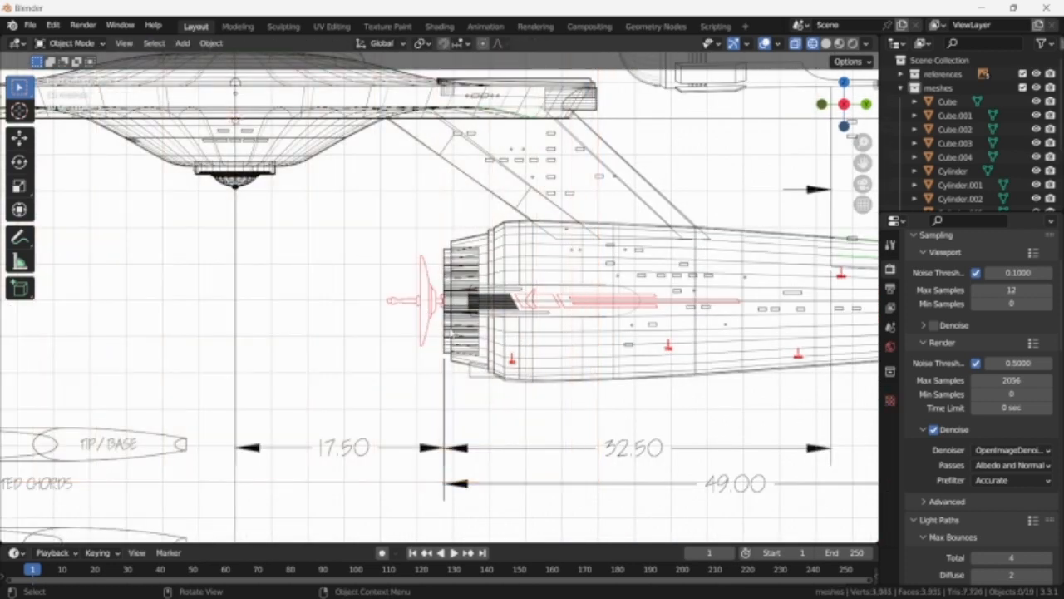
- Place the 3D cursor at the secondary hull nose's central disc face
middle_drag(452, 334, 572, 335)
key(shift+z)
click(517, 336)
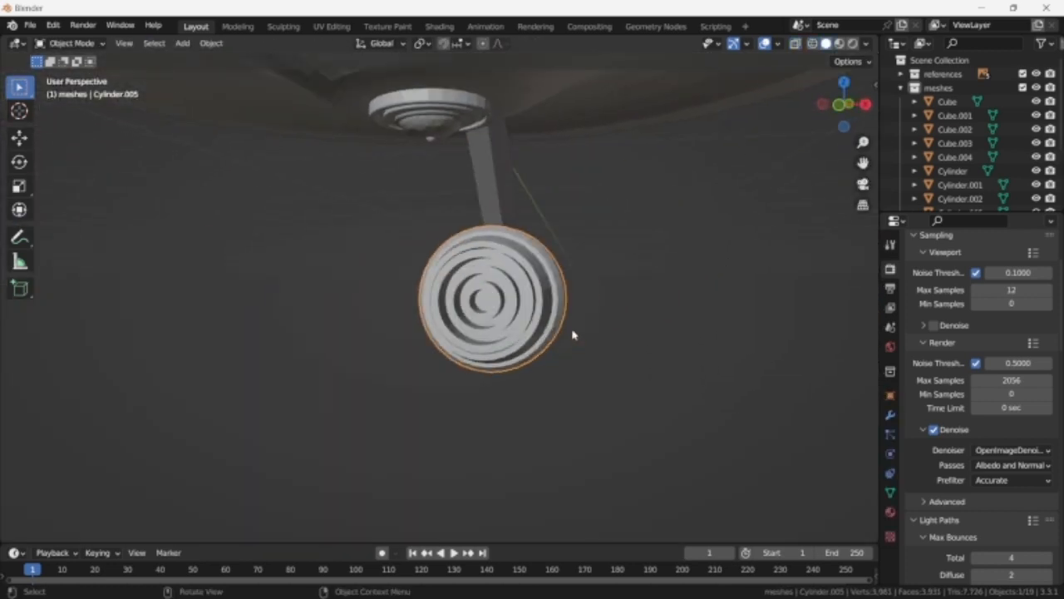
scroll(572, 336, up, 3)
key(Tab)
click(513, 305)
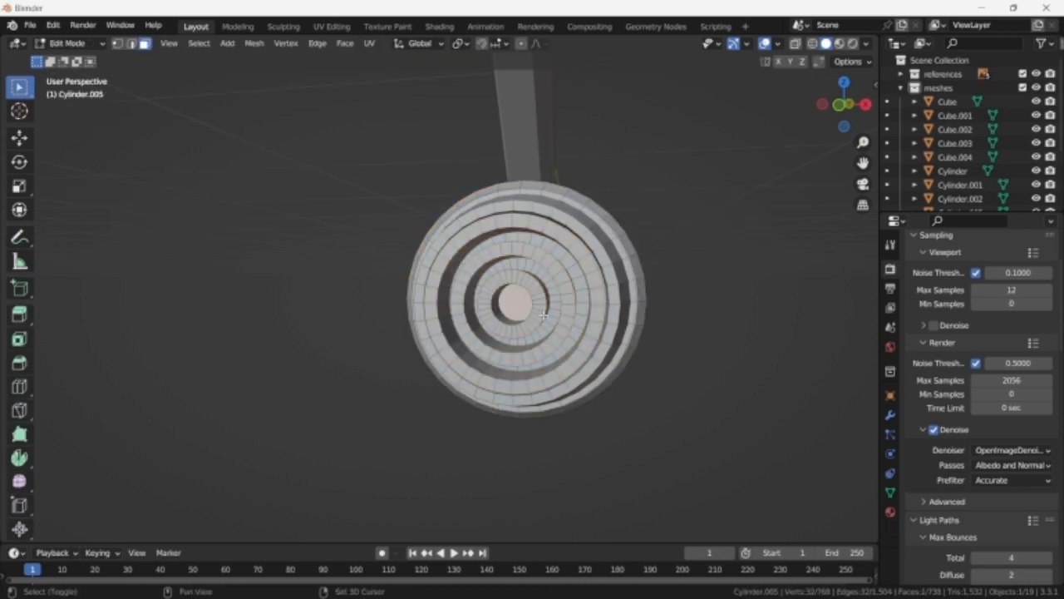
key(shift+s)
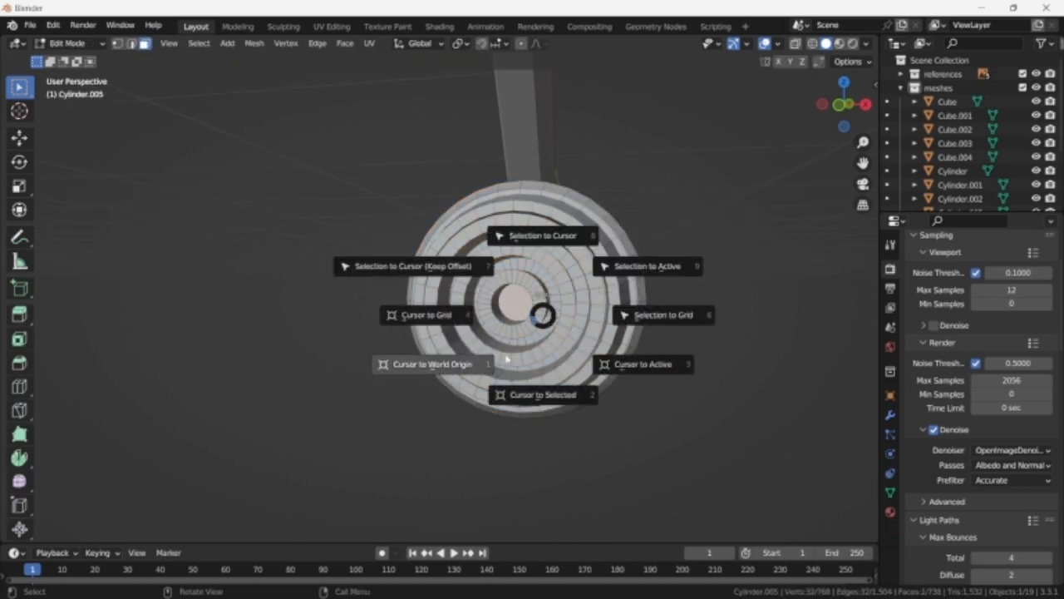
click(551, 394)
key(Tab)
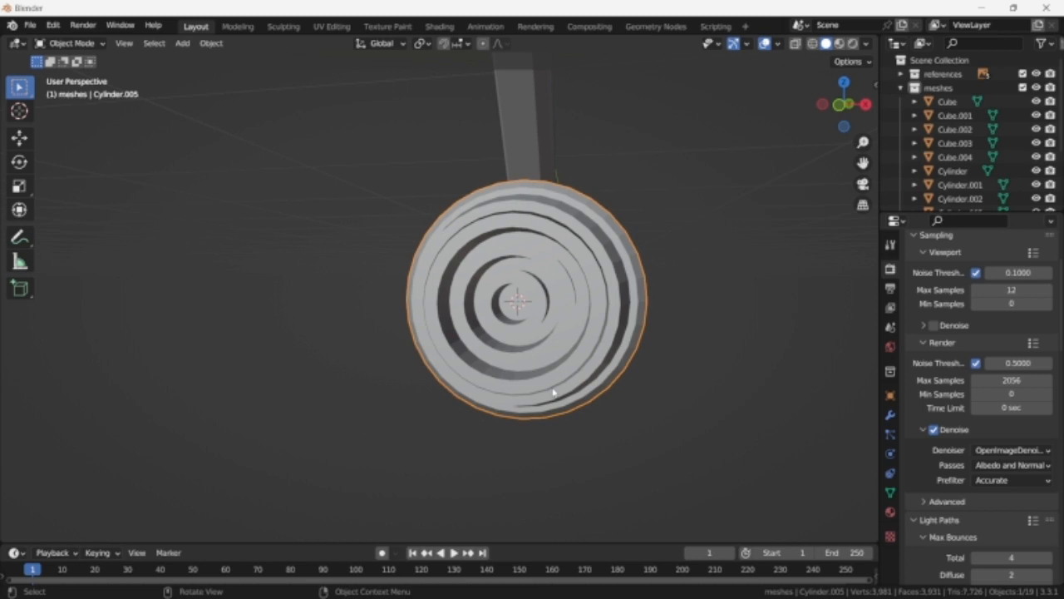
- Add a cylinder at the 3D cursor and rotate it 90° in the right side view
key(KP_3)
key(shift+z)
key(shift+a)
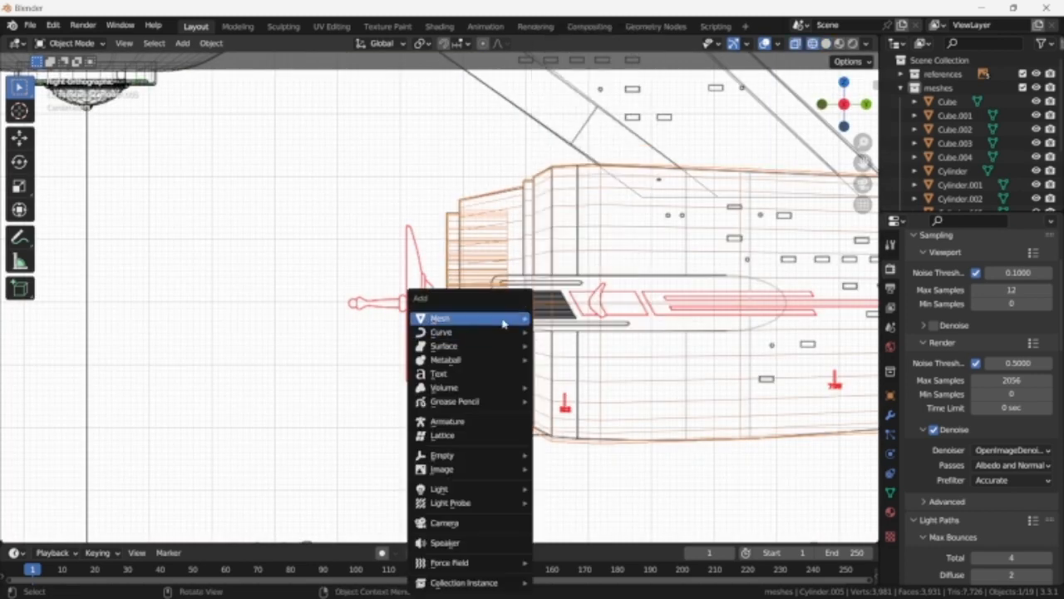
mouse_move(503, 323)
scroll(574, 75, up, 5)
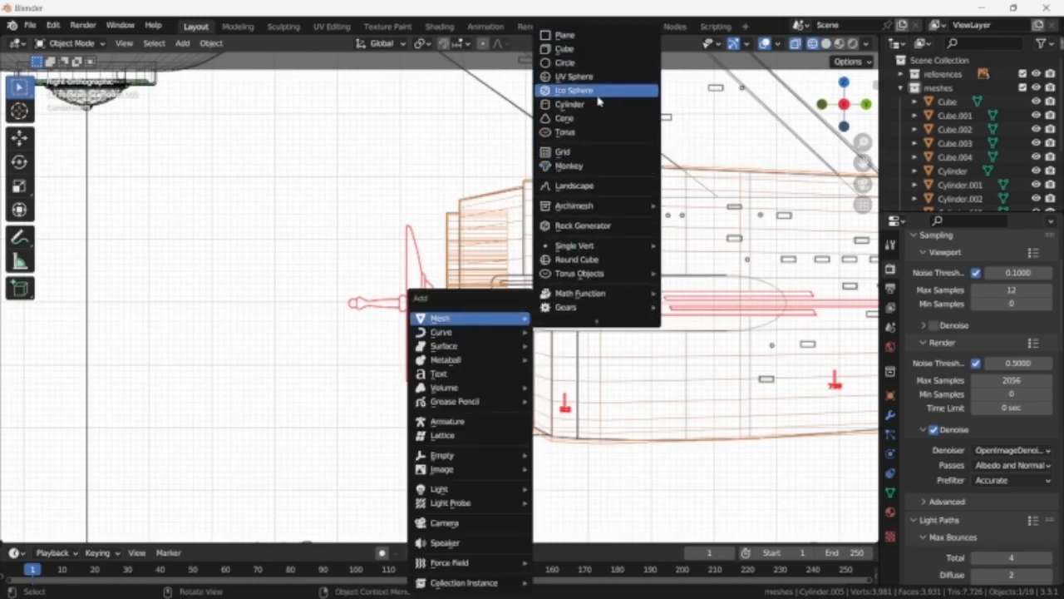
click(595, 104)
text(r)
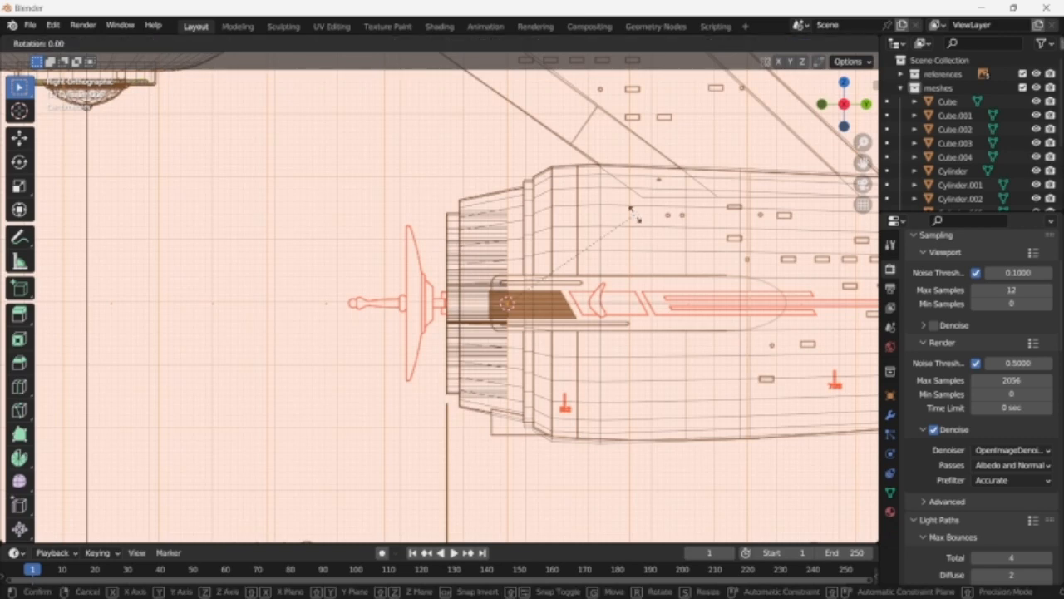
text(90)
key(Return)
- Scale the new cylinder to -0.102 and move it about 0.0038 m forward along Y to the dish mount's front edge
key(s)
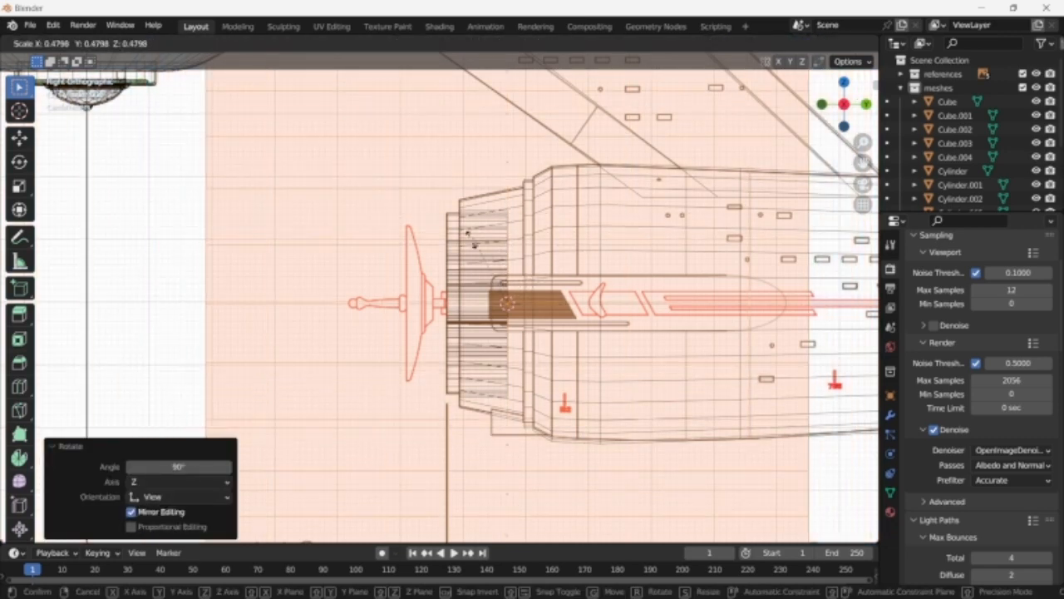
click(519, 294)
scroll(519, 294, up, 4)
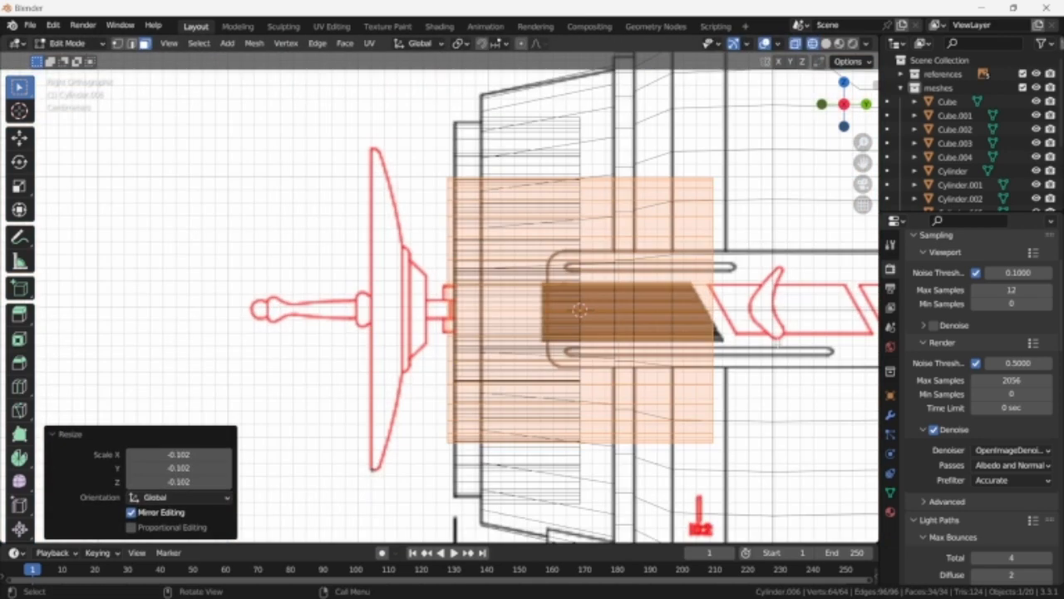
key(g)
key(y)
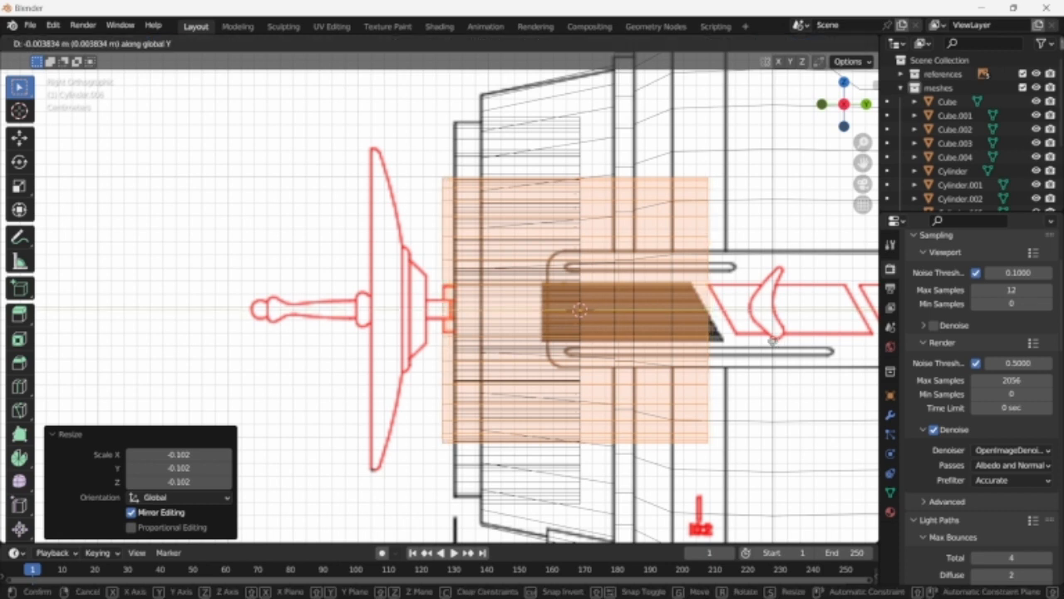
click(773, 340)
- Scale the cylinder down, excluding Y, to roughly match the height of the blueprint's dish mount collar
key(1)
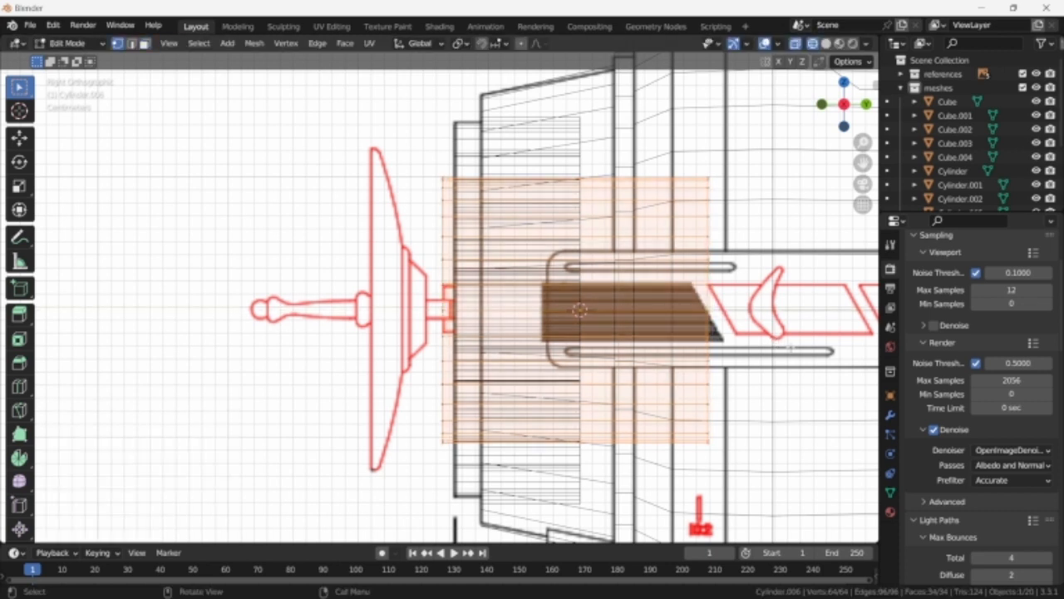
key(s)
key(shift+y)
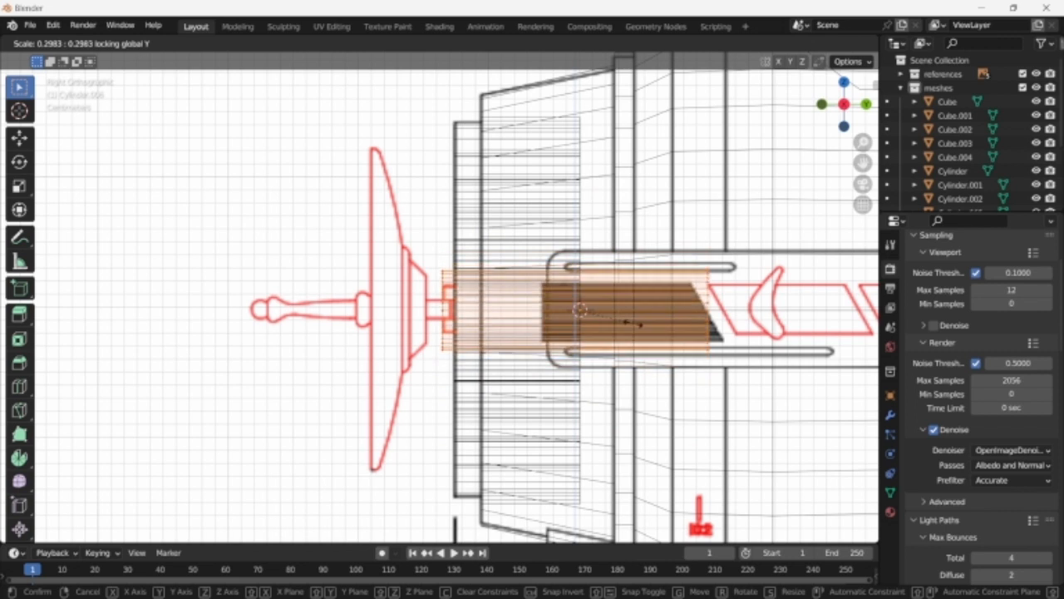
click(615, 320)
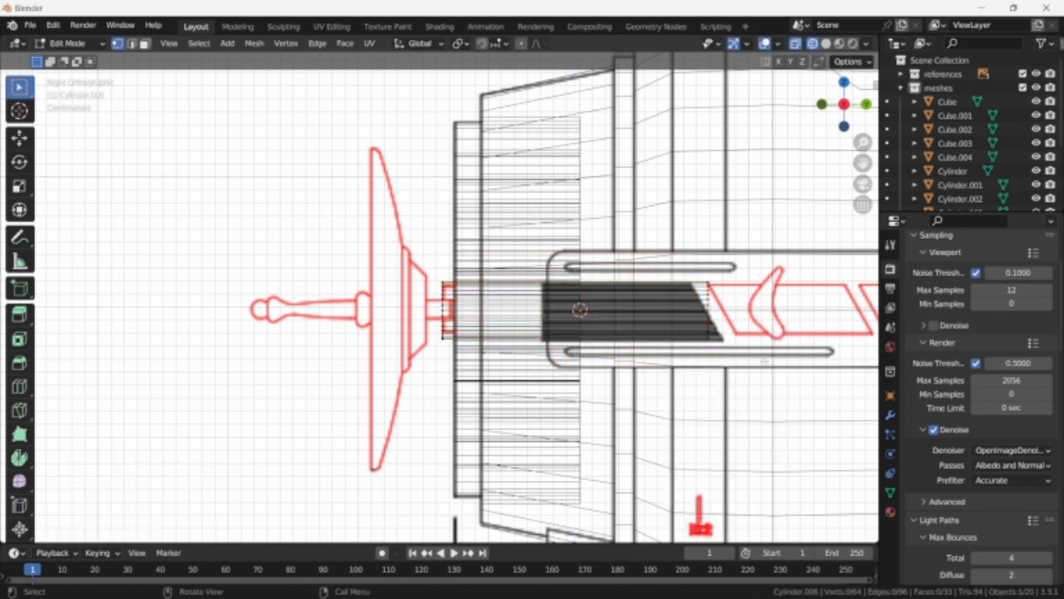
- Extrude the cylinder's front face inward at scale 0.478, then extrude it about 0.0125 m forward as the dish shaft
shift+middle_drag(697, 506, 718, 507)
shift+middle_drag(566, 381, 621, 381)
scroll(620, 381, up, 4)
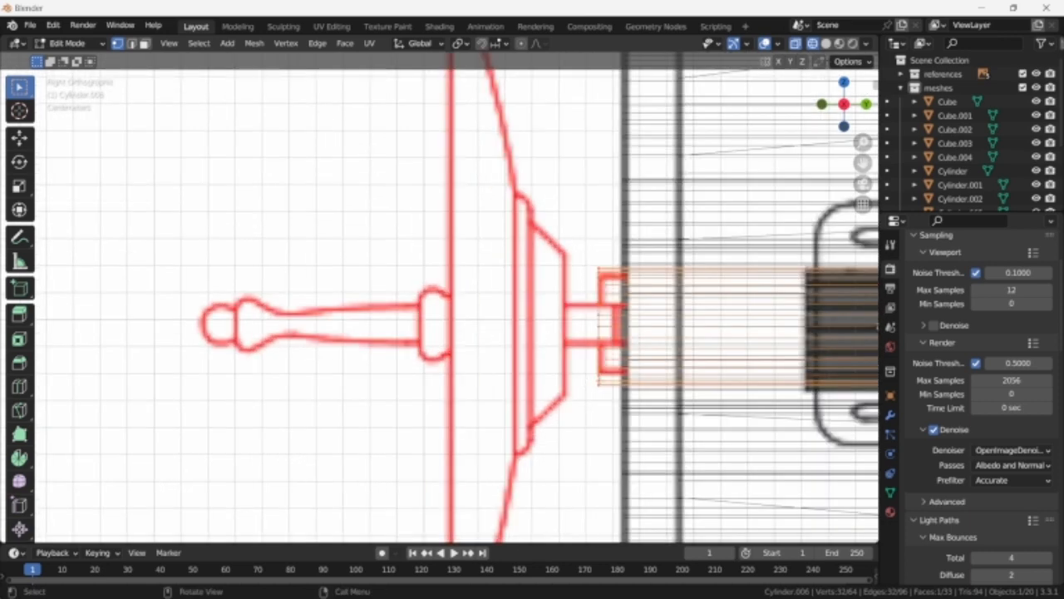
key(s)
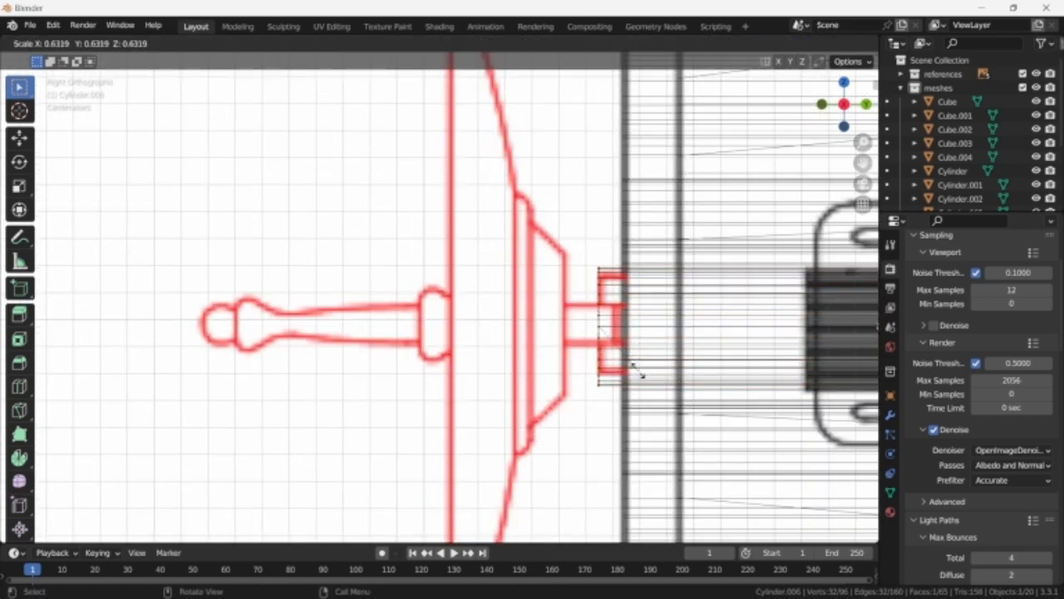
click(617, 359)
key(e)
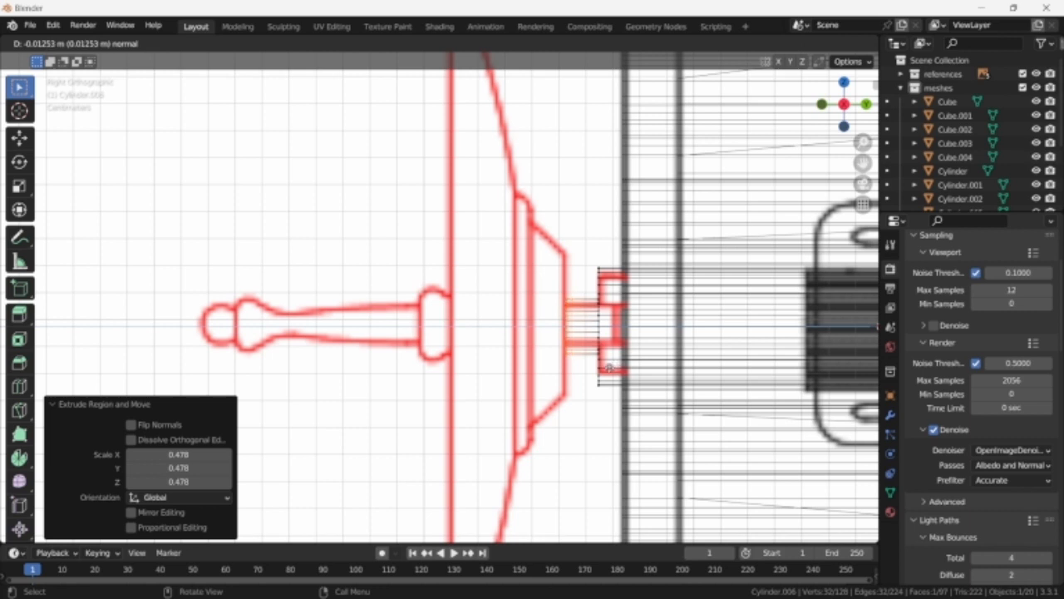
click(608, 368)
- Select the shaft's front and rear edge loops and scale them to 0.908, excluding Y
middle_drag(608, 368, 654, 388)
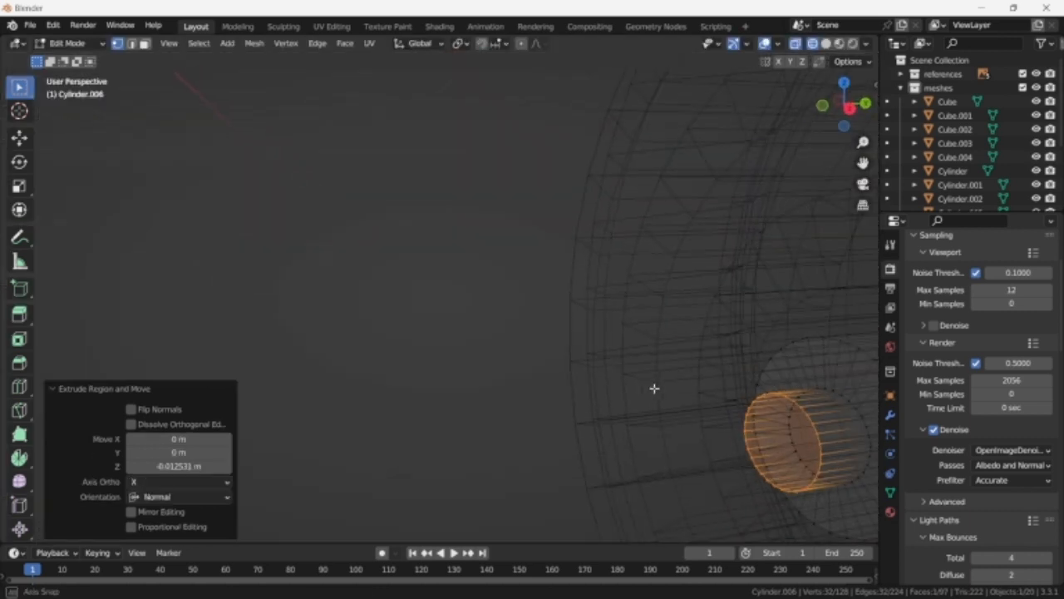
alt+shift+click(850, 405)
key(ctrl+z)
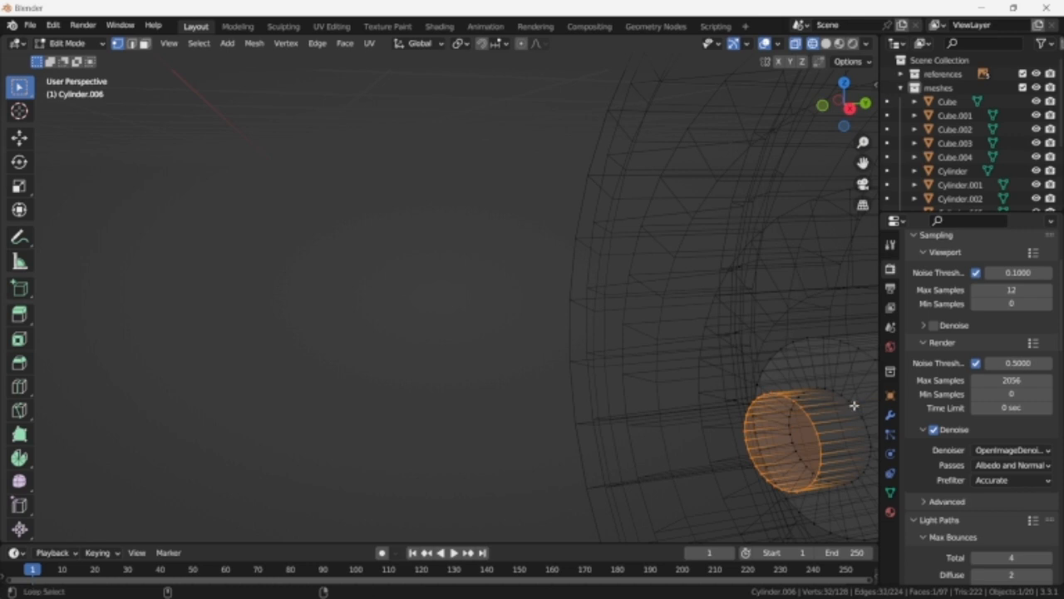
alt+shift+click(855, 406)
key(KP_3)
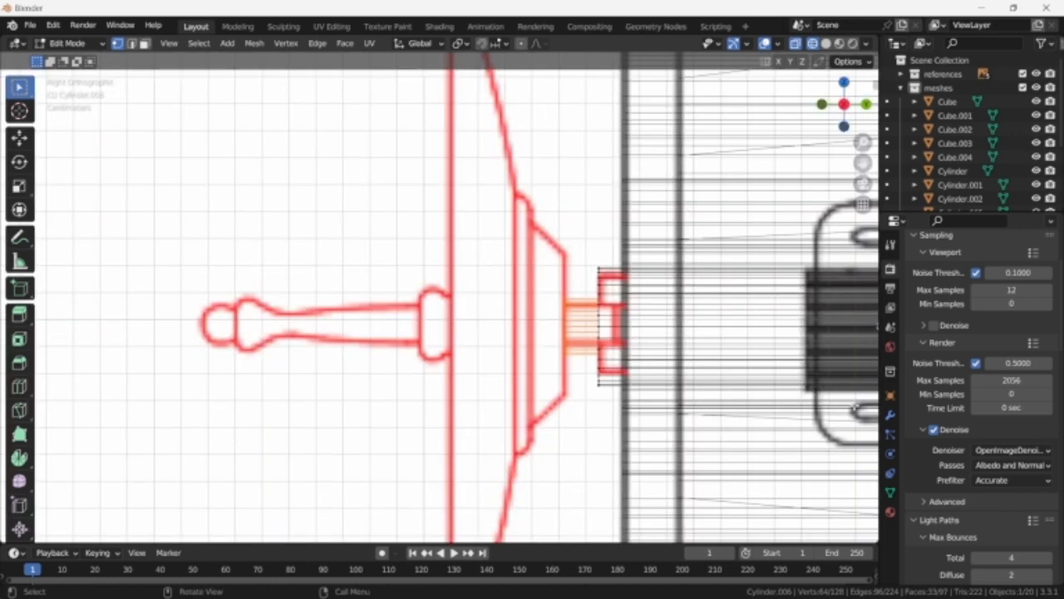
key(s)
key(shift+y)
click(825, 397)
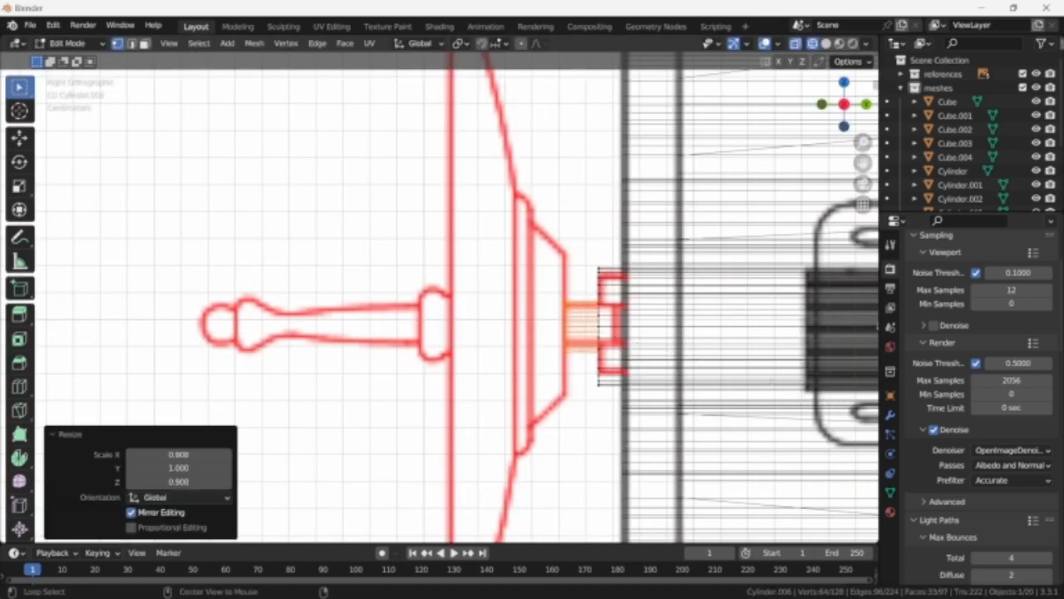
- Extrude the shaft's front face in place and scale it outward to the rear edge of the blueprint's dish base, using 14.074 and 0.207
alt+click(557, 316)
key(e)
key(s)
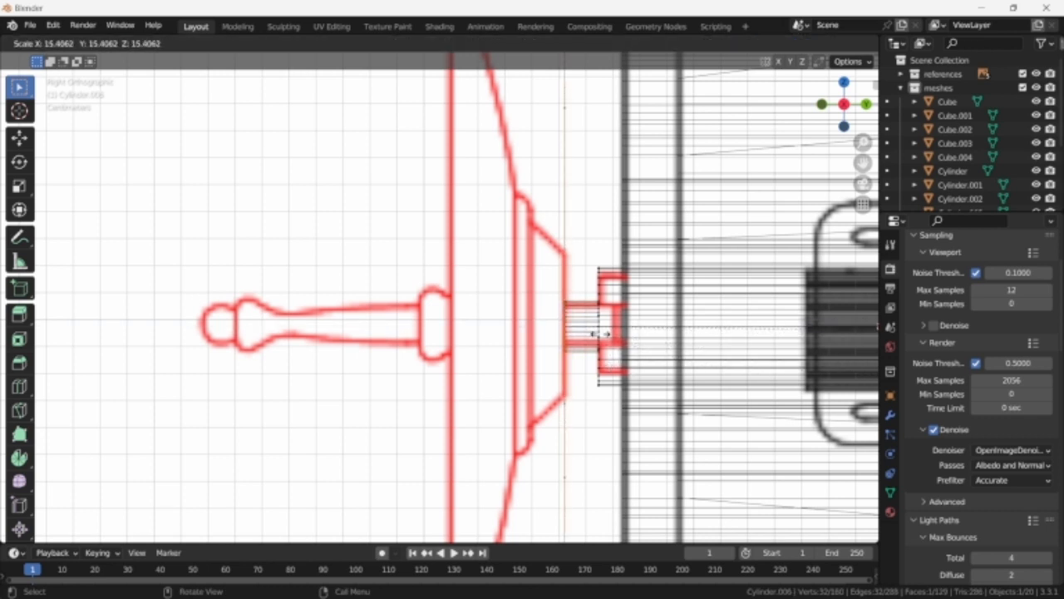
click(599, 332)
key(s)
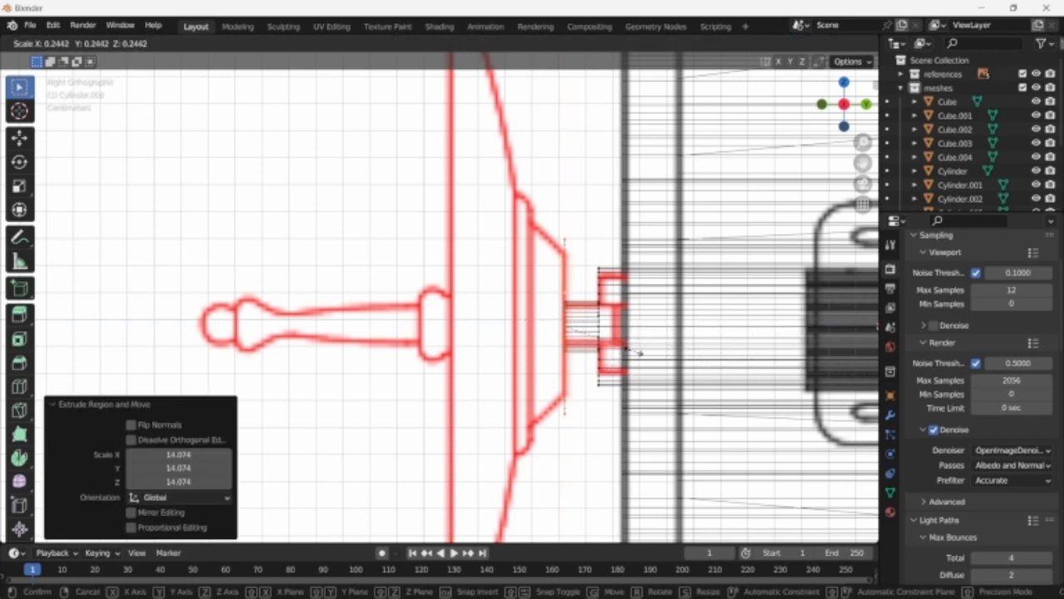
click(626, 348)
- Extrude the dish base about 0.0119 m forward and scale the front face to 1.411, forming the blueprint's tapered section
key(e)
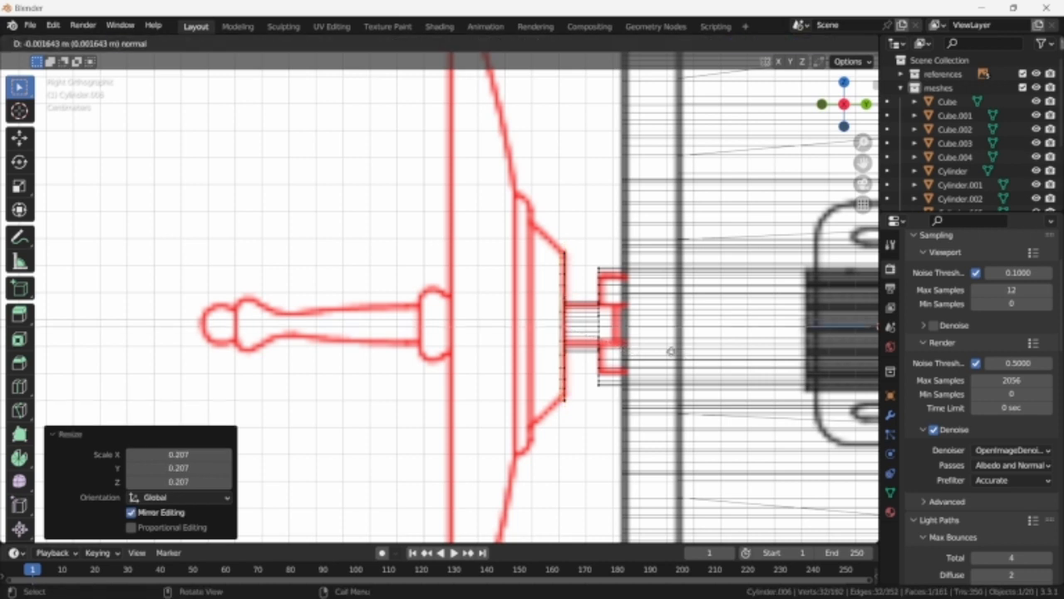
click(652, 349)
key(s)
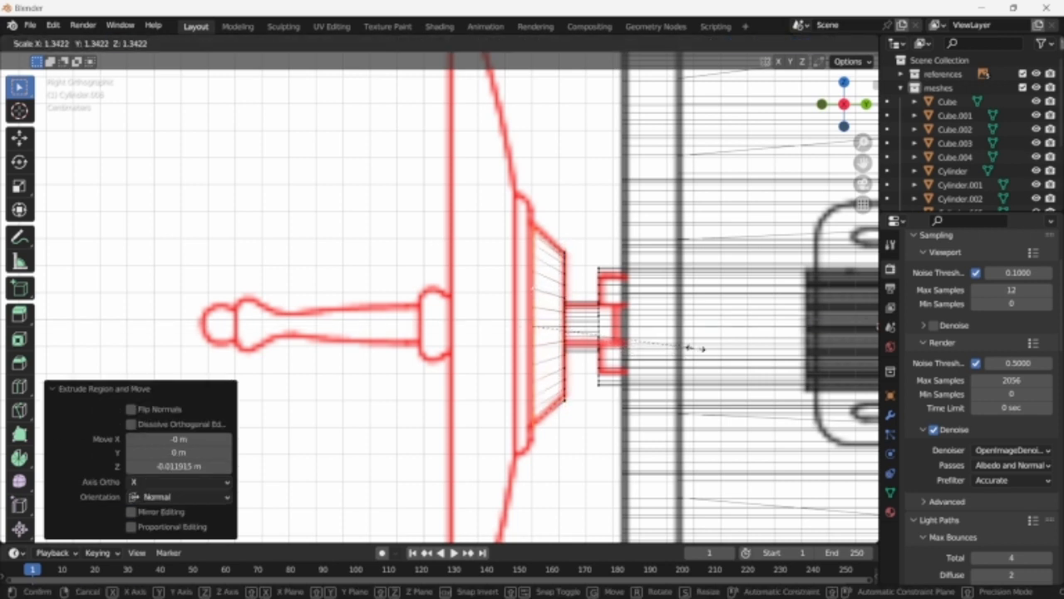
click(697, 350)
- Form the dish base rim by extruding outward at scale 1.136, then about 0.0062 m forward, and scaling the front to 1.118
key(s)
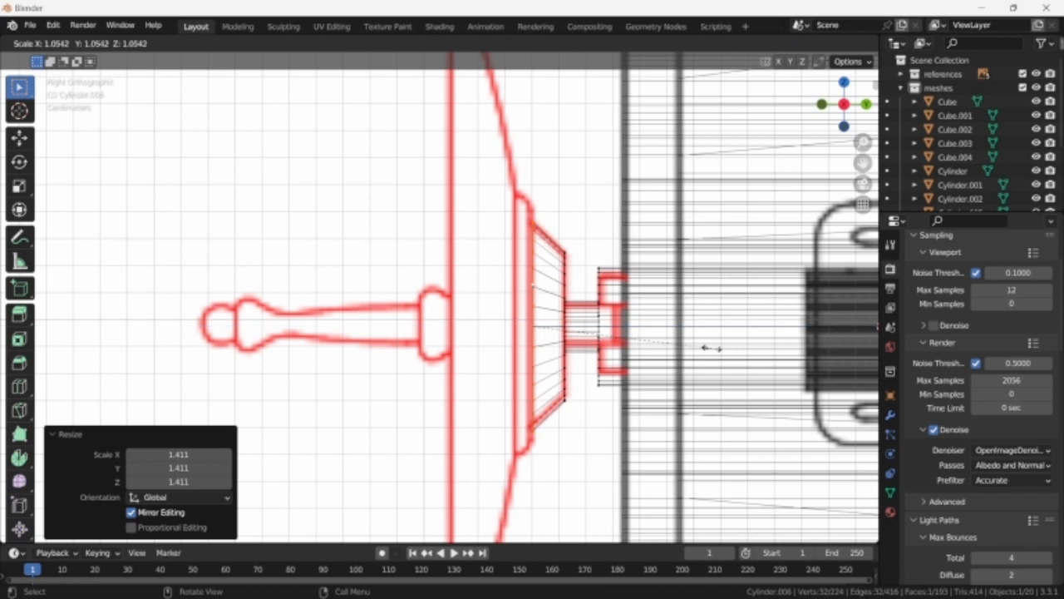
click(722, 346)
key(e)
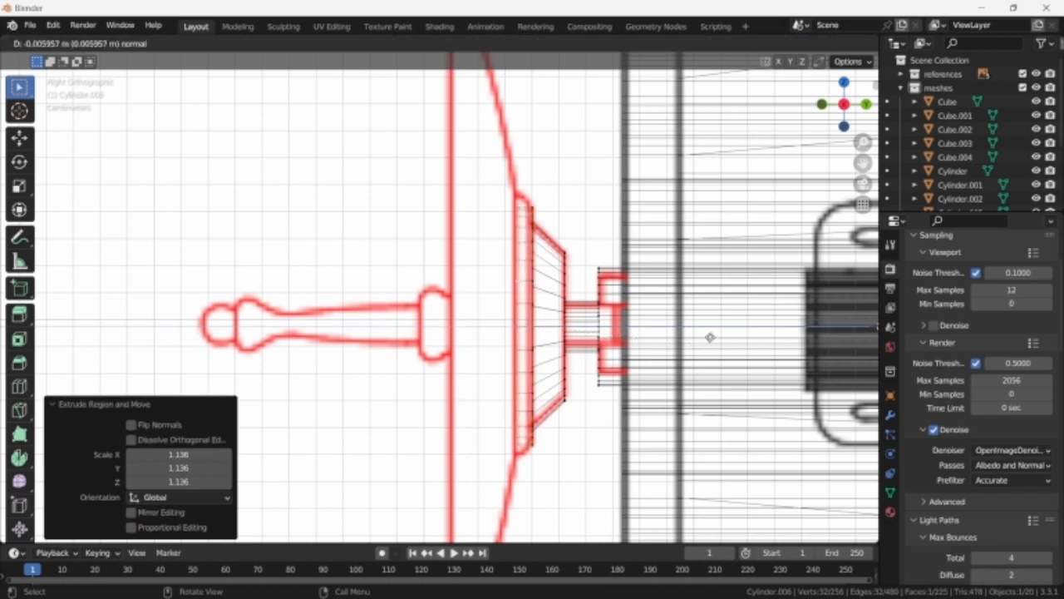
click(709, 337)
key(s)
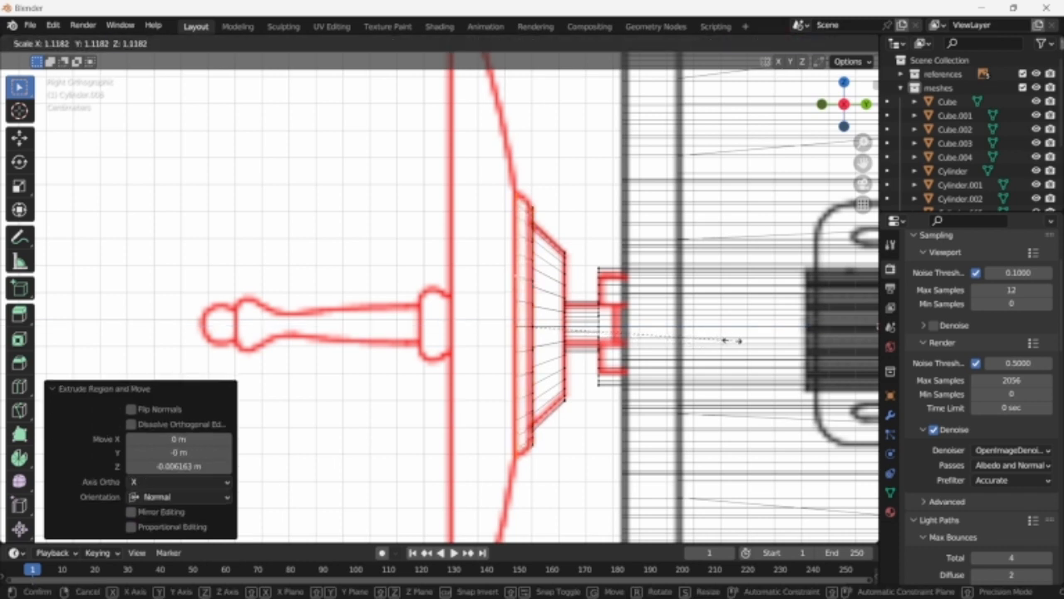
click(731, 340)
- Add a centred loop cut around the rim, scale it to 1.034, and bevel it 0.00172 m with two segments
key(ctrl+r)
click(526, 355)
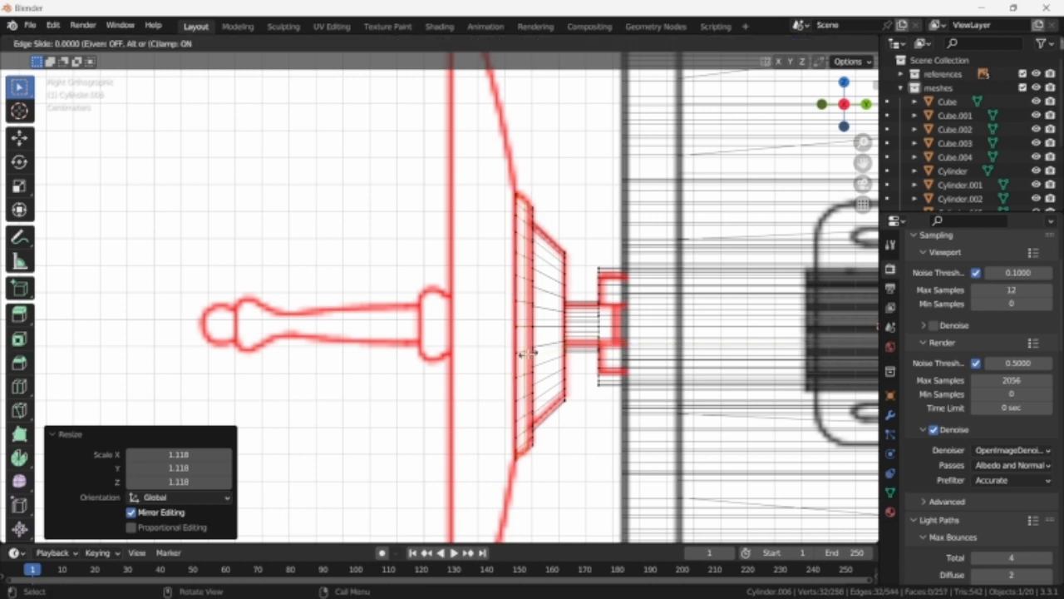
click(527, 355)
key(s)
click(545, 356)
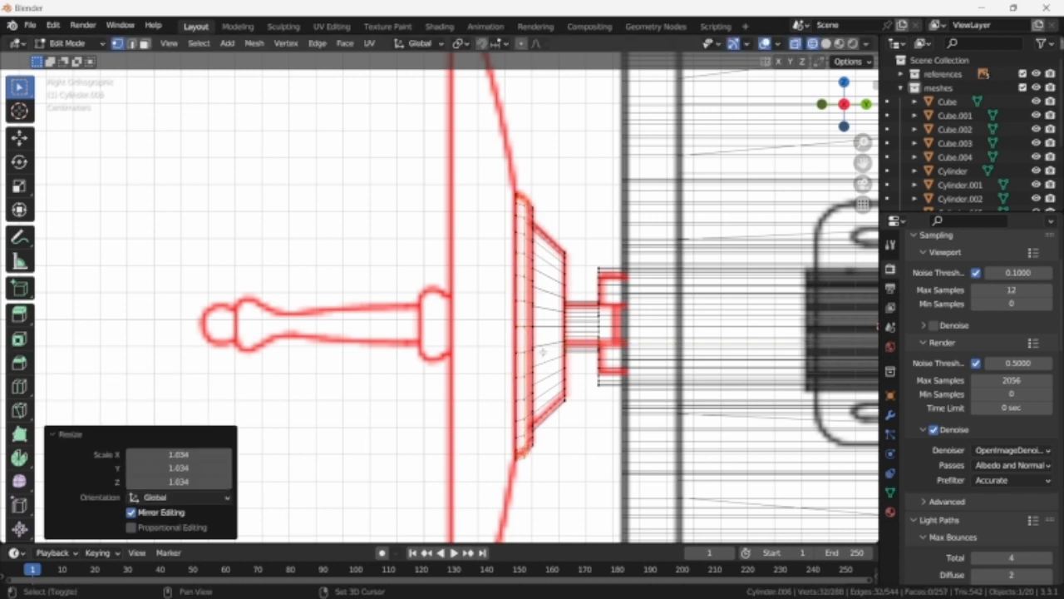
key(ctrl+b)
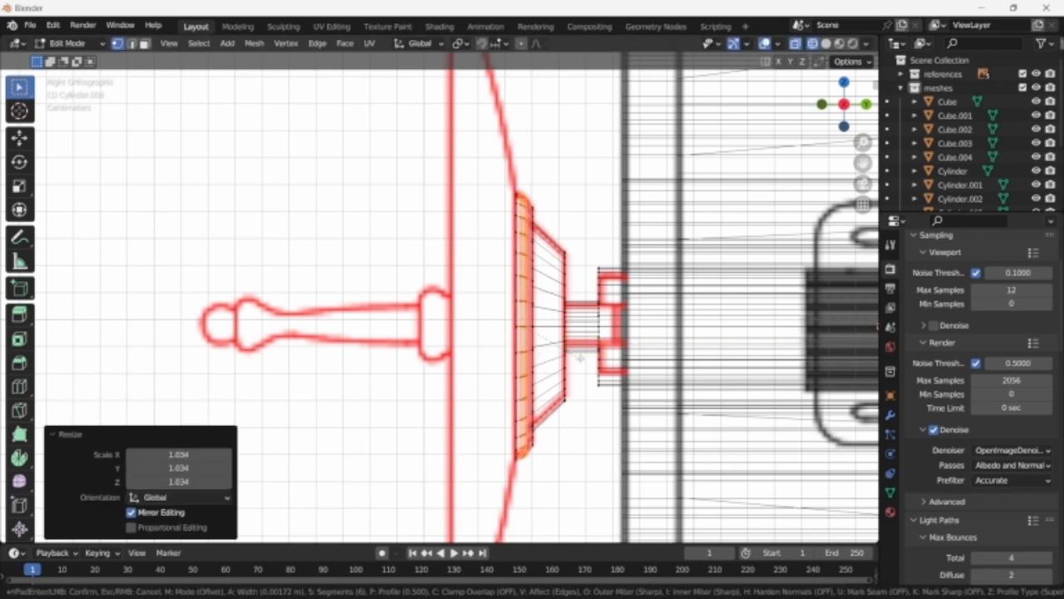
click(581, 359)
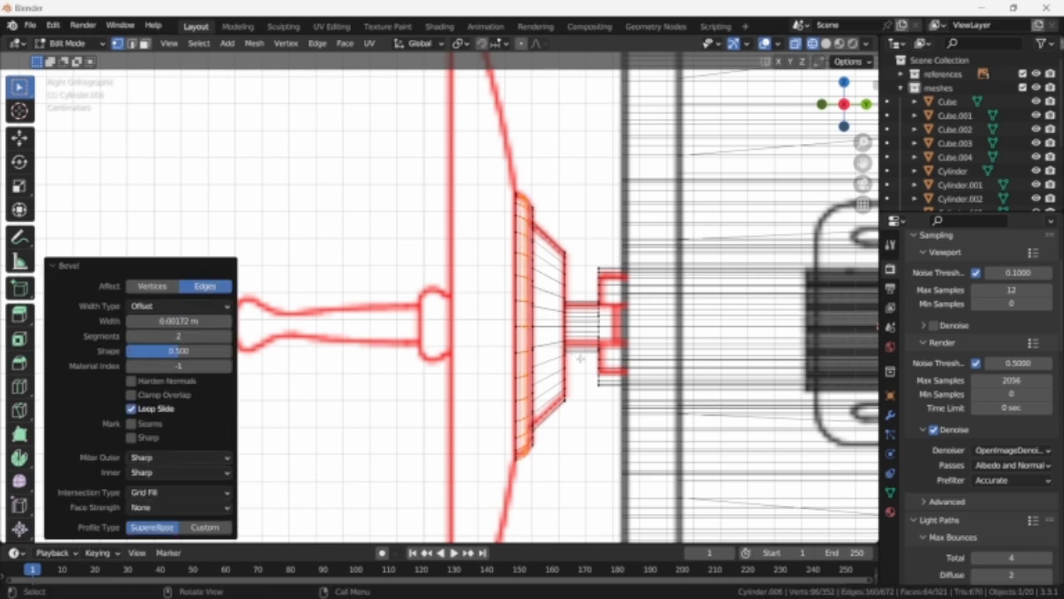
- Extrude the rim's front face and move it about 0.0252 m forward along Y to the blueprint dish's front edge
alt+click(513, 327)
scroll(687, 365, down, 3)
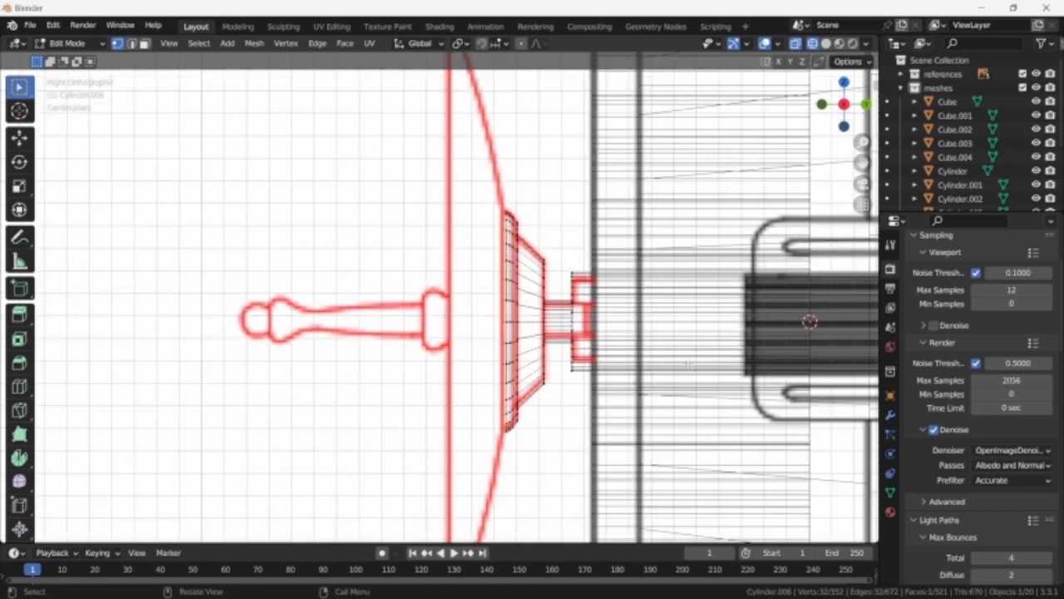
key(e)
key(s)
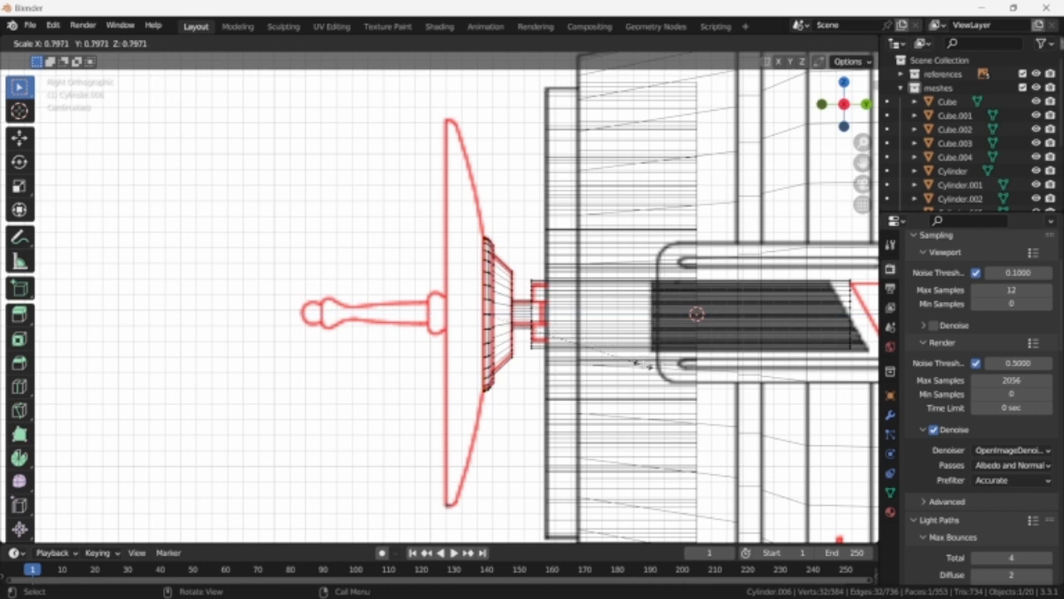
key(Escape)
key(g)
key(y)
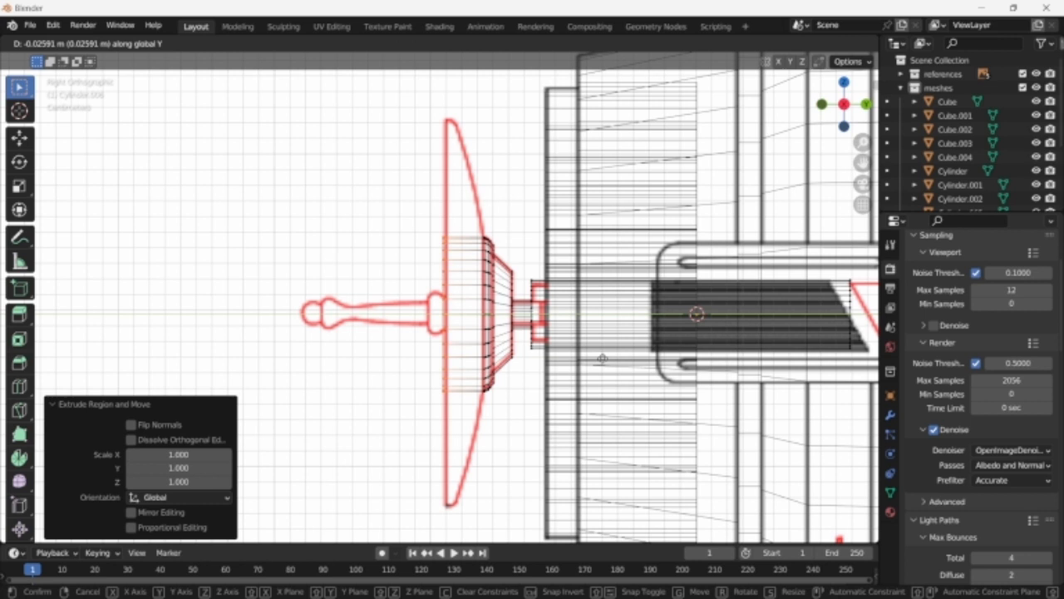
click(602, 358)
- Add an edge loop near the dish's front edge and scale it together with the front loop to 2.529 in X and Z
key(g)
key(g)
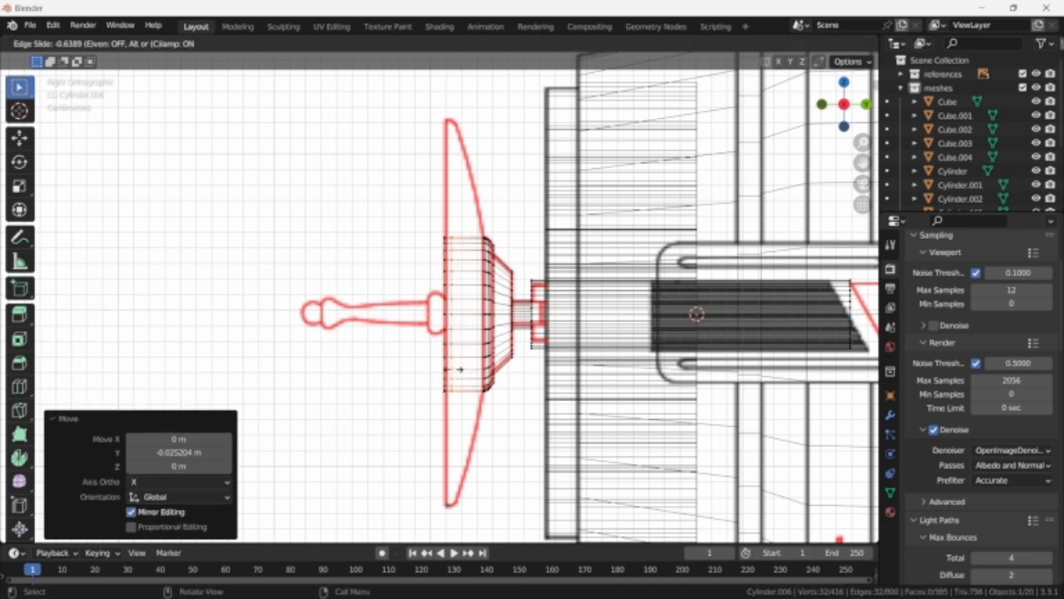
click(452, 370)
shift+click(444, 349)
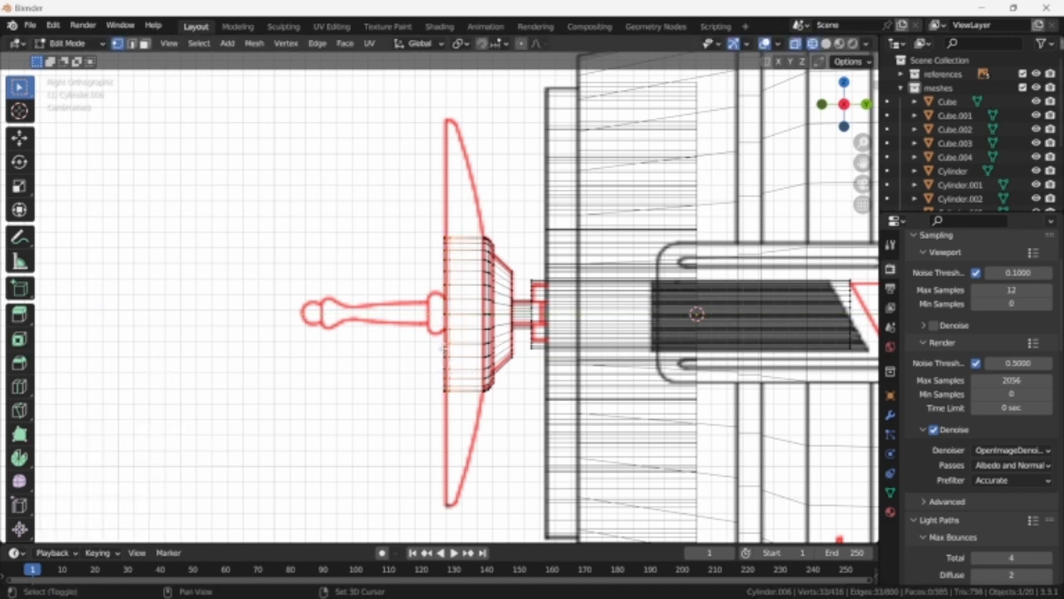
alt+shift+click(444, 348)
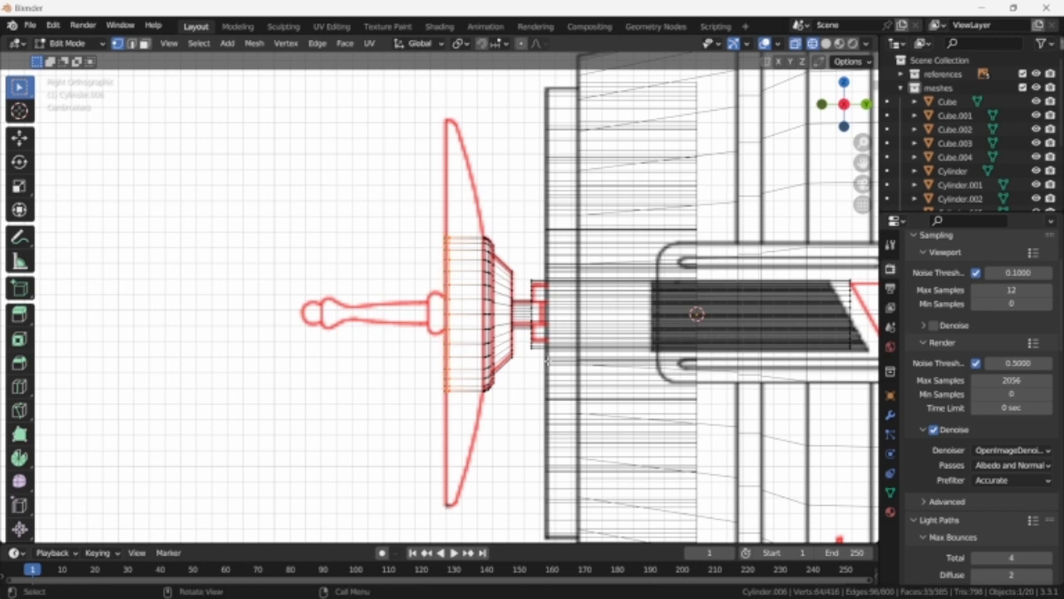
key(s)
key(shift+y)
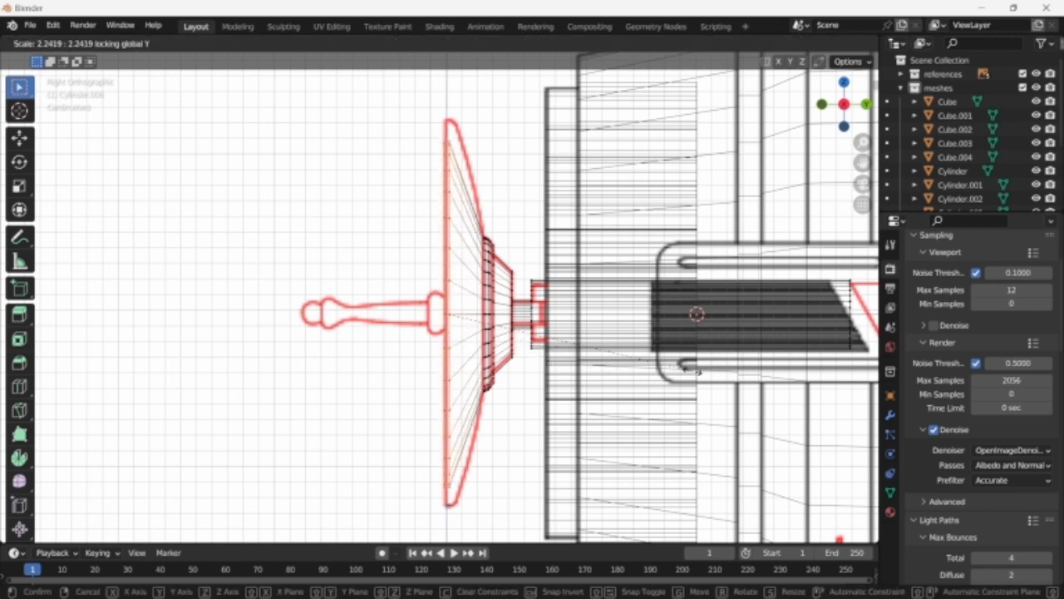
click(725, 370)
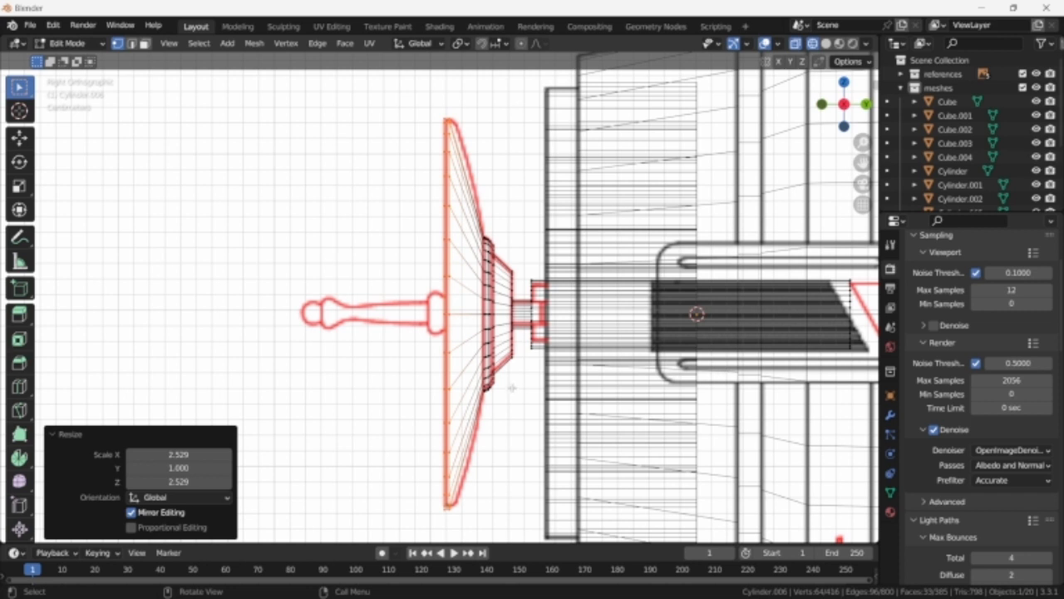
- Add a centred loop cut around the dish's sloped back and scale it to 1.229 to match the blueprint curve
key(ctrl+r)
click(474, 358)
right_click(474, 358)
key(s)
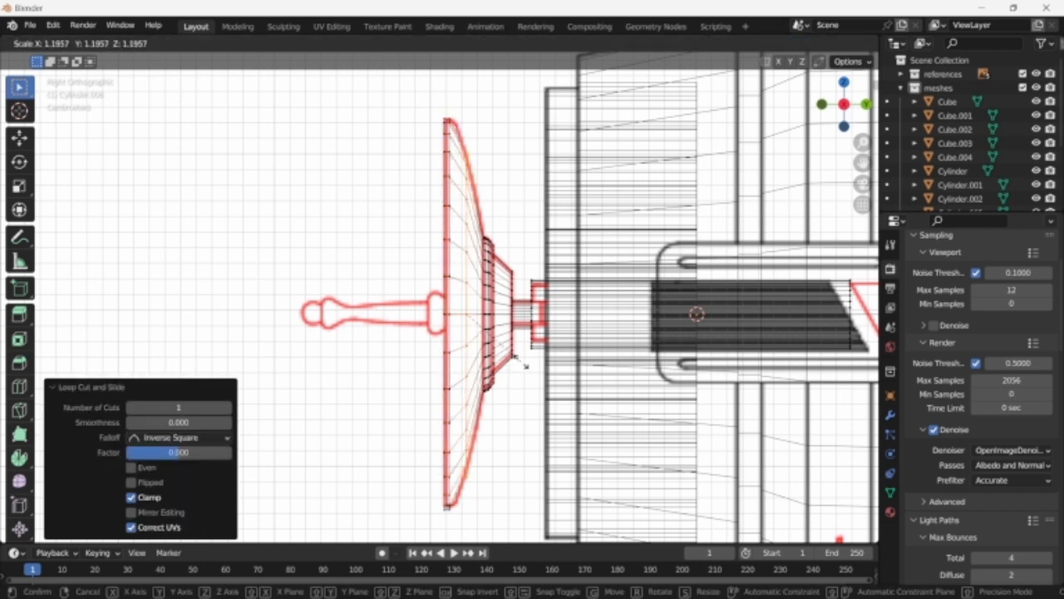
click(521, 361)
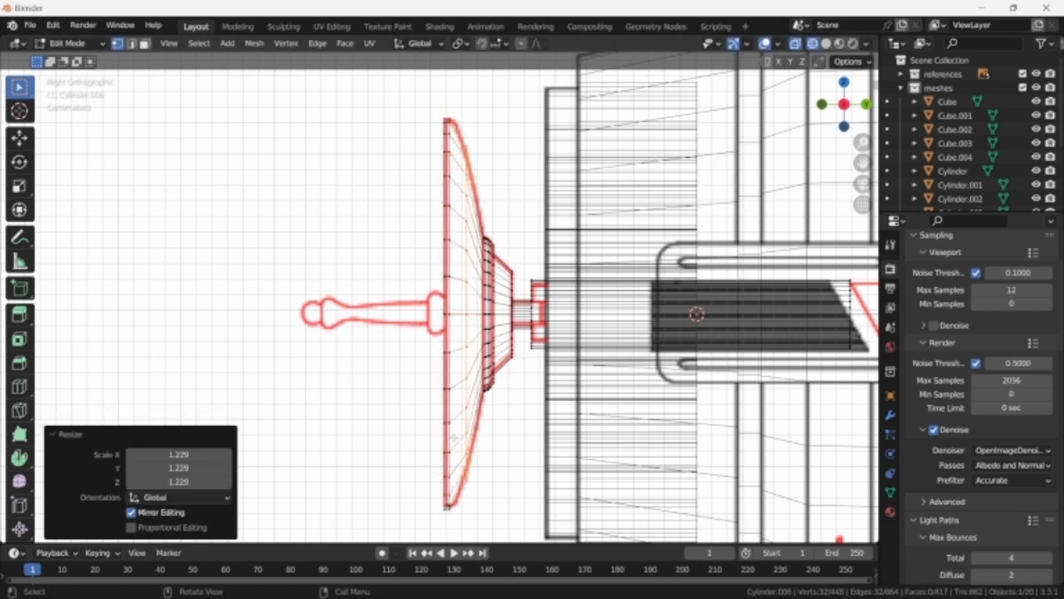
- Add a loop cut between the bulged loop and the dish's rim at factor -0.138 and scale it to 1.036
key(ctrl+r)
click(455, 437)
click(501, 439)
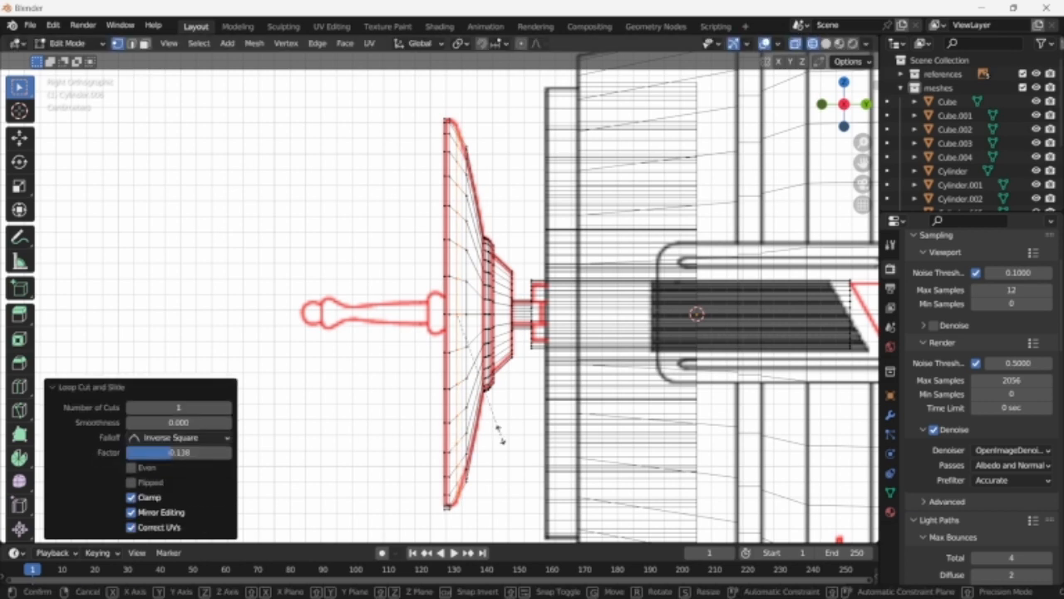
key(s)
click(506, 440)
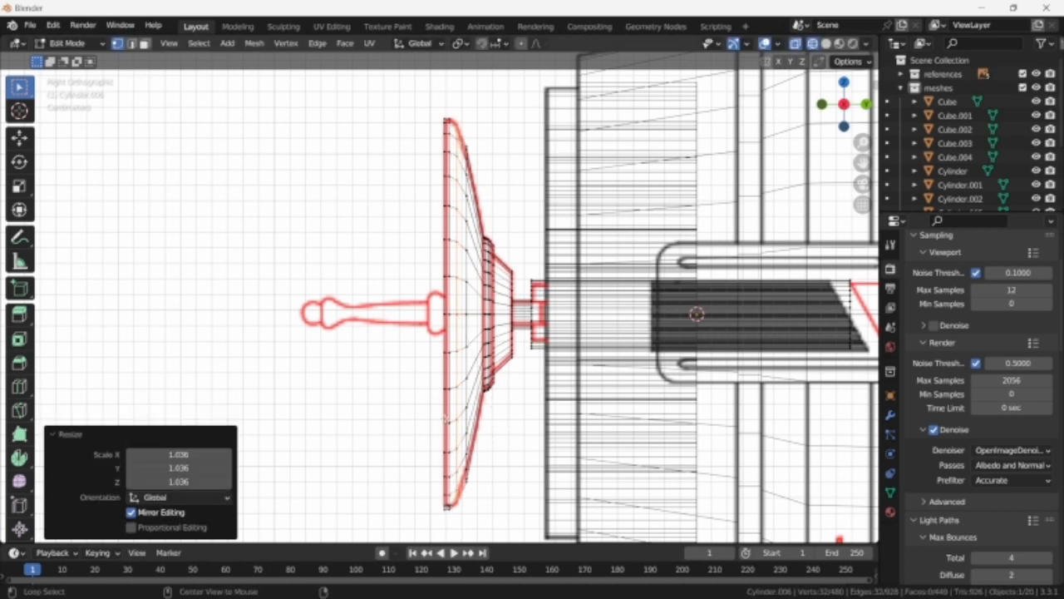
- Extrude the dish's front face inward at scale 0.936, then recess it about 0.0077 m and scale it to 0.959
alt+click(445, 416)
scroll(543, 412, up, 2)
scroll(537, 415, down, 3)
scroll(533, 419, up, 1)
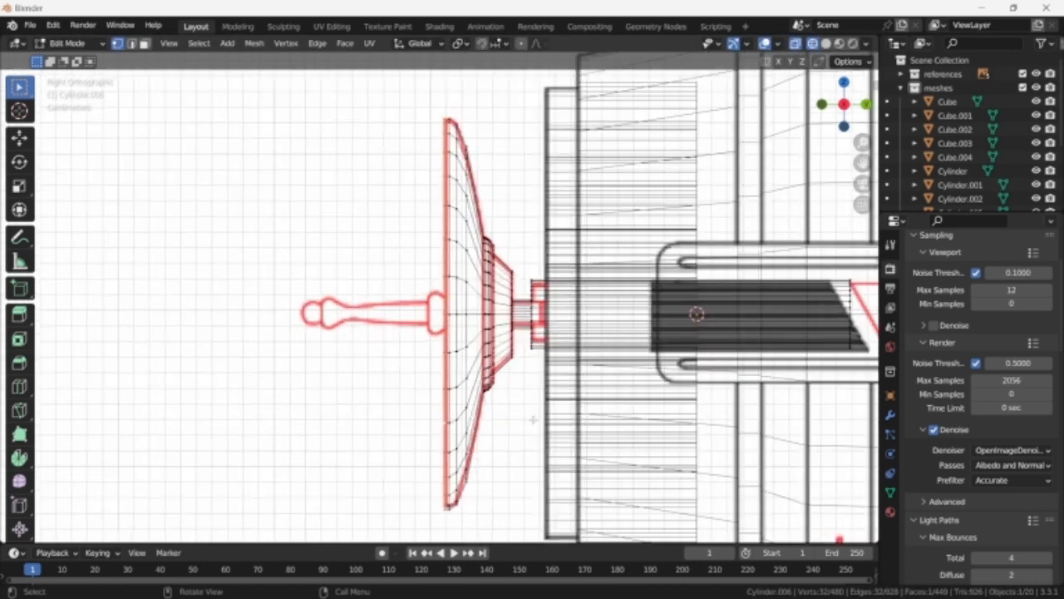
scroll(532, 420, up, 1)
key(e)
key(s)
click(525, 416)
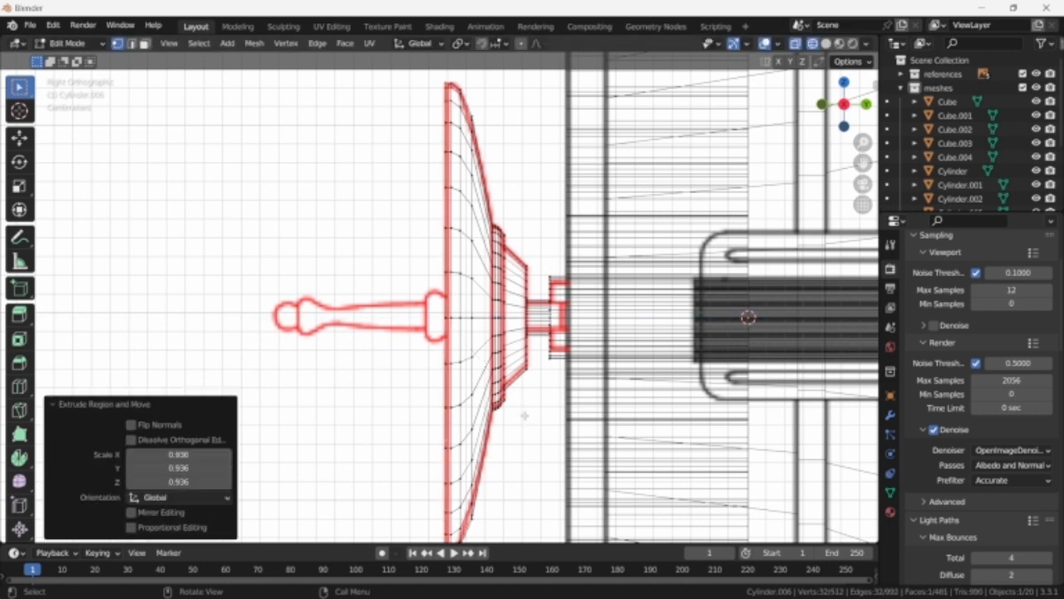
key(e)
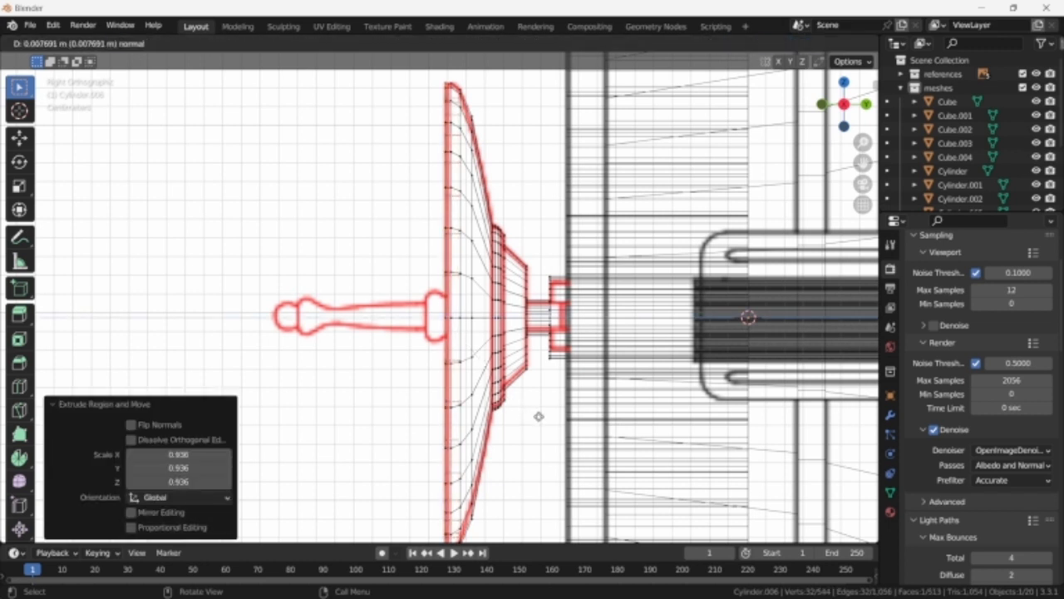
click(538, 415)
key(s)
click(534, 416)
- Deepen the dish's recess with extrusions of about 0.0065 m and 0.0077 m, scaling the faces to 0.834 and 0.491
key(e)
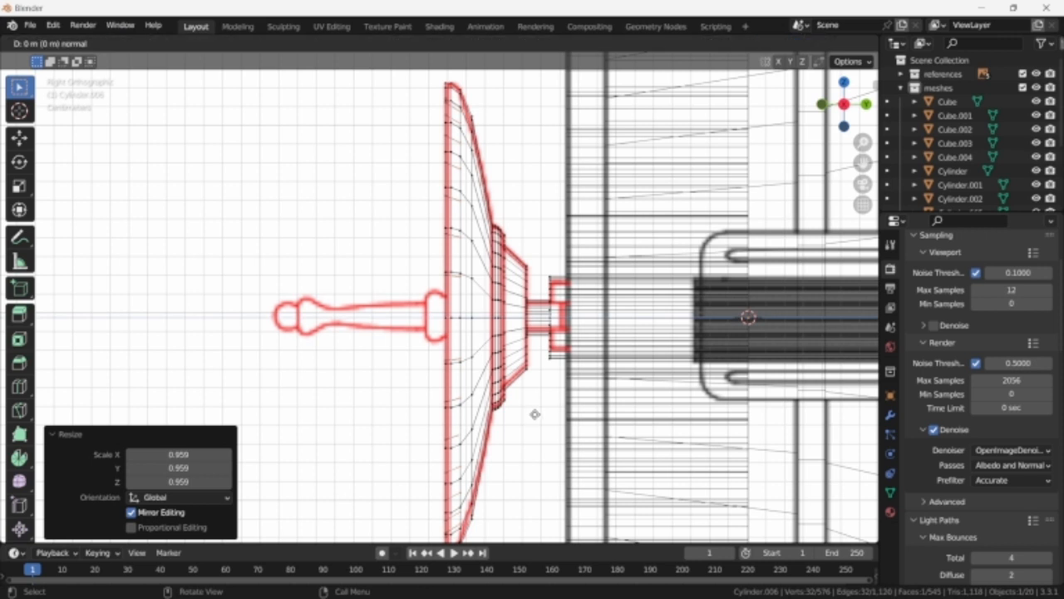
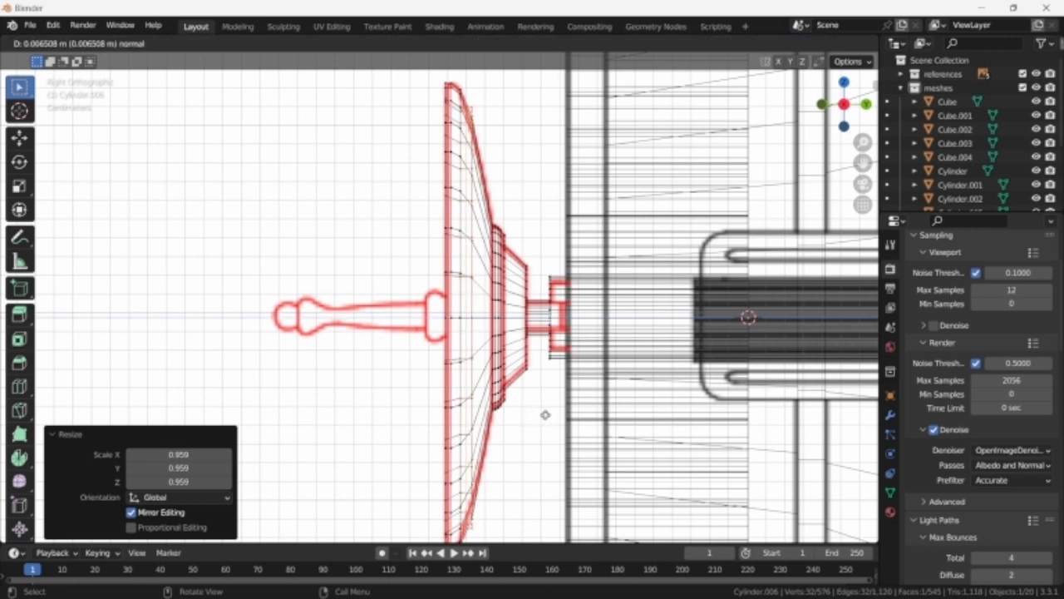
click(544, 416)
key(s)
click(527, 404)
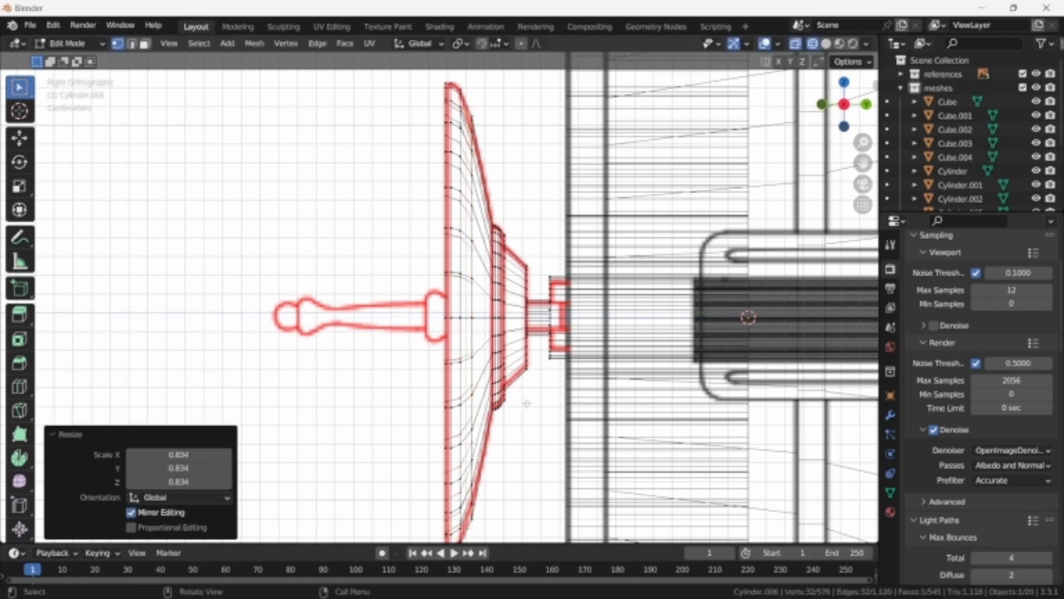
key(e)
click(539, 404)
key(s)
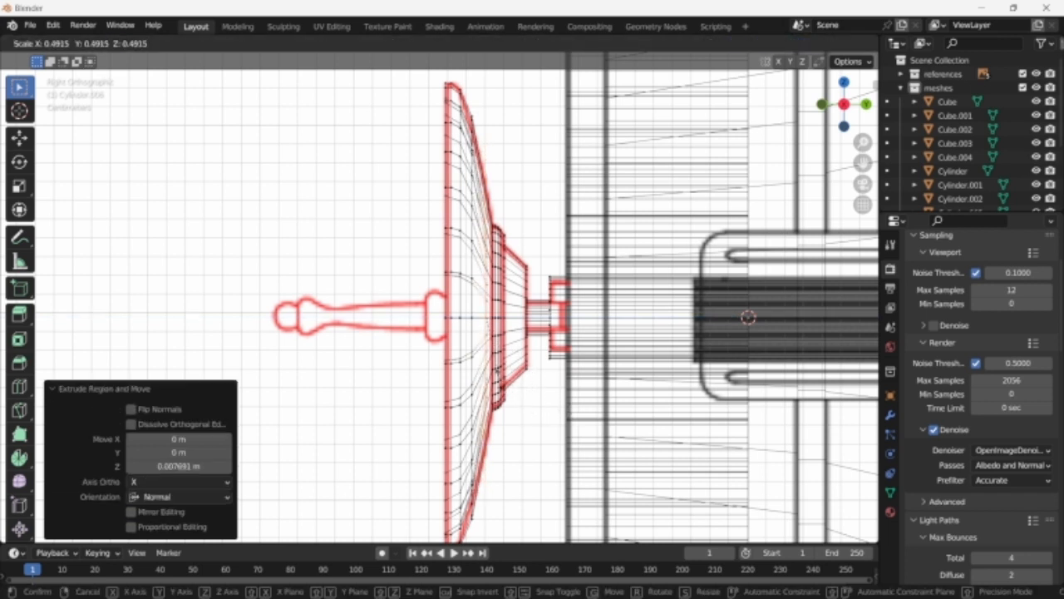
click(499, 381)
- Extrude the recess's innermost face about 0.0038 m deeper and scale it to 0.187 as the antenna's base
key(e)
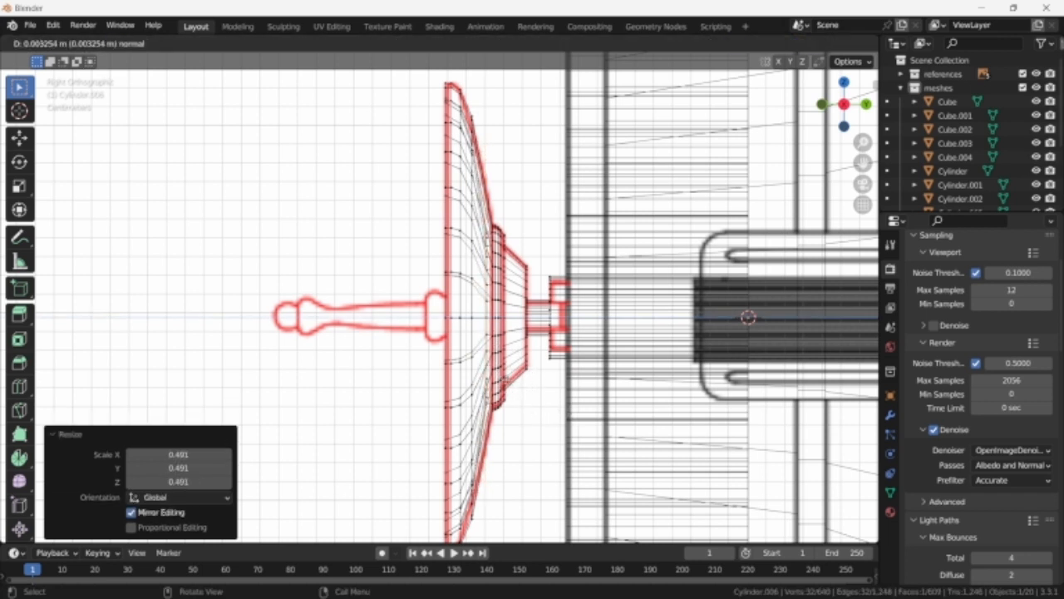
click(526, 382)
key(s)
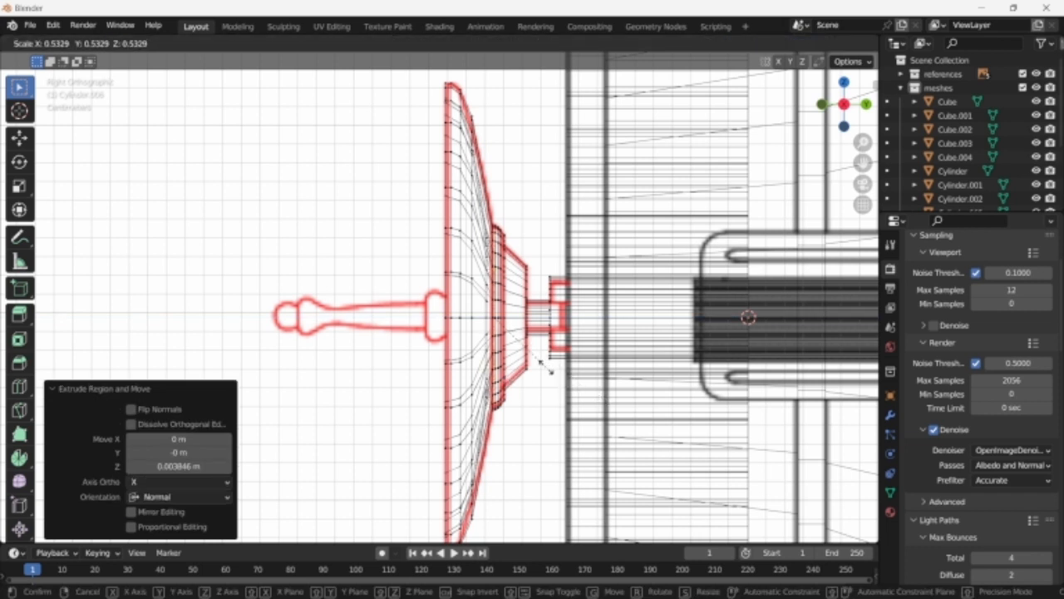
click(510, 331)
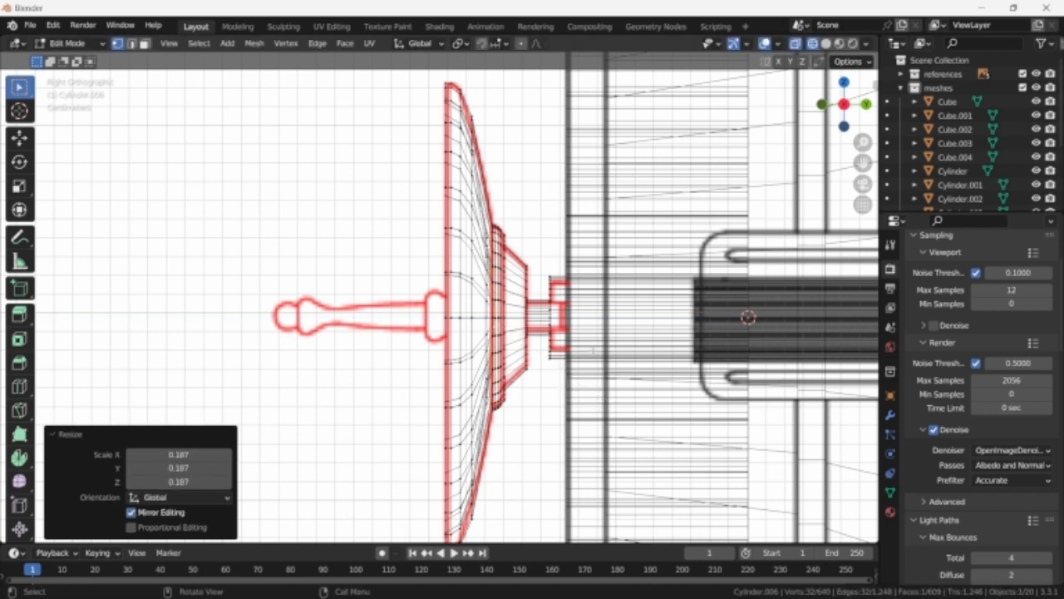
- Extrude the small centre face about 0.0361 m forward to the antenna collar's front, then about 0.0689 m more along the rod
key(e)
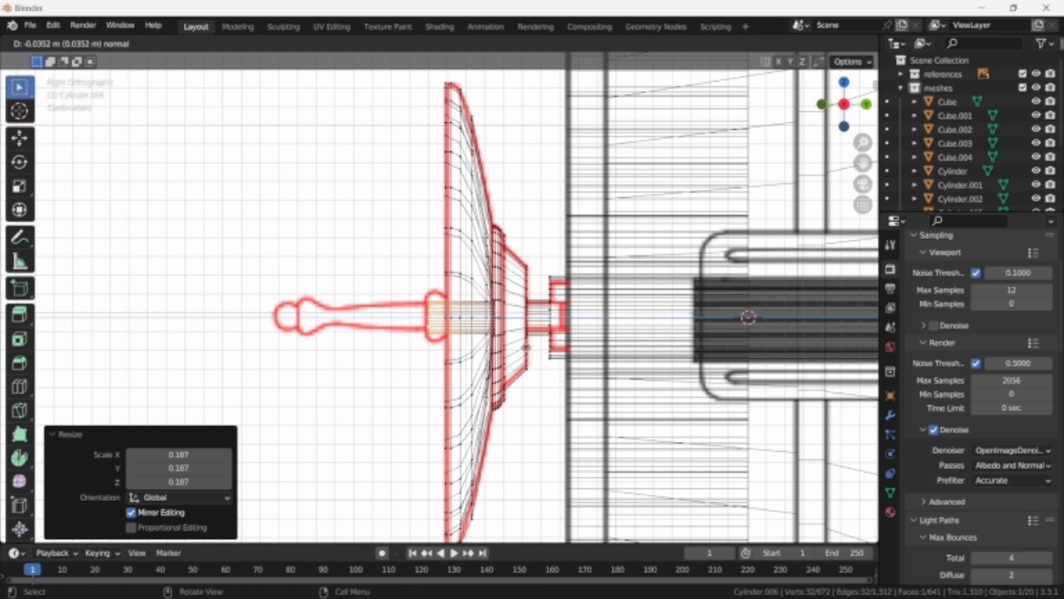
click(526, 346)
key(e)
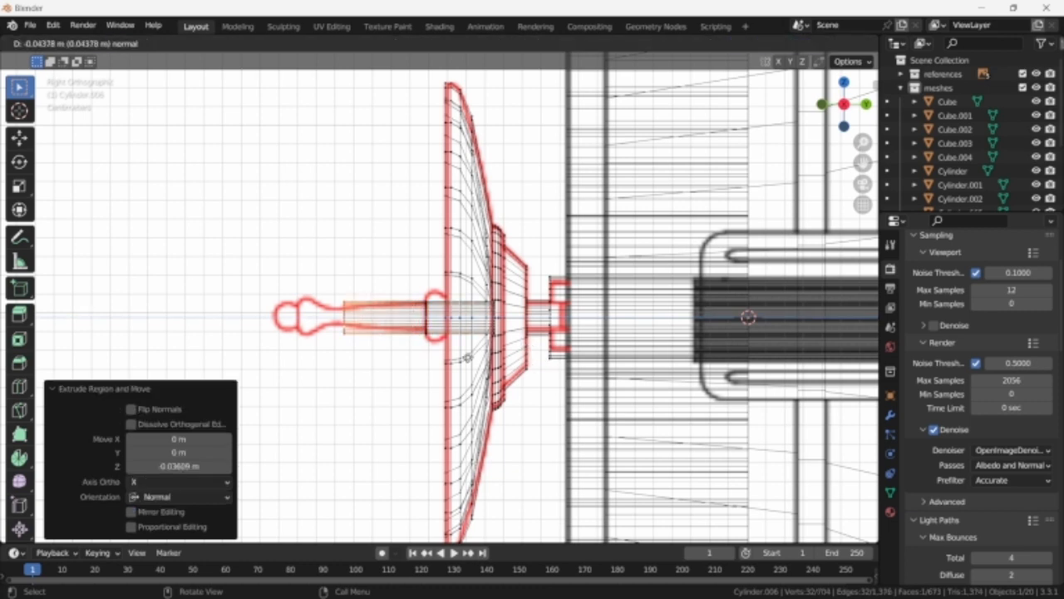
click(425, 356)
- Add a loop cut on the antenna's rear section at factor -0.311, marking the blueprint collar's back edge
scroll(426, 357, up, 3)
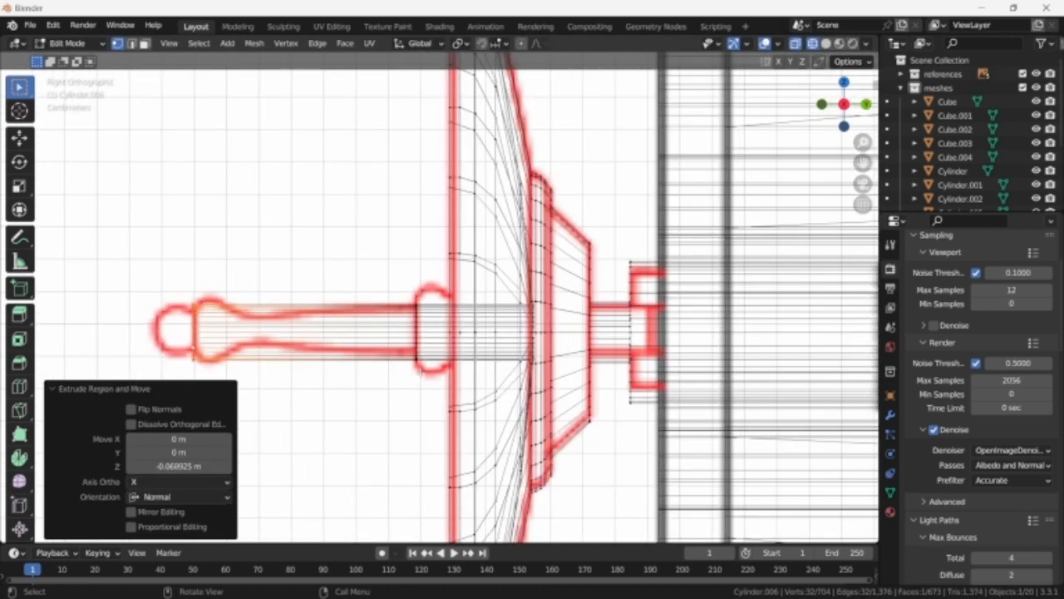
key(ctrl+r)
click(434, 349)
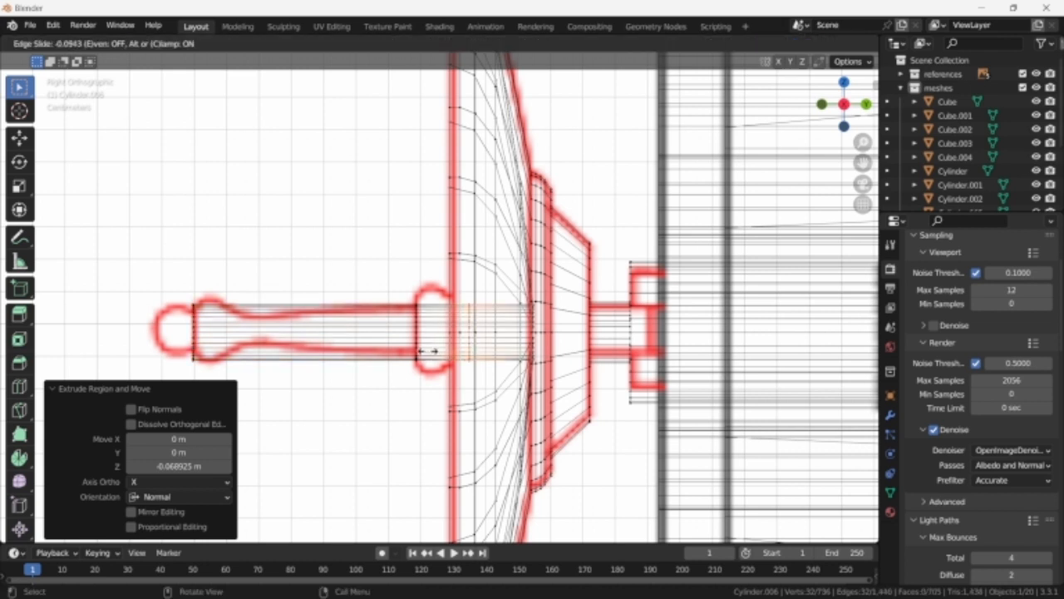
click(415, 349)
- Add a centred loop cut in the collar, scale it to 1.945, and bevel it 0.00609 m with two segments
key(ctrl+r)
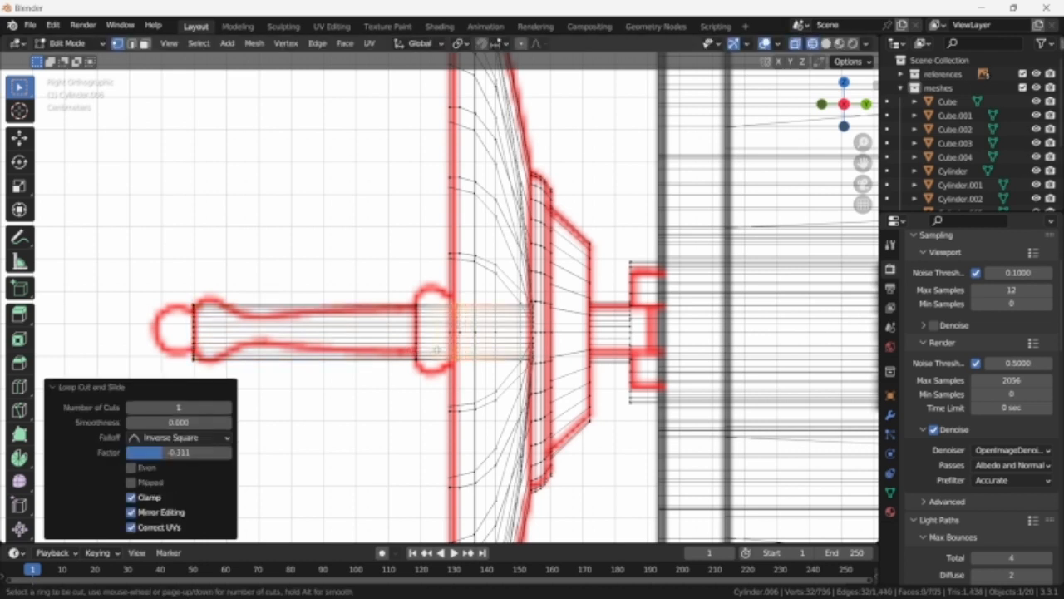
click(437, 351)
right_click(437, 351)
key(s)
click(454, 357)
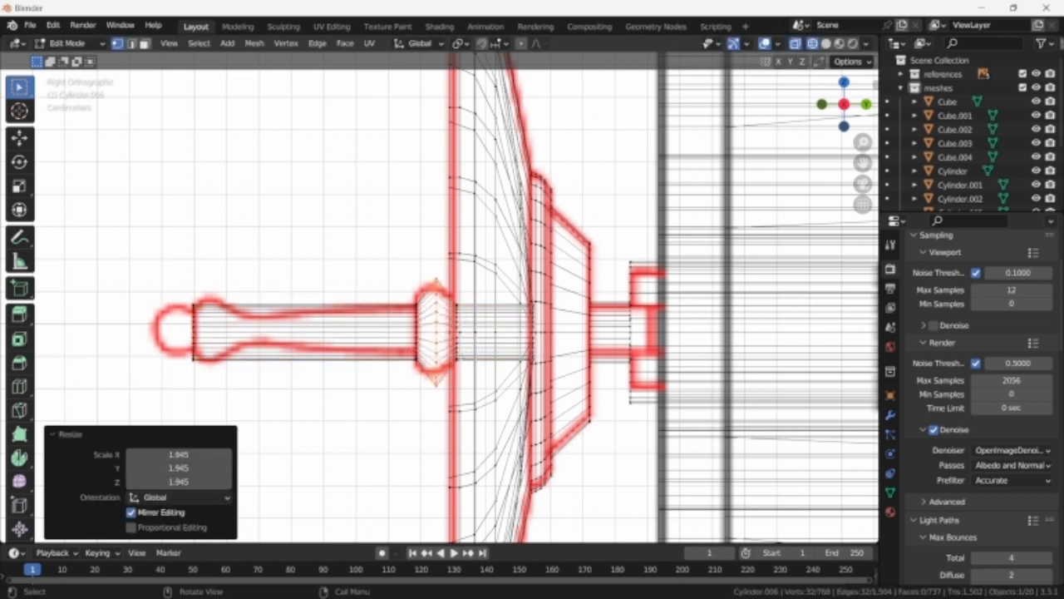
key(ctrl+b)
click(482, 365)
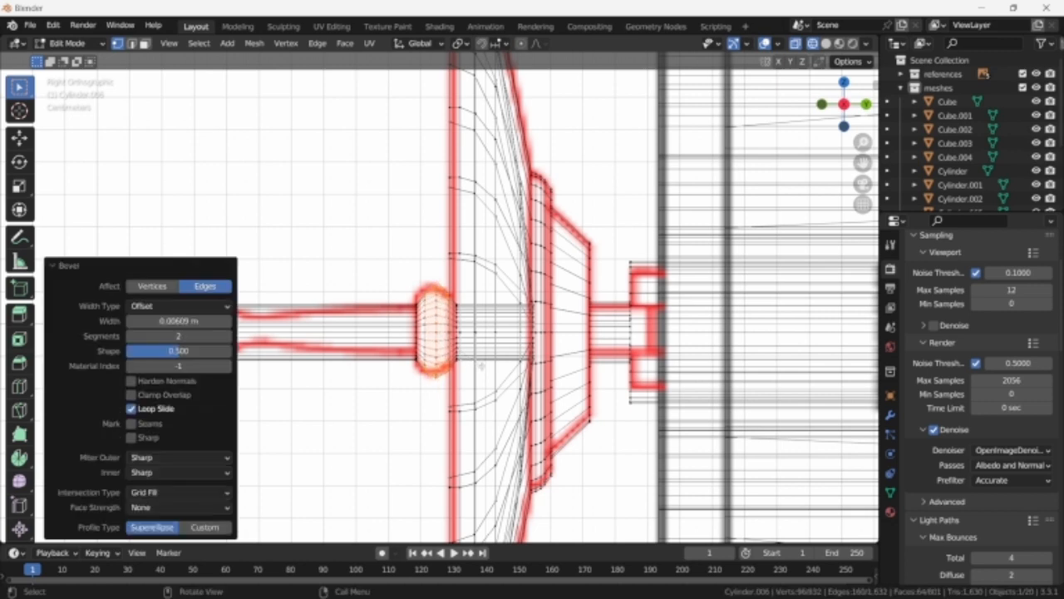
- Add two loop cuts along the antenna rod, one slid behind the blueprint's front bulb and one nearer the collar at factor 0.182
shift+middle_drag(397, 372, 577, 380)
scroll(576, 380, up, 2)
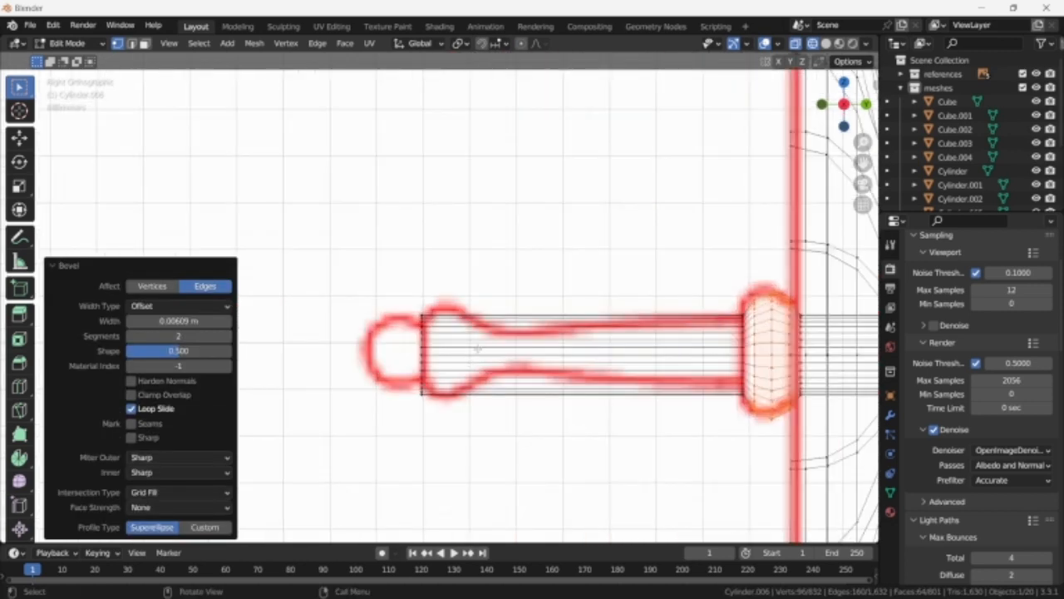
key(ctrl+r)
click(487, 341)
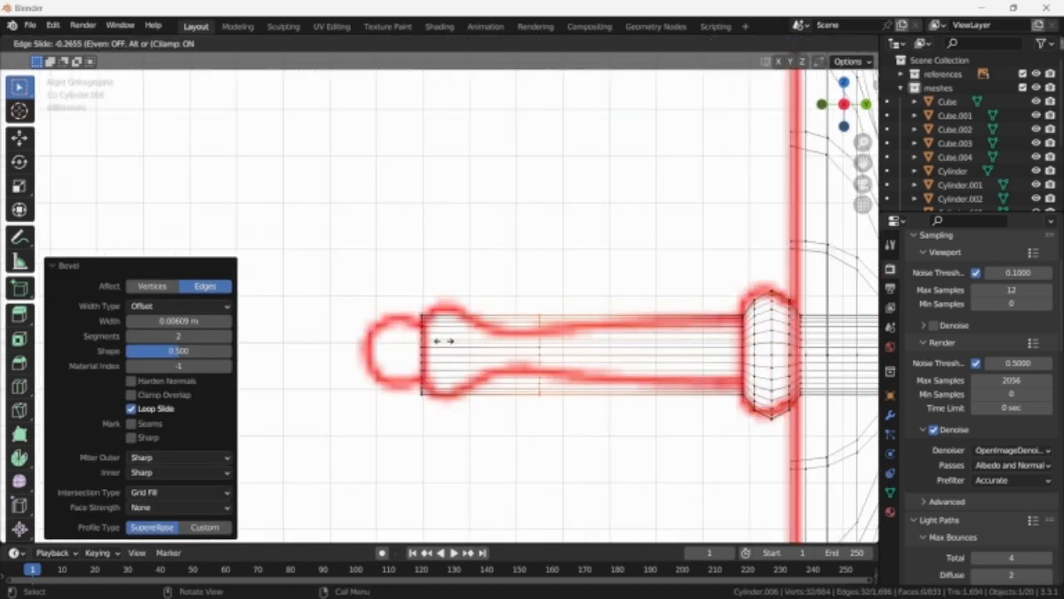
click(398, 338)
key(ctrl+r)
click(536, 340)
click(629, 335)
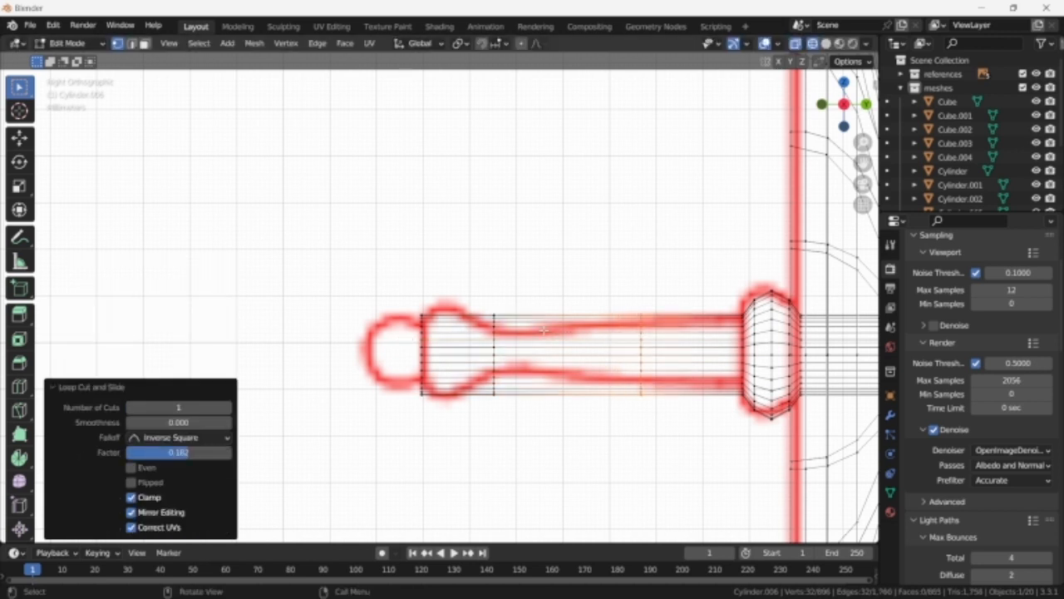
- Add a loop cut between the rod's two loops at factor -0.180 and scale it to 0.752 to taper the rod
key(ctrl+r)
click(547, 328)
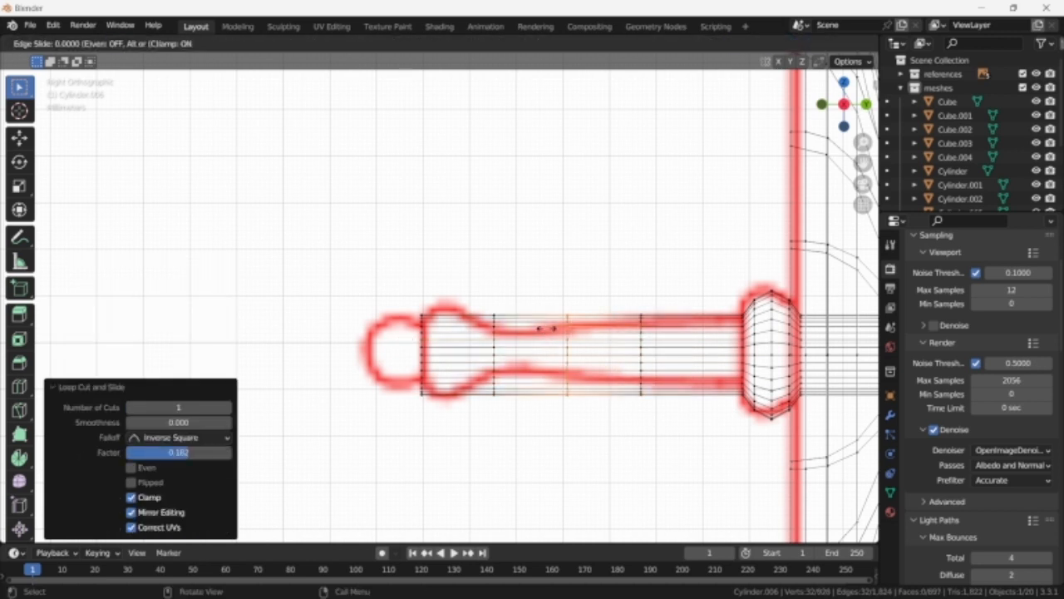
click(533, 327)
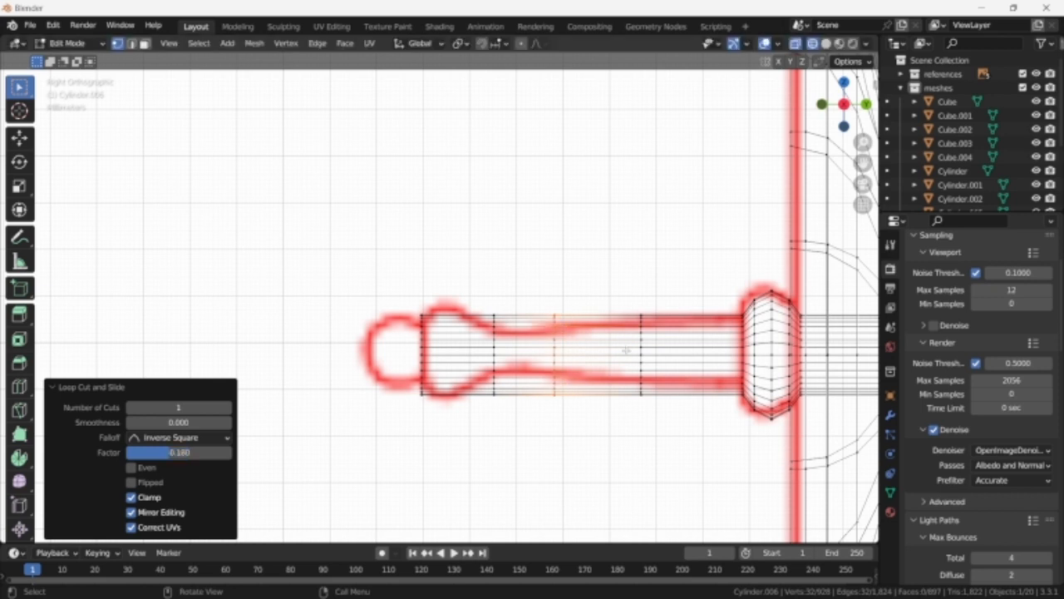
key(s)
click(608, 345)
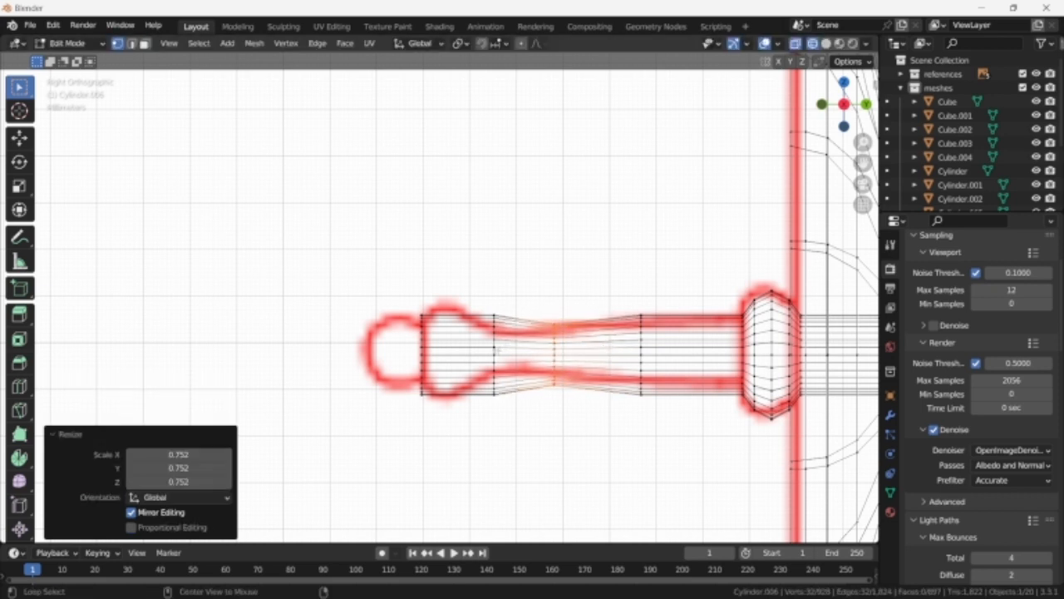
- Add a loop cut within the rod's front bulb section and scale the next loop behind it to 0.639 to form the neck
key(ctrl+r)
click(469, 348)
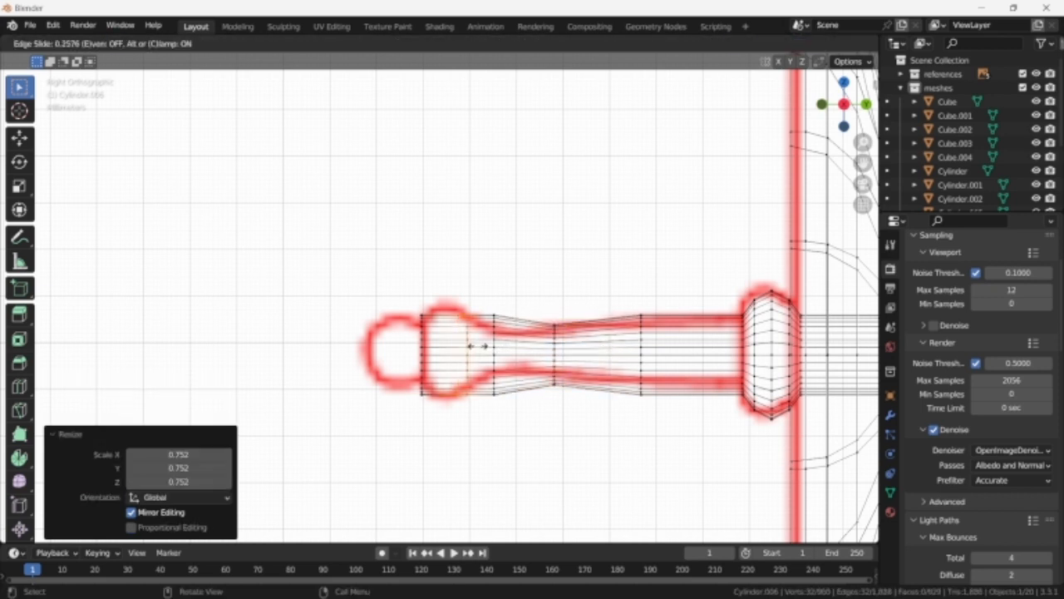
click(475, 346)
key(s)
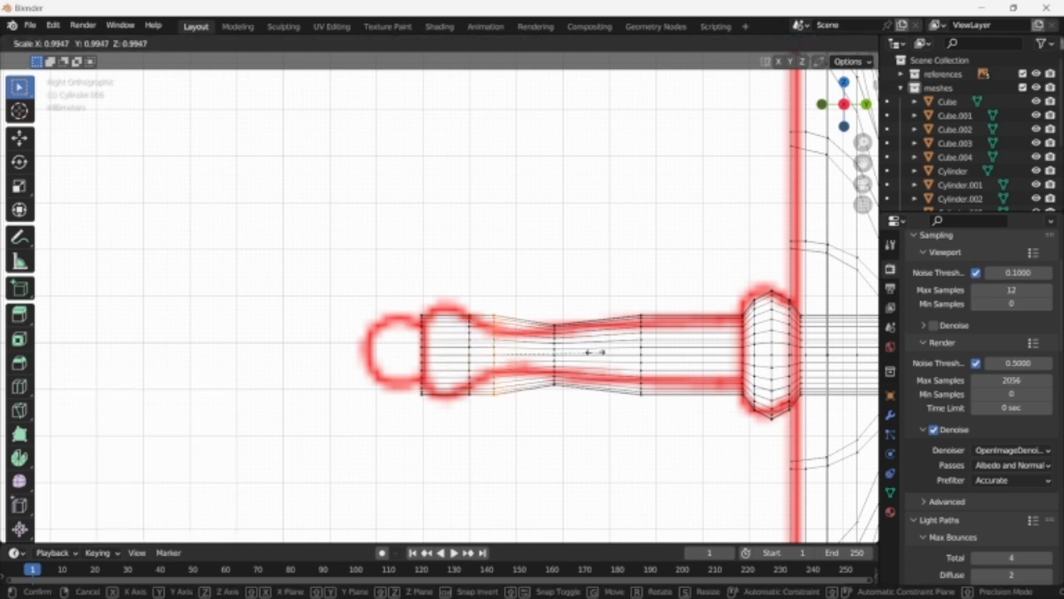
click(559, 349)
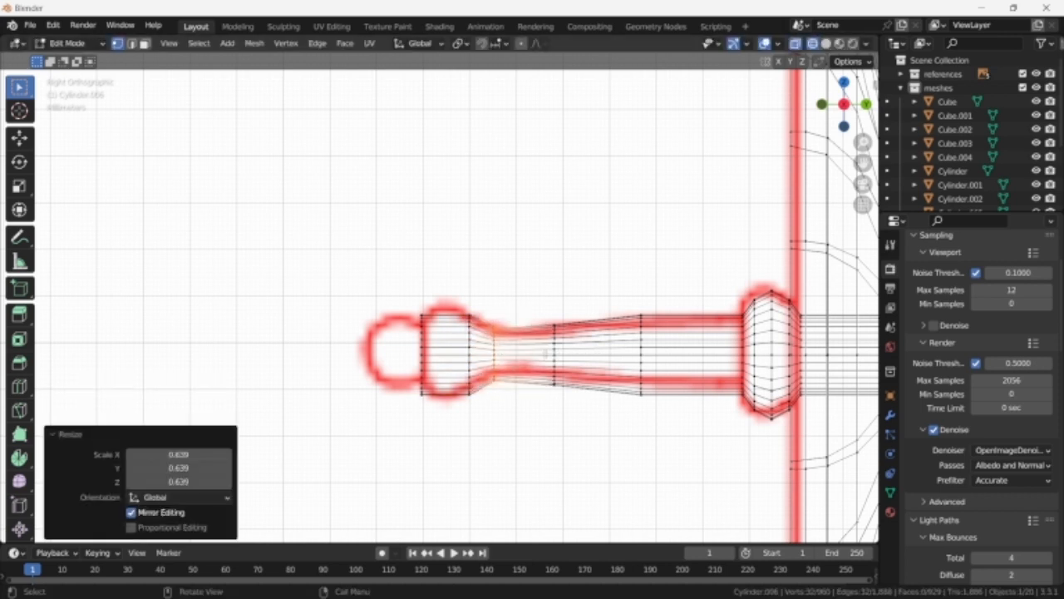
- Bevel the neck loop 0.00267 m, and round the bulb with a centred loop cut scaled to 1.374 and beveled 0.00338 m with two segments
key(ctrl+b)
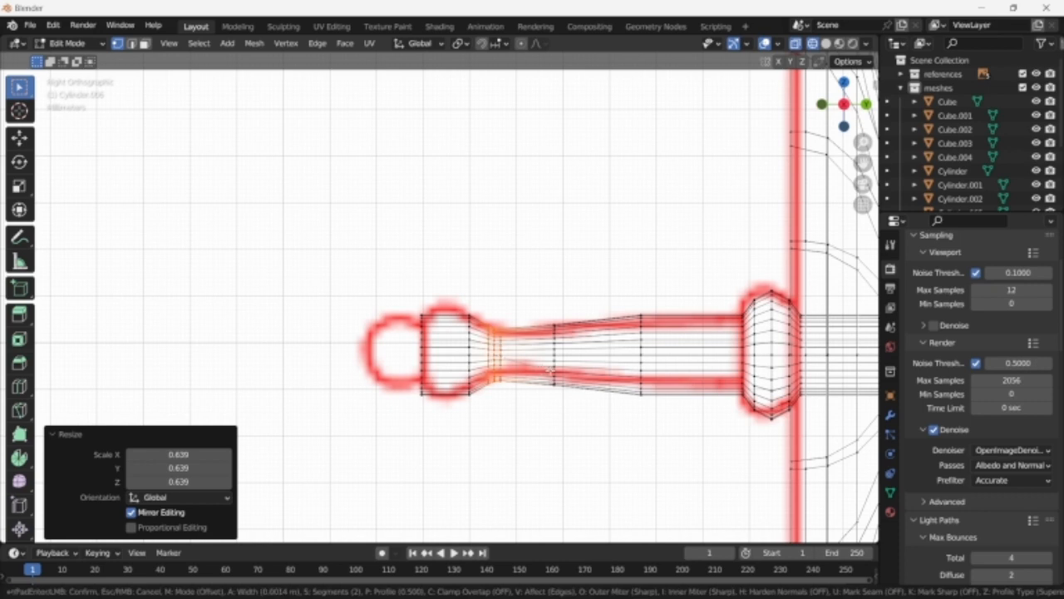
click(550, 372)
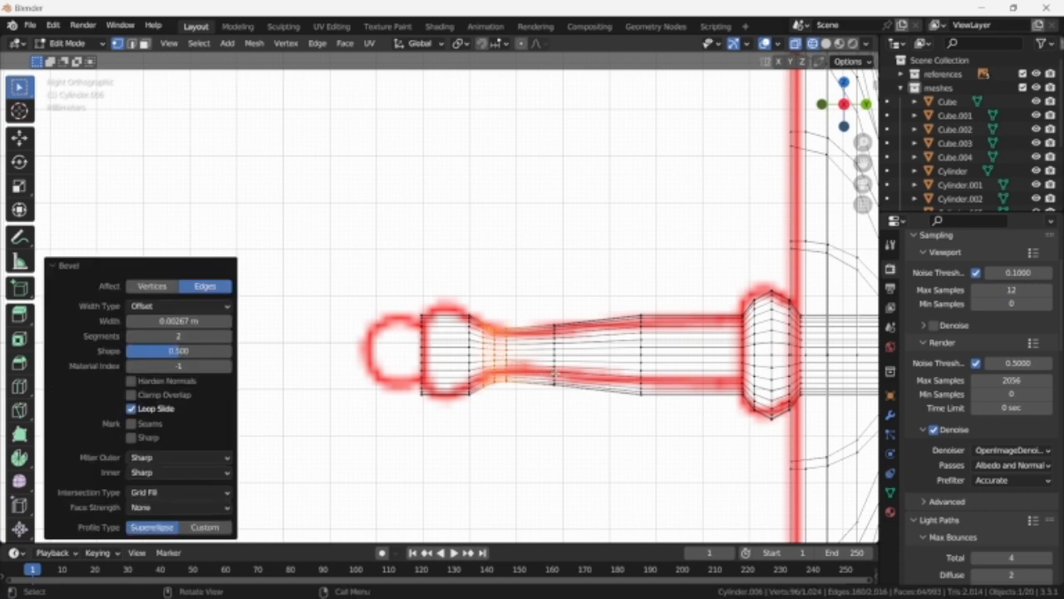
key(ctrl+r)
click(441, 334)
right_click(466, 336)
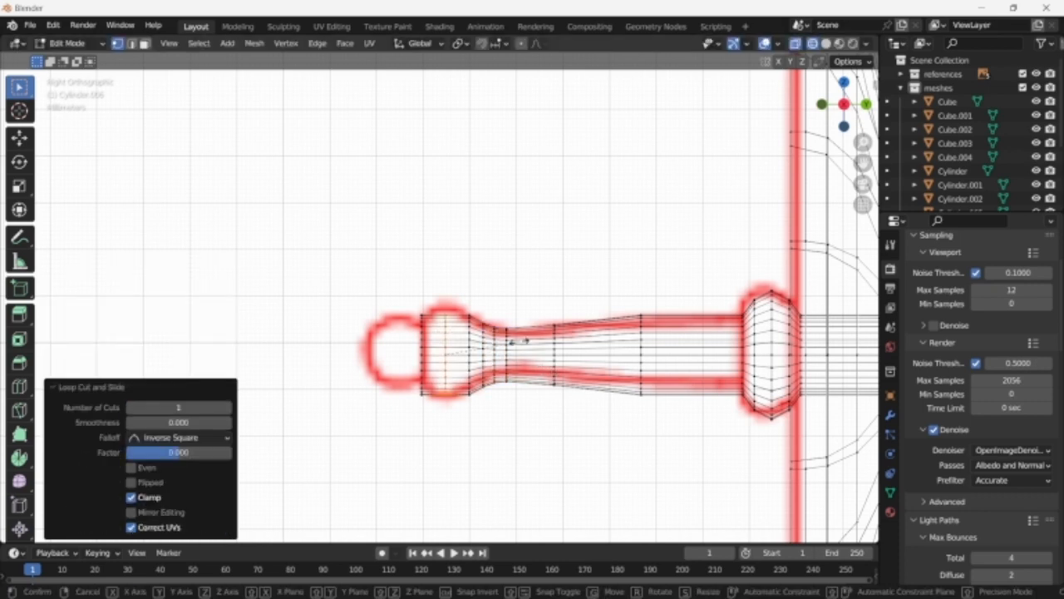
key(s)
click(550, 346)
key(ctrl+b)
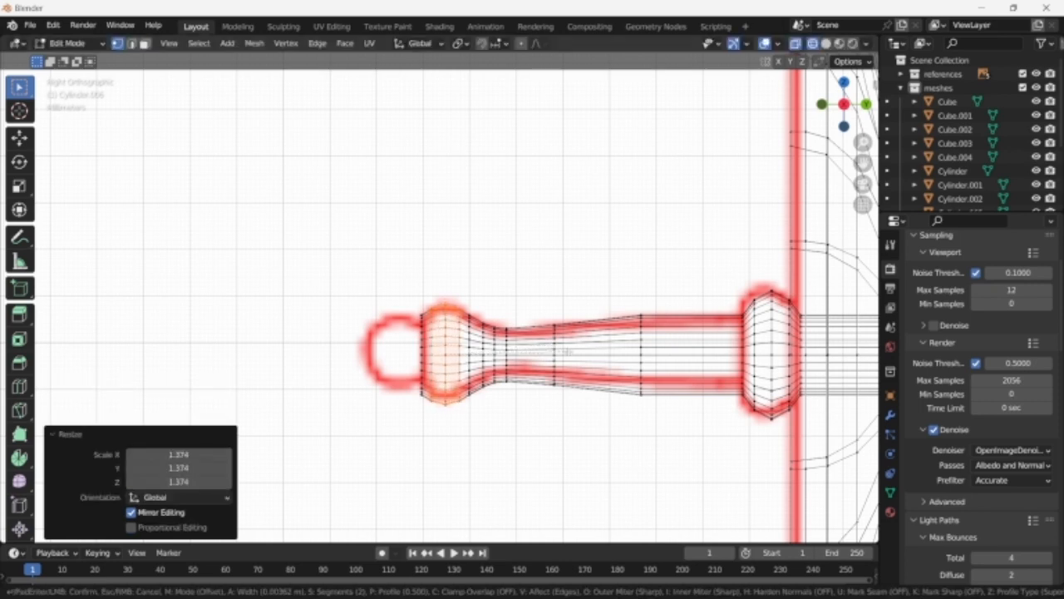
click(565, 352)
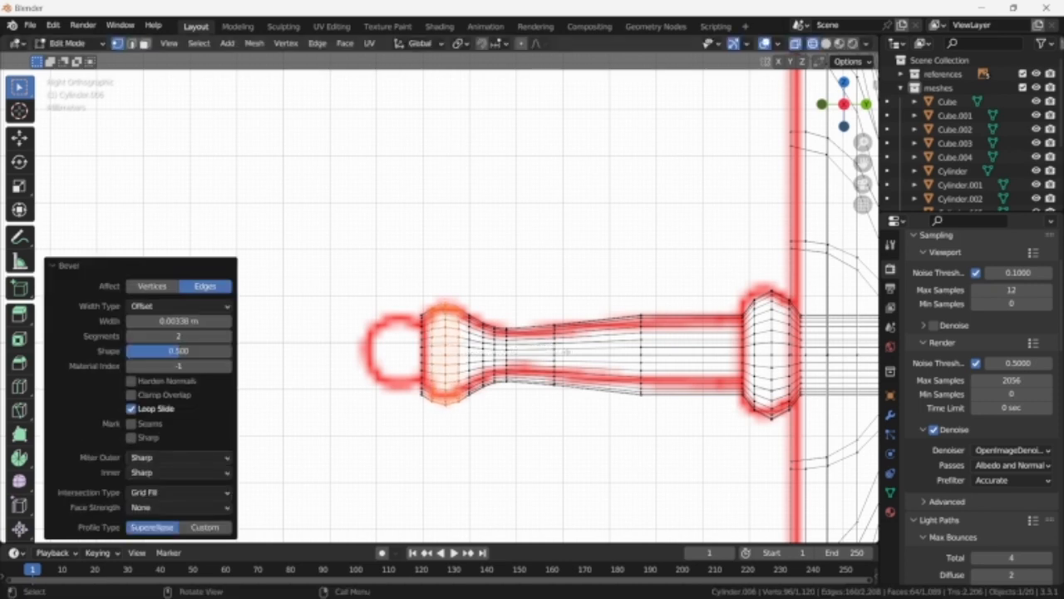
- Extrude the antenna's front end face scaled to 0.757, and extrude it -0.01164 m along its normal to fill the blueprint's tip outline
alt+click(416, 346)
scroll(457, 360, up, 2)
key(s)
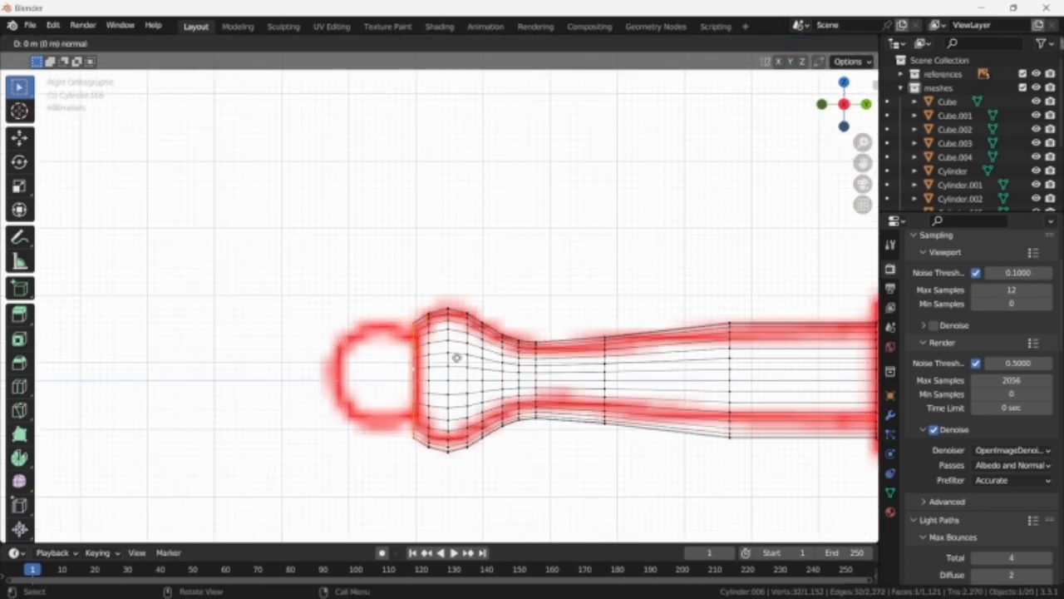
click(438, 359)
key(e)
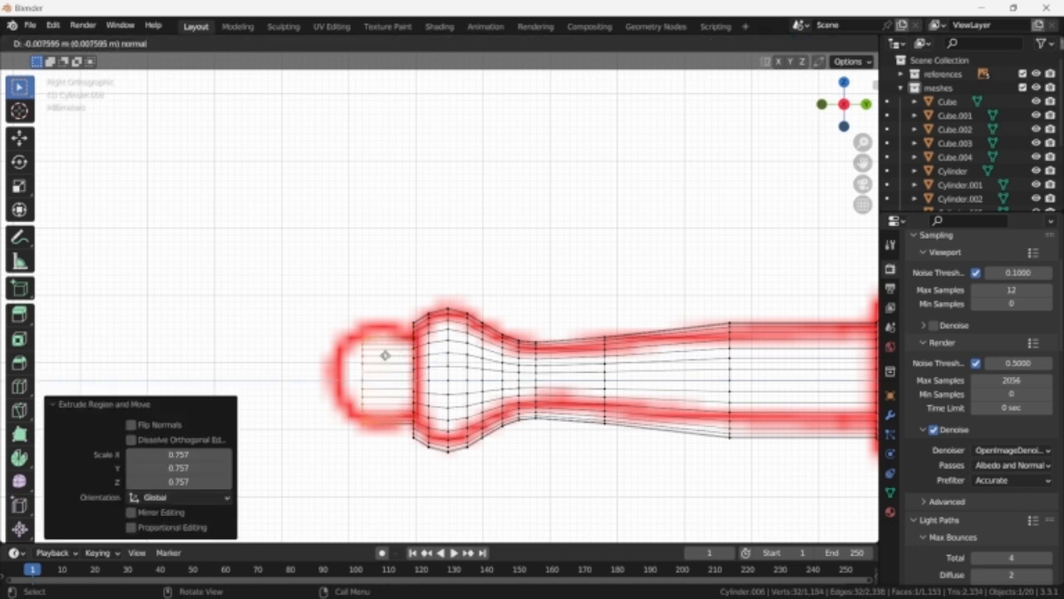
click(364, 355)
- Add a centred loop cut in the antenna tip, scale it to 1.755, and bevel it with two segments into a rounded end
key(ctrl+r)
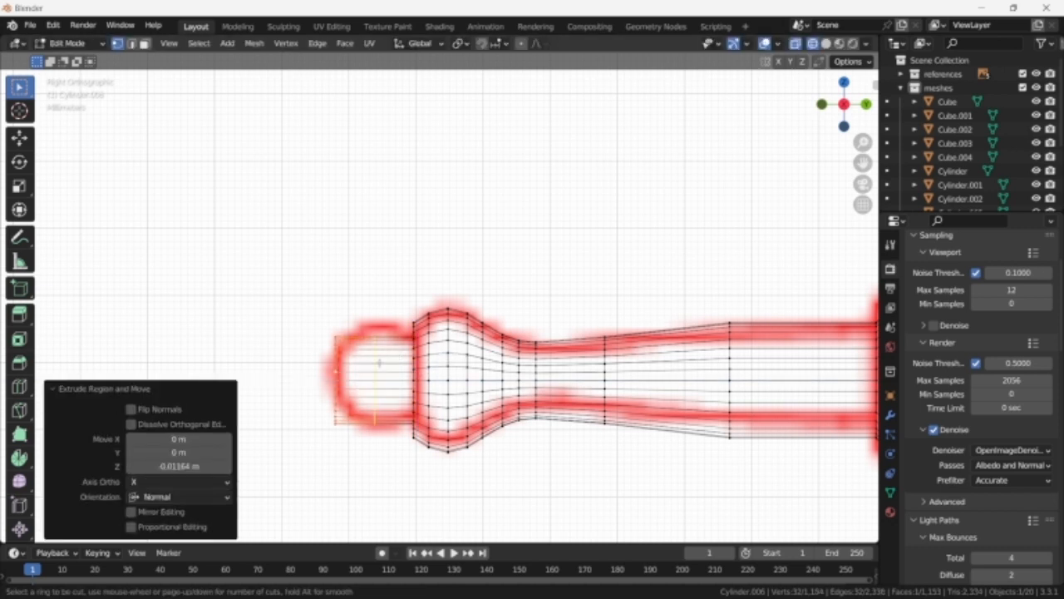
click(379, 363)
right_click(379, 363)
key(s)
click(429, 367)
key(ctrl+b)
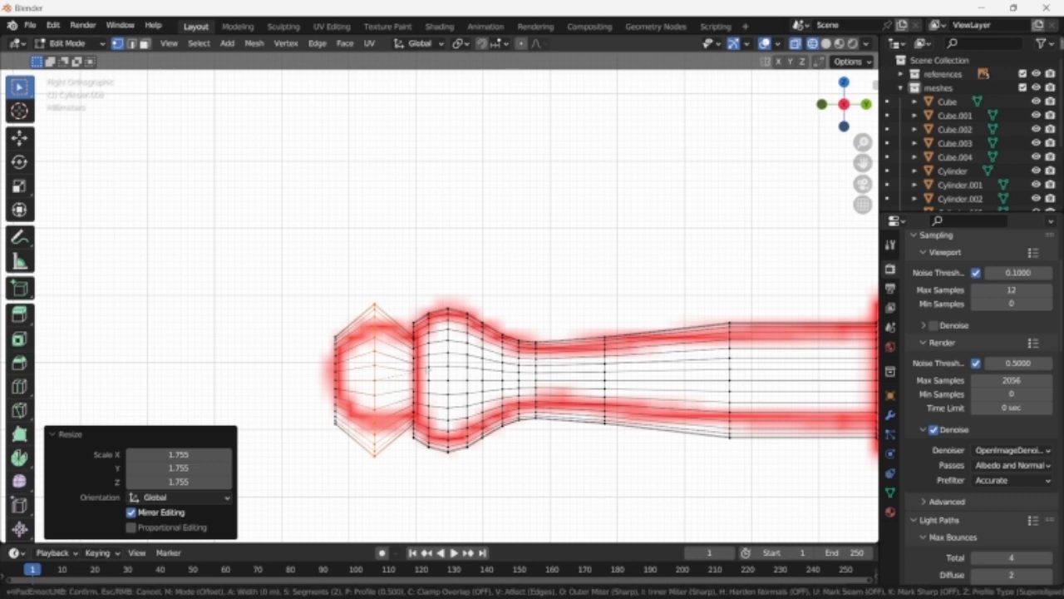
click(459, 391)
key(Tab)
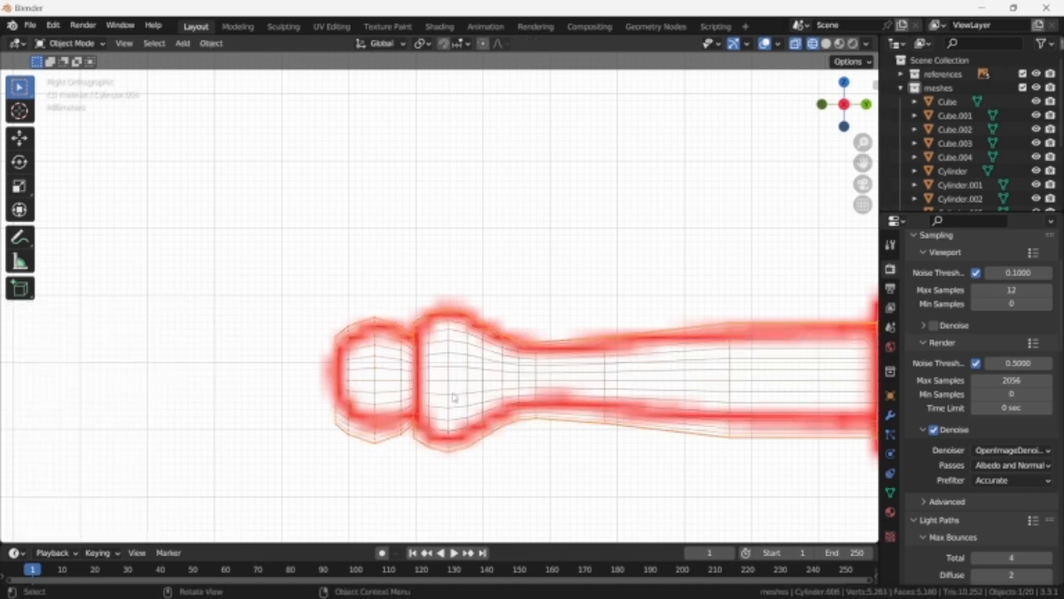
- Inspect the antenna in solid shading and look over the secondary hull's rear end in side view
scroll(455, 396, down, 5)
key(shift+z)
scroll(454, 397, down, 3)
mouse_move(454, 397)
middle_down()
mouse_move(590, 394)
mouse_move(561, 428)
mouse_move(624, 446)
mouse_move(582, 424)
mouse_move(454, 413)
middle_up()
scroll(532, 397, down, 6)
key(KP_3)
key(shift+z)
key(shift+z)
scroll(455, 413, up, 3)
- Extrude the secondary hull's rear end face 0.27235 m along its normal and scale it to 0.865 to follow the blueprint taper
key(Tab)
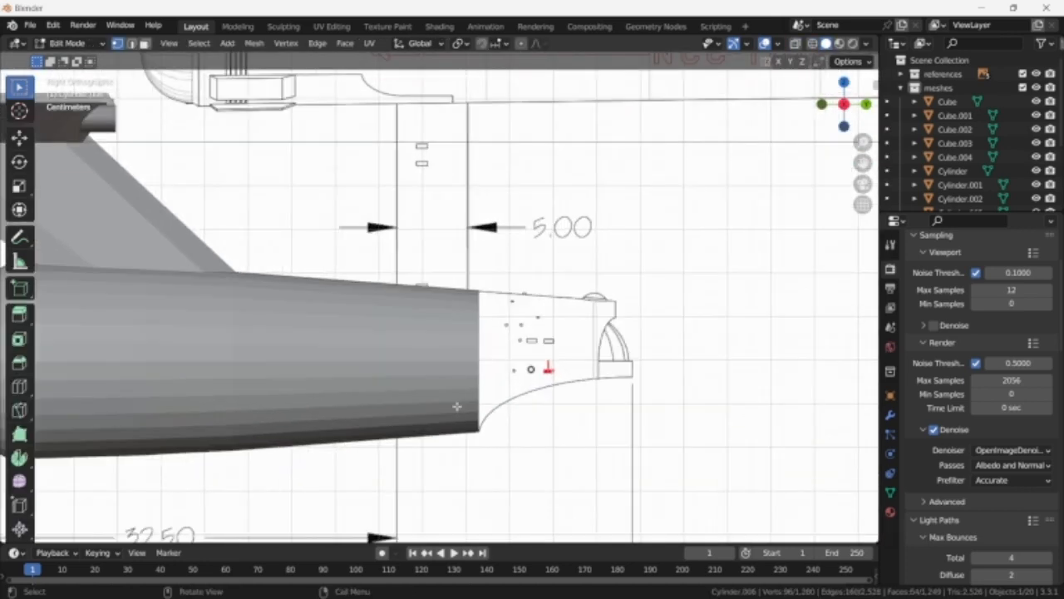
key(Tab)
click(465, 401)
key(Tab)
key(shift+z)
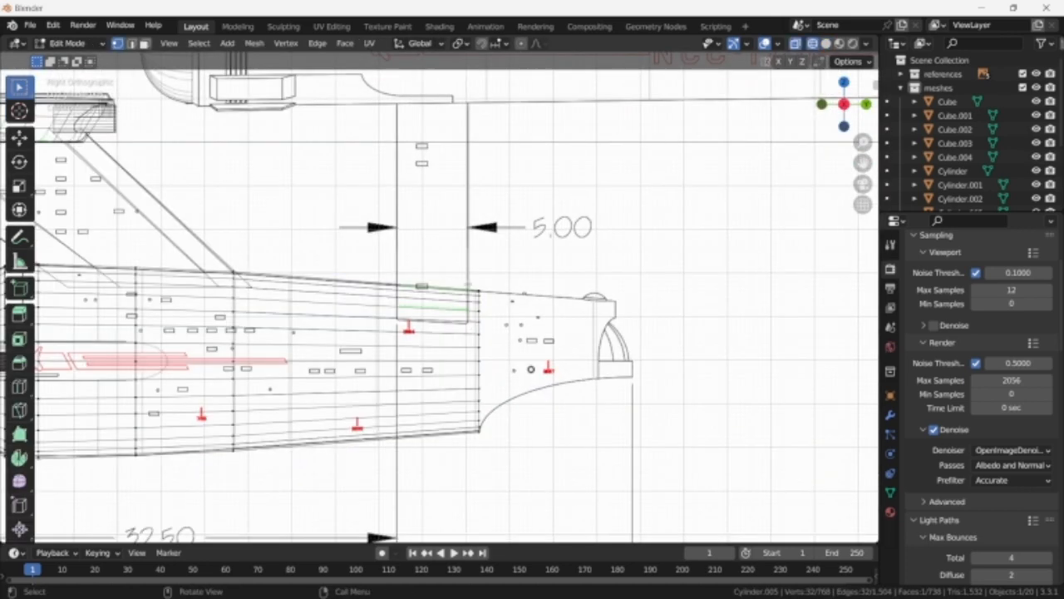
key(a)
scroll(475, 398, up, 5)
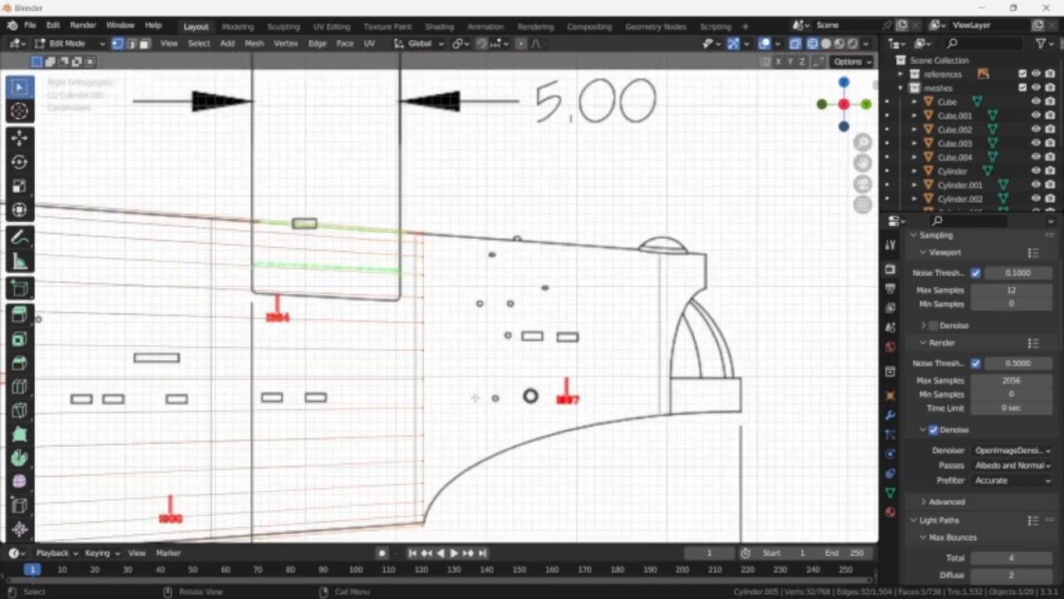
key(e)
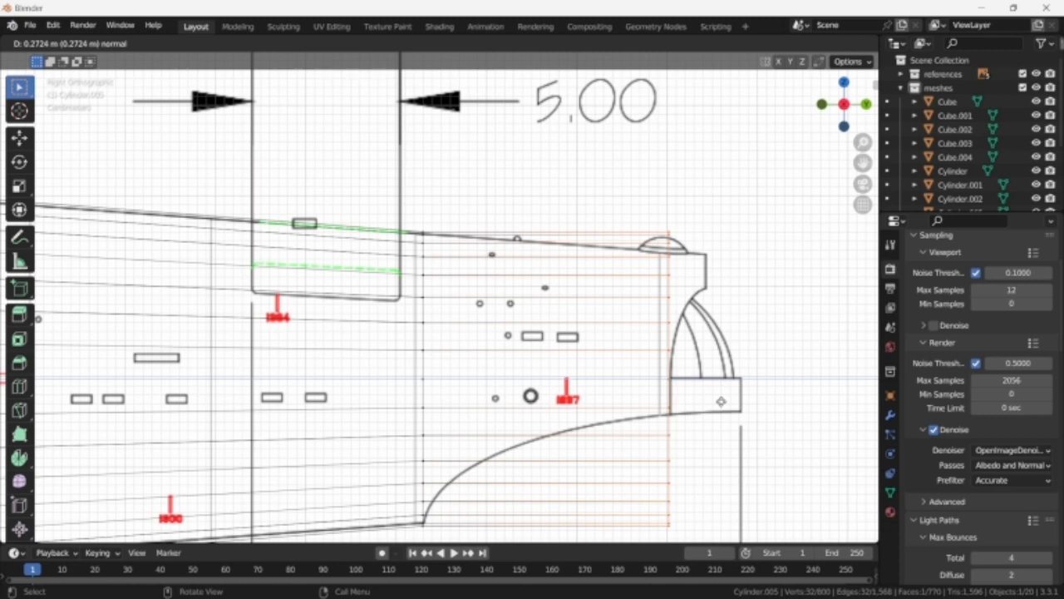
click(721, 401)
key(s)
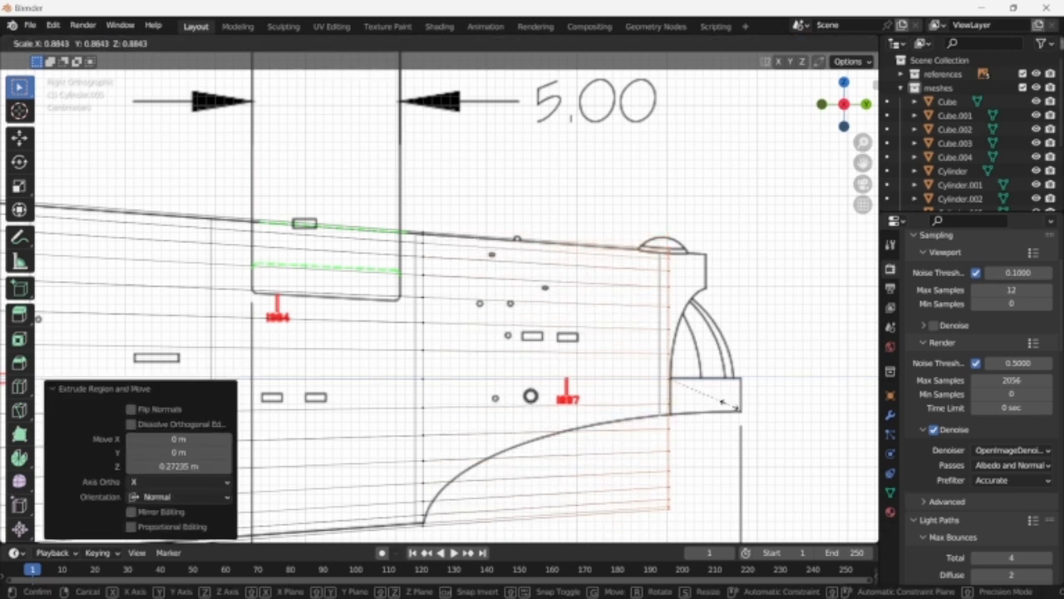
click(729, 404)
- Extrude the side vertices of the hull's rear rim 0.079231 m along Y to the blueprint's rearmost ledge edge
shift+middle_drag(707, 435, 636, 390)
scroll(697, 404, up, 2)
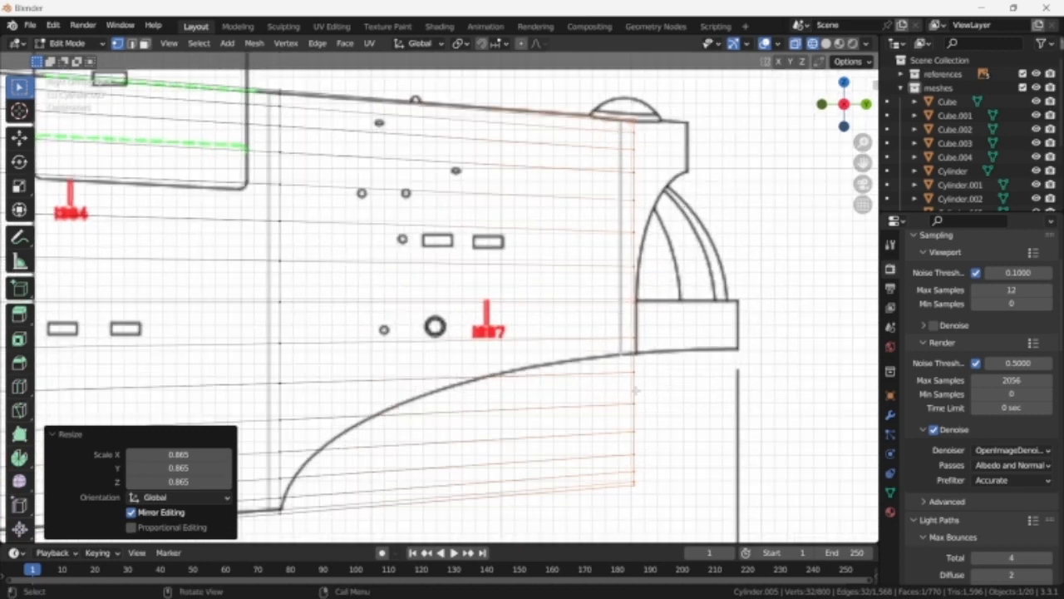
drag(624, 297, 658, 382)
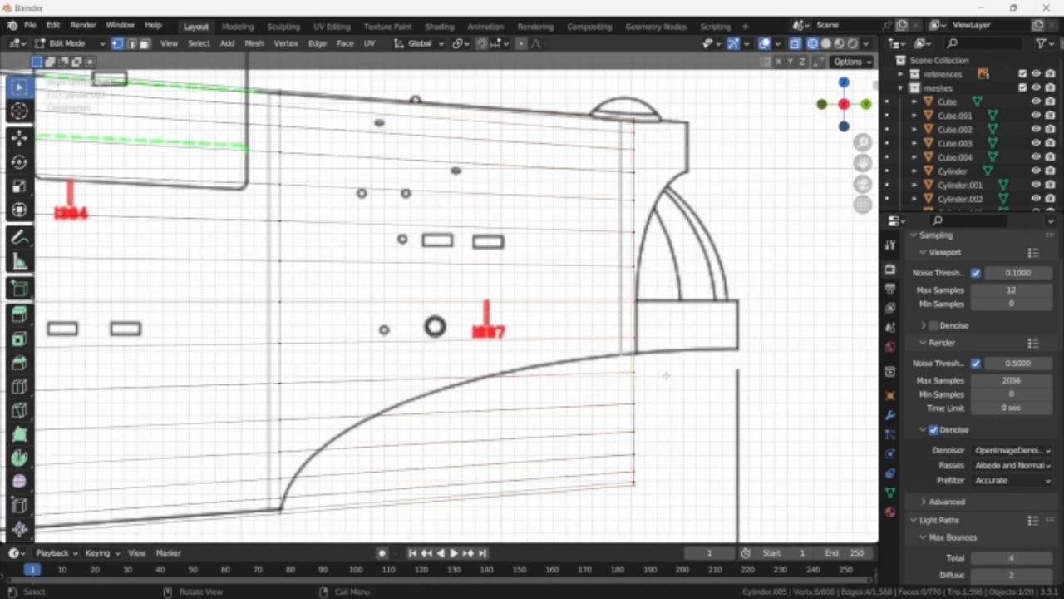
key(e)
click(766, 375)
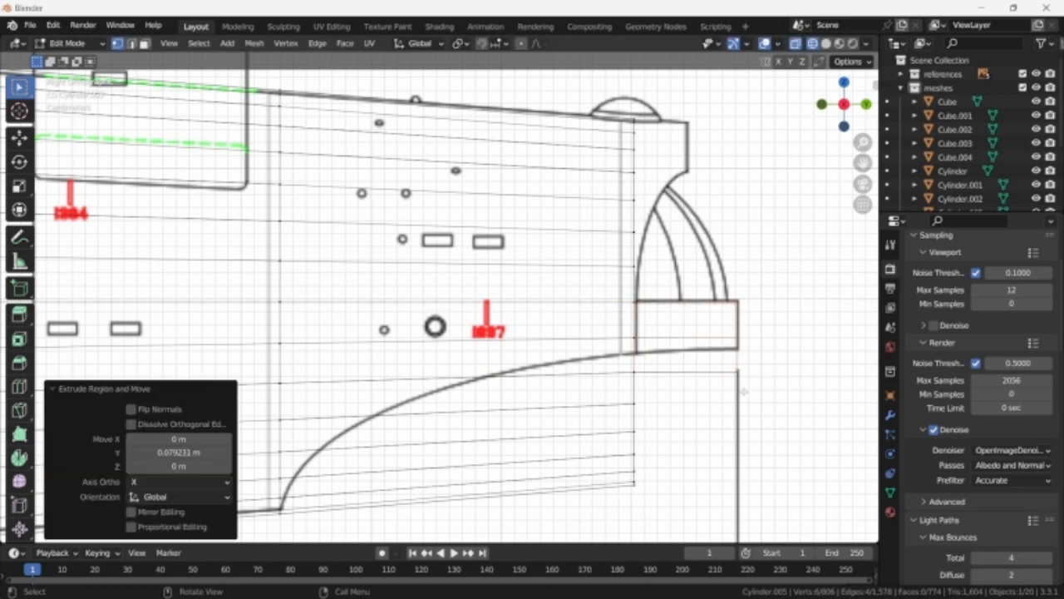
key(alt+z)
key(alt+z)
scroll(670, 411, down, 2)
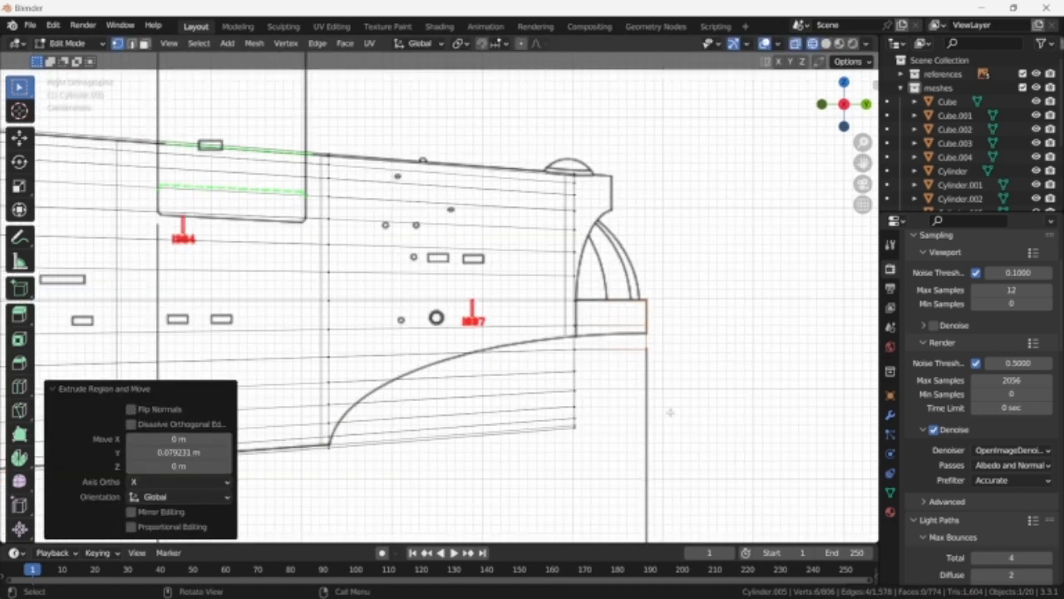
- Scale the extruded ledge ends inward along X in top view so they meet the centre of the blueprint's curved rear outline
key(KP_7)
shift+middle_drag(660, 275, 630, 416)
scroll(637, 369, up, 2)
scroll(645, 399, down, 1)
key(s)
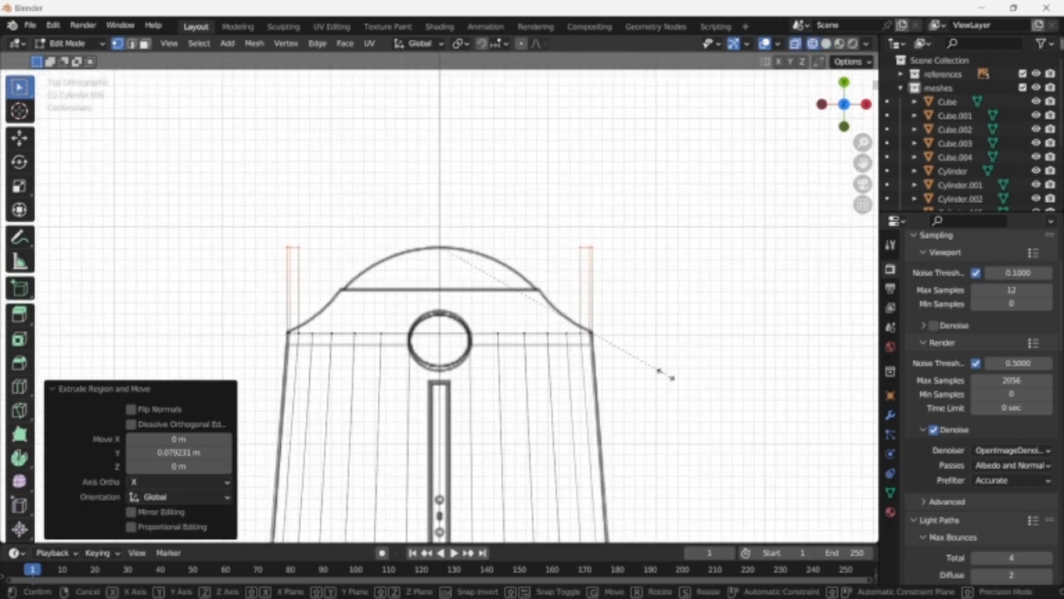
key(x)
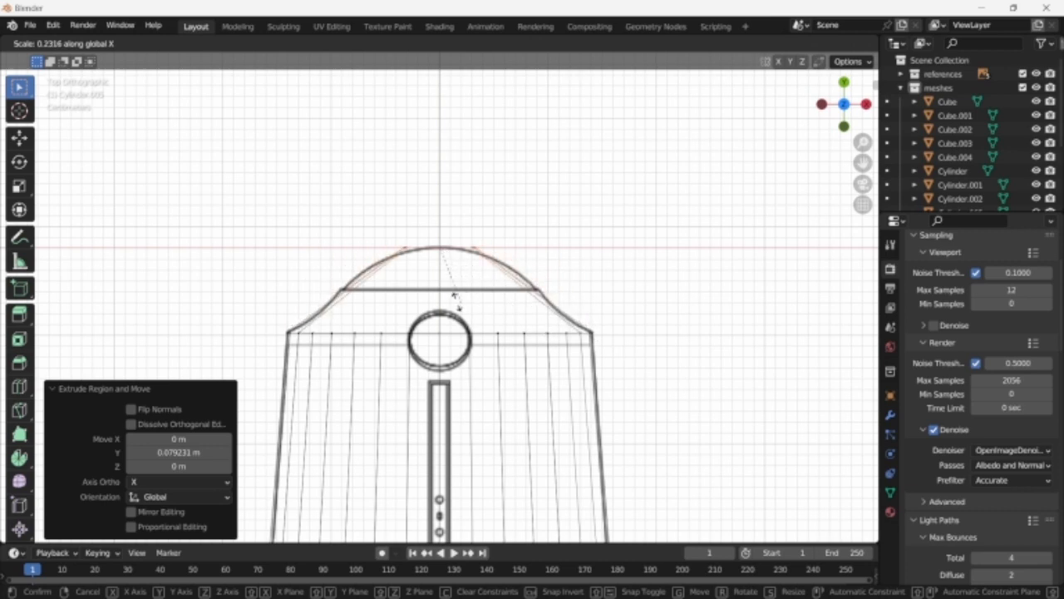
click(422, 290)
- Fill the gap between the two ledge strips at the rear centre with faces joining their end vertices
middle_drag(614, 342, 496, 322)
click(496, 324)
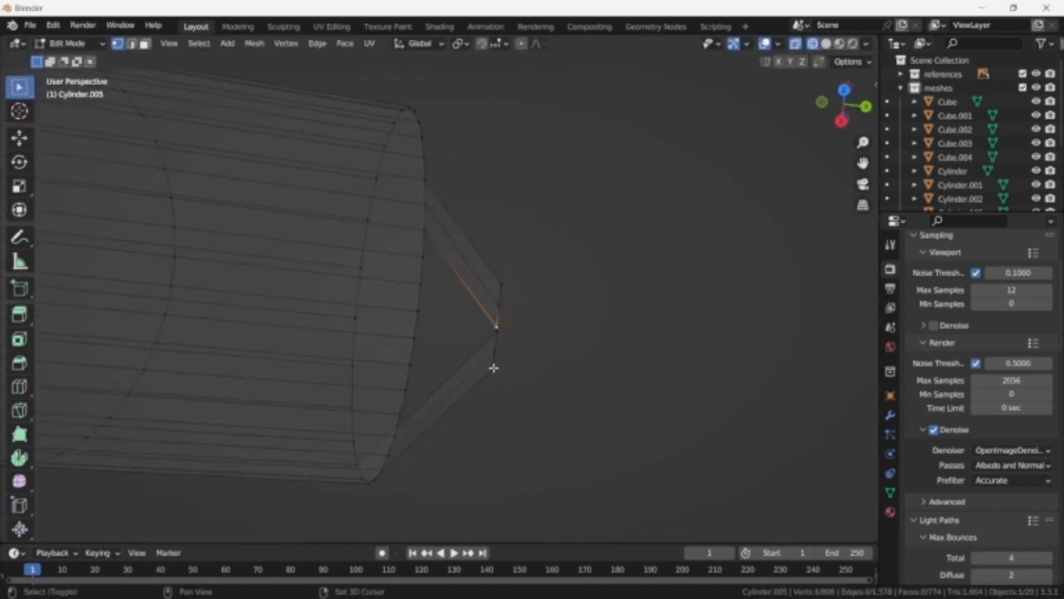
click(502, 307)
shift+click(495, 351)
key(f)
scroll(516, 363, down, 2)
key(shift+z)
key(shift+z)
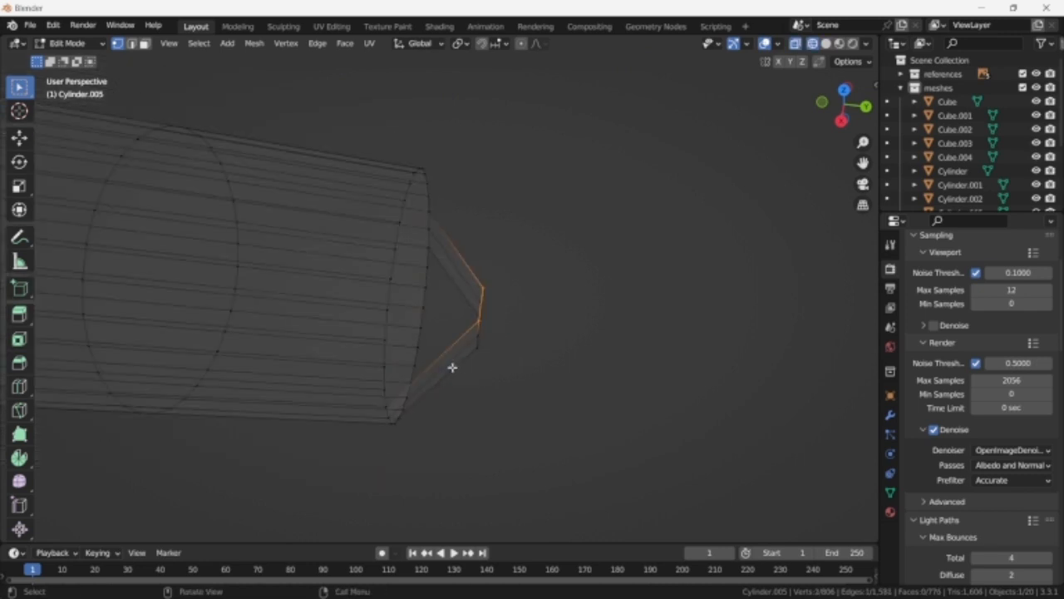
- Add a centred loop cut to each ledge strip and scale both to 1.144 along X to match the blueprint corners
key(ctrl+r)
click(448, 368)
right_click(447, 368)
key(ctrl+r)
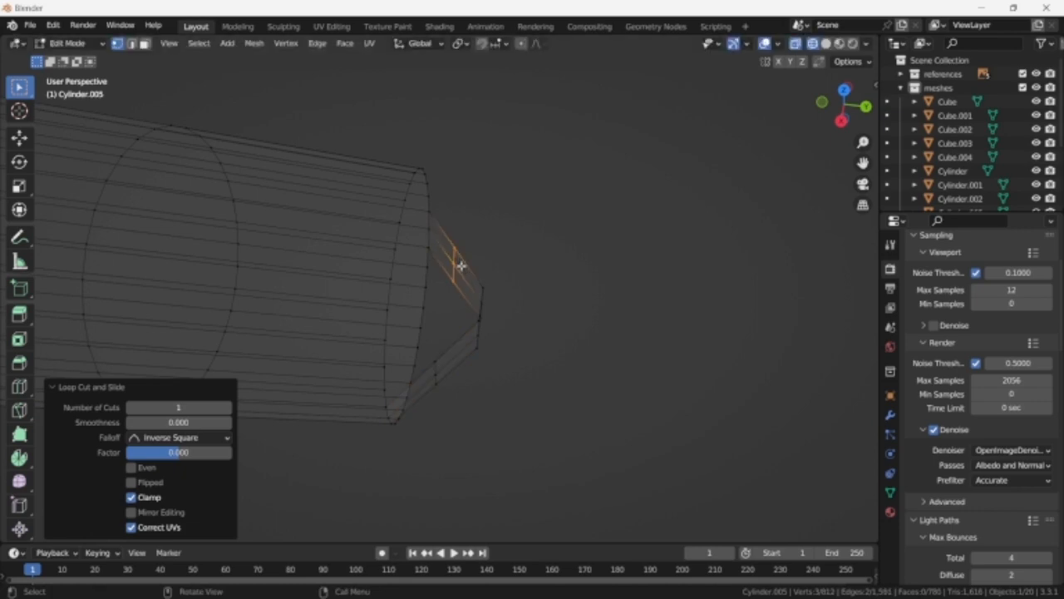
key(KP_7)
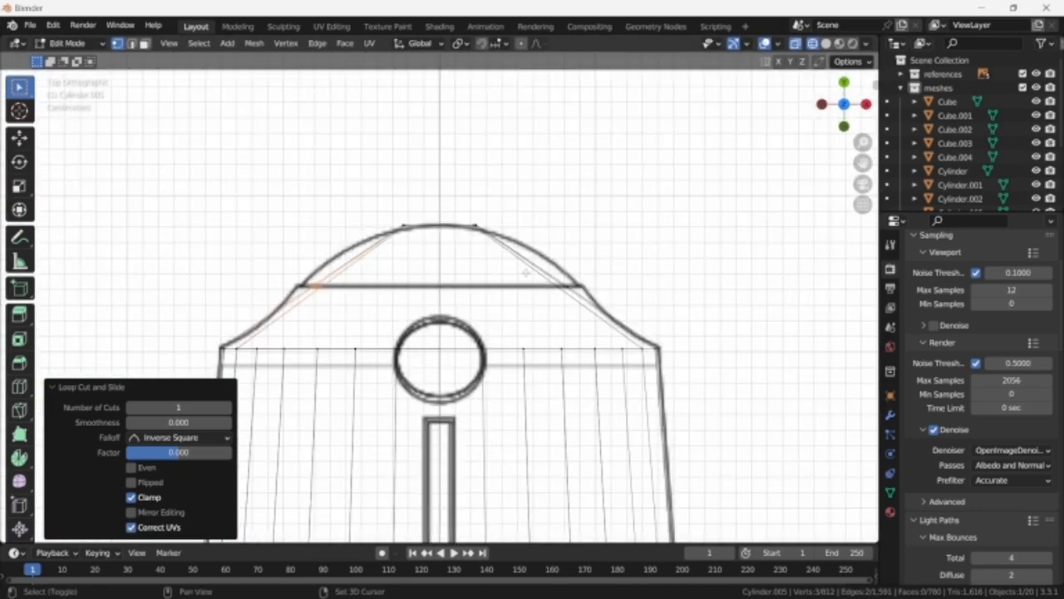
click(525, 273)
right_click(574, 291)
key(s)
key(x)
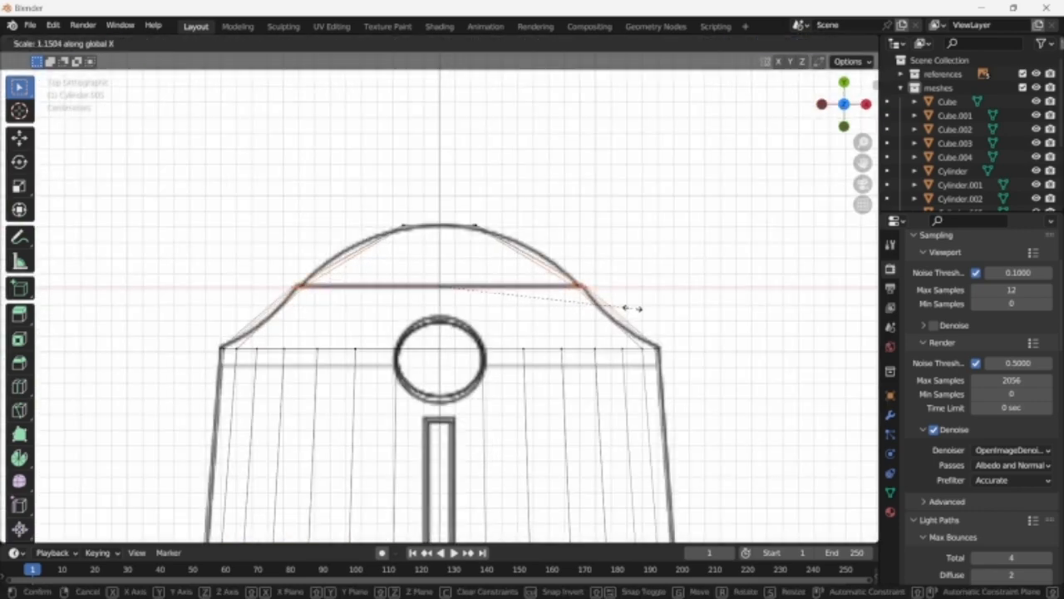
click(632, 308)
- Add a centred loop cut to each strip's outer rear segment and move both about 0.0067 m along Y onto the curve
key(ctrl+r)
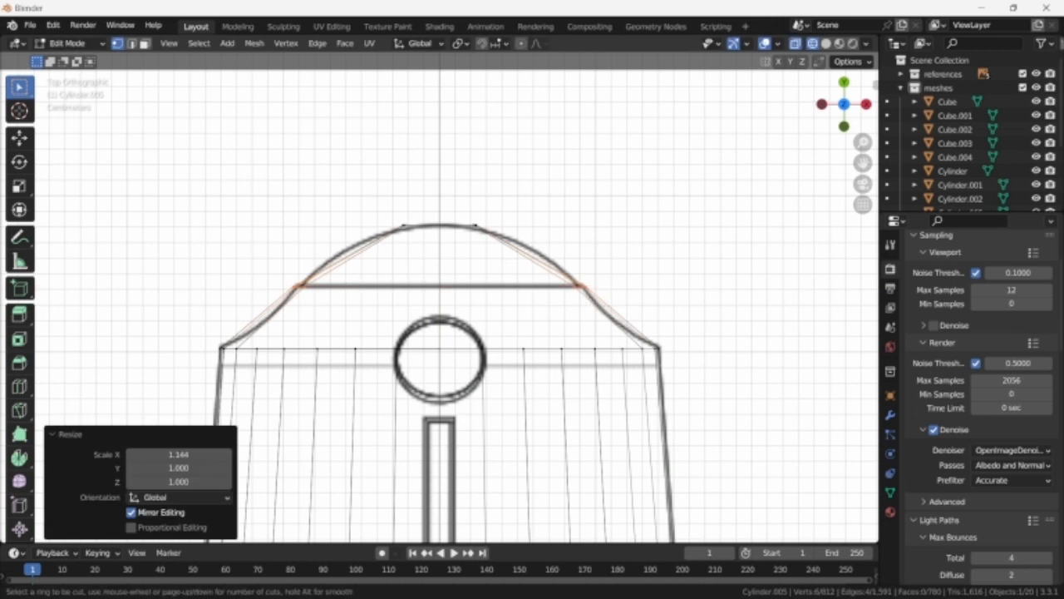
click(510, 257)
right_click(511, 258)
key(ctrl+r)
click(350, 250)
right_click(349, 250)
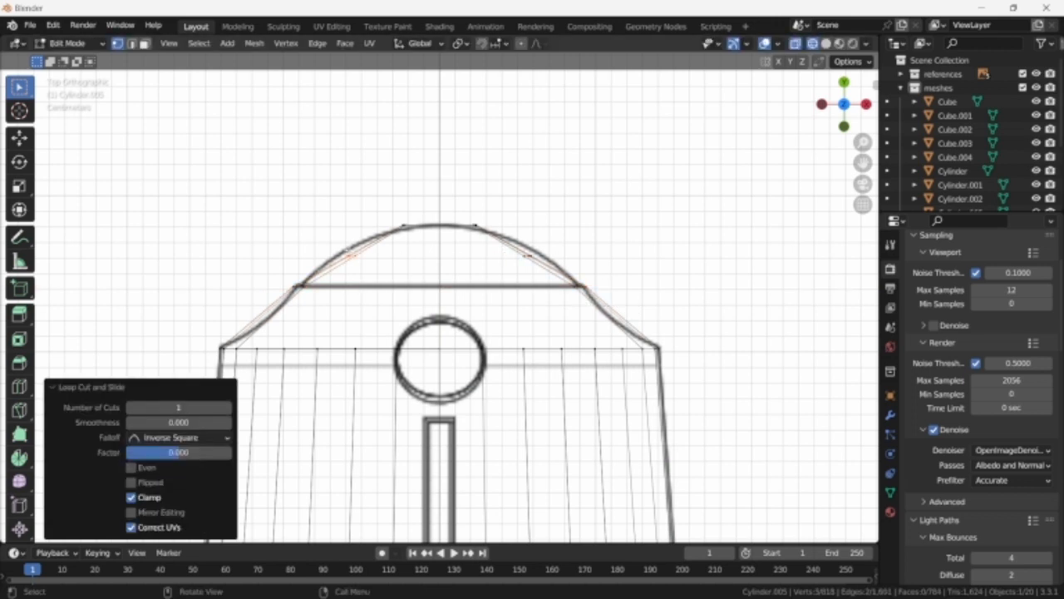
alt+shift+click(549, 271)
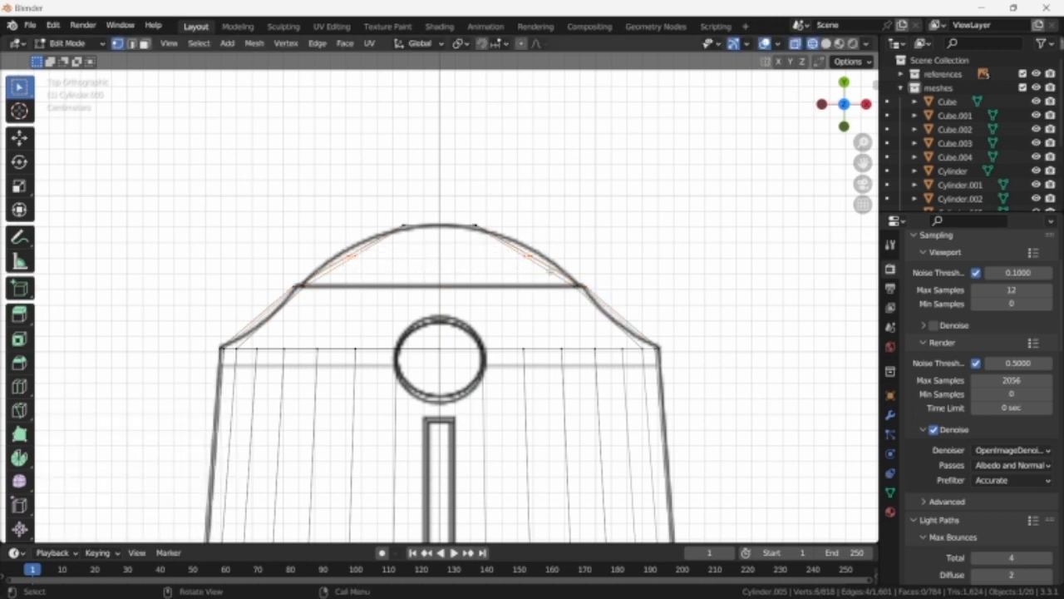
key(g)
key(y)
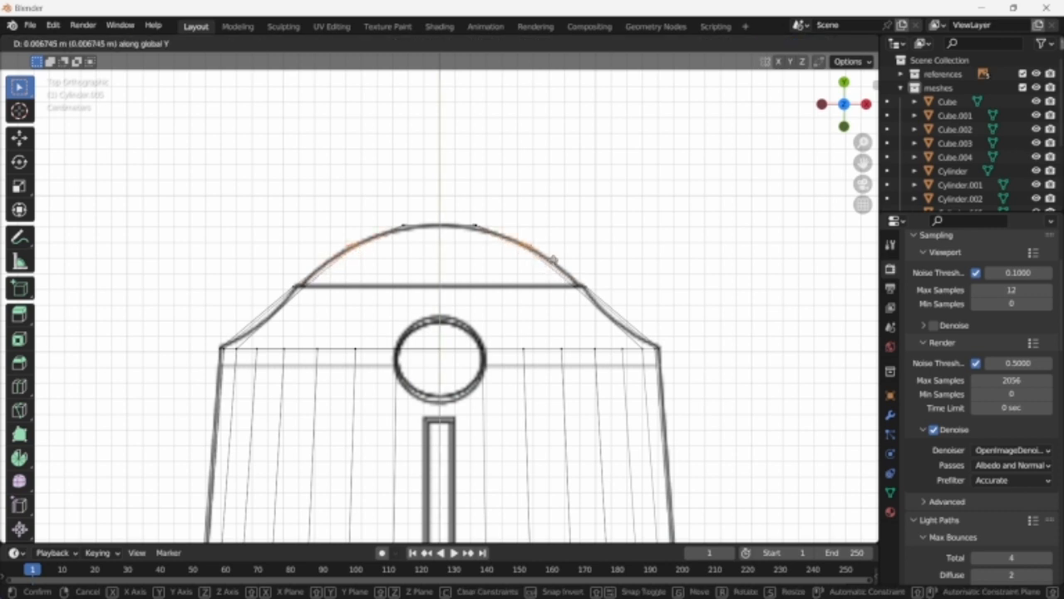
click(554, 260)
- Add a centred loop cut to each strip segment nearest the hull and scale both to about 0.957 along X
key(ctrl+r)
click(616, 315)
right_click(616, 315)
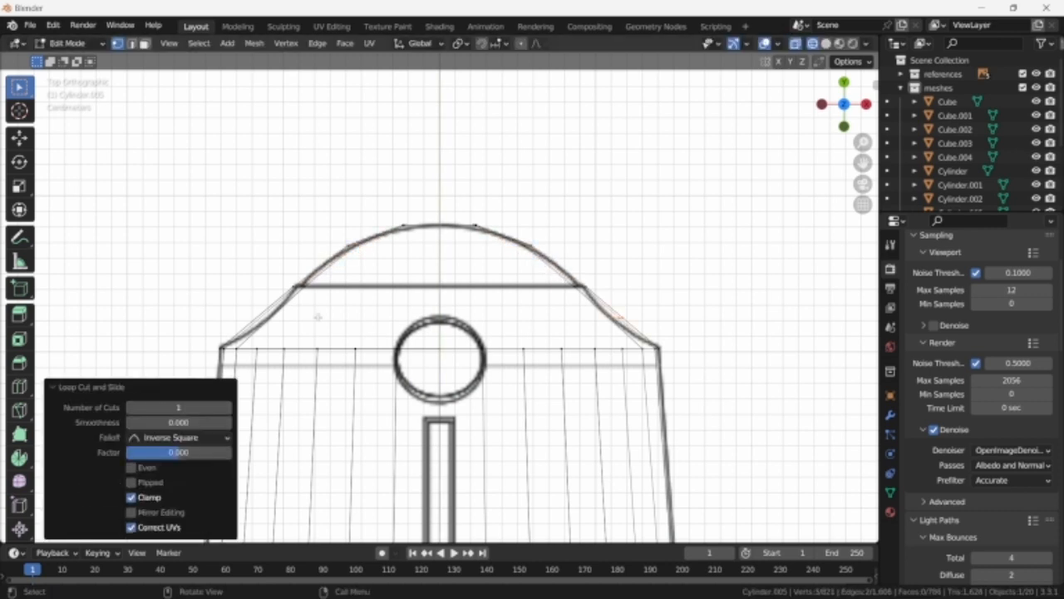
key(ctrl+r)
click(283, 318)
right_click(283, 318)
alt+shift+click(668, 326)
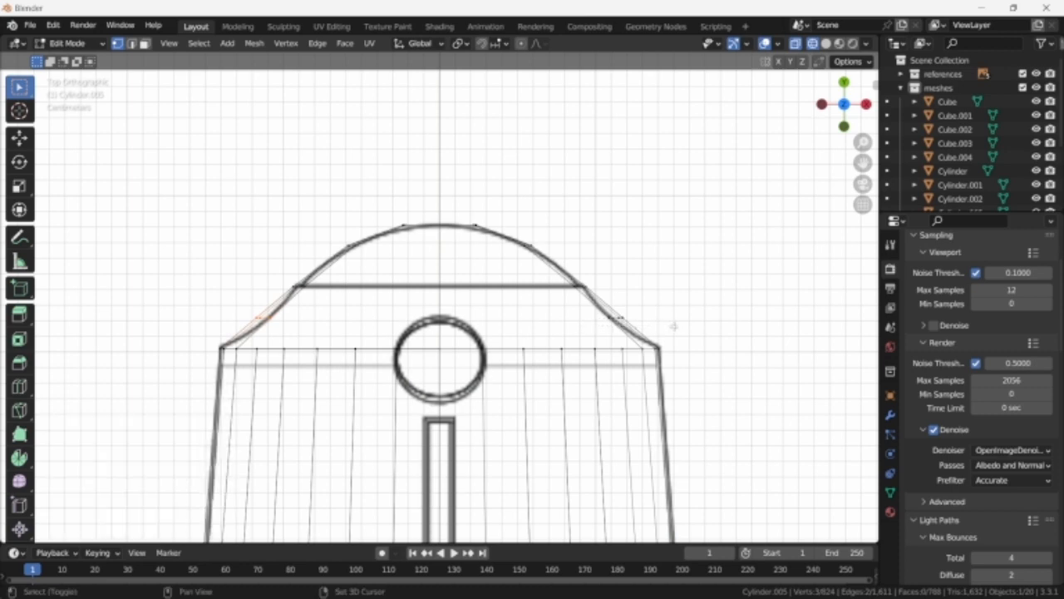
key(s)
key(x)
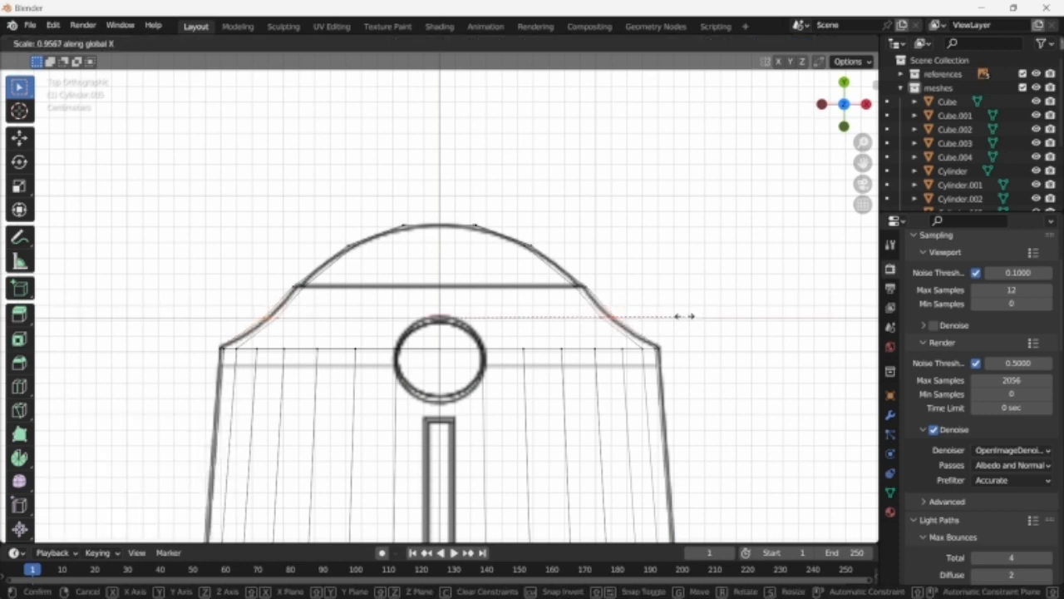
click(684, 316)
- Delete the end cap face behind the ledge to open the hull's rear end
middle_drag(691, 351, 473, 371)
key(3)
click(441, 364)
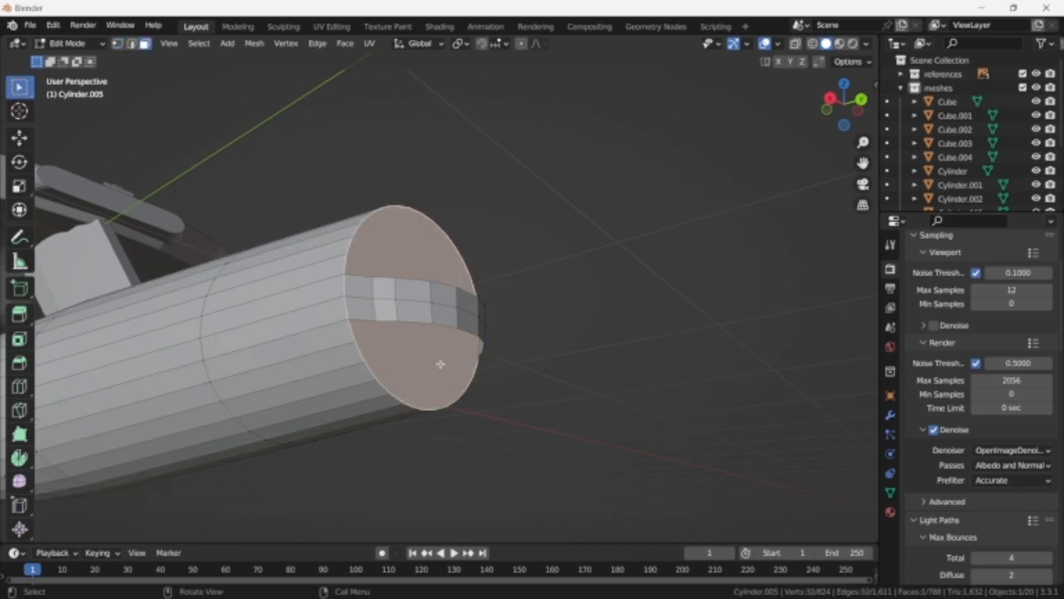
key(x)
key(f)
- Select only the ledge's lower rim vertices, excluding the hull's lower rear rim, and fill the ledge's underside with a face
key(1)
scroll(434, 367, up, 2)
middle_drag(434, 367, 480, 380)
alt+click(482, 384)
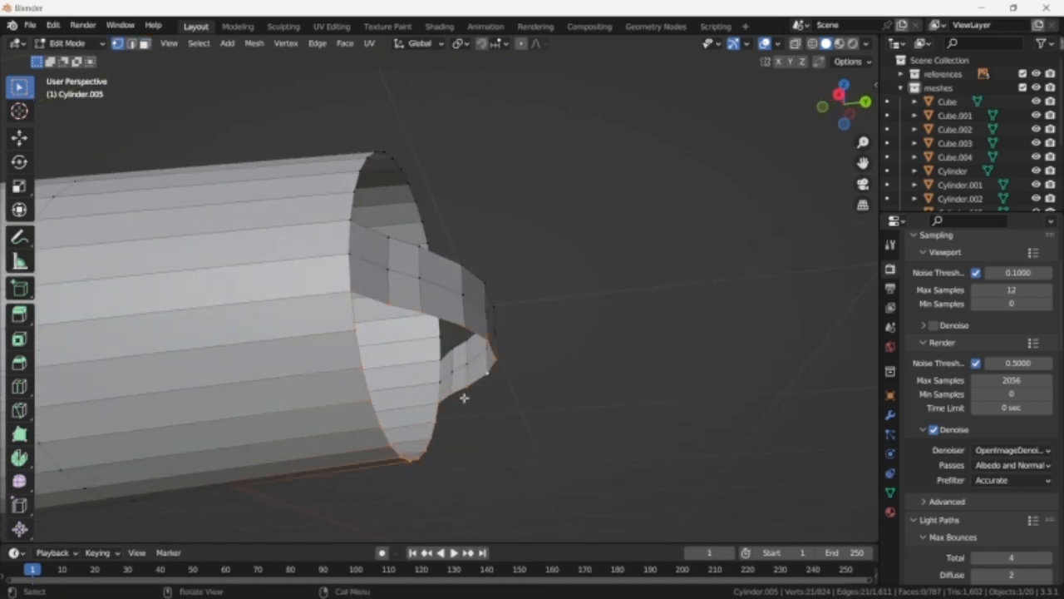
scroll(452, 404, up, 1)
key(c)
mouse_move(435, 445)
middle_down()
mouse_move(348, 492)
mouse_move(373, 488)
middle_up()
middle_drag(334, 359, 337, 341)
right_click(336, 341)
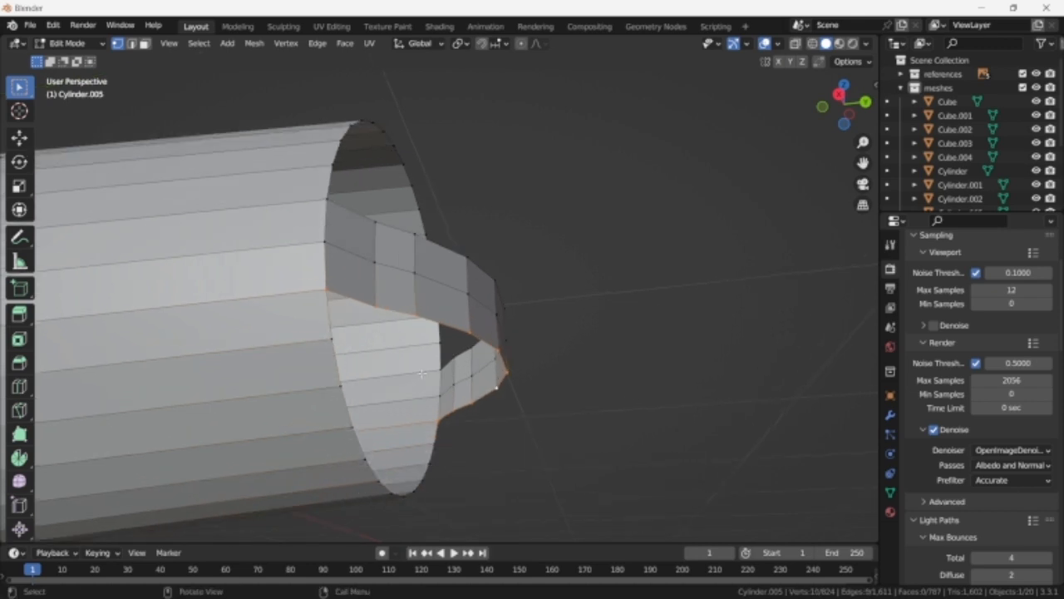
key(f)
middle_drag(435, 369, 448, 430)
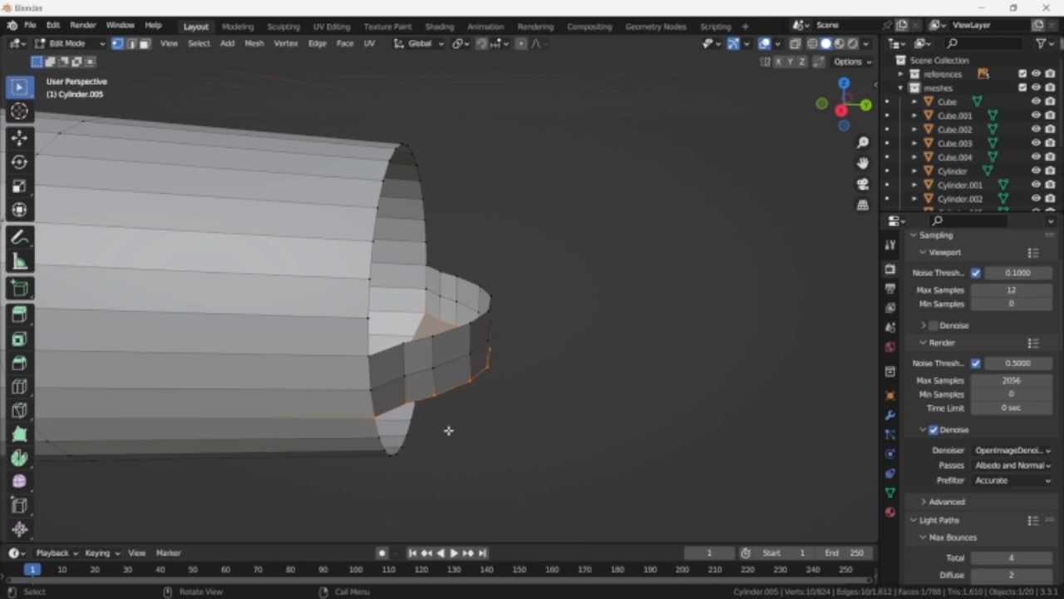
- Select only the ledge's upper rim vertices, excluding the hull's upper rear rim, and fill the ledge's top with a face
alt+click(431, 331)
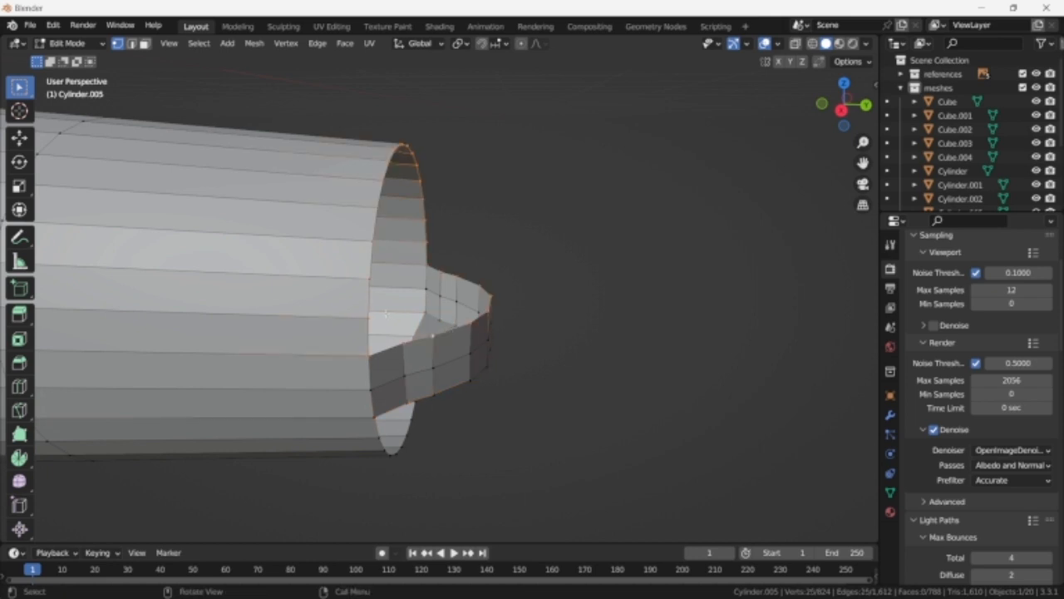
key(c)
mouse_move(372, 239)
shift+mouse_down()
mouse_move(413, 134)
mouse_move(426, 232)
shift+mouse_up()
shift+right_click(427, 232)
key(f)
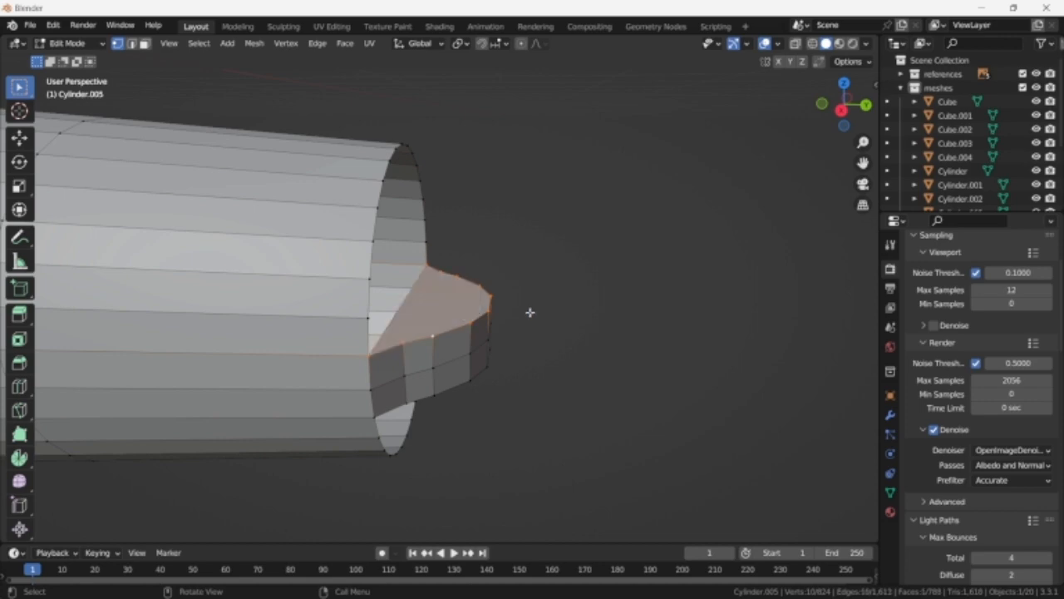
- Move the first rear-rim vertex pair below the ledge about -0.176 m along Y onto the blueprint's undercut curve in side view
scroll(530, 313, down, 3)
middle_drag(458, 357, 473, 335)
key(KP_3)
key(shift+z)
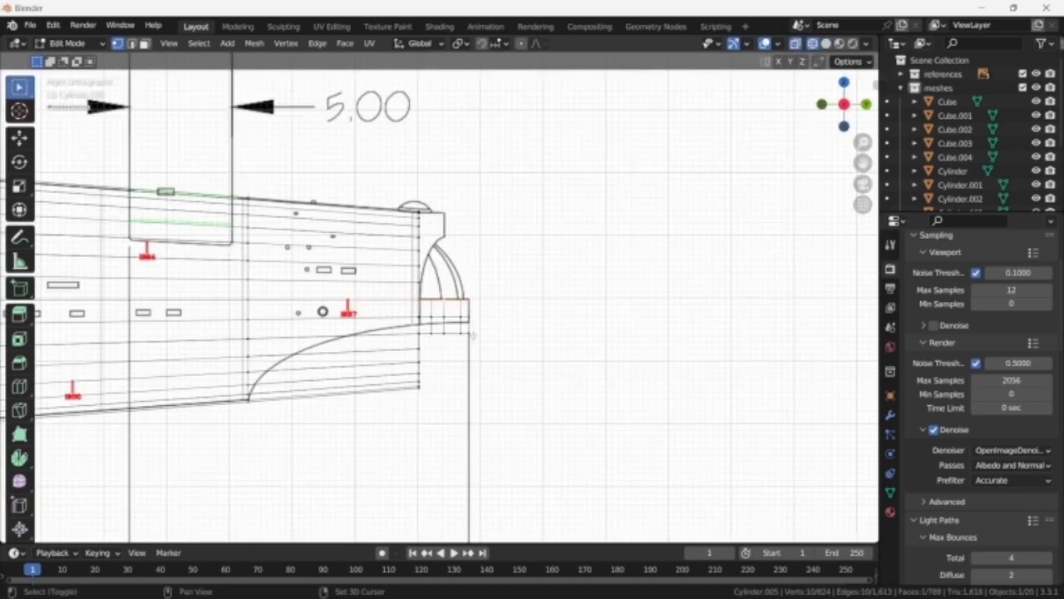
scroll(470, 334, up, 2)
scroll(437, 388, up, 2)
shift+middle_drag(438, 388, 553, 328)
click(533, 324)
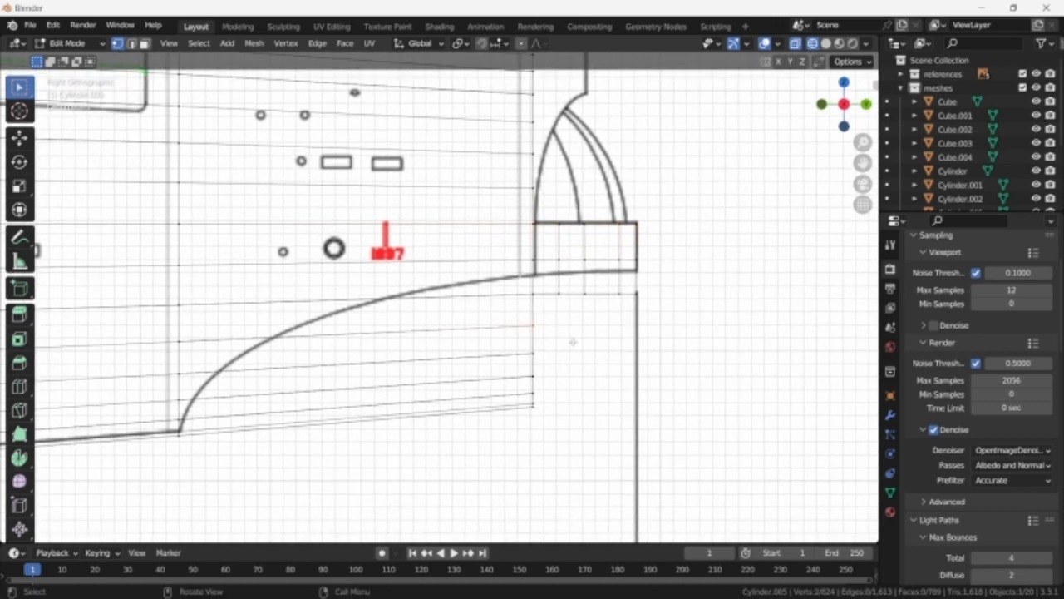
key(g)
key(y)
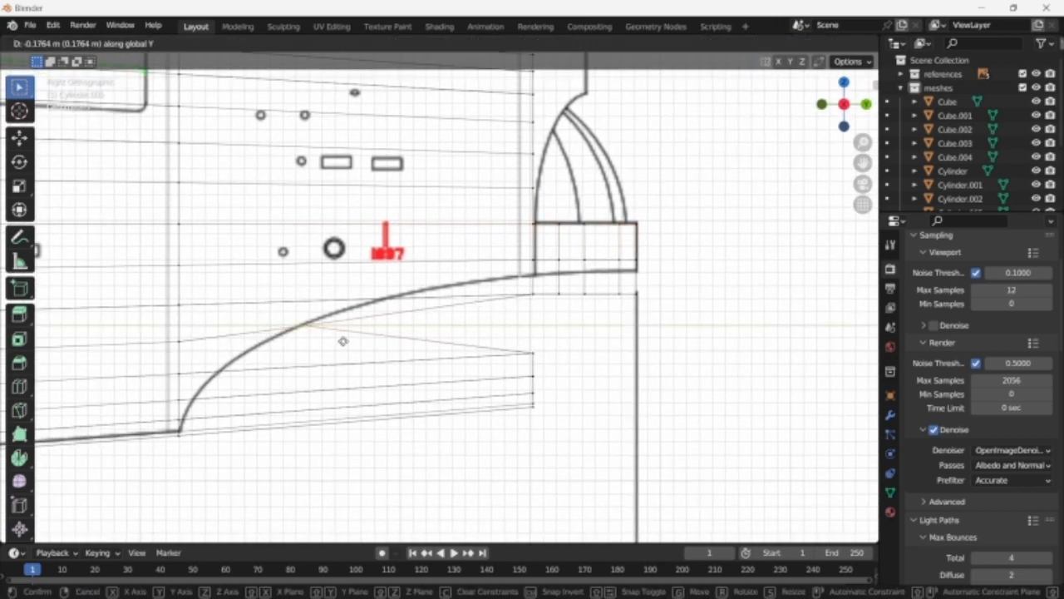
click(344, 340)
- Move the second and third rear-rim vertex pairs below the ledge about -0.219 m and -0.242 m along Y onto the curve
drag(499, 339, 554, 363)
key(g)
key(y)
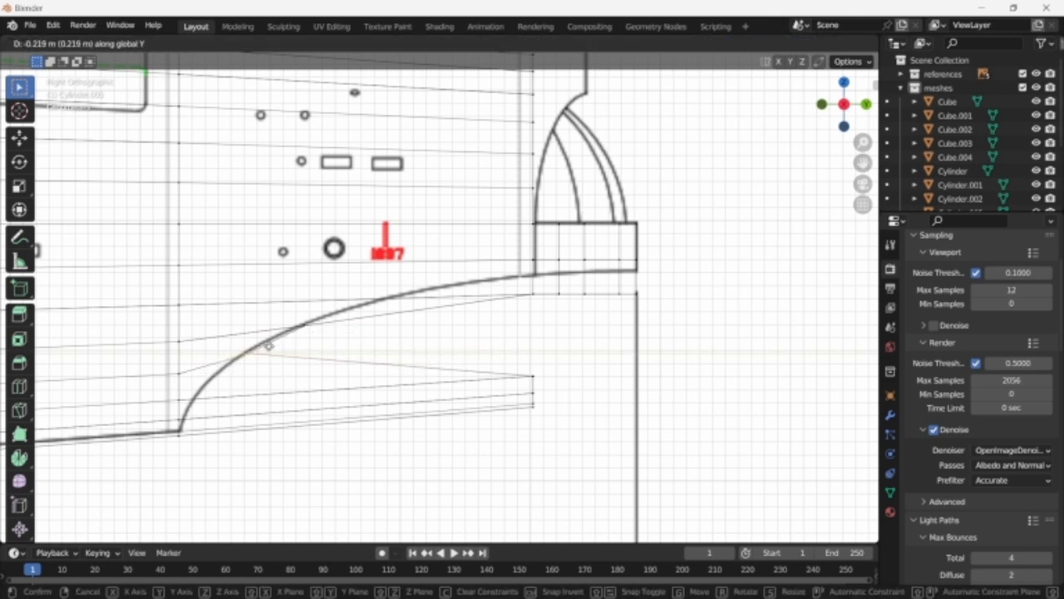
click(268, 346)
drag(505, 369, 552, 380)
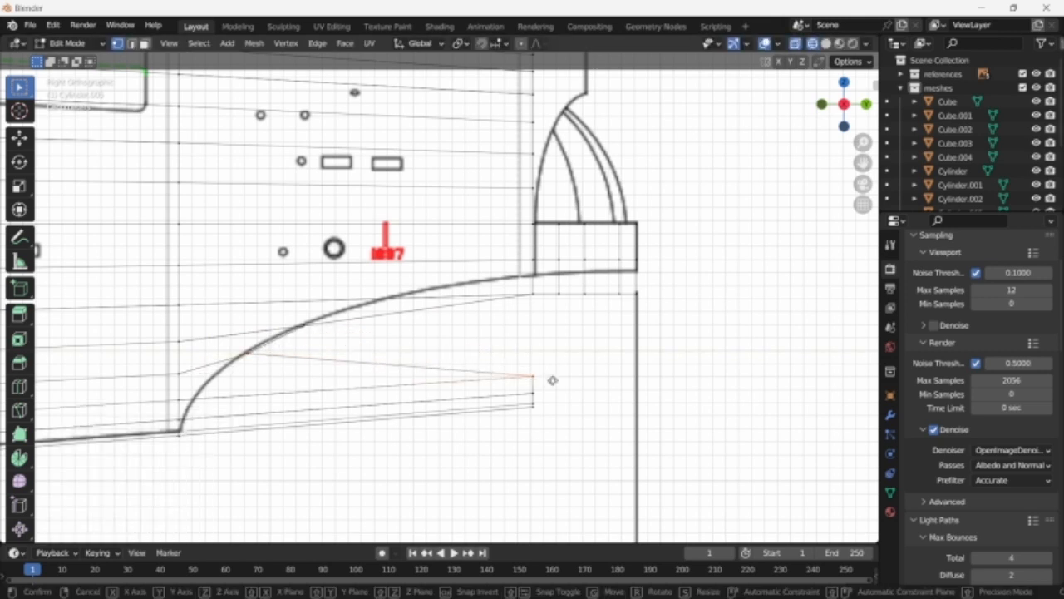
key(g)
key(y)
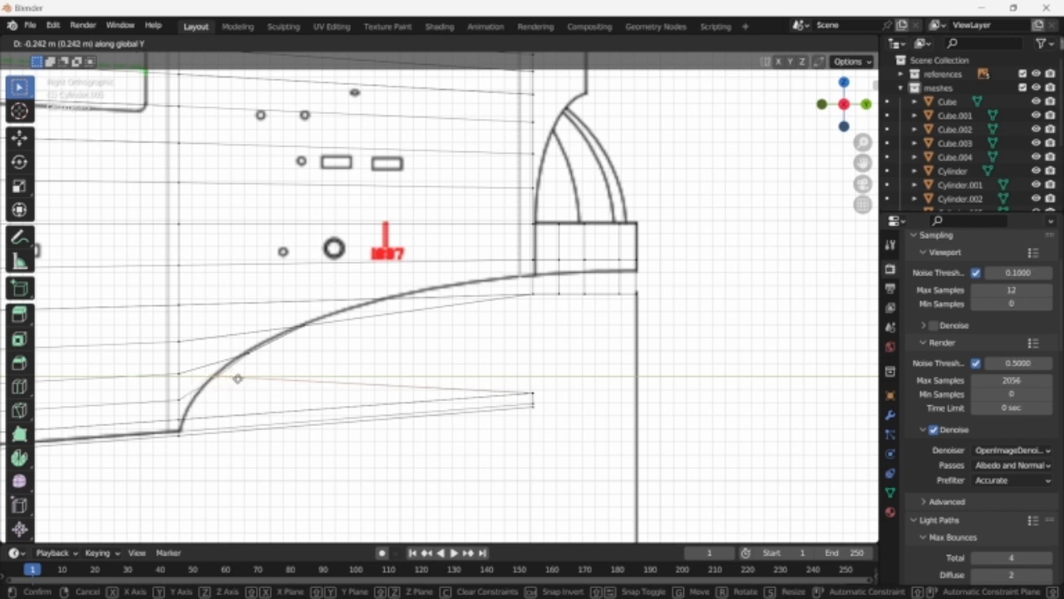
click(237, 378)
- Move the fourth rear-rim vertex pair about -0.256 m and the lowest three vertices about -0.262 m along Y onto the curve
drag(529, 383, 552, 398)
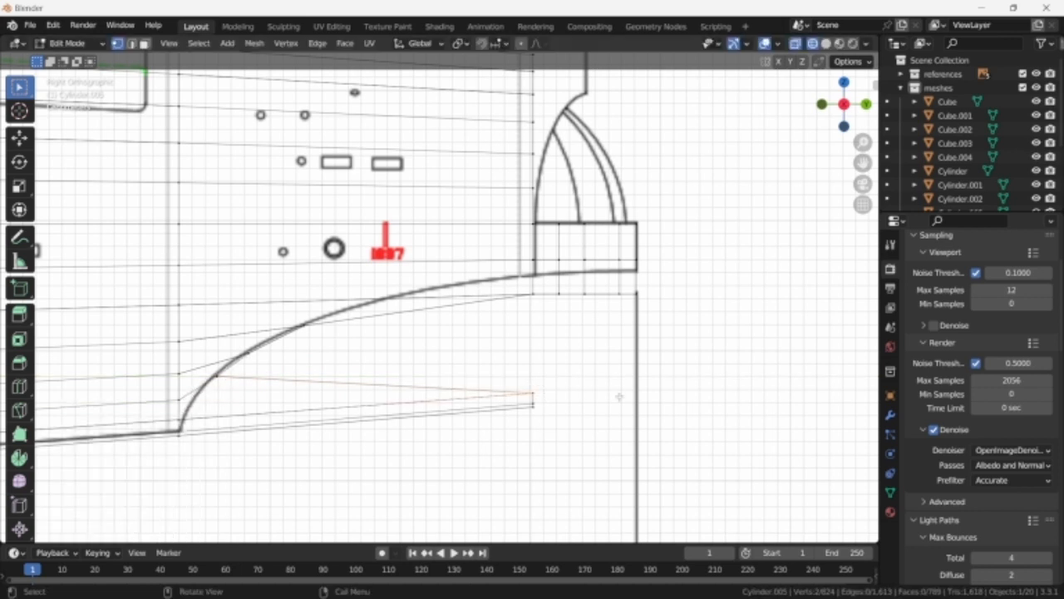
key(g)
key(y)
click(288, 399)
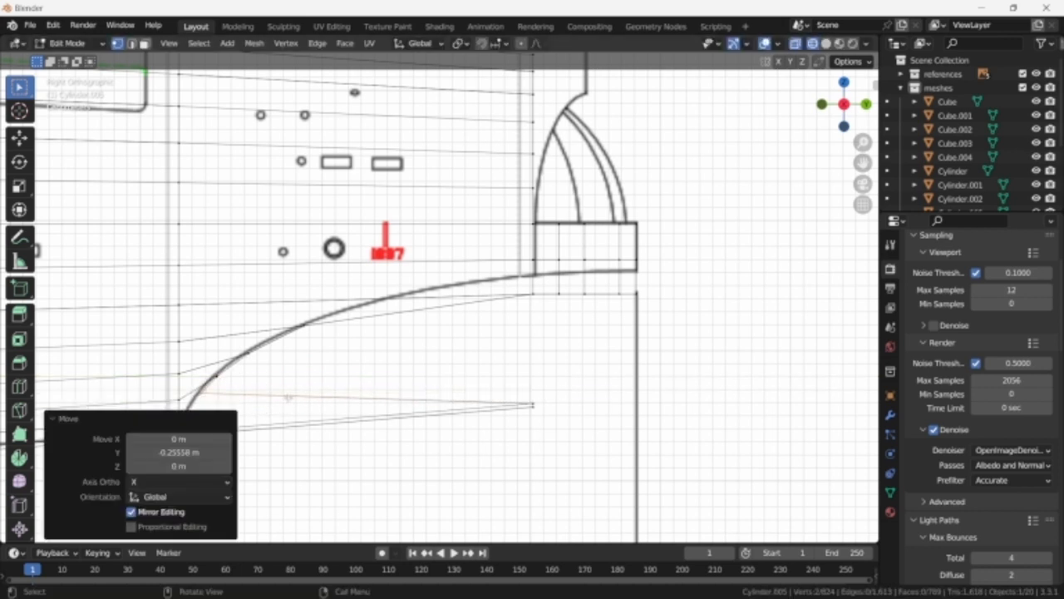
shift+middle_drag(560, 423, 701, 362)
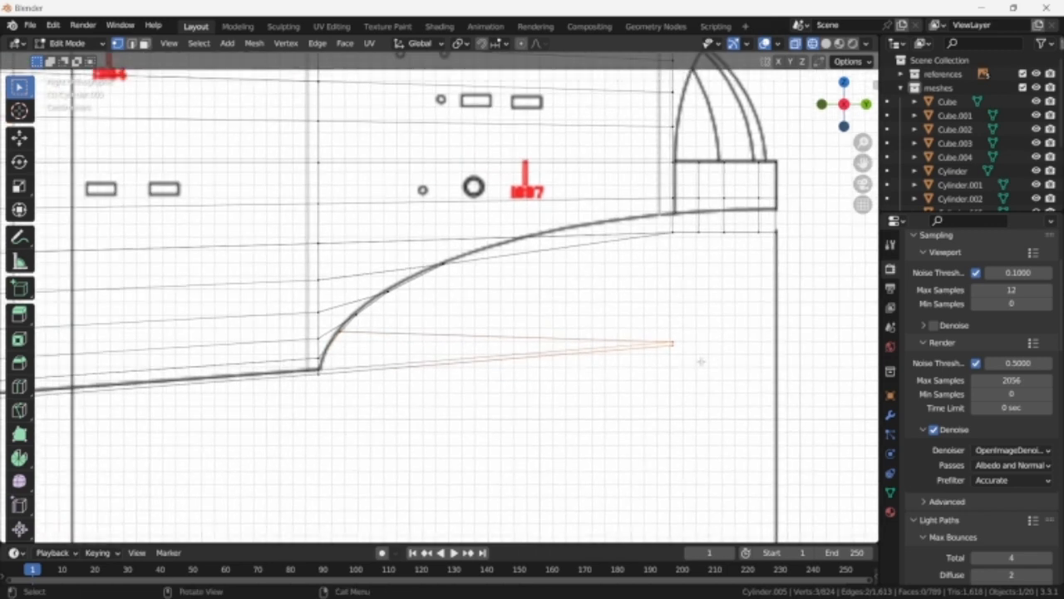
key(g)
key(y)
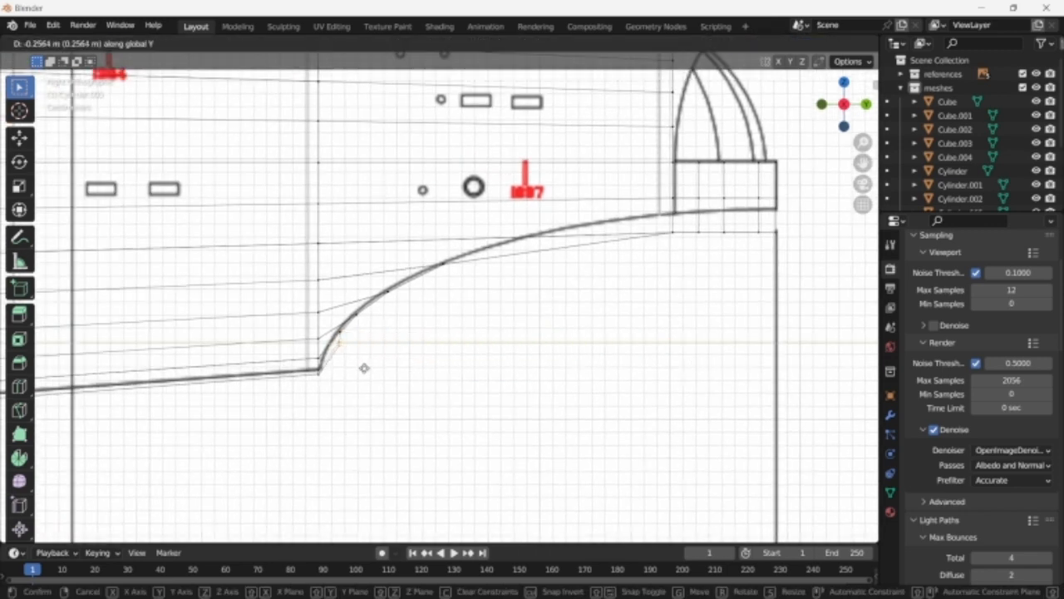
click(360, 368)
- Fine-tune the lowest undercut vertices along Y with nudges of about -0.0012 m and 0.0016 m to follow the blueprint curve
scroll(349, 369, up, 6)
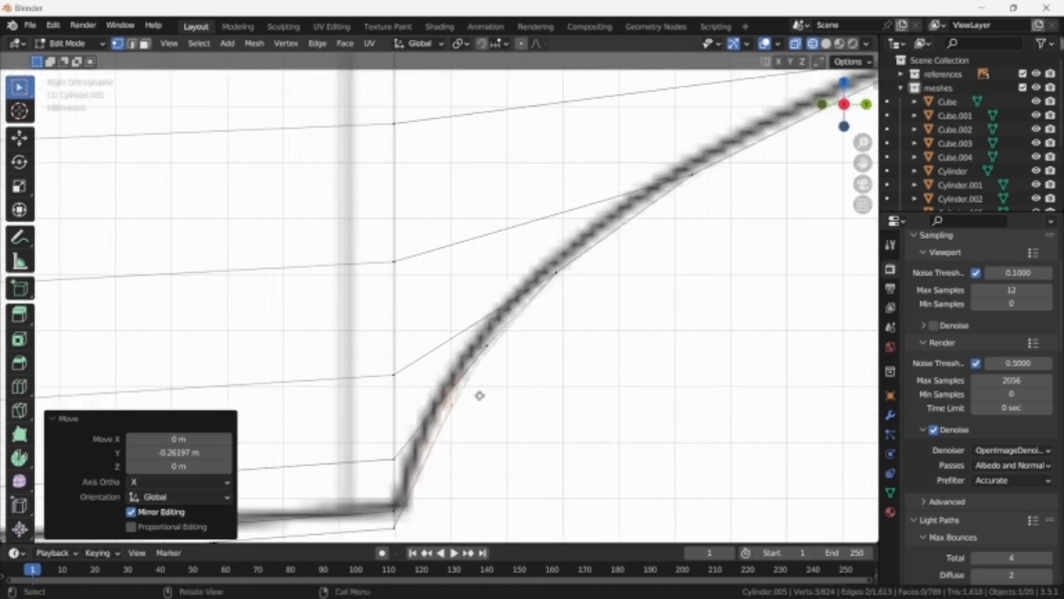
key(g)
key(y)
click(475, 394)
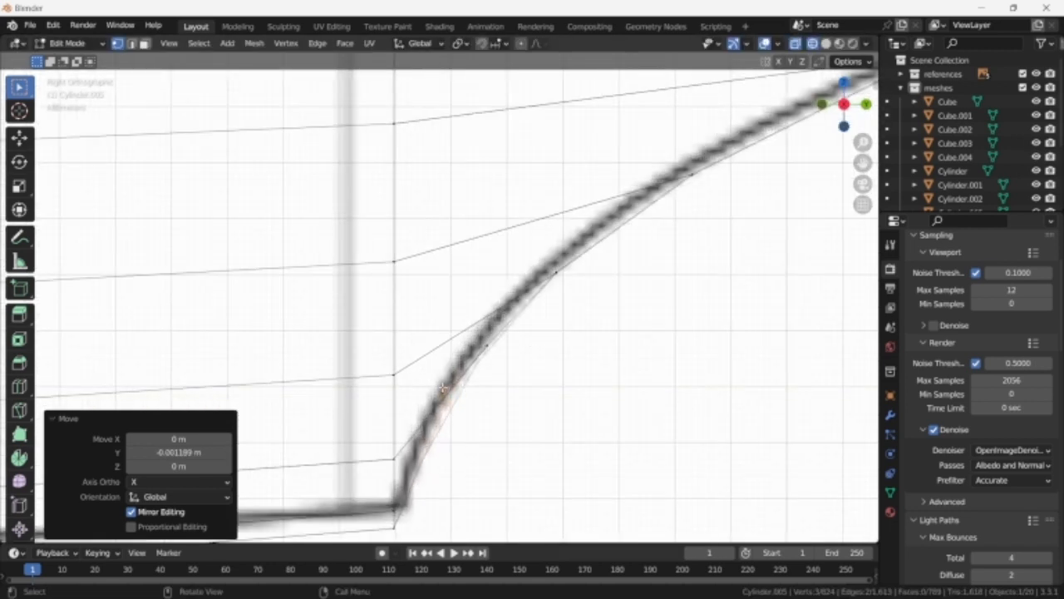
key(g)
key(y)
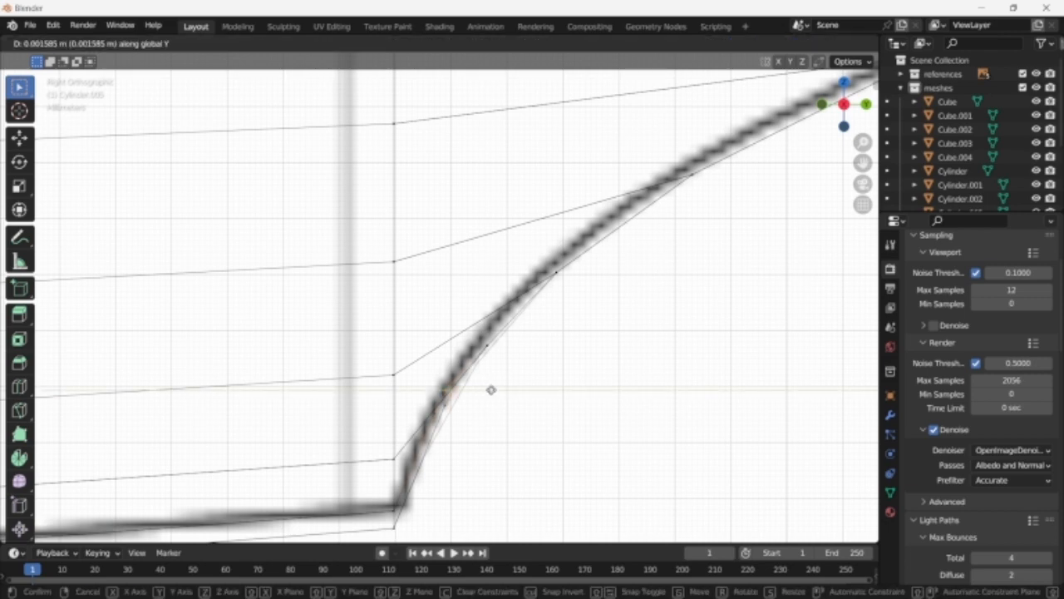
click(493, 390)
- Close the hull's curved undercut beneath the ledge with successive faces spanning from side to side
key(alt+z)
scroll(606, 397, down, 9)
key(Tab)
middle_drag(667, 389, 545, 360)
key(Tab)
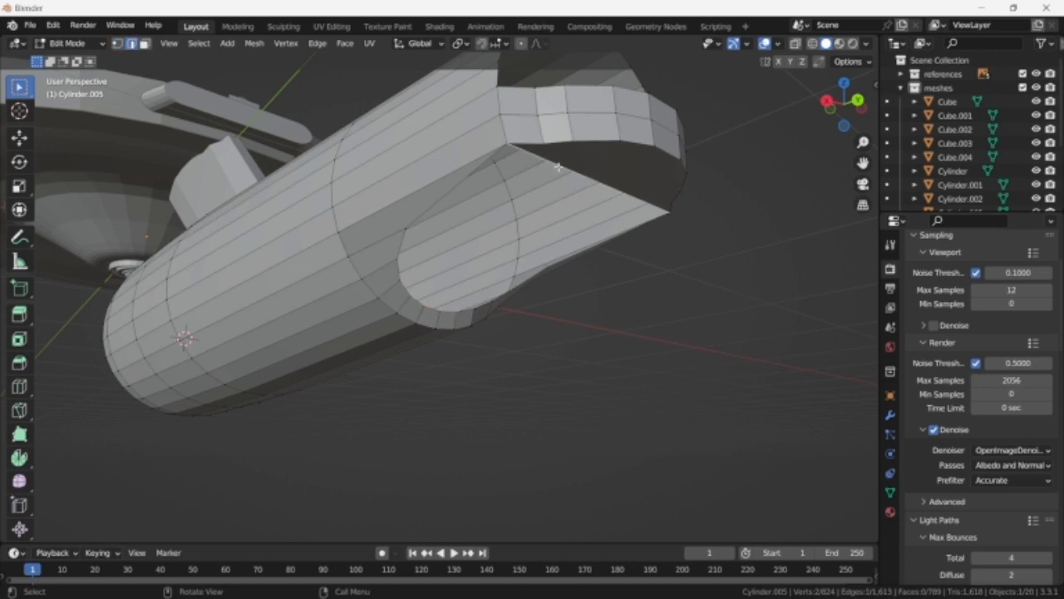
key(f)
key(f)
key(f)
key(f)
key(f)
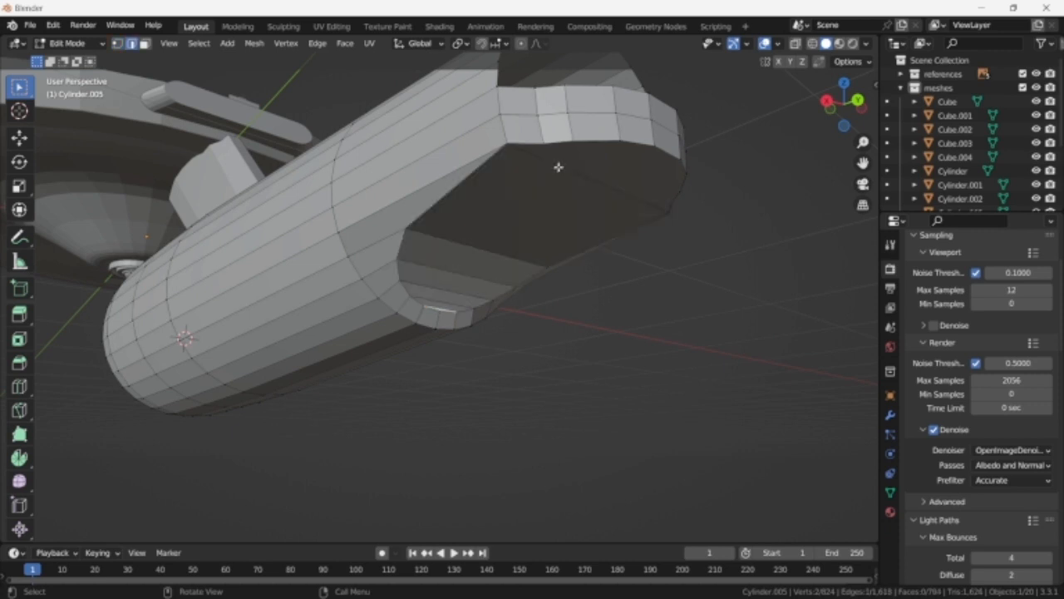
- Scale the undercut's first cross edge below the ledge slightly wider to smooth the side outline
key(Tab)
scroll(561, 250, down, 2)
middle_drag(561, 252, 407, 283)
scroll(560, 297, up, 2)
key(Tab)
scroll(438, 257, up, 3)
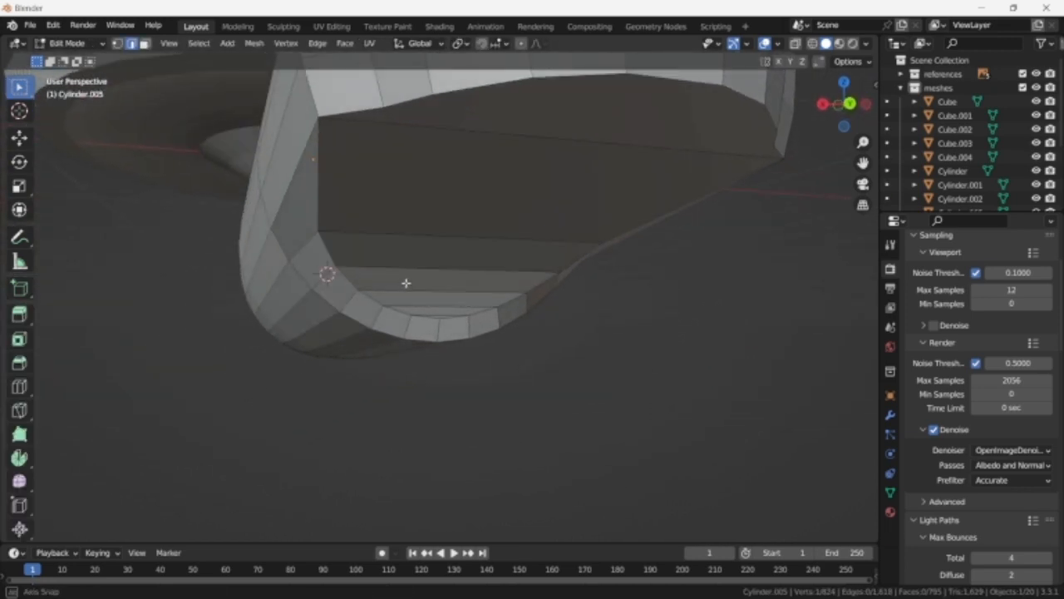
click(441, 235)
key(s)
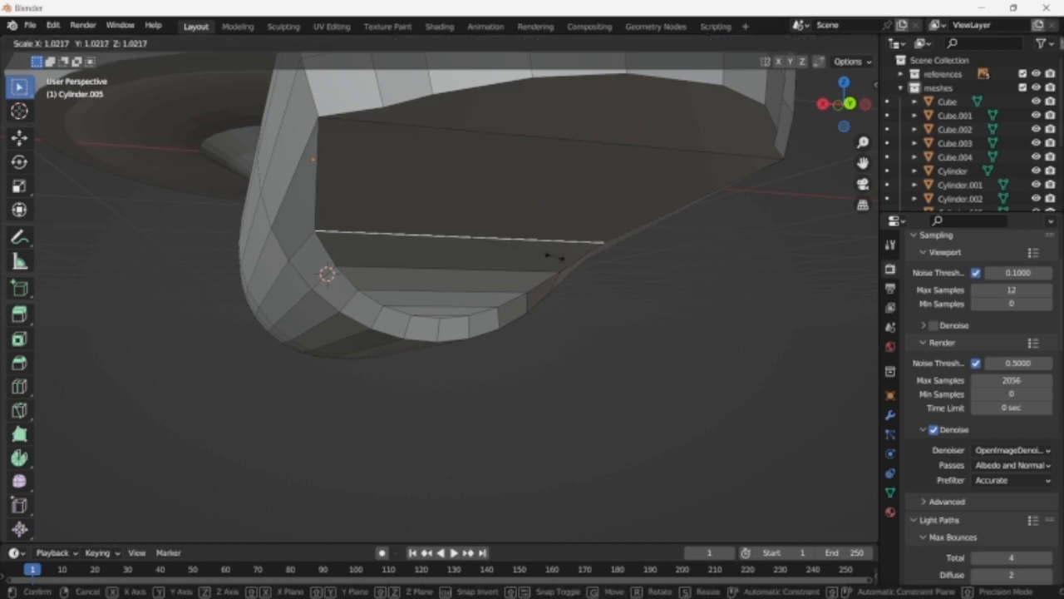
click(553, 260)
- Scale the undercut's second cross edge below the ledge to 1.076 and the third to 1.029 in back view
click(518, 267)
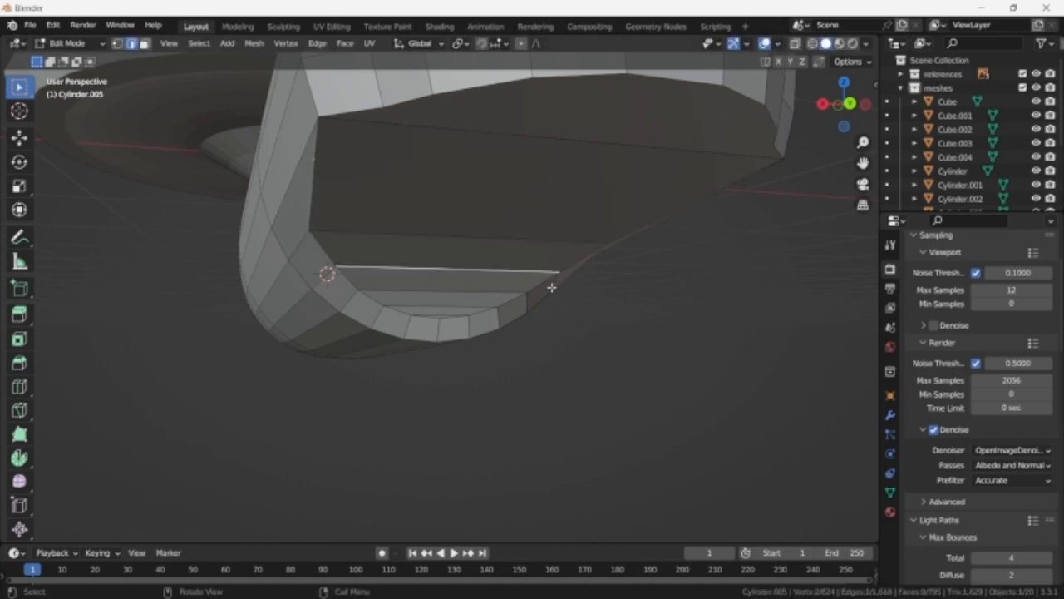
middle_drag(552, 288, 544, 293)
key(ctrl+KP_1)
scroll(544, 293, up, 2)
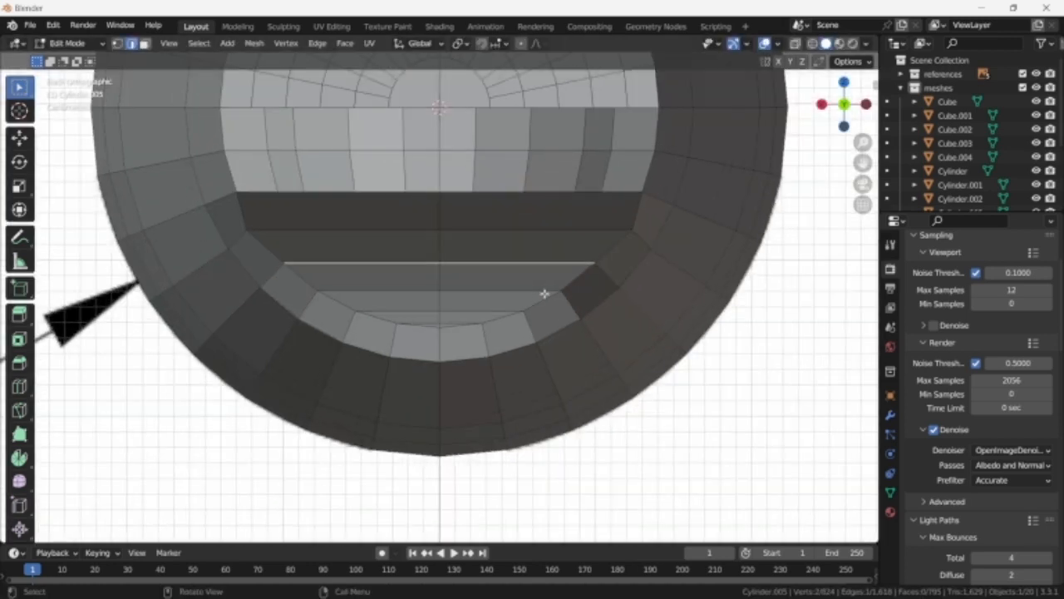
key(s)
click(549, 291)
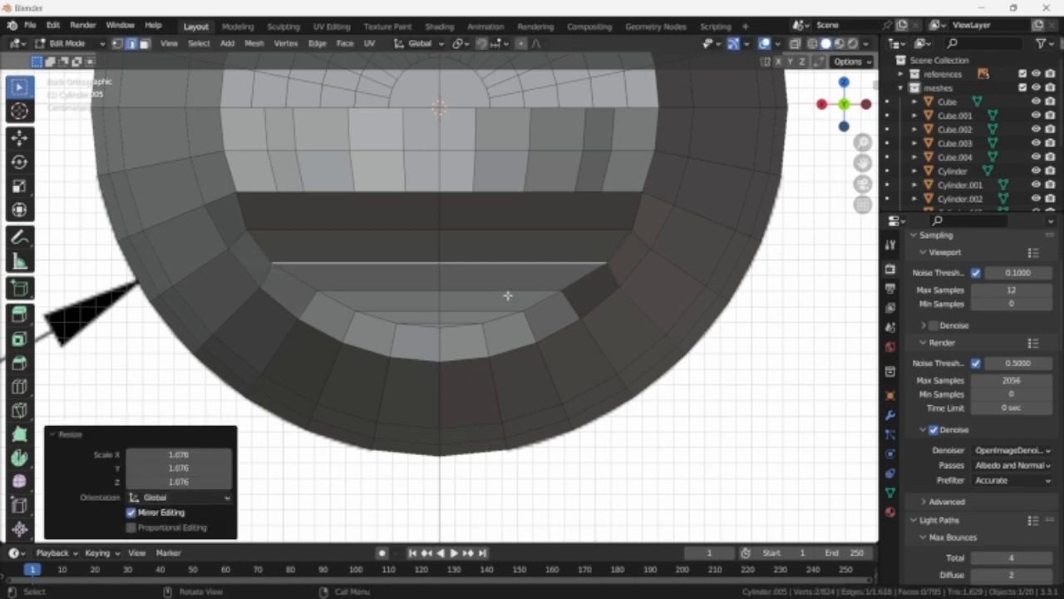
click(518, 294)
key(s)
click(519, 293)
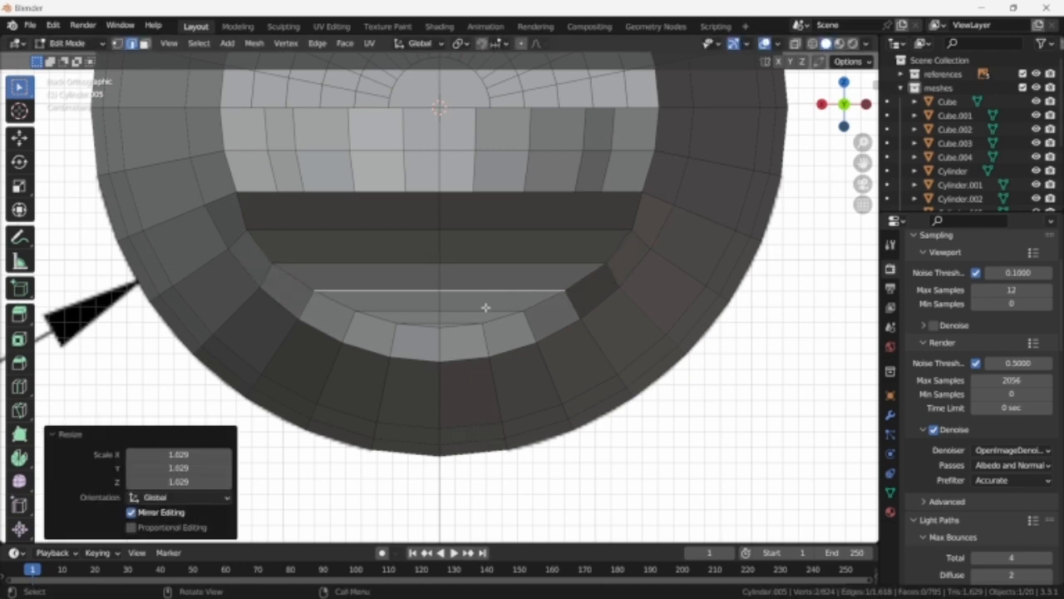
- Extrude the upper rear rim's 13 vertices about 0.042 m along Y and -0.0026 m along Z to the blueprint's end
key(Tab)
scroll(488, 309, down, 4)
mouse_move(444, 326)
middle_down()
mouse_move(559, 278)
mouse_move(556, 302)
mouse_move(527, 311)
mouse_move(505, 337)
middle_up()
scroll(559, 279, down, 3)
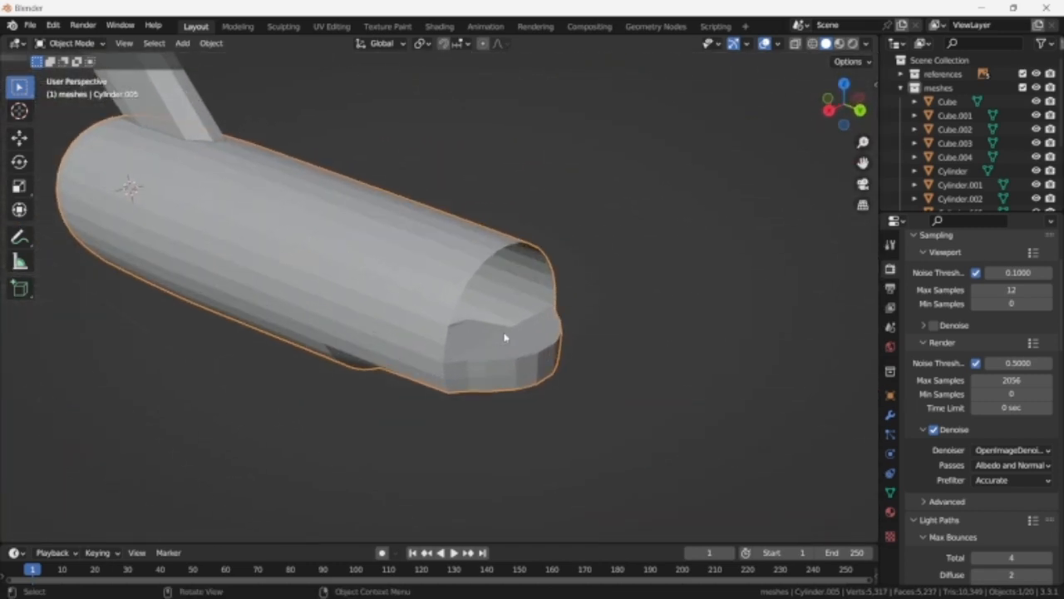
key(KP_3)
key(shift+z)
shift+middle_drag(560, 294, 479, 356)
scroll(466, 351, up, 4)
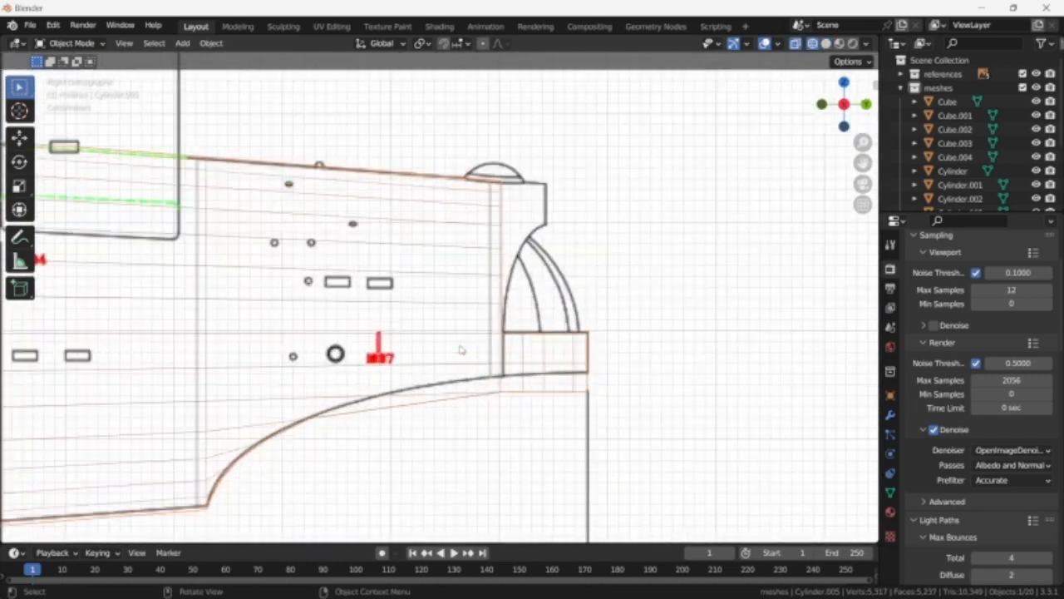
key(Tab)
key(k)
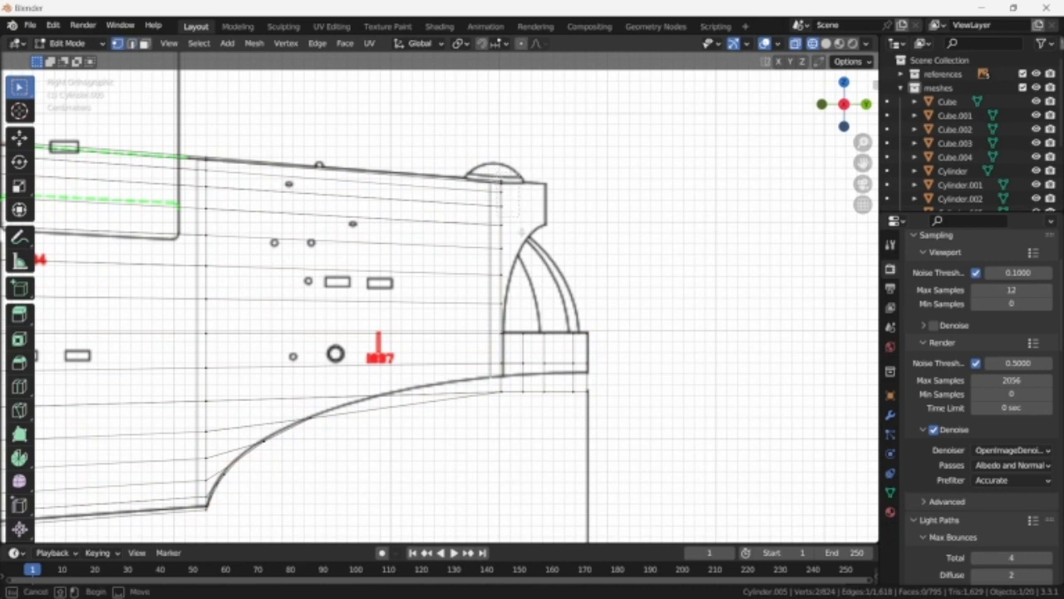
drag(523, 268, 522, 277)
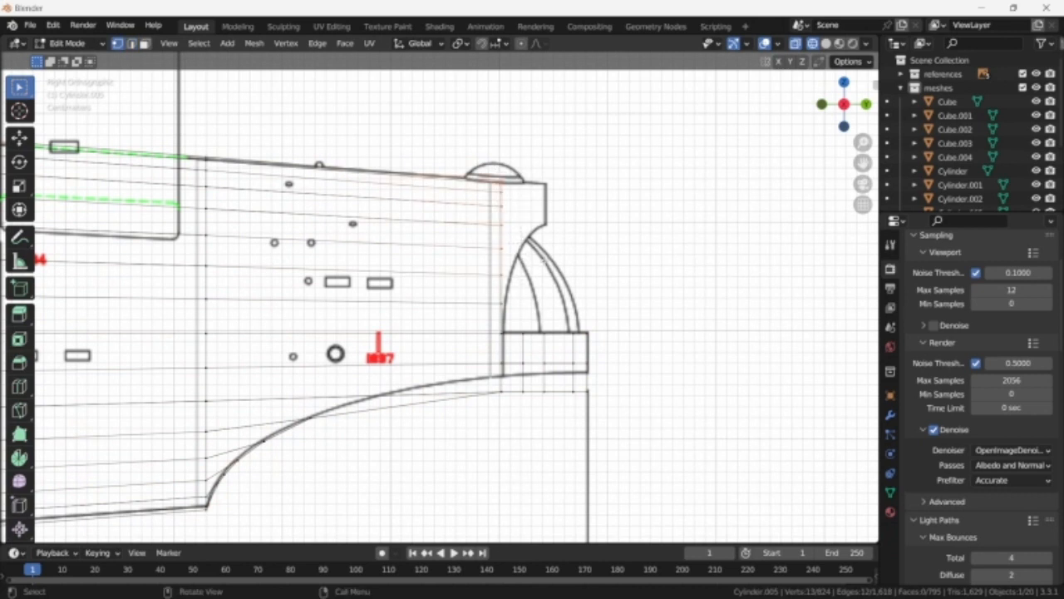
key(g)
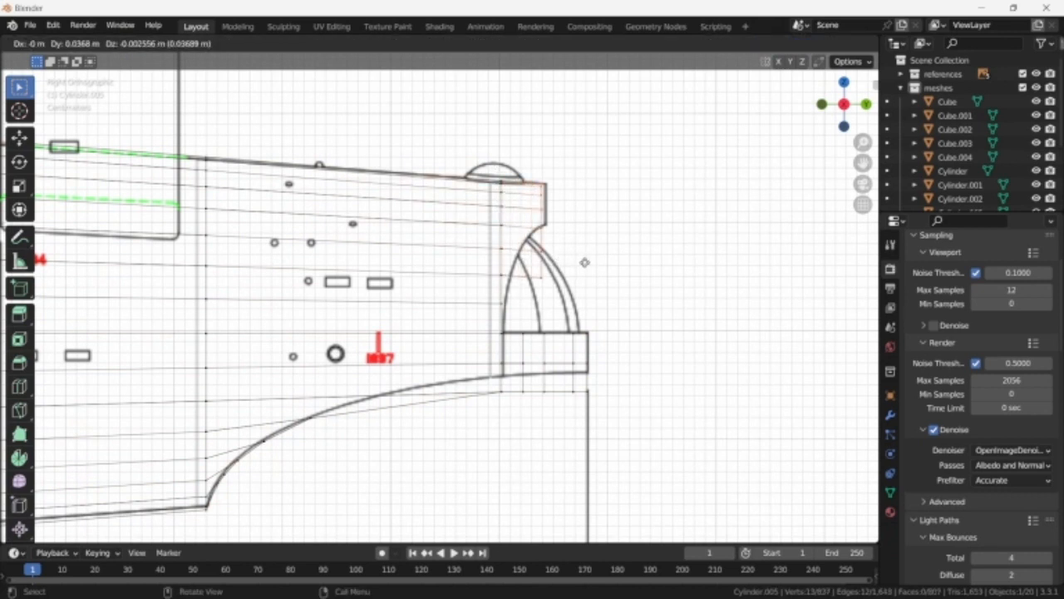
click(590, 262)
- Scale the extruded upper rim to 0.675 along X to match the top-view blueprint outline
key(KP_7)
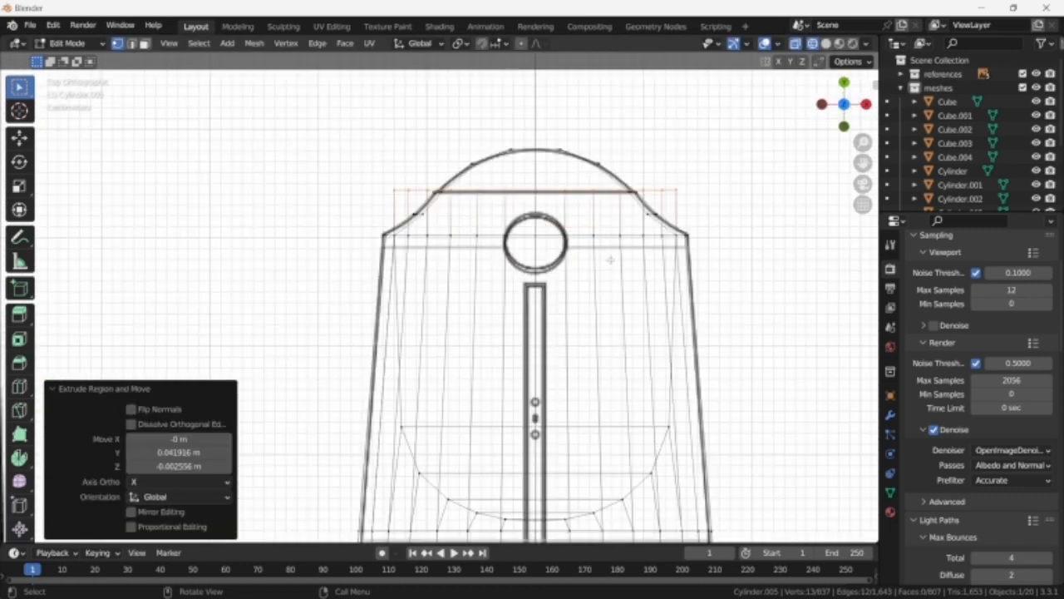
scroll(703, 277, up, 2)
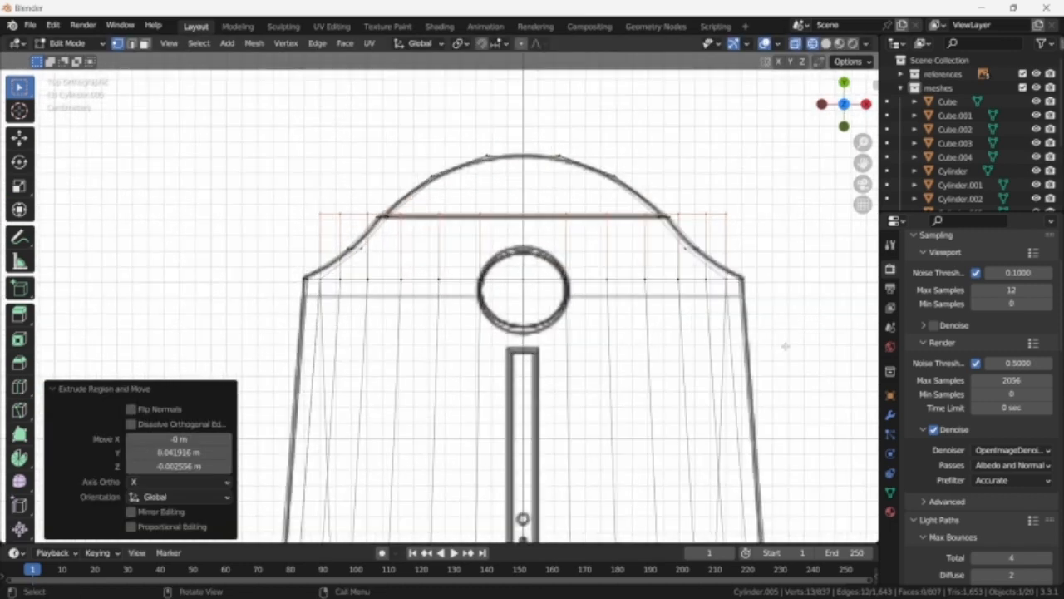
key(s)
key(x)
click(691, 316)
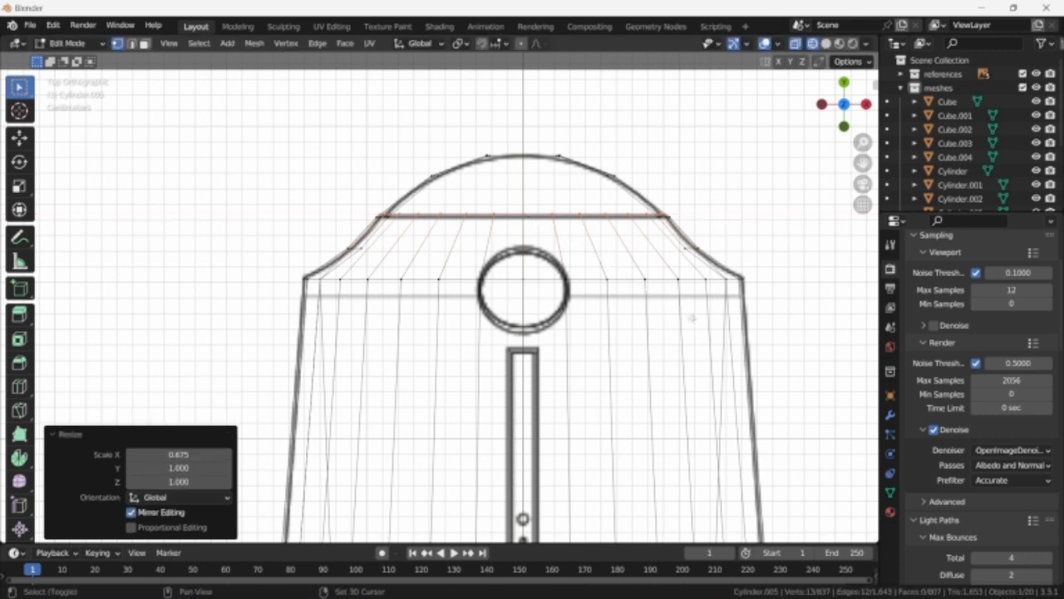
- Try adding a loop cut across the extended upper rim and scaling it to 0.941 along X
key(shift+z)
key(ctrl+r)
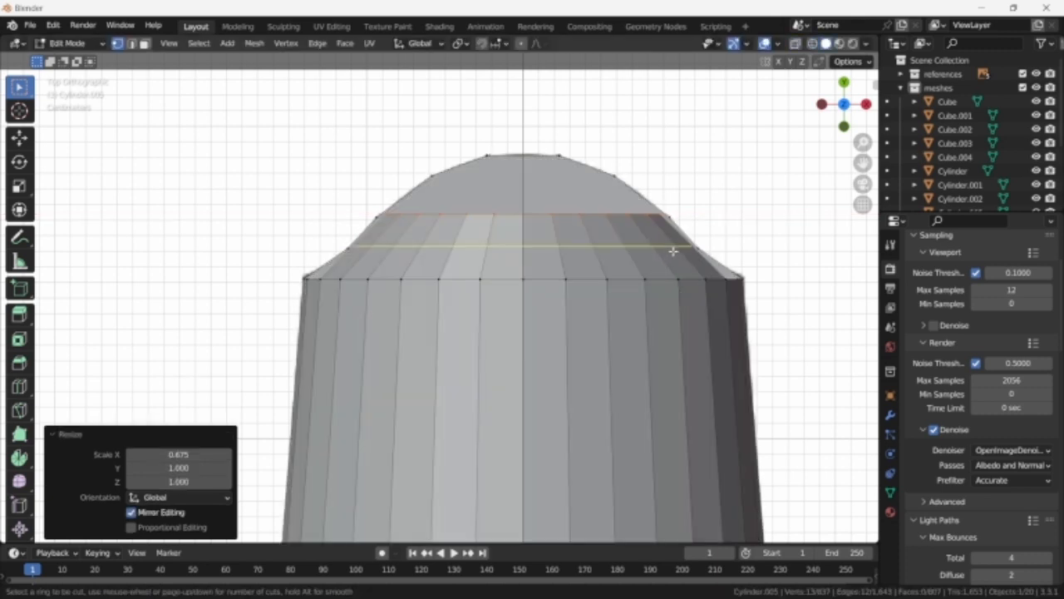
click(673, 251)
right_click(674, 251)
key(s)
key(x)
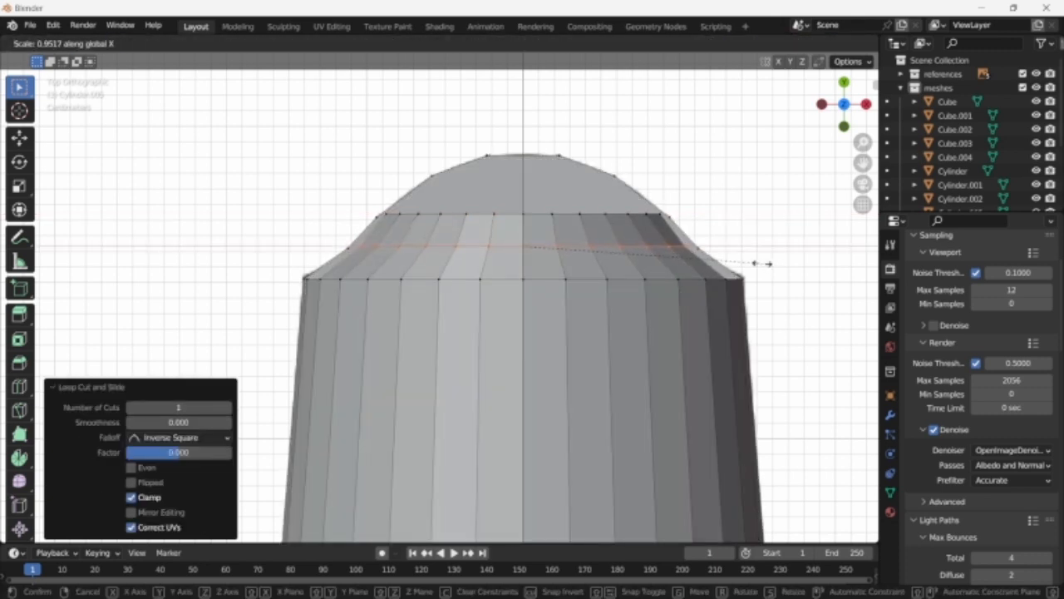
click(753, 263)
key(shift+z)
key(KP_3)
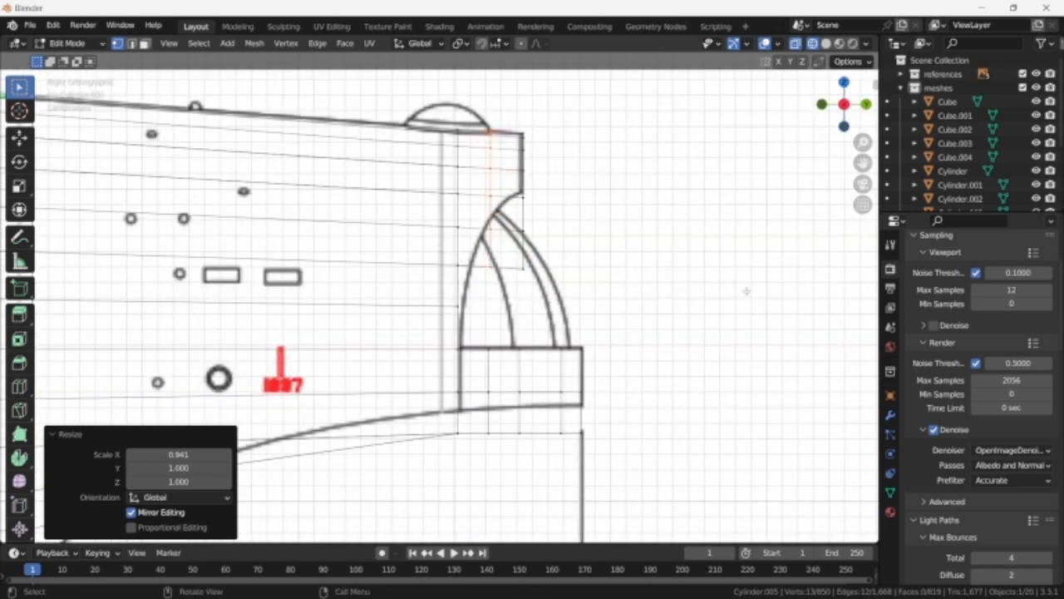
key(shift+z)
key(shift+z)
shift+middle_drag(667, 258, 650, 307)
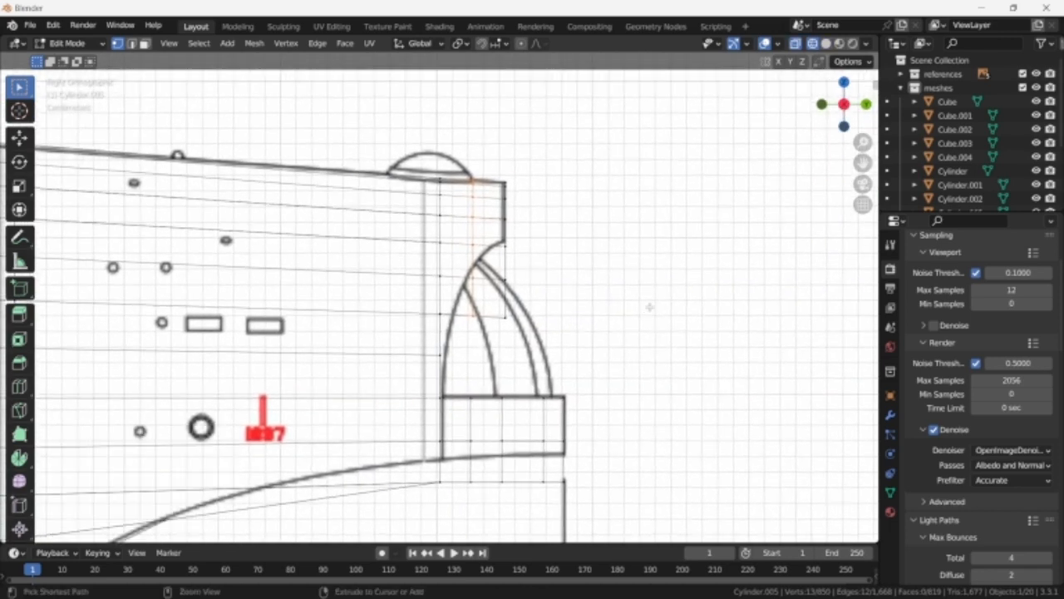
scroll(599, 302, up, 2)
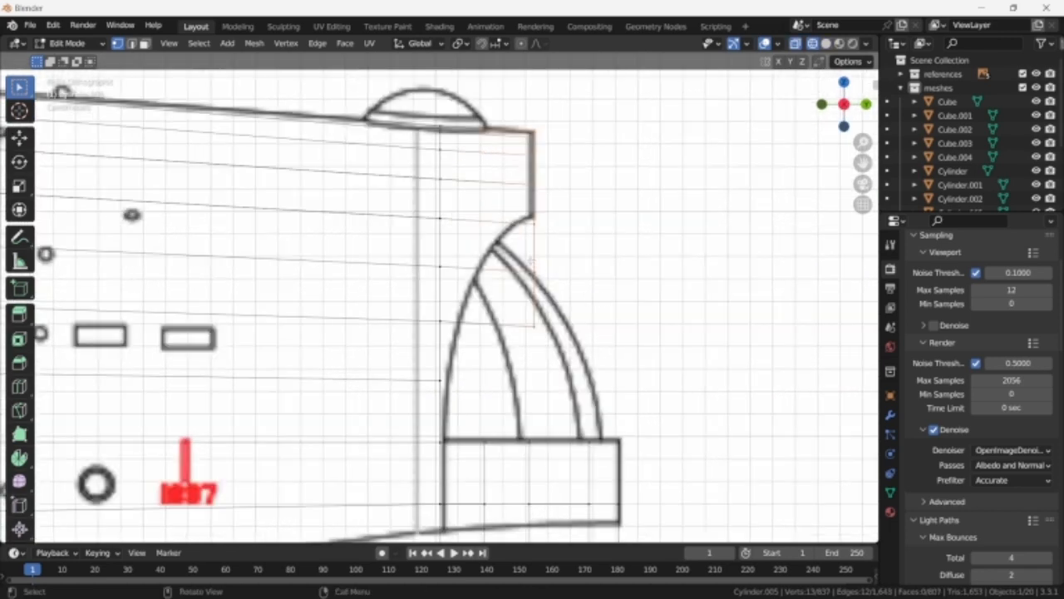
- Slide the rim's second-lowest vertex pair by factor 0.550 and the lowest pair by 0.766 to follow the side-view curve
click(533, 264)
key(shift+v)
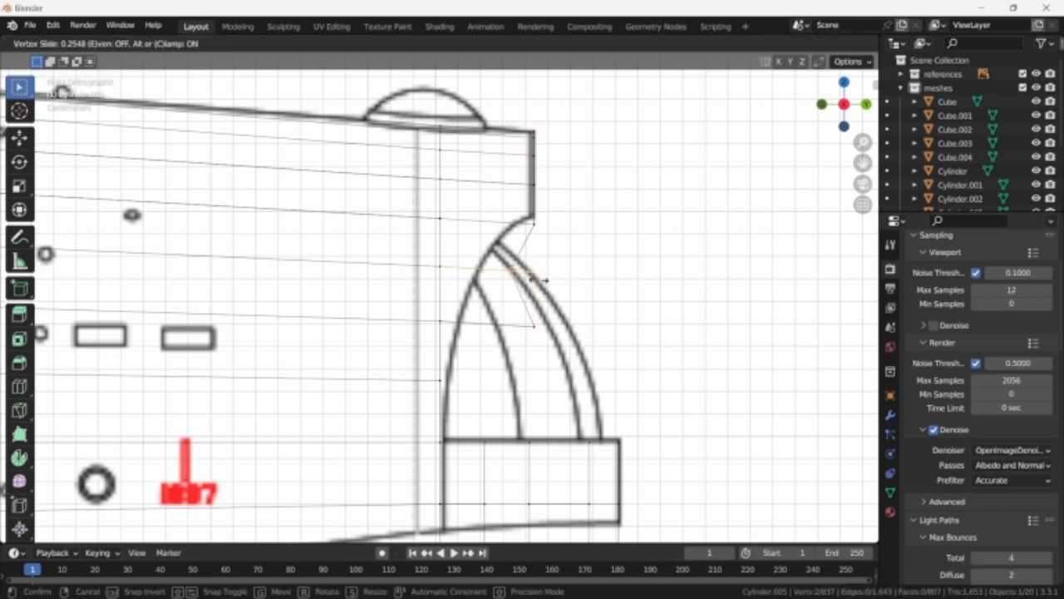
click(503, 275)
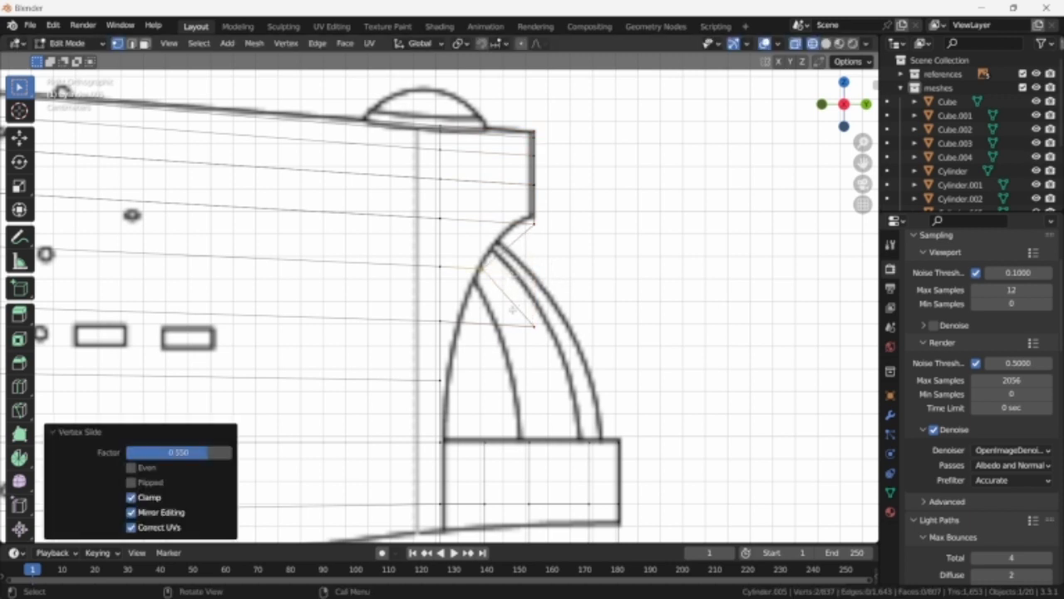
key(shift+v)
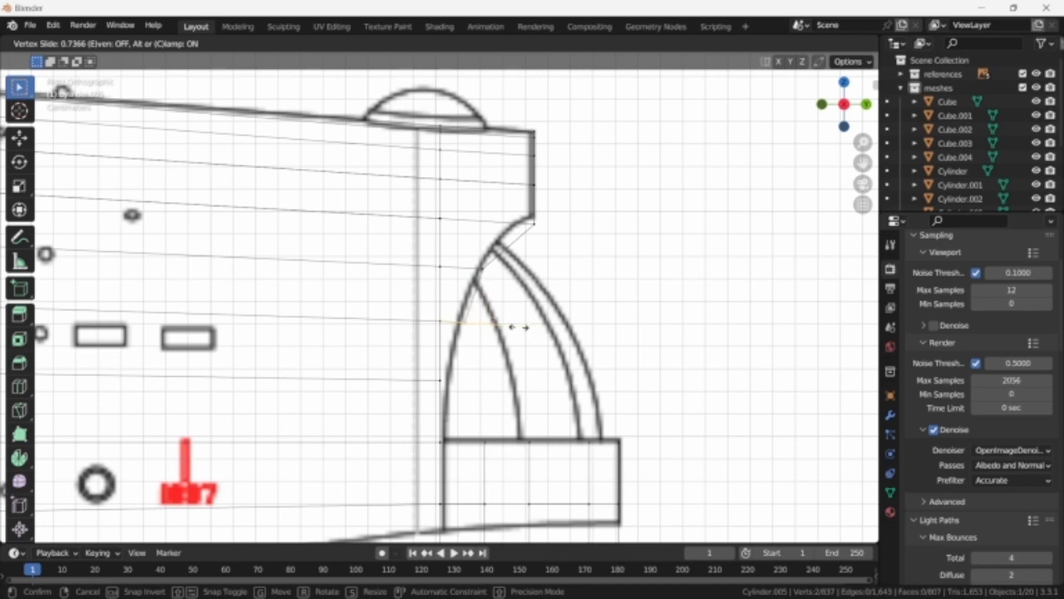
click(517, 327)
- Extrude the hull's vertex pair just below the rim 0.004314 m along Y to the blueprint's curved edge
scroll(492, 348, down, 5)
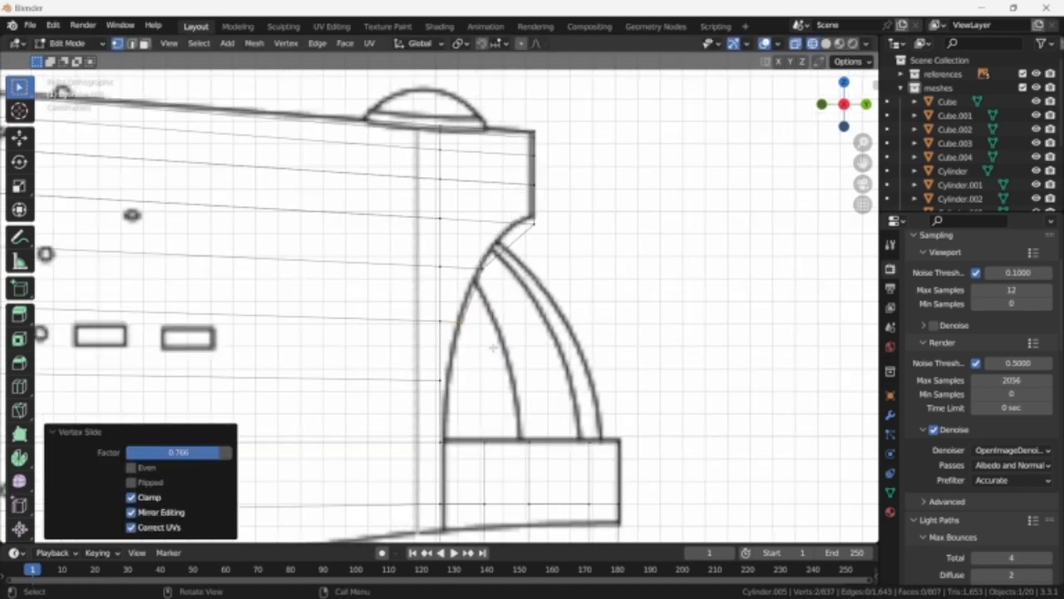
scroll(568, 324, up, 5)
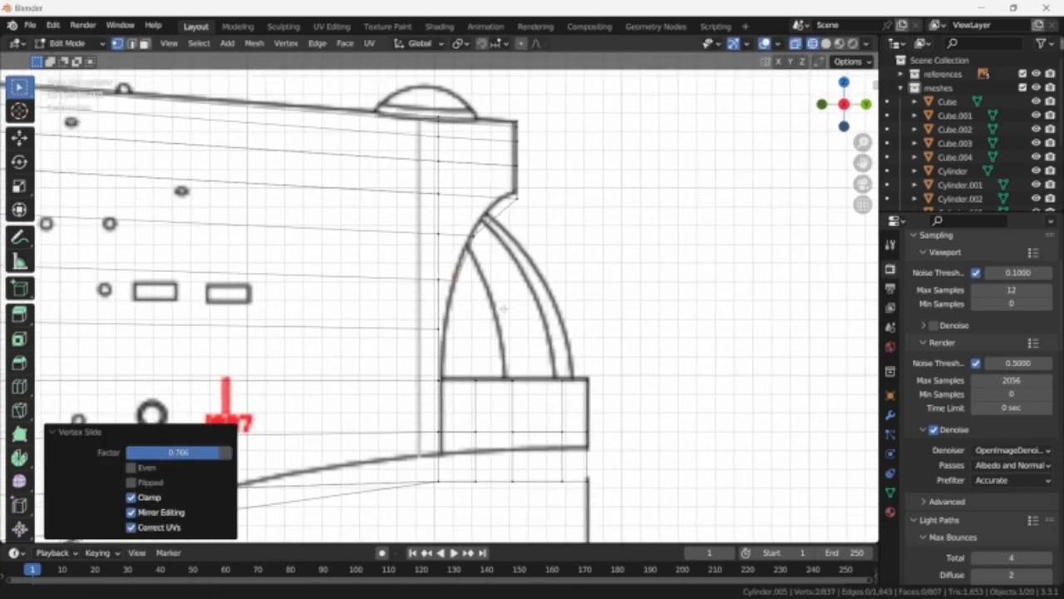
drag(431, 322, 451, 343)
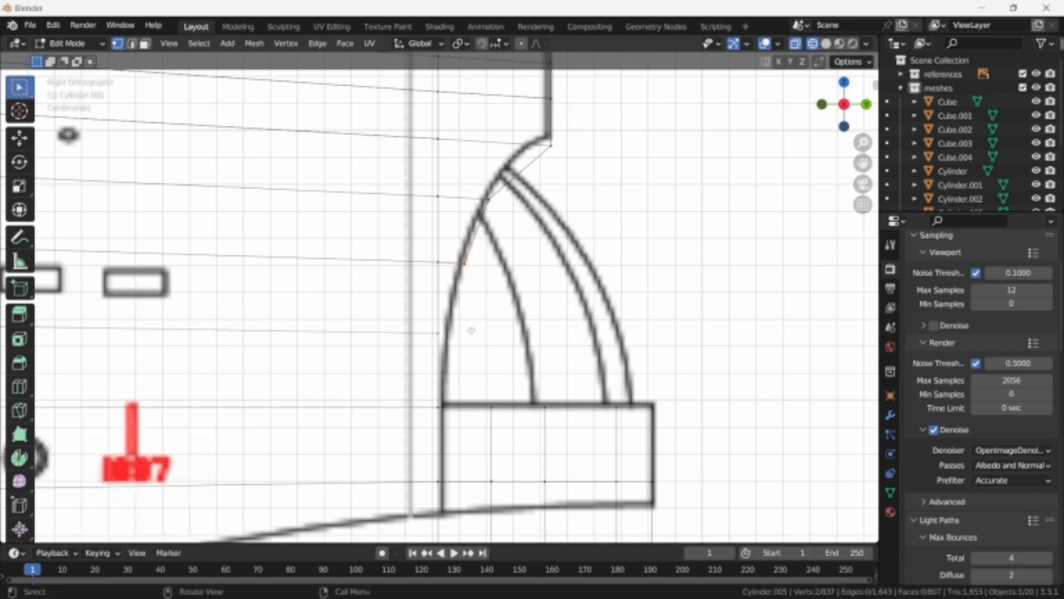
key(g)
key(y)
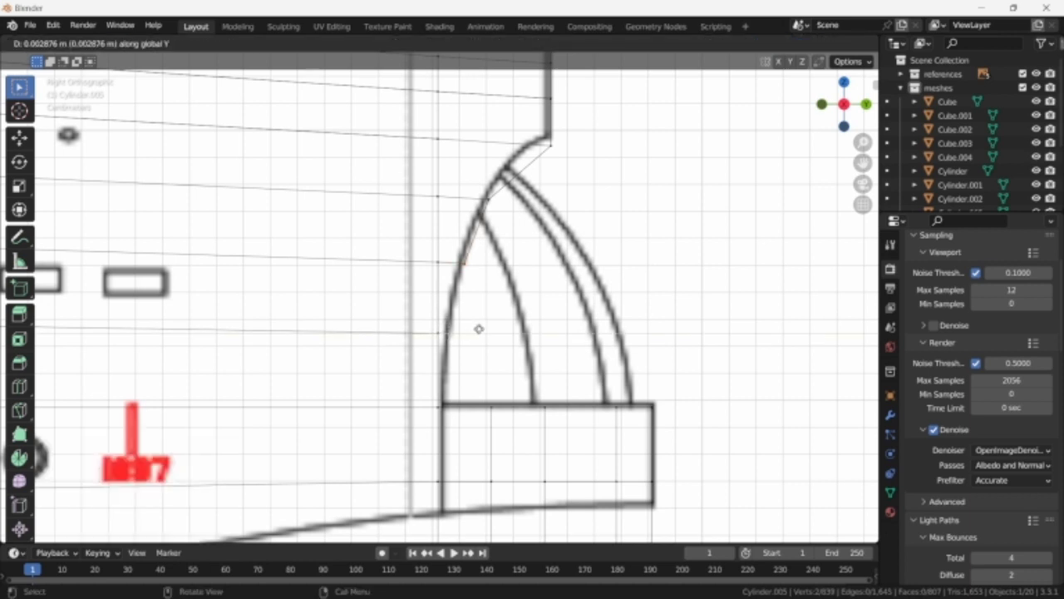
click(483, 329)
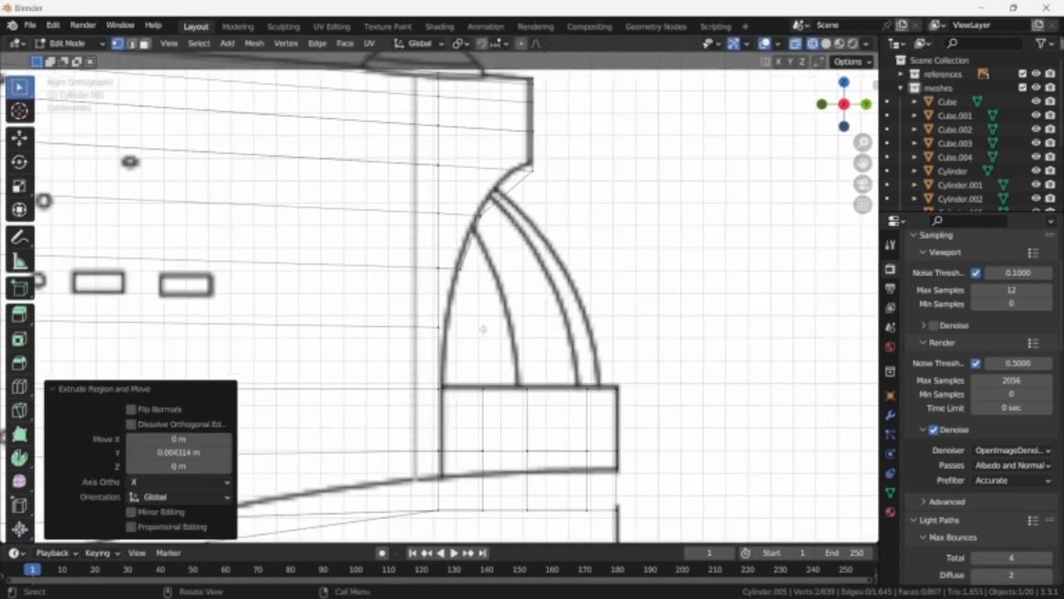
- Fill the gaps between the extruded vertices, the rim and the ledge corner with faces on both sides of the hull
key(shift+z)
click(436, 264)
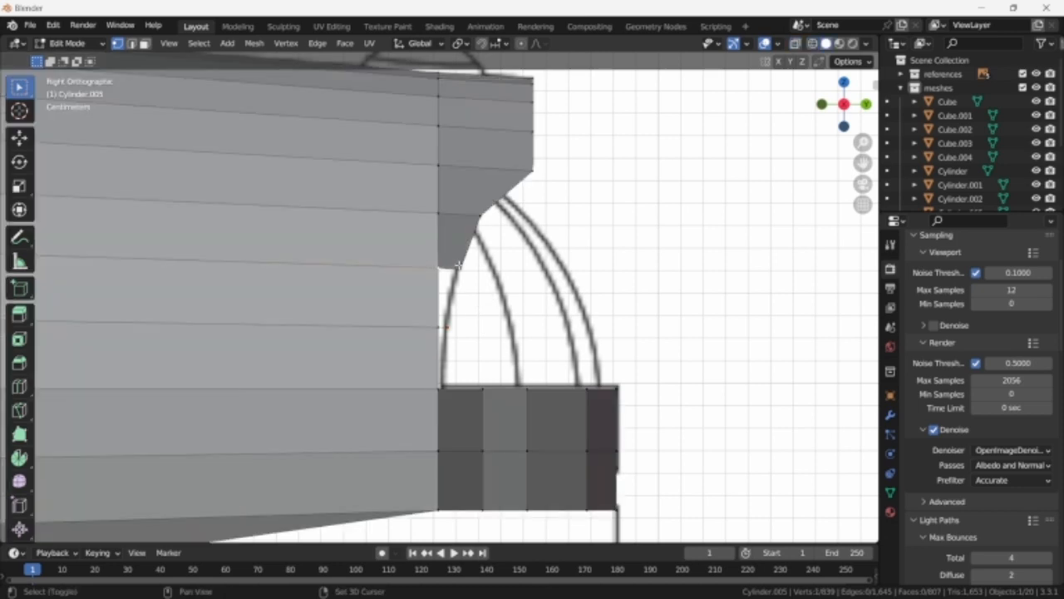
middle_drag(434, 327, 472, 349)
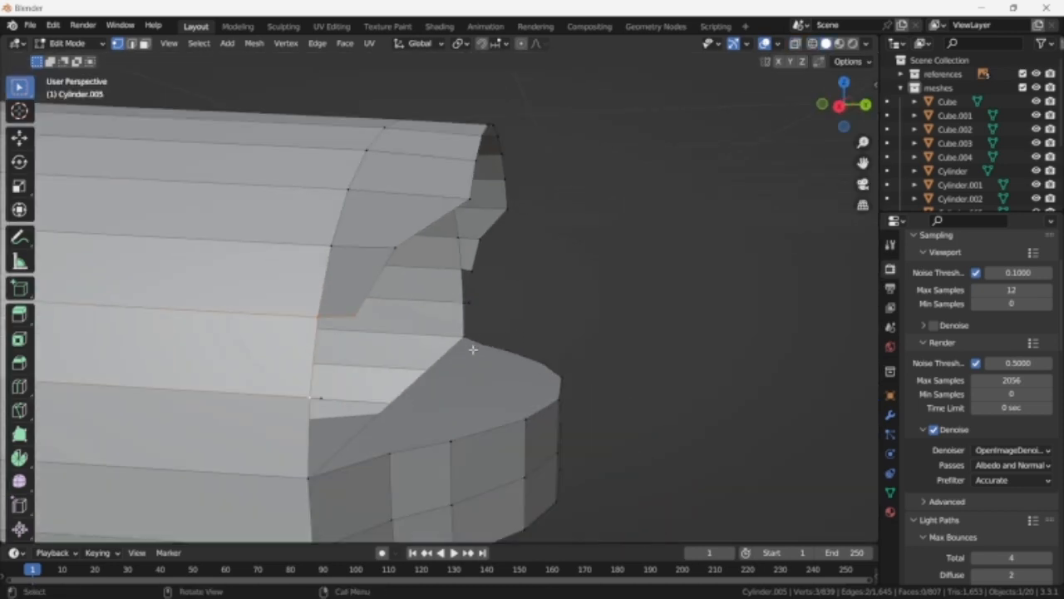
shift+click(319, 401)
shift+click(455, 270)
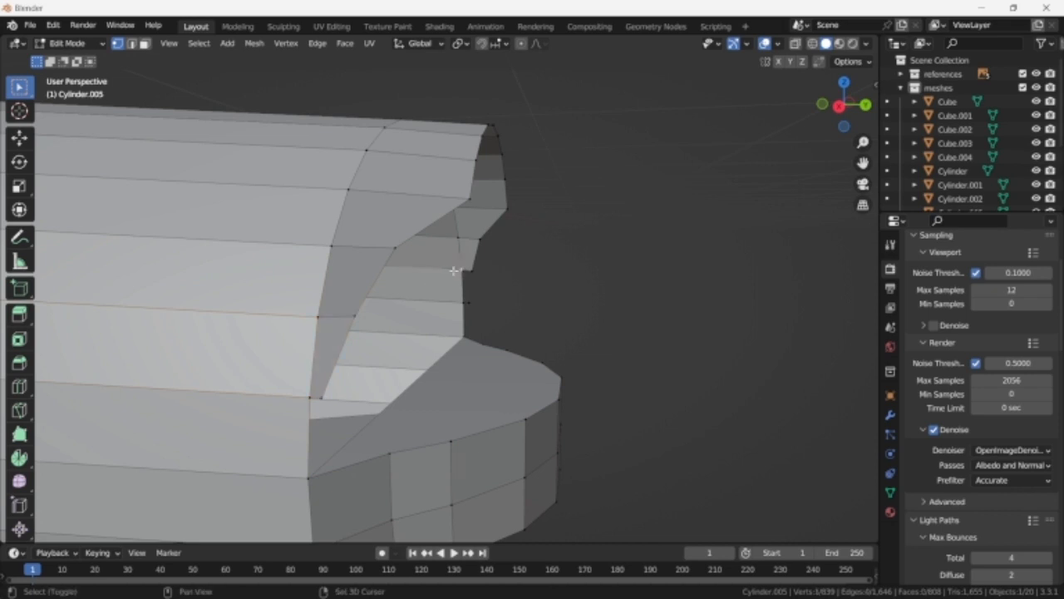
shift+click(464, 305)
click(460, 302)
shift+click(469, 305)
shift+click(461, 333)
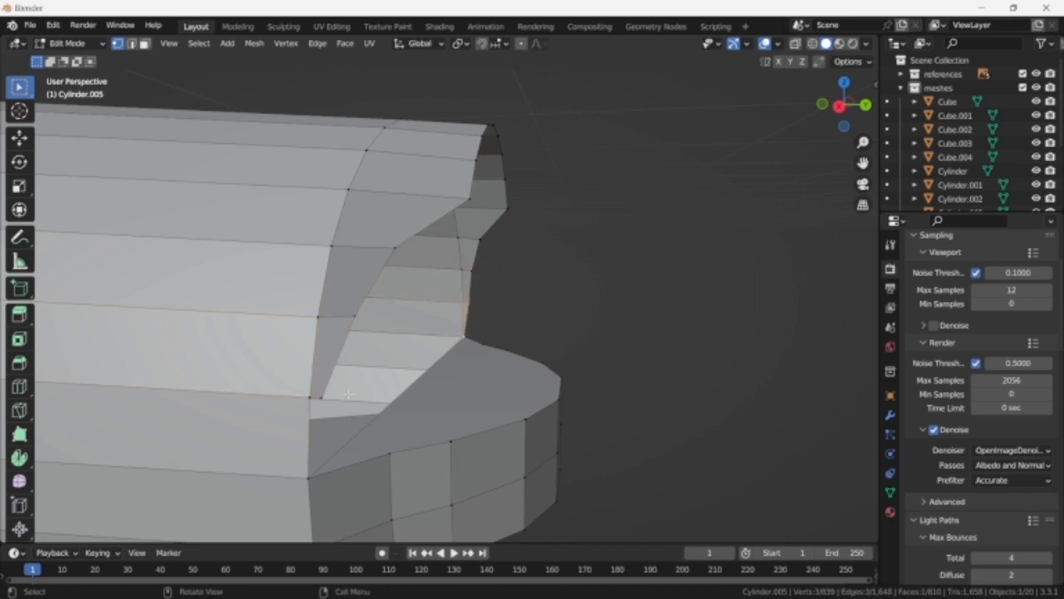
key(Tab)
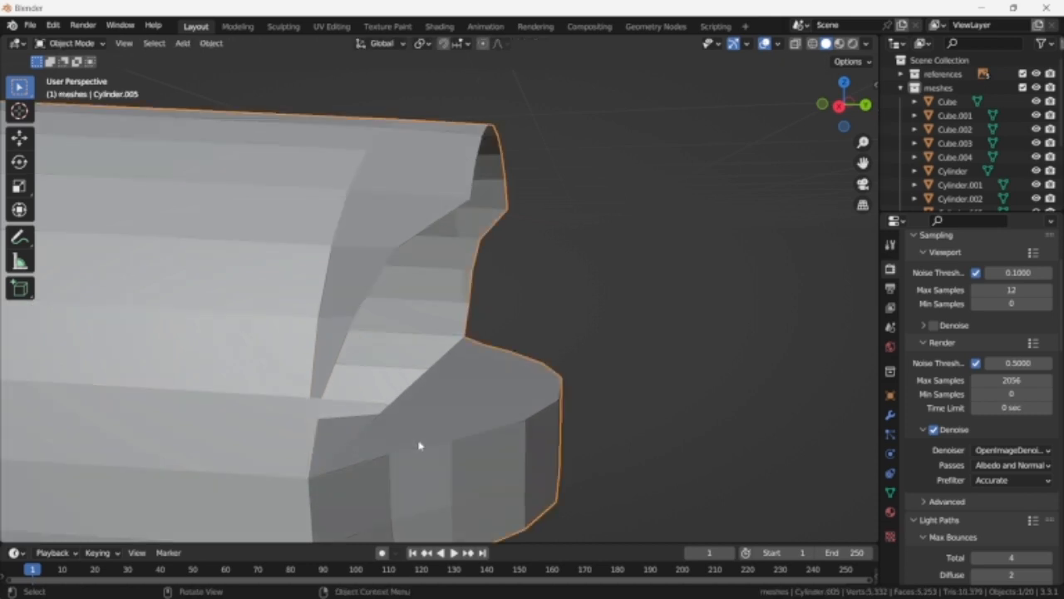
middle_drag(420, 444, 476, 391)
key(KP_3)
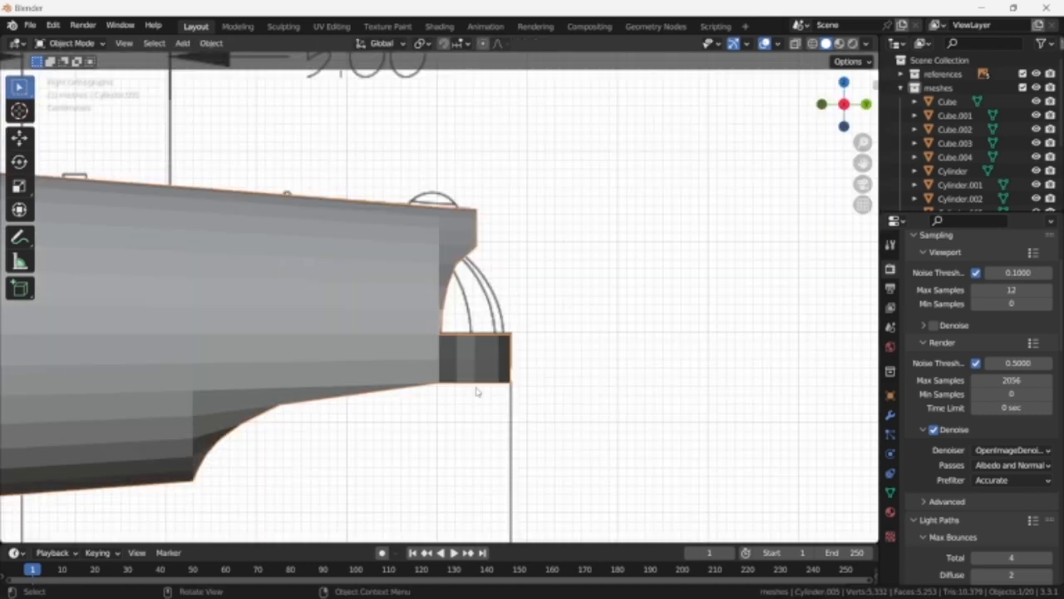
mouse_move(543, 325)
middle_down()
mouse_move(408, 395)
mouse_move(391, 312)
middle_up()
- In back view, scale the rim's fourth vertex pair from the top outward and the third pair to about 1.23
key(Tab)
key(ctrl+KP_1)
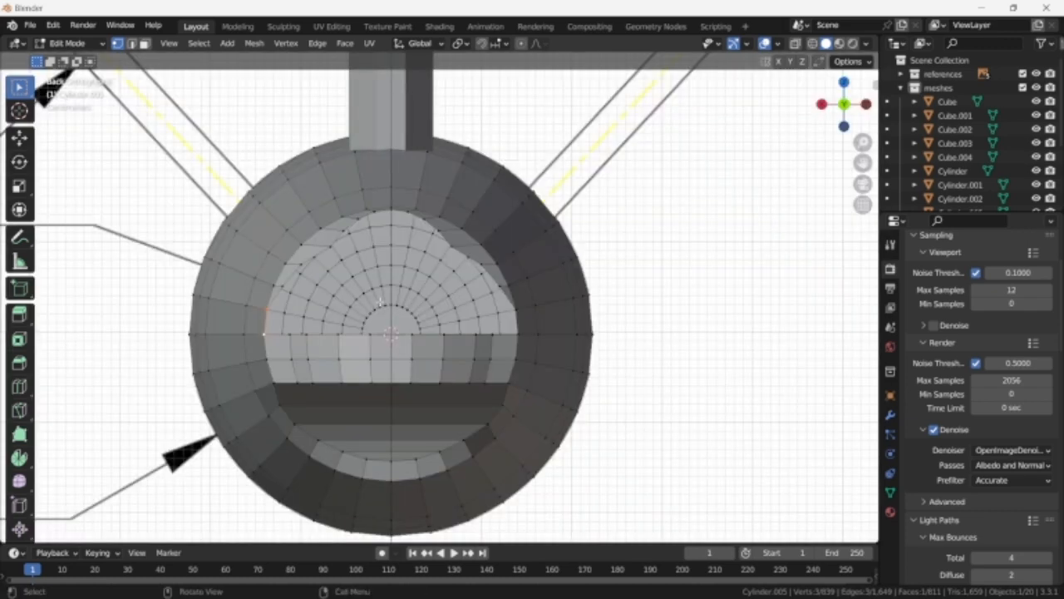
scroll(381, 301, up, 4)
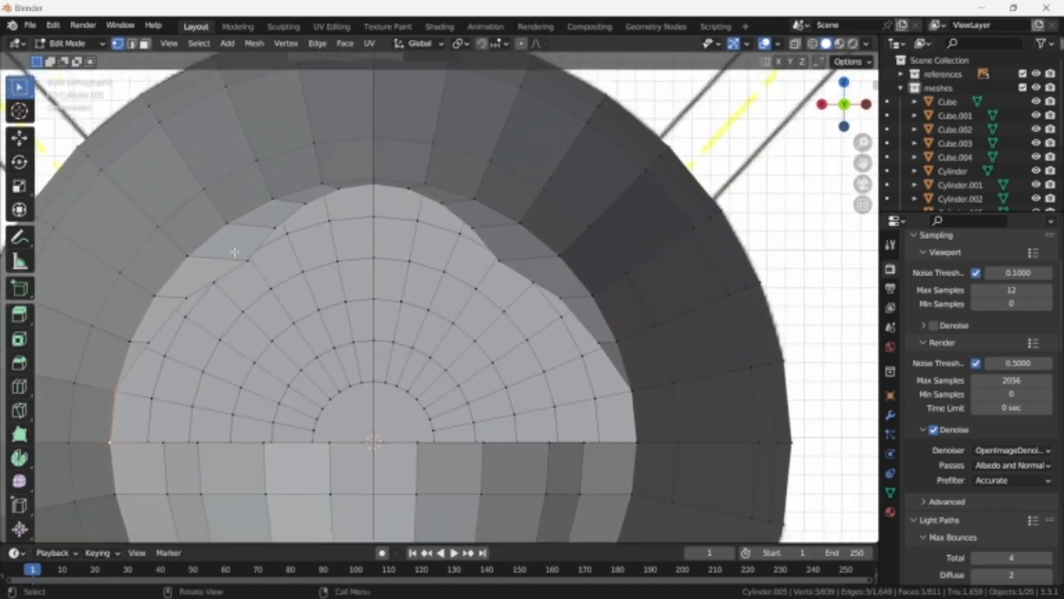
click(247, 259)
key(s)
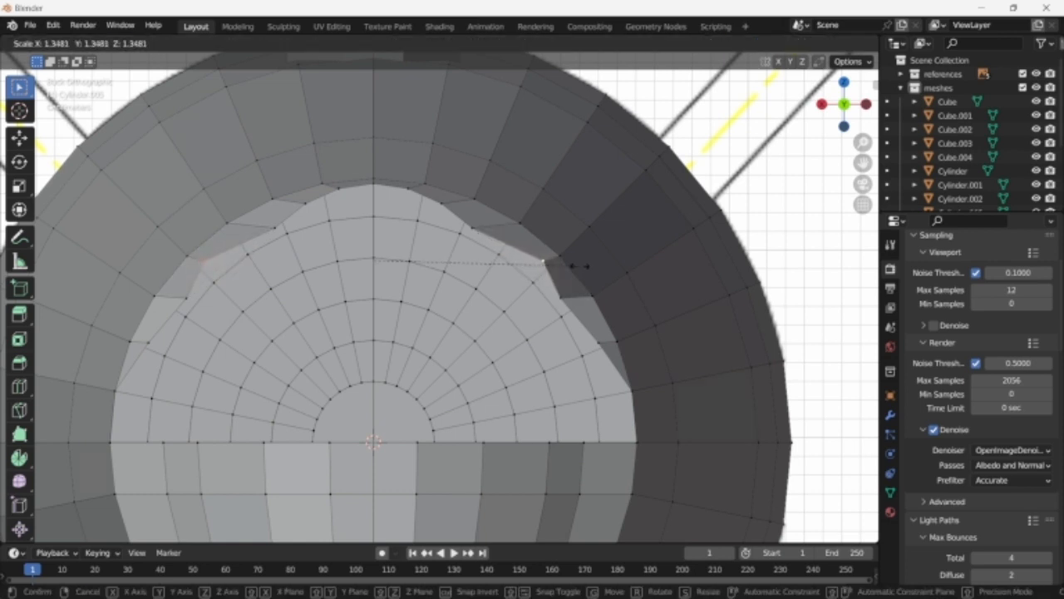
click(569, 265)
click(476, 235)
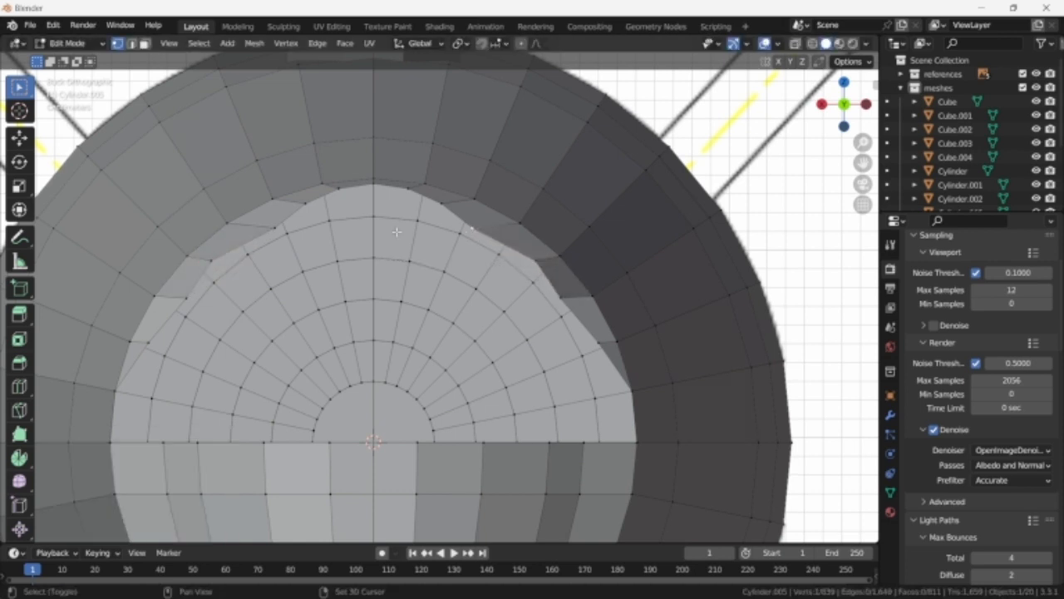
shift+click(275, 226)
key(s)
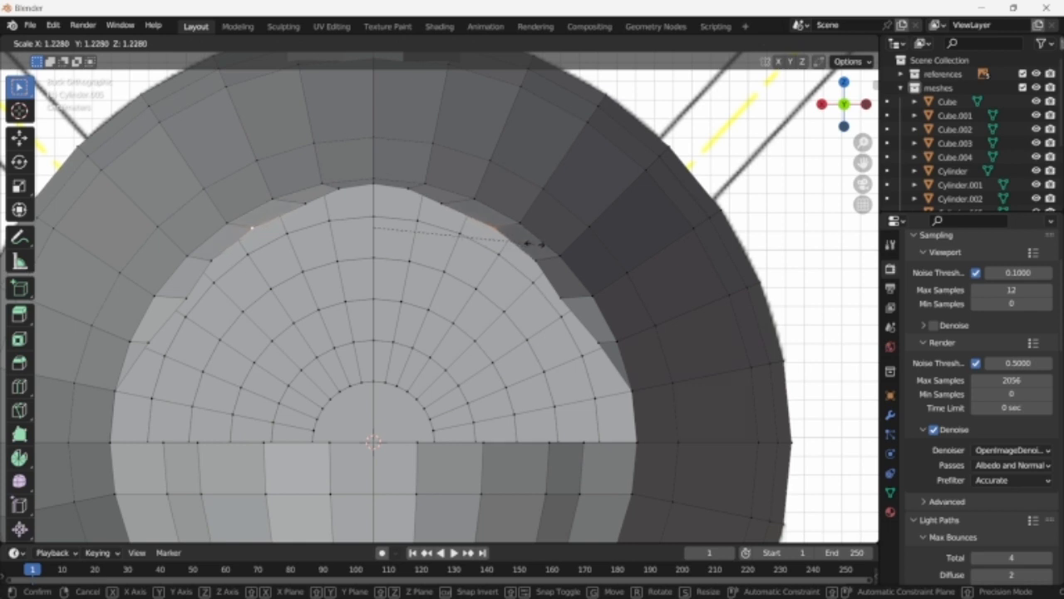
click(533, 244)
- Scale the rim's second vertex pair from the top to 1.459 and the topmost pair to 1.225 to round the upper outline
click(309, 204)
shift+click(447, 203)
key(s)
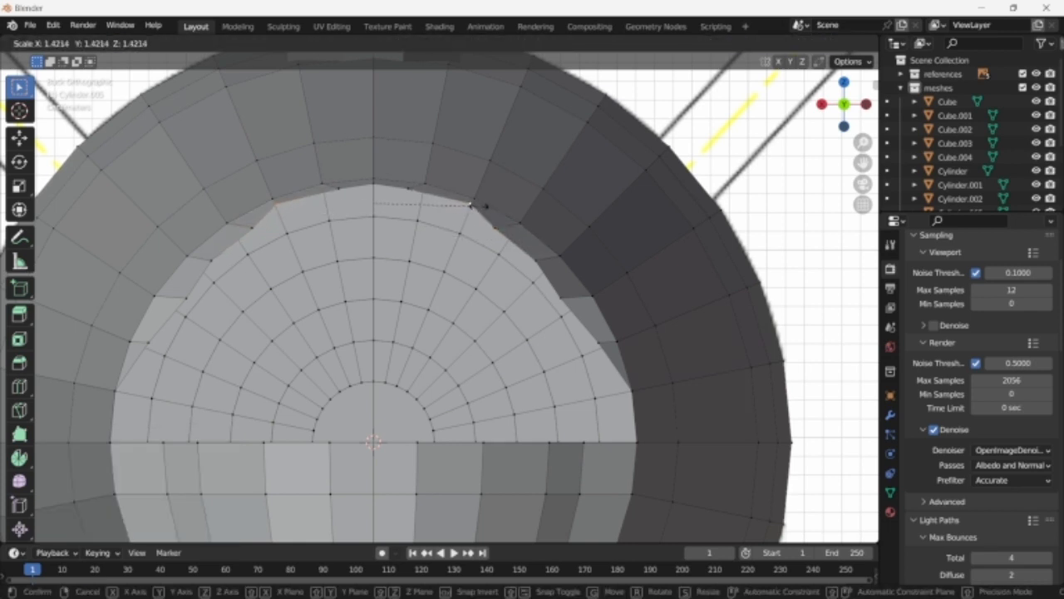
click(480, 207)
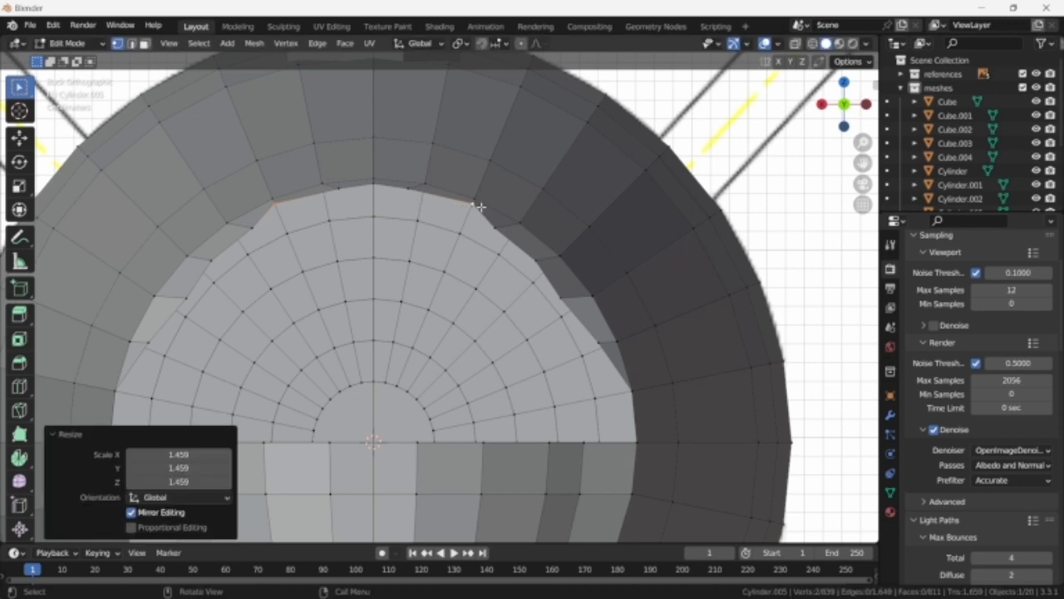
click(416, 198)
shift+click(358, 198)
key(s)
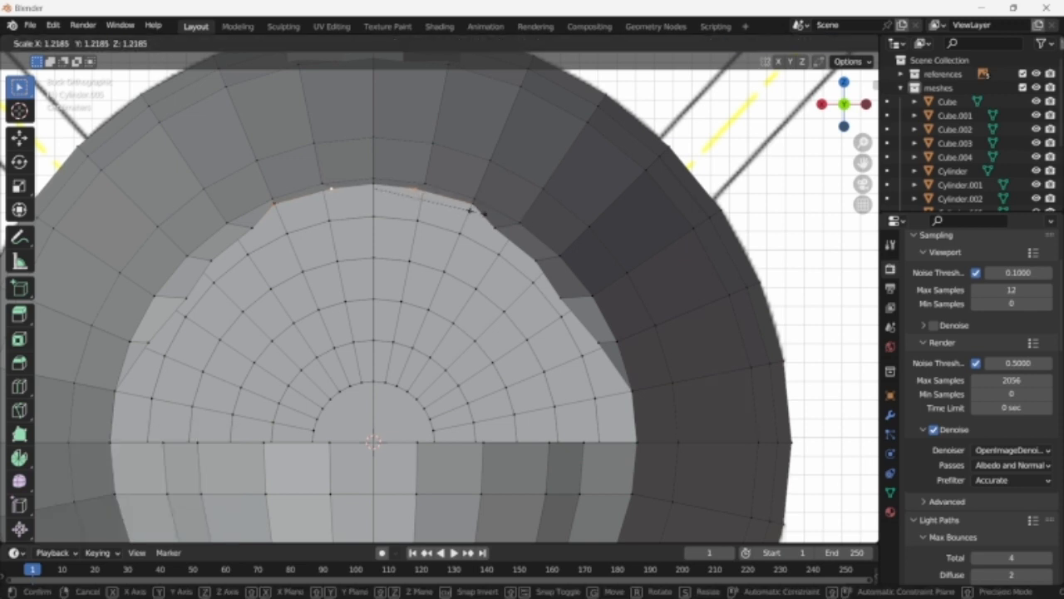
click(471, 211)
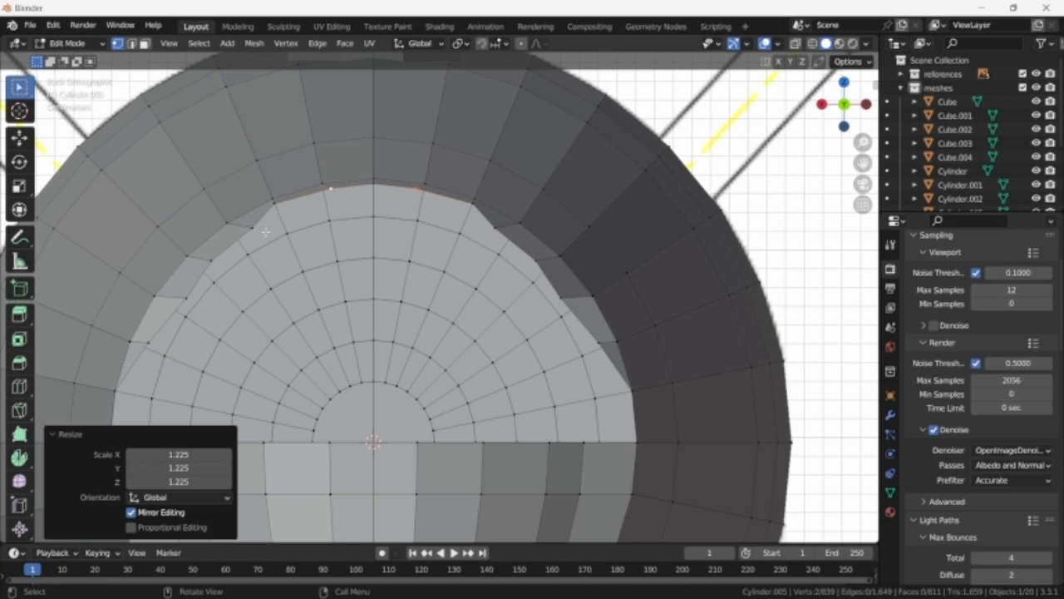
- Widen the rim's third vertex pair again by about 1.14 and the fourth by about 1.10 to smooth the arc
shift+click(259, 230)
key(s)
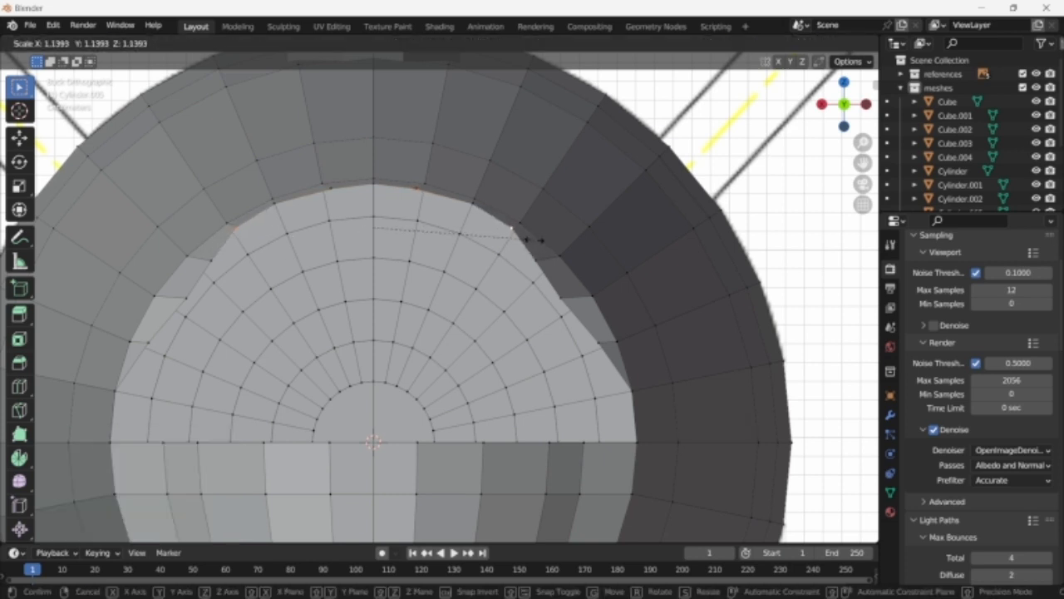
click(535, 241)
click(541, 259)
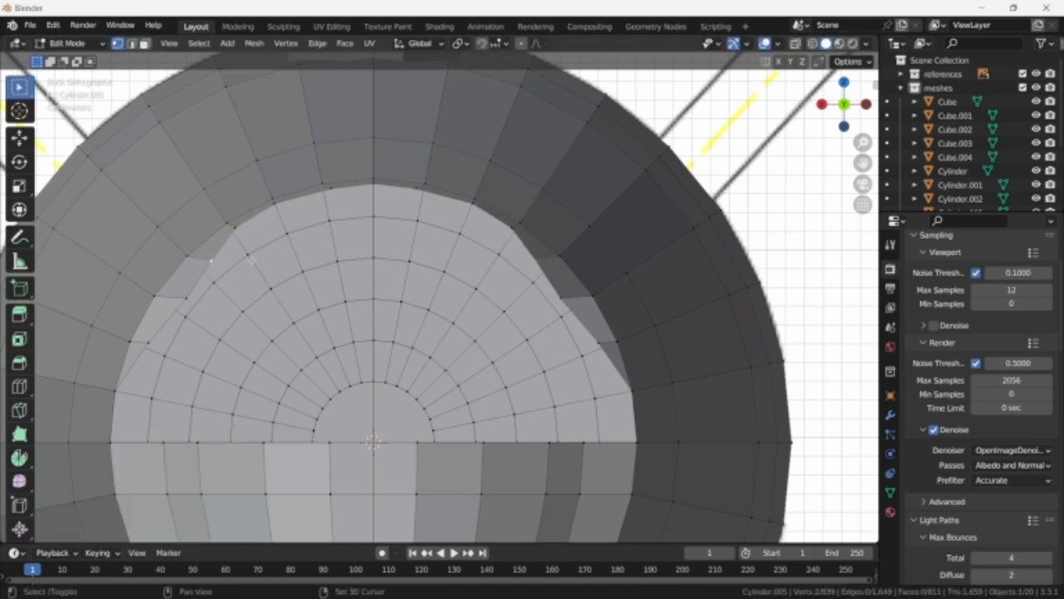
key(s)
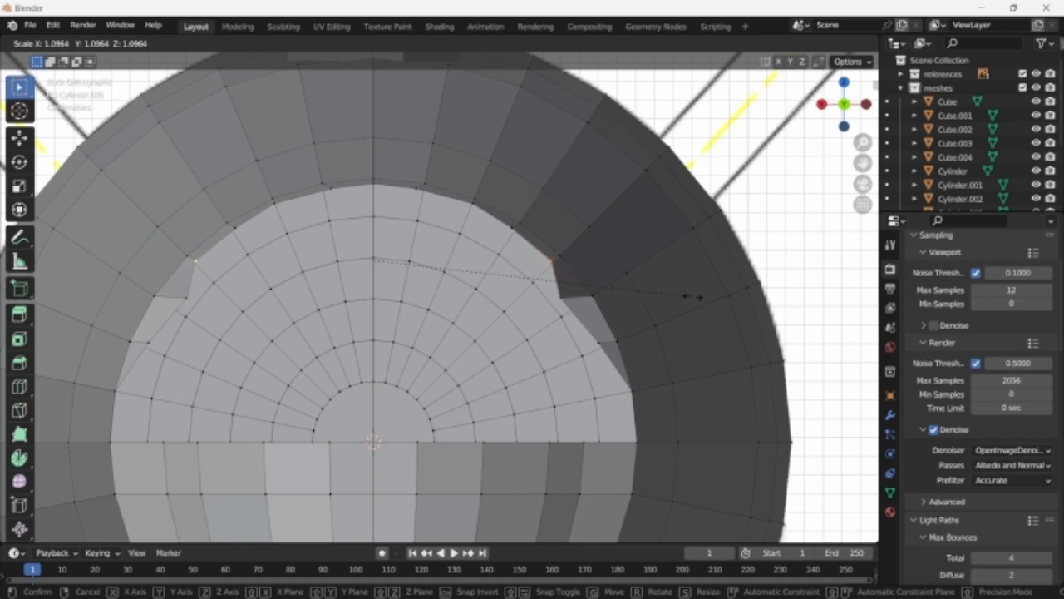
click(692, 297)
- Scale the rim's fifth vertex pair from the top outward to about 1.11 and widen the sixth pair to smooth the outline
click(572, 299)
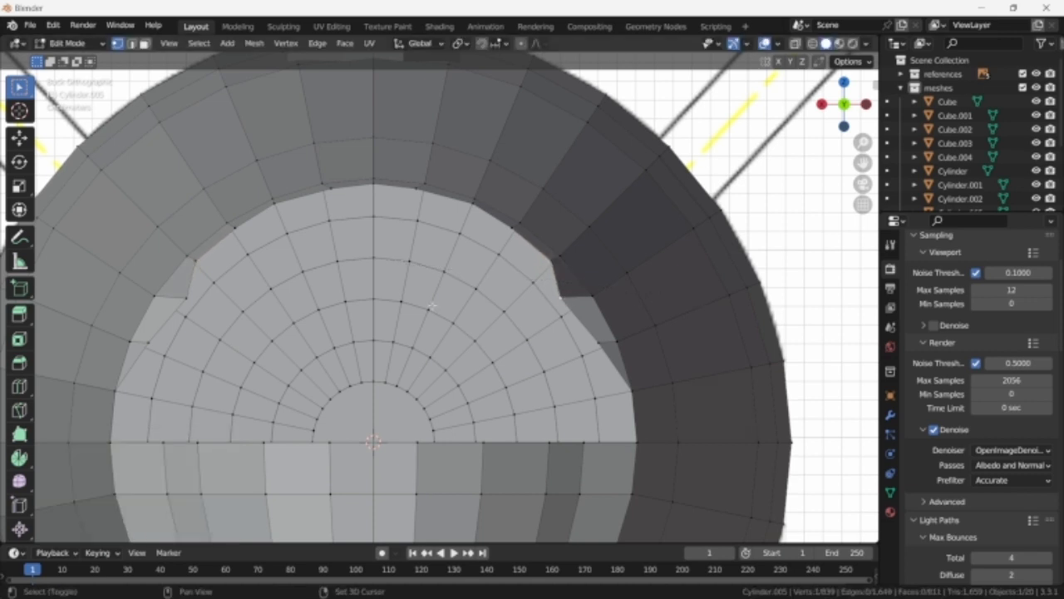
shift+click(188, 295)
key(s)
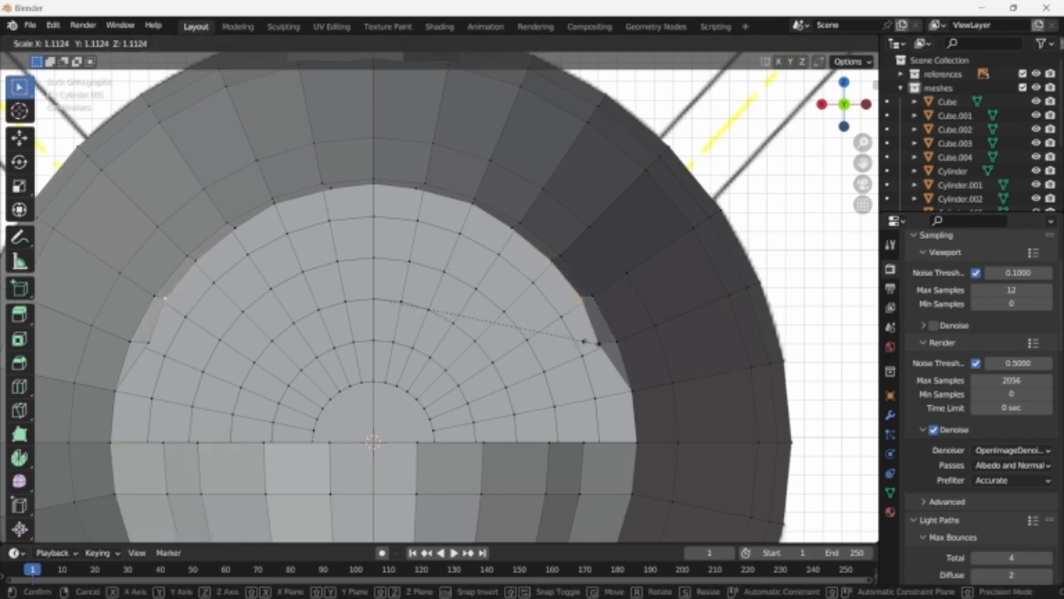
click(584, 341)
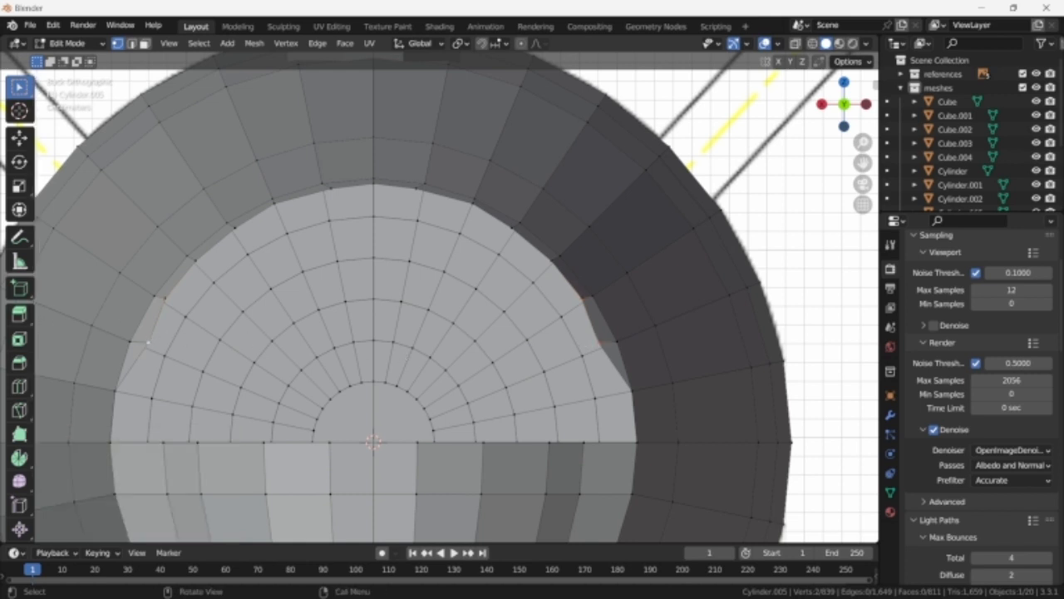
key(s)
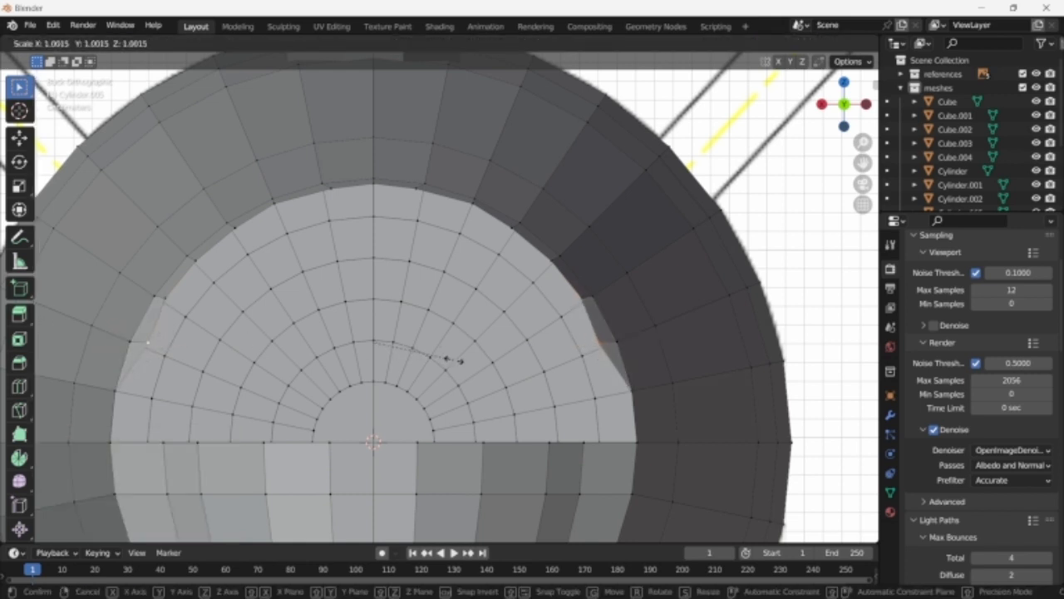
click(475, 360)
key(Tab)
scroll(438, 363, down, 3)
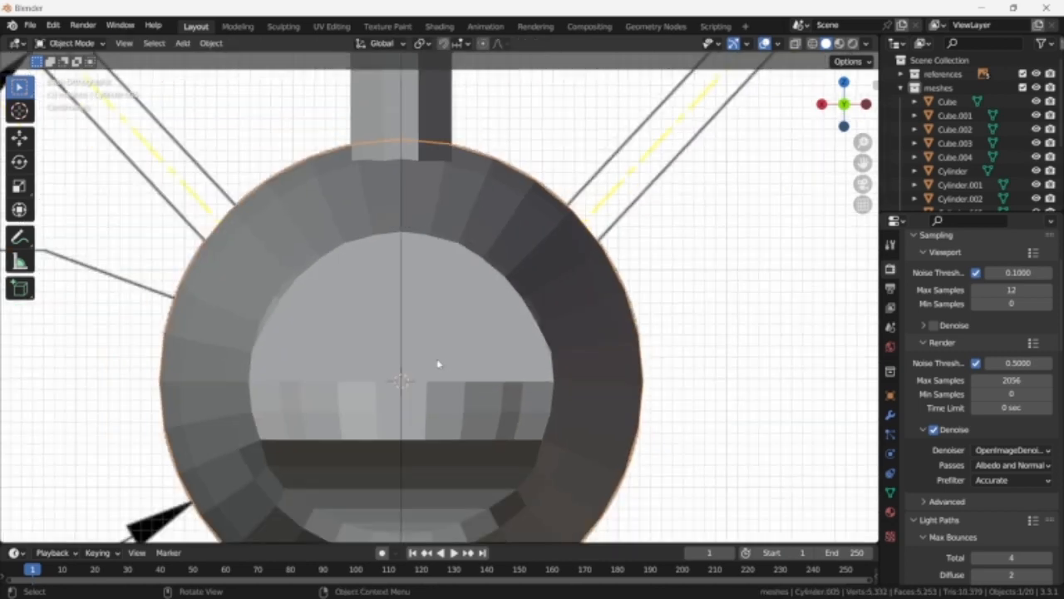
mouse_move(437, 363)
middle_down()
mouse_move(418, 371)
mouse_move(440, 374)
middle_up()
scroll(438, 372, up, 2)
- Select the edge loop just inside the rear rim, leaving out the rim's outer vertices, and fill it with a face to close the opening
key(Tab)
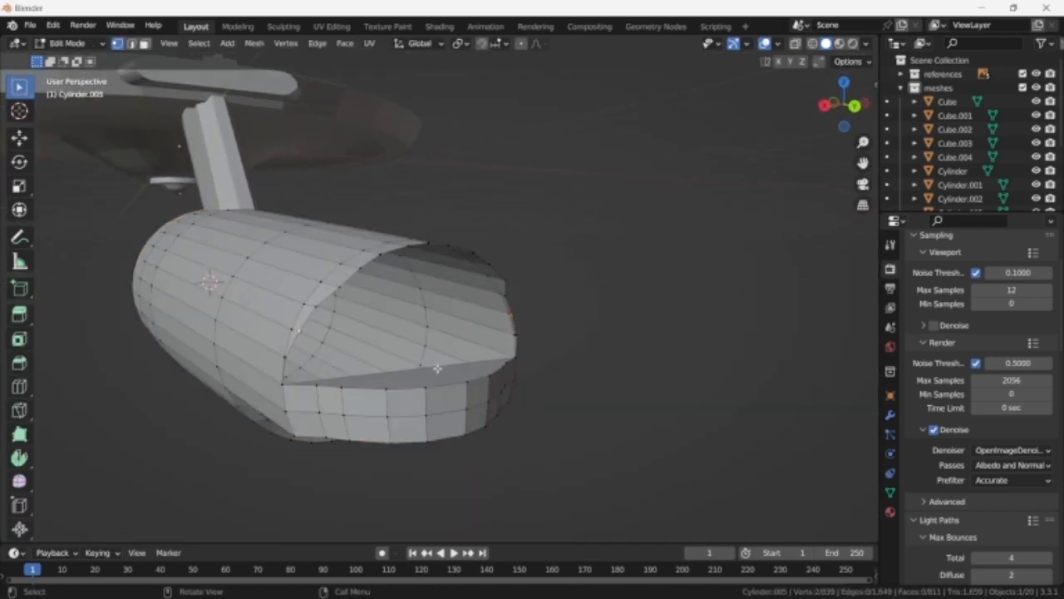
scroll(453, 368, up, 2)
alt+click(459, 366)
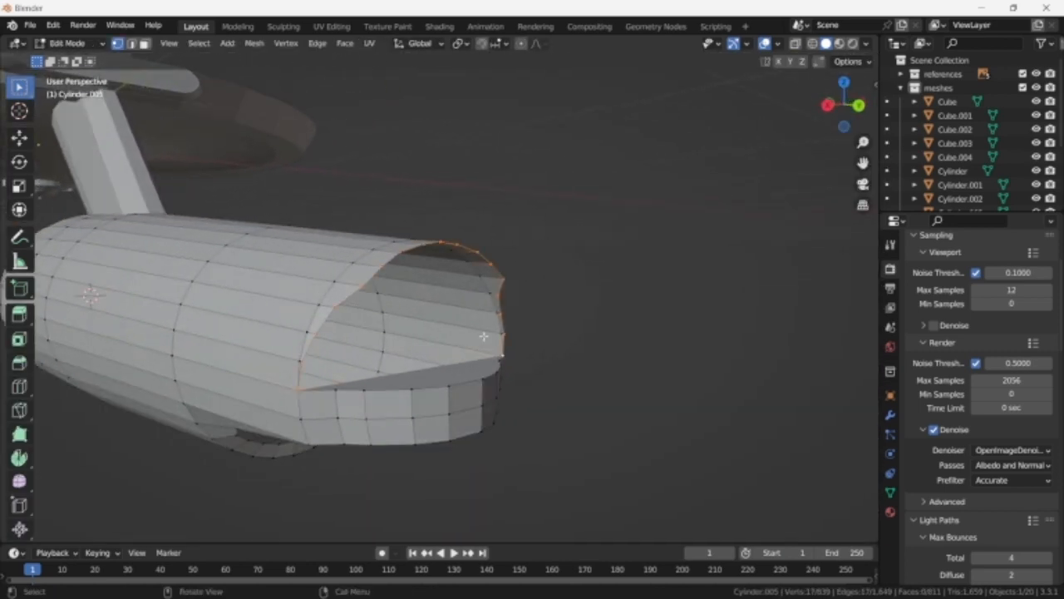
alt+shift+click(322, 315)
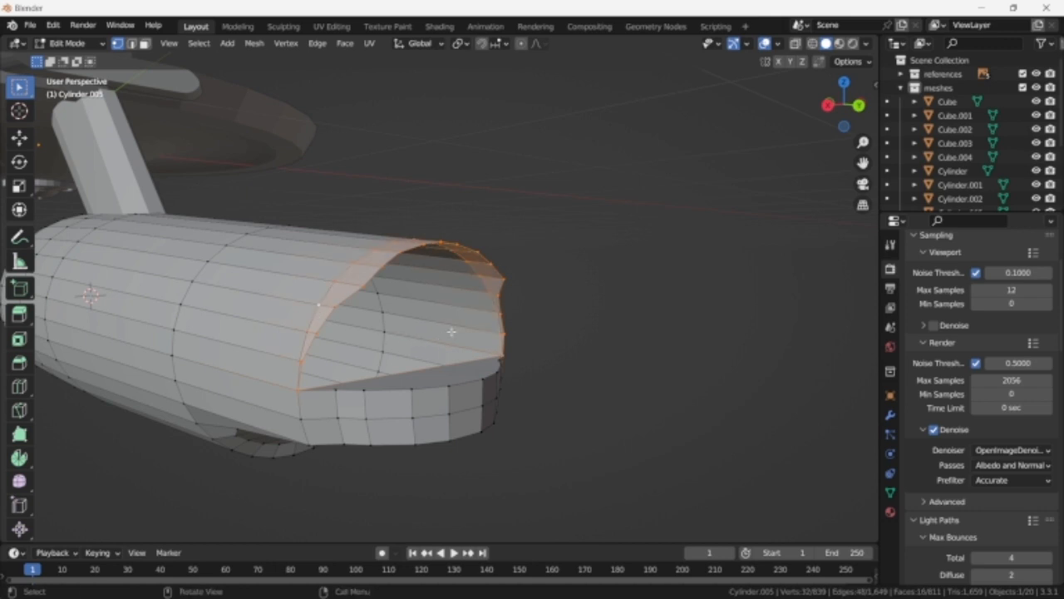
middle_drag(451, 332, 488, 340)
key(c)
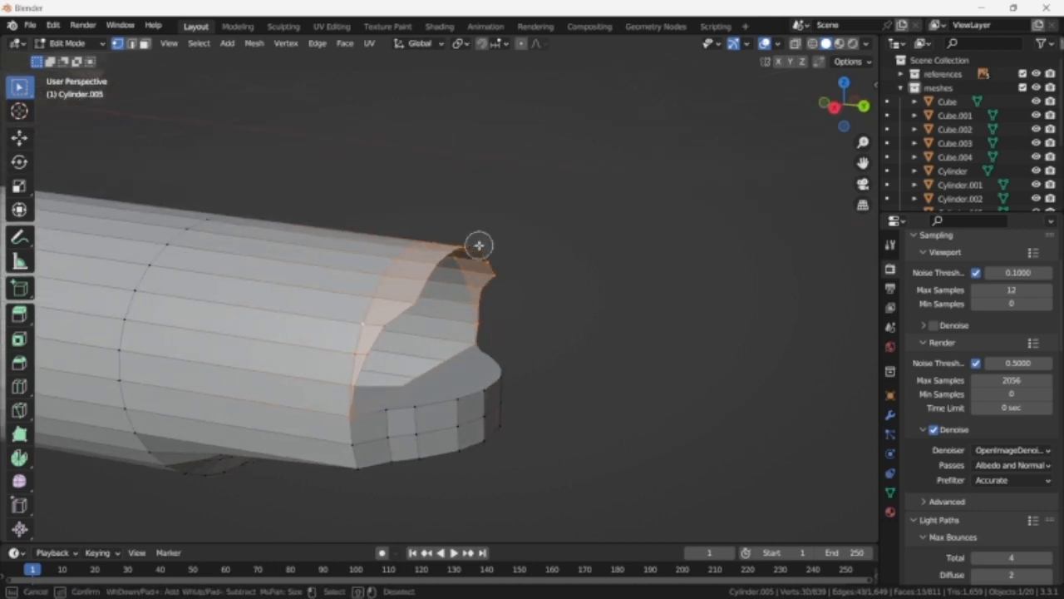
mouse_move(479, 245)
middle_down()
mouse_move(492, 309)
mouse_move(471, 337)
middle_up()
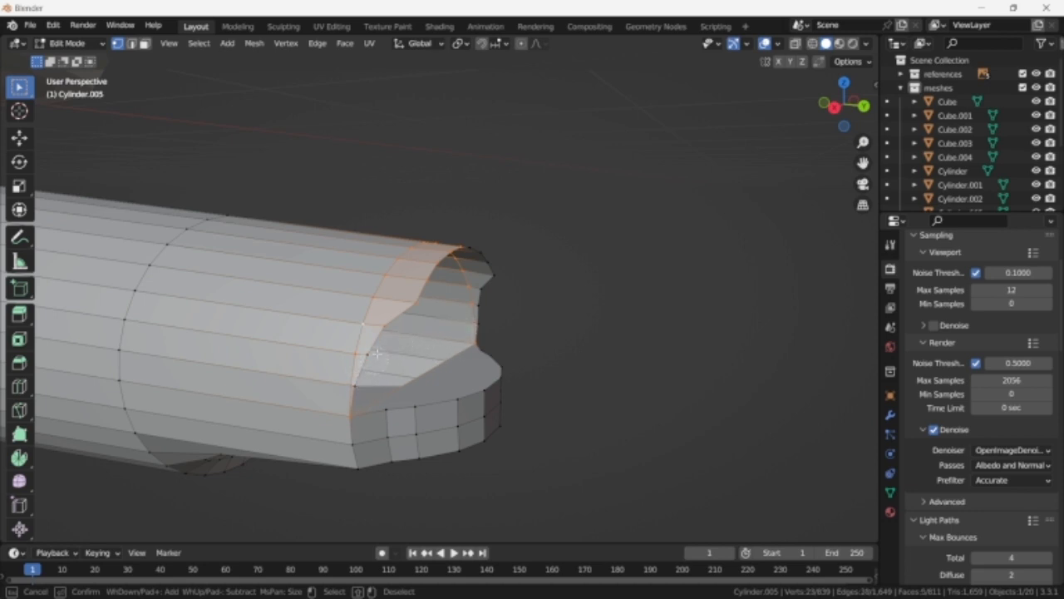
middle_click(417, 299)
key(Escape)
mouse_move(418, 300)
middle_down()
mouse_move(414, 330)
mouse_move(427, 336)
middle_up()
key(c)
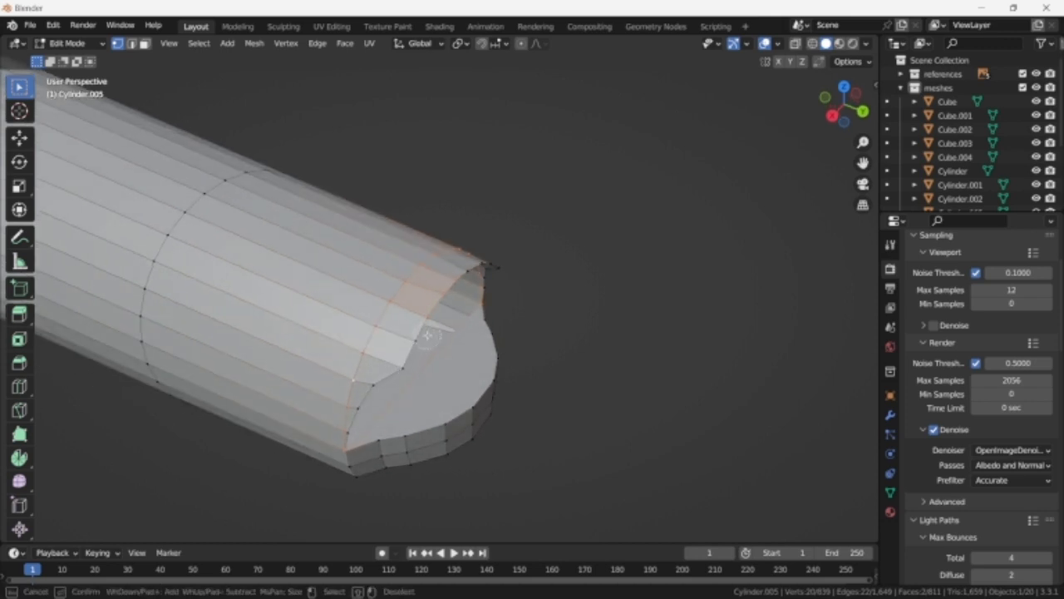
key(Escape)
key(f)
key(Tab)
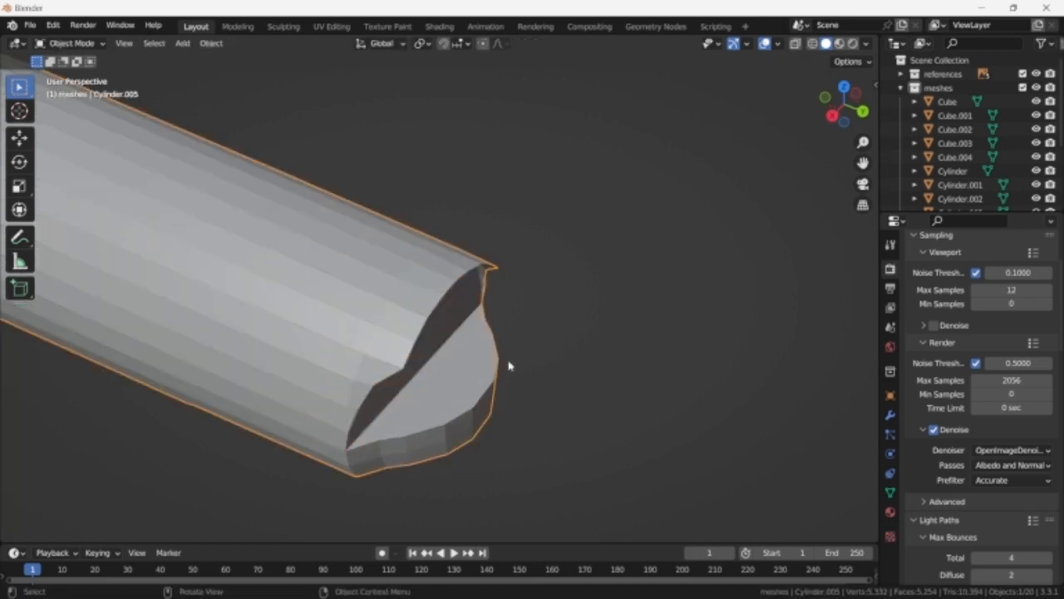
- In right side view, add a UV sphere with 32 segments, 16 rings and a 1 m radius
scroll(515, 392, down, 4)
middle_drag(516, 392, 462, 336)
key(KP_3)
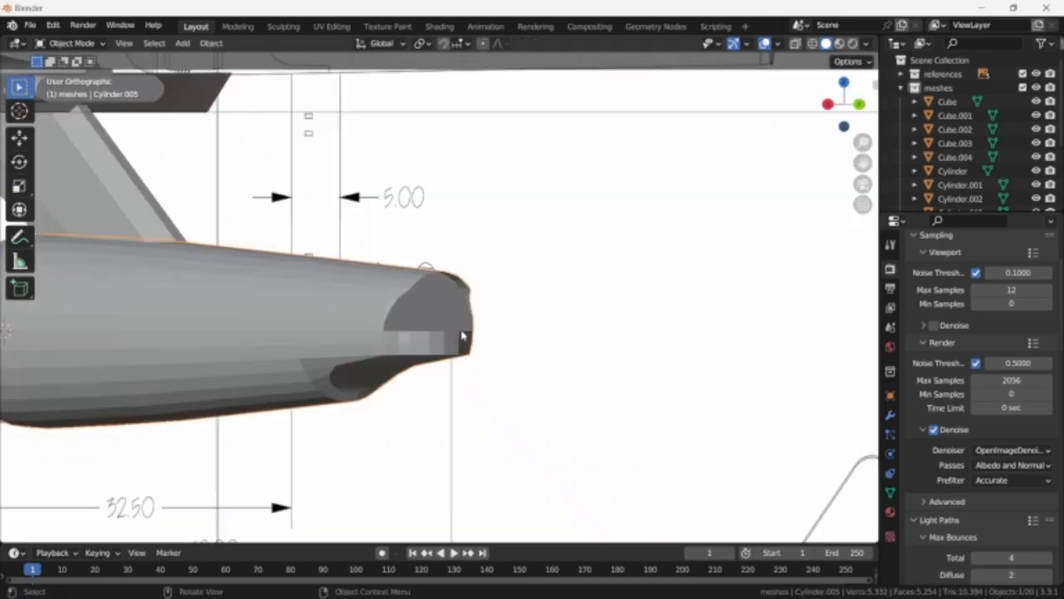
key(shift+a)
mouse_move(463, 318)
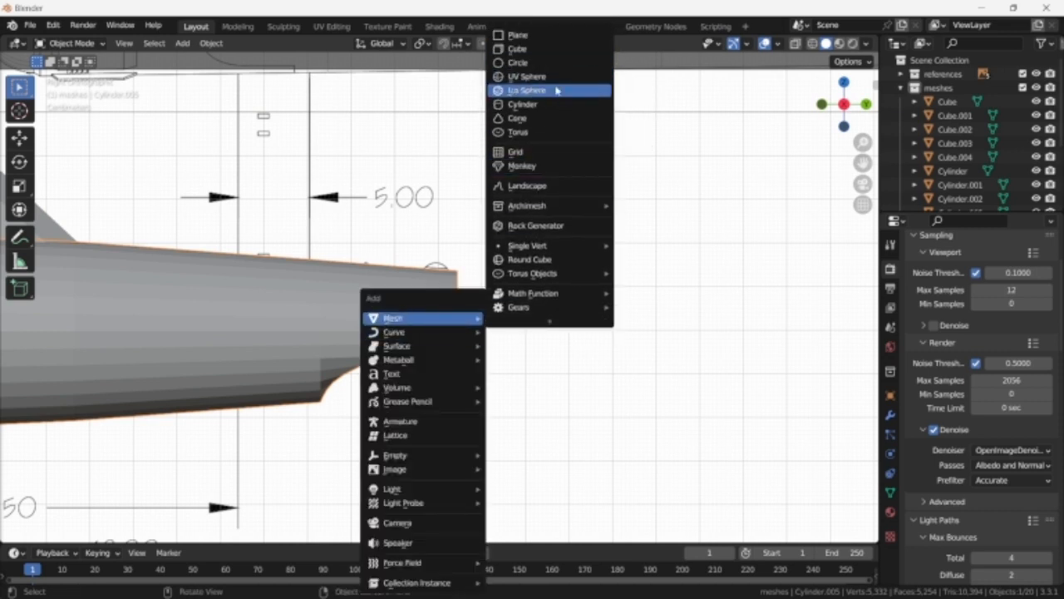
click(558, 79)
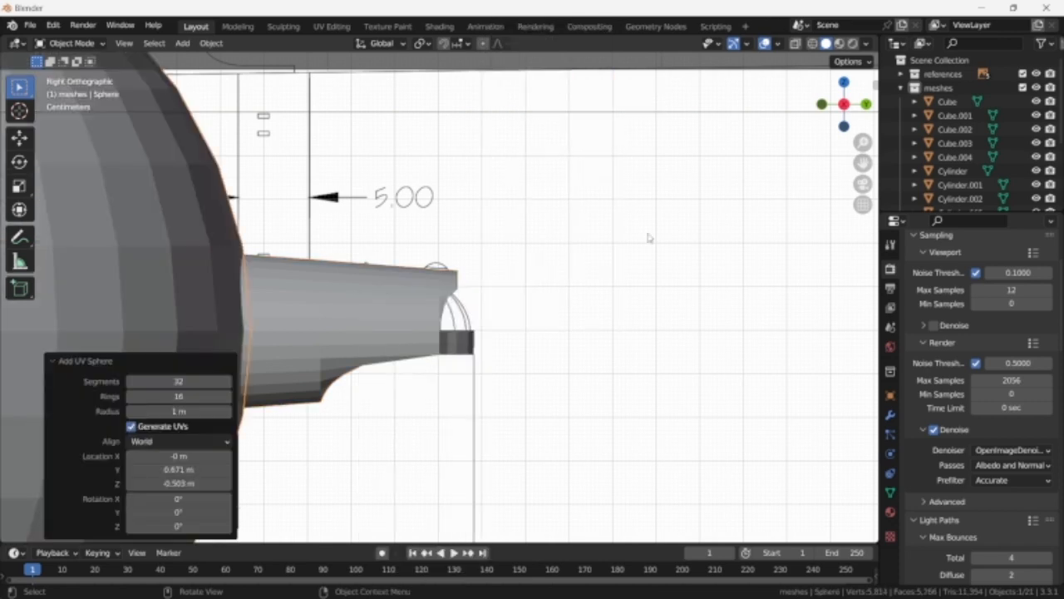
- Scale down the UV sphere and move it about 1.36 m along Y to the secondary hull's aft end
scroll(649, 238, down, 3)
key(shift+z)
key(s)
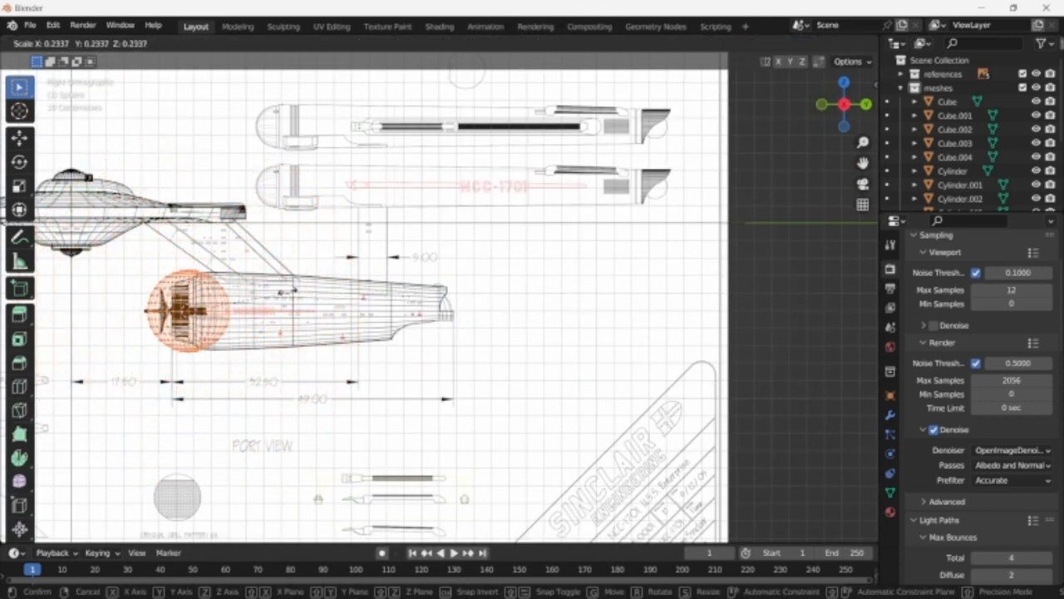
click(265, 304)
key(g)
key(y)
click(501, 290)
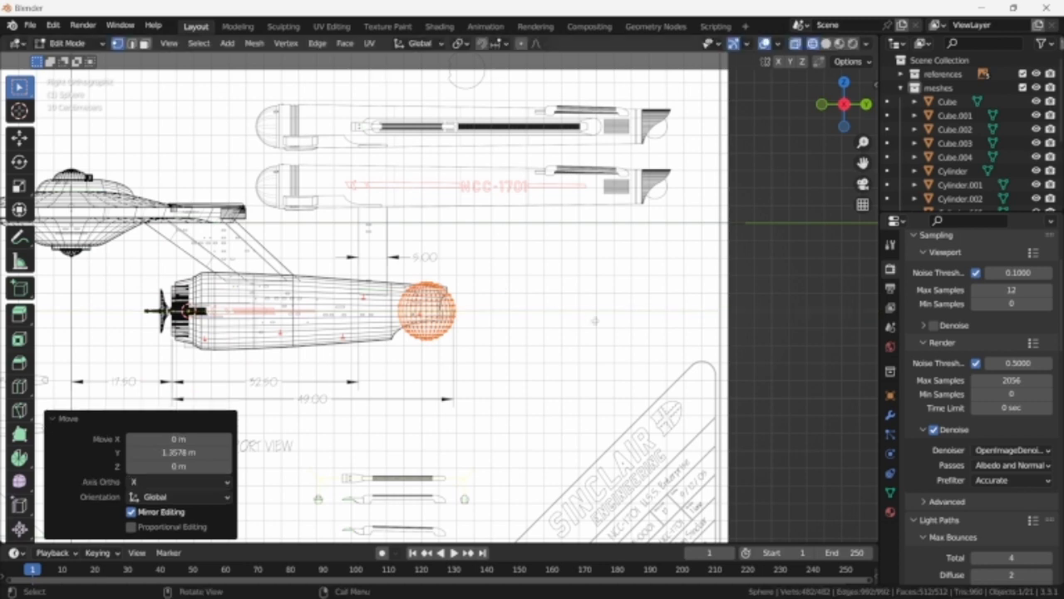
- Scale the sphere by about 0.894 and lower it about 0.012 m to approach the blueprint's aft dome outline
scroll(501, 290, up, 8)
key(s)
click(595, 329)
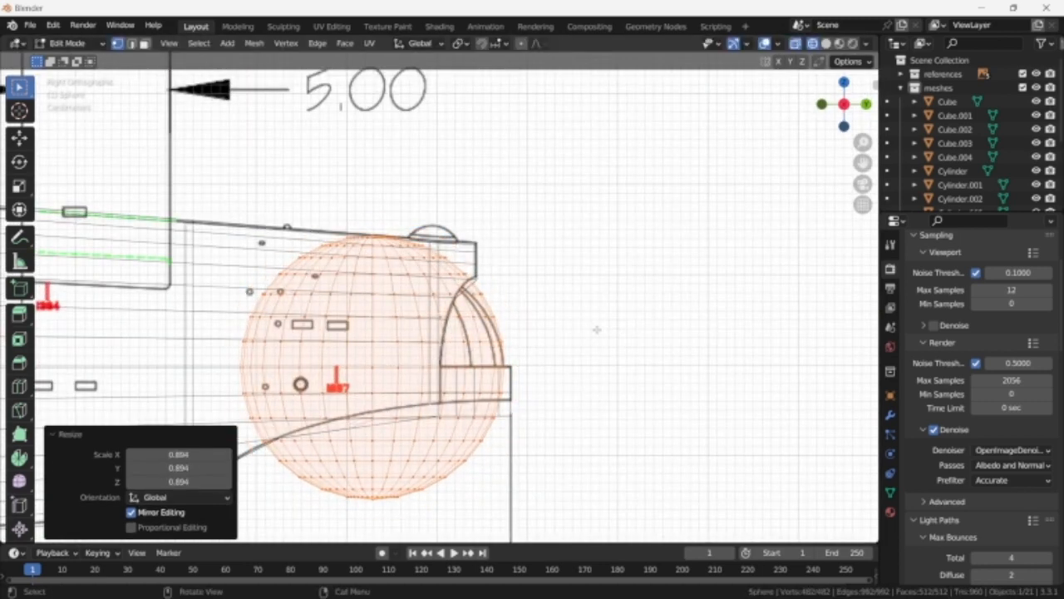
key(g)
key(z)
click(597, 339)
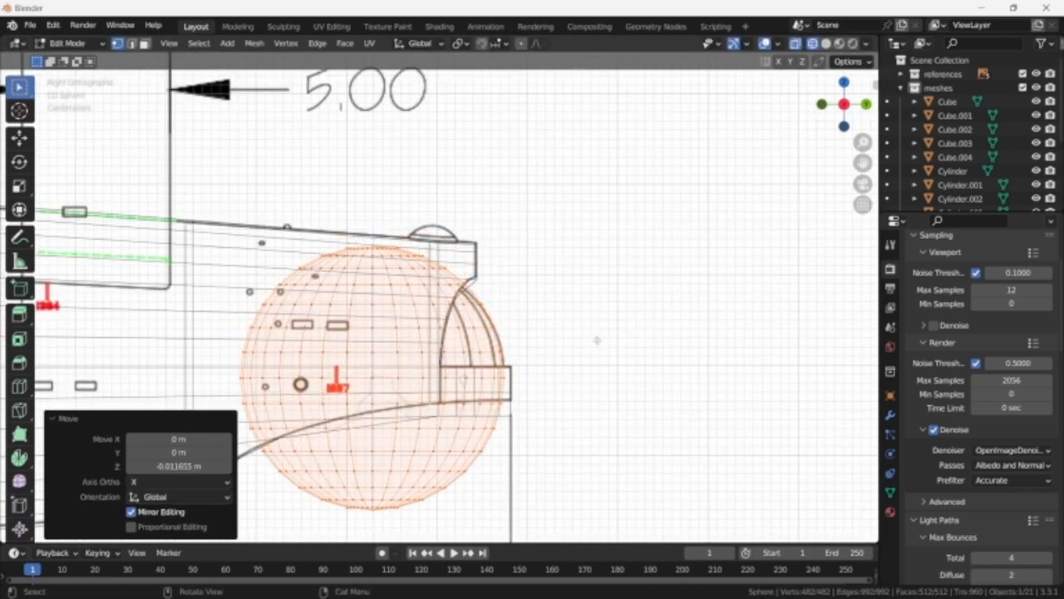
- Fine-align the sphere with the dome outline by moving it about 0.004 m along Y and -0.003 m along Z
key(g)
key(y)
click(600, 341)
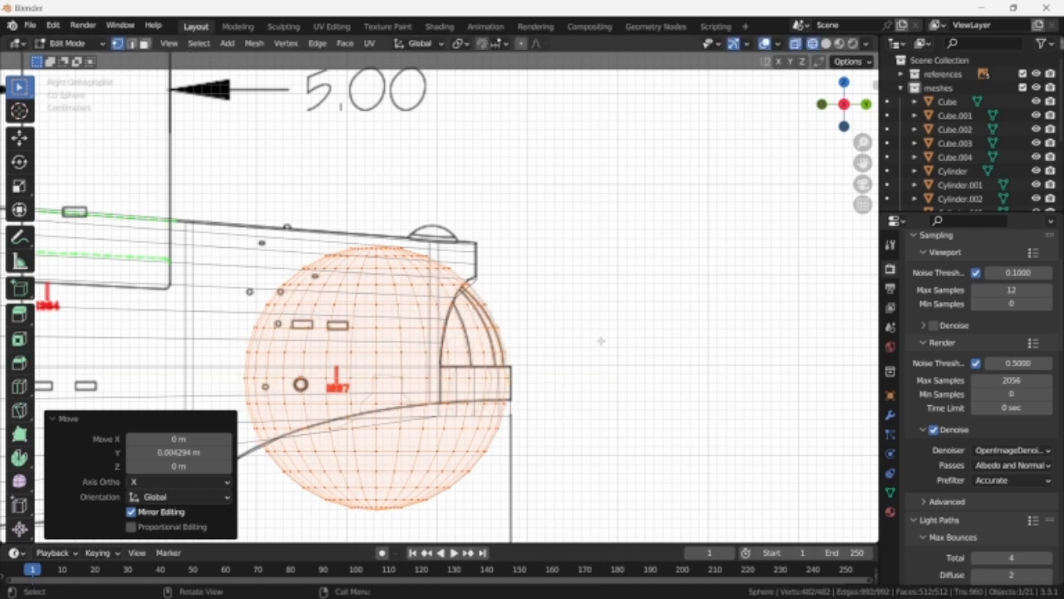
key(g)
key(z)
click(601, 342)
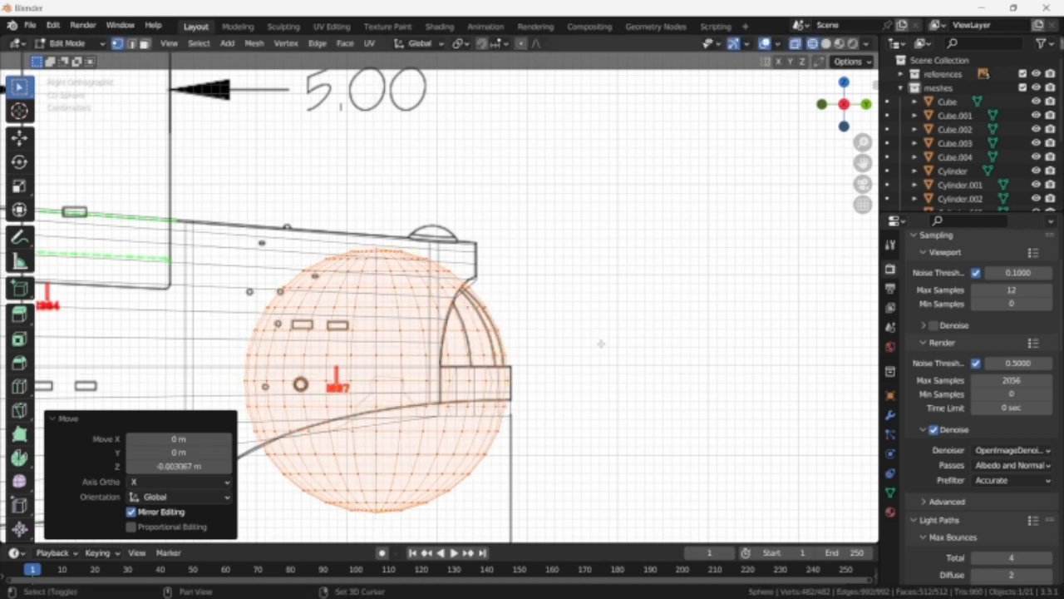
- Narrow the sphere along the X axis to match the dome's width in the blueprint's aft view
key(shift+z)
key(shift+z)
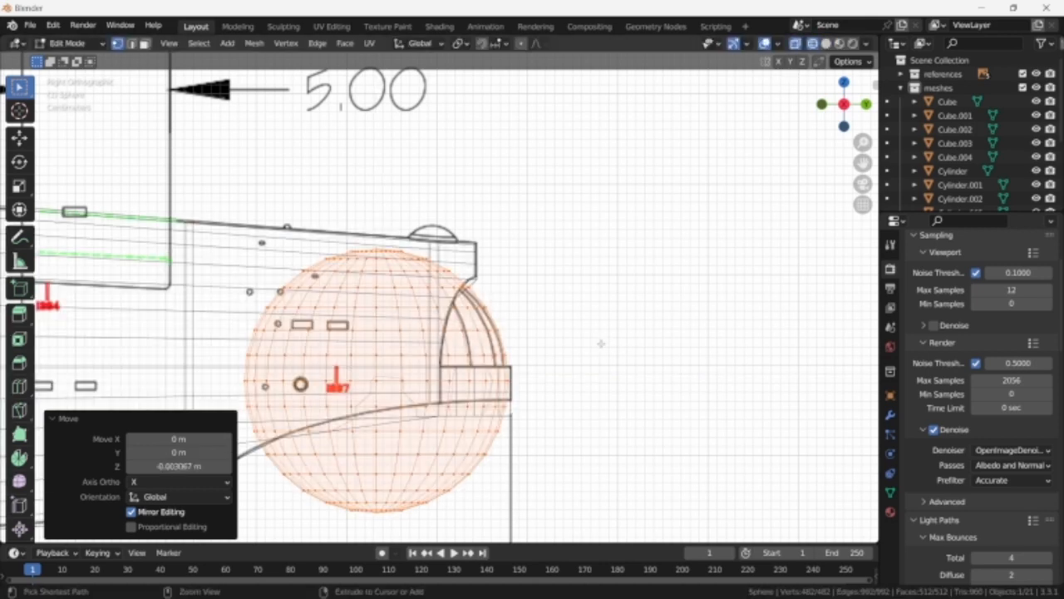
key(ctrl+KP_1)
key(shift+z)
key(shift+z)
key(s)
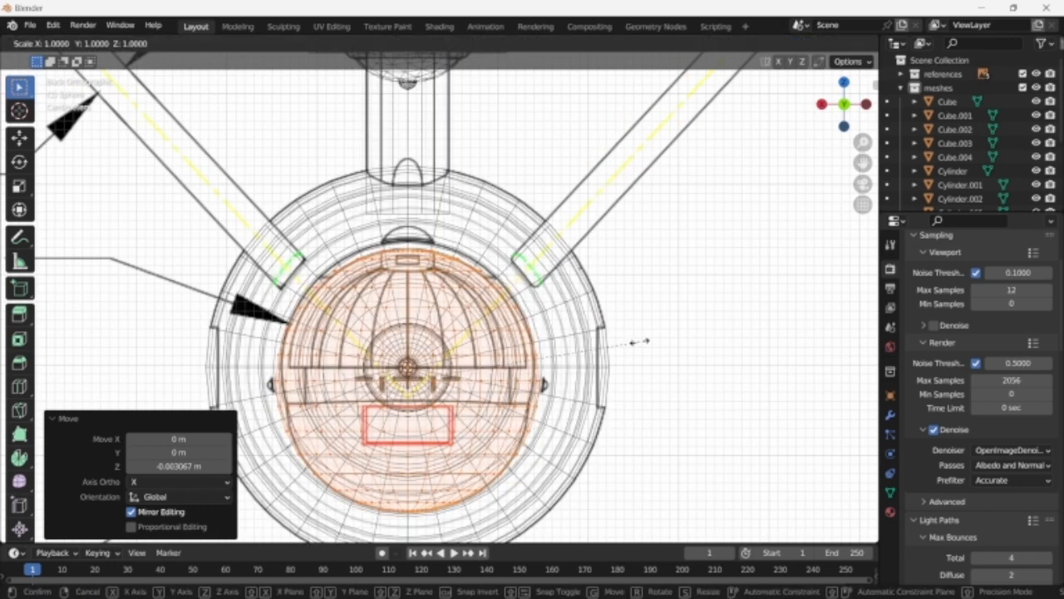
key(x)
click(561, 344)
key(Tab)
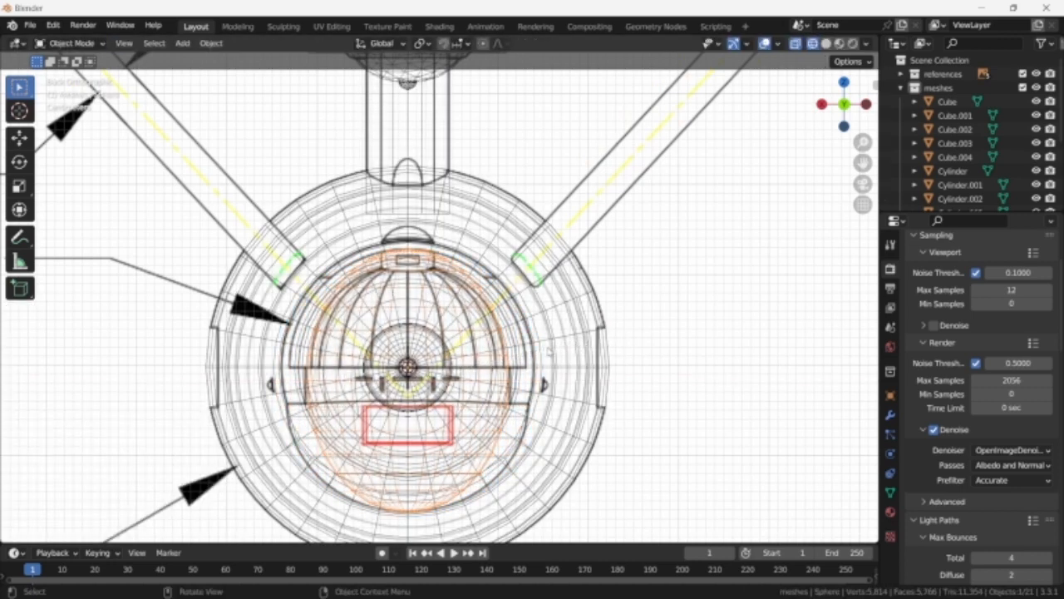
- Delete the sphere's lower half and forward upper quarter, keeping only the aft dome section
key(shift+z)
scroll(528, 352, down, 2)
mouse_move(521, 353)
middle_down()
mouse_move(594, 361)
mouse_move(513, 363)
mouse_move(545, 368)
middle_up()
key(KP_1)
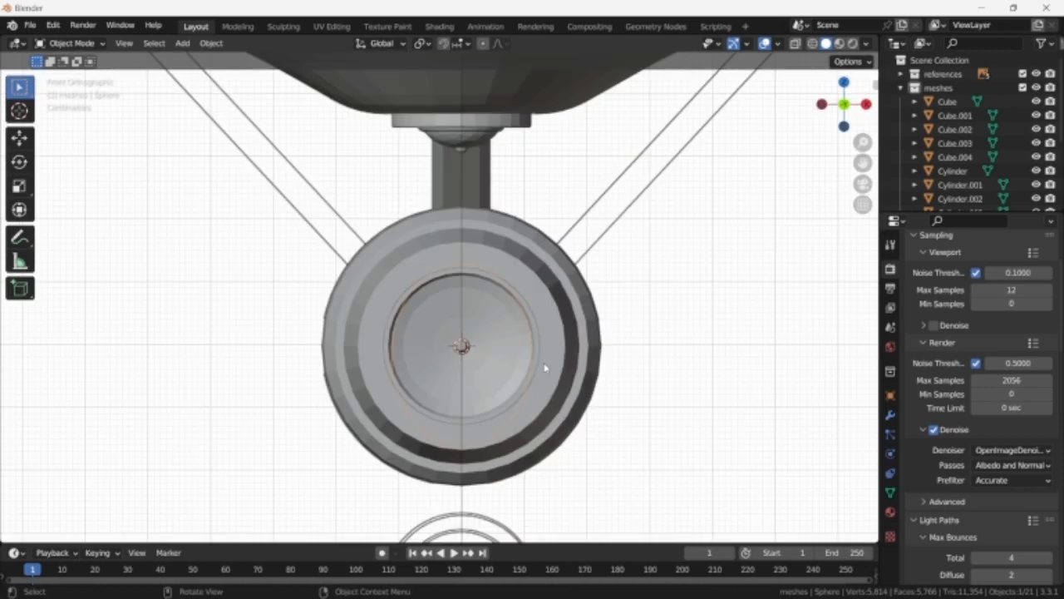
key(KP_3)
key(Tab)
key(shift+z)
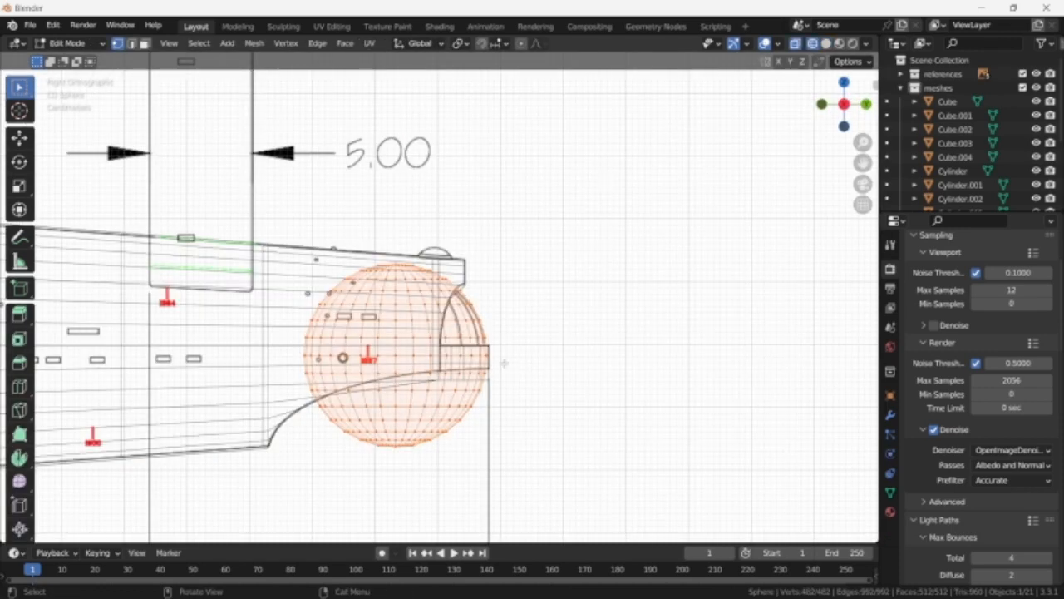
drag(504, 363, 232, 476)
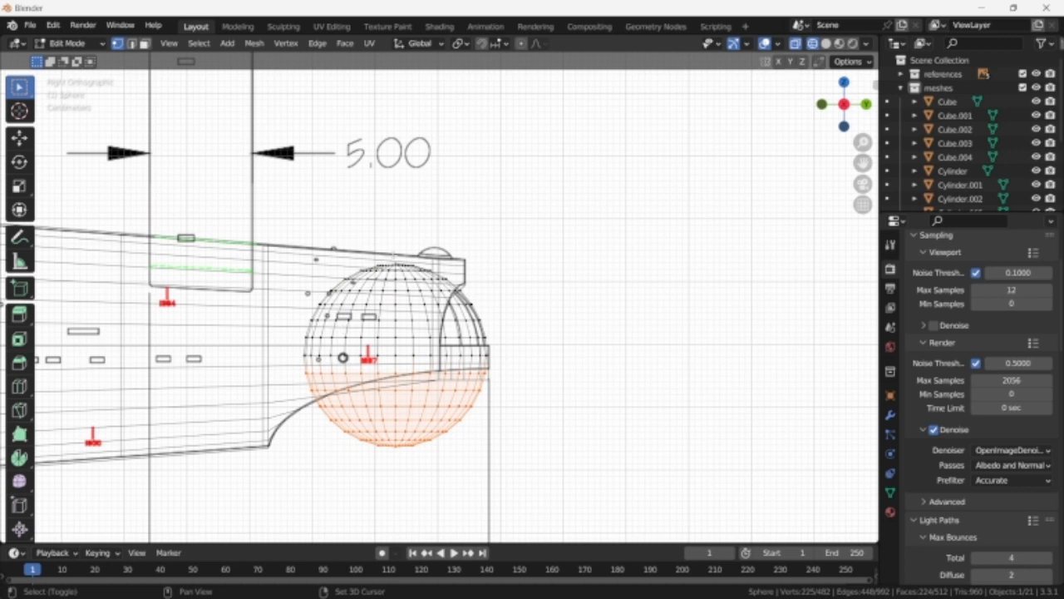
shift+drag(392, 259, 305, 373)
key(x)
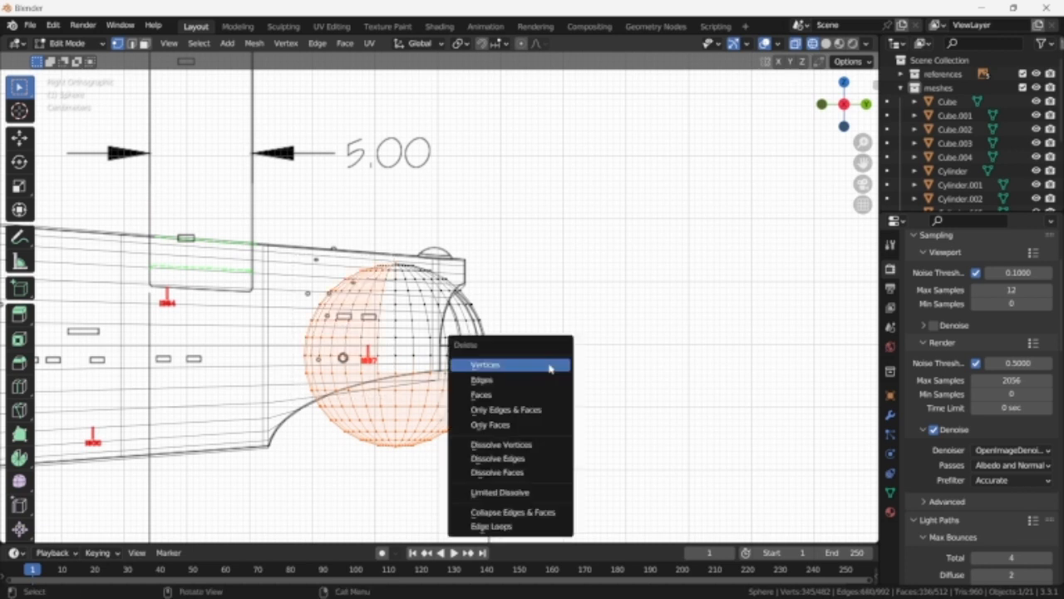
click(542, 363)
key(Tab)
key(shift+z)
key(Tab)
key(Tab)
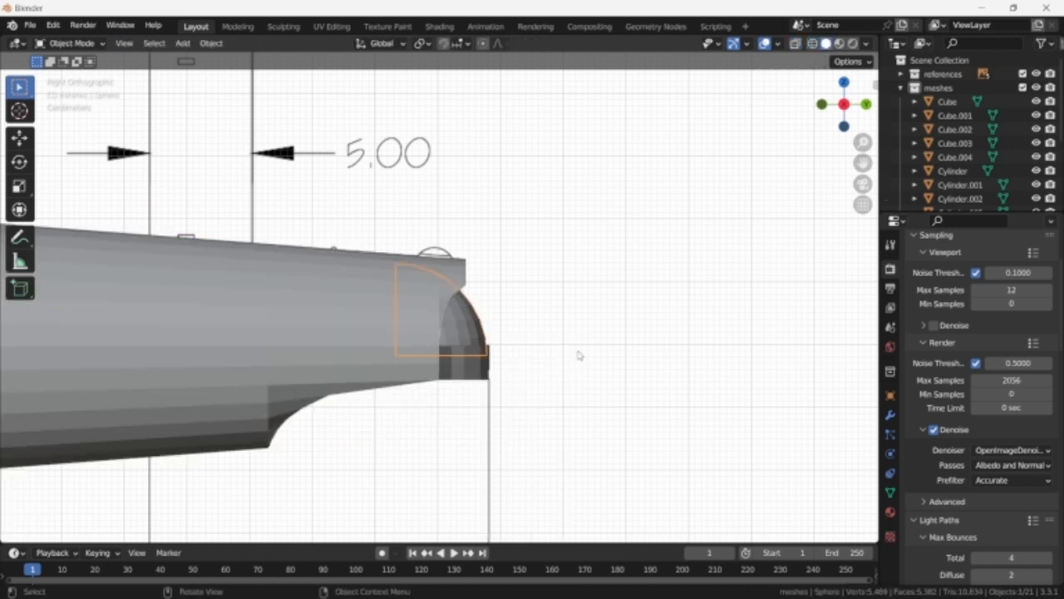
- Examine the finished aft dome in perspective and the whole ship against the side and front blueprints
click(704, 319)
middle_drag(704, 319, 578, 384)
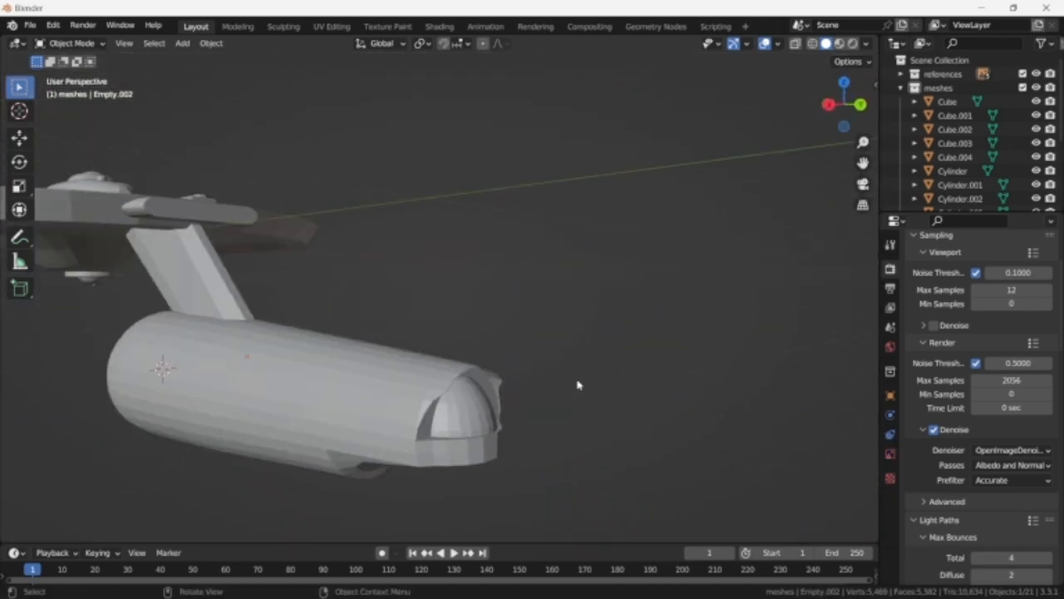
key(KP_3)
key(shift+z)
key(shift+z)
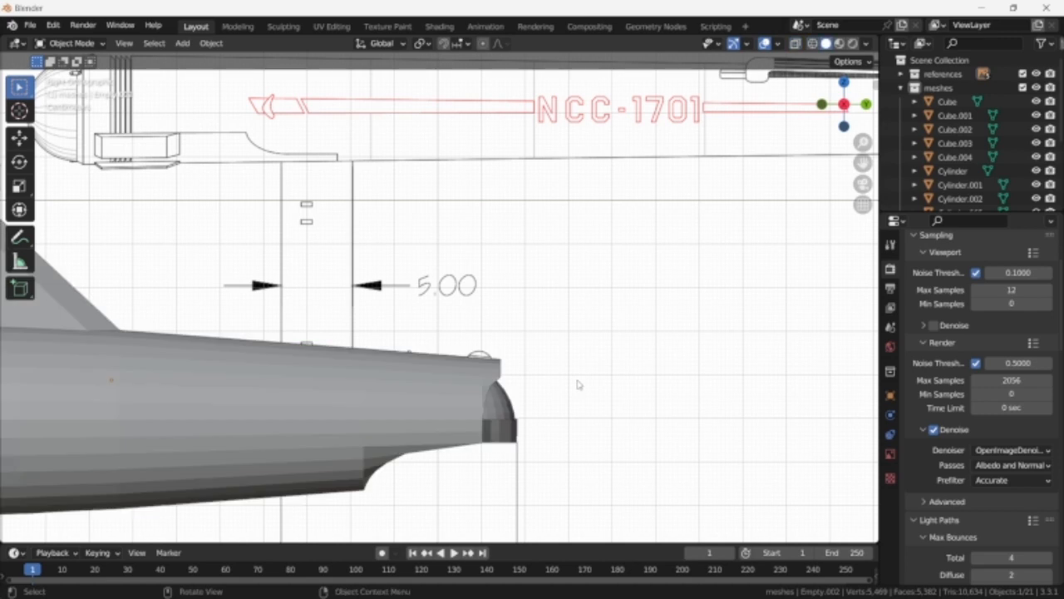
key(KP_1)
key(shift+z)
key(shift+z)
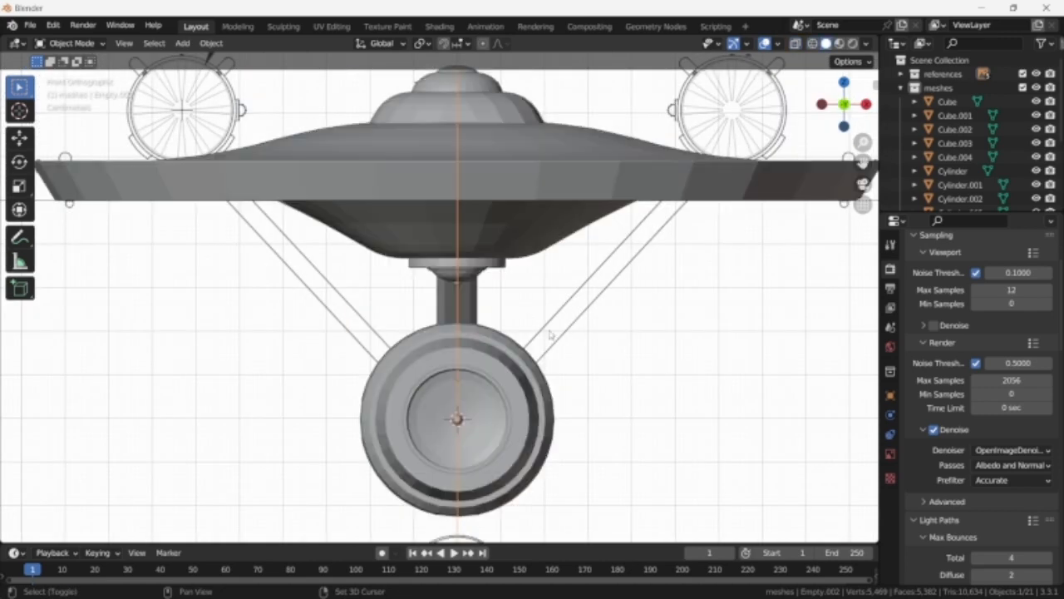
scroll(549, 334, down, 2)
scroll(549, 335, down, 2)
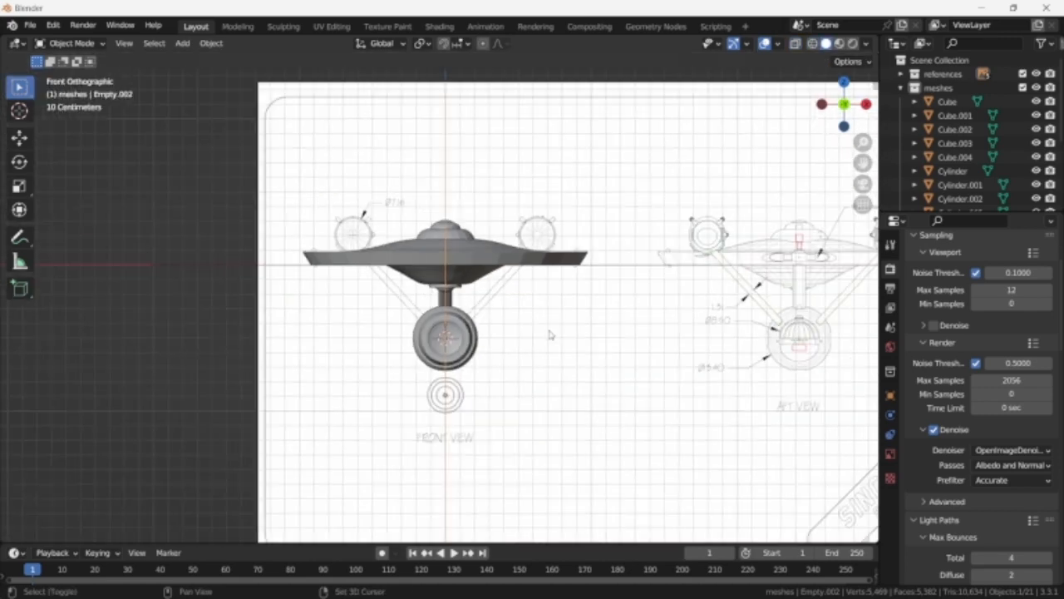
key(shift+z)
mouse_move(549, 333)
middle_down()
mouse_move(570, 318)
mouse_move(518, 349)
mouse_move(431, 364)
mouse_move(297, 340)
mouse_move(519, 355)
middle_up()
key(shift+z)
key(KP_1)
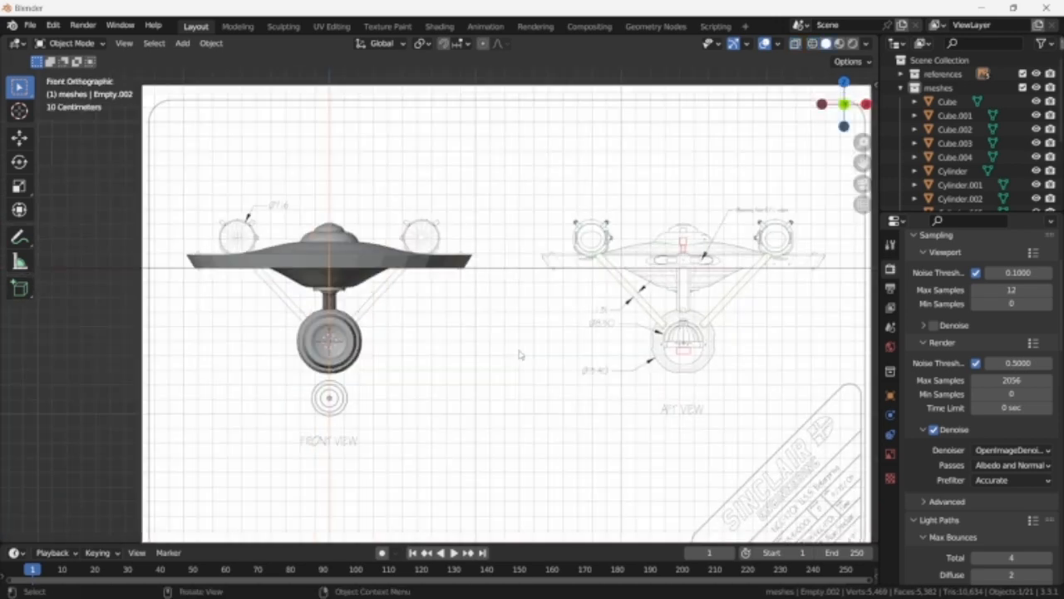
- Reset the 3D cursor to the world origin and add a cube there scaled by about 0.168
key(shift+s)
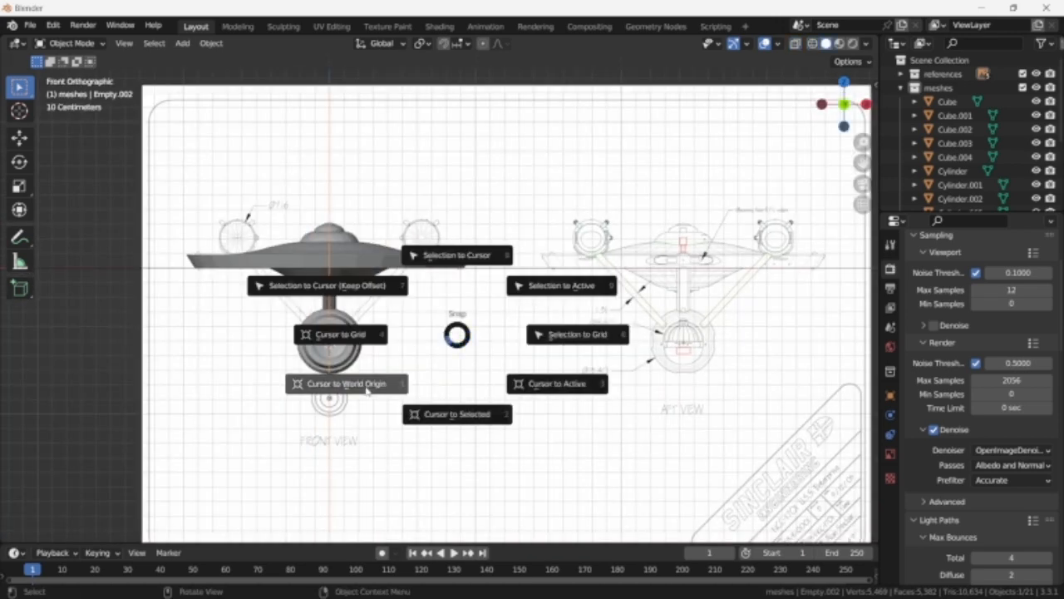
click(438, 367)
scroll(438, 367, up, 3)
key(shift+a)
mouse_move(364, 317)
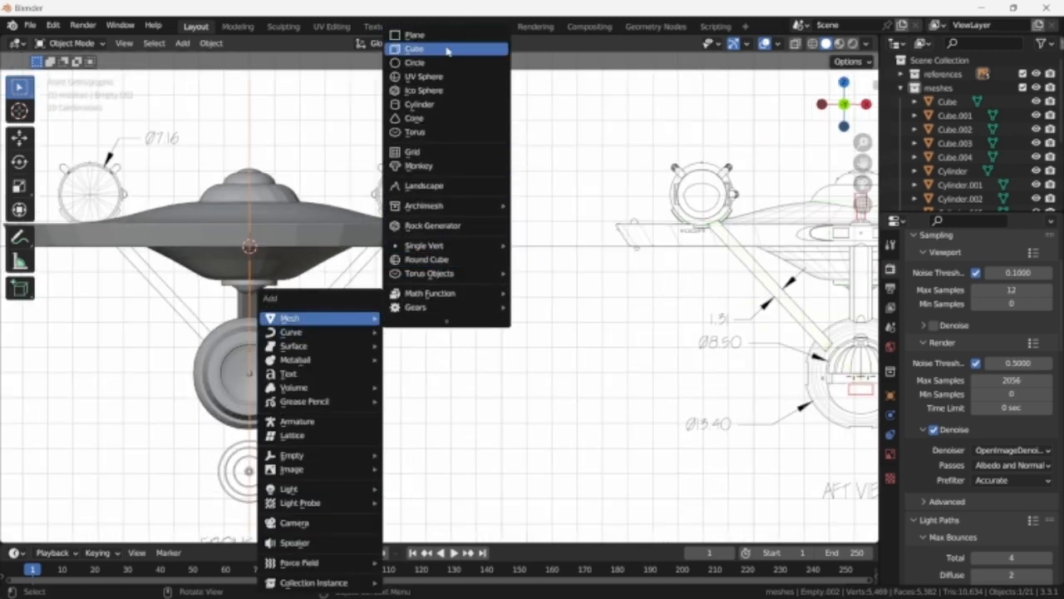
click(416, 47)
key(alt+z)
key(s)
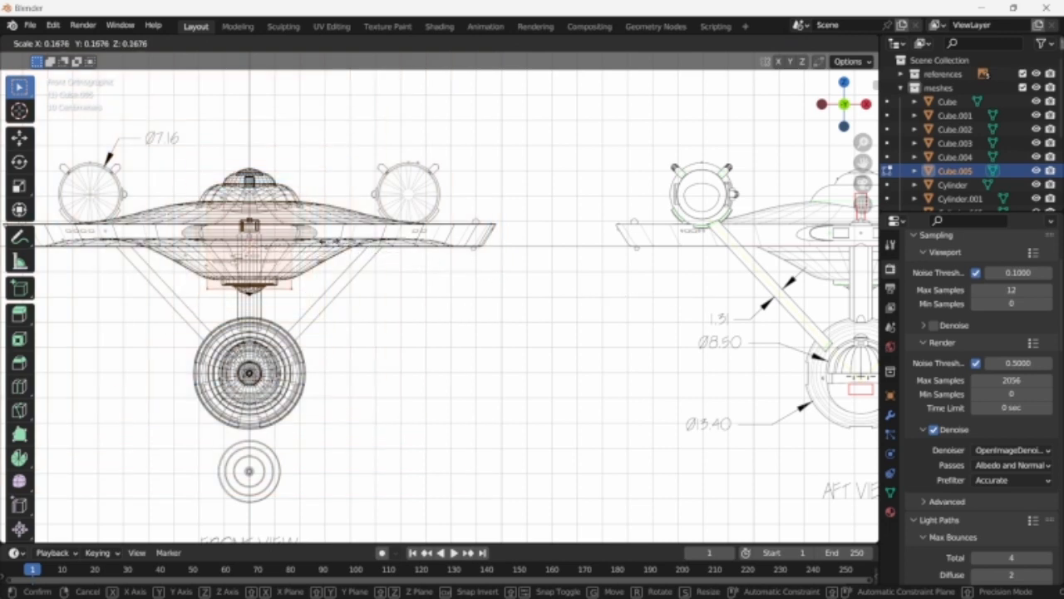
key(Return)
- Add a Mirror modifier on the X axis to the new cube
click(891, 414)
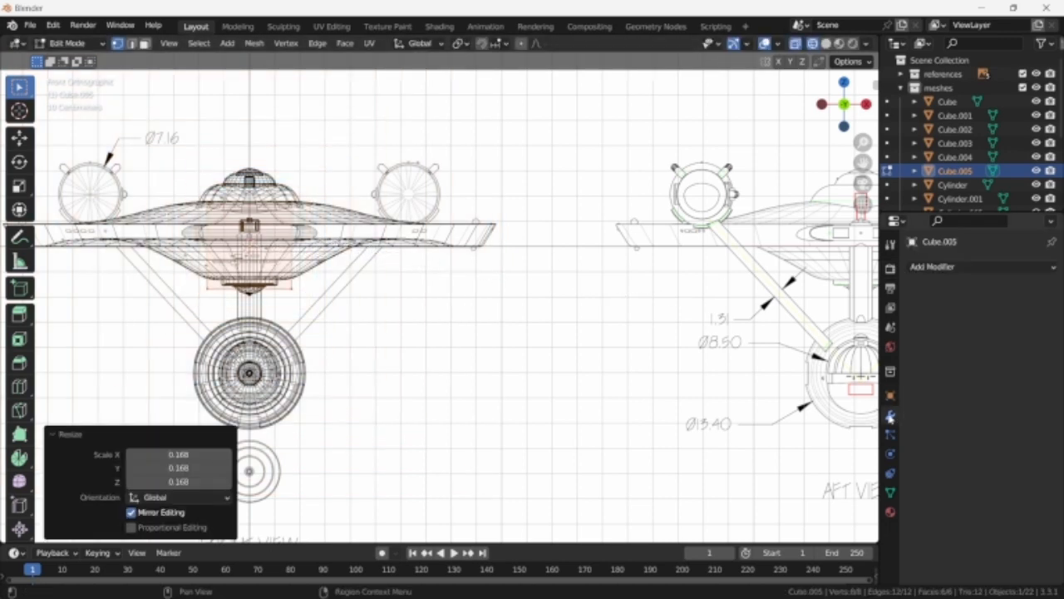
click(962, 271)
click(773, 426)
- Move the cube's mesh about 0.215 m along X and -0.249 m along Z, beside the neck under the saucer
shift+middle_drag(471, 358, 635, 341)
scroll(699, 382, up, 2)
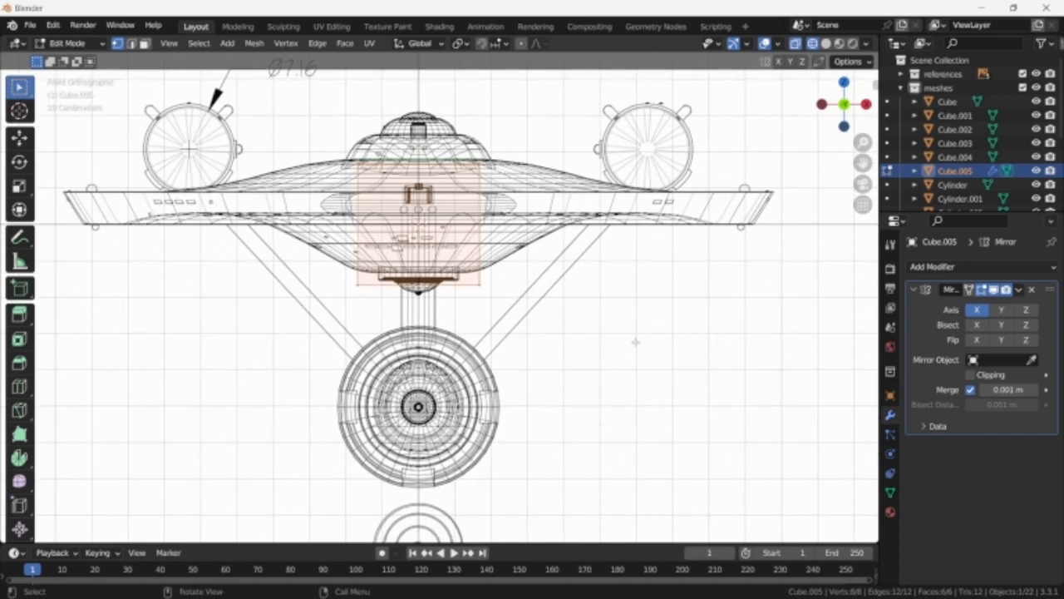
scroll(636, 341, up, 1)
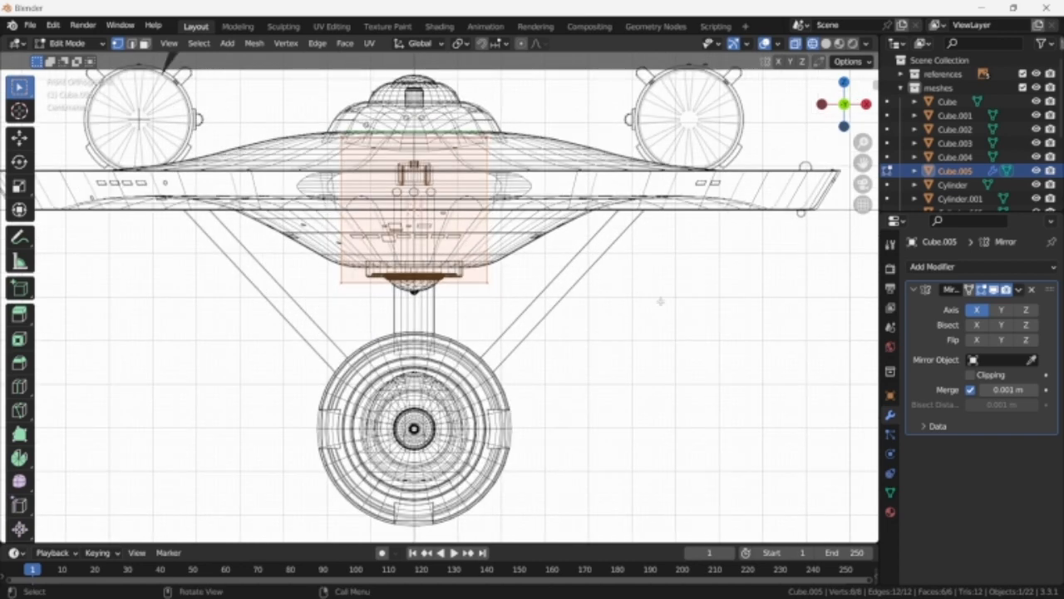
key(g)
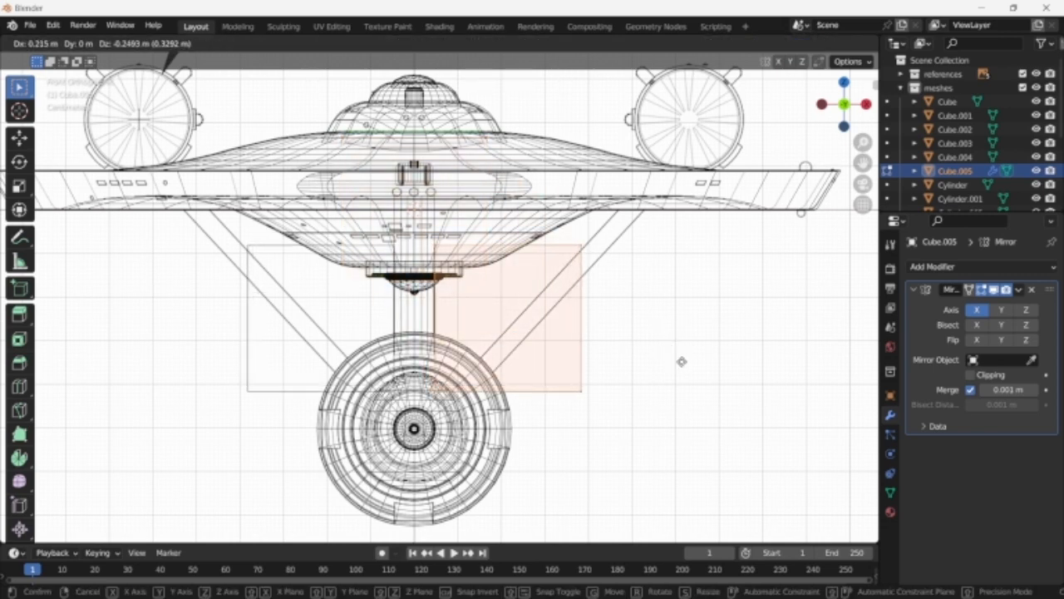
click(638, 363)
- Move the cube's outer lower vertices to the pylon's hull end and its outer upper vertices to the nacelle end
key(g)
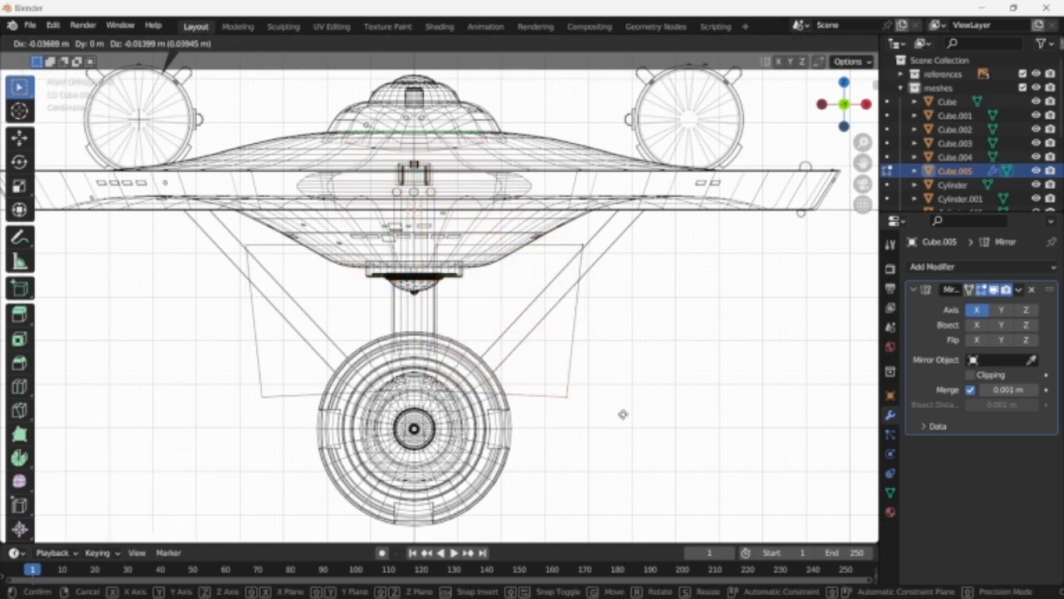
click(560, 382)
key(g)
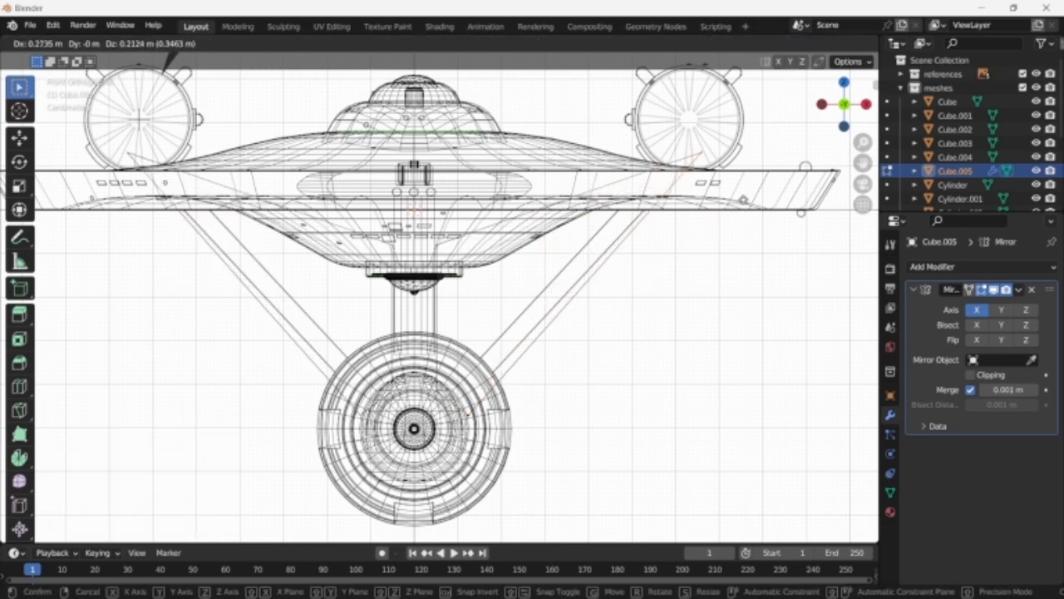
click(759, 189)
- Move the cube's inner upper vertices about 0.539 m along X and 0.228 m along Z into the nacelle outline
drag(402, 171, 494, 245)
drag(361, 150, 508, 229)
key(g)
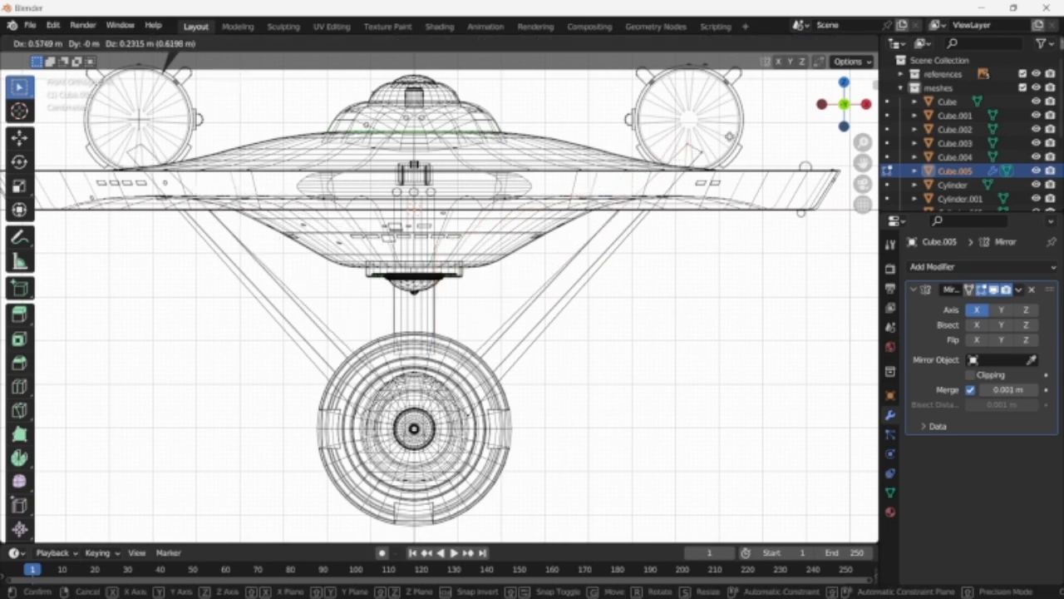
click(719, 138)
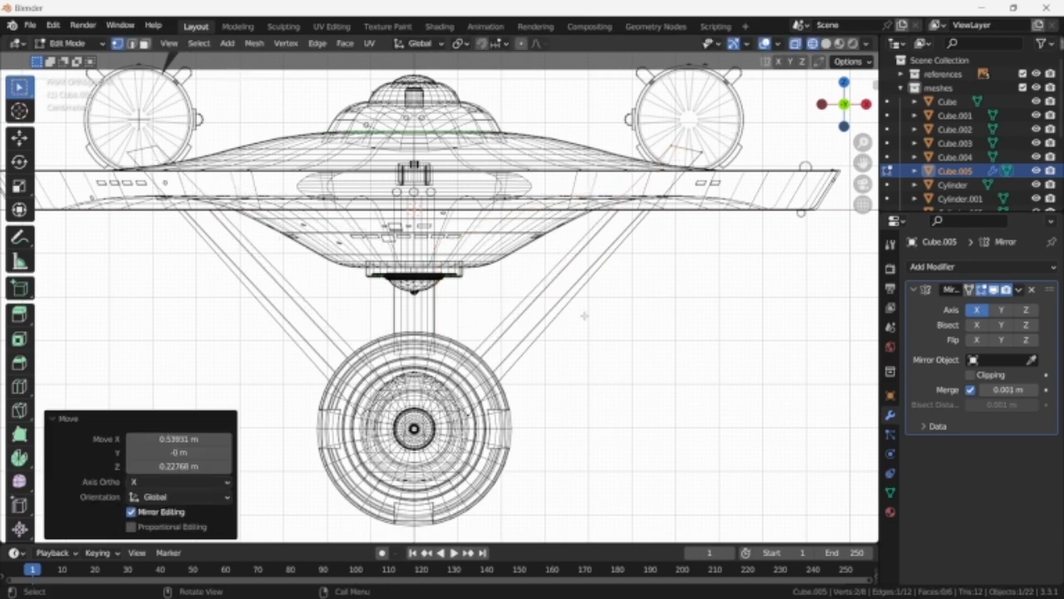
- In the rear view, shift the pylon's inner lower vertices about 0.021 m along X and -0.008 m along Z
key(ctrl+KP_1)
scroll(478, 346, up, 2)
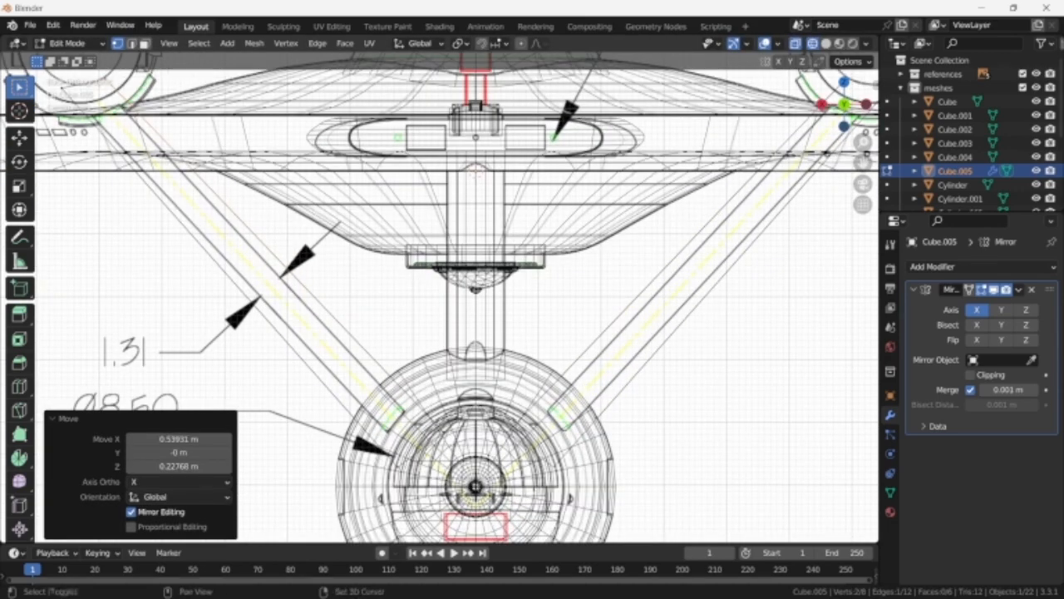
shift+middle_drag(478, 346, 535, 313)
scroll(535, 313, up, 1)
key(b)
drag(489, 394, 549, 438)
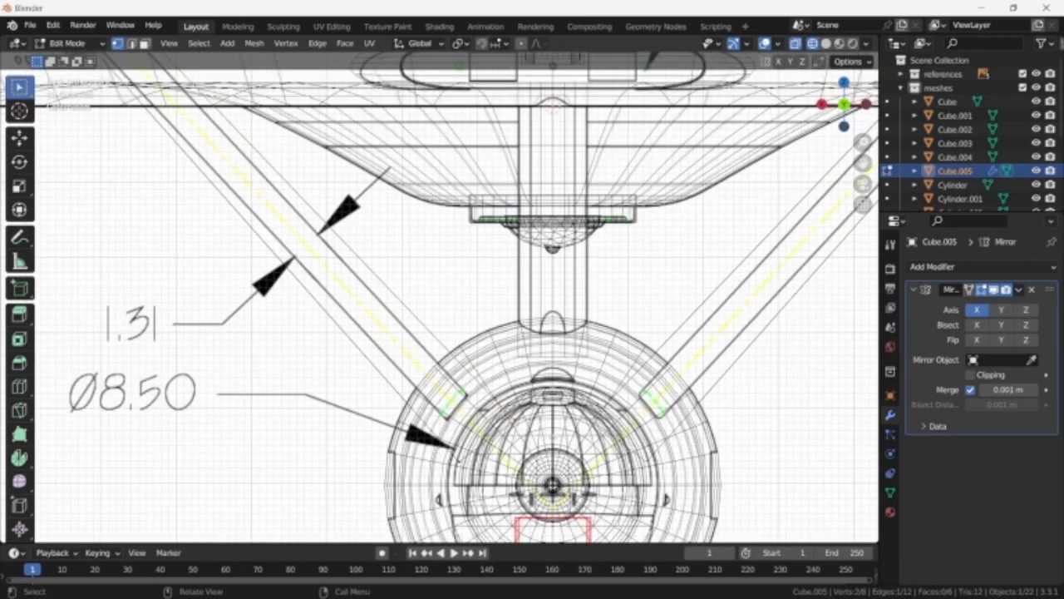
key(g)
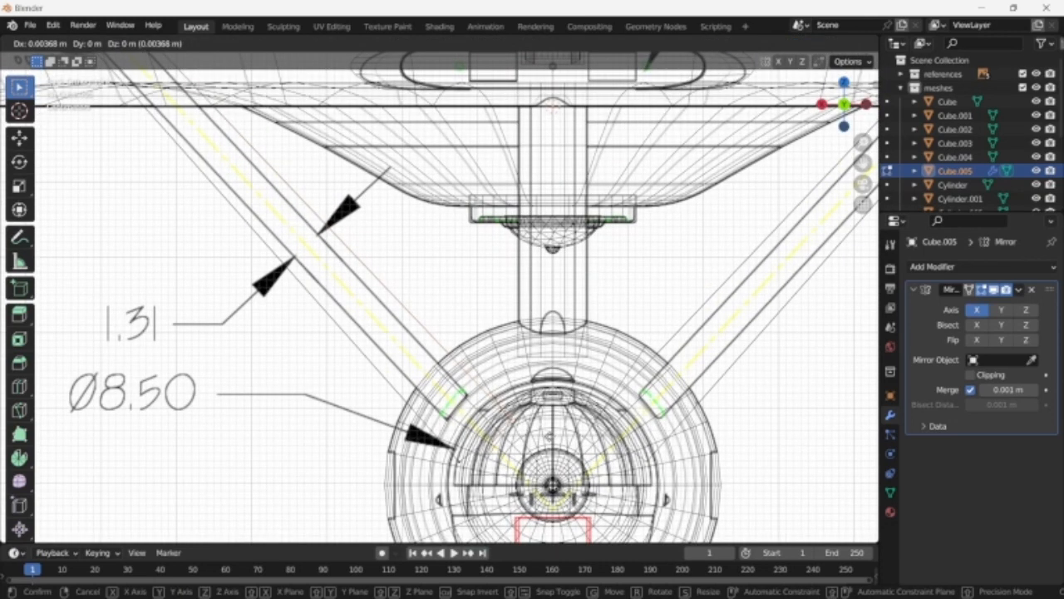
key(Return)
- In the rear view, nudge the pylon's vertex pair at the nacelle end slightly to fit the blueprint outline
scroll(454, 338, down, 2)
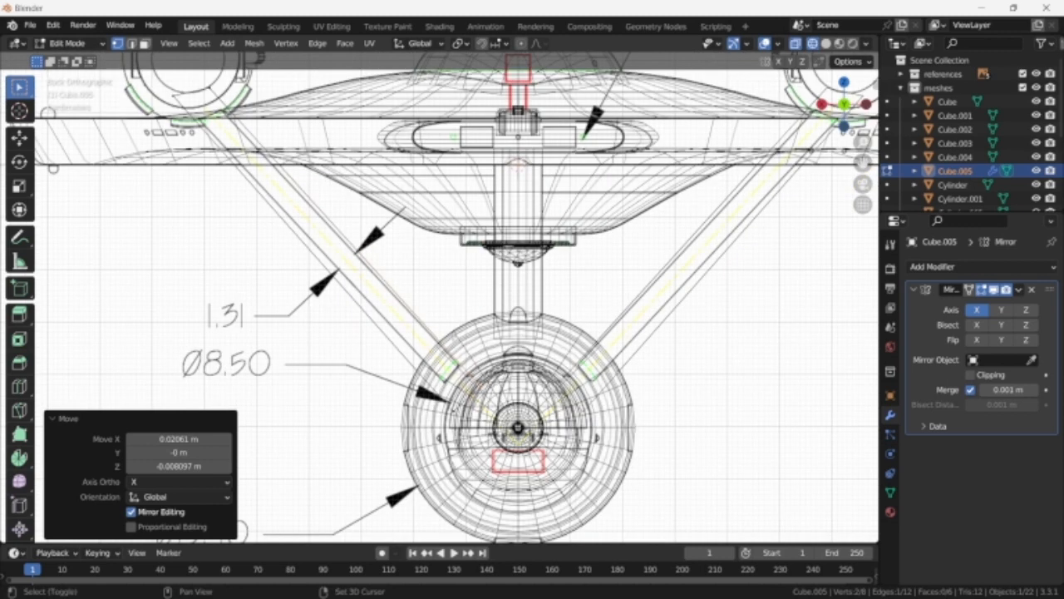
shift+middle_drag(454, 338, 530, 441)
drag(288, 180, 276, 199)
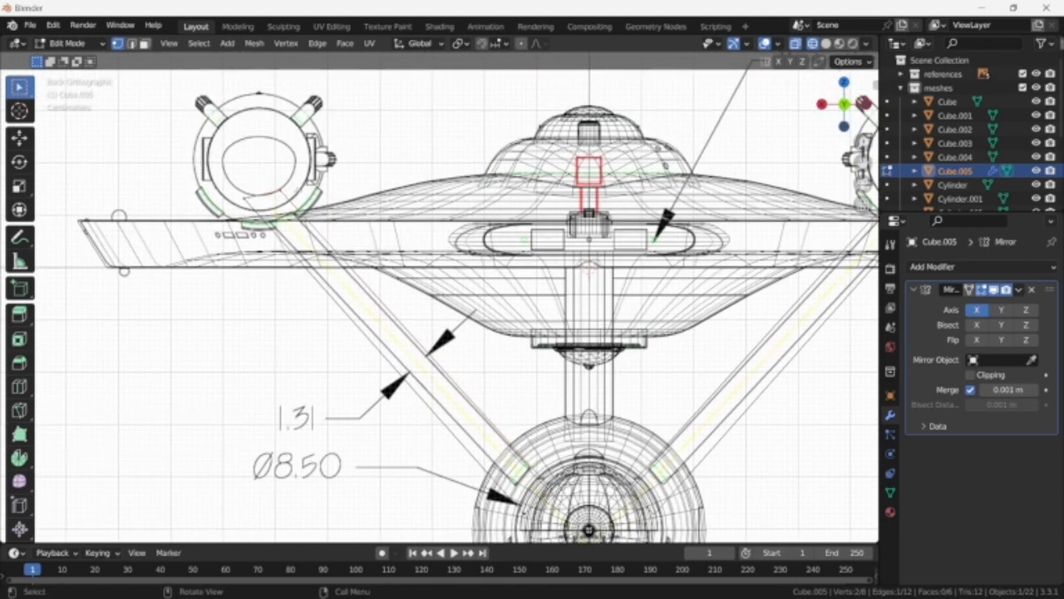
key(g)
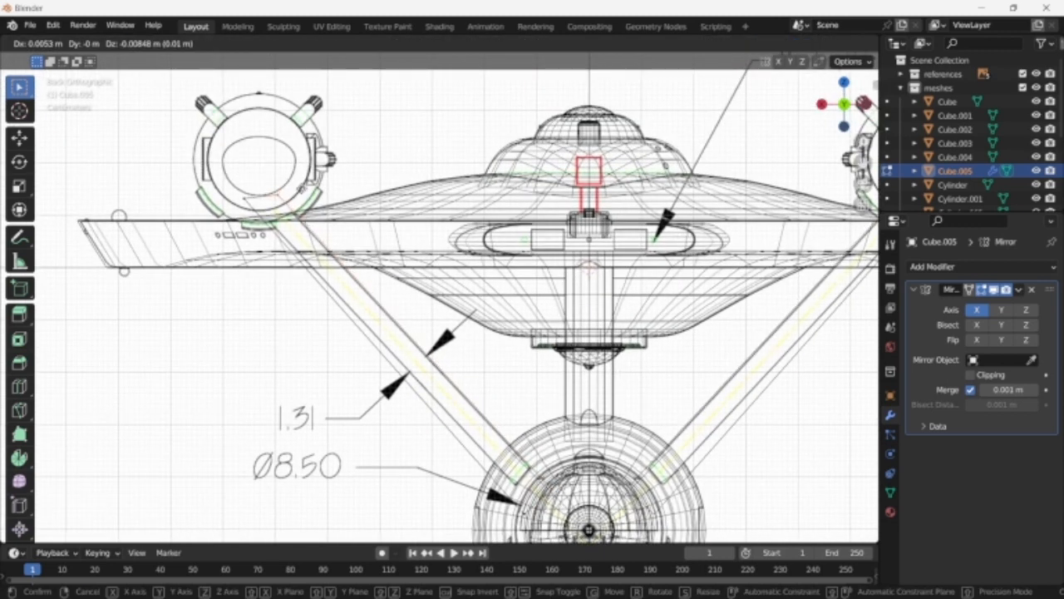
key(Return)
- Fit the pylon's edges to the rear-view outline, finishing with a vertex move of about -0.025 m along X and 0.011 m along Z
key(g)
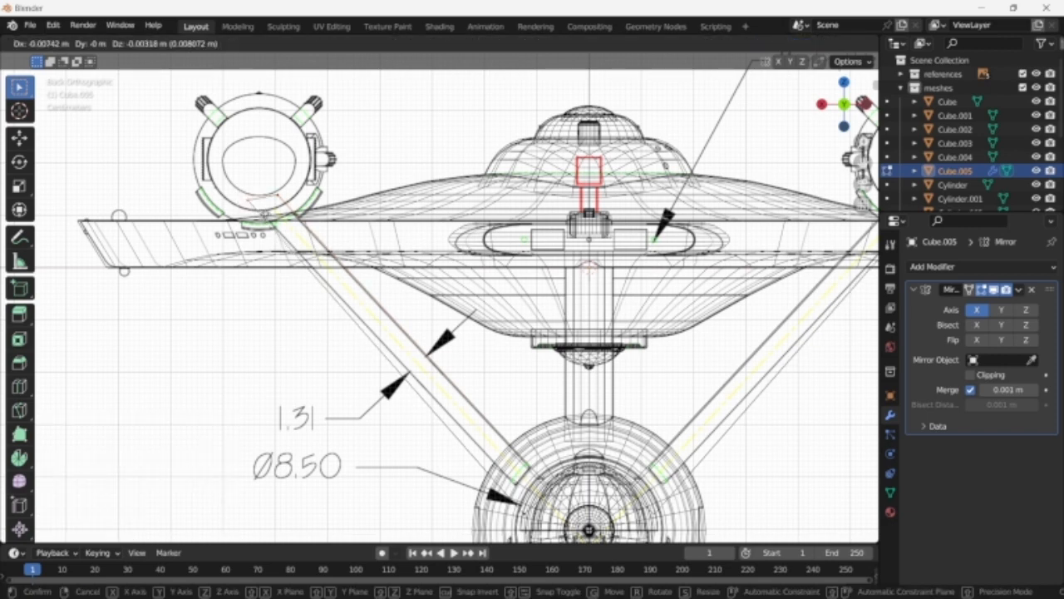
key(Return)
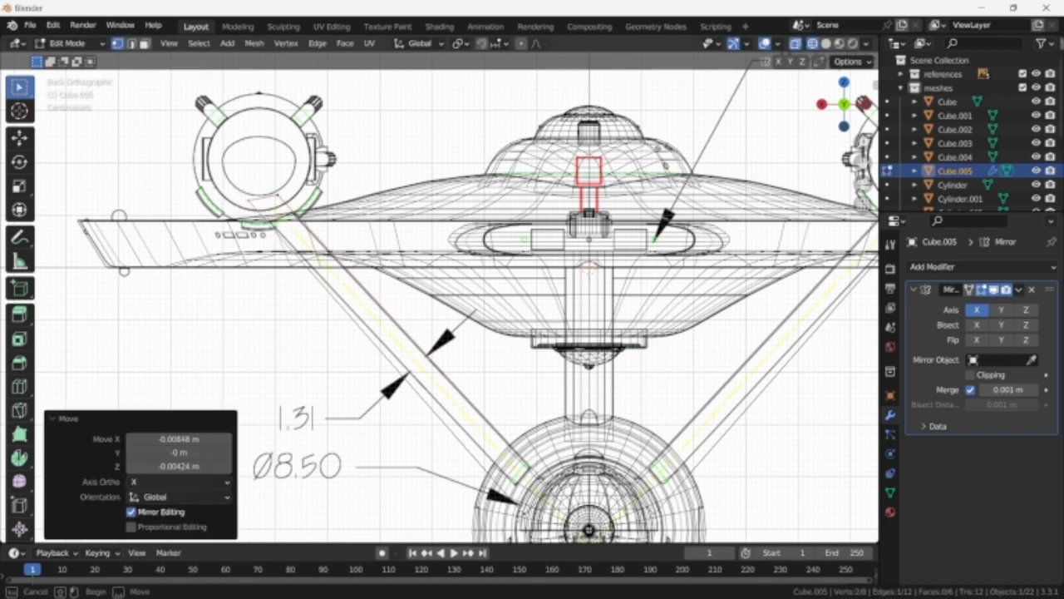
key(g)
key(Return)
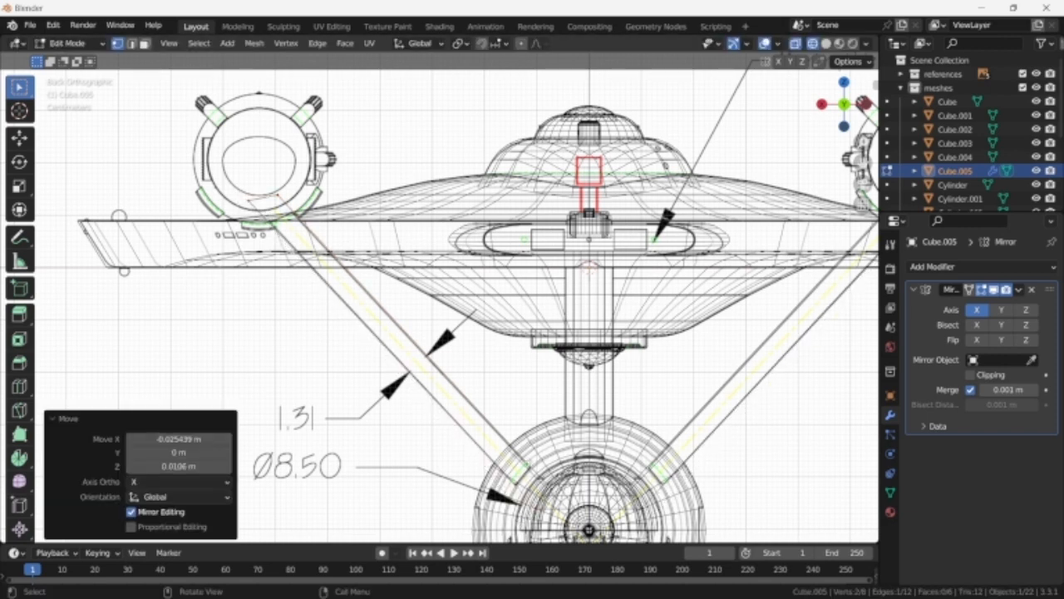
- In the top view, move the whole pylon mesh about 1.638 m along Y to the blueprint's pylon
key(KP_7)
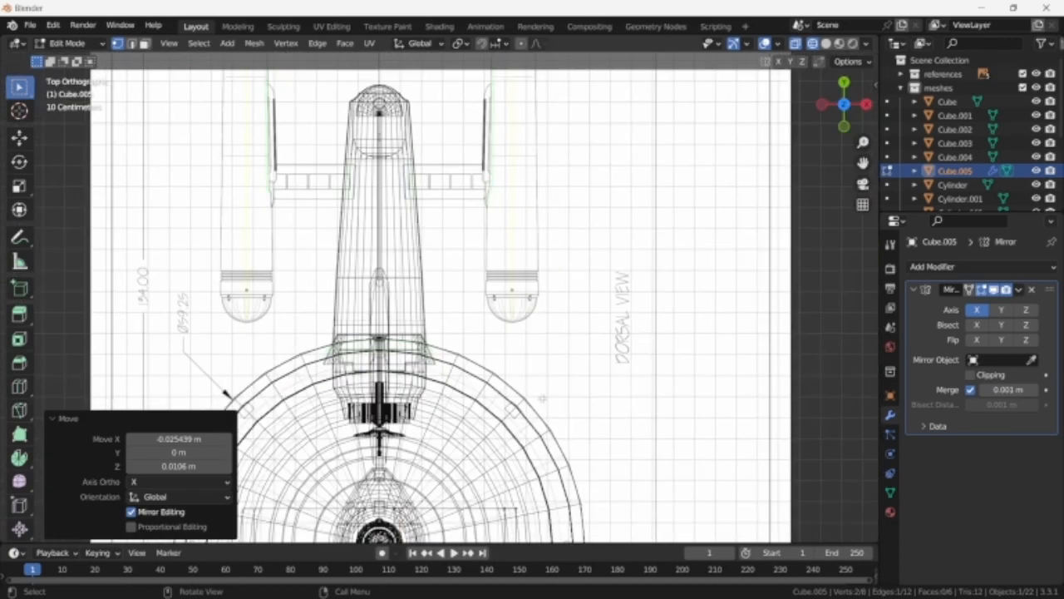
key(a)
key(g)
key(y)
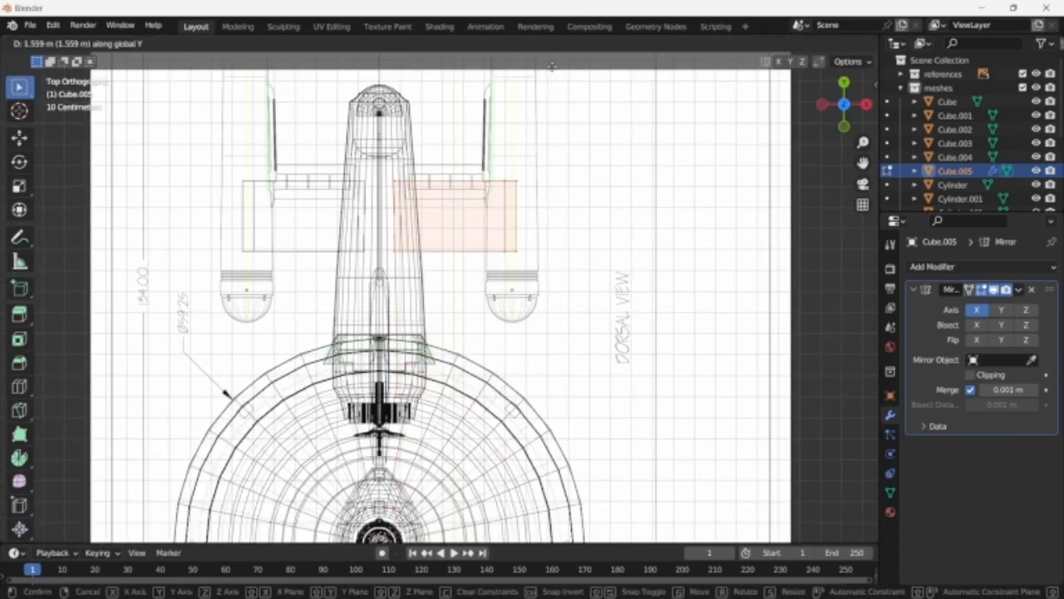
key(Return)
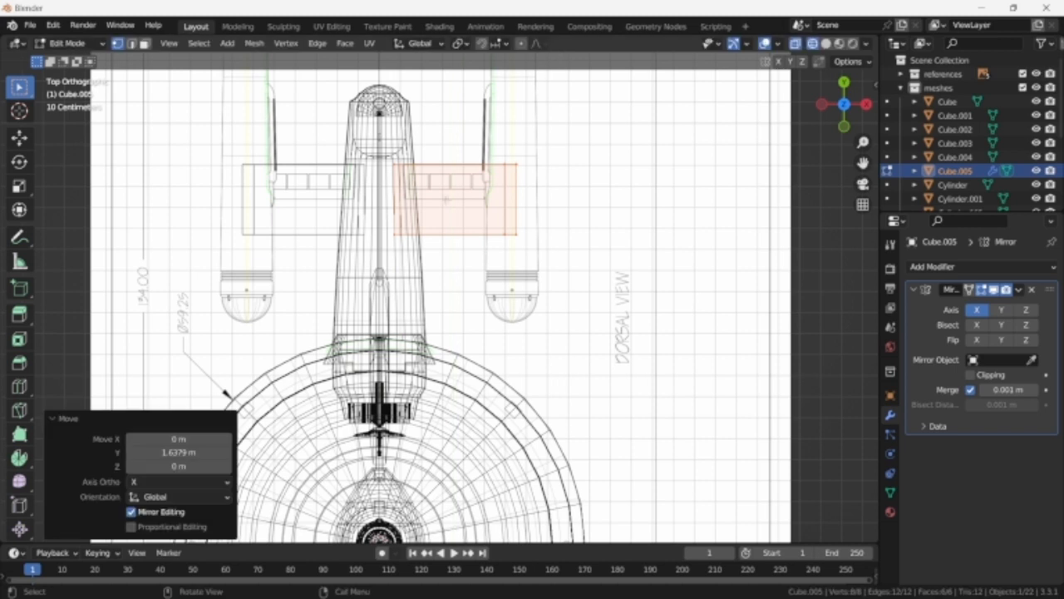
- Narrow the pylon by moving its forward vertices about 0.163 m along Y, and leave mesh editing
drag(387, 227, 540, 275)
key(g)
key(y)
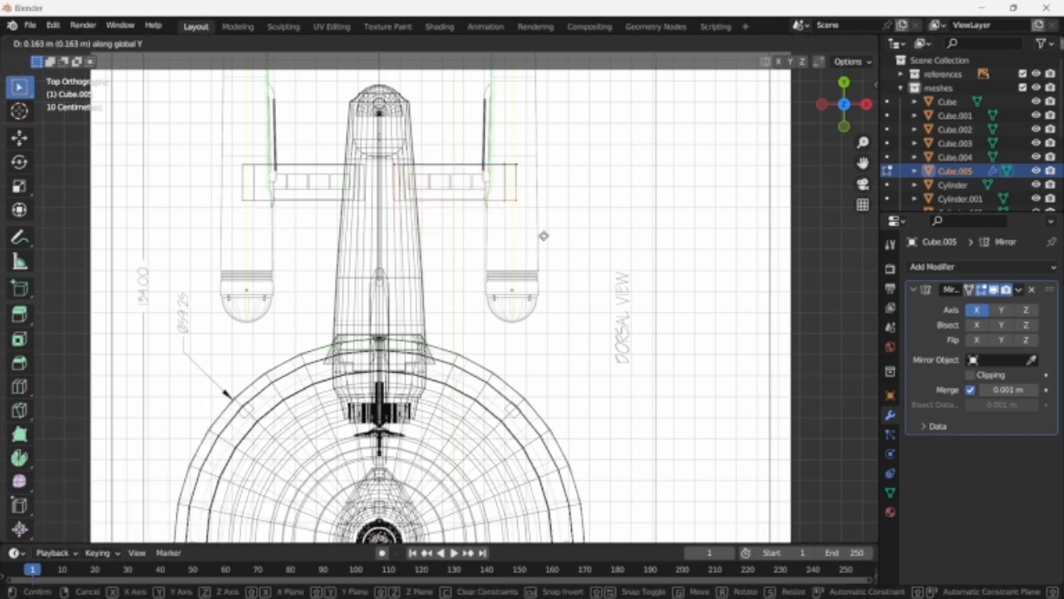
key(Return)
key(Tab)
- In the front view, add a cylinder with 32 vertices, 1 m radius and 2 m depth for the nacelles
scroll(516, 283, down, 6)
key(KP_1)
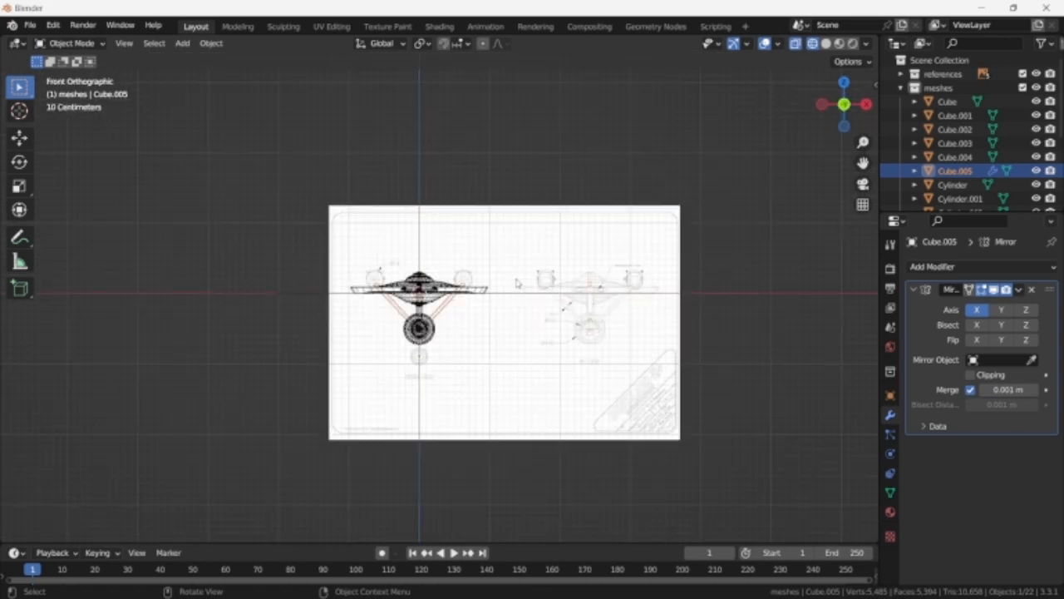
scroll(515, 284, up, 5)
key(shift+a)
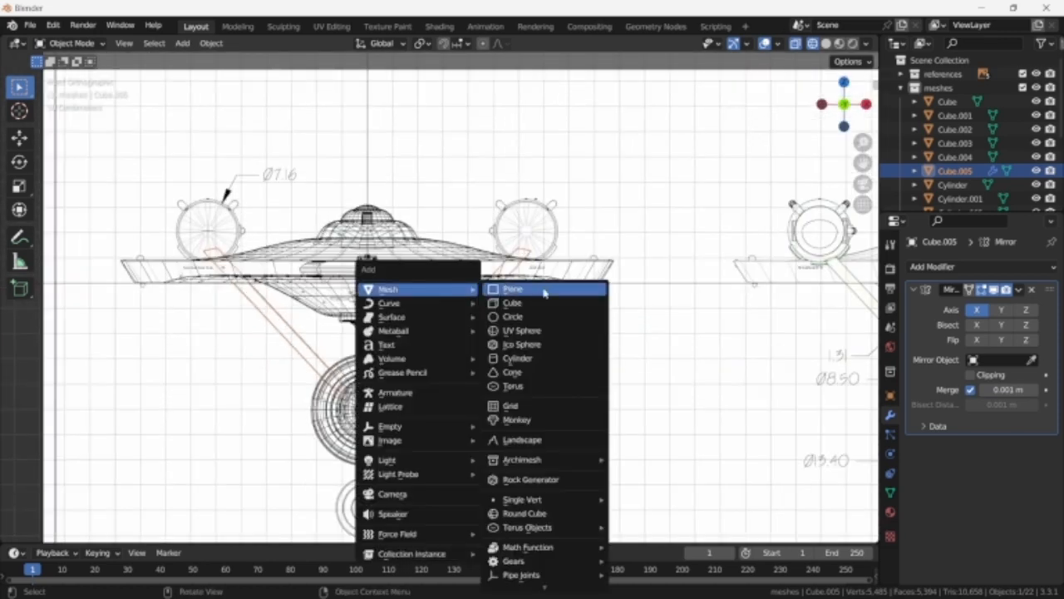
click(552, 359)
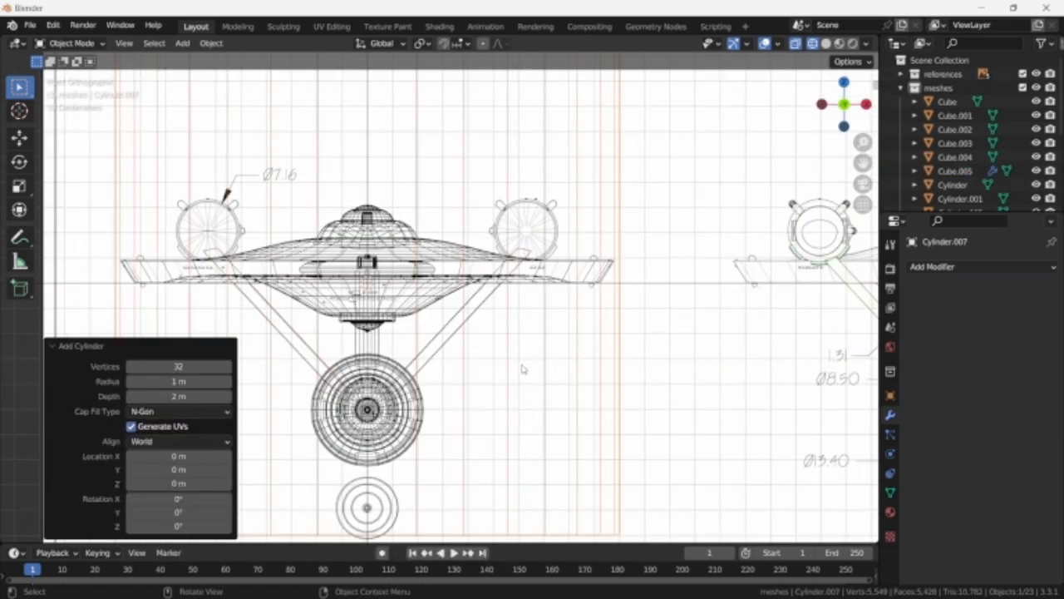
- Rotate the cylinder's mesh 90° about X and give the object a Mirror modifier across X
key(Tab)
key(r)
key(x)
key(9)
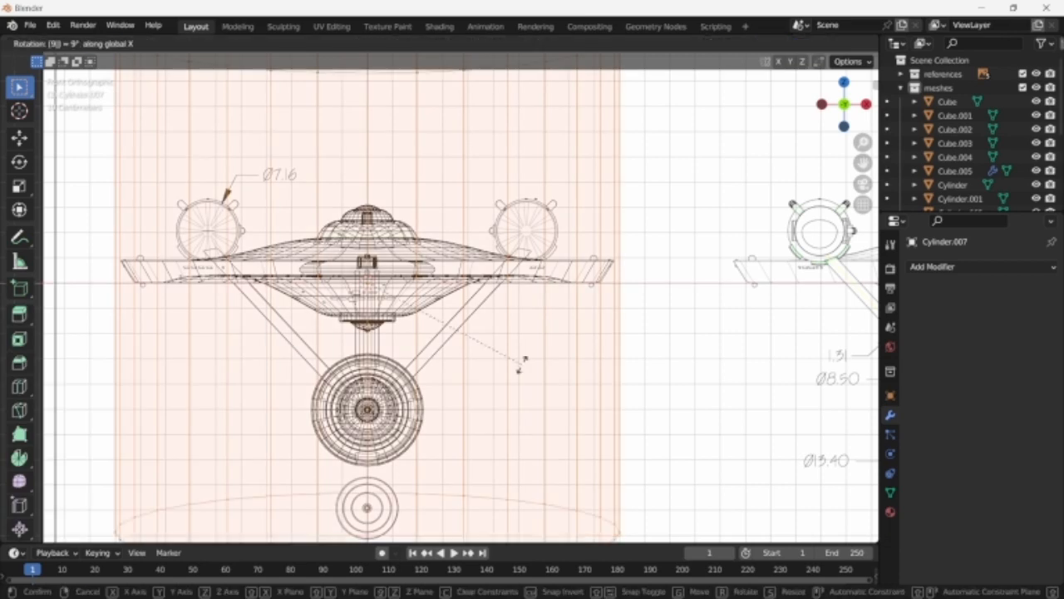
key(0)
key(Return)
click(1002, 267)
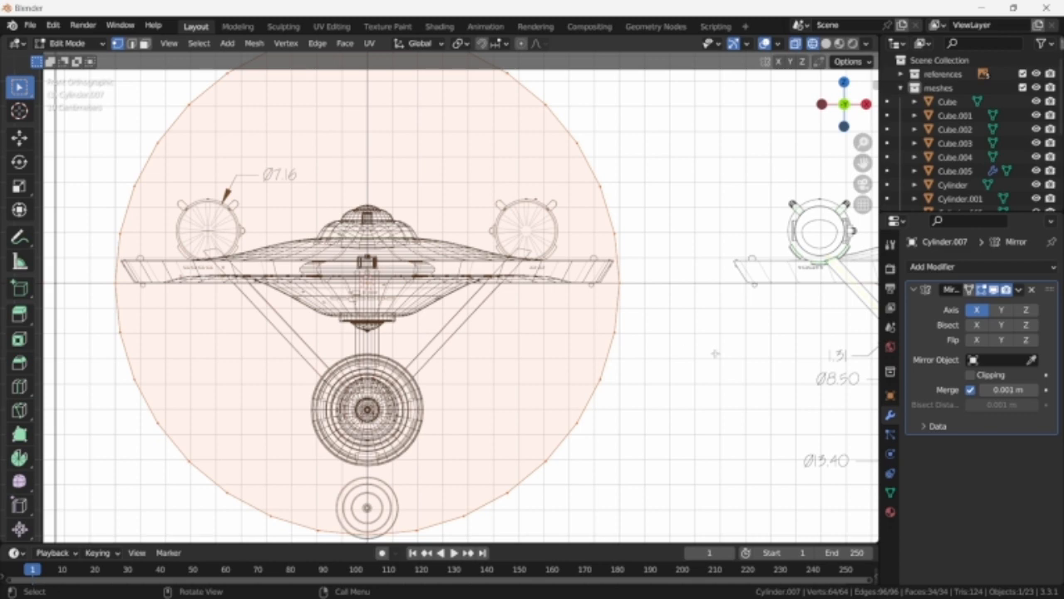
- Scale the cylinder's mesh to 0.195 and move it about 0.626 m along X and 0.204 m along Z onto the nacelle
key(s)
click(434, 309)
key(g)
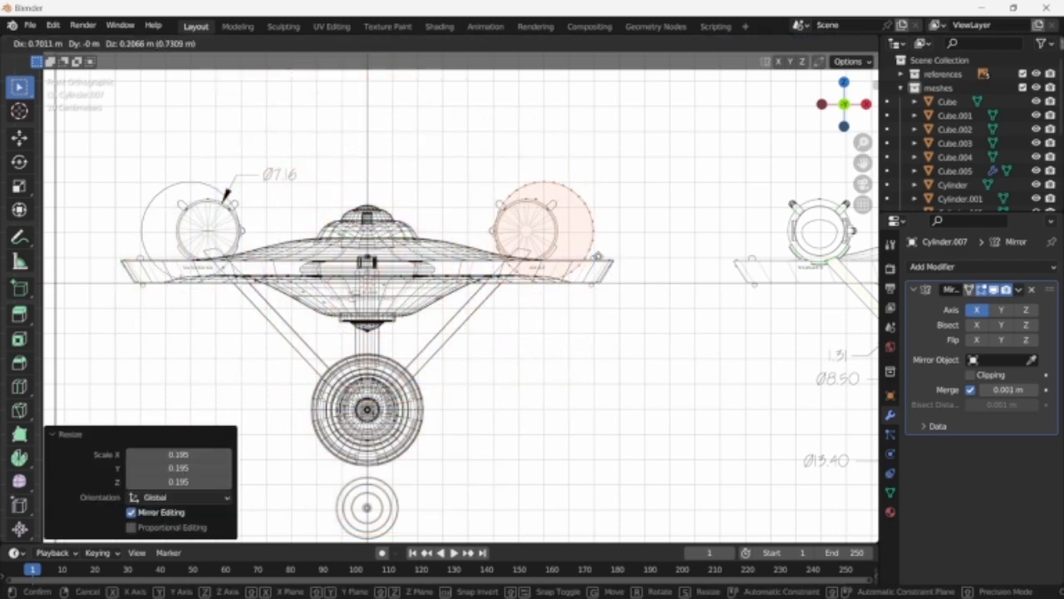
click(580, 257)
- Scale the cylinder's mesh by 0.648 to match the nacelle's circular outline
scroll(601, 247, up, 3)
shift+middle_drag(604, 245, 601, 349)
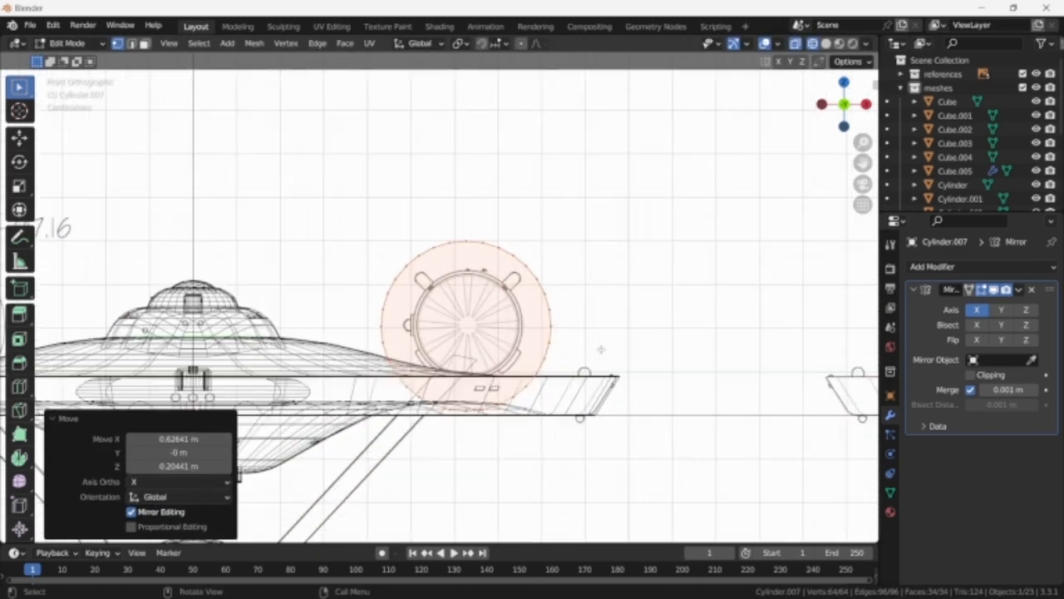
scroll(601, 349, up, 1)
key(s)
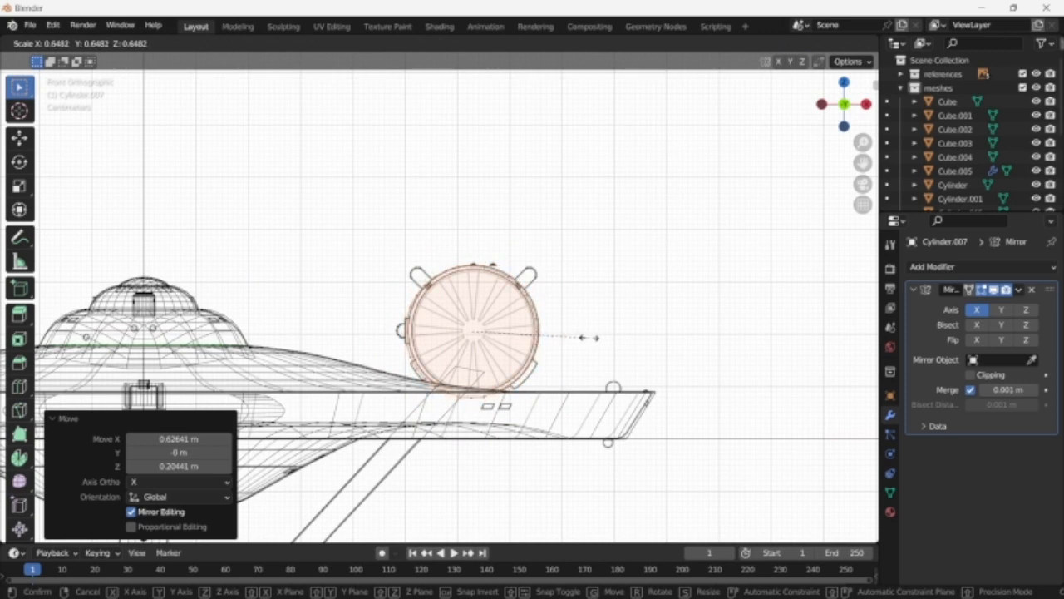
click(591, 337)
- Center the cylinder on the nacelle outline by moving it about 0.004 m along X and 0.003 m along Z
scroll(588, 345, up, 2)
key(g)
key(x)
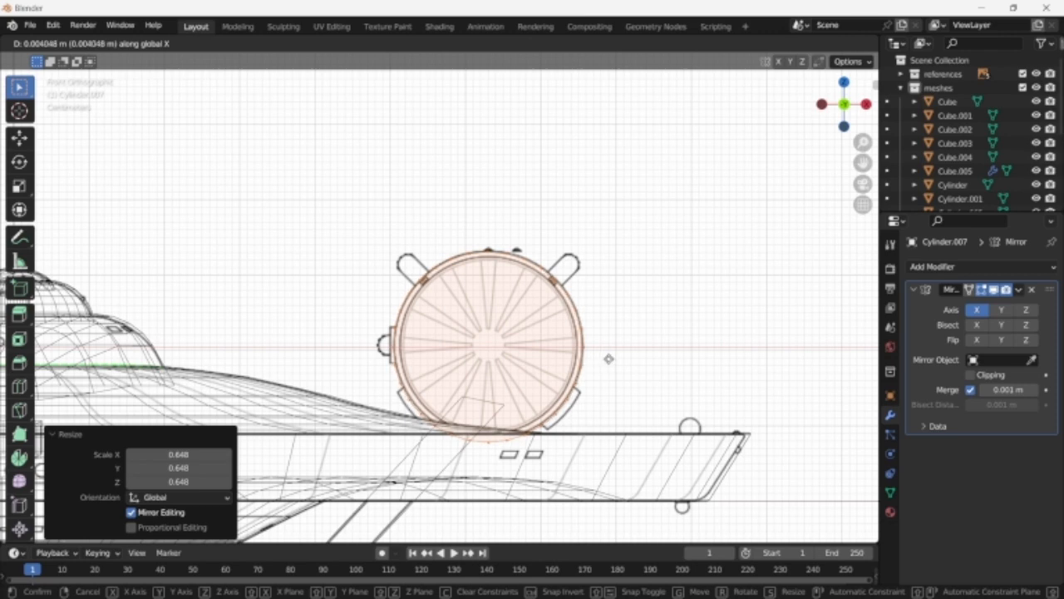
click(608, 358)
key(g)
key(z)
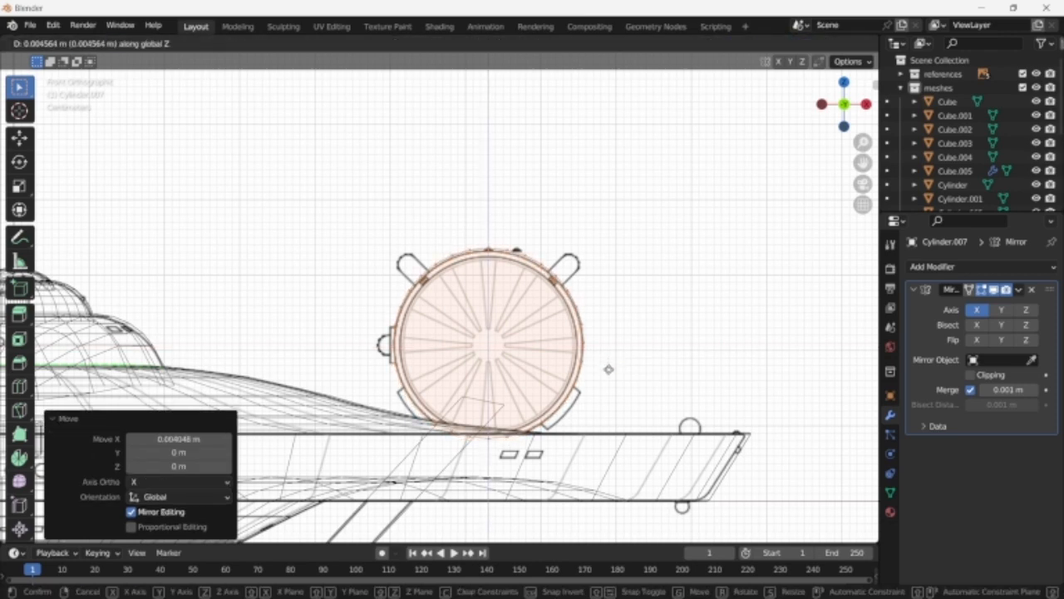
click(608, 376)
- In the right side view, move the cylinder about 1.311 m along Y to the front of the nacelle body
key(KP_3)
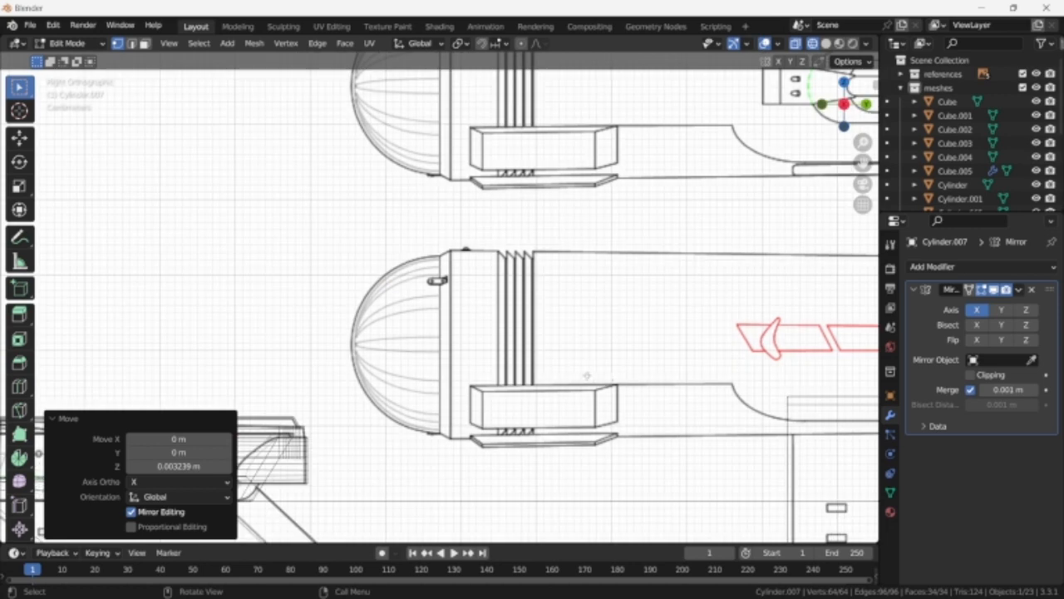
scroll(587, 373, down, 2)
key(g)
key(y)
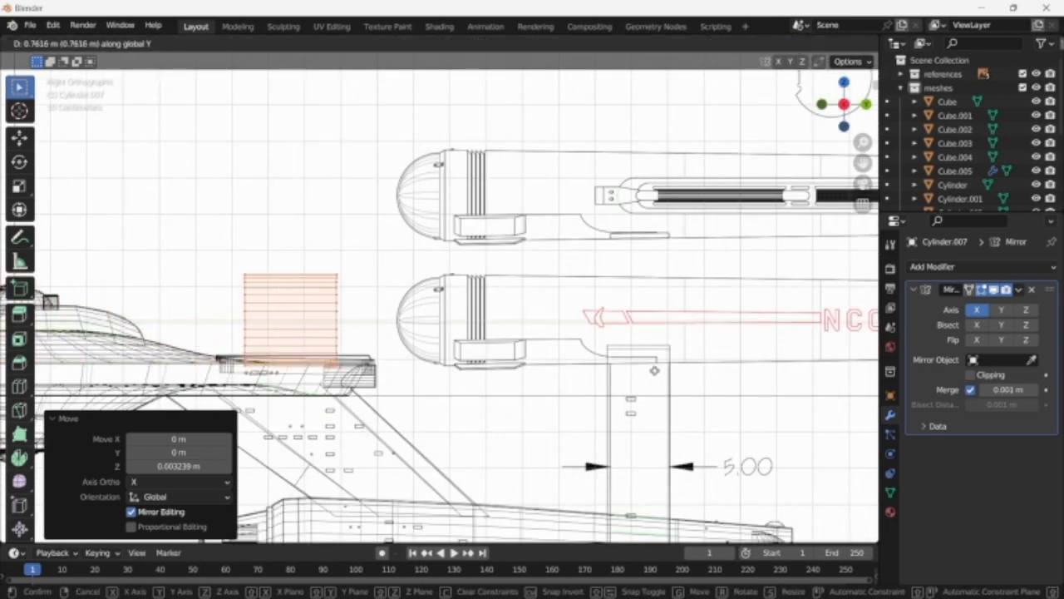
click(824, 364)
- Extrude the cylinder's front face about 0.013 m and scale it to 0.944 to form the tapered rim behind the dome
scroll(734, 360, up, 4)
scroll(730, 358, up, 3)
drag(505, 201, 407, 474)
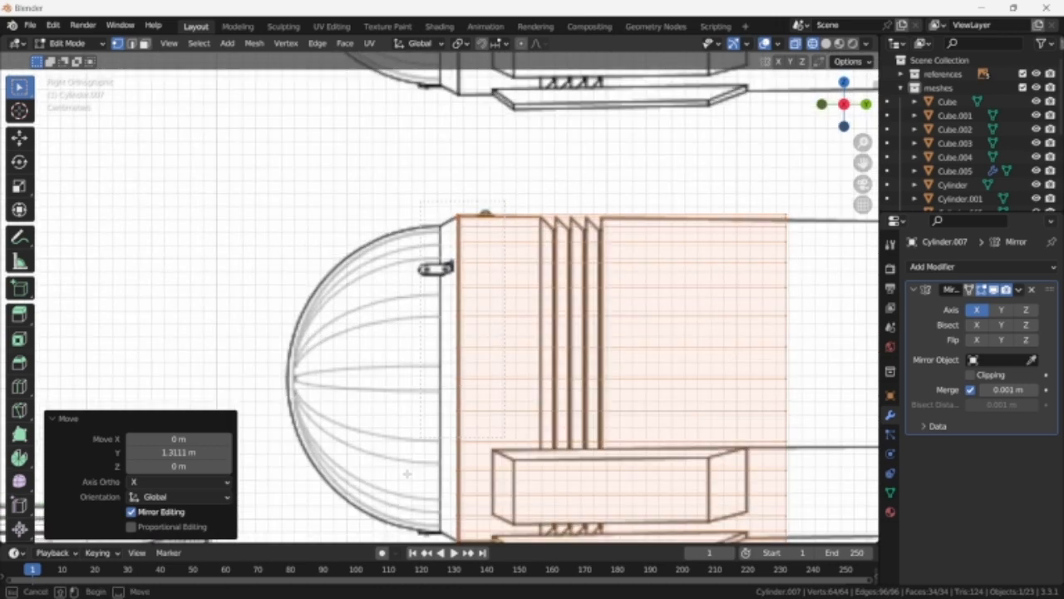
drag(383, 555, 383, 556)
scroll(461, 496, down, 2)
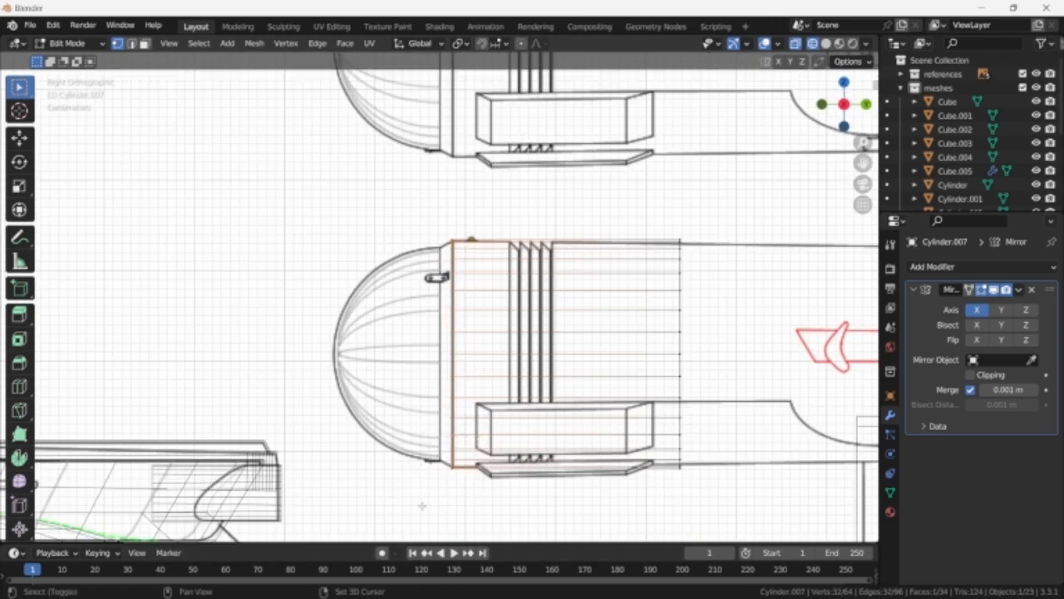
scroll(421, 505, up, 3)
scroll(520, 481, down, 1)
key(e)
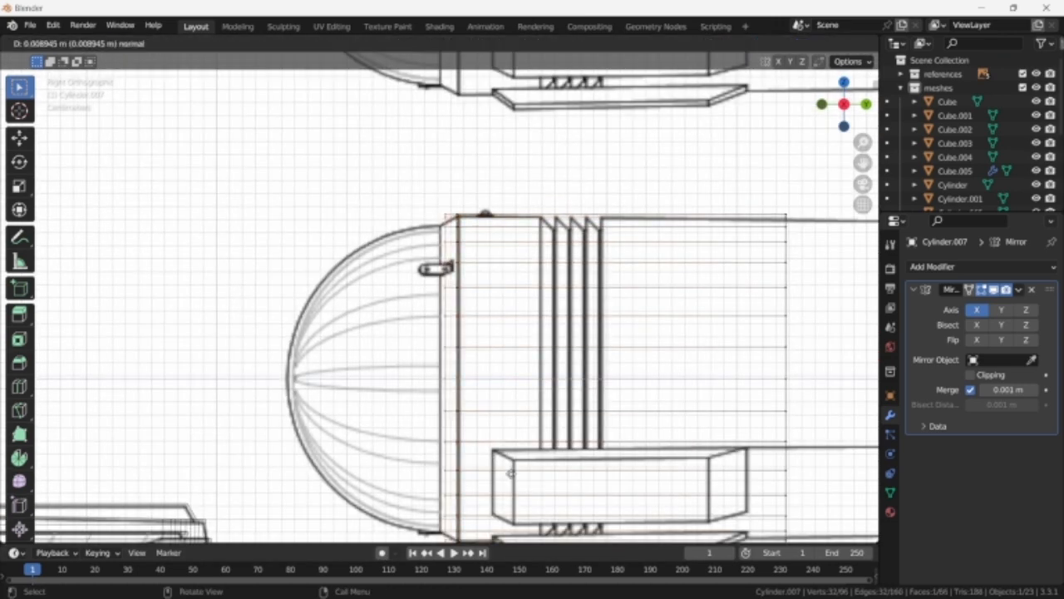
click(522, 475)
key(s)
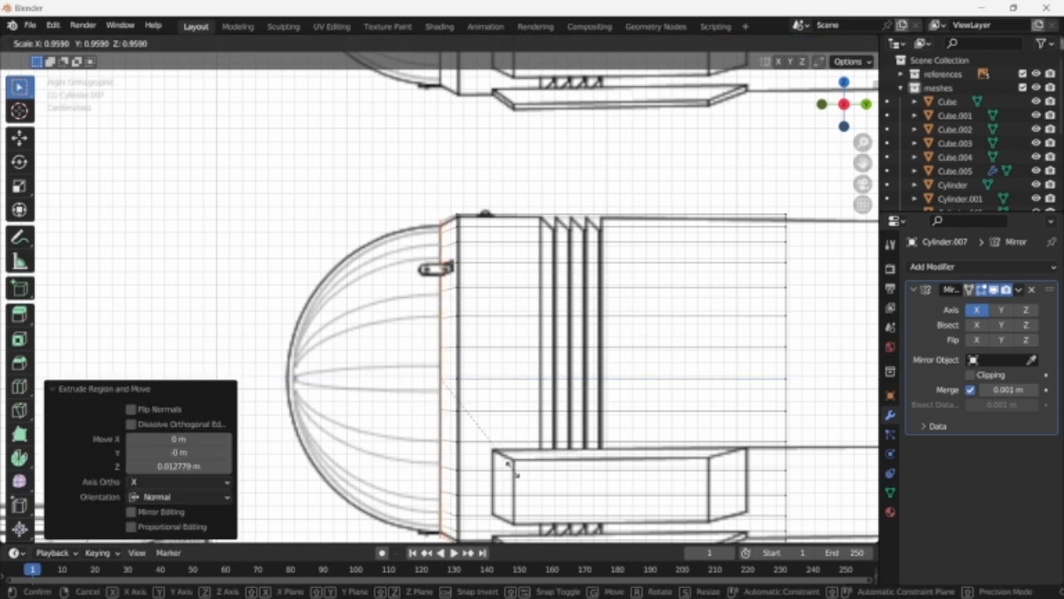
click(511, 469)
- Move the cylinder's rear face about -0.19 m along Y to the start of the grooved bands
scroll(641, 416, down, 2)
shift+middle_drag(638, 312, 606, 311)
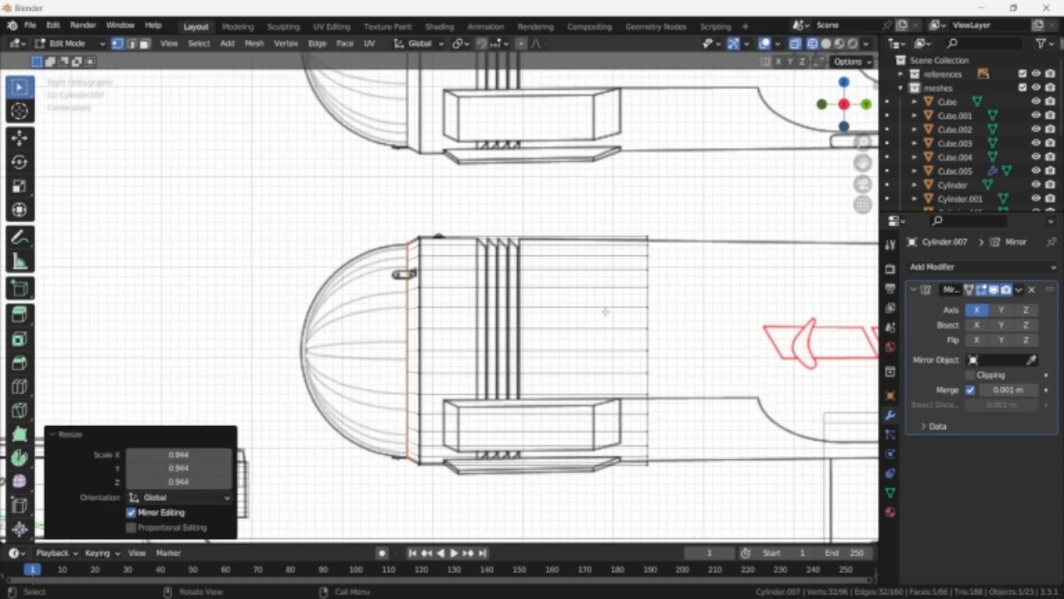
drag(632, 222, 694, 484)
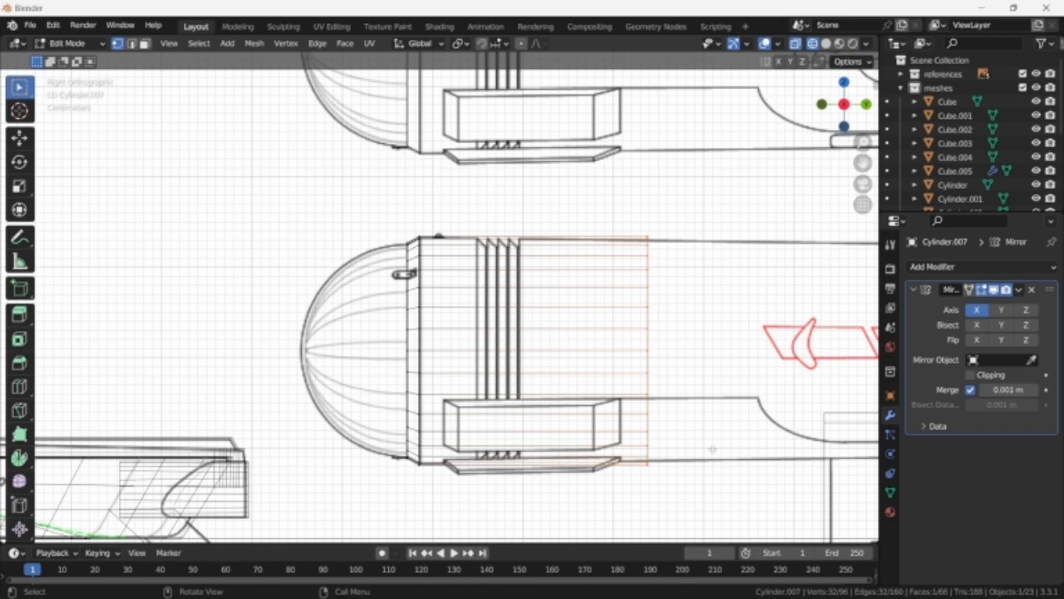
key(g)
key(y)
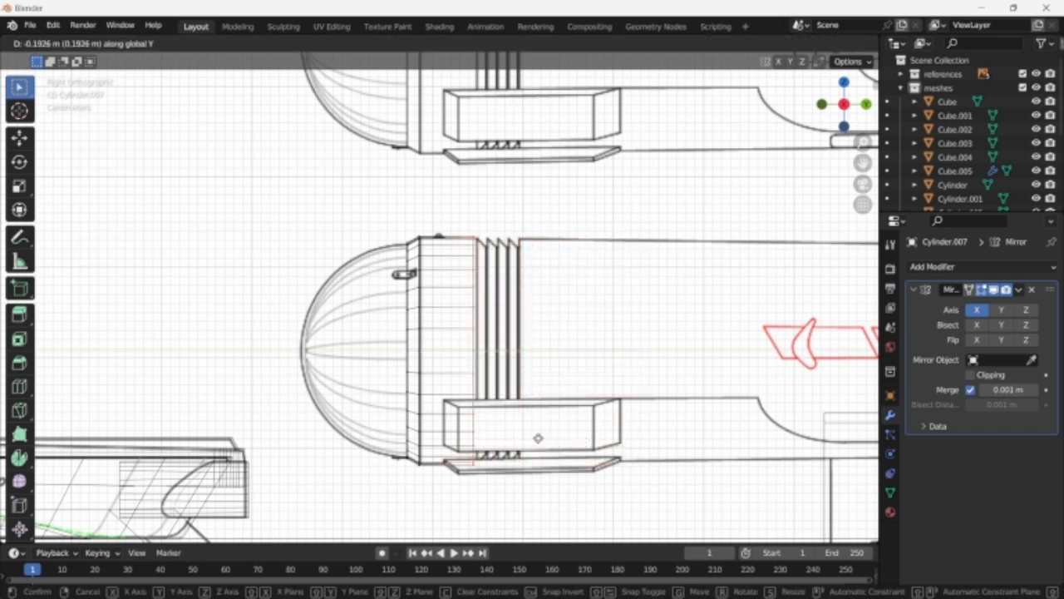
click(541, 437)
- Extrude the rear face about 0.047 m across the grooved bands, and extrude it again about 1.511 m along the nacelle
key(e)
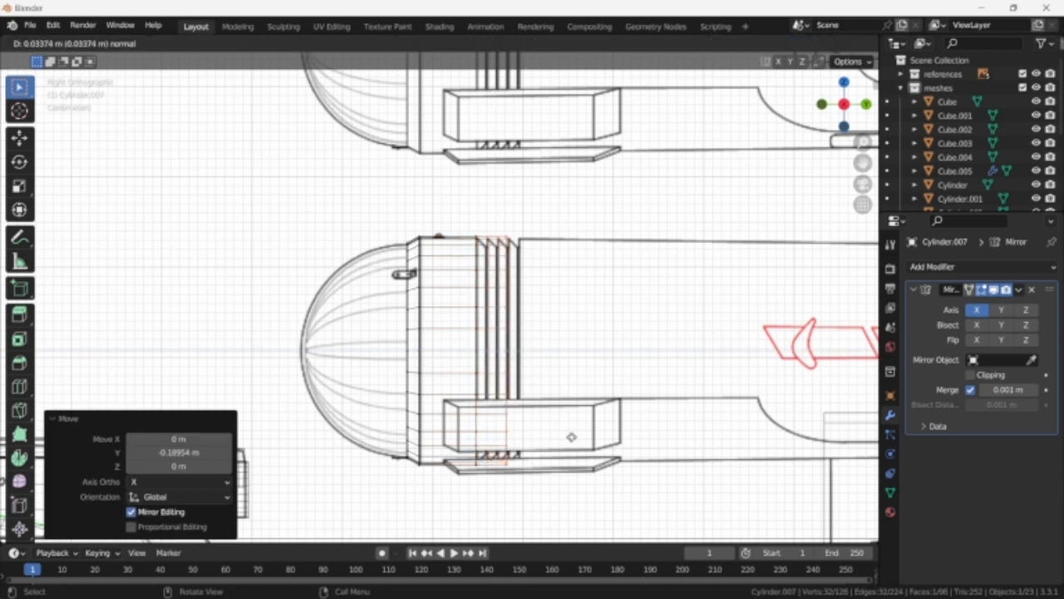
click(586, 442)
scroll(480, 431, down, 3)
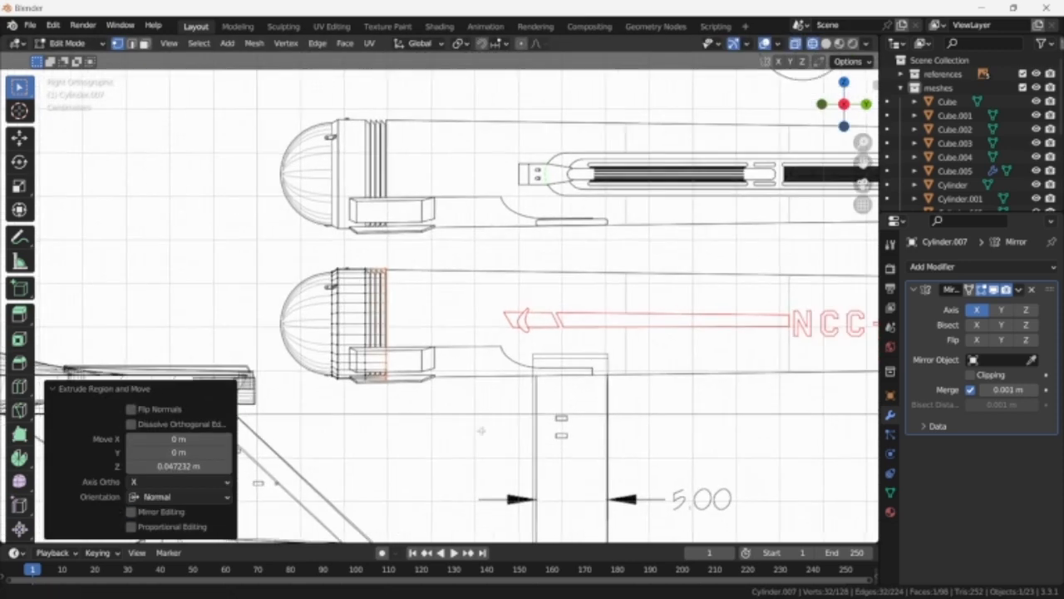
scroll(480, 431, down, 2)
key(e)
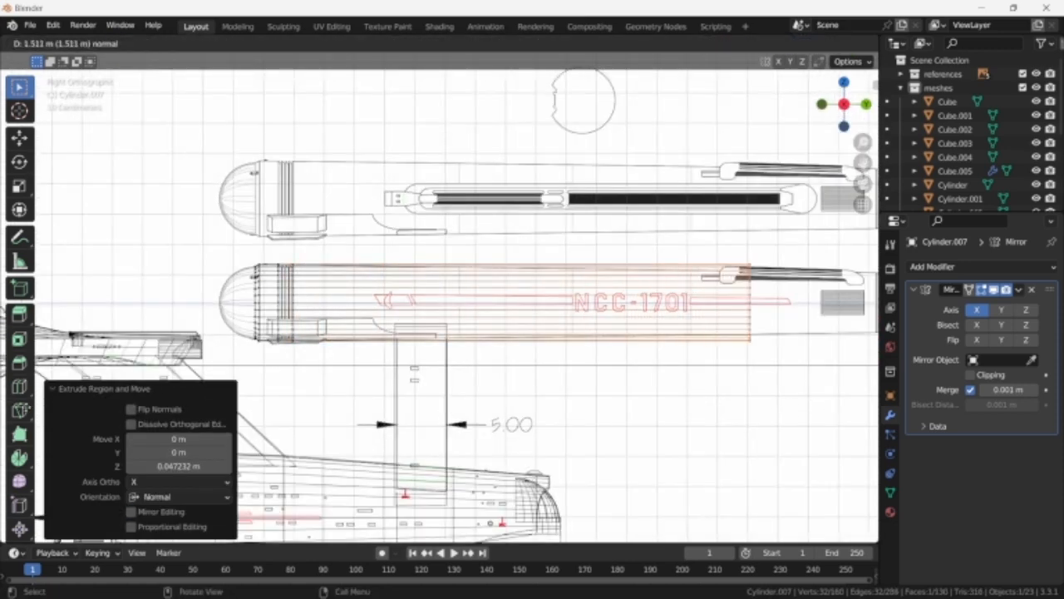
click(73, 408)
- Move the nacelle's rear face about 0.454 m along Y to the aft edge of the blueprint's nacelle body
shift+middle_drag(484, 421, 157, 408)
scroll(421, 397, up, 2)
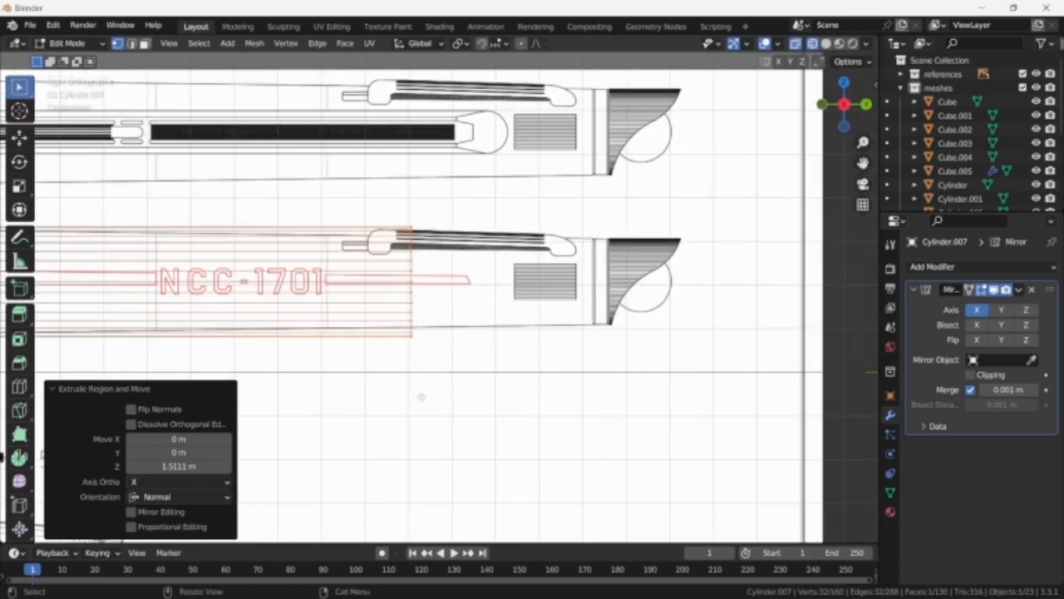
key(g)
key(y)
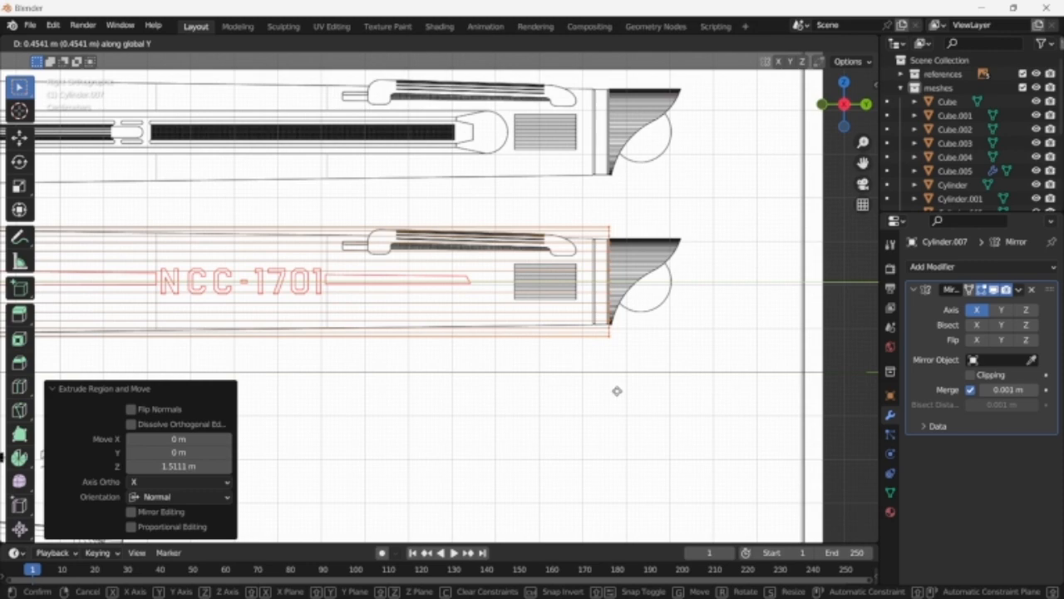
click(617, 391)
scroll(541, 416, up, 5)
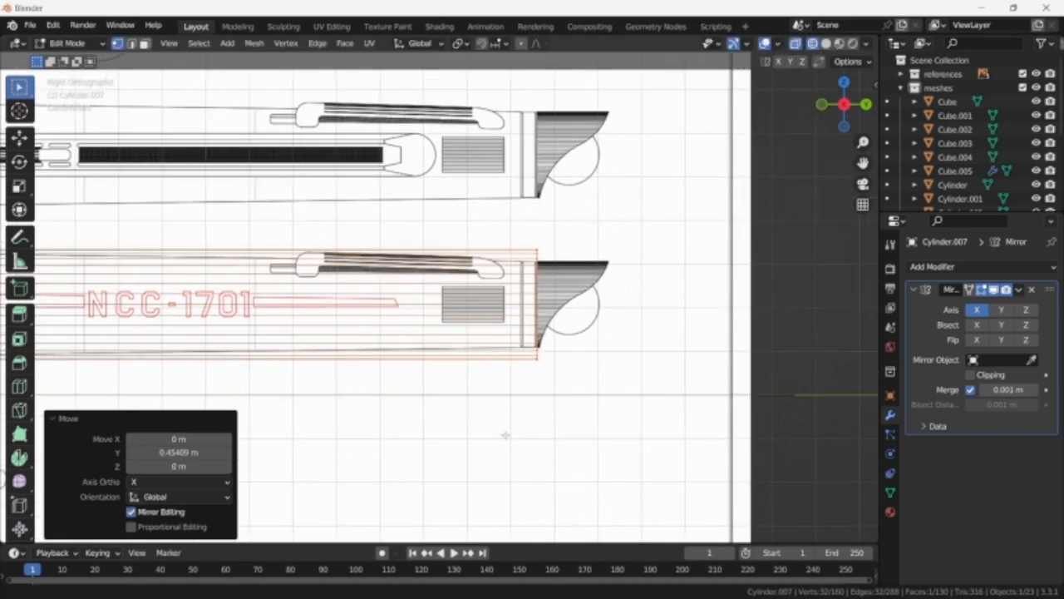
- Scale the nacelle's rear face to 0.785 to match the blueprint's narrower aft end
key(s)
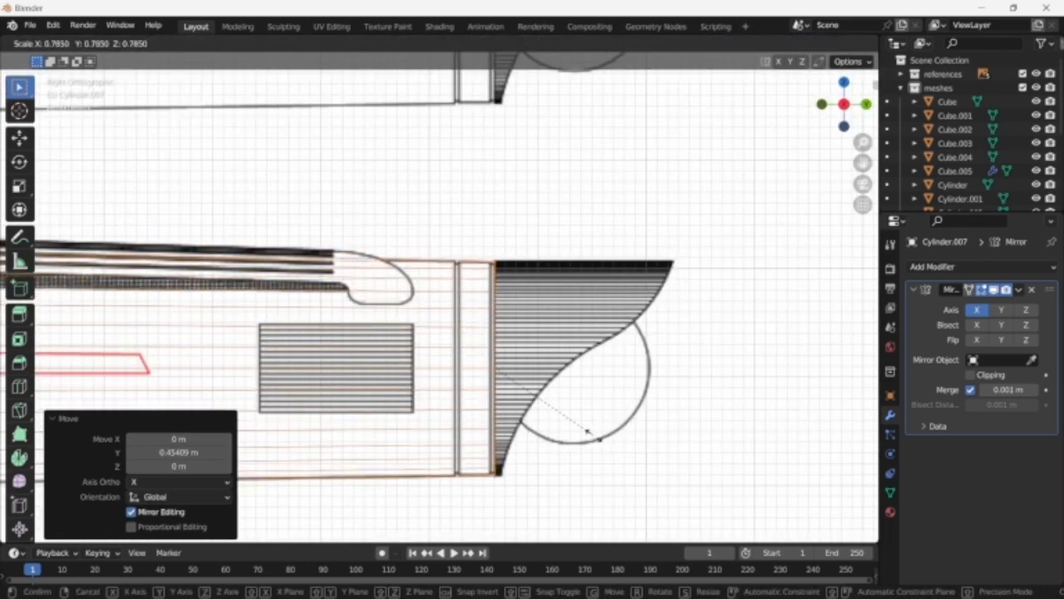
click(587, 432)
- Add three edge loops near the nacelle's aft end at slide factors -0.961, 0.703 and -0.677, outlining the blueprint's two narrow bands
key(g)
key(g)
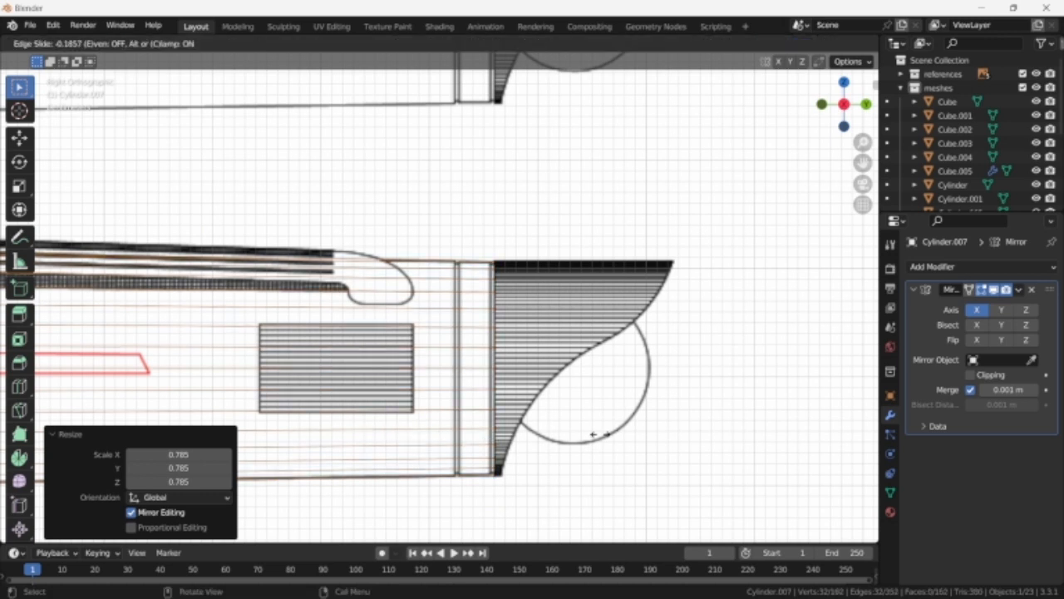
click(537, 412)
key(ctrl+r)
click(461, 401)
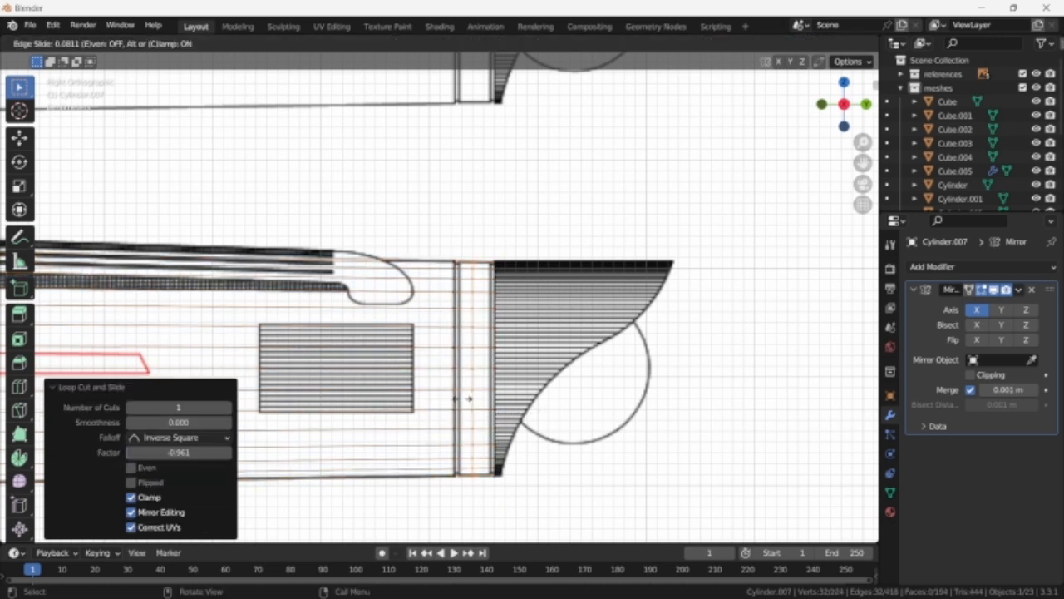
click(444, 399)
key(ctrl+r)
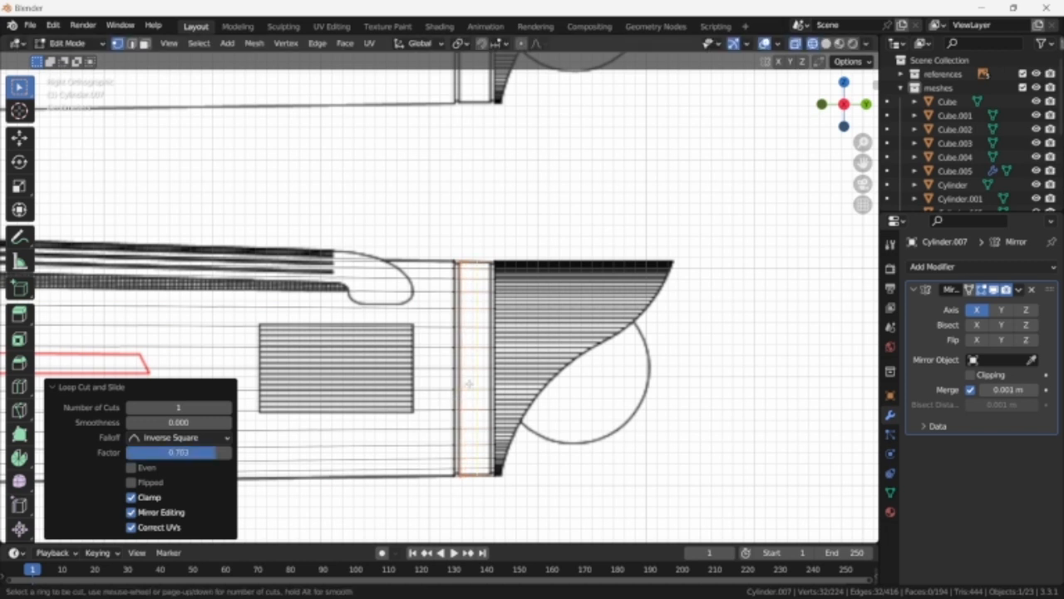
click(469, 383)
click(481, 385)
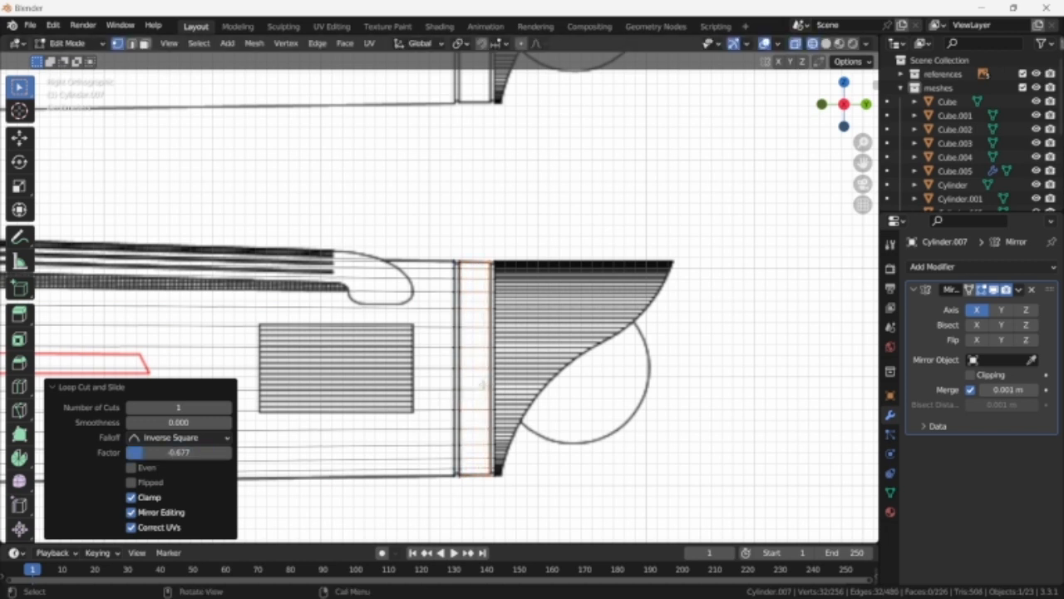
- Extrude the two narrow face rings at the nacelle's aft end slightly inward along their normals to form grooves
key(alt+a)
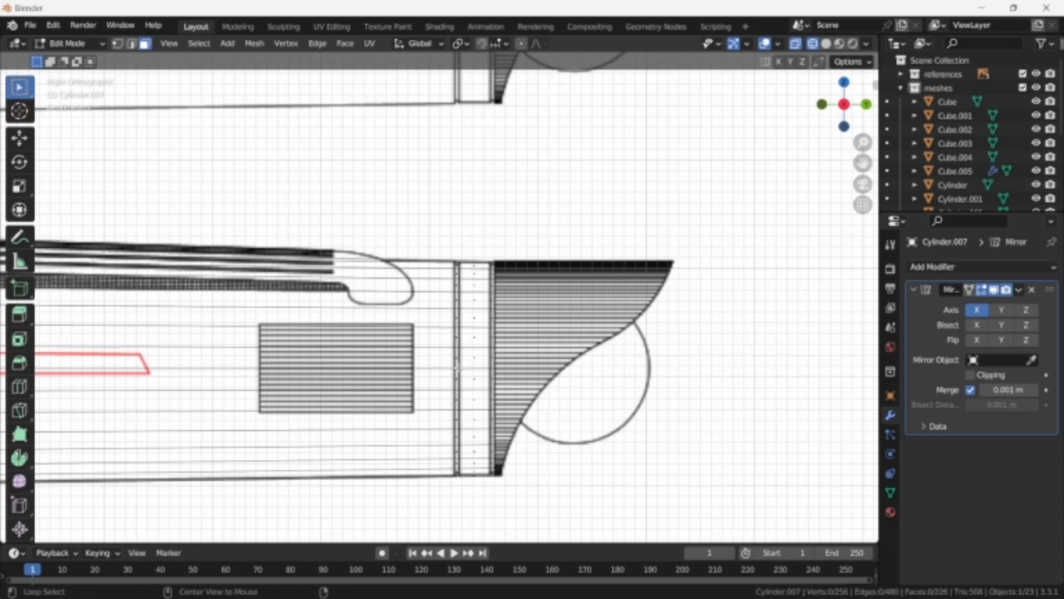
alt+click(457, 364)
alt+shift+click(487, 377)
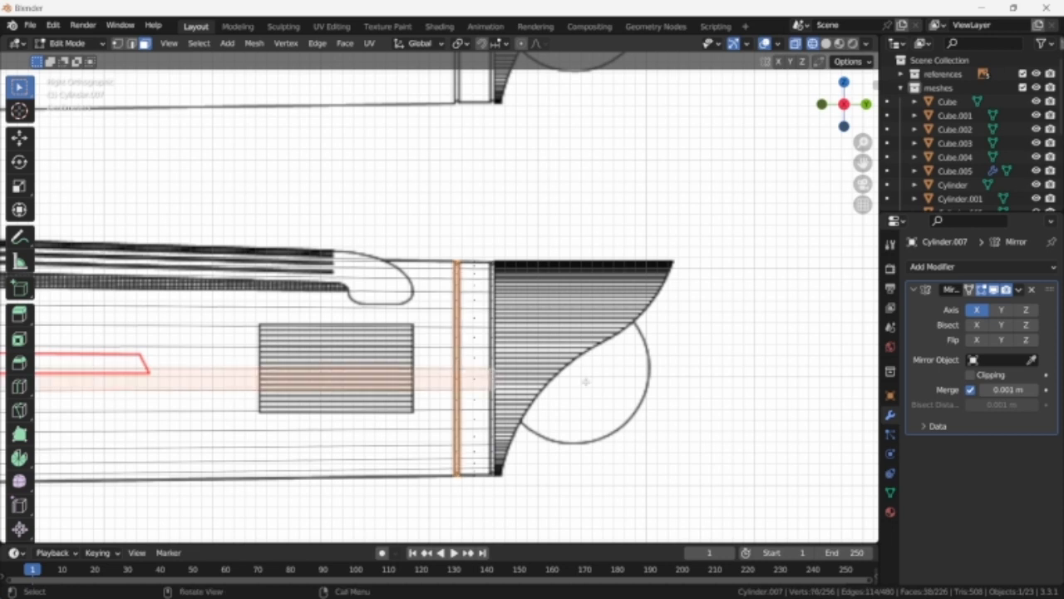
alt+shift+click(495, 376)
alt+shift+click(492, 350)
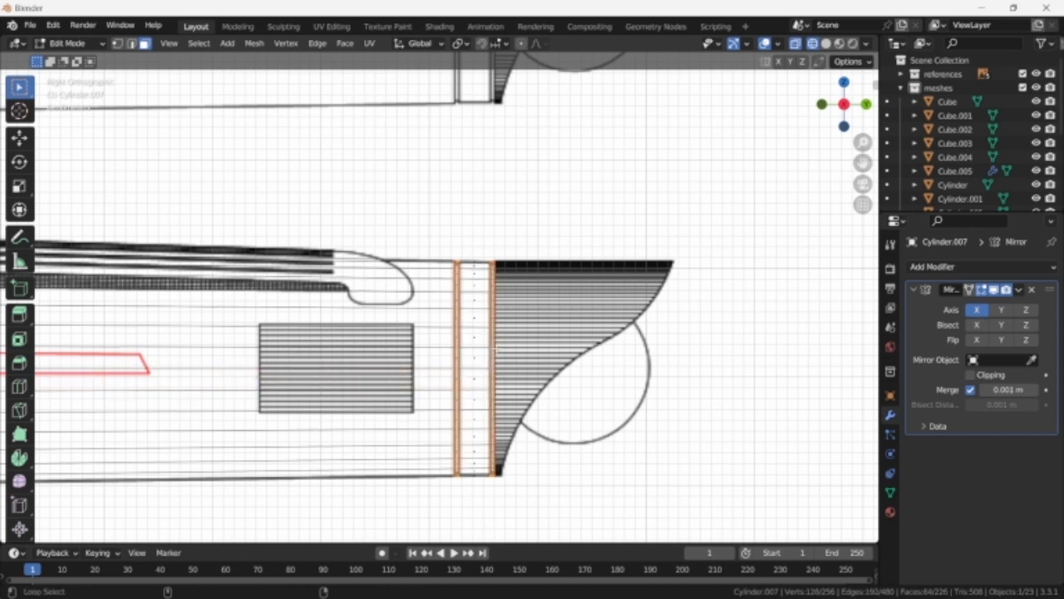
key(alt+e)
click(517, 376)
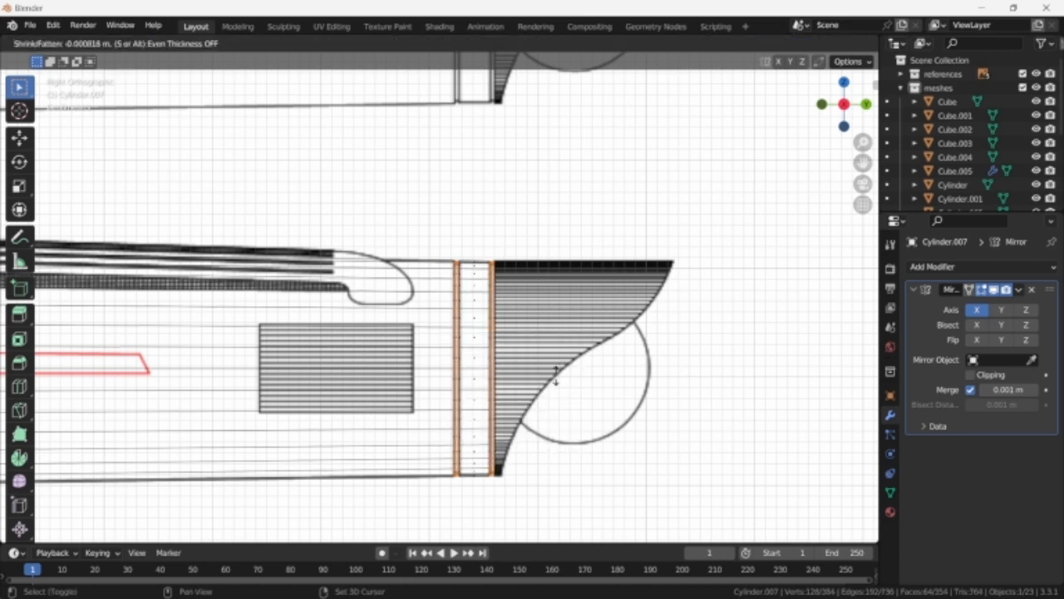
click(556, 379)
key(Tab)
scroll(358, 426, down, 4)
key(shift+z)
key(shift+z)
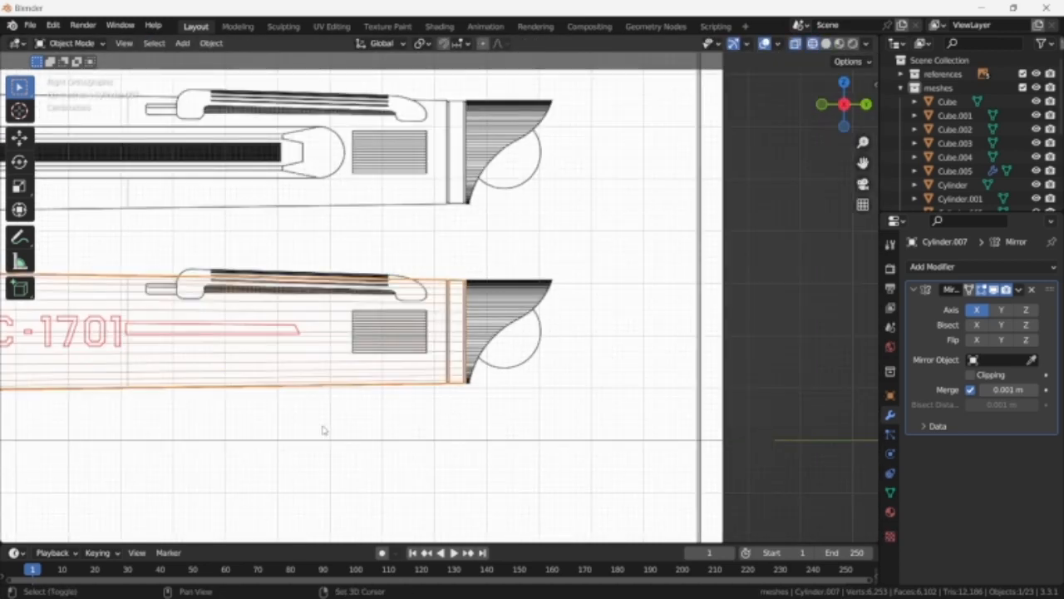
- Add three evenly spaced edge loops across the grooved band area behind the nacelle's front section
shift+middle_drag(320, 440, 848, 430)
shift+middle_drag(487, 433, 843, 421)
shift+middle_drag(410, 426, 515, 425)
scroll(515, 425, up, 4)
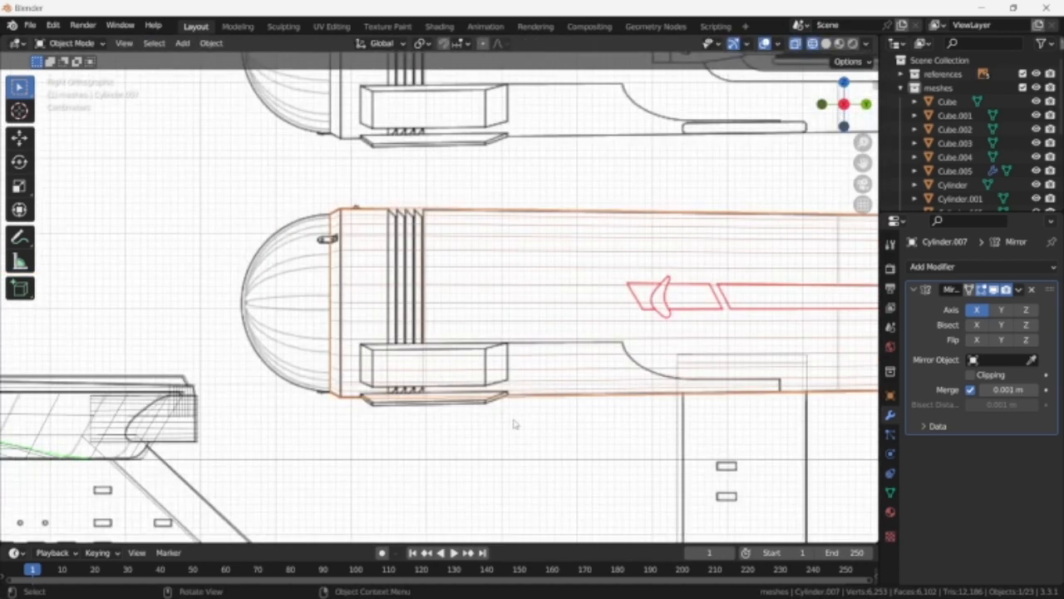
key(Tab)
scroll(491, 389, up, 3)
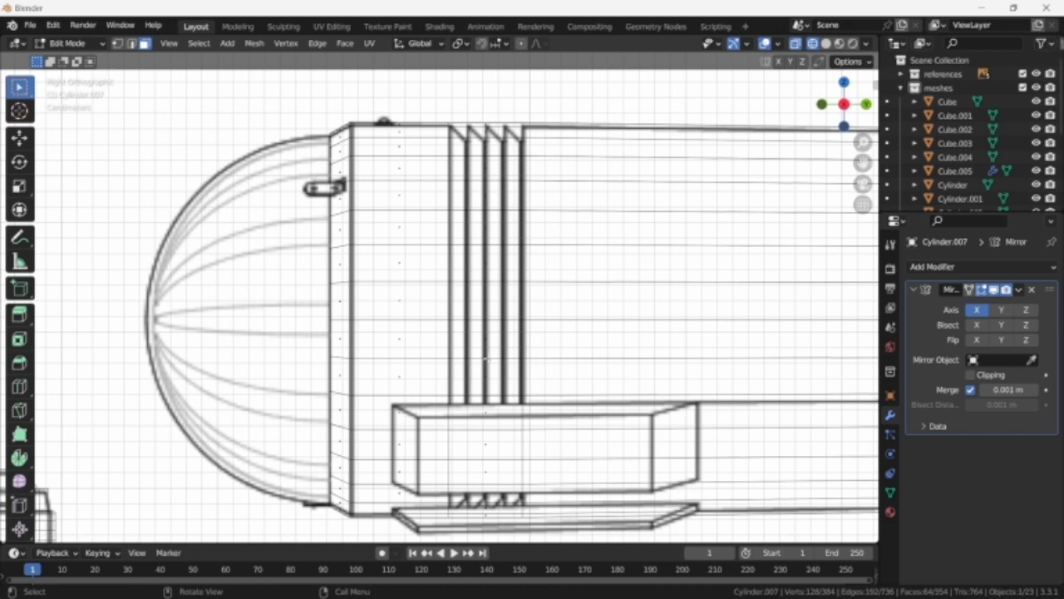
scroll(486, 359, down, 2)
scroll(486, 351, up, 2)
key(shift+z)
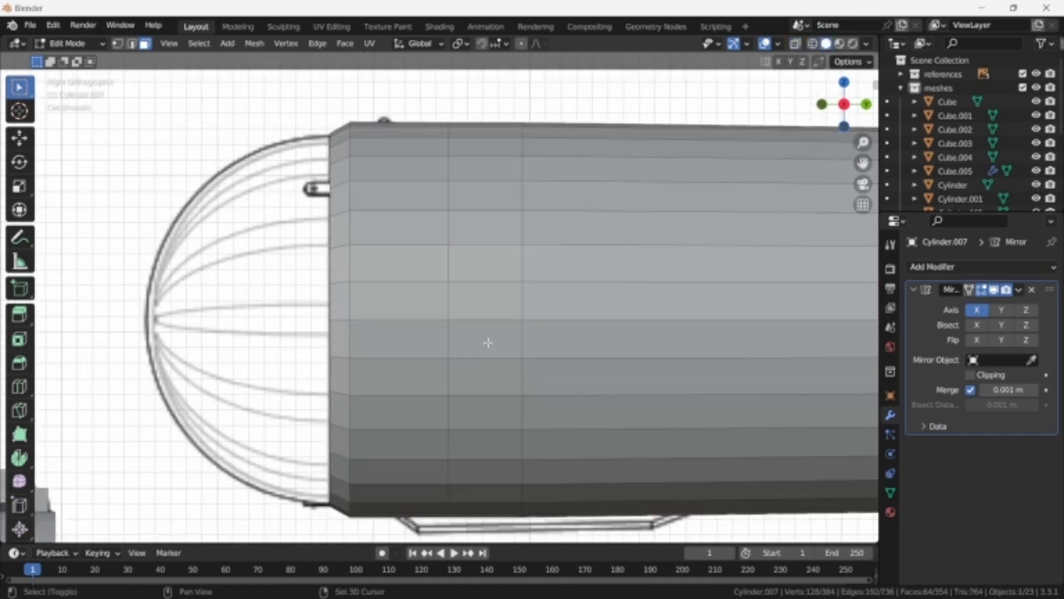
key(shift+z)
key(ctrl+r)
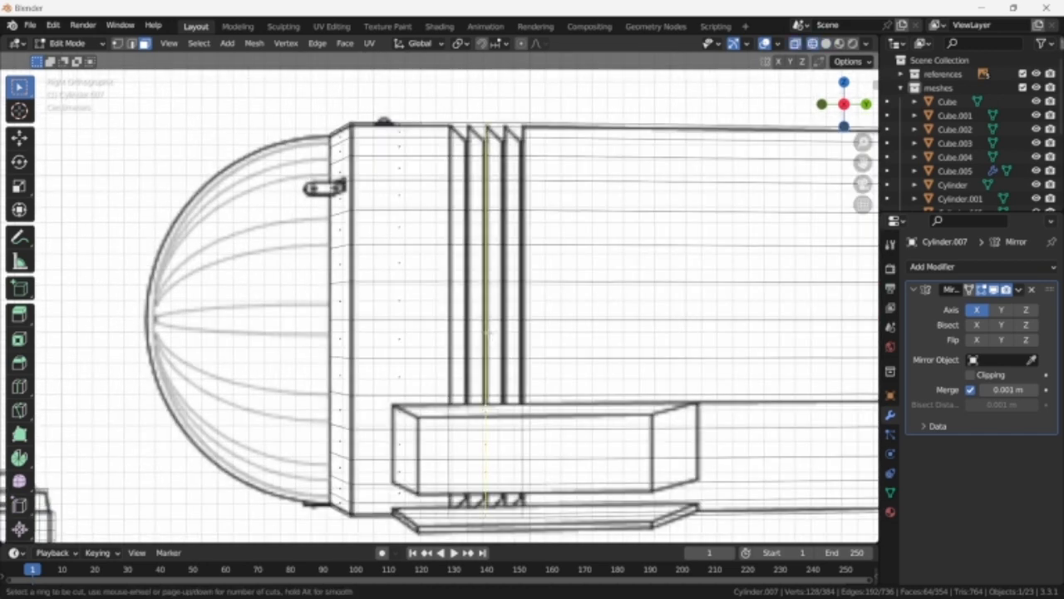
scroll(488, 333, up, 2)
click(488, 333)
right_click(488, 334)
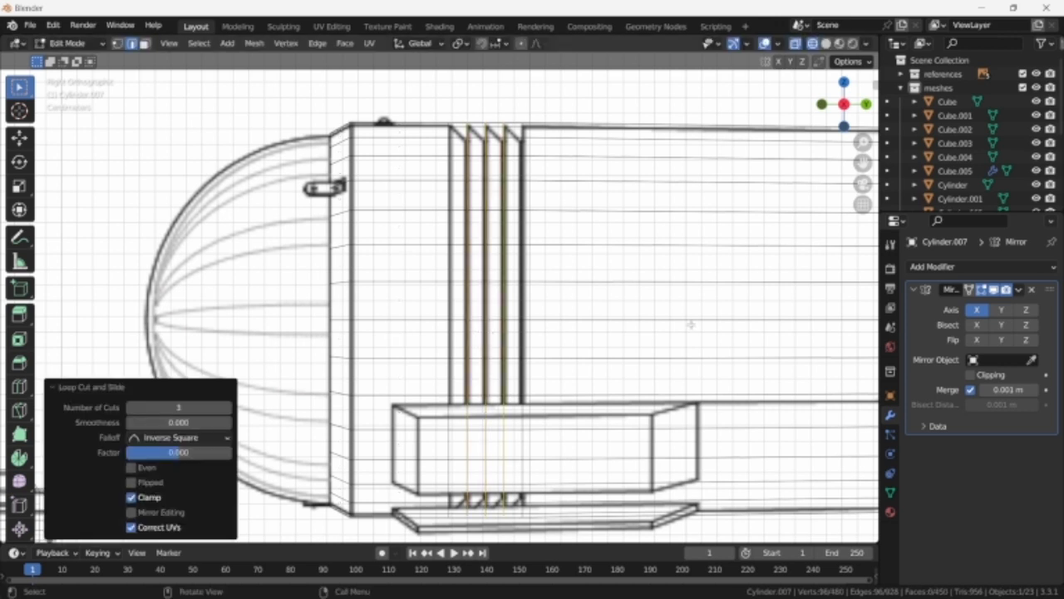
- Duplicate the three new edge loops in place and scale the copies to 0.920 in X and Z only
key(1)
key(shift+d)
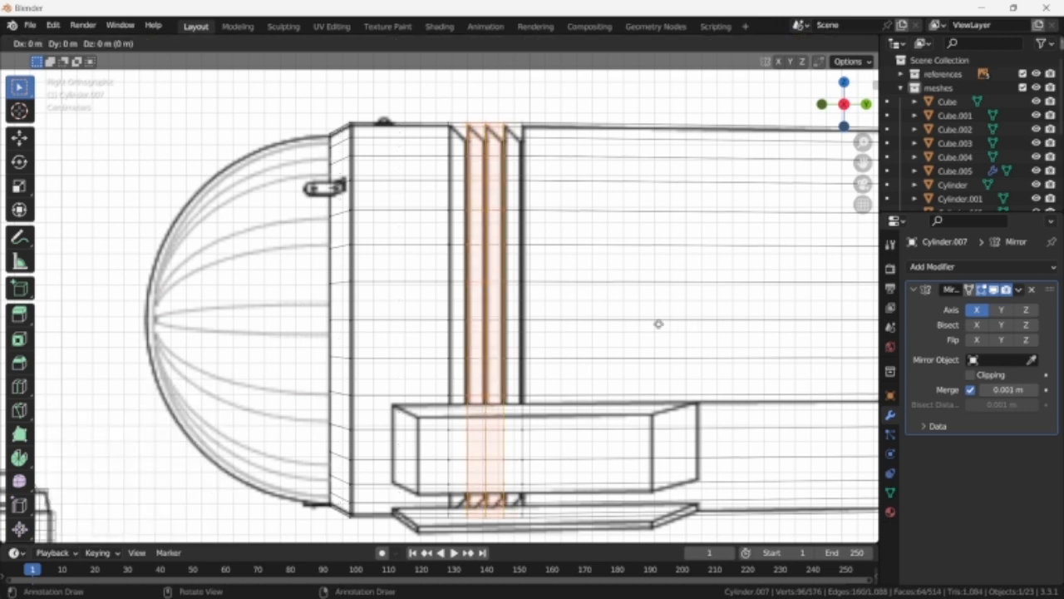
right_click(658, 325)
key(s)
key(shift+y)
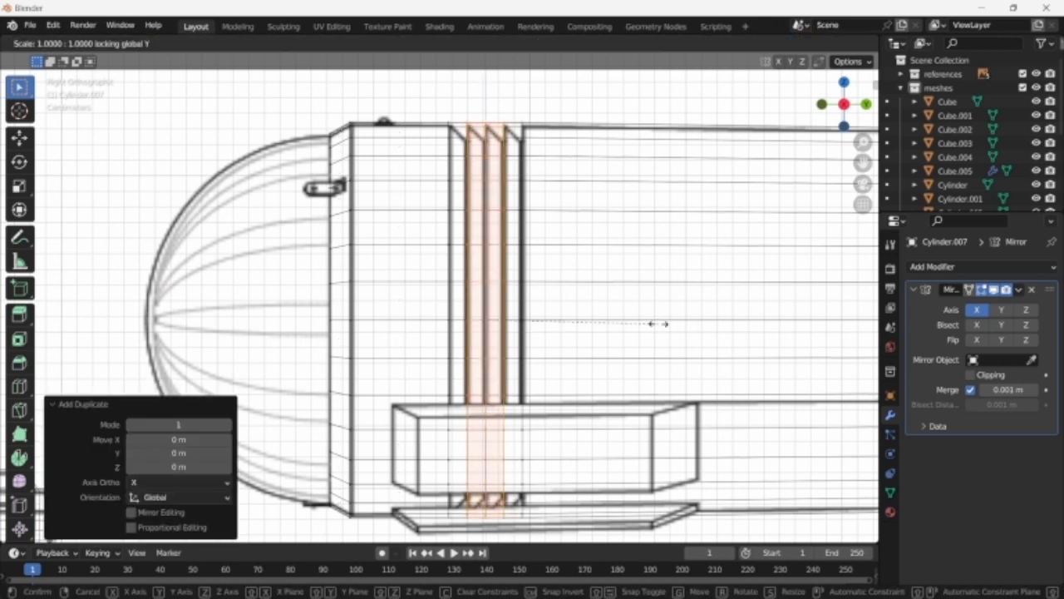
click(644, 319)
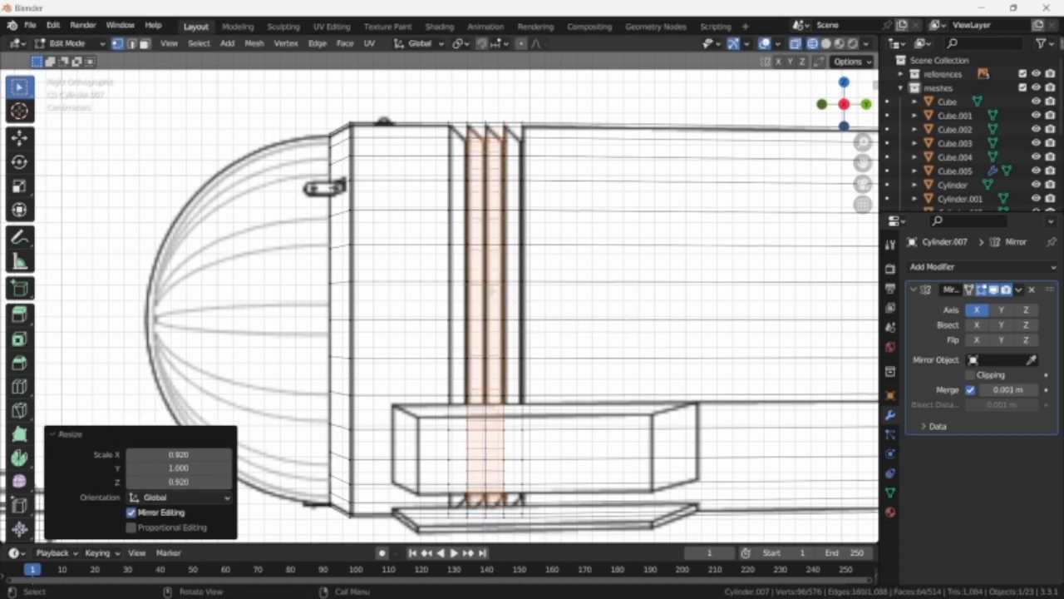
- Remove the lengthwise edges linking the three middle loops, on both the original rings and the smaller duplicated rings
key(2)
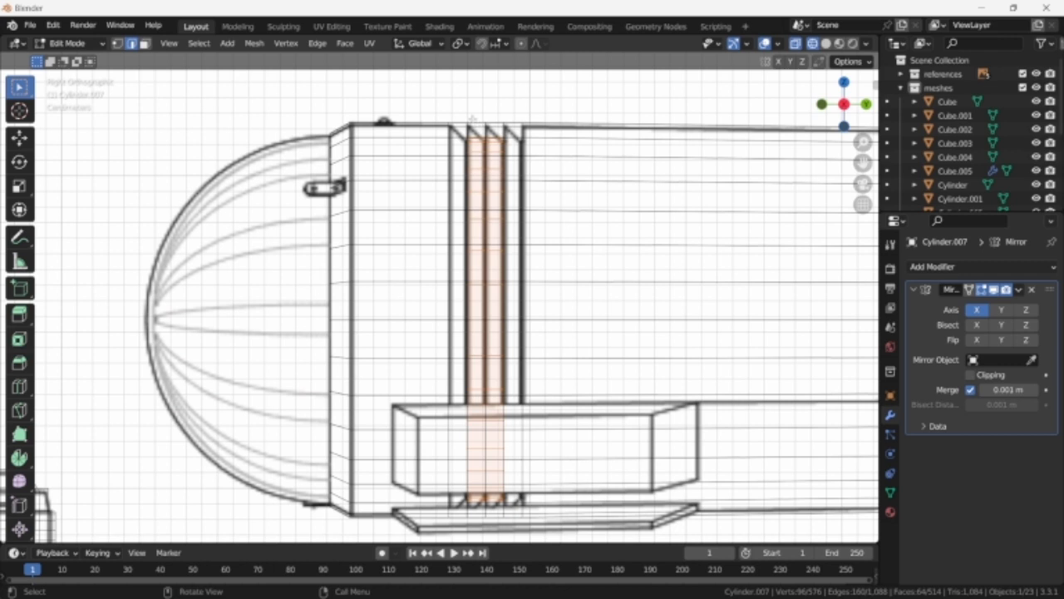
key(b)
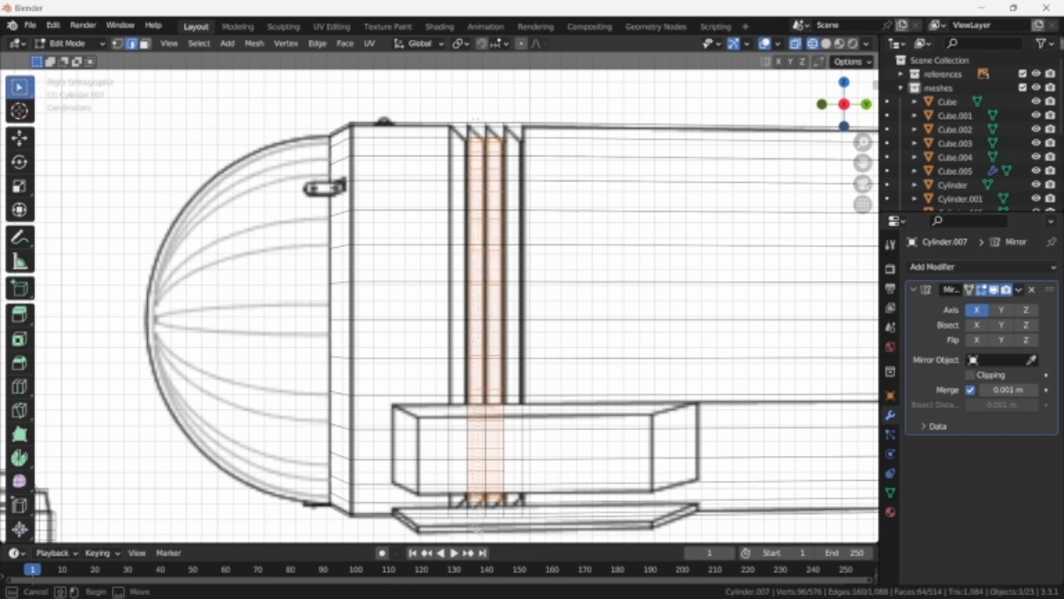
drag(478, 529, 480, 530)
key(b)
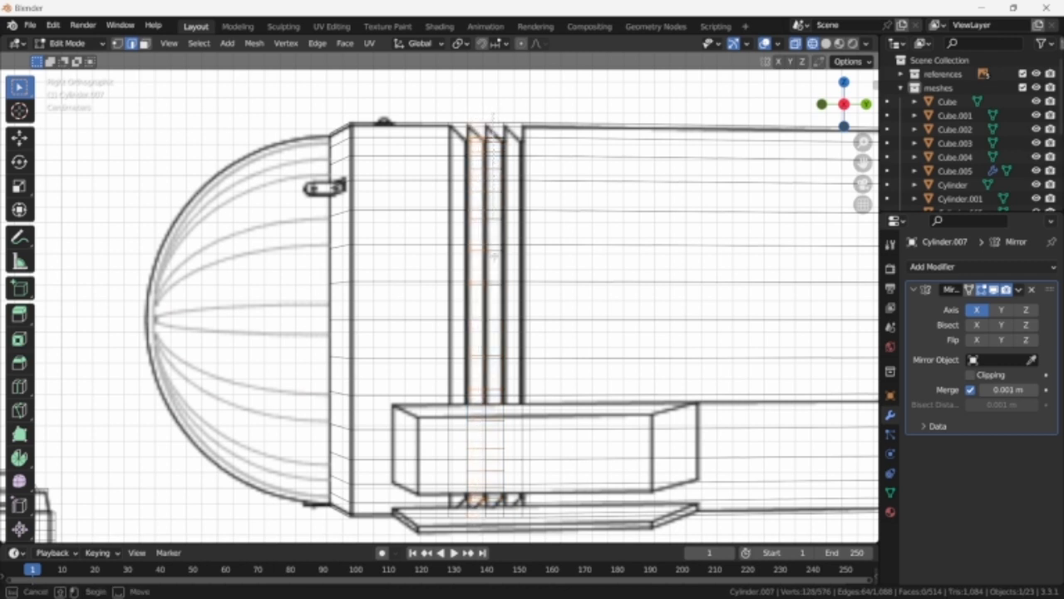
drag(494, 120, 496, 480)
drag(499, 522, 498, 524)
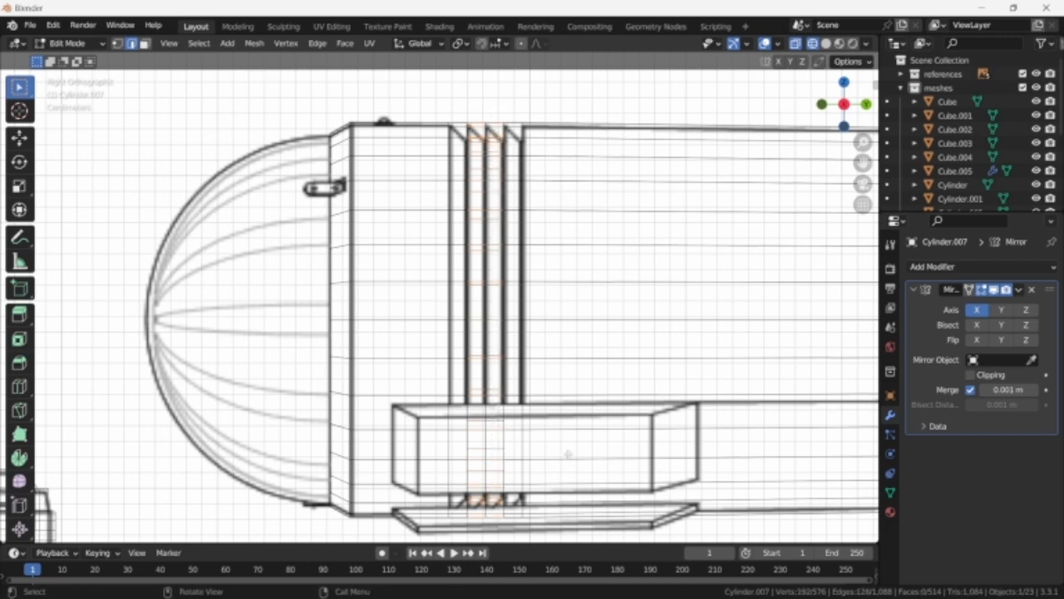
key(ctrl+x)
- Delete the lengthwise edges in the foremost and rearmost segments of the grooved area, leaving only separate ring loops
scroll(531, 335, down, 2)
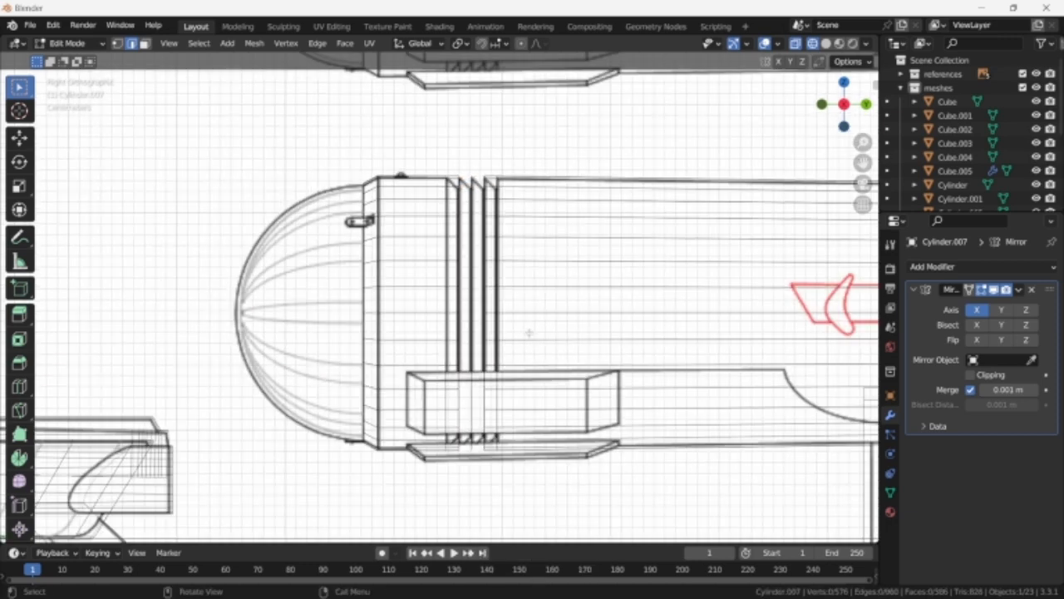
middle_drag(532, 335, 532, 357)
key(shift+z)
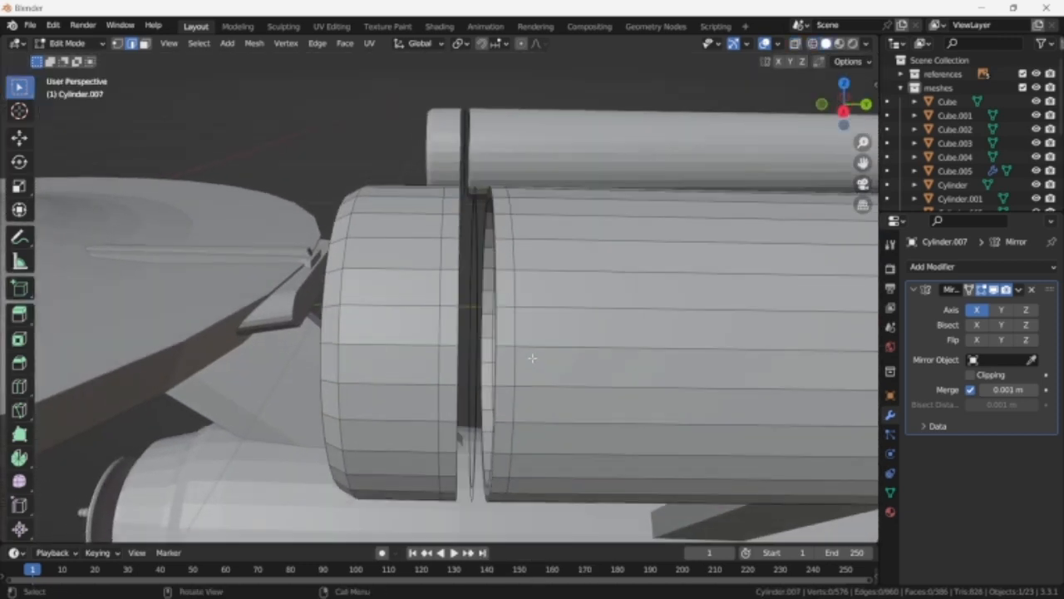
key(KP_3)
key(shift+z)
scroll(485, 264, up, 2)
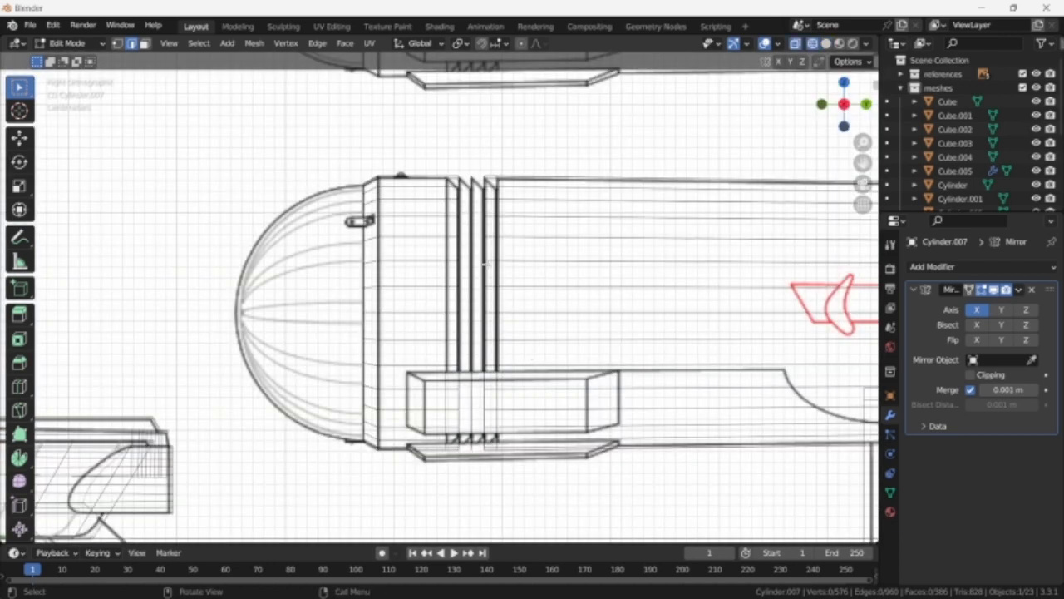
key(ctrl+r)
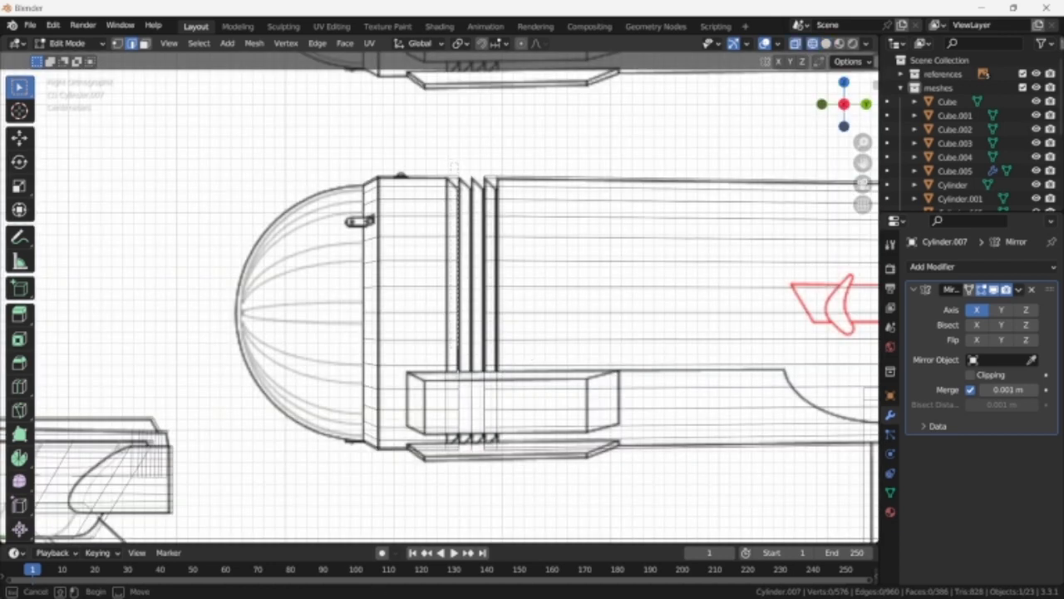
click(487, 300)
right_click(487, 300)
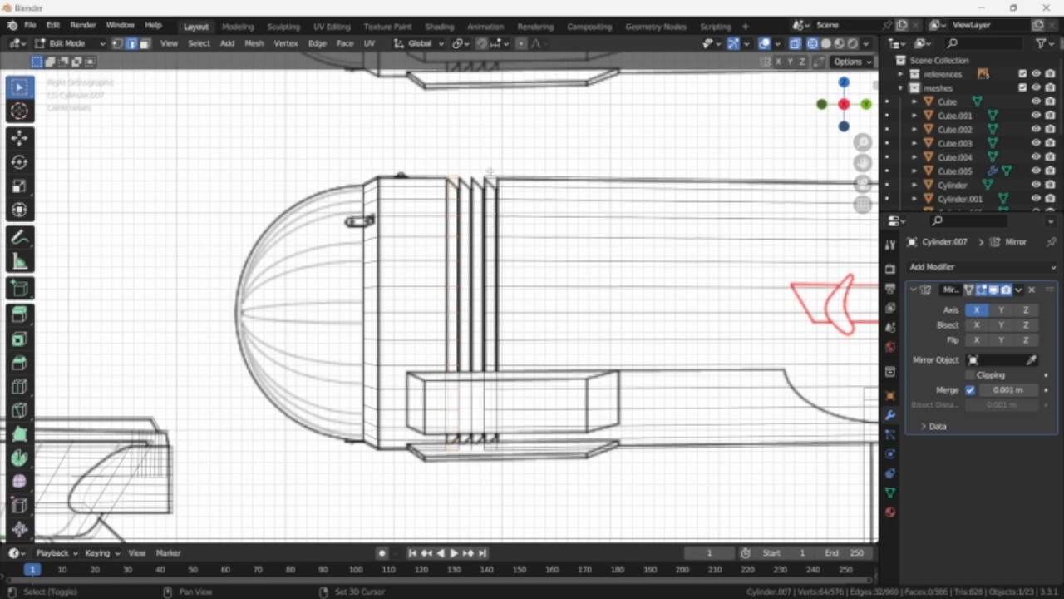
key(ctrl+r)
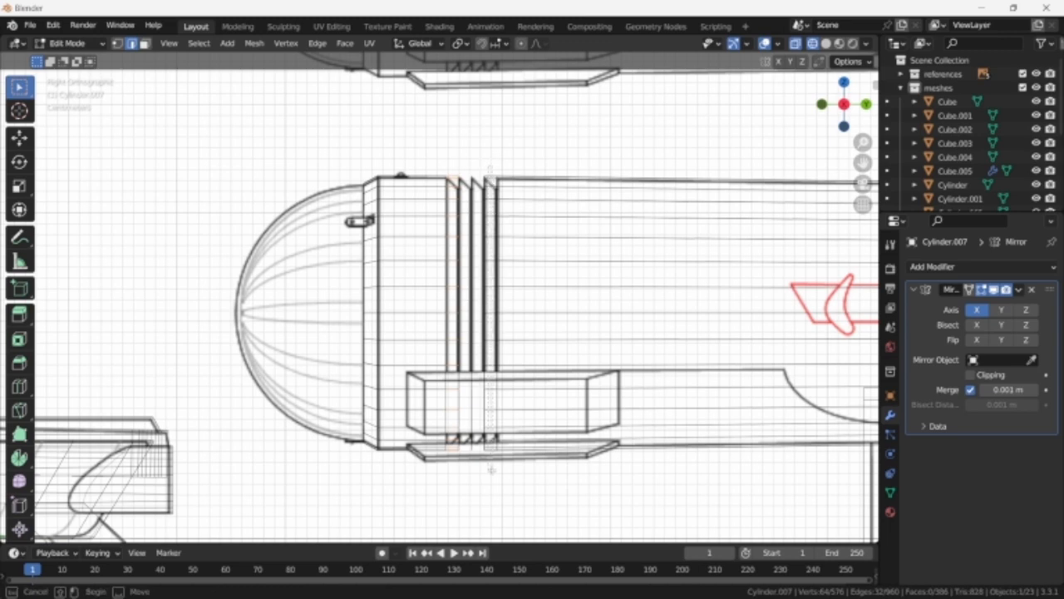
drag(492, 470, 494, 469)
key(x)
click(516, 435)
- Bridge the rear edge loop of the nacelle's front section to the first smaller inner ring
key(1)
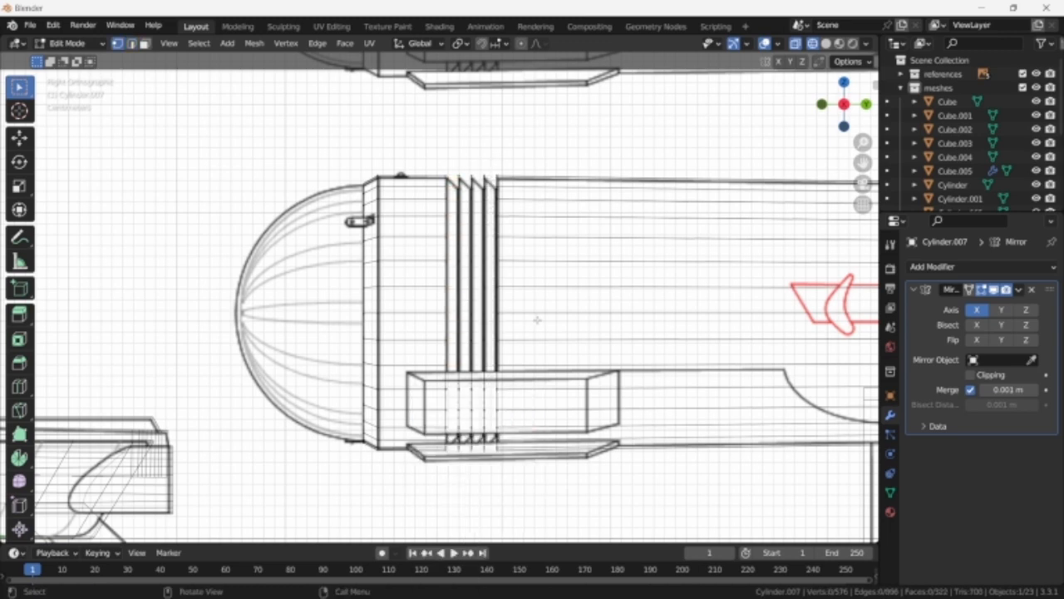
middle_drag(534, 306, 542, 355)
key(shift+z)
alt+click(458, 290)
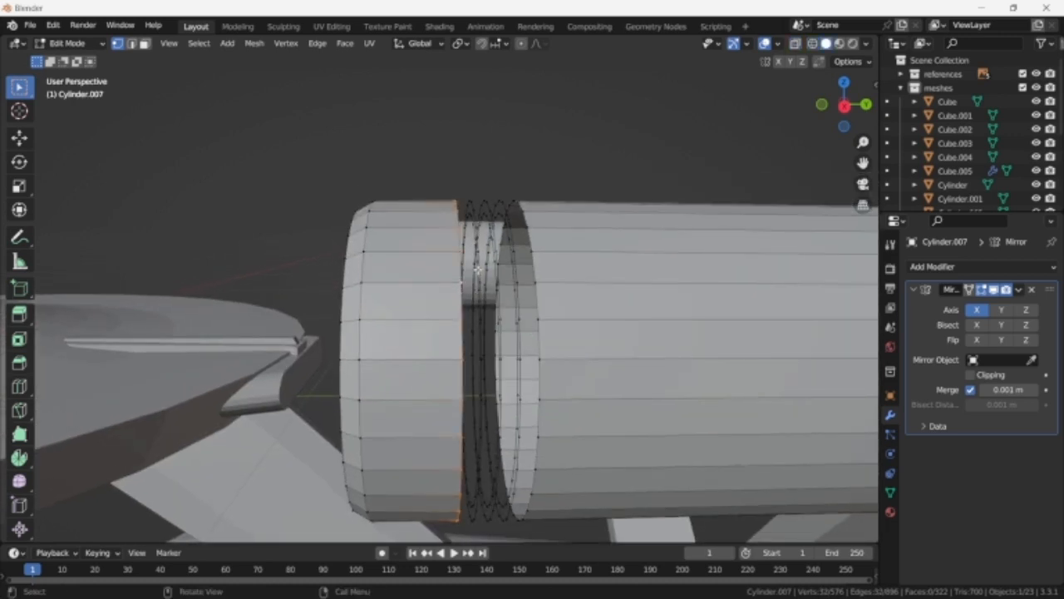
key(2)
alt+shift+click(469, 220)
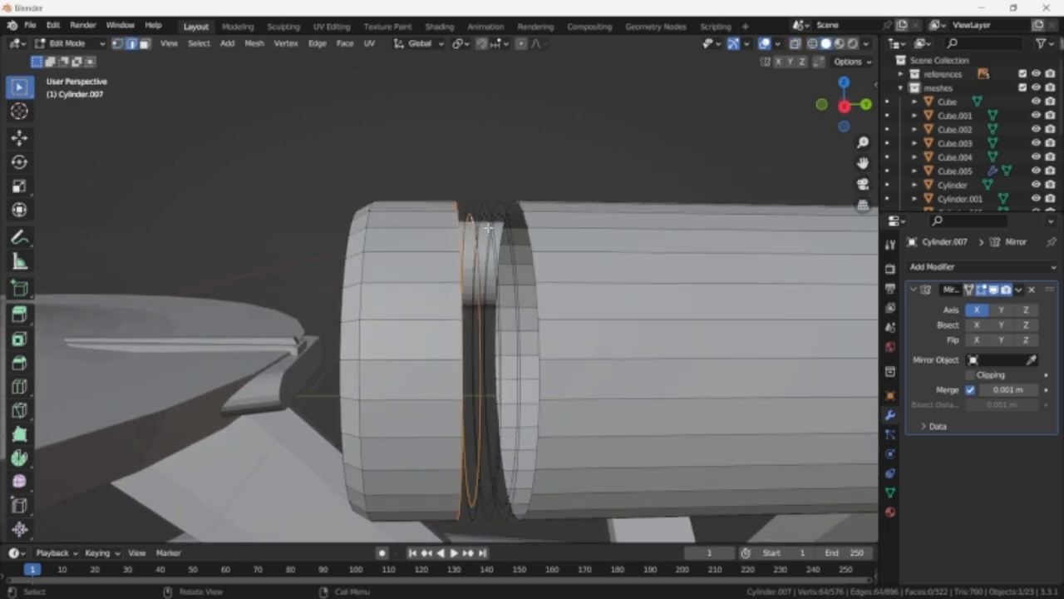
right_click(438, 135)
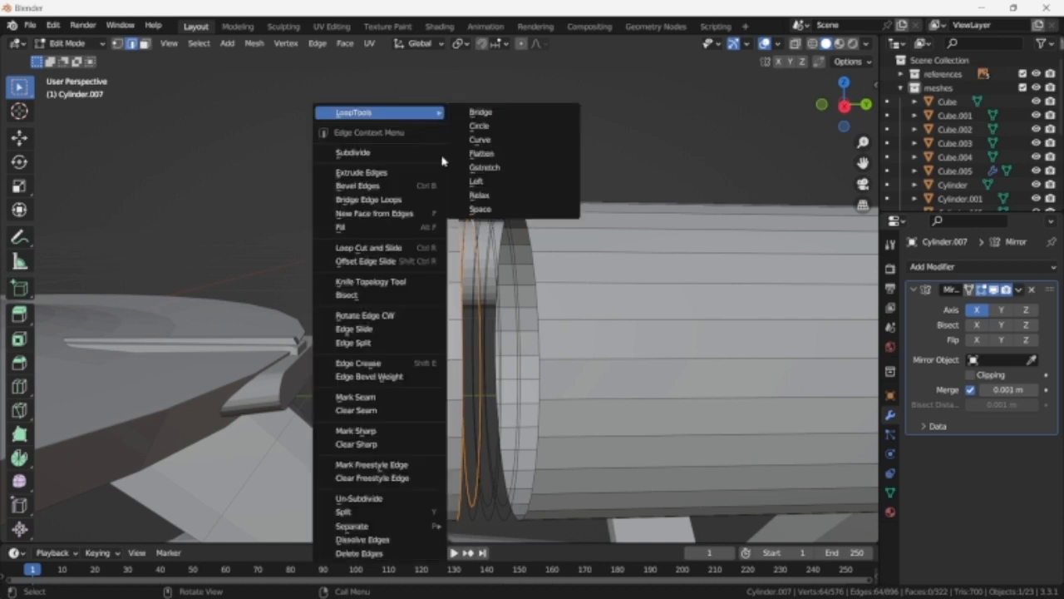
click(414, 200)
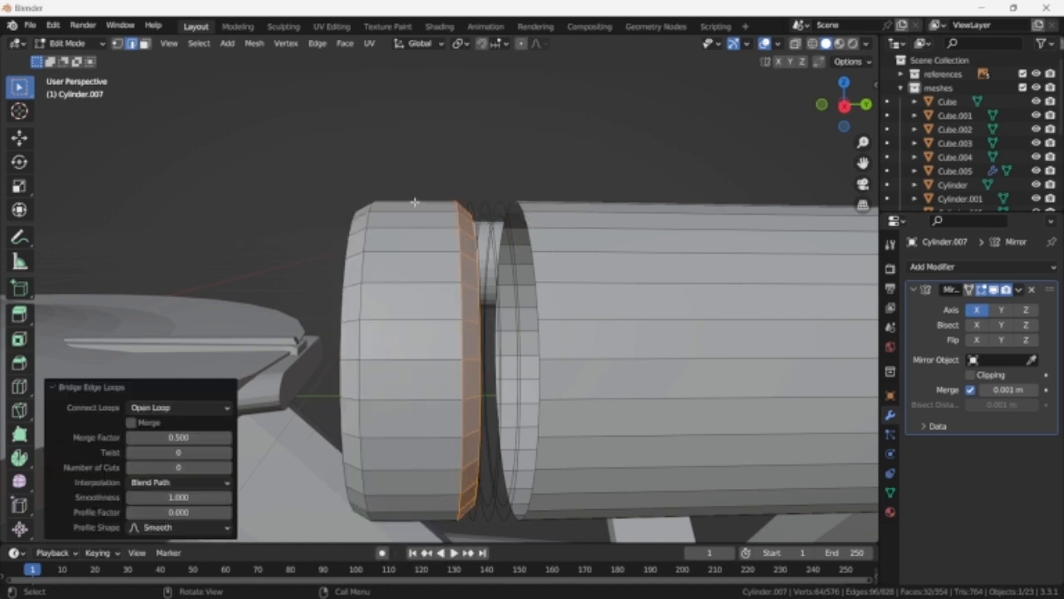
- Bridge the first smaller inner ring to the adjacent outer ring to form the first groove's wall
alt+click(473, 228)
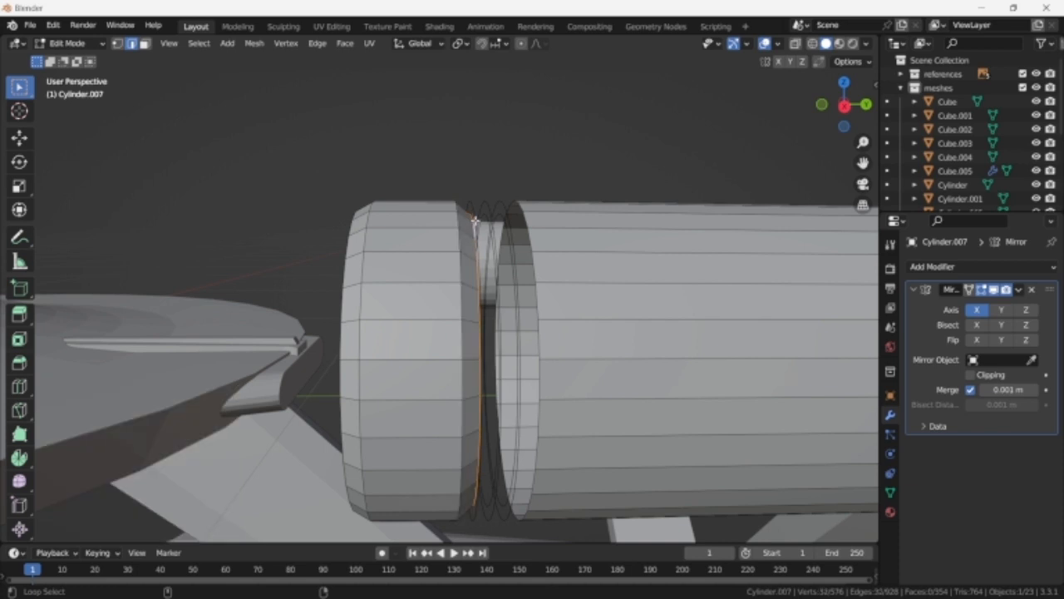
alt+shift+click(474, 223)
right_click(474, 221)
click(474, 220)
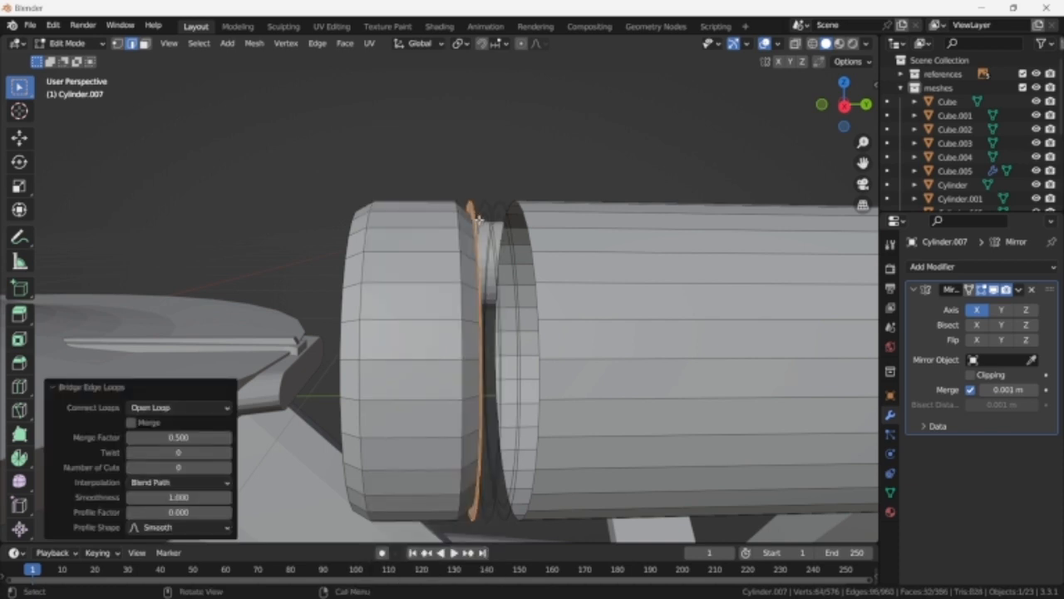
- Bridge the first groove's outer ring to the second smaller ring, and that ring to its adjacent outer ring
click(476, 220)
alt+click(476, 220)
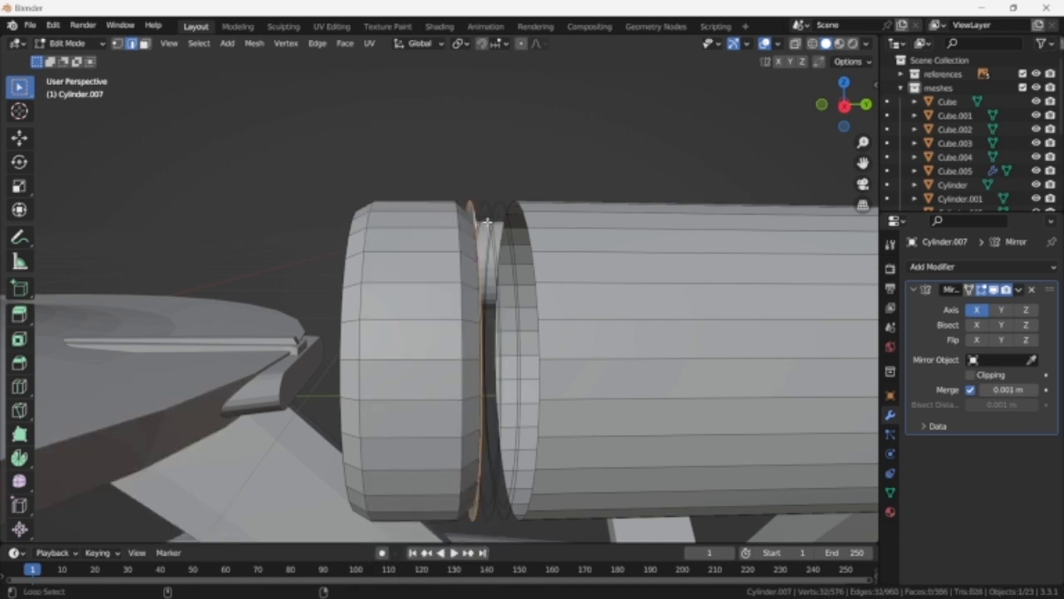
alt+shift+click(486, 222)
right_click(488, 224)
click(488, 223)
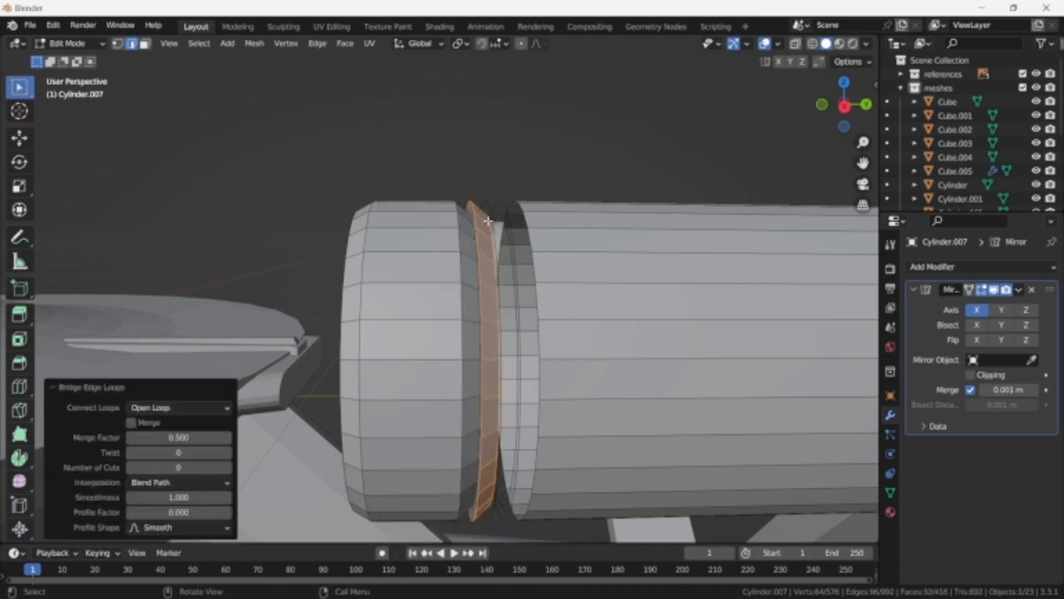
alt+click(488, 220)
alt+shift+click(489, 213)
right_click(490, 215)
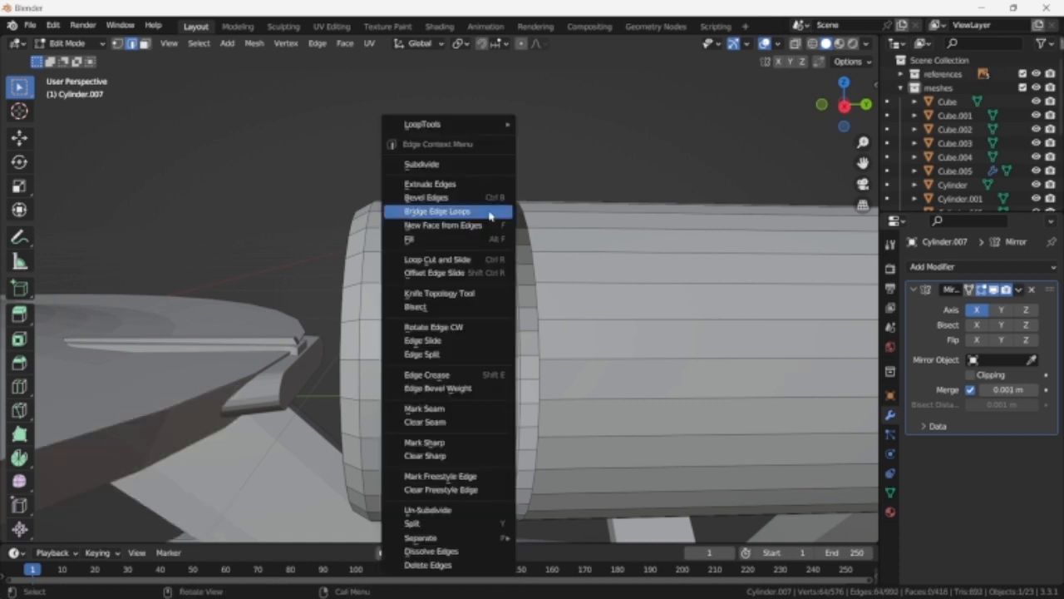
click(489, 213)
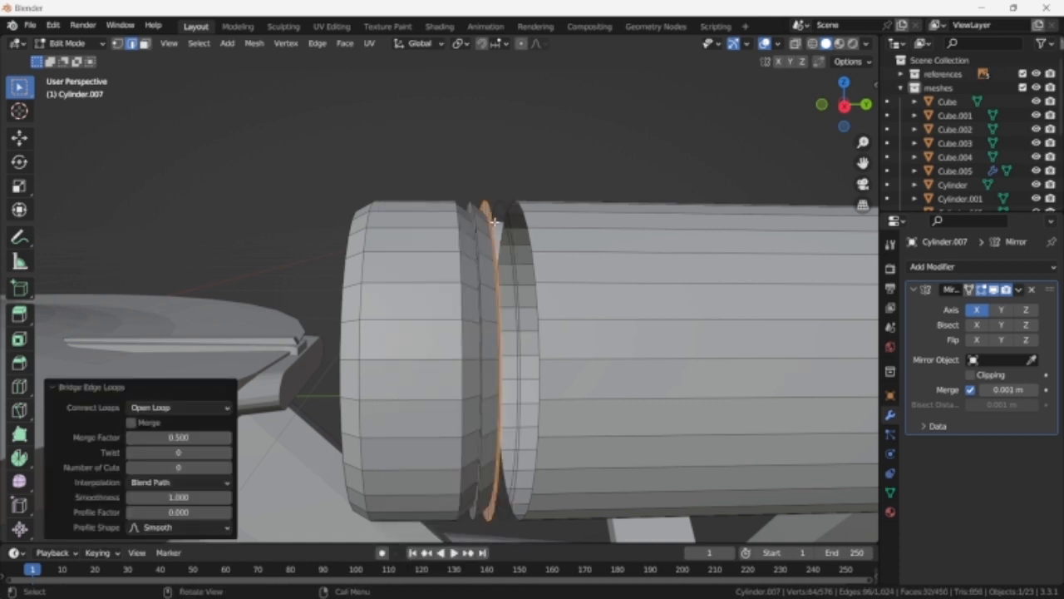
- Bridge the second outer ring to the third smaller ring, and that smaller ring to the third outer ring
alt+click(488, 206)
alt+shift+click(499, 215)
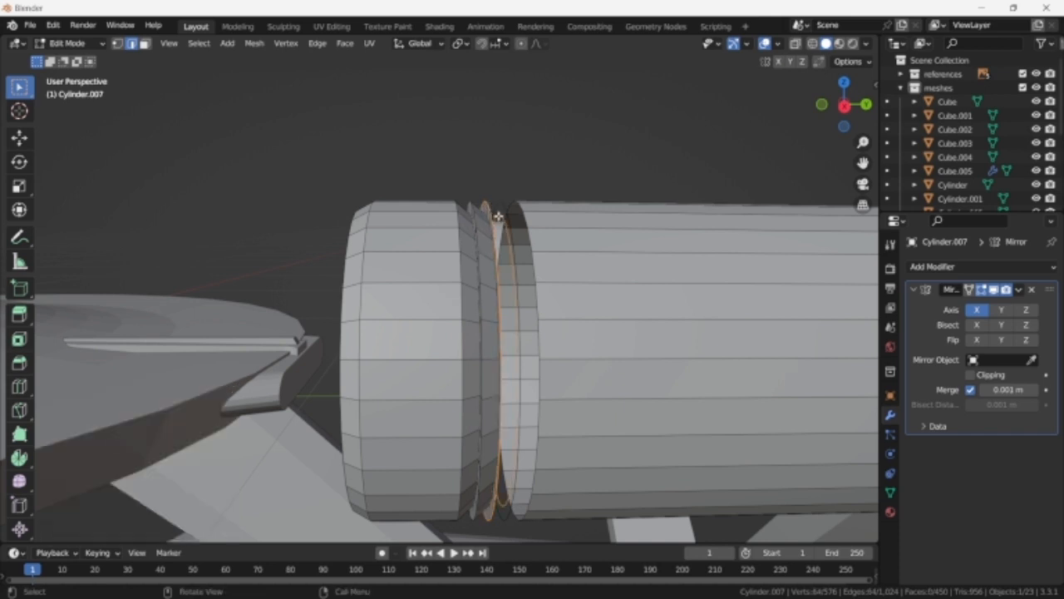
right_click(499, 215)
click(499, 215)
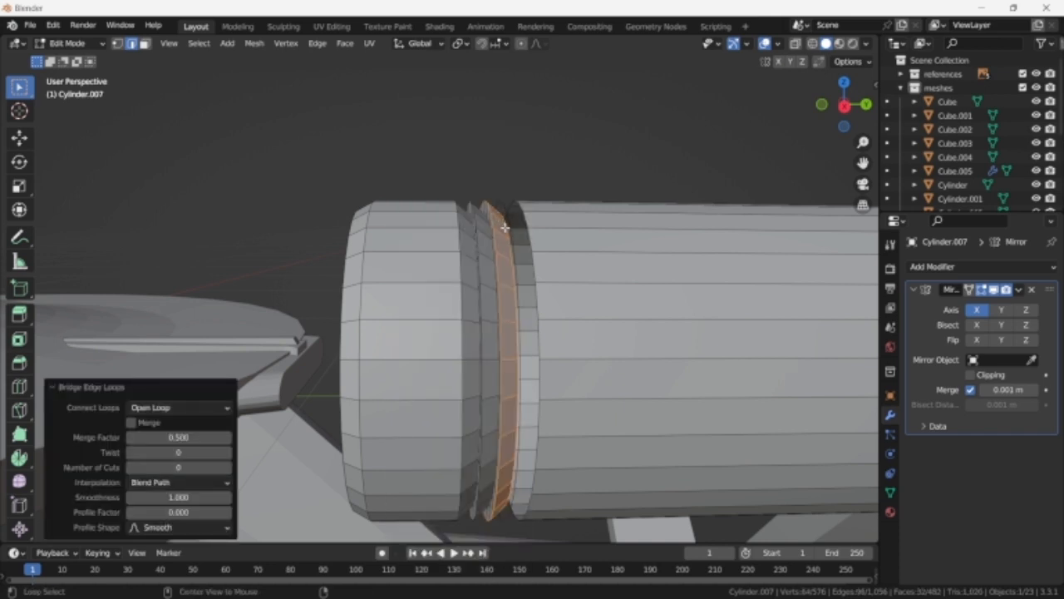
alt+click(507, 226)
alt+shift+click(509, 225)
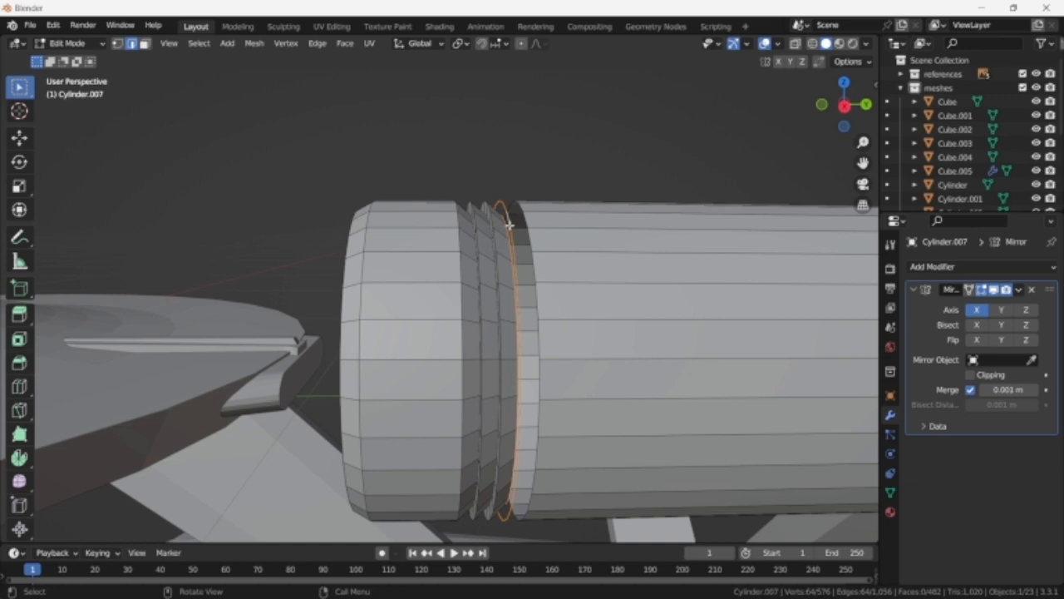
right_click(509, 225)
click(509, 225)
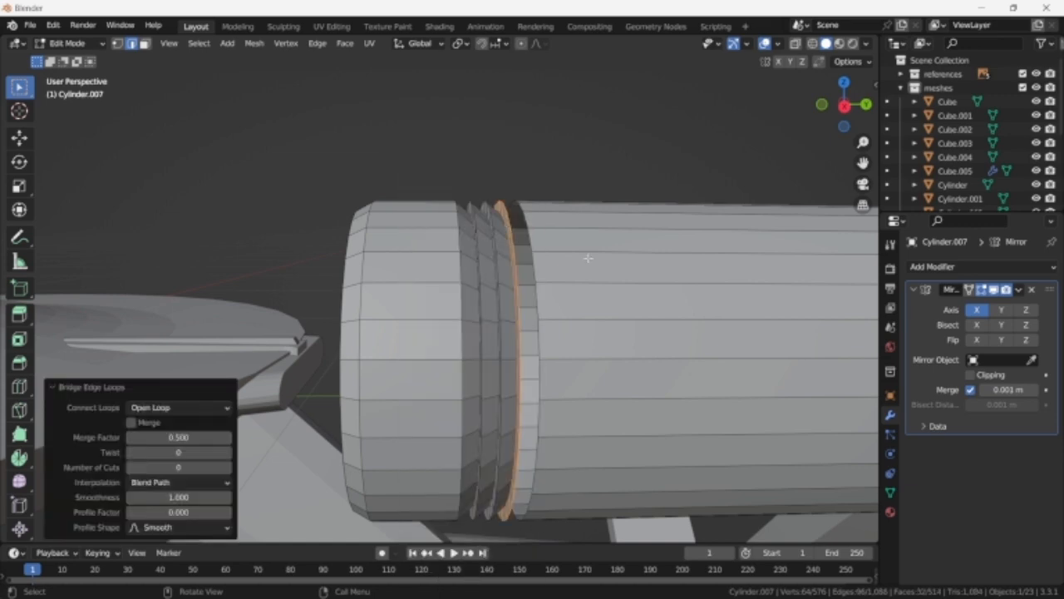
- Duplicate the rearmost smaller ring and place it about 0.0118 m along Y, at the front edge of the nacelle's long rear section
key(KP_1)
key(KP_3)
key(shift+z)
scroll(582, 257, up, 2)
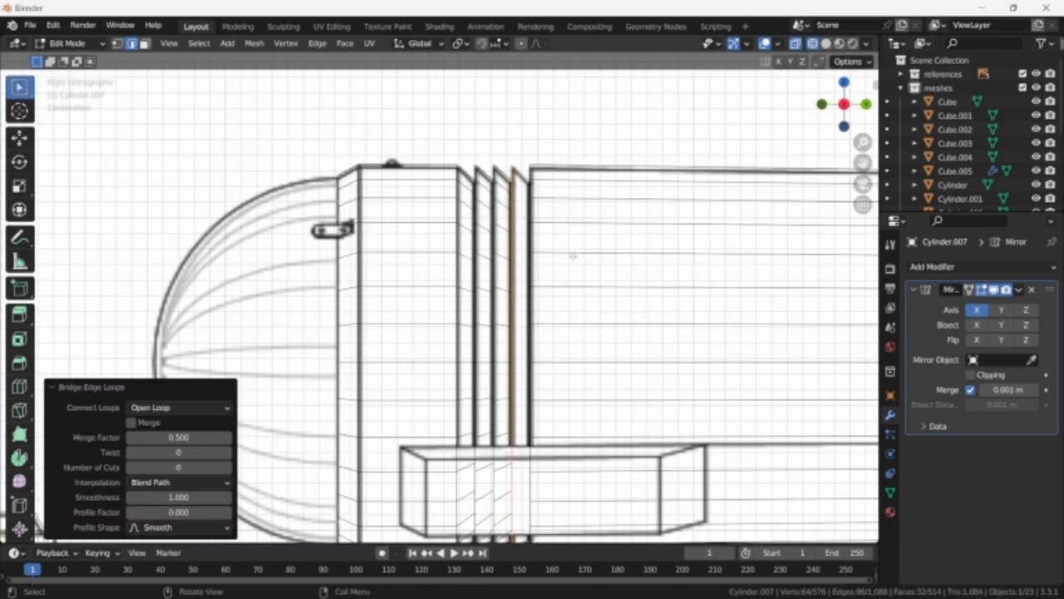
scroll(572, 256, down, 1)
key(1)
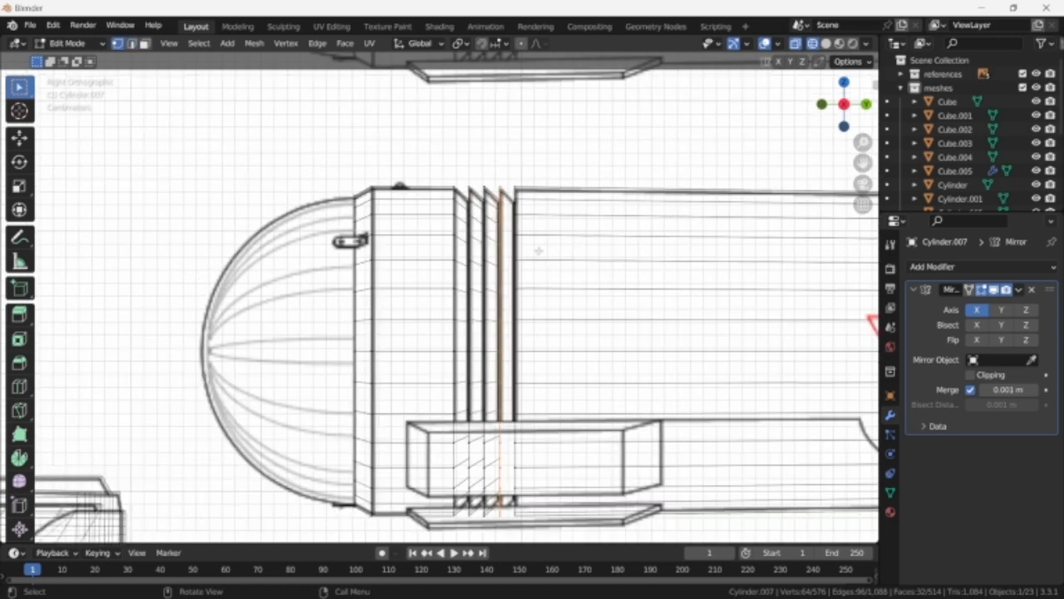
middle_drag(572, 256, 535, 259)
alt+click(535, 260)
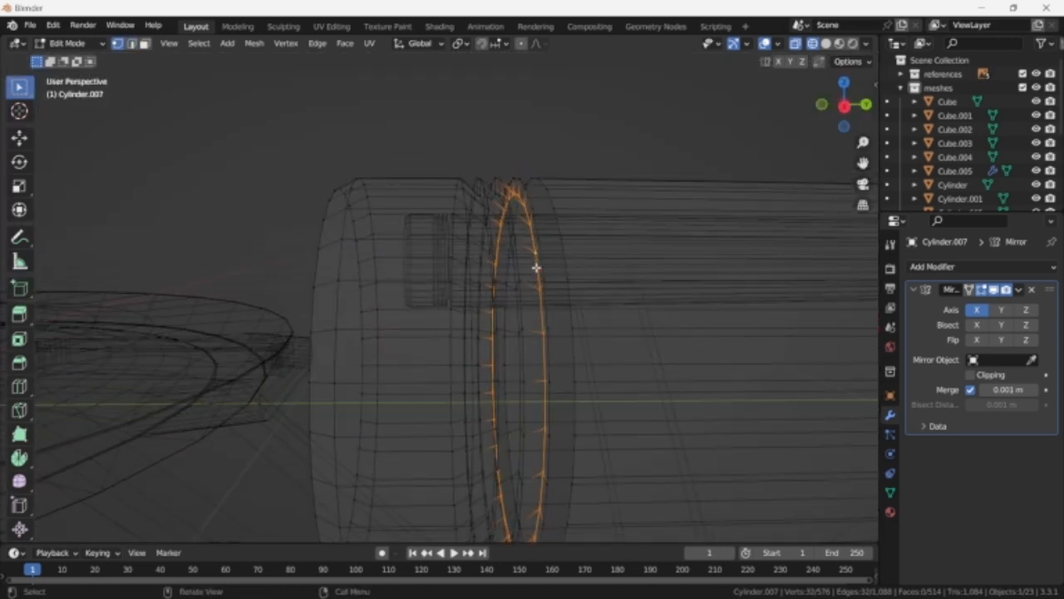
key(KP_3)
scroll(536, 266, up, 3)
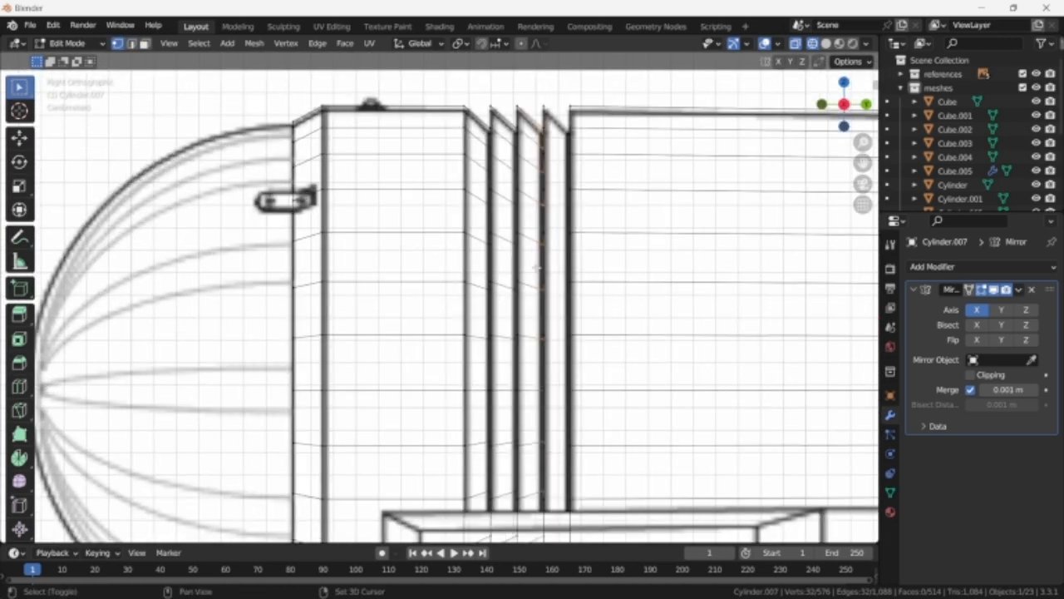
key(shift+d)
key(y)
click(564, 269)
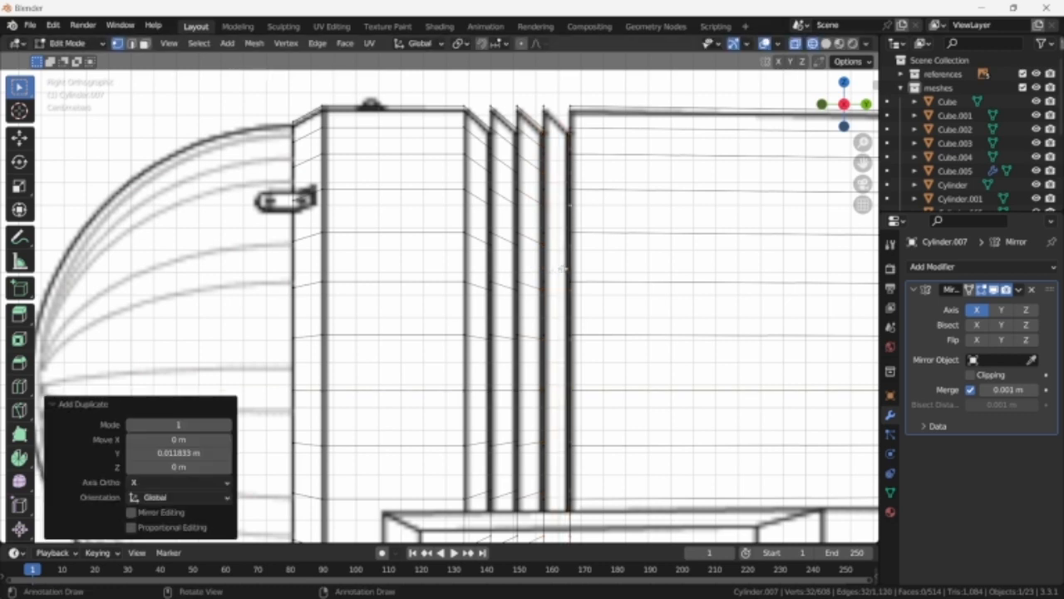
- Bridge the third outer ring to the duplicated ring, and that ring to the long section's front edge, closing the last groove
scroll(563, 269, down, 4)
middle_drag(558, 269, 575, 285)
key(2)
key(shift+z)
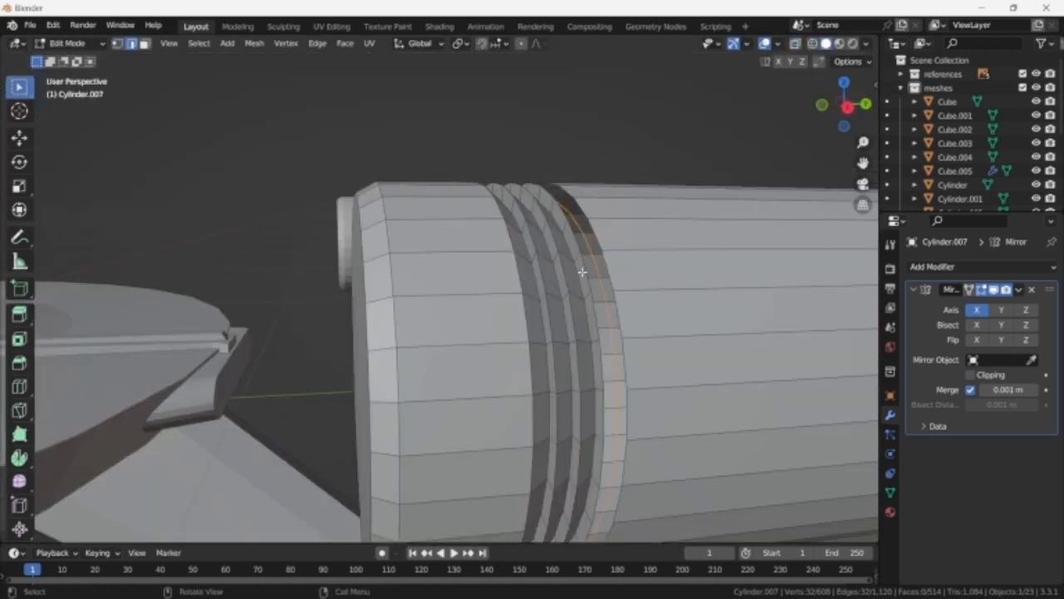
alt+shift+click(584, 272)
right_click(586, 230)
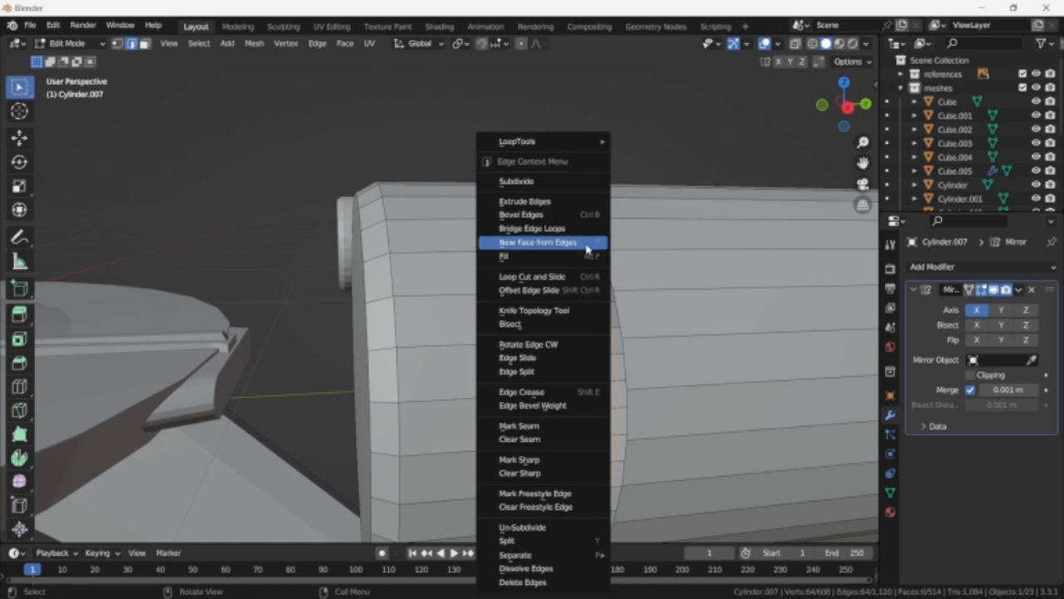
click(583, 230)
alt+click(593, 240)
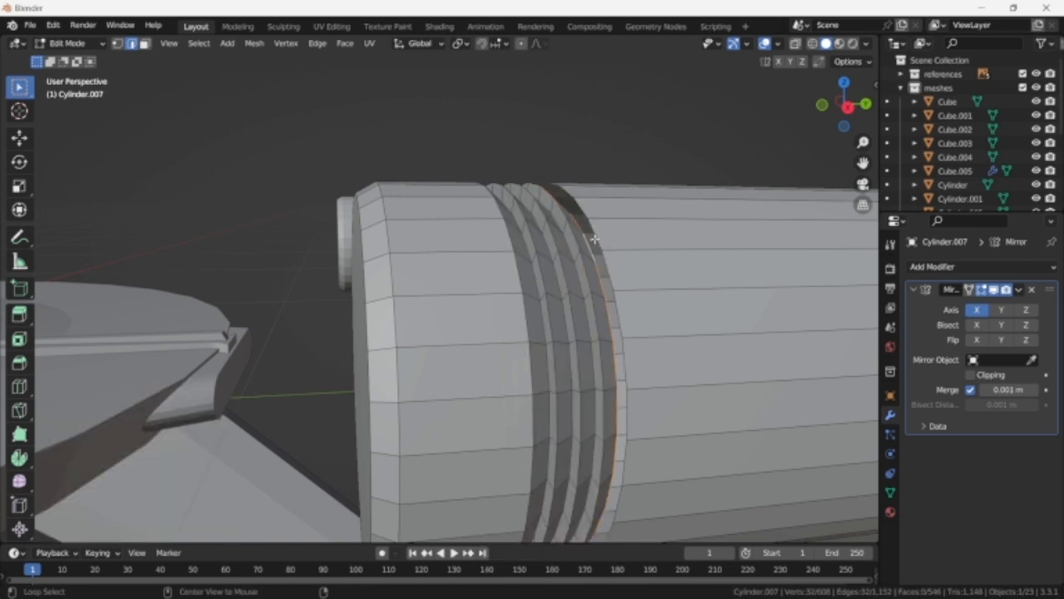
alt+shift+click(594, 239)
right_click(598, 241)
click(597, 231)
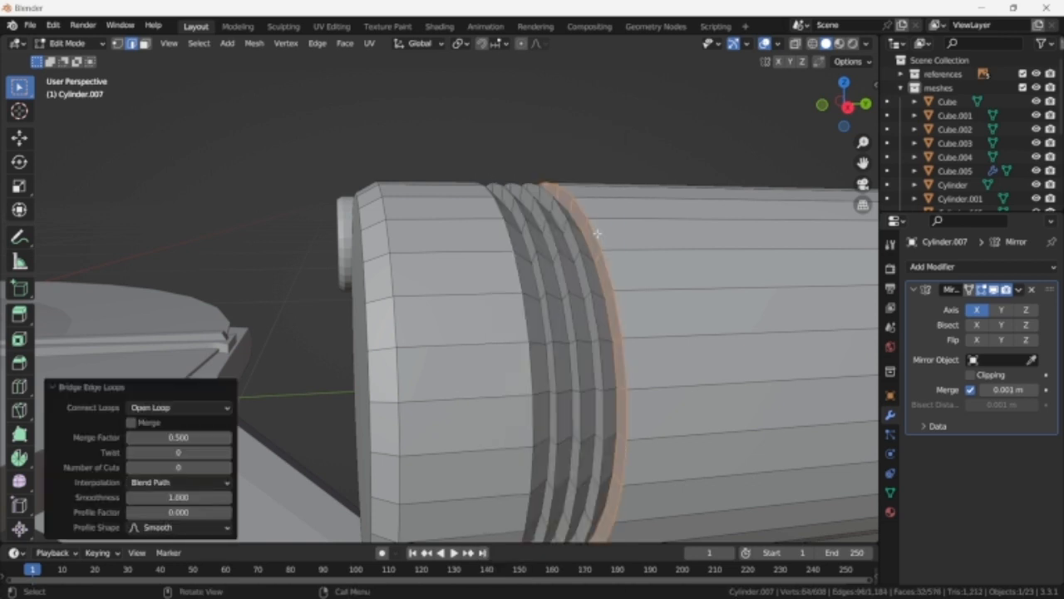
key(Tab)
- Snap the 3D cursor to the center of the nacelle's flat front end face
scroll(583, 259, down, 8)
shift+middle_drag(782, 320, 632, 290)
key(KP_1)
key(KP_3)
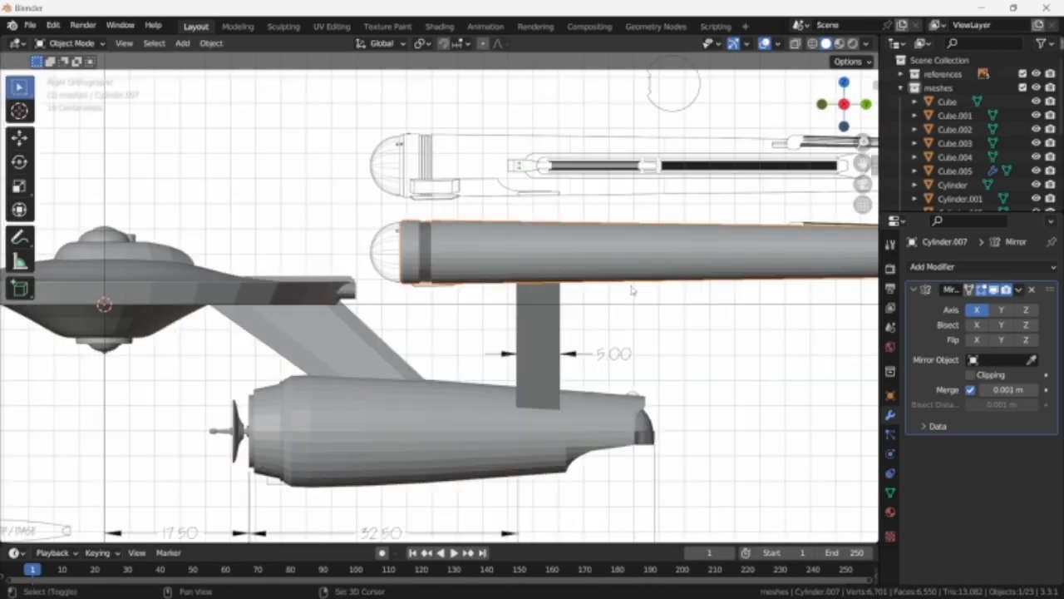
scroll(562, 269, down, 4)
middle_drag(562, 270, 610, 316)
scroll(560, 316, up, 3)
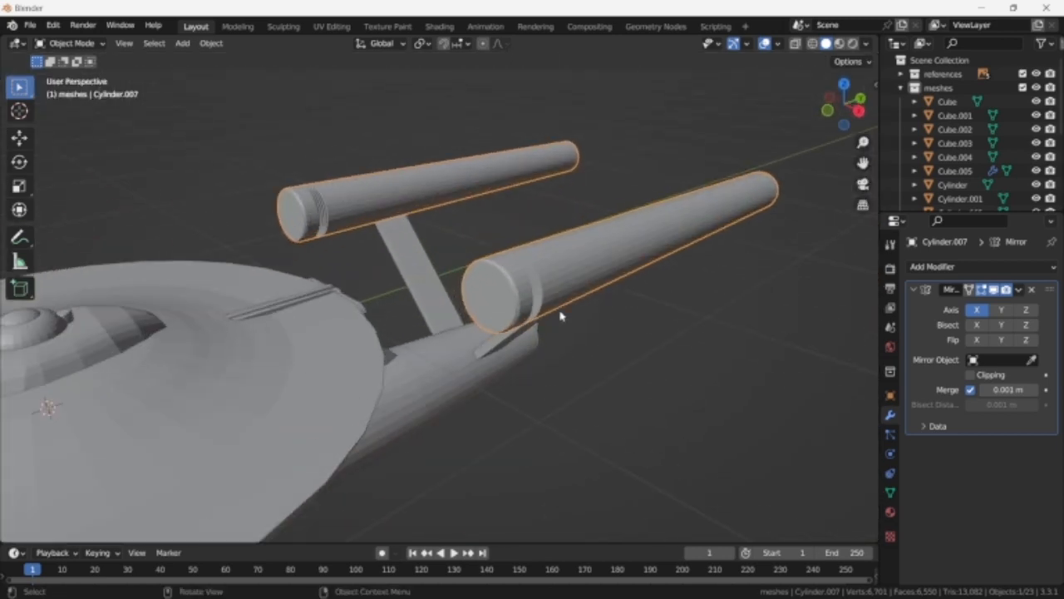
key(Tab)
key(3)
click(504, 304)
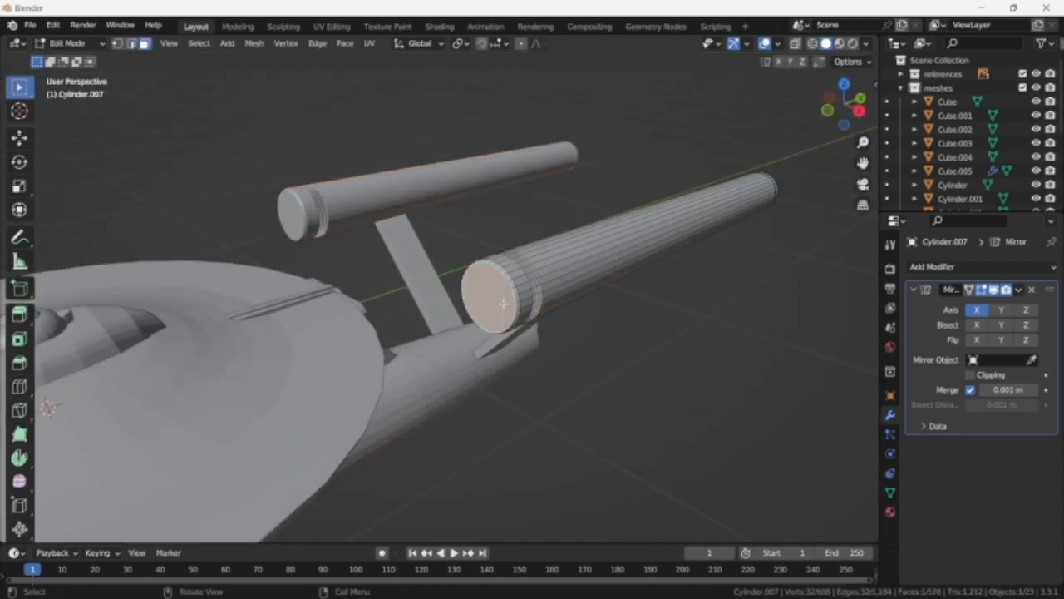
key(shift+s)
click(564, 403)
- Add an ico sphere at the nacelle's front end and rotate its mesh 90° in the side view
key(Tab)
key(KP_3)
key(shift+a)
mouse_move(416, 318)
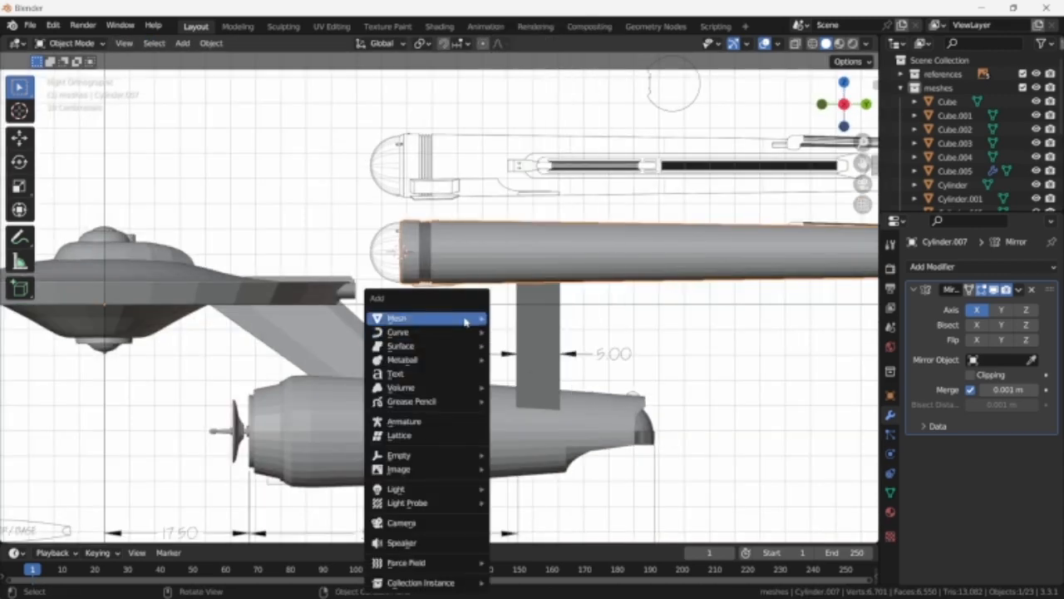
mouse_move(567, 13)
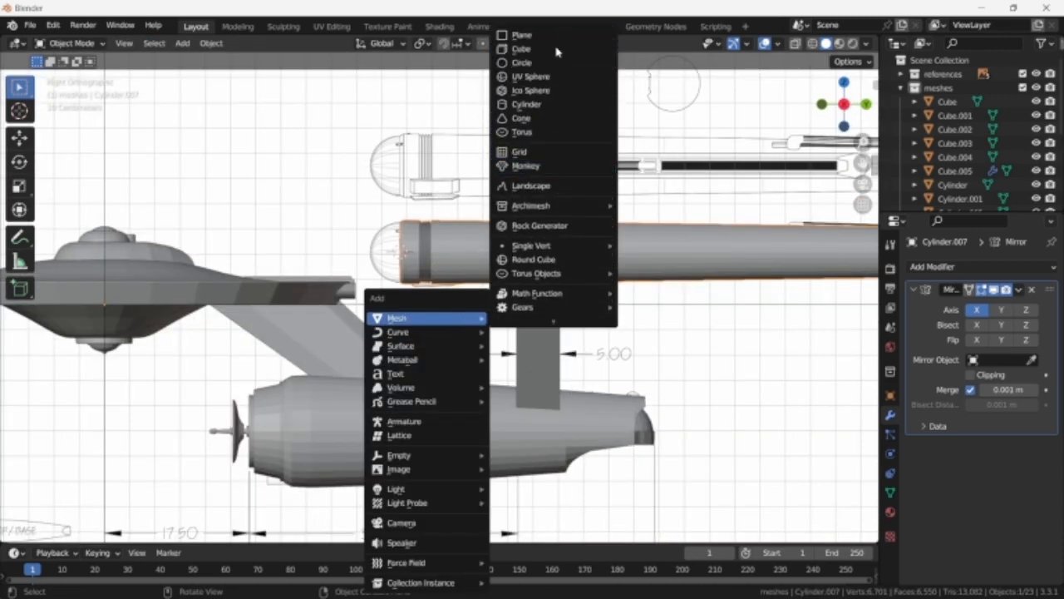
click(549, 92)
key(Tab)
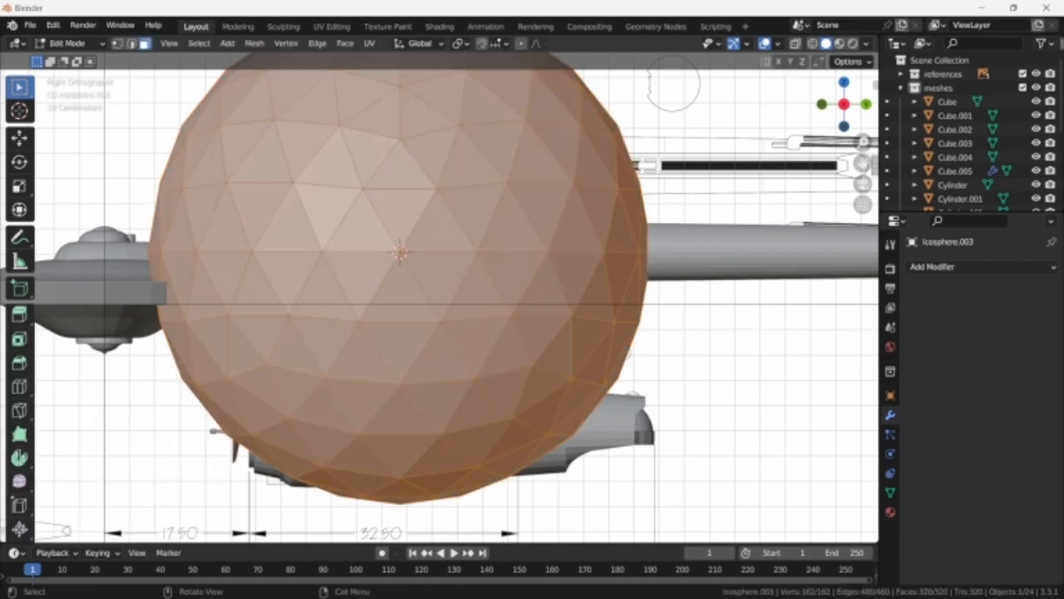
text(r90)
key(Return)
- Scale the ico sphere by about 0.12 and move it about 0.0013 m along Y to fit the blueprint's front dome
key(alt+z)
key(s)
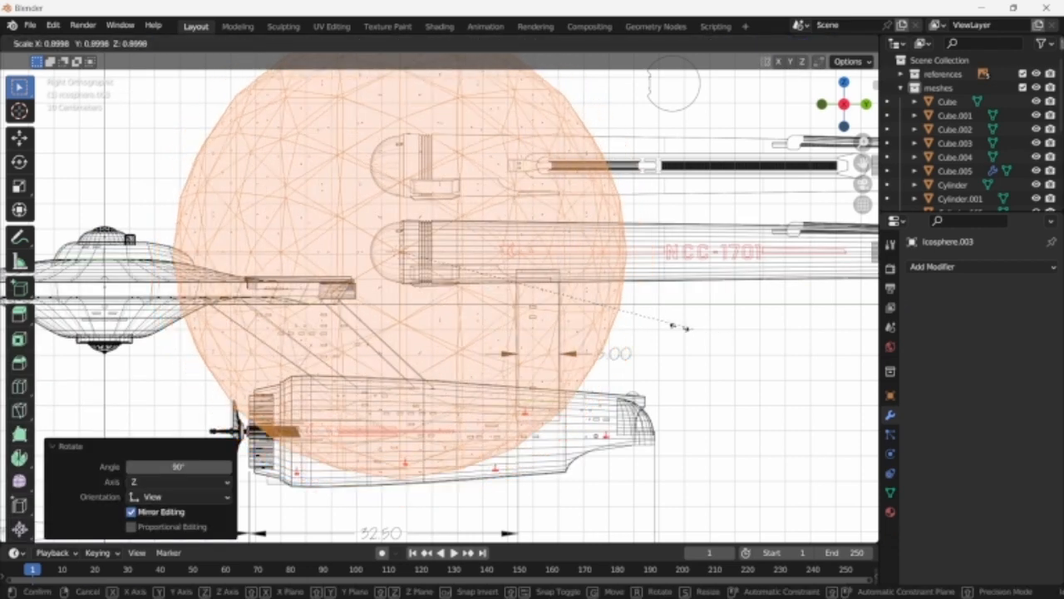
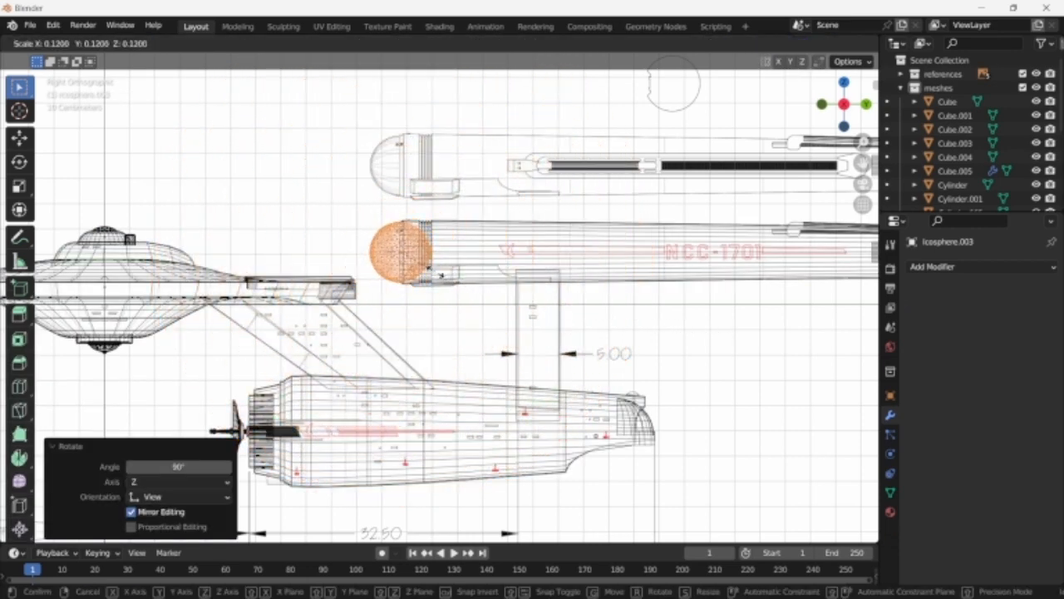
key(Return)
key(KP_Decimal)
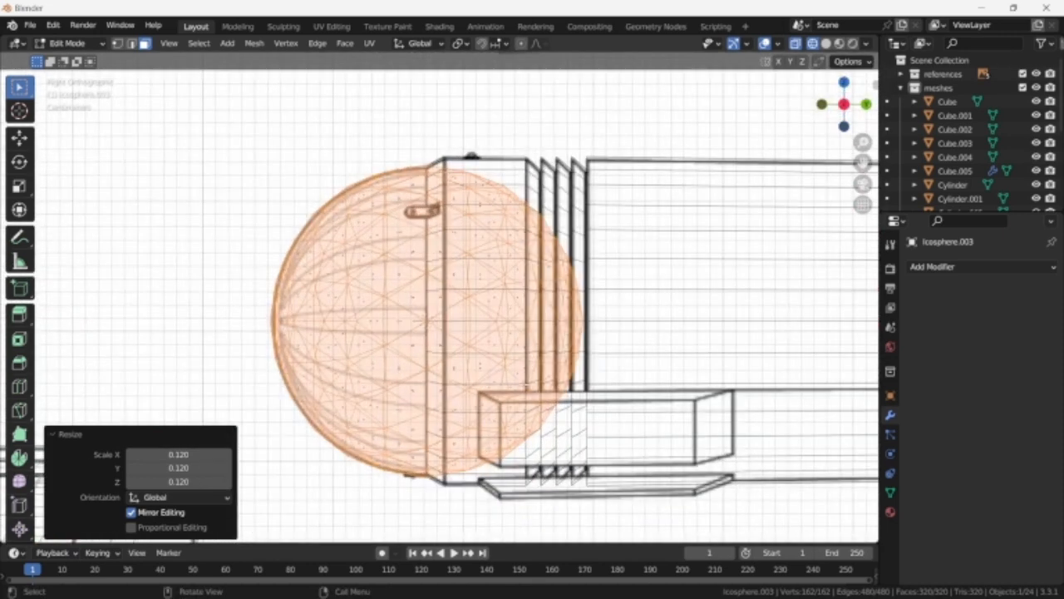
key(g)
key(y)
key(Return)
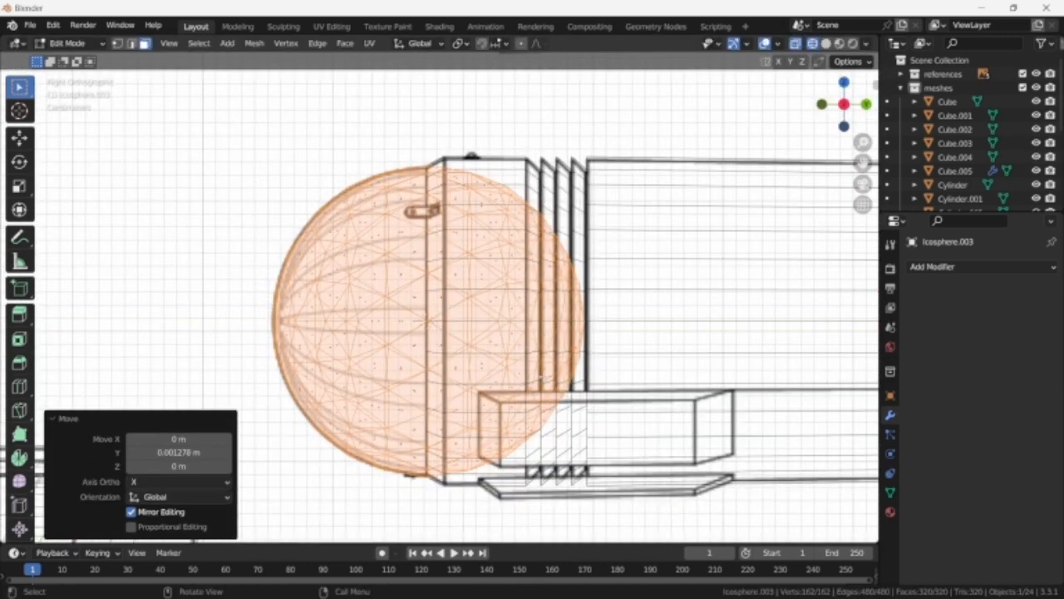
key(s)
key(Return)
- Delete the rear half of the ico sphere's vertices, leaving only the dome in front of the nacelle
key(1)
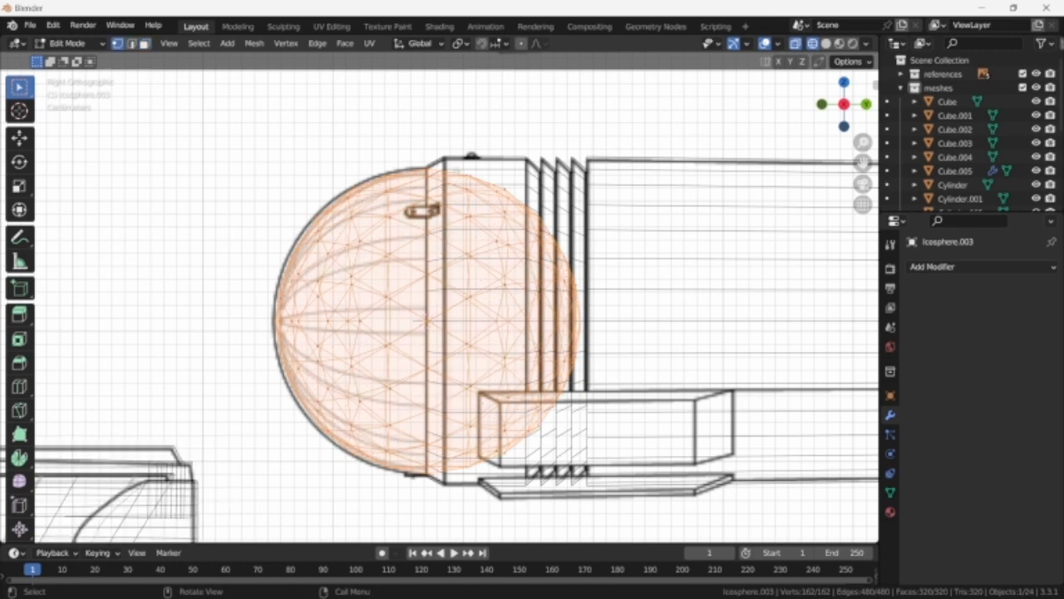
drag(441, 149, 683, 560)
key(x)
click(642, 459)
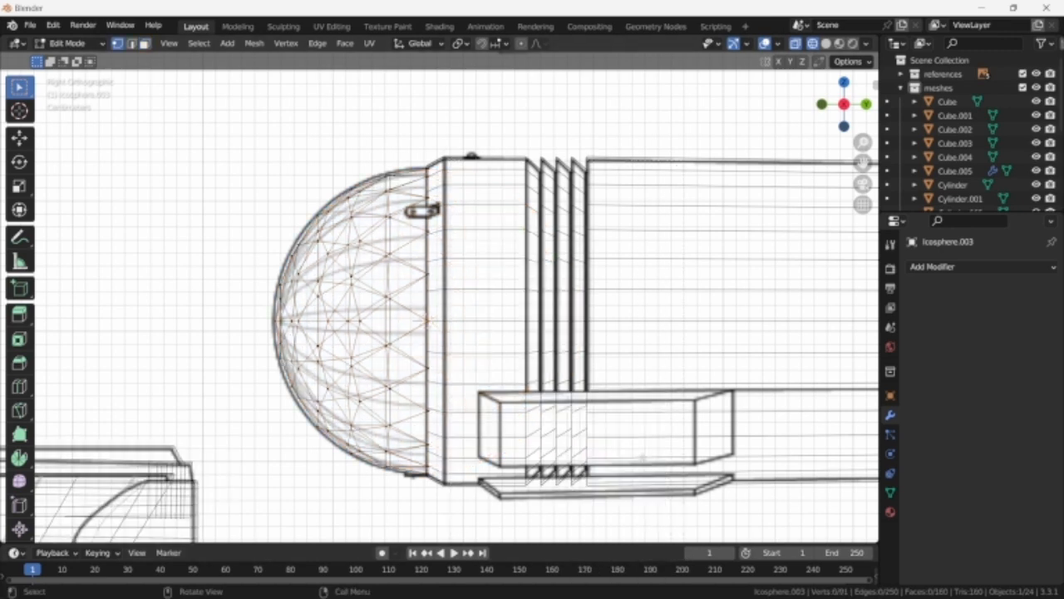
key(shift+z)
key(Tab)
scroll(642, 460, down, 3)
click(643, 462)
- Add a cylinder at the 3D cursor and rotate its mesh 90° in the side view
scroll(643, 462, down, 5)
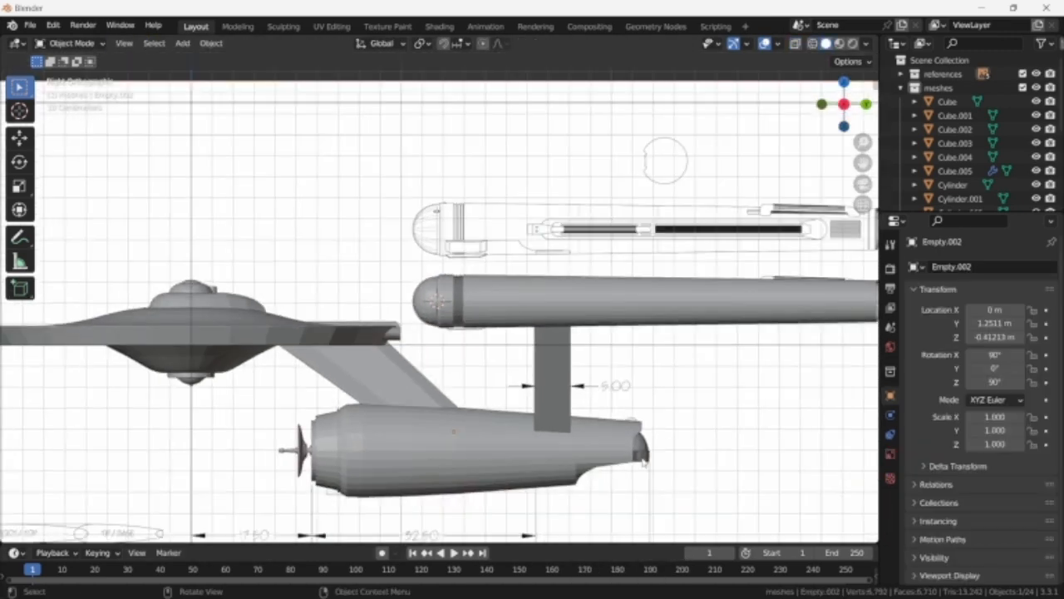
shift+middle_drag(738, 451, 506, 438)
shift+middle_drag(612, 421, 565, 433)
key(shift+z)
key(shift+a)
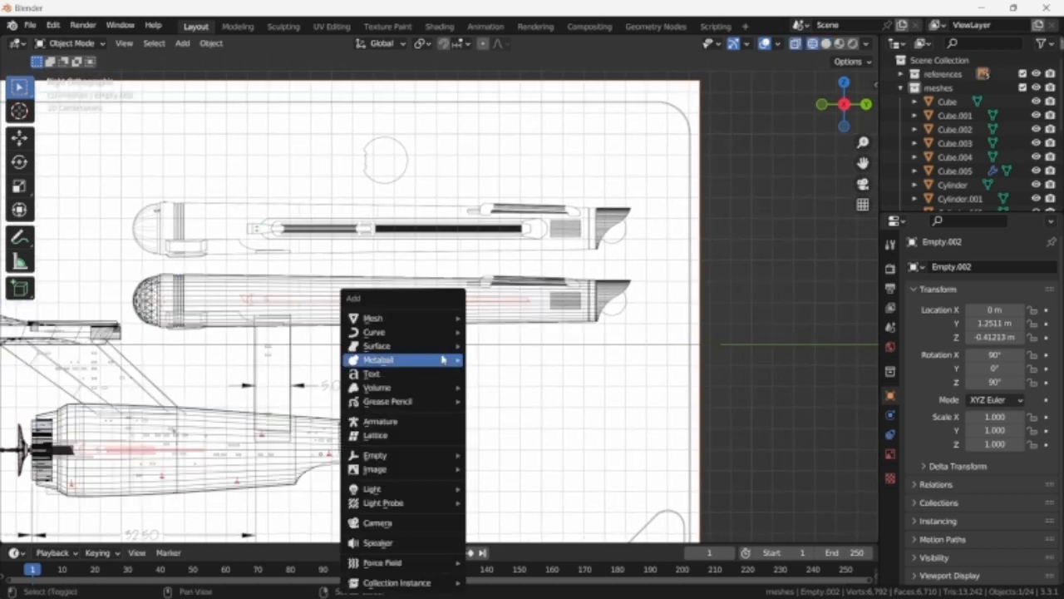
mouse_move(415, 317)
mouse_move(528, 5)
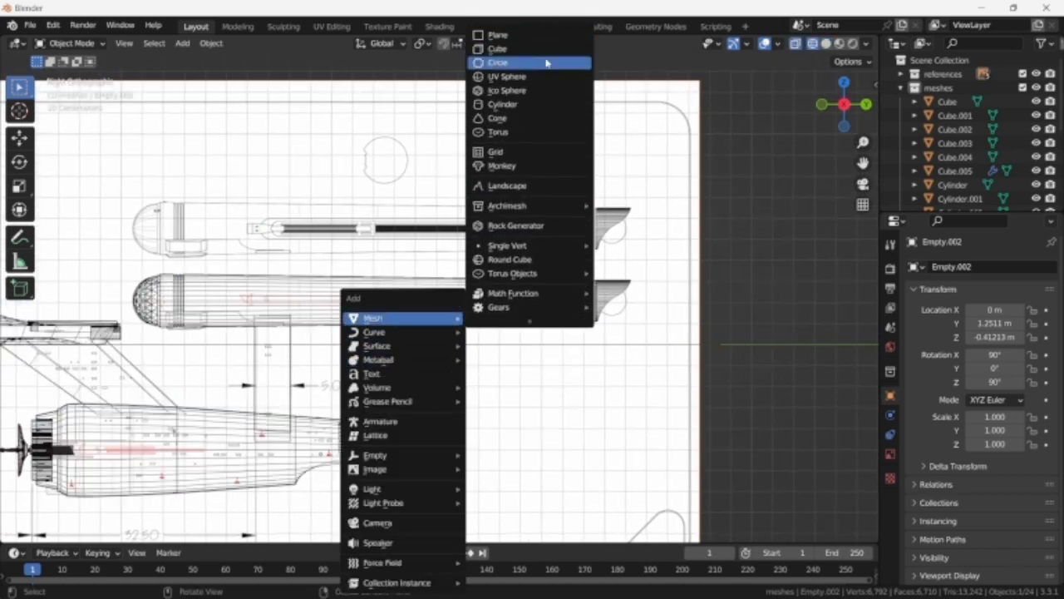
click(541, 104)
scroll(575, 266, down, 4)
key(Tab)
text(r)
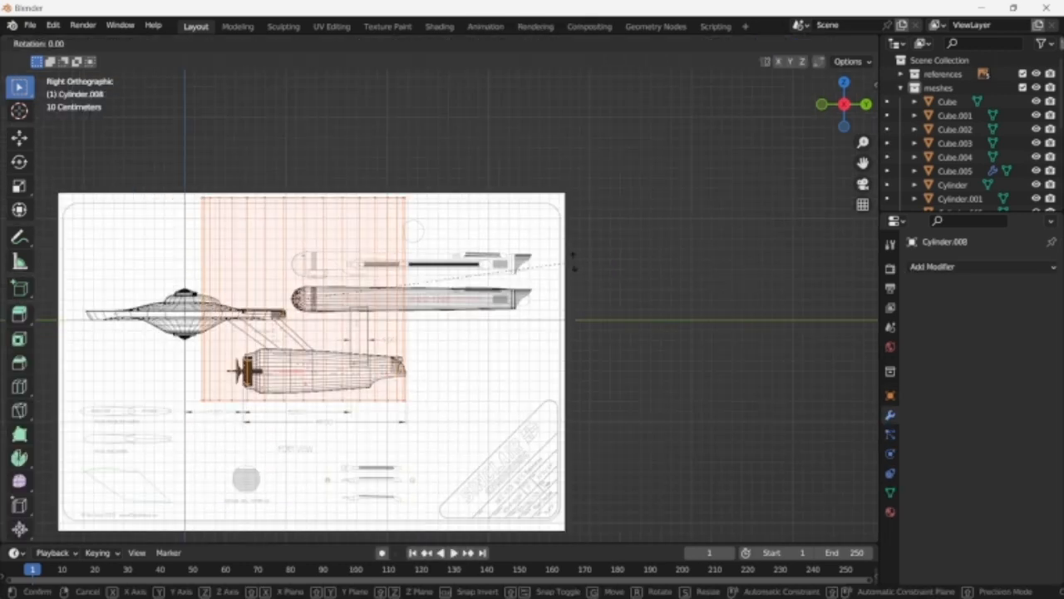
text(90)
key(Return)
- Scale the cylinder by about 0.121 and move it about 2.17 m along Y to the nacelle's aft end
key(s)
click(331, 289)
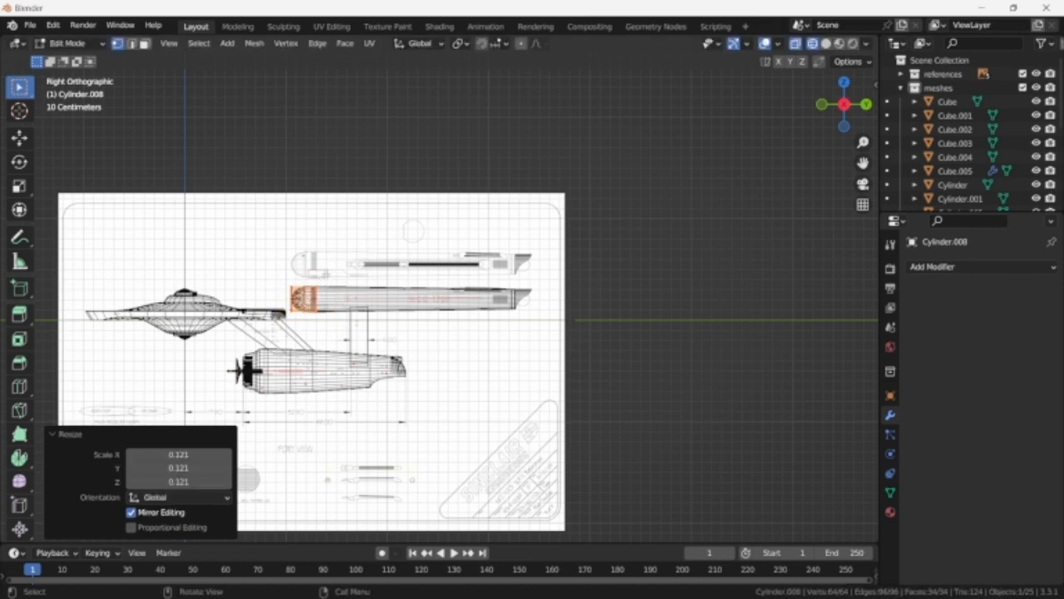
key(g)
key(y)
click(555, 288)
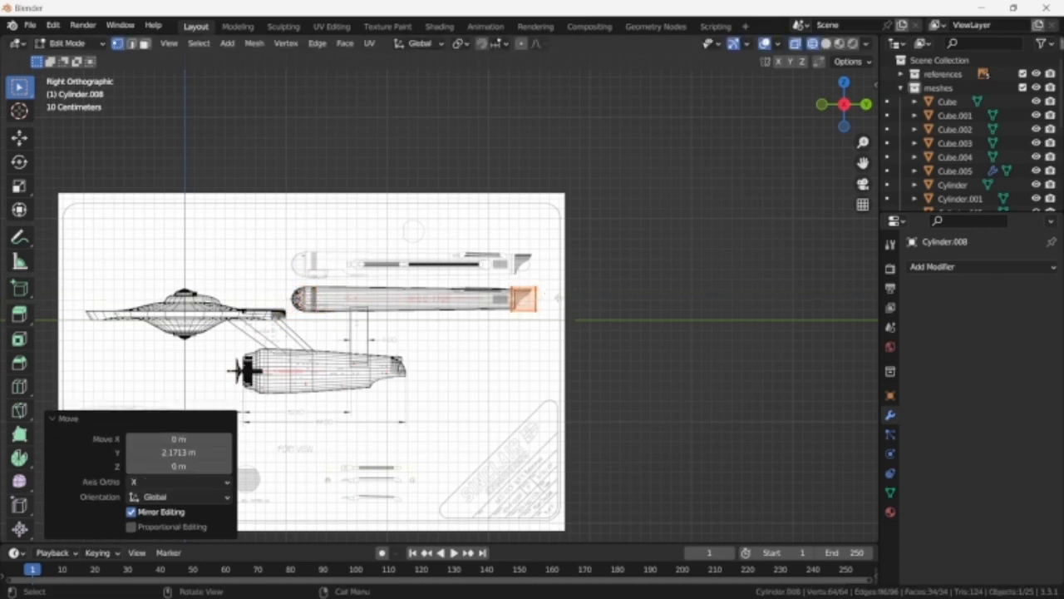
- Scale the cylinder by 0.839 and move it about 0.018 m along Y to the front edge of the blueprint's end piece
scroll(550, 297, up, 8)
scroll(449, 361, up, 6)
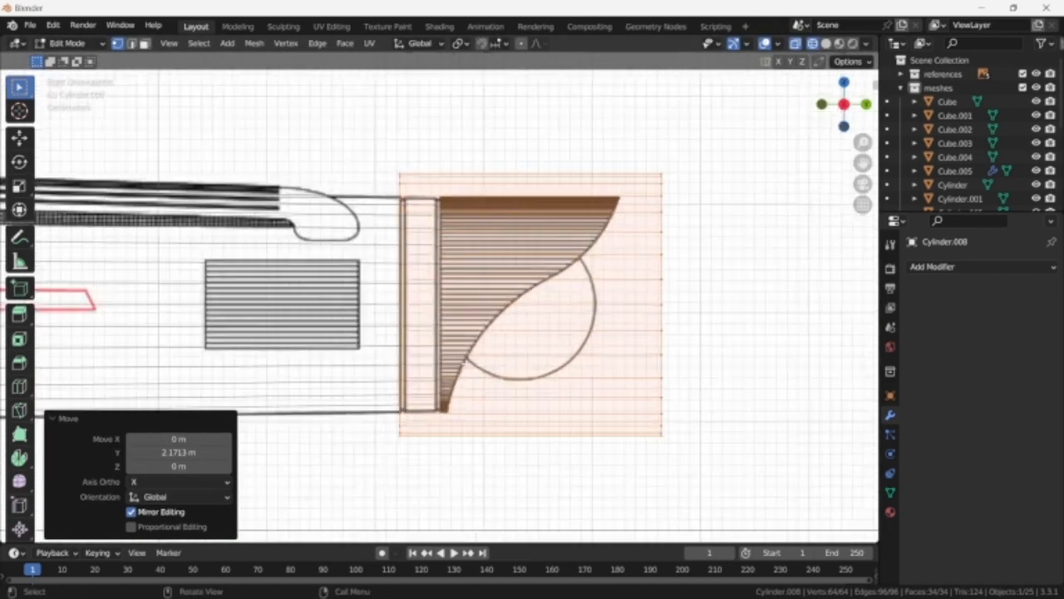
key(s)
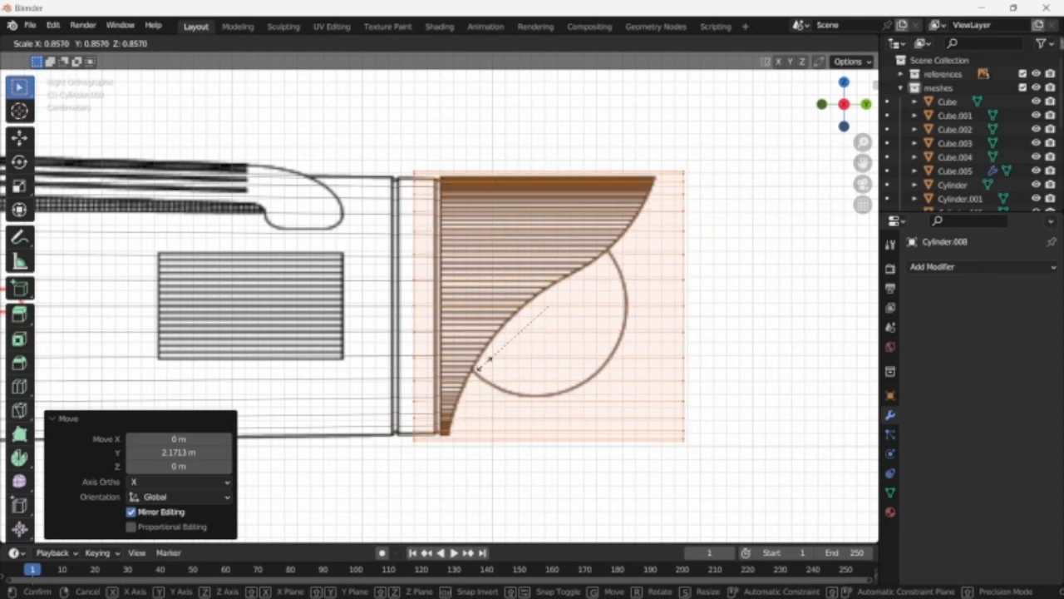
click(509, 364)
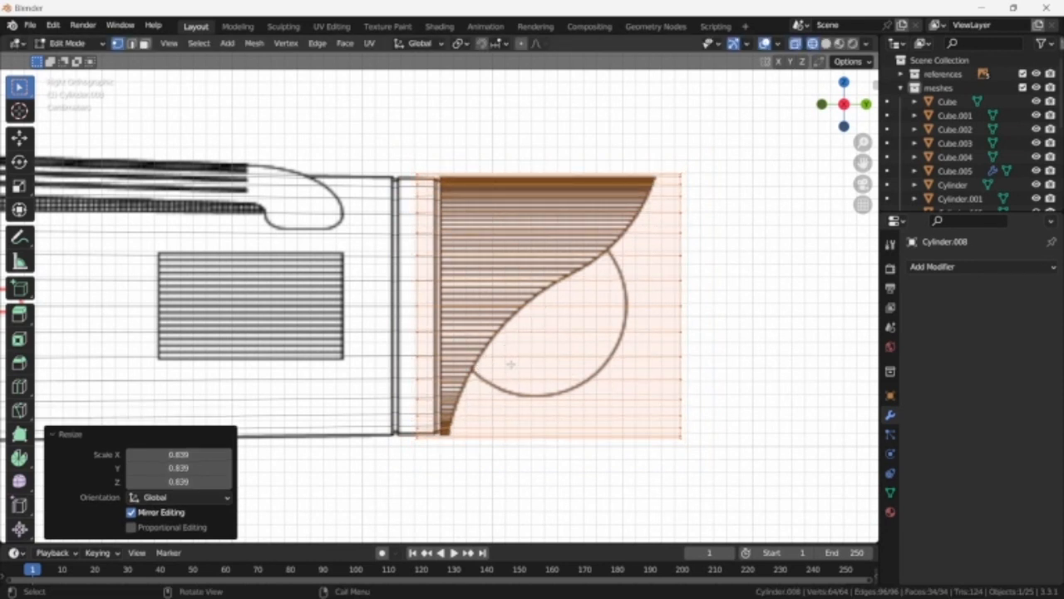
key(g)
key(y)
click(534, 364)
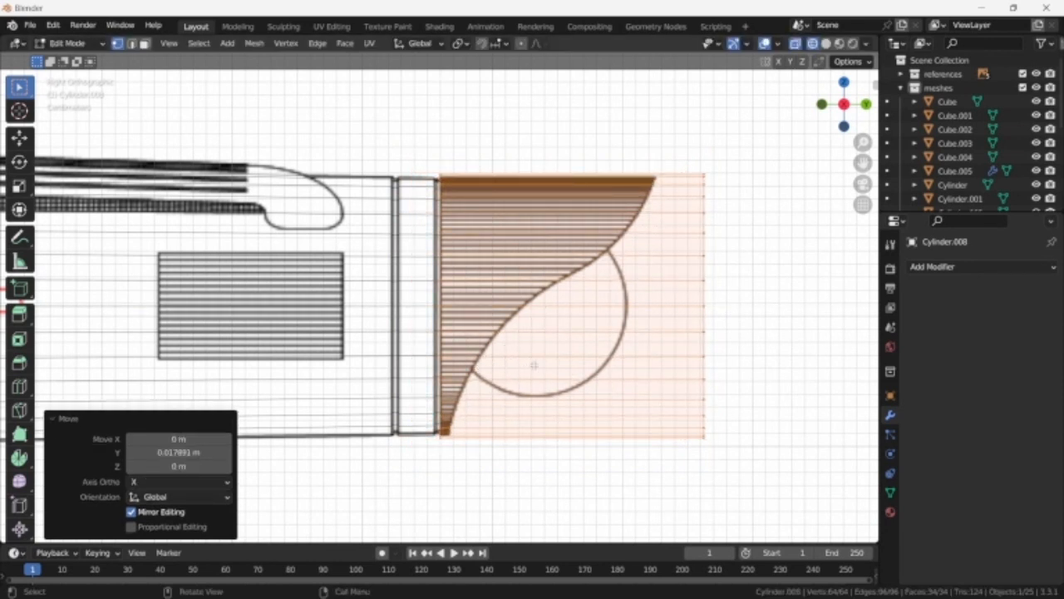
- Select the cylinder's rear vertices and move them about -0.036 m along Y to the blueprint's upper aft tip
scroll(667, 426, up, 2)
scroll(747, 219, down, 4)
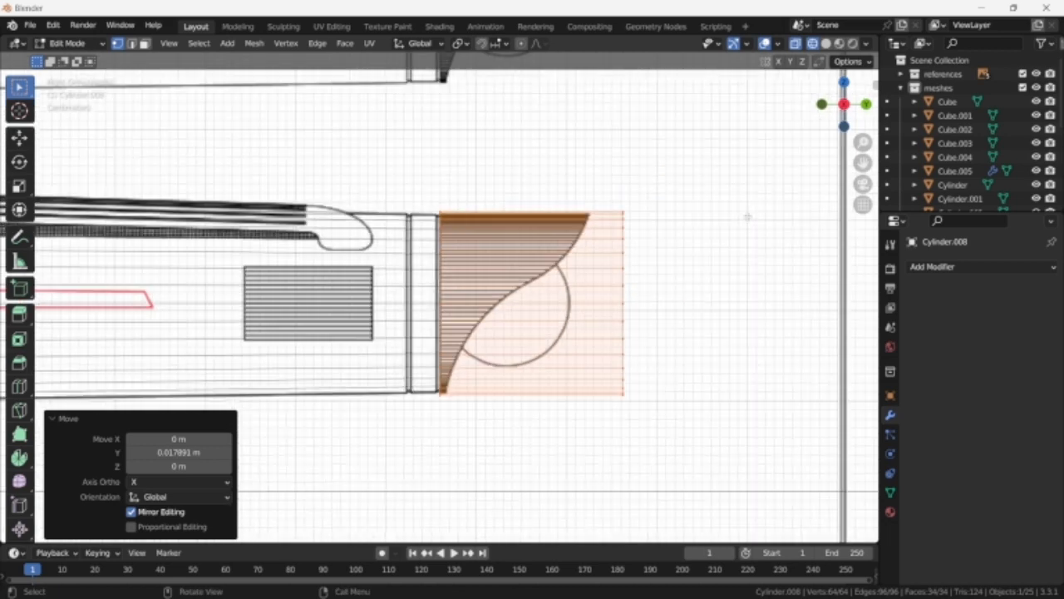
drag(618, 188, 662, 441)
key(g)
key(y)
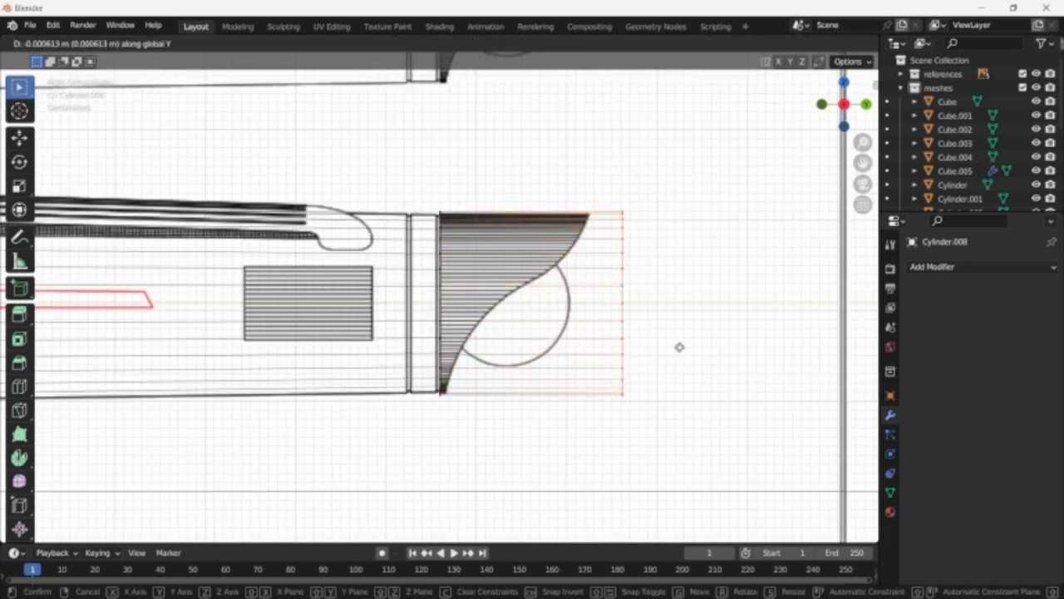
click(654, 346)
- Deselect the topmost rear vertex and move the remaining rear vertices about -0.0005 m along Y
scroll(653, 343, up, 4)
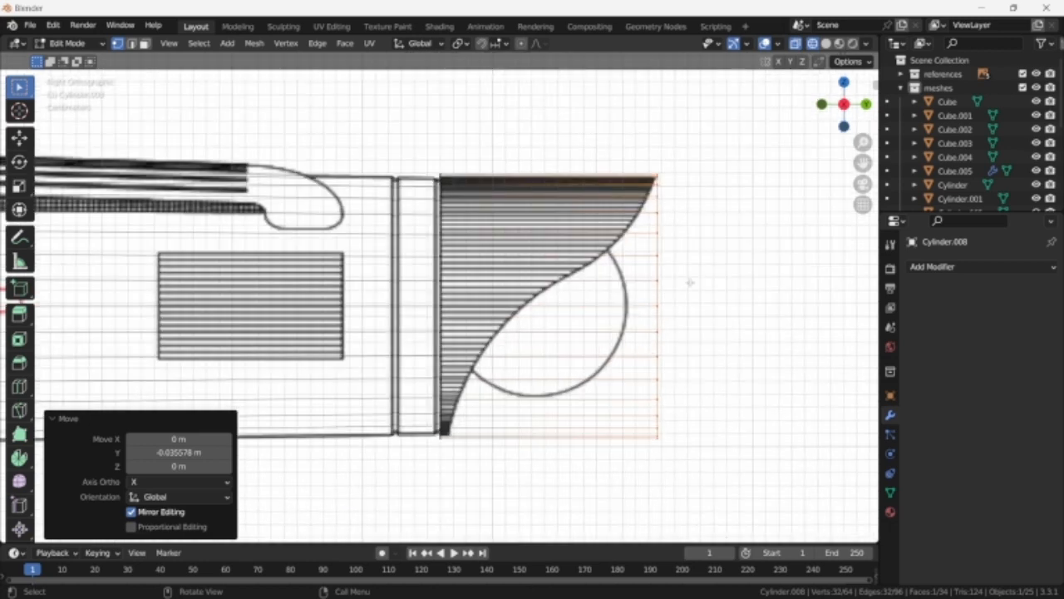
scroll(650, 339, up, 2)
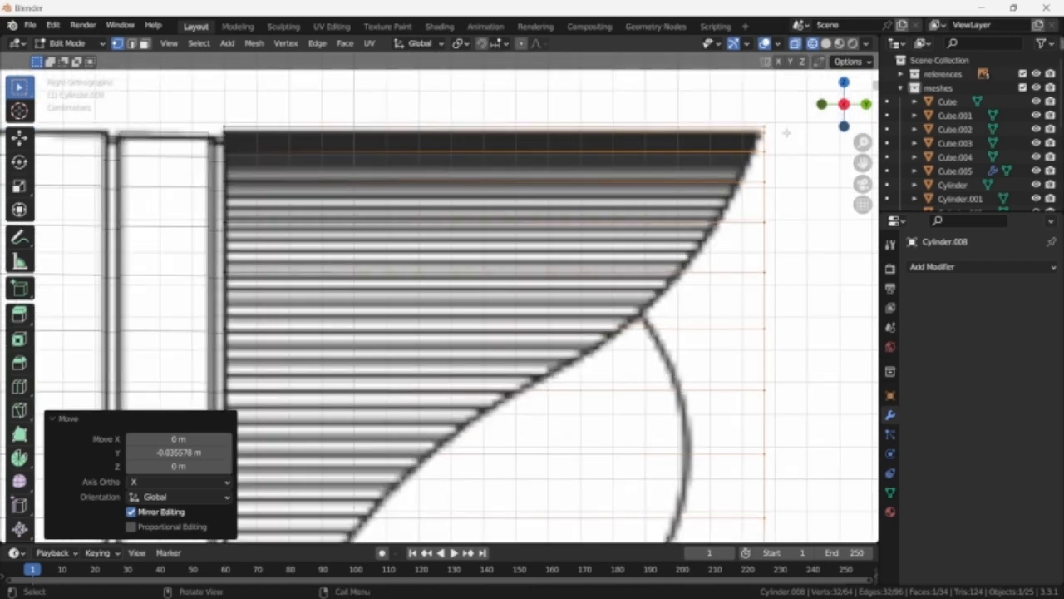
key(c)
middle_click(769, 118)
right_click(769, 119)
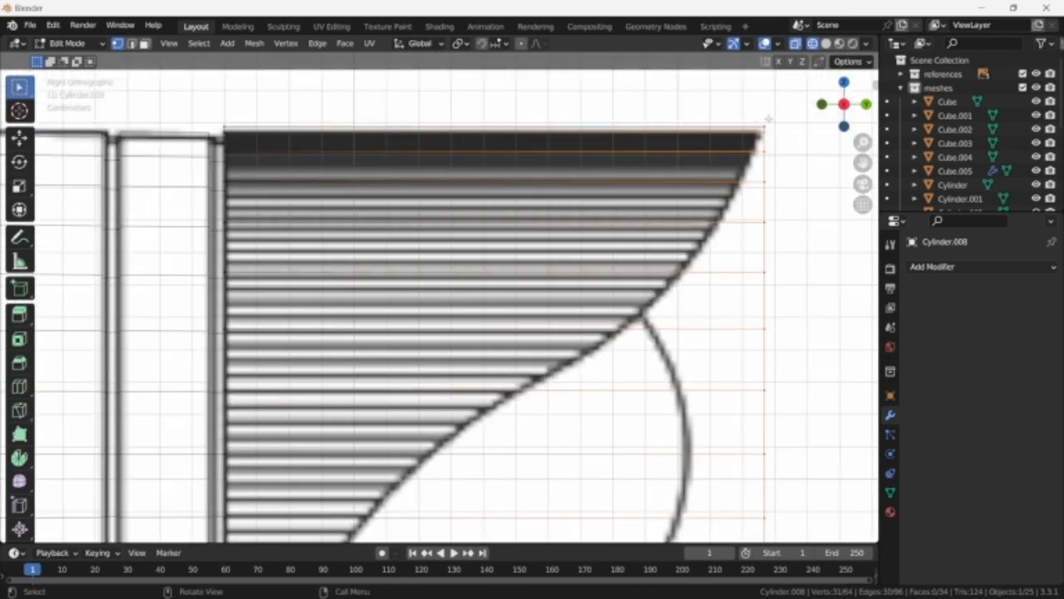
key(g)
key(y)
click(829, 237)
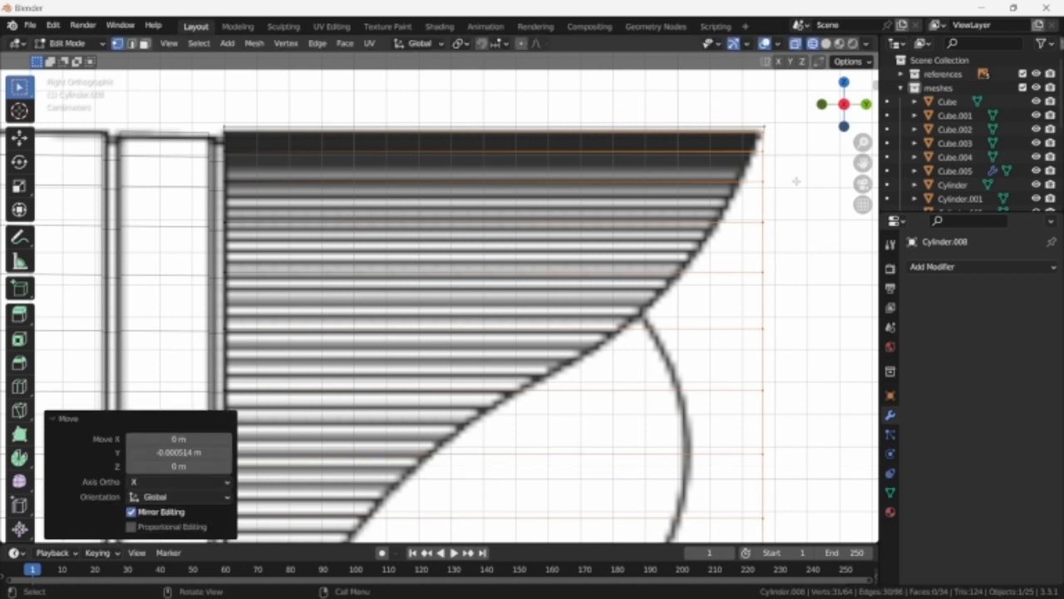
- Deselect the rear vertices just below the top one and move the rest about -0.0017 m along Y onto the curve
key(c)
right_click(774, 123)
key(c)
shift+click(773, 134)
right_click(778, 139)
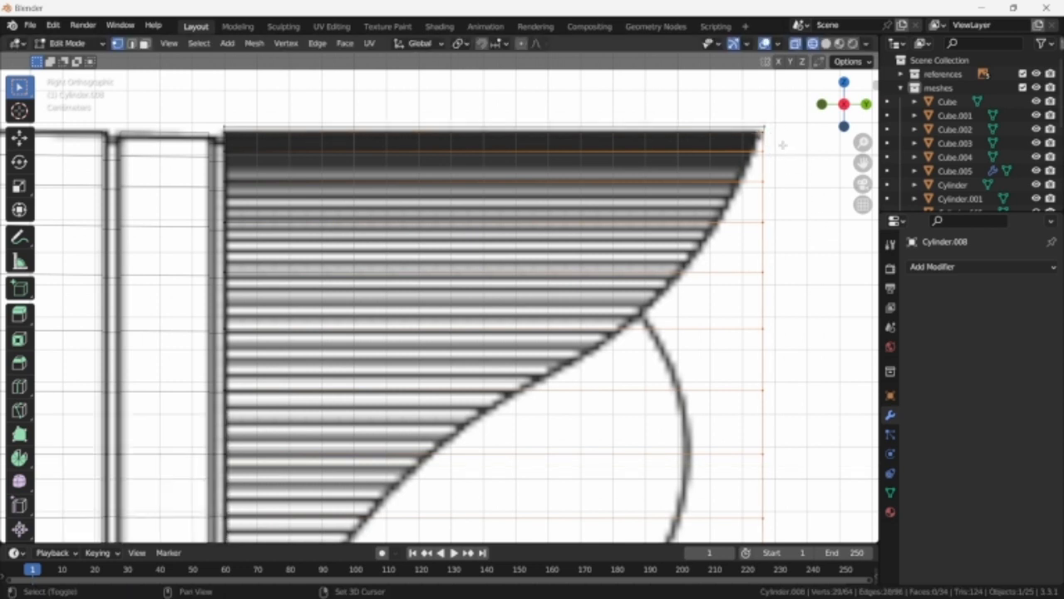
key(g)
key(y)
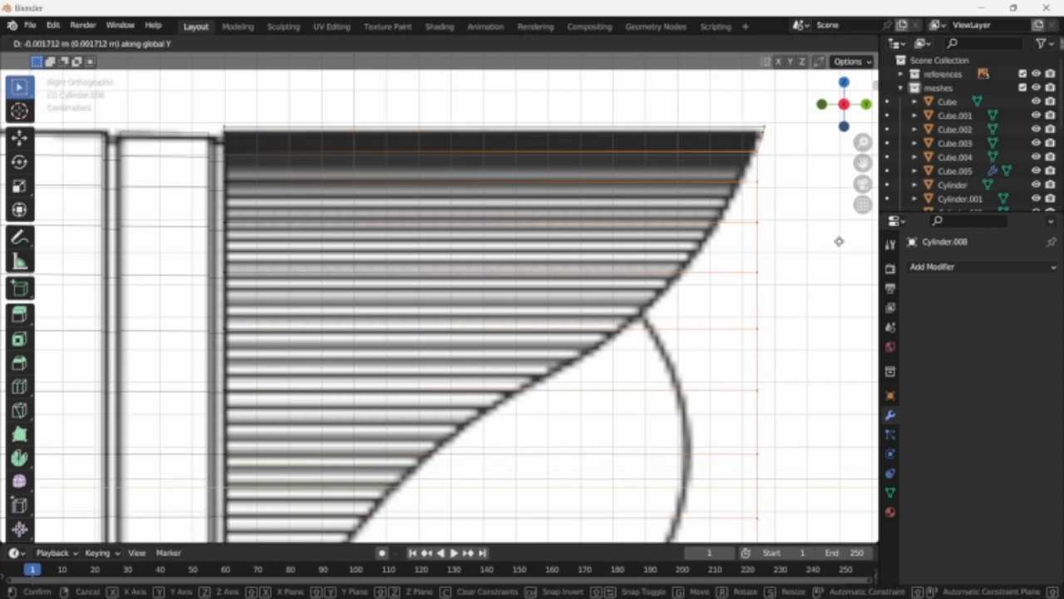
click(838, 241)
- Deselect the next rear vertex pair down and move the remaining ones about -0.0039 m along Y onto the curve
key(c)
shift+click(766, 149)
right_click(769, 151)
key(g)
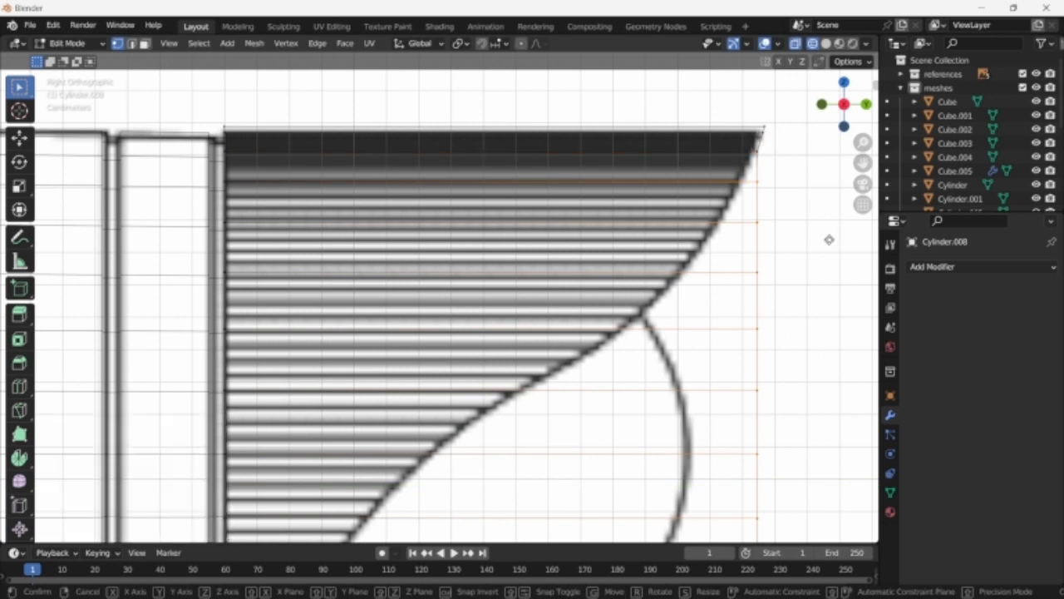
key(y)
click(817, 239)
- Deselect the next lower rear vertex pair and move the rest about -0.0065 m along Y to the curve
key(c)
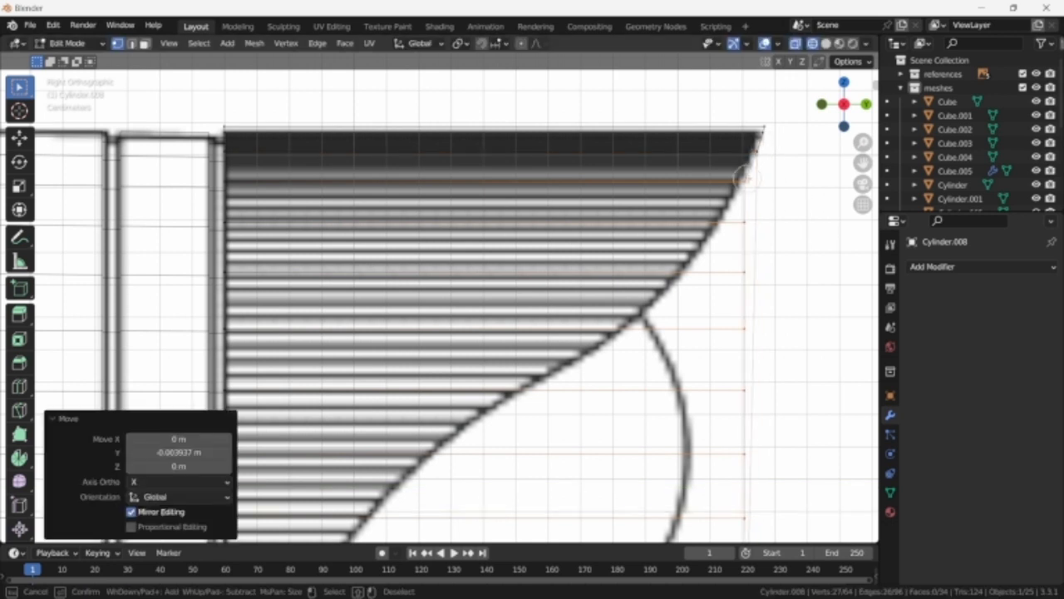
shift+click(749, 185)
right_click(750, 186)
key(g)
key(y)
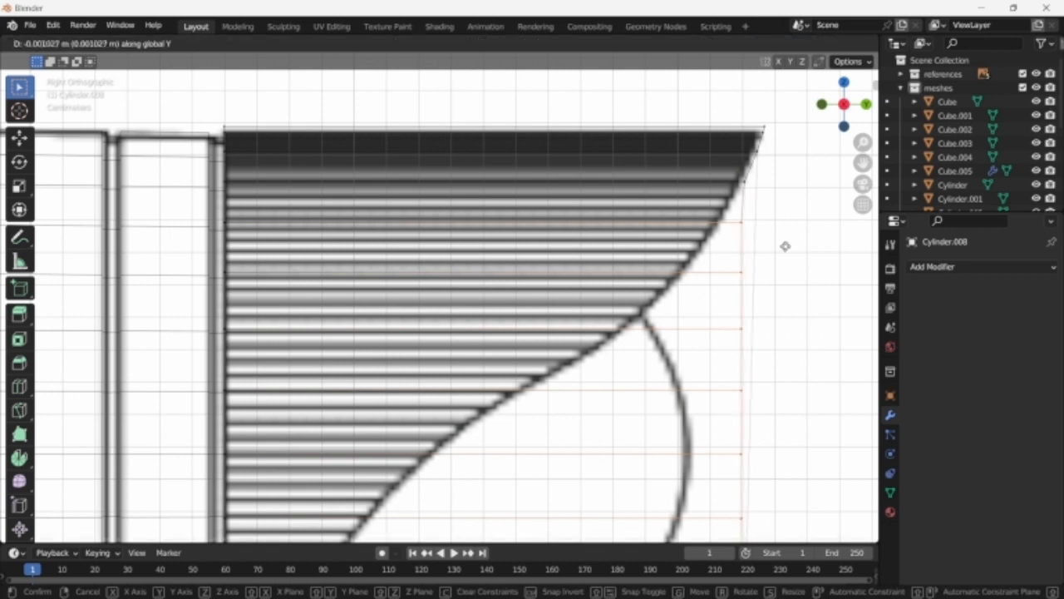
click(757, 242)
- Deselect the following rear vertex pair and move the remaining ones about -0.010 m along Y to the curve
key(c)
shift+click(754, 245)
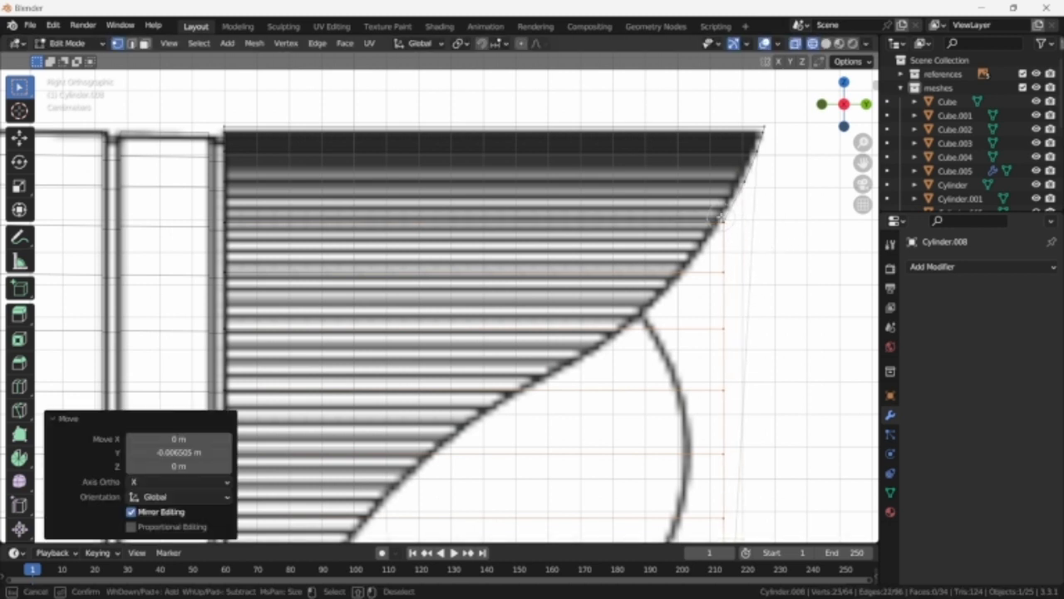
right_click(752, 268)
key(g)
key(y)
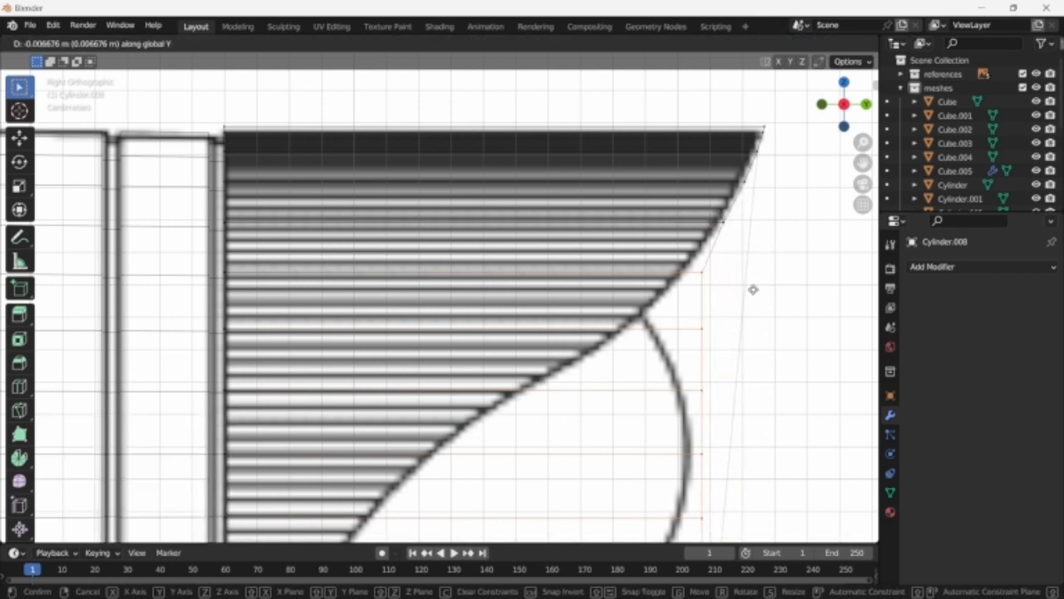
click(742, 287)
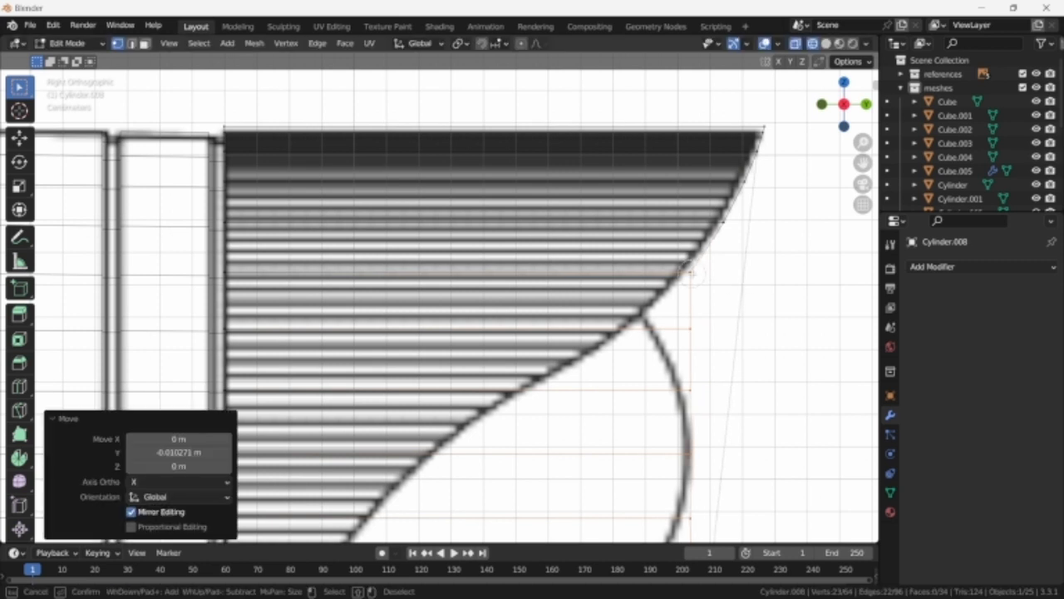
- Release another rear vertex pair and move those below it about -0.016 m along Y to where the blueprint's arc begins
shift+middle_drag(751, 369, 796, 327)
key(g)
key(y)
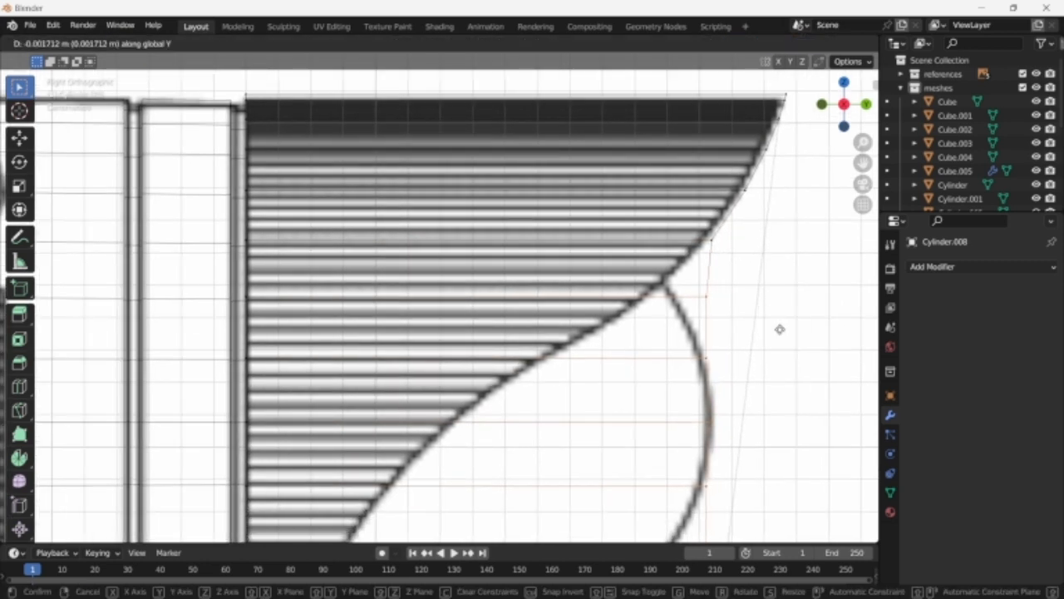
click(744, 326)
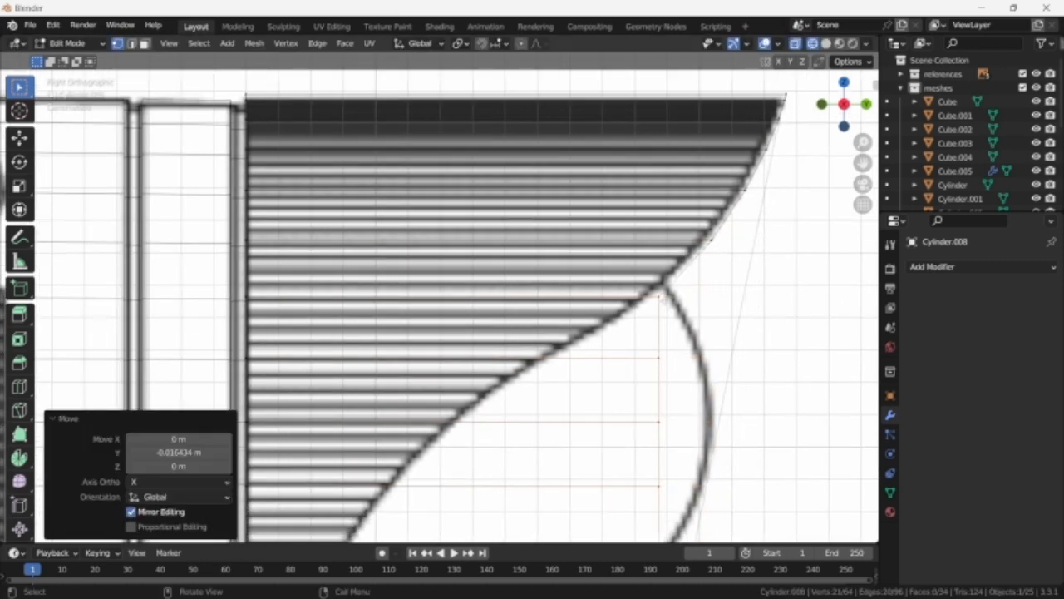
- Release the next two rear vertex pairs in turn, moving the remaining vertices about -0.032 m and -0.030 m along Y
shift+middle_drag(753, 399, 801, 310)
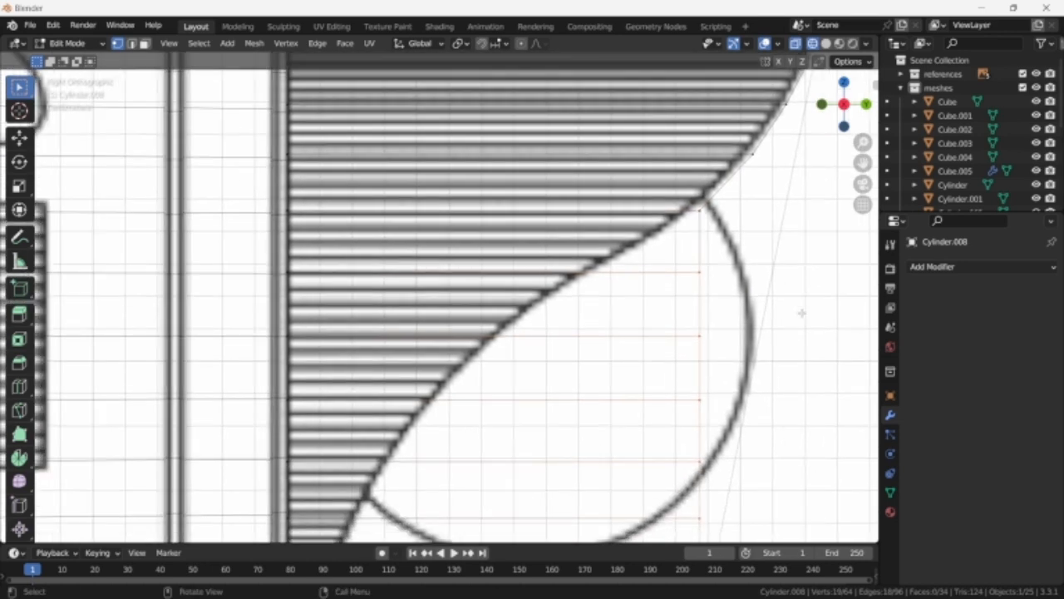
key(g)
key(y)
click(700, 311)
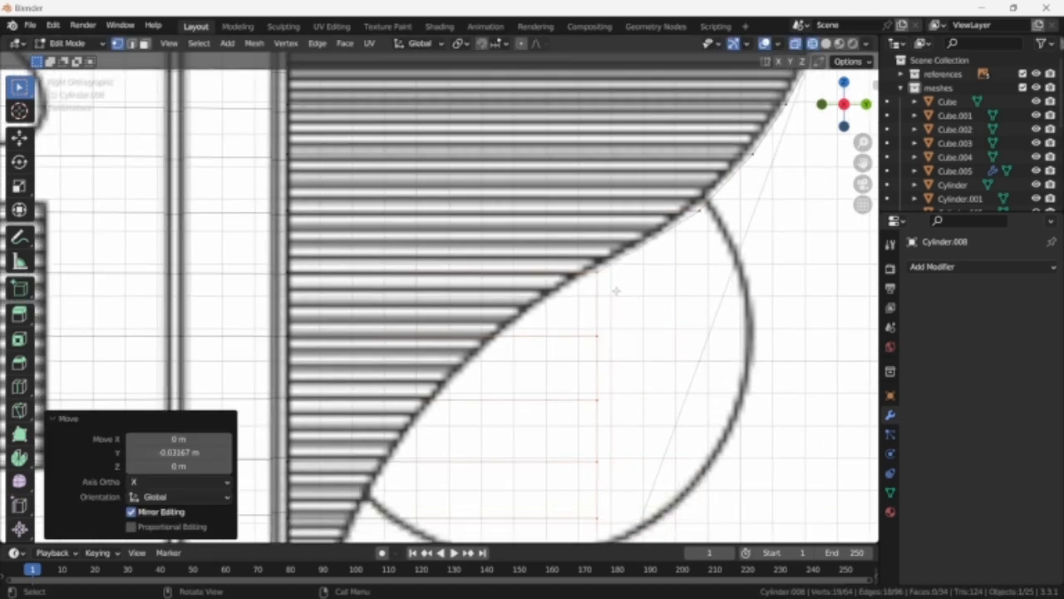
key(g)
key(y)
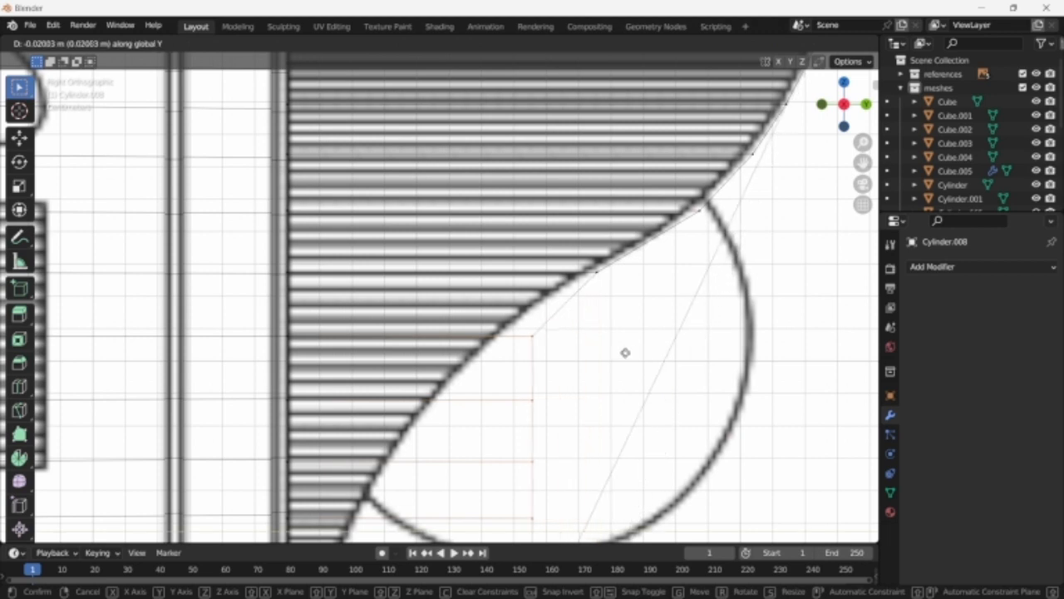
click(594, 359)
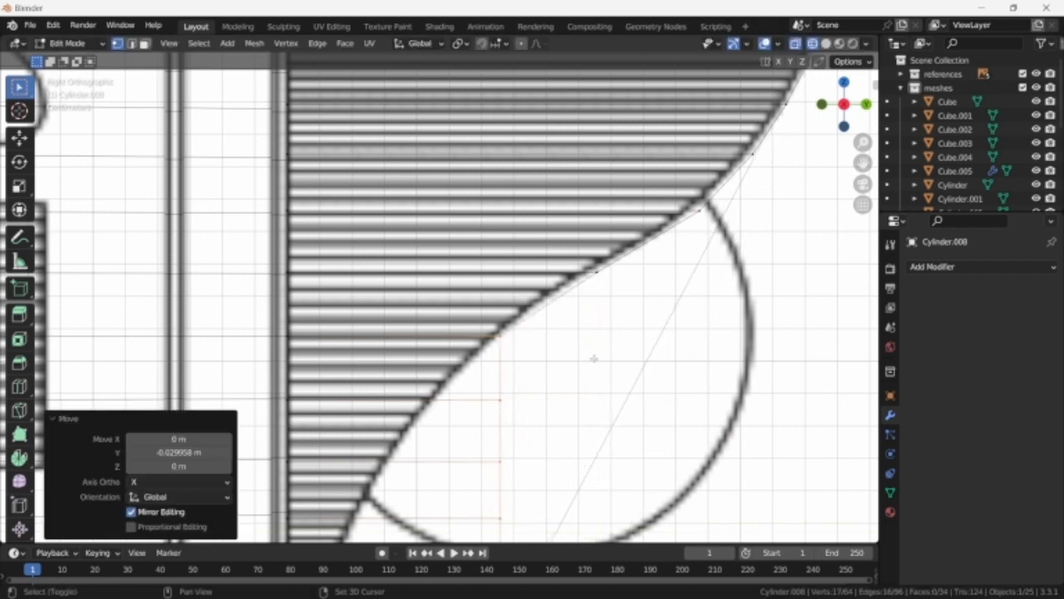
- Deselect the rear vertex pair already on the curve and move the lower ones about -0.021 m along Y
shift+middle_drag(626, 360, 696, 290)
ctrl+drag(561, 256, 585, 274)
shift+middle_drag(680, 326, 726, 276)
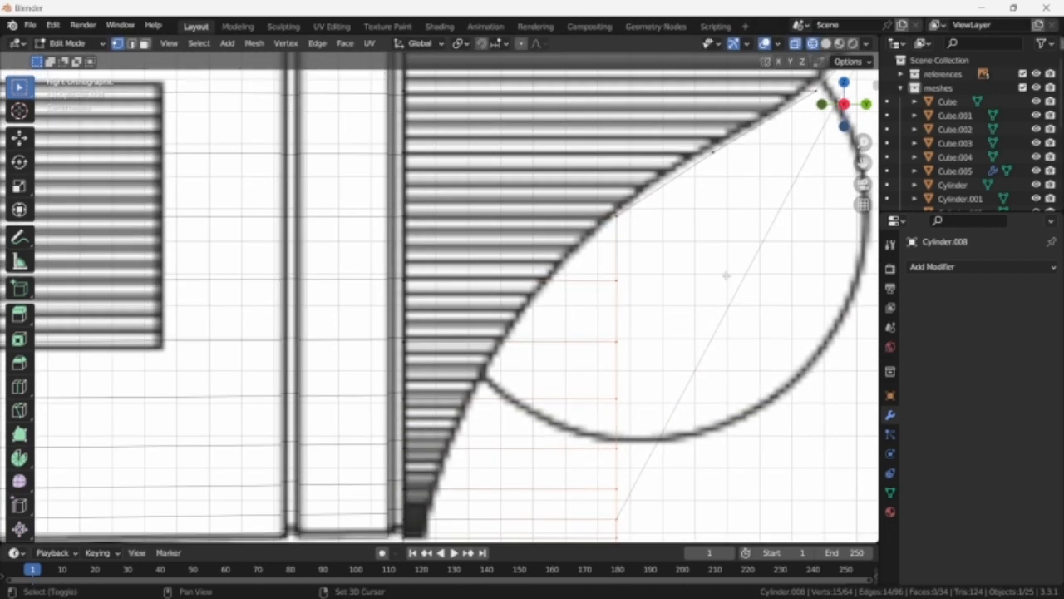
key(t)
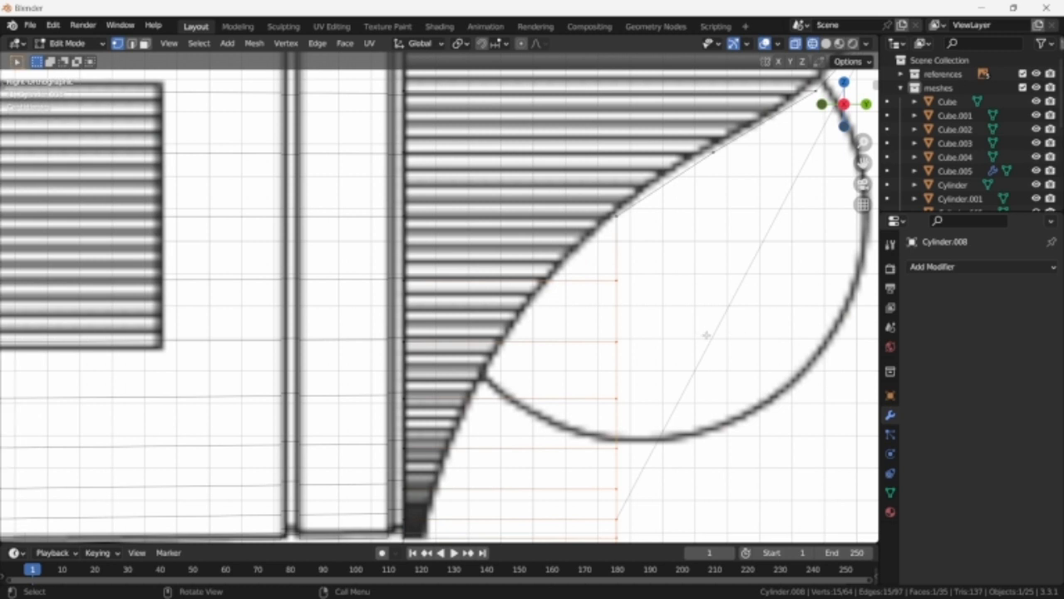
key(t)
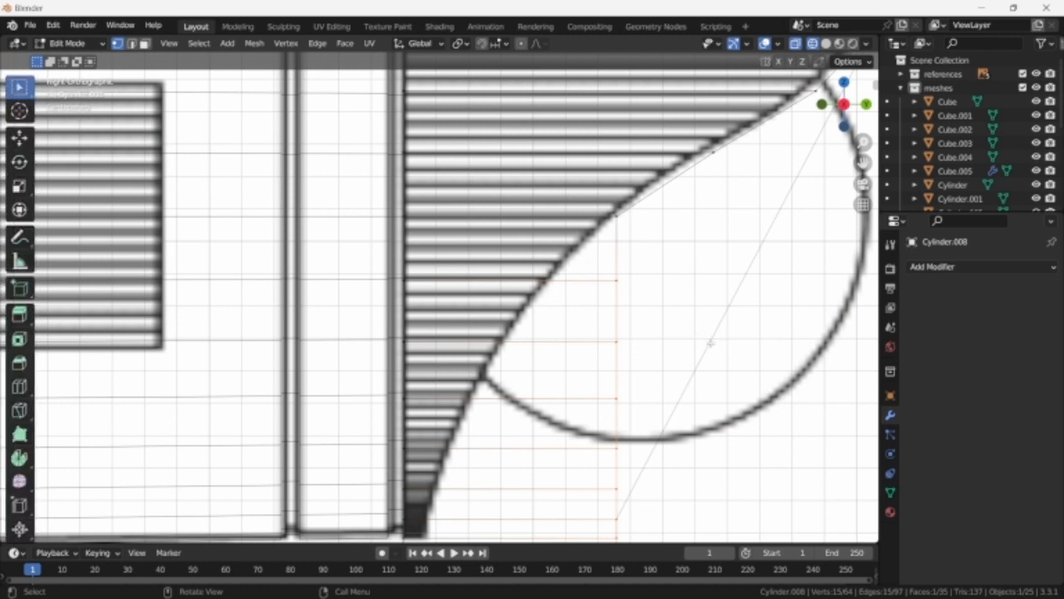
key(g)
key(y)
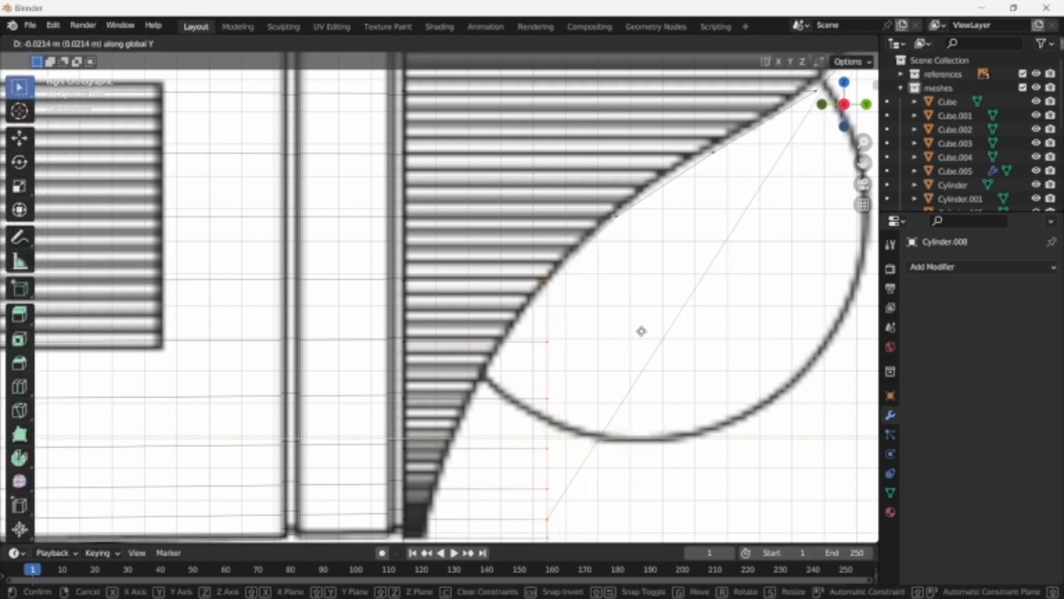
click(643, 331)
- Deselect the next rear vertex pair on the curve's lower half and move the rest about -0.014 m along Y
key(c)
middle_click(560, 286)
right_click(568, 292)
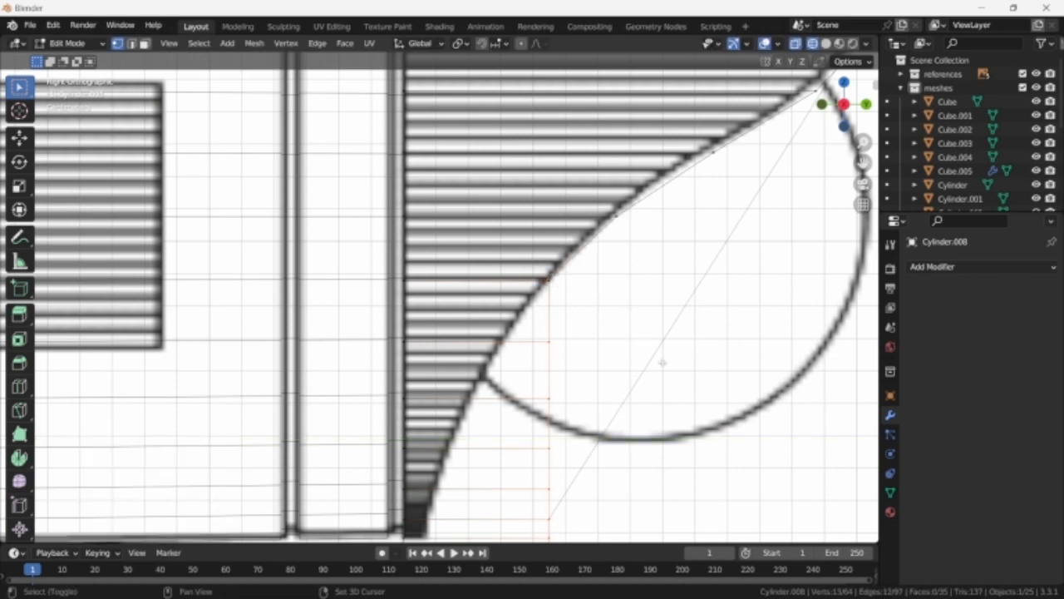
shift+middle_drag(671, 398, 720, 329)
key(g)
key(y)
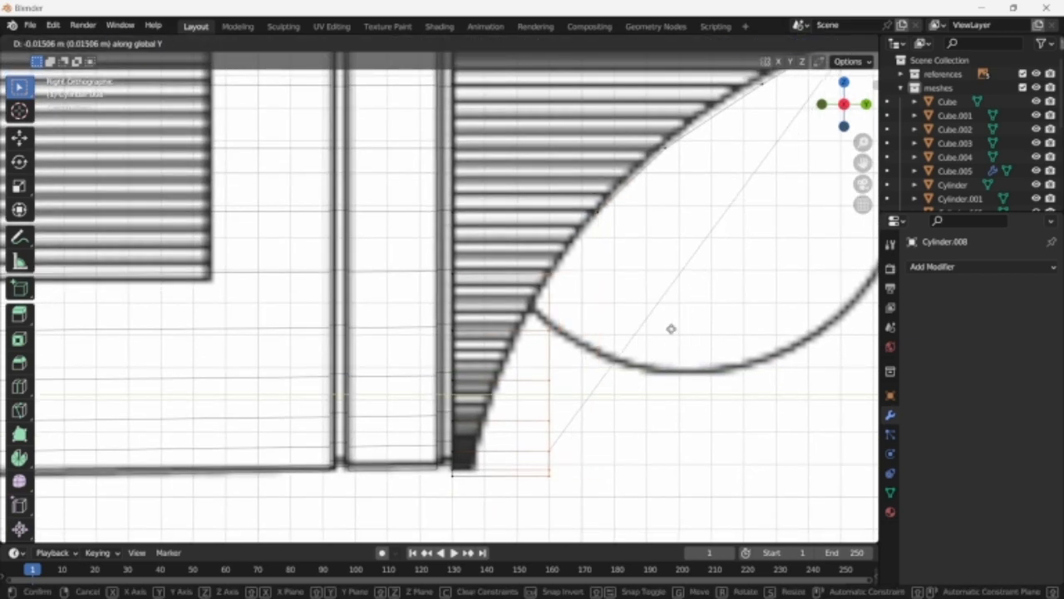
click(677, 328)
- Release two more rear vertex pairs in turn, moving the remaining lower vertices about -0.009 m and -0.0063 m along Y
key(c)
middle_click(561, 279)
right_click(571, 288)
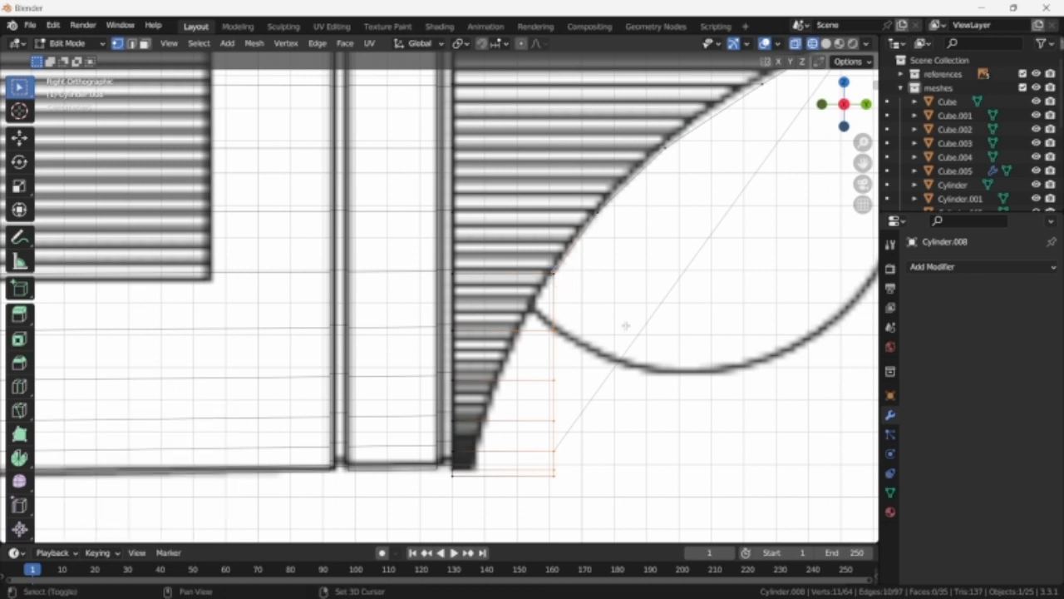
key(g)
key(y)
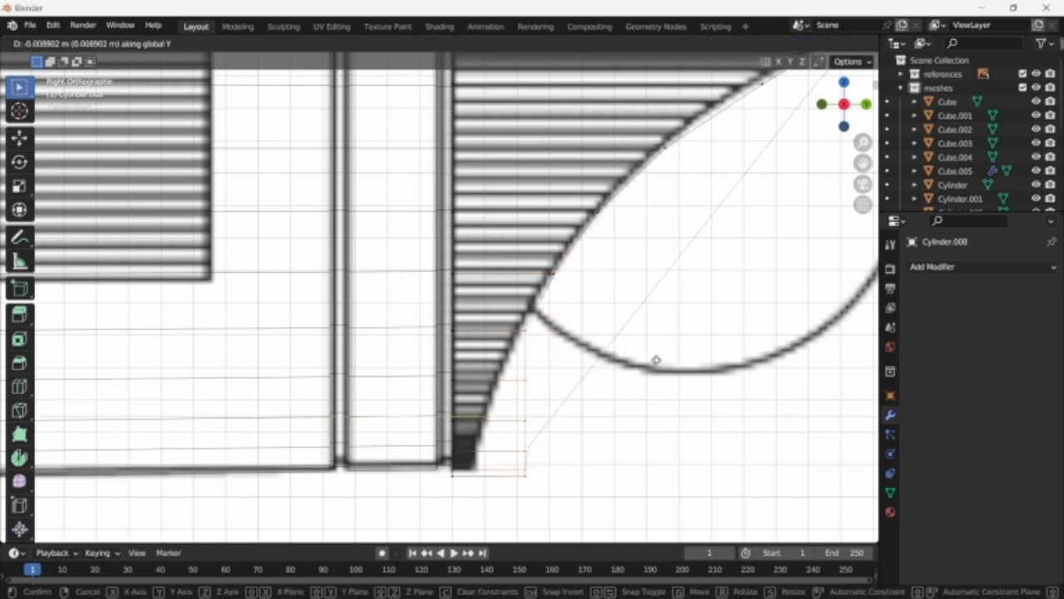
click(652, 360)
key(g)
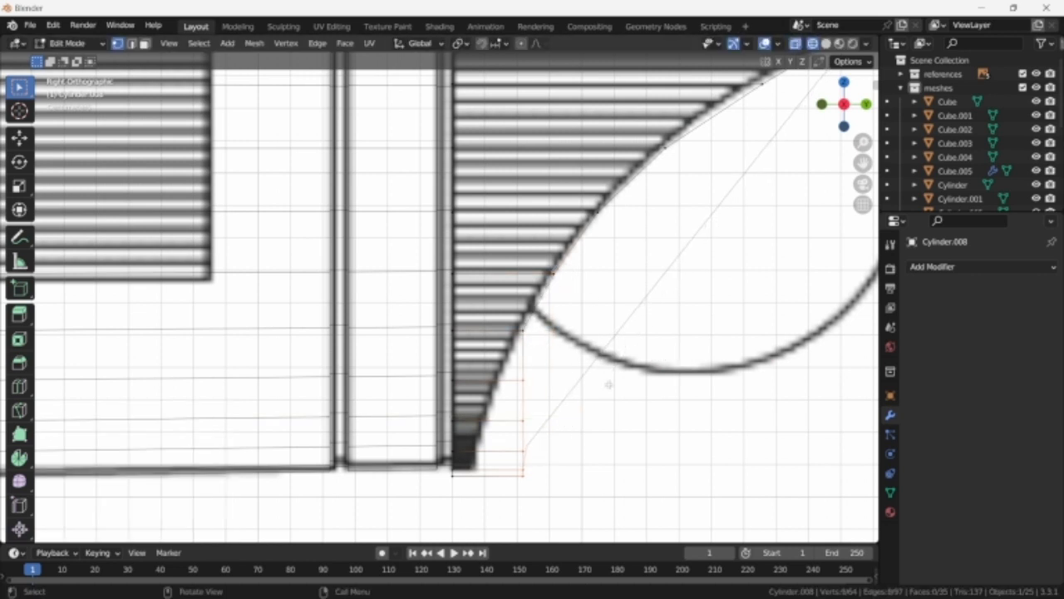
key(y)
click(588, 383)
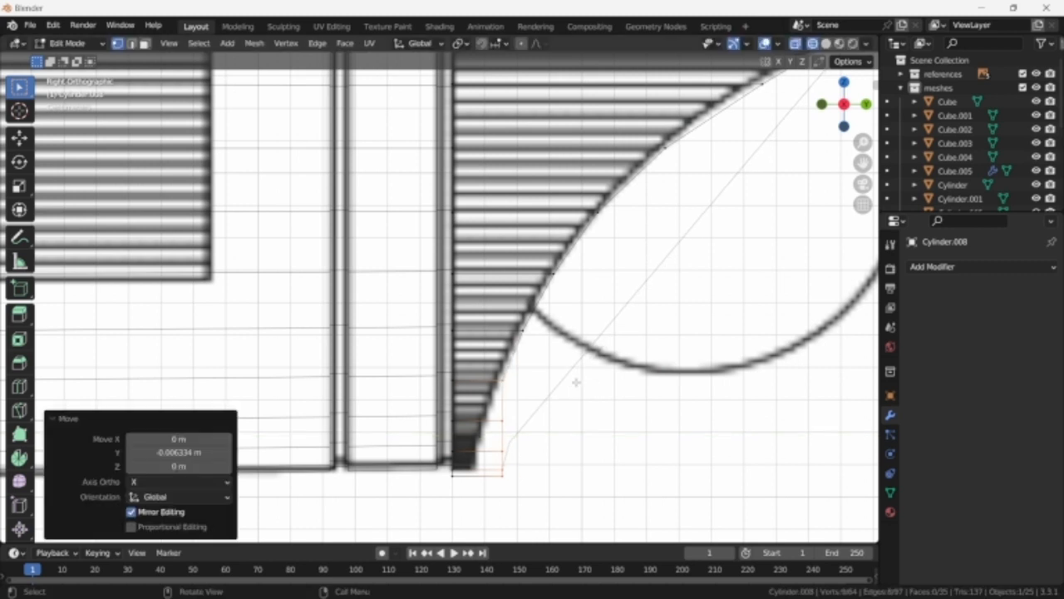
- Deselect the rear vertex pair already on the curve and move the remaining lowest vertices about -0.0046 m along Y
key(c)
middle_click(513, 375)
right_click(513, 377)
key(g)
key(y)
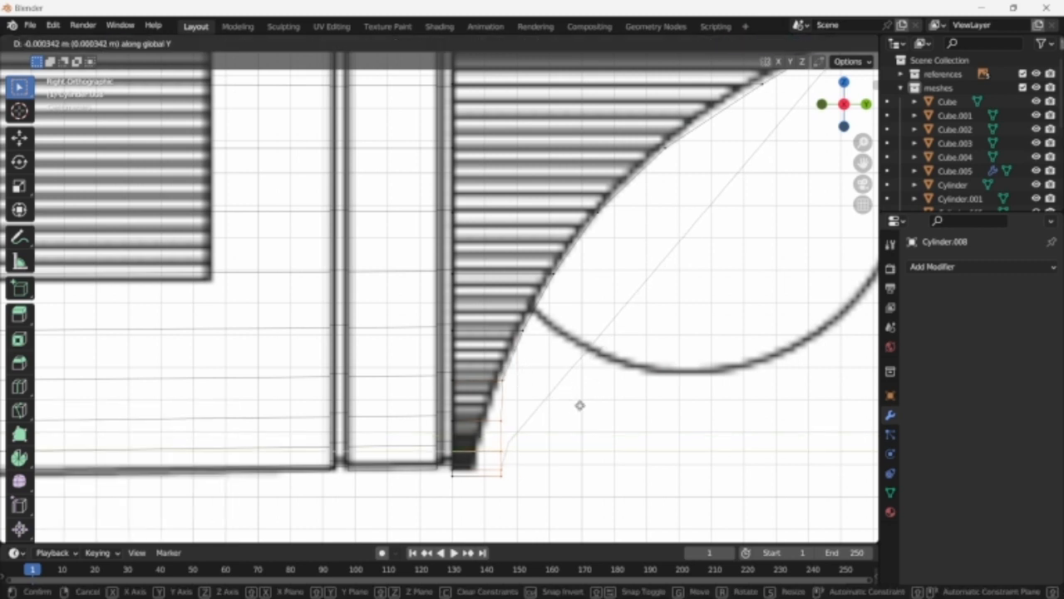
click(568, 404)
- Release the next rear vertex pair near the curve's lower end and move the rest about -0.0024 m along Y
key(c)
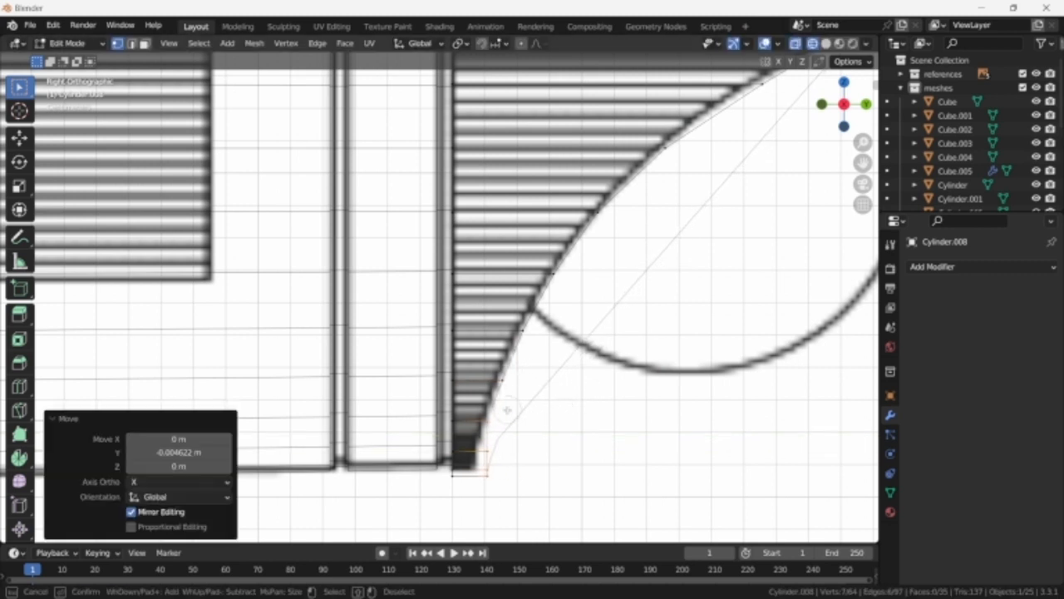
middle_click(497, 418)
right_click(574, 451)
key(g)
key(y)
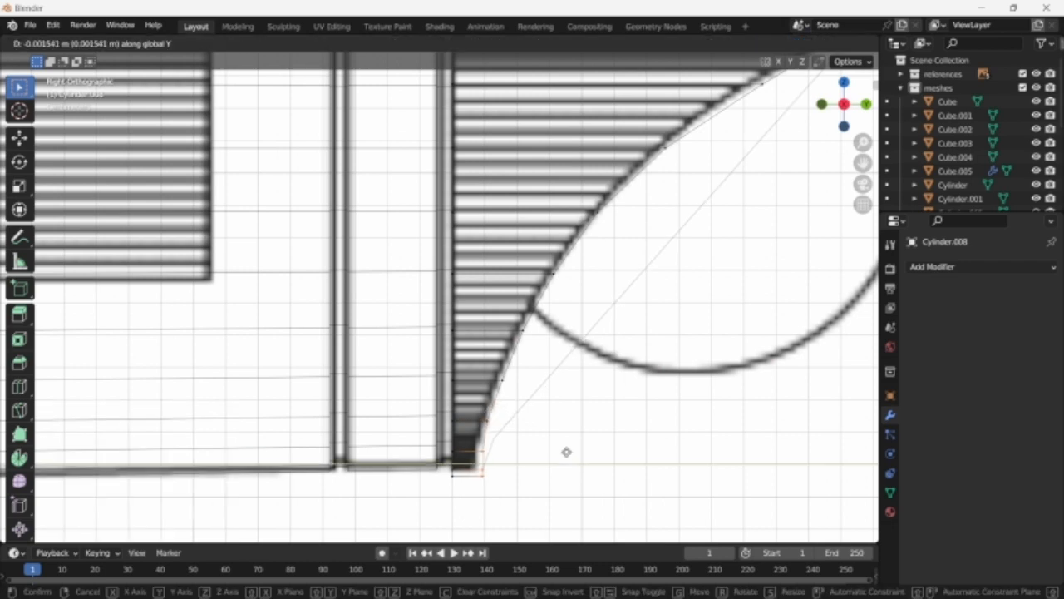
click(565, 452)
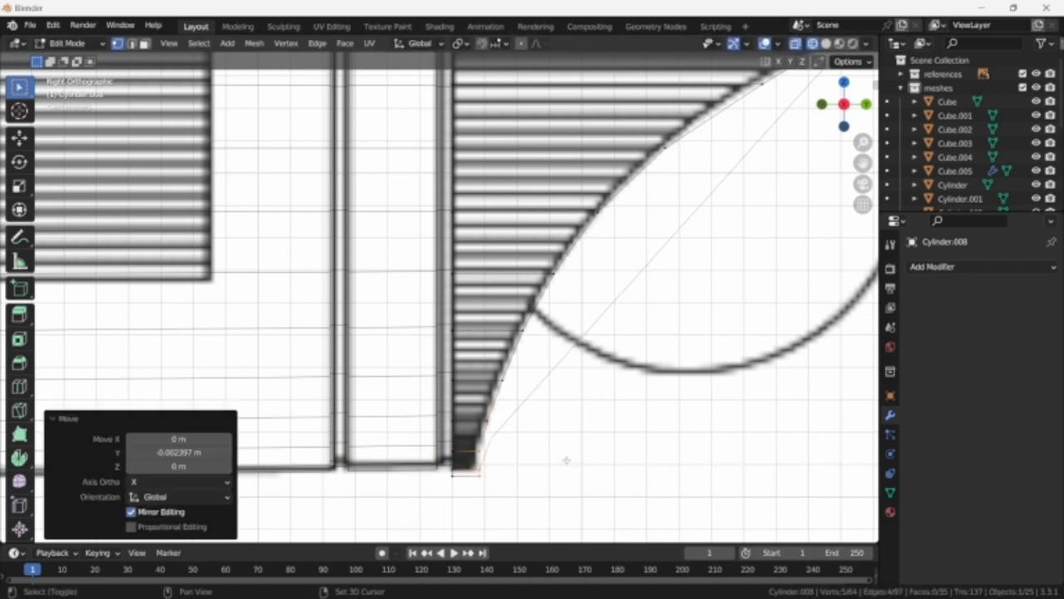
- Deselect one more rear vertex pair and move the last three bottom vertices about -0.0009 m along Y
scroll(566, 453, up, 3)
key(c)
right_click(587, 369)
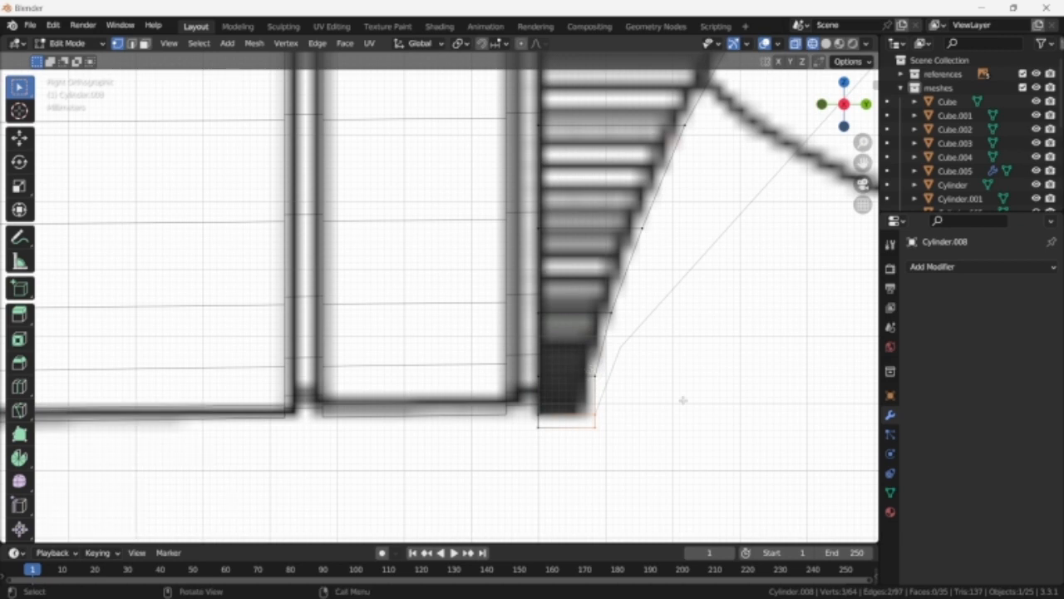
key(g)
key(y)
click(679, 401)
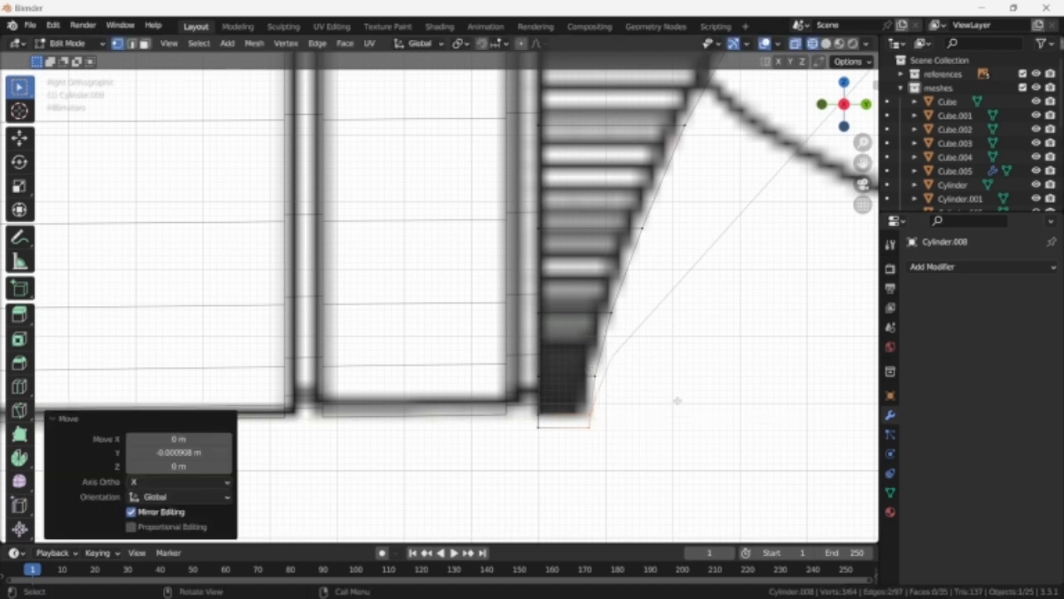
- Delete the large distorted cap face that closes the aft end of the nacelle piece
scroll(691, 394, down, 3)
scroll(692, 395, down, 2)
key(shift+z)
middle_drag(692, 396, 576, 387)
click(322, 245)
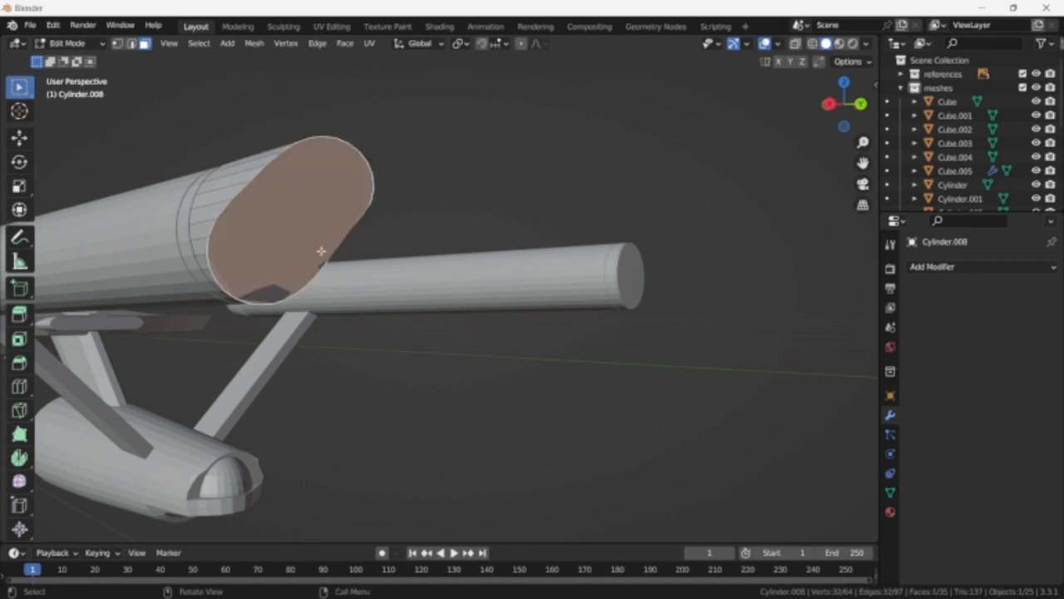
key(x)
key(f)
- Delete the remaining face covering the lower half of the aft opening
middle_drag(321, 251, 398, 314)
key(1)
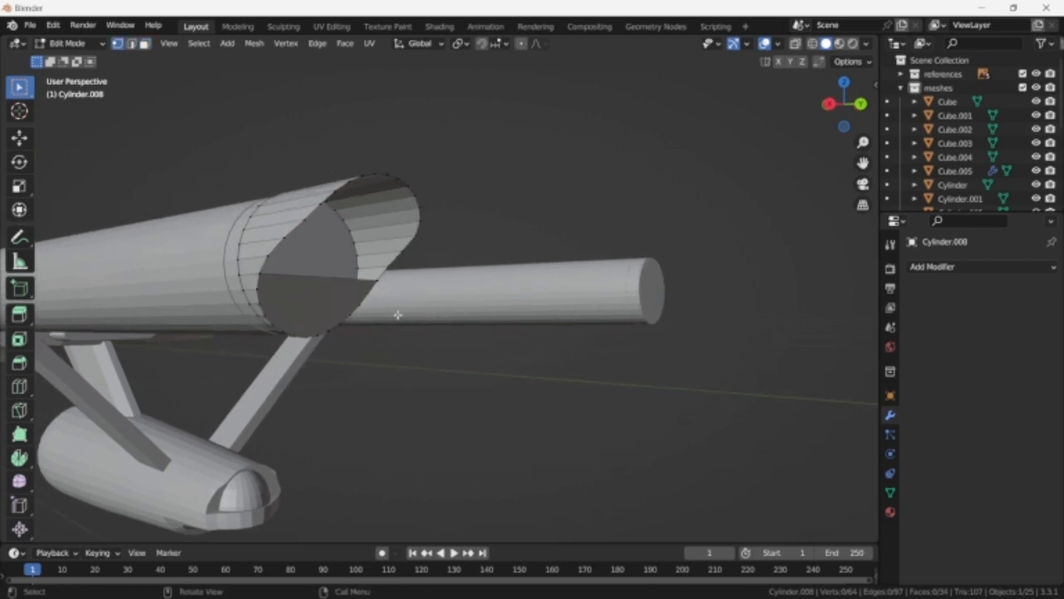
key(KP_3)
middle_drag(751, 395, 569, 378)
scroll(538, 395, up, 5)
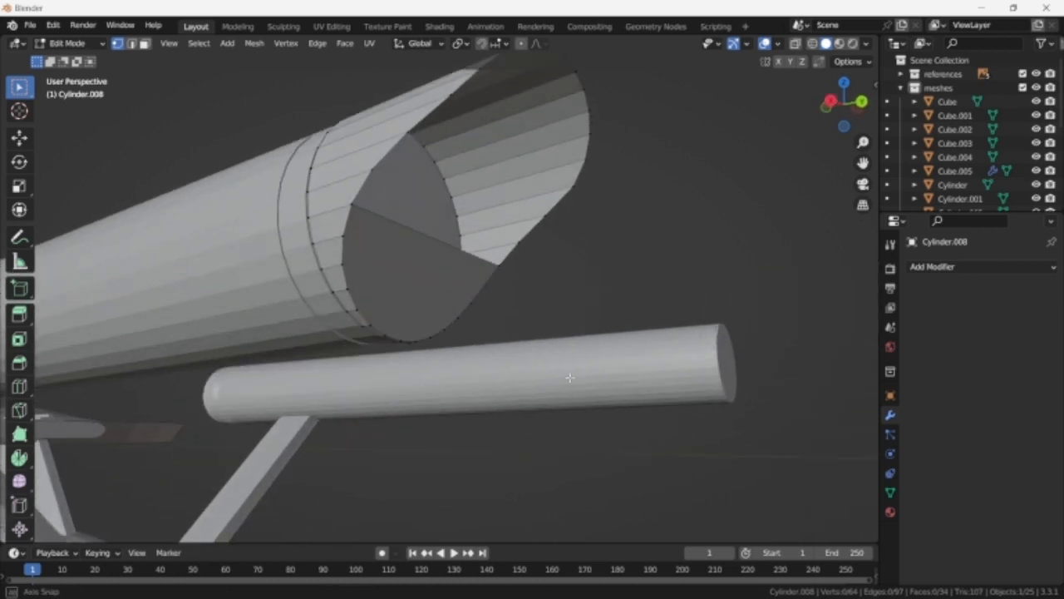
scroll(569, 377, up, 1)
key(3)
click(441, 276)
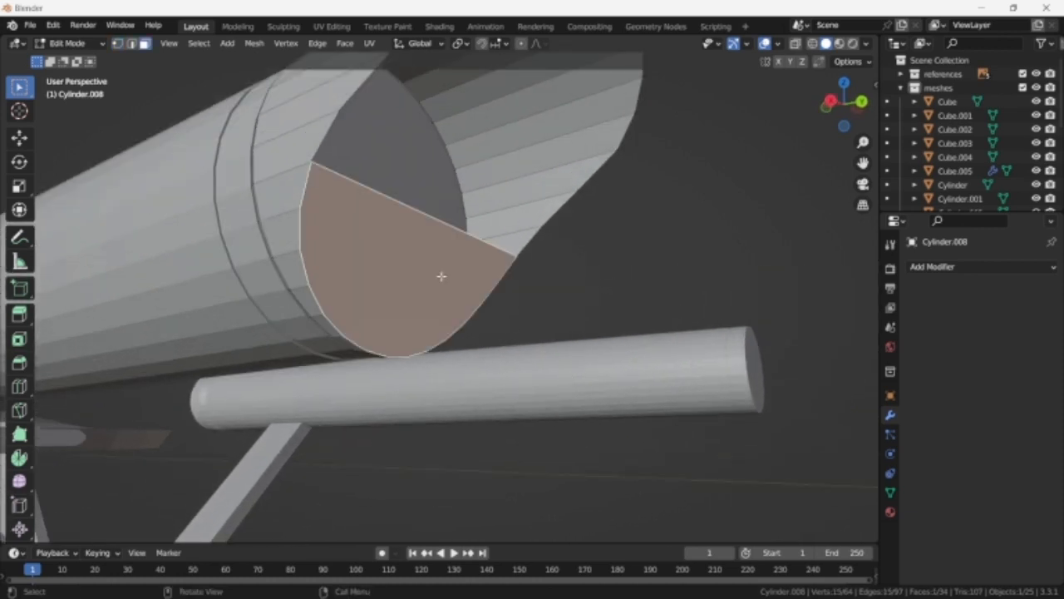
key(x)
key(f)
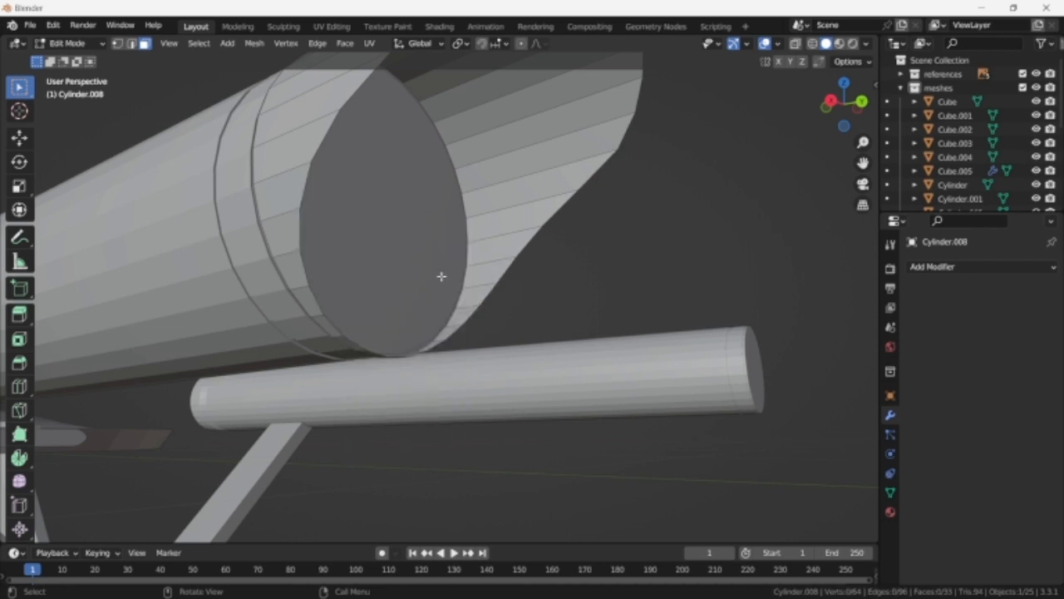
- Connect two opposite rim vertices midway along the aft curve with an edge and fill the first face below it
key(KP_3)
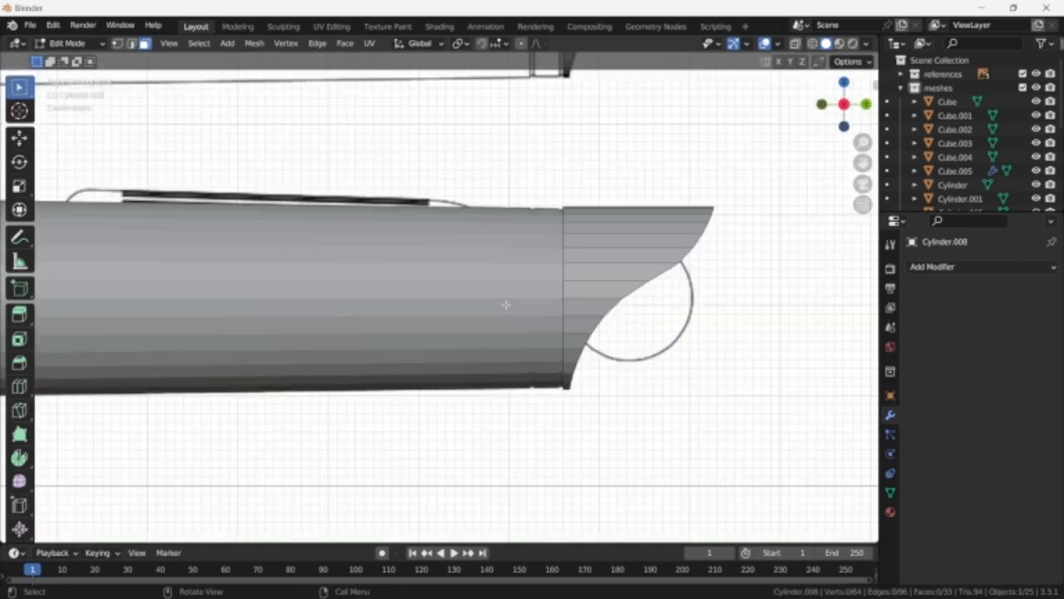
key(shift+z)
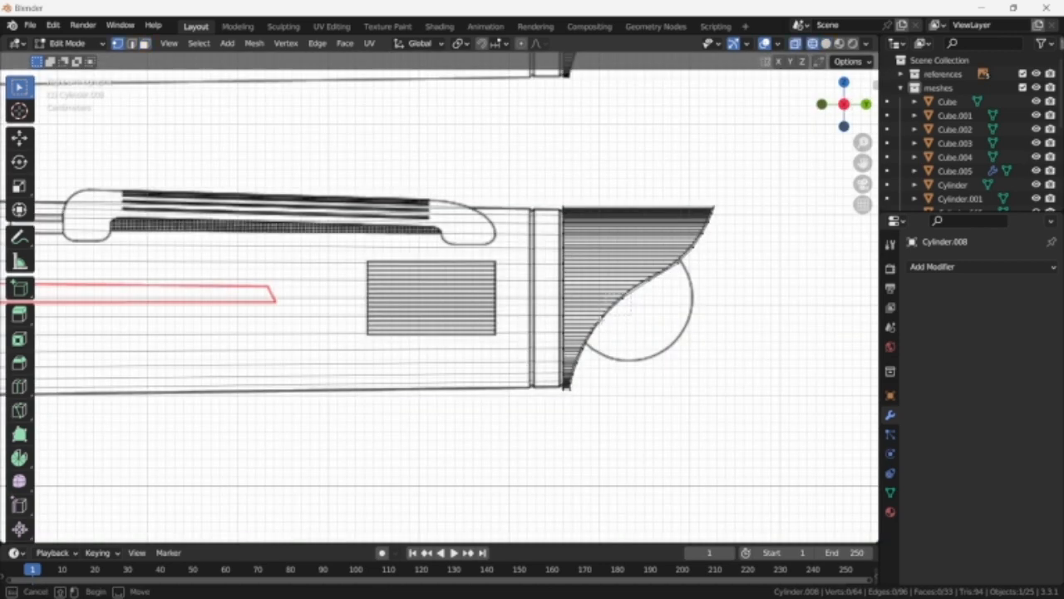
scroll(680, 346, up, 2)
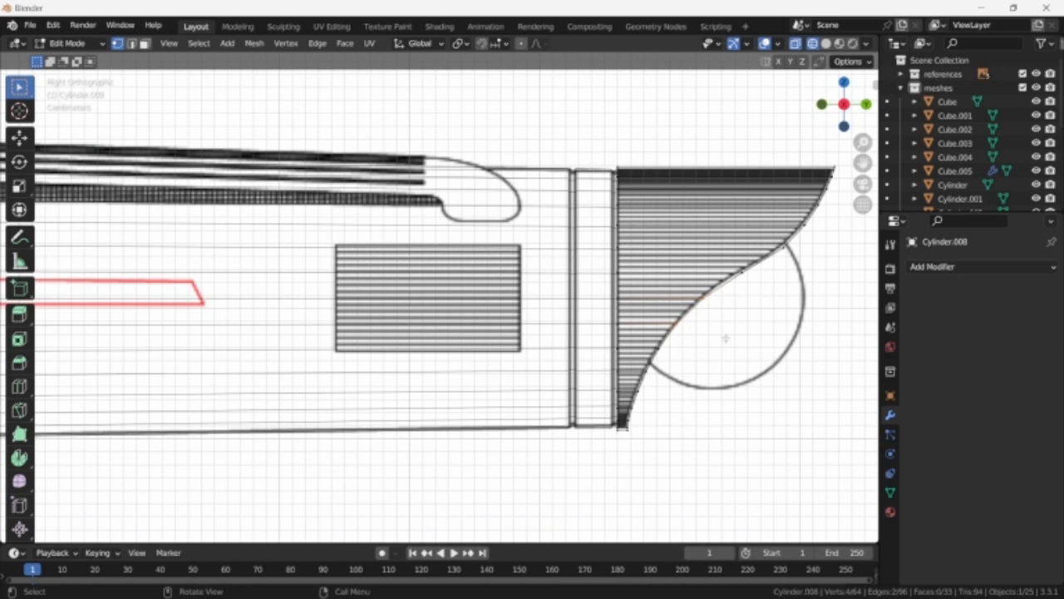
drag(697, 291, 722, 321)
key(f)
scroll(736, 326, down, 2)
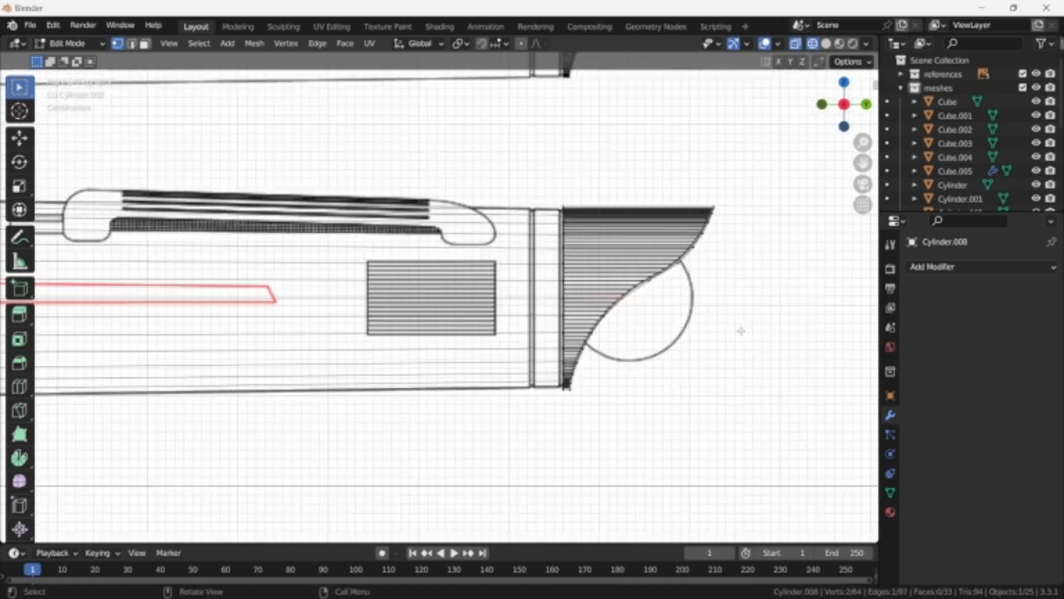
middle_drag(741, 327, 666, 325)
key(shift+z)
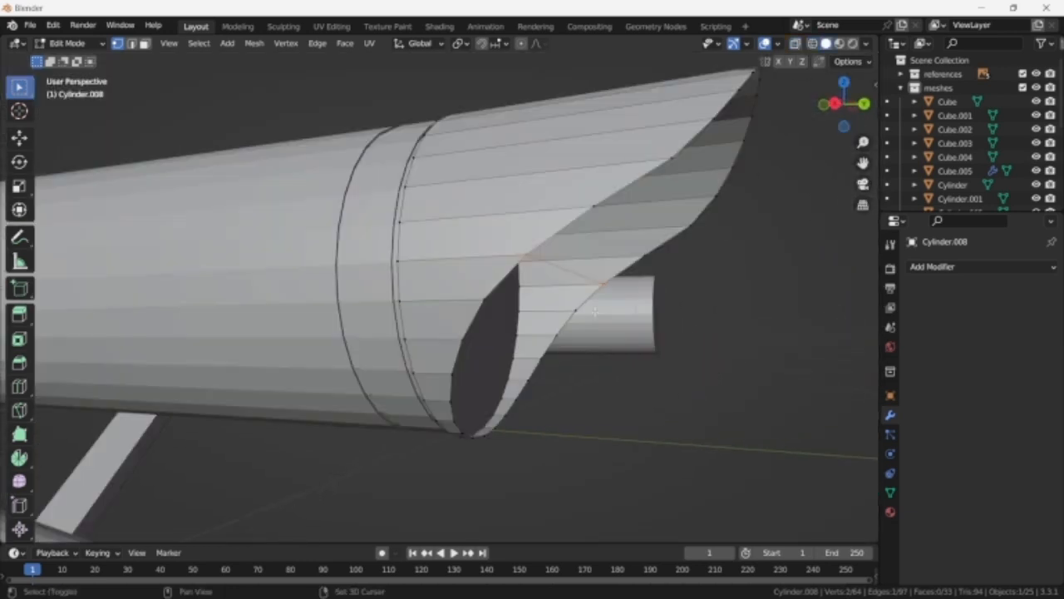
key(f)
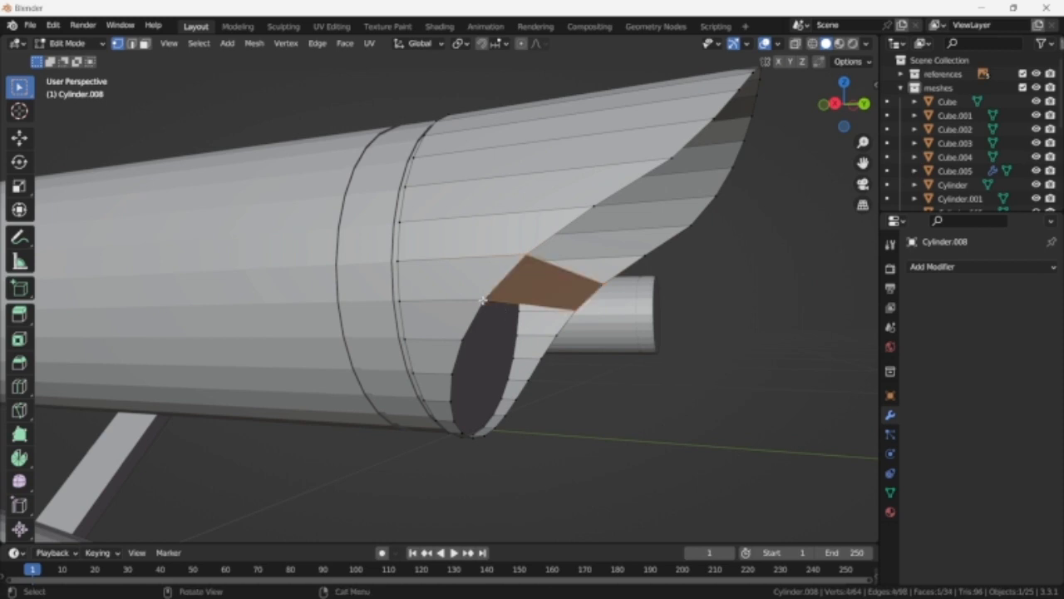
- Fill the rest of the curved aft opening upward and downward with a strip of faces between opposite rim vertices
shift+click(615, 286)
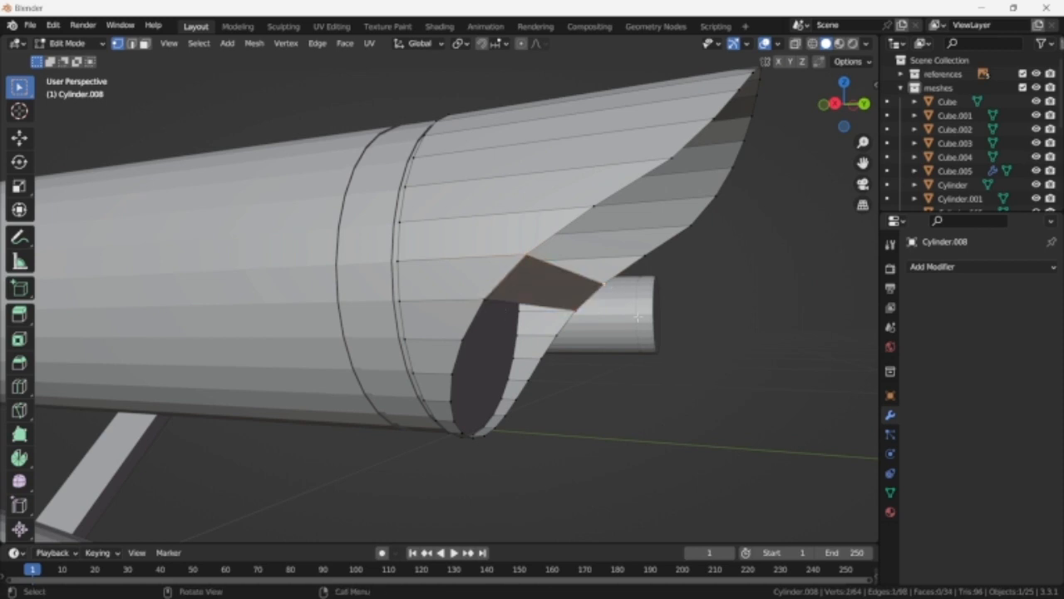
key(f)
key(f)
key(f)
key(f)
key(f)
key(f)
key(f)
key(f)
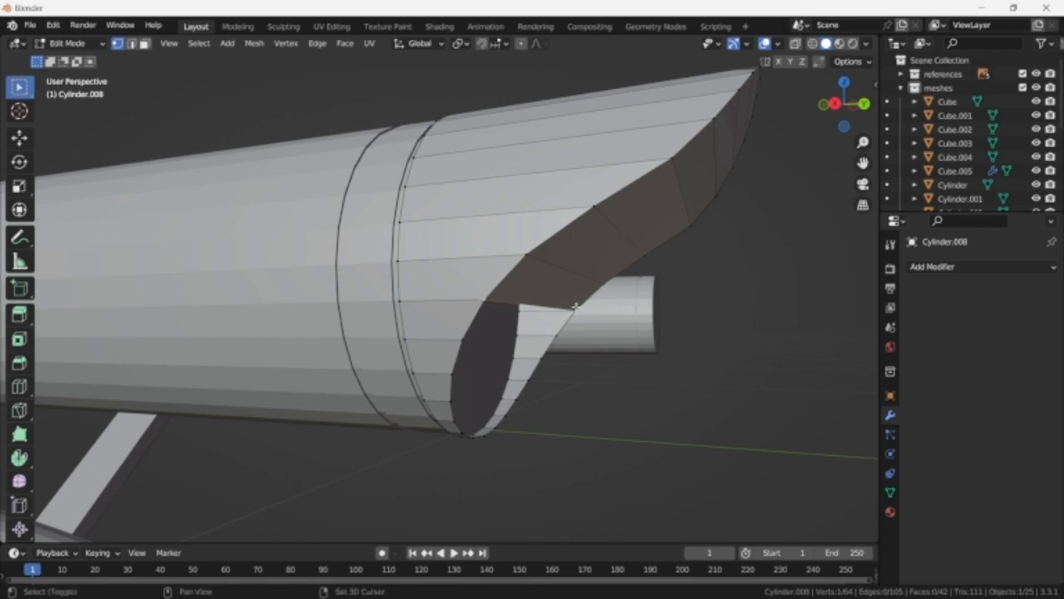
key(f)
key(f)
key(f)
key(f)
key(KP_3)
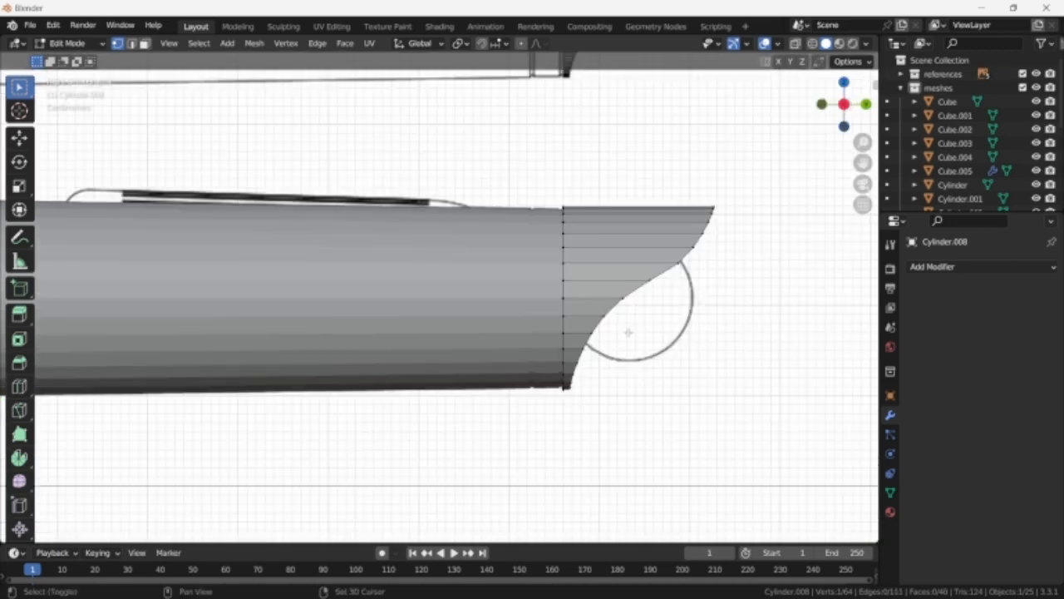
key(alt+z)
scroll(356, 330, down, 4)
key(shift+a)
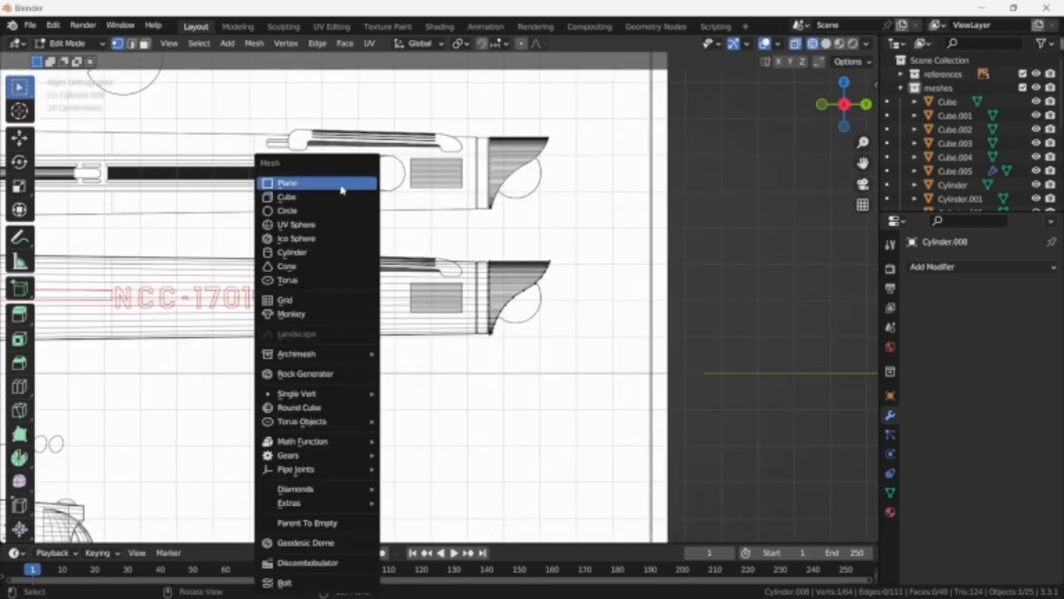
click(363, 239)
scroll(553, 360, down, 3)
key(Tab)
key(Tab)
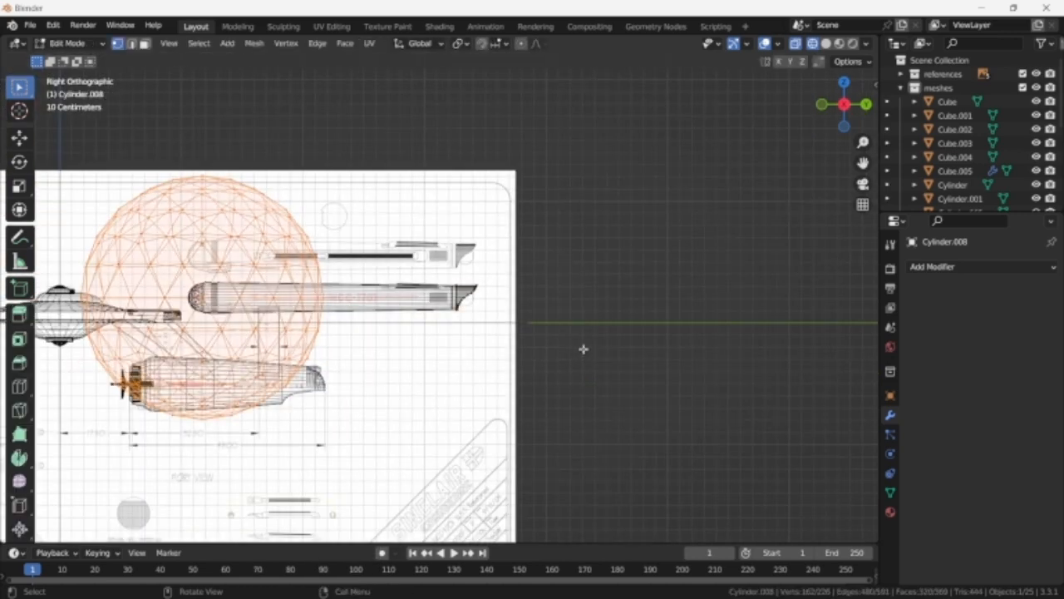
key(ctrl+z)
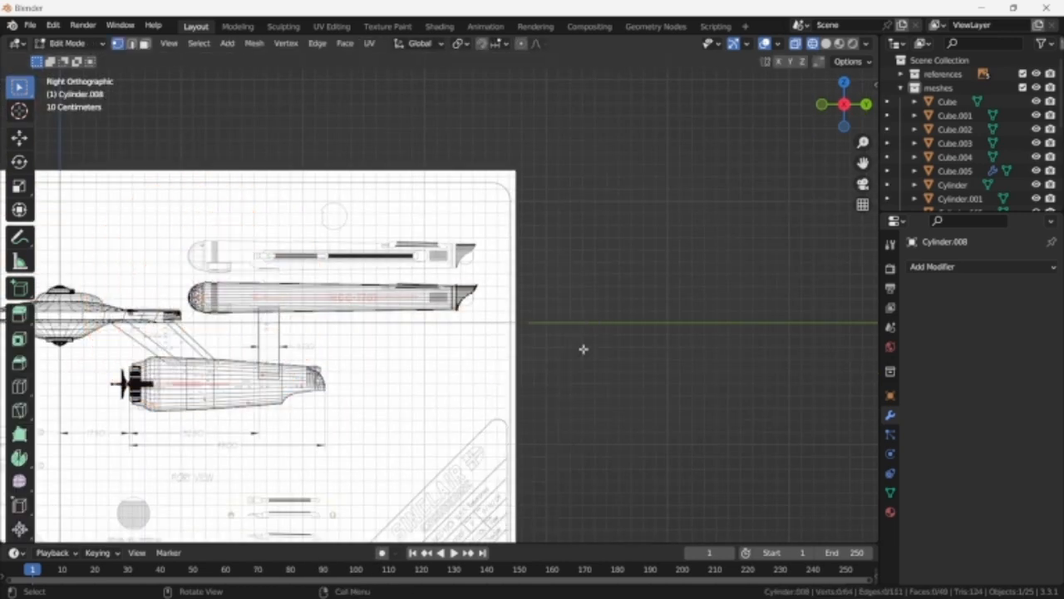
- Add an ico sphere as a separate object and scale its mesh by 0.175
key(Tab)
key(shift+s)
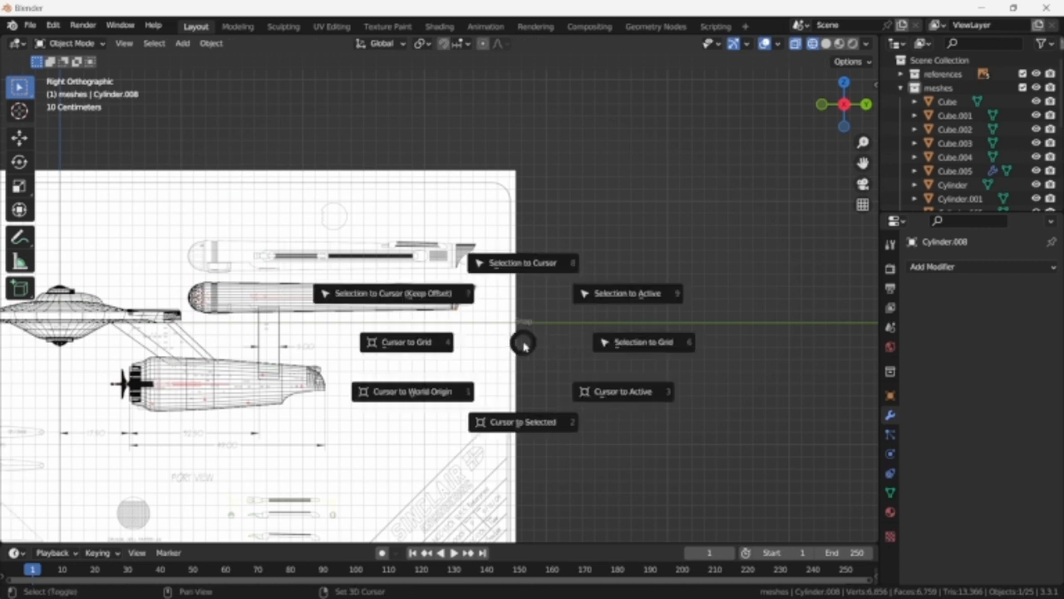
key(shift+a)
mouse_move(513, 320)
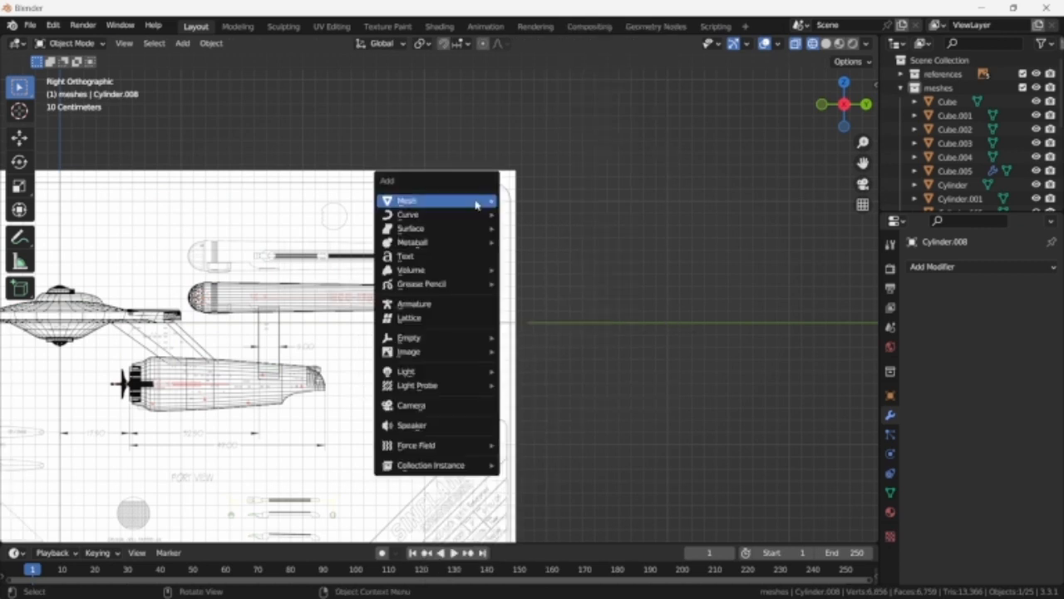
click(563, 264)
key(Tab)
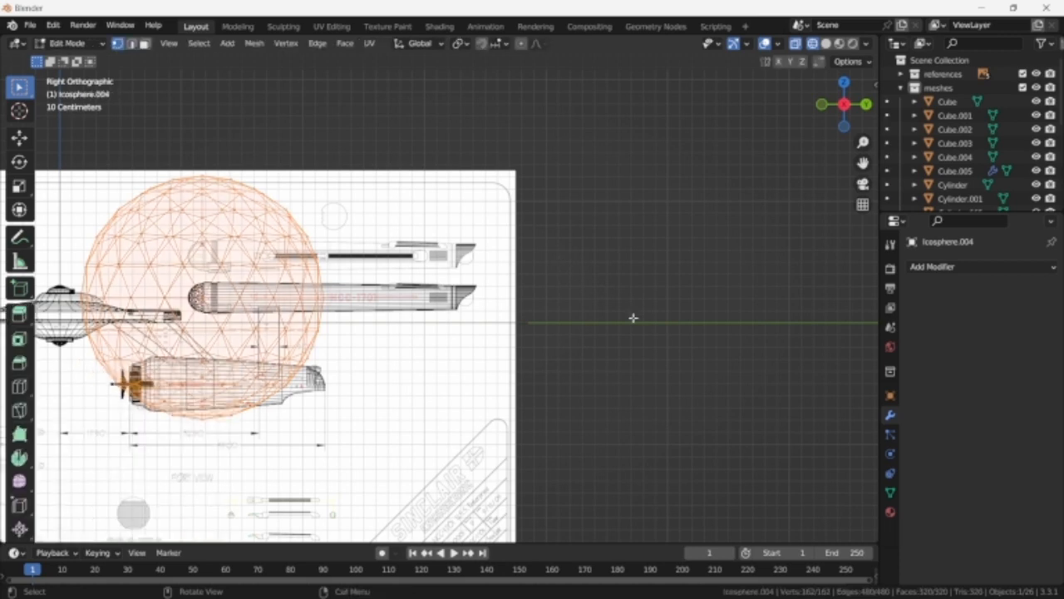
text(s.175)
key(Return)
- Move the sphere about 2.16 m along Y to the nacelle's aft end and scale it by about 0.476
key(g)
key(y)
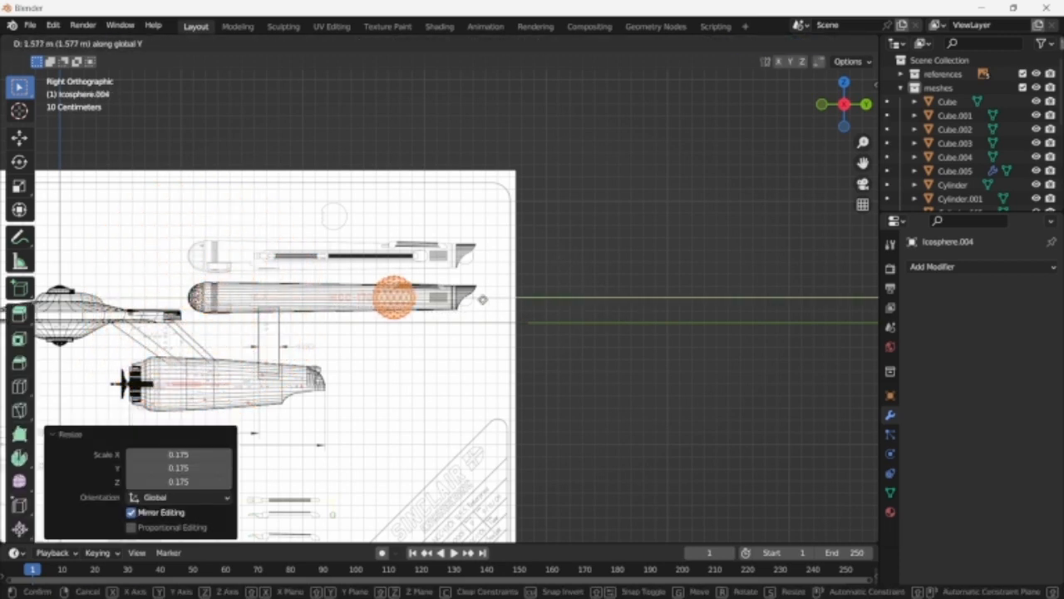
click(541, 304)
scroll(666, 350, up, 4)
key(s)
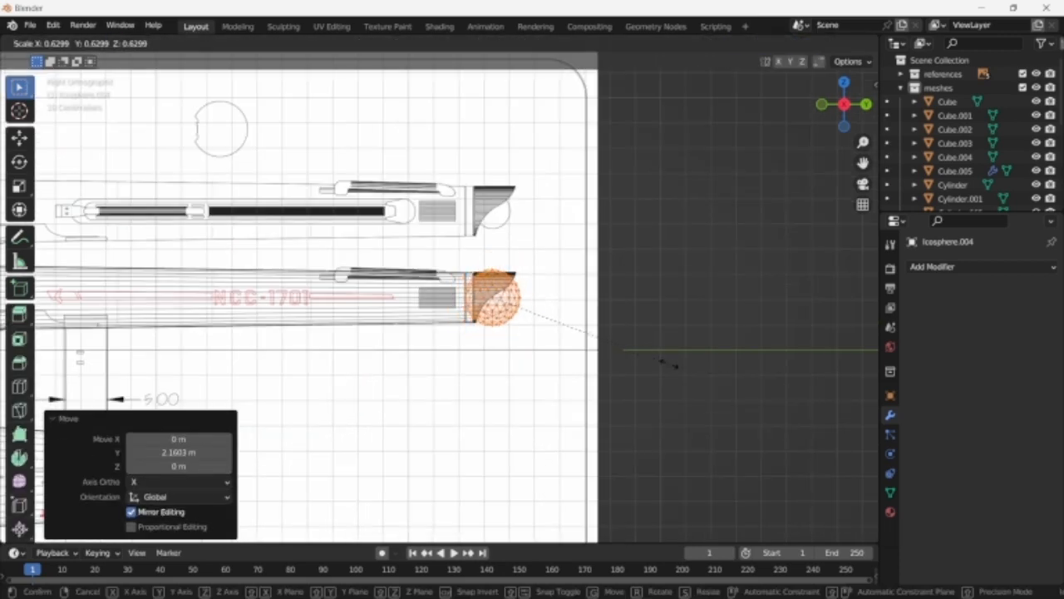
click(628, 351)
- Scale the sphere by about 0.865, nudge it along Y onto the blueprint's aft circle, and return to Object Mode
scroll(471, 305, up, 9)
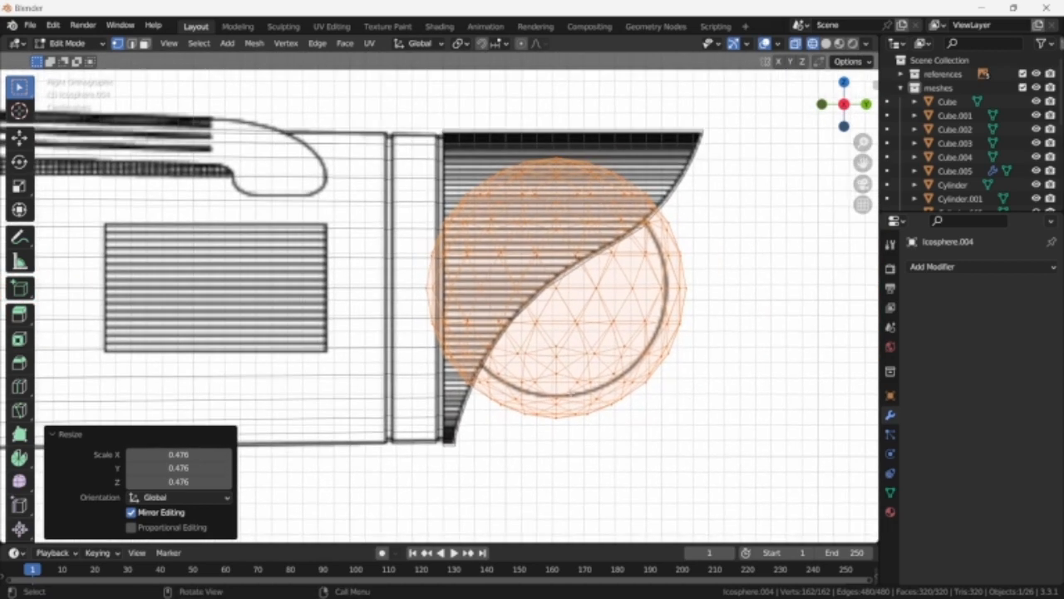
key(s)
click(680, 394)
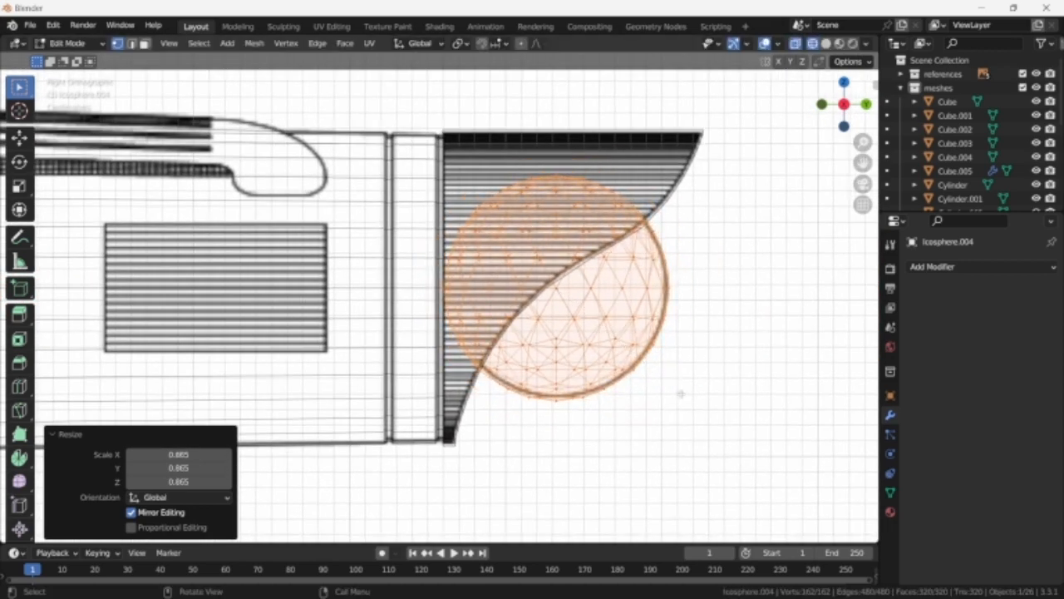
key(g)
key(y)
click(684, 394)
key(Tab)
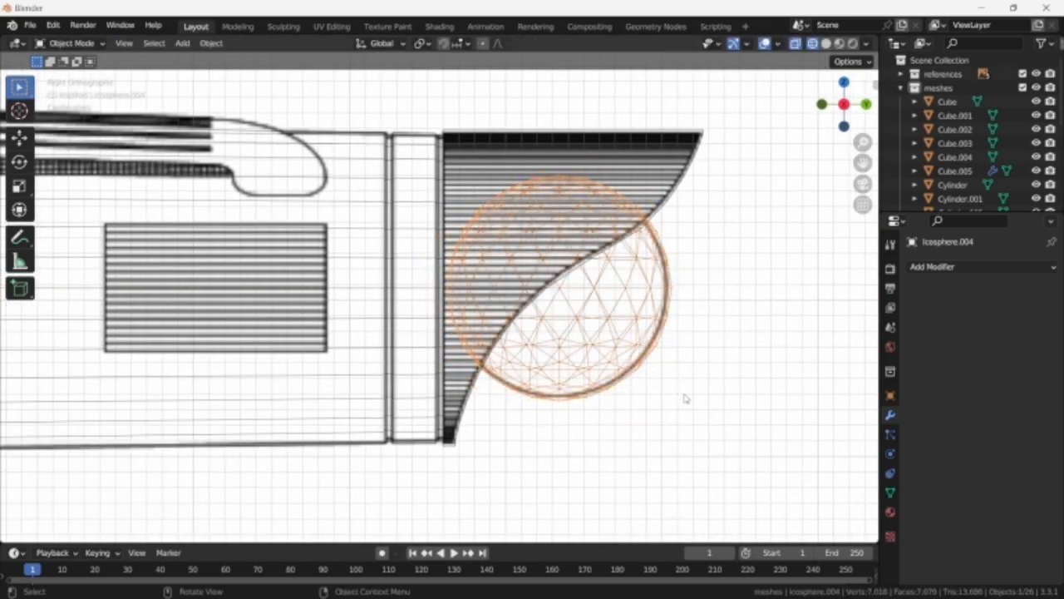
- Examine how the sphere sits in the nacelle's aft end with solid shading
key(shift+z)
scroll(686, 399, down, 5)
key(Tab)
scroll(612, 395, down, 4)
key(Tab)
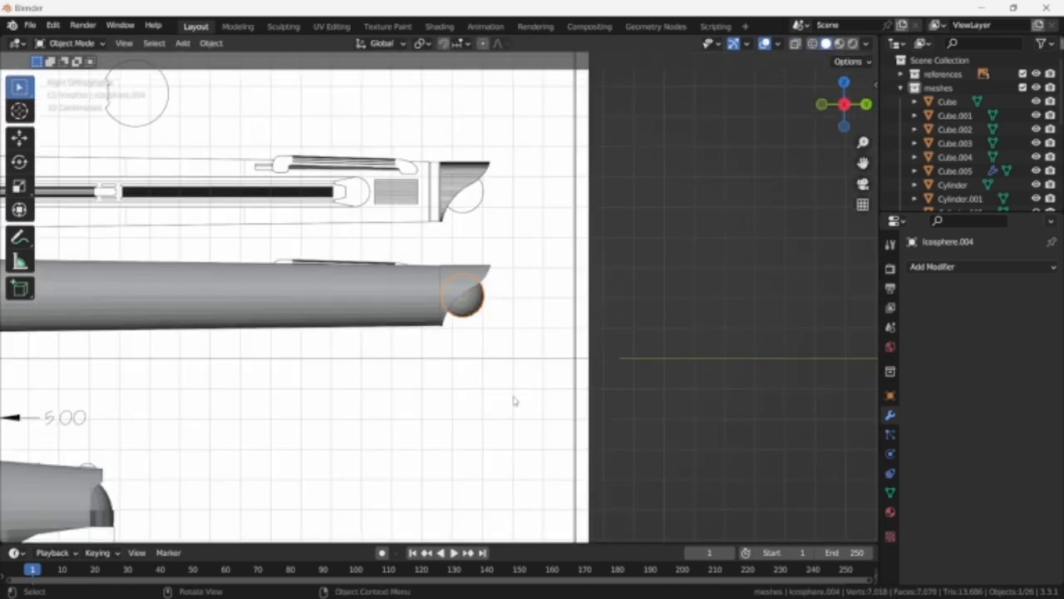
scroll(498, 401, down, 4)
scroll(495, 401, up, 8)
- Add a cube as a separate object in front view and scale its mesh by 0.074
key(shift+z)
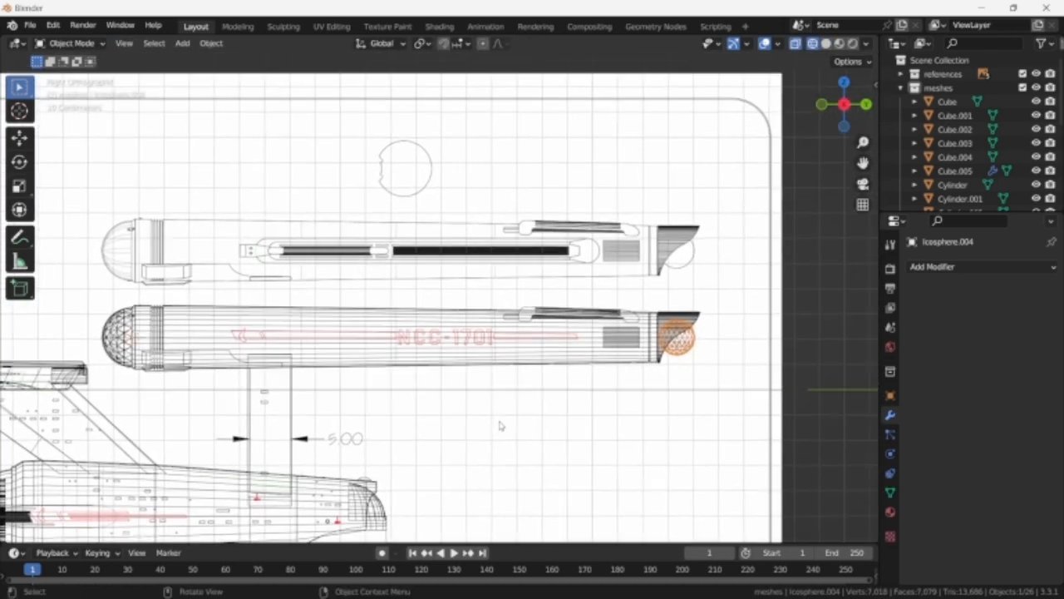
key(KP_1)
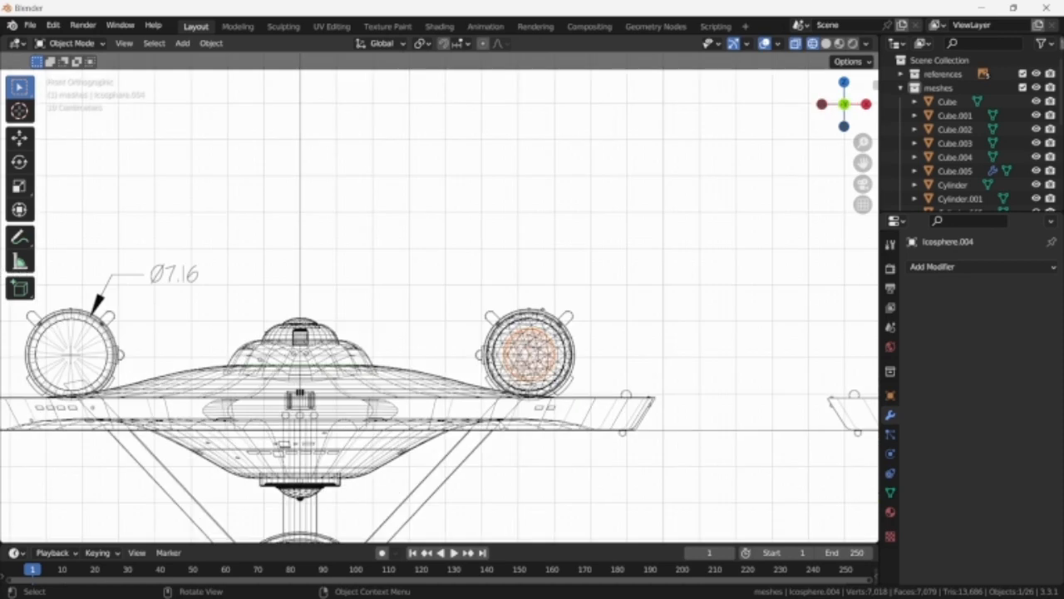
key(shift+a)
mouse_move(466, 317)
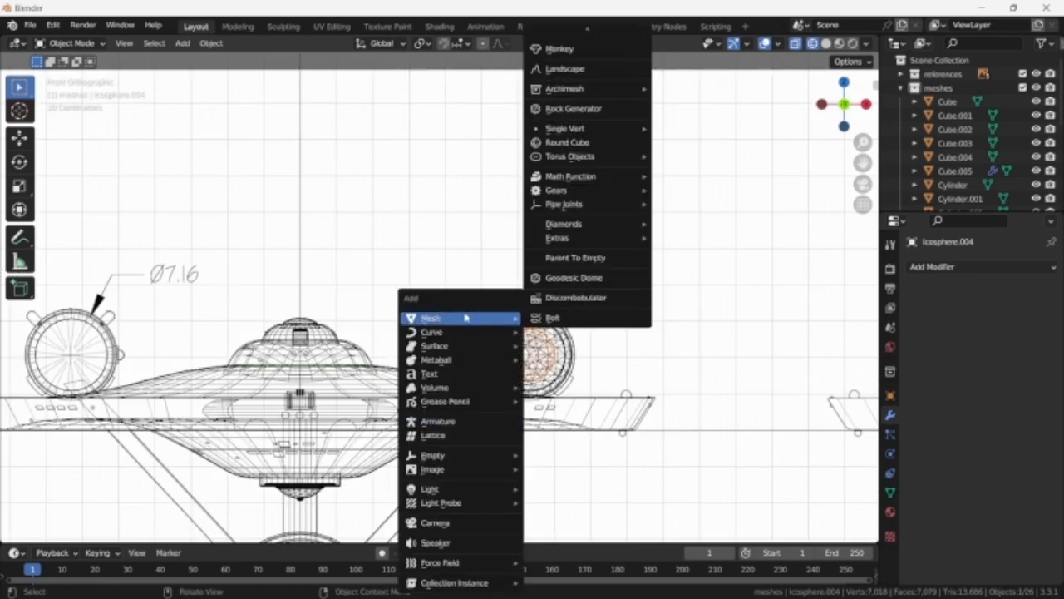
mouse_move(629, 4)
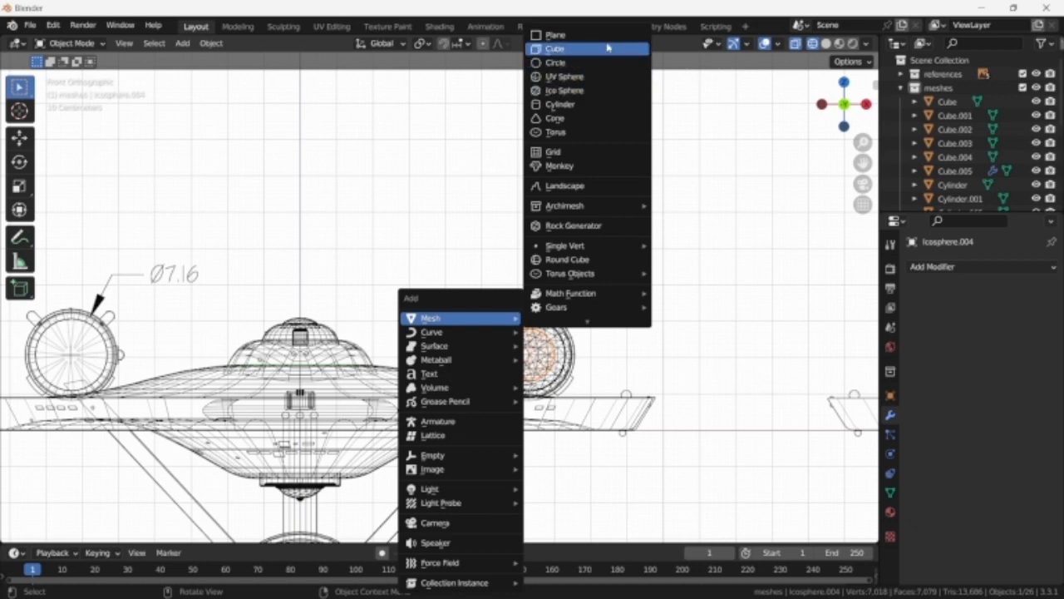
click(604, 50)
key(Tab)
scroll(632, 241, down, 3)
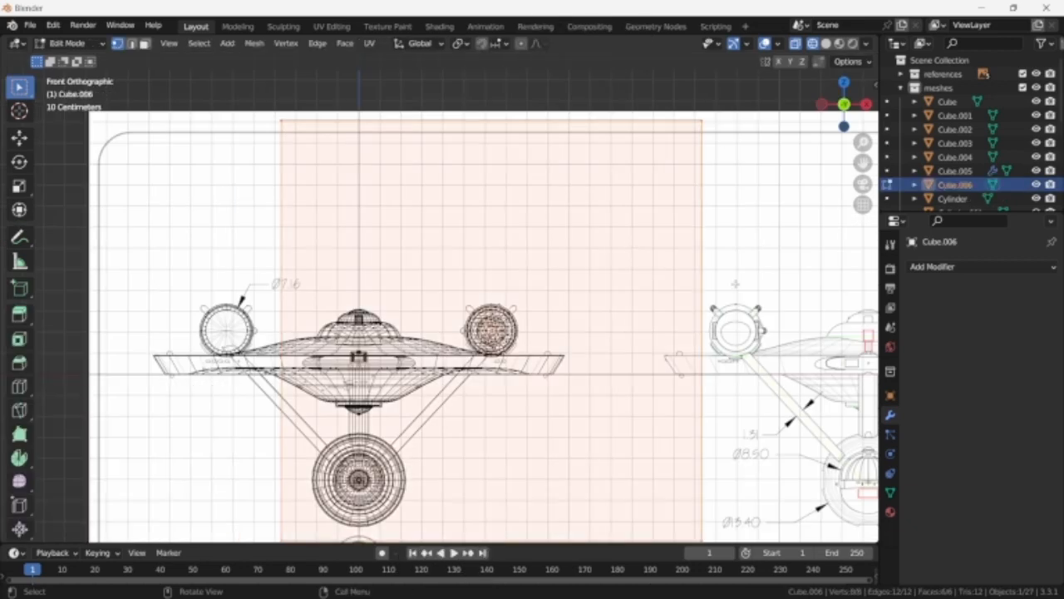
key(s)
click(517, 341)
- Raise the cube about 0.076 m along Z toward the nacelle's top and scale it by 0.314
key(g)
key(z)
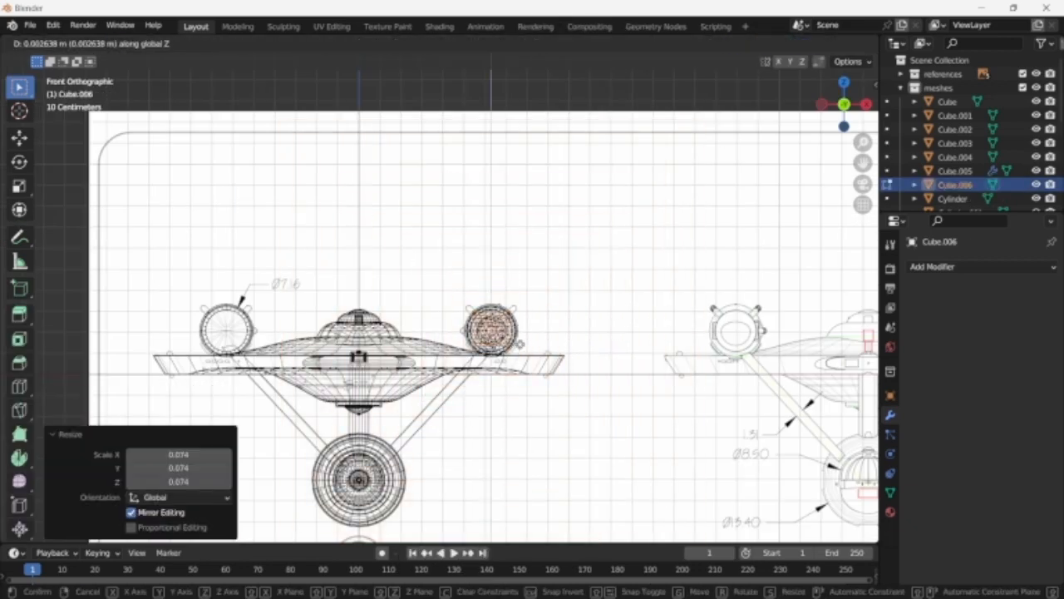
click(703, 376)
scroll(703, 376, up, 4)
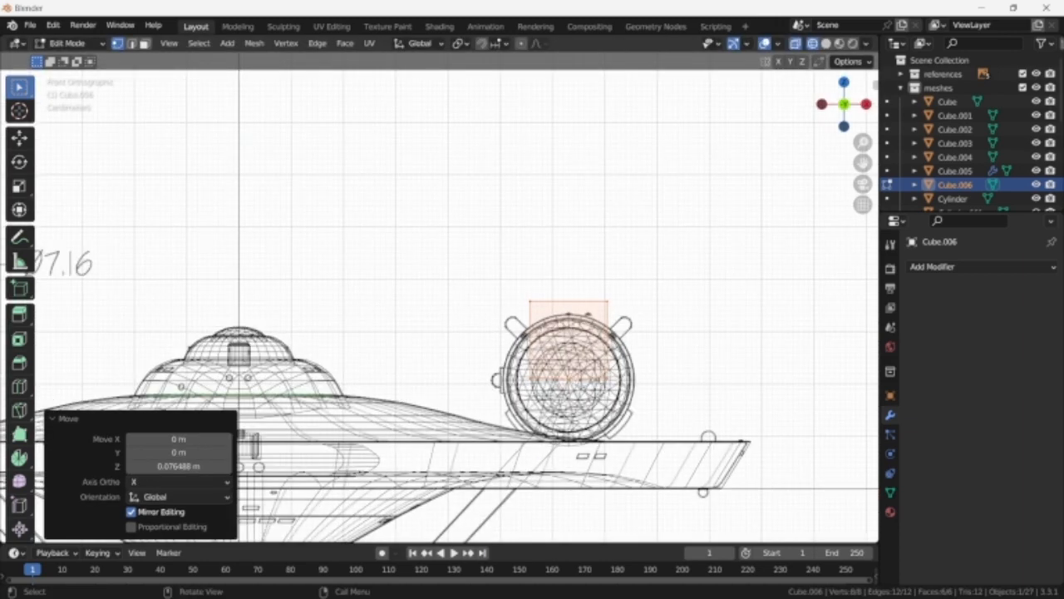
key(s)
click(589, 349)
- Raise the cube about 0.038 m along Z onto the nacelle's top edge and scale it by 0.606 along X
scroll(588, 349, up, 6)
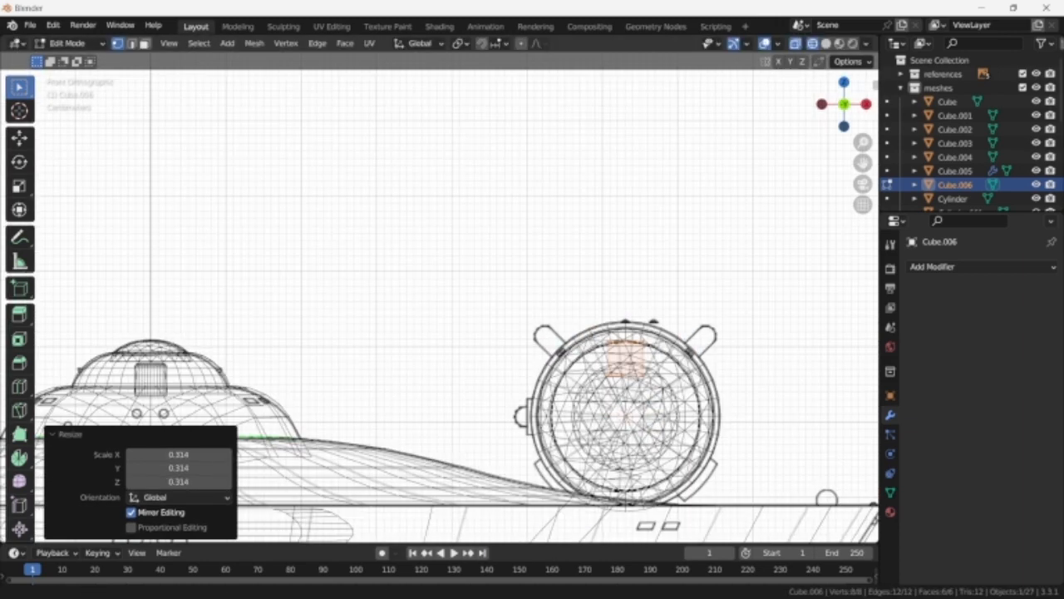
key(g)
key(z)
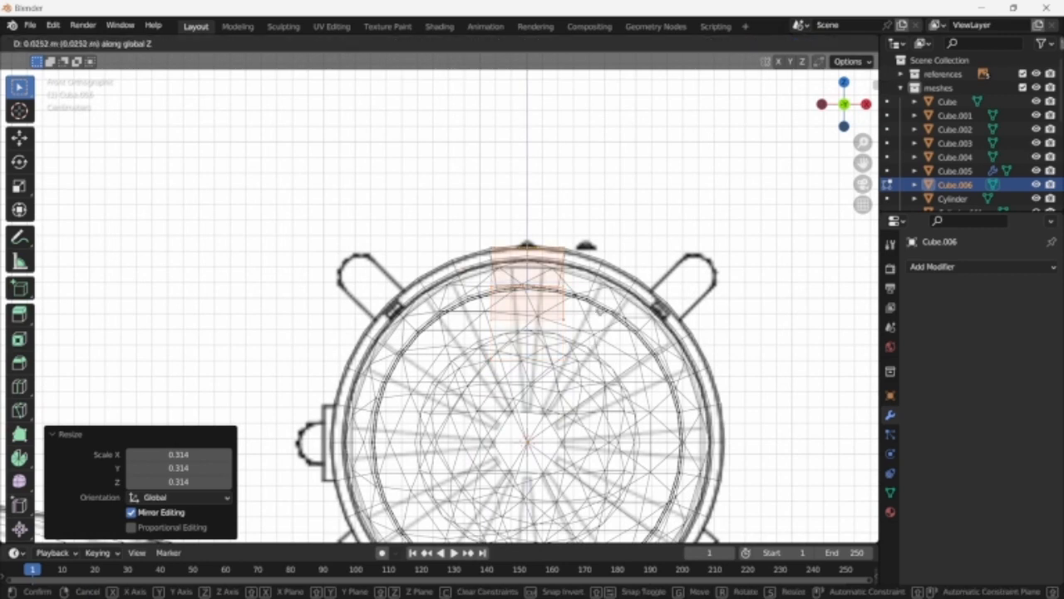
key(Return)
key(s)
key(x)
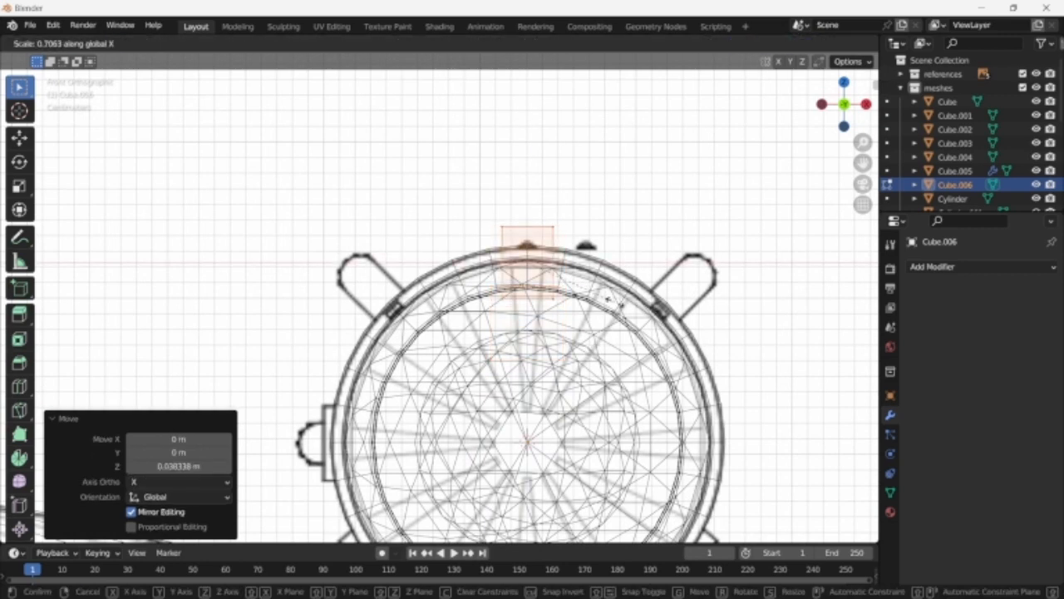
click(602, 296)
- Move the cube about 1.56 m along Y to the front of the blueprint's upper aft fin
key(KP_3)
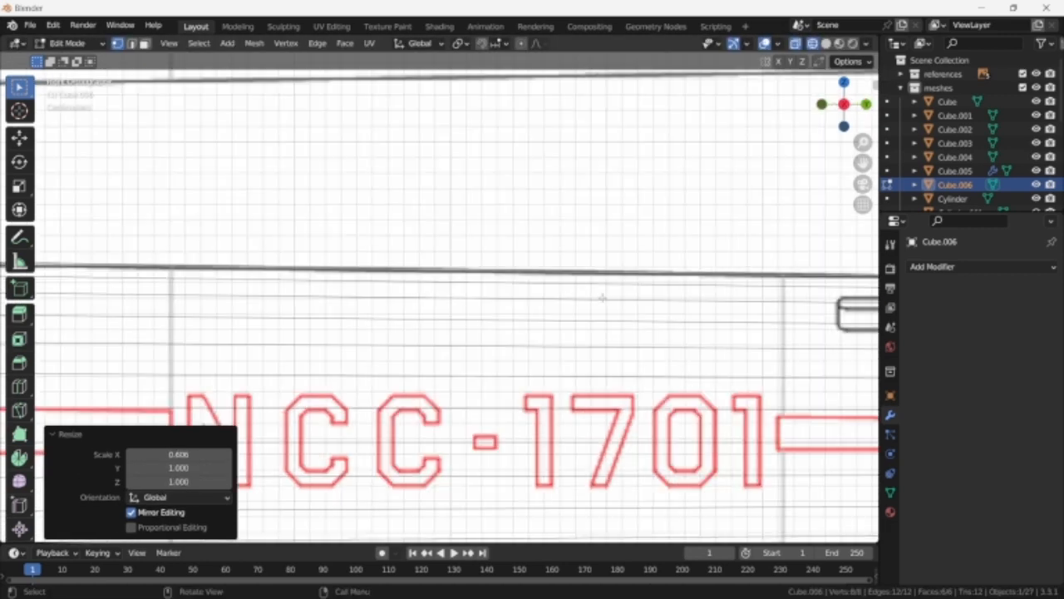
scroll(402, 297, down, 10)
key(g)
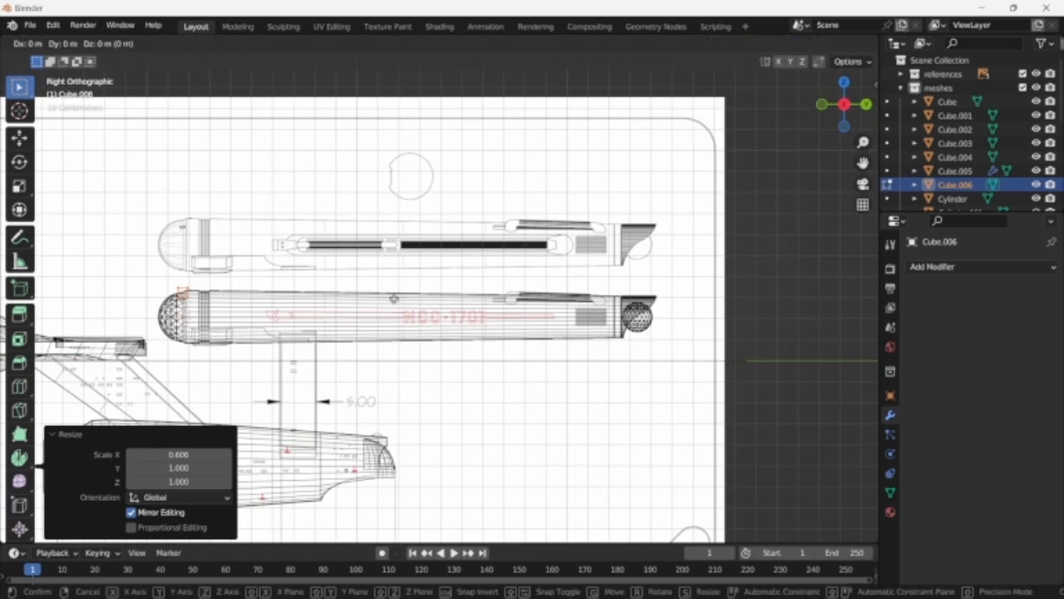
key(y)
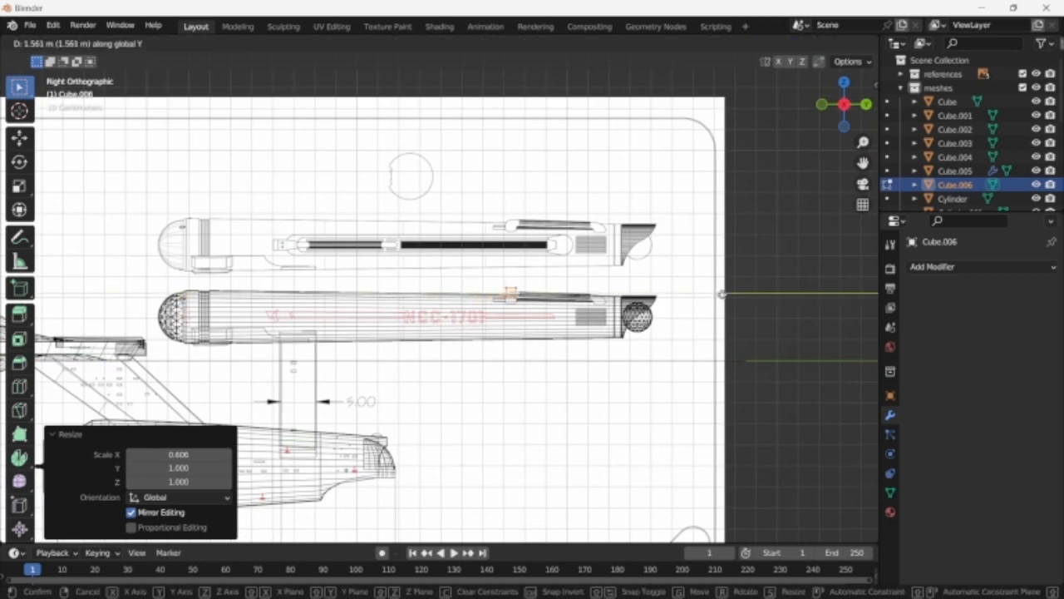
click(722, 293)
- Stretch the cube to the fin's full length by moving its aft end about 0.43 m along Y
scroll(570, 376, up, 8)
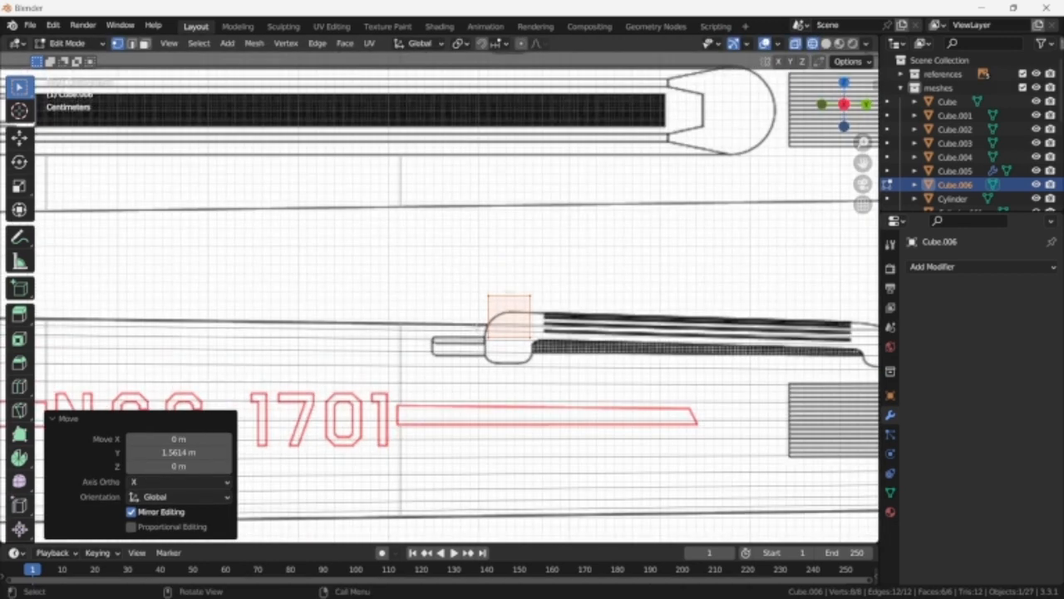
shift+middle_drag(570, 376, 420, 350)
key(g)
key(y)
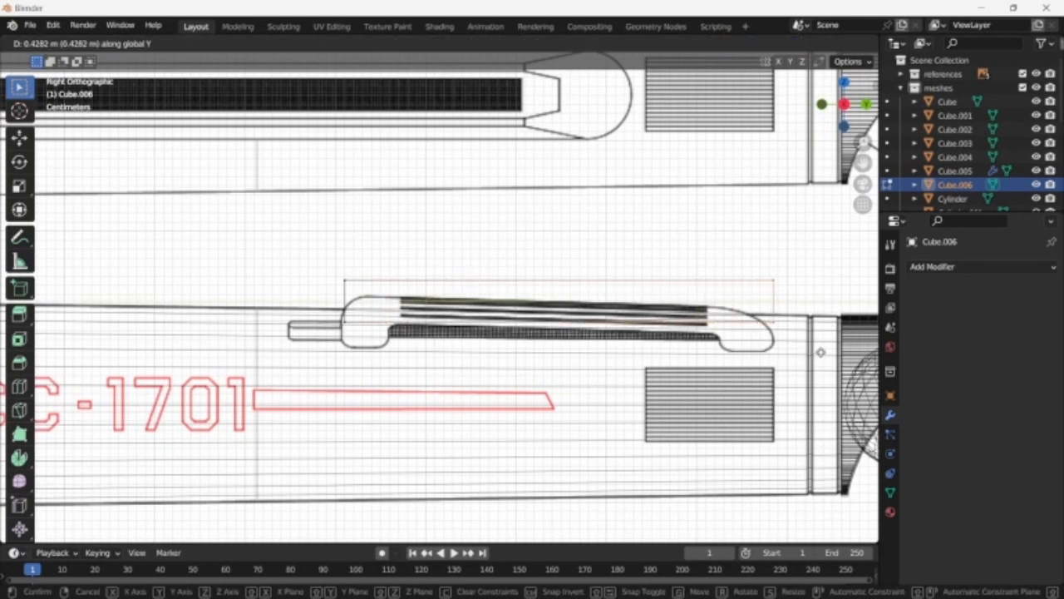
click(821, 352)
- Lower the block's aft top edge about 0.012 m along Z to follow the blueprint's slope
drag(770, 272, 789, 292)
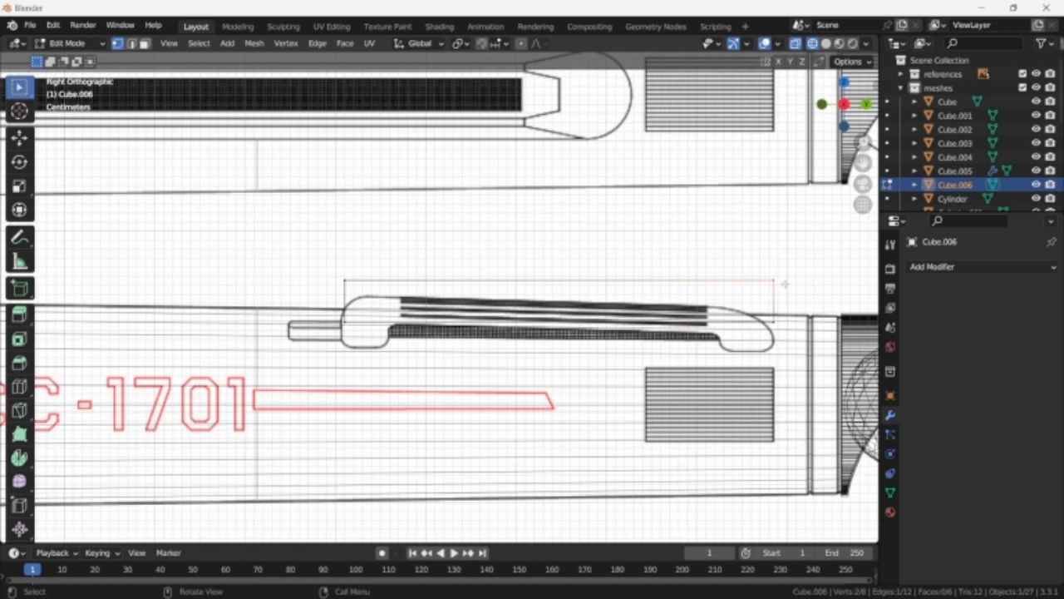
key(g)
key(z)
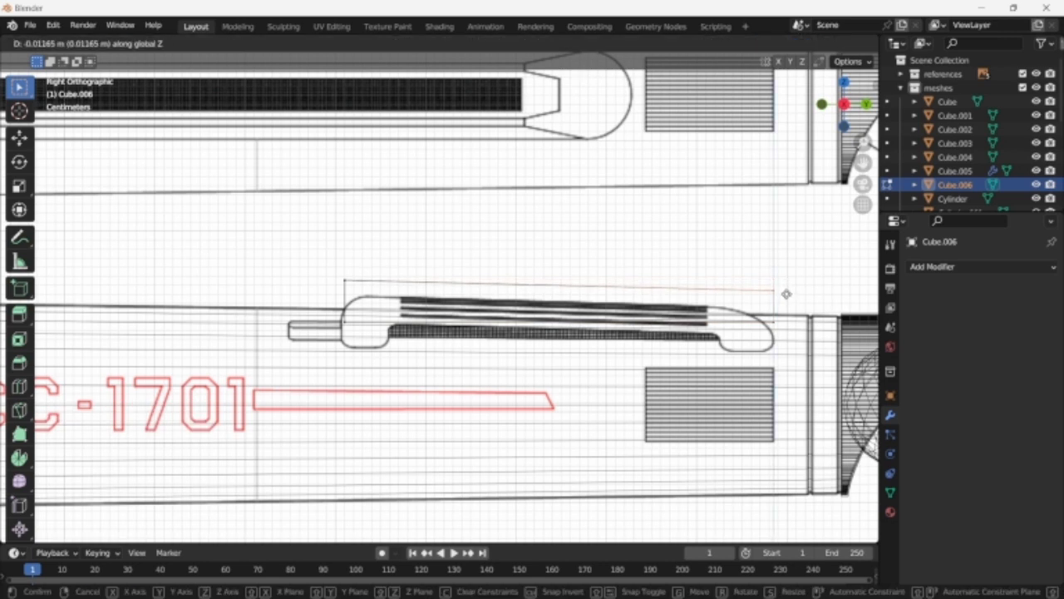
click(787, 294)
- Add two crosswise loop cuts near the block's ends, slid to factors 0.777 and -0.703
key(shift+z)
key(shift+z)
shift+middle_drag(658, 345, 646, 331)
key(ctrl+r)
click(387, 306)
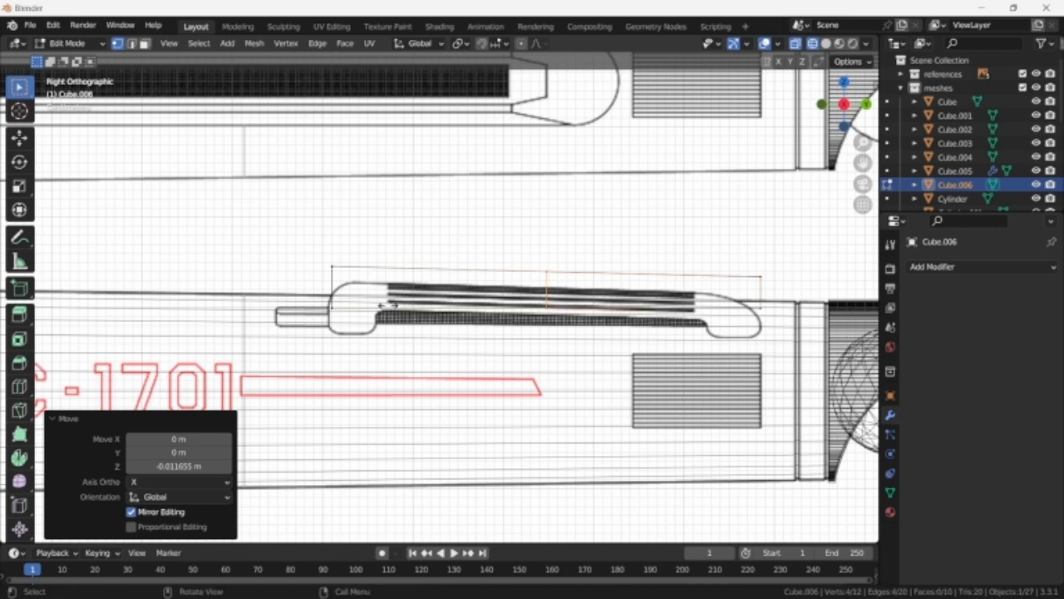
click(221, 304)
key(ctrl+r)
click(566, 295)
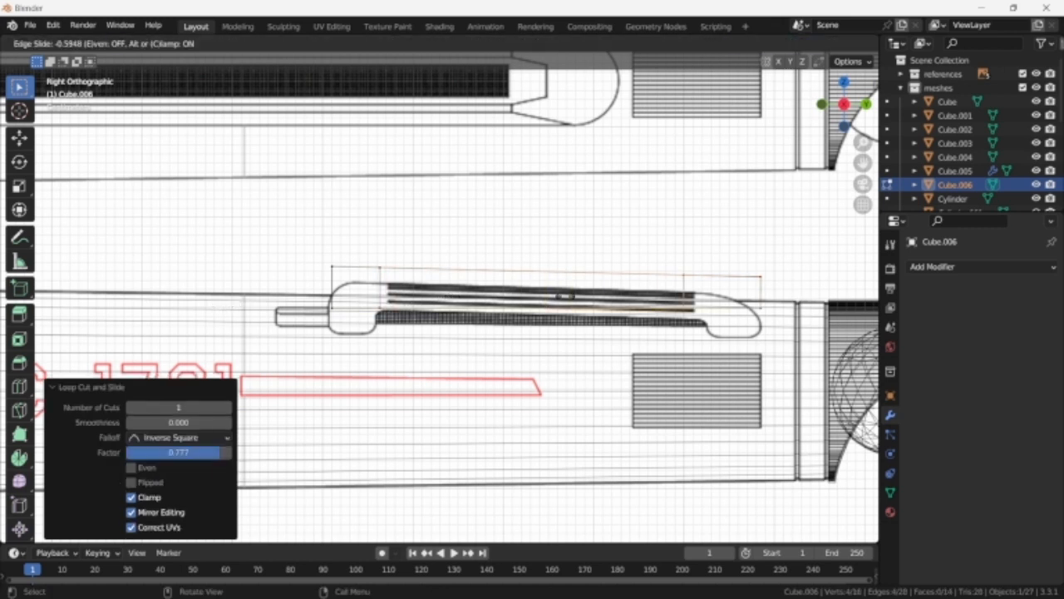
click(592, 298)
key(ctrl+r)
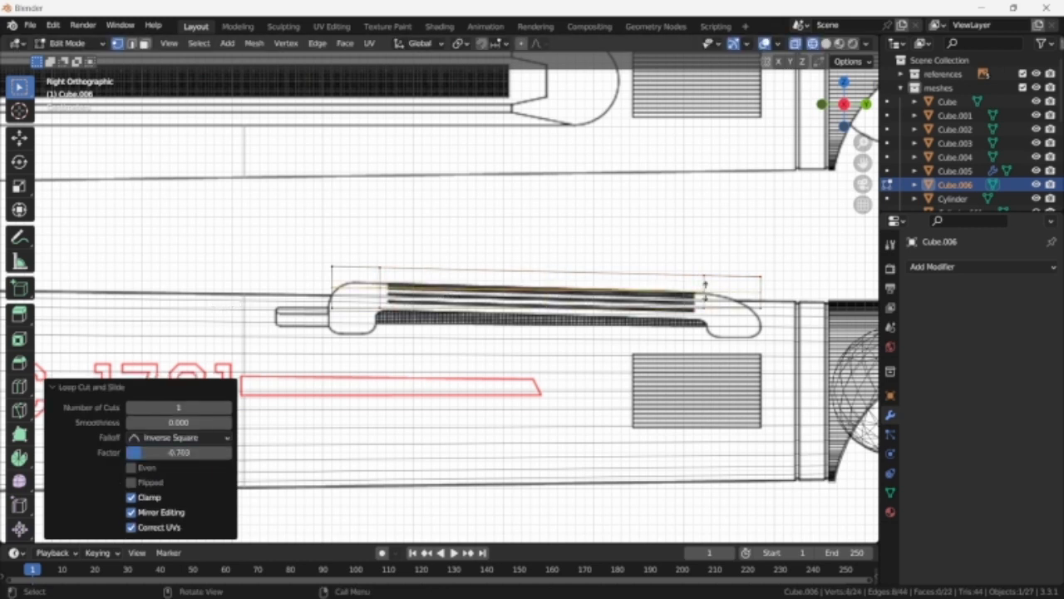
click(703, 290)
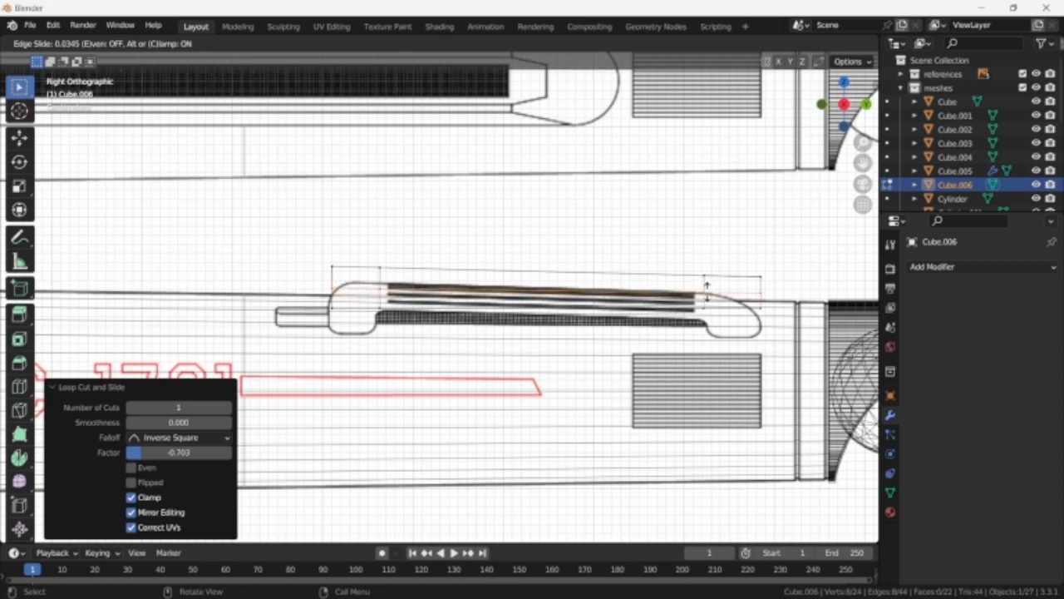
click(707, 290)
key(ctrl+z)
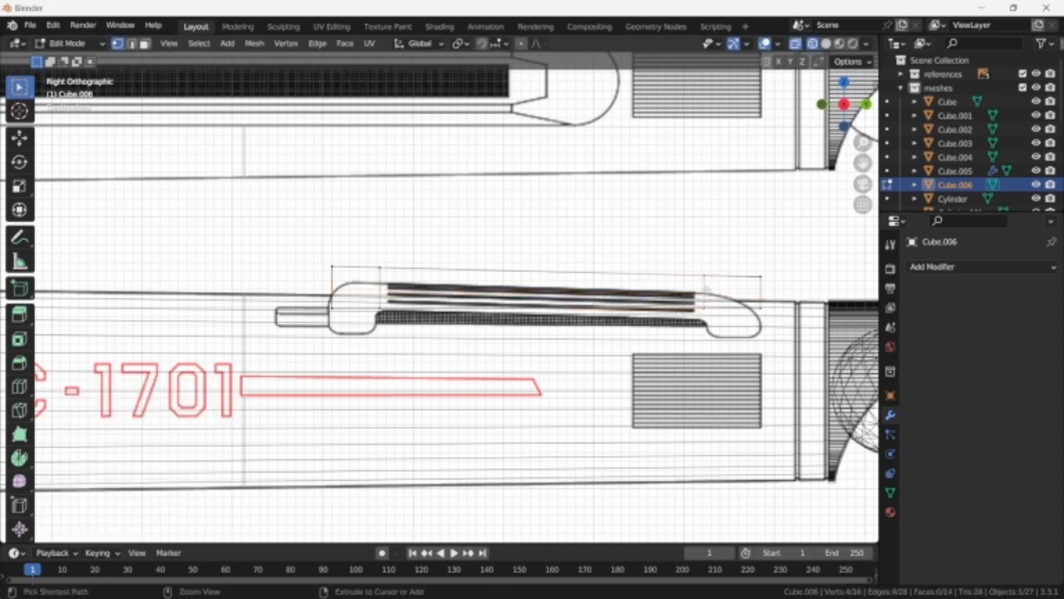
- Add a centred lengthwise loop cut around the block at slide factor 0
key(ctrl+r)
click(707, 289)
right_click(707, 289)
key(shift+z)
key(shift+z)
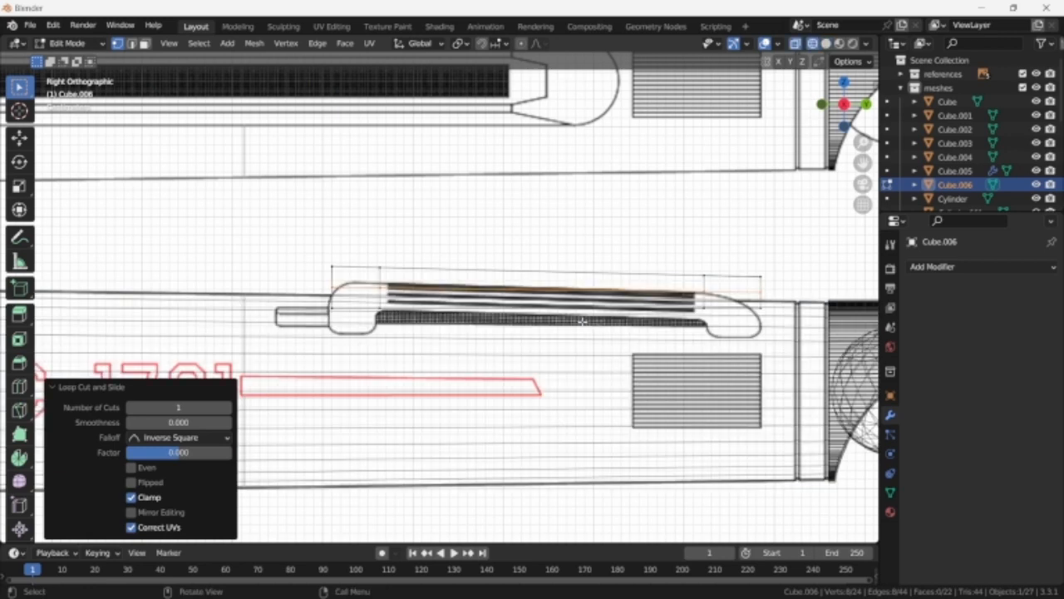
- Raise the entire block mesh about 0.0046 m along Z
scroll(582, 321, up, 1)
key(a)
key(g)
key(z)
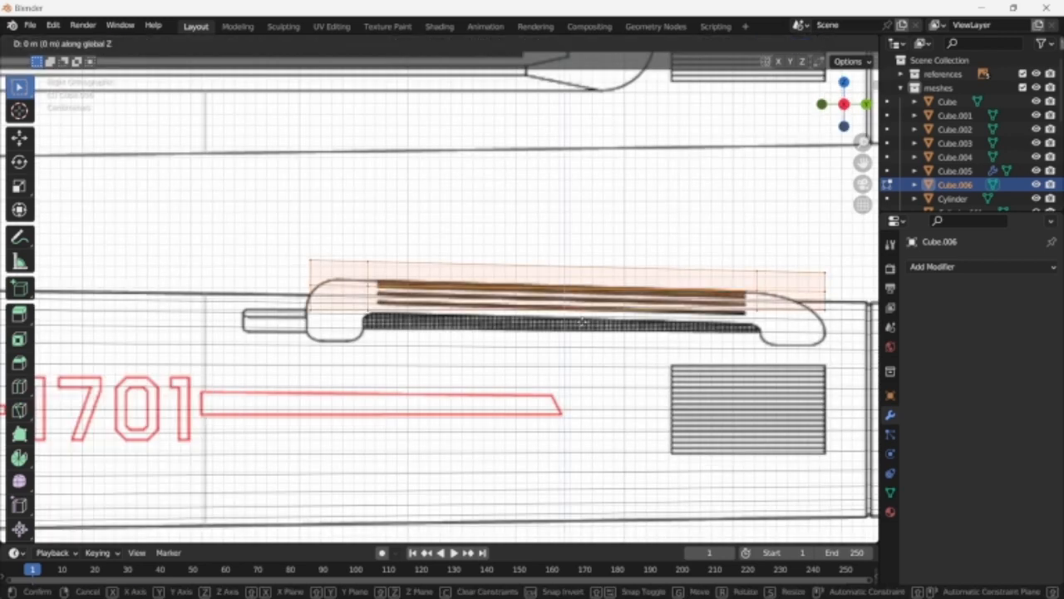
click(582, 316)
- Delete the block's three underside faces along its length
key(shift+z)
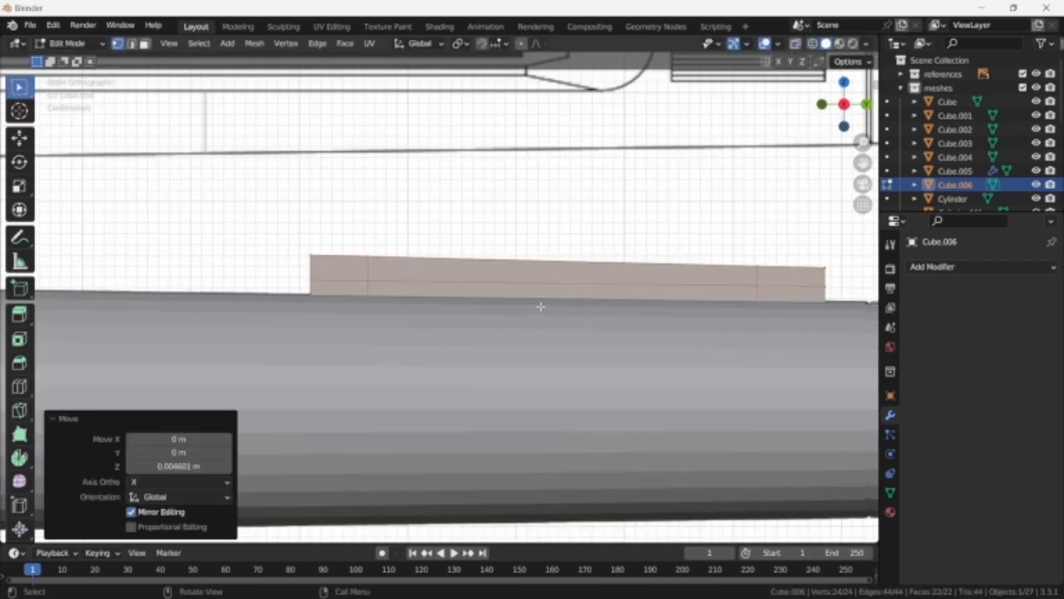
key(3)
click(554, 297)
key(shift+z)
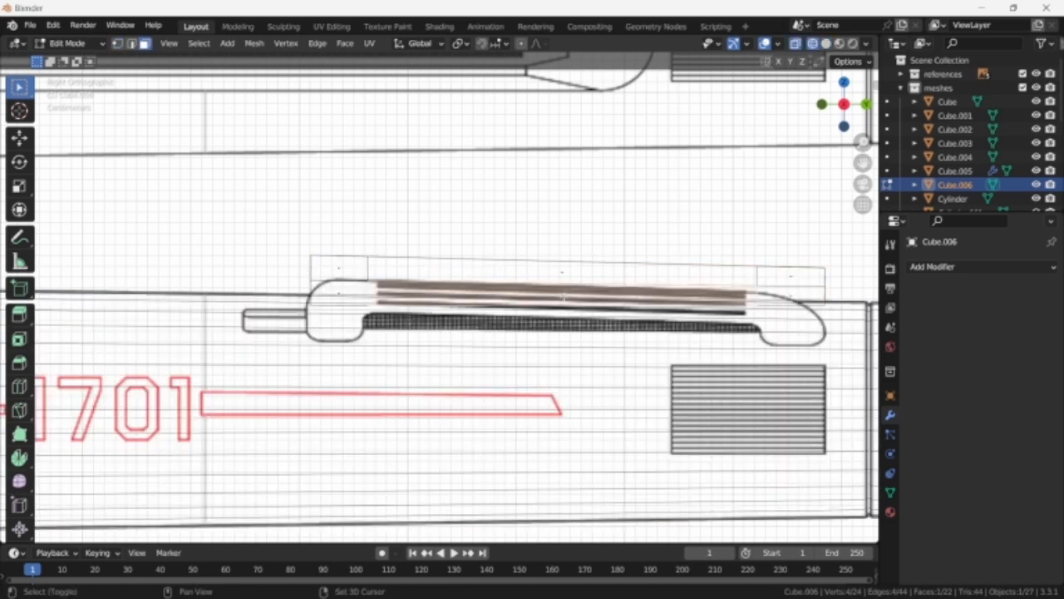
scroll(564, 302, down, 3)
middle_drag(564, 302, 598, 338)
shift+click(532, 300)
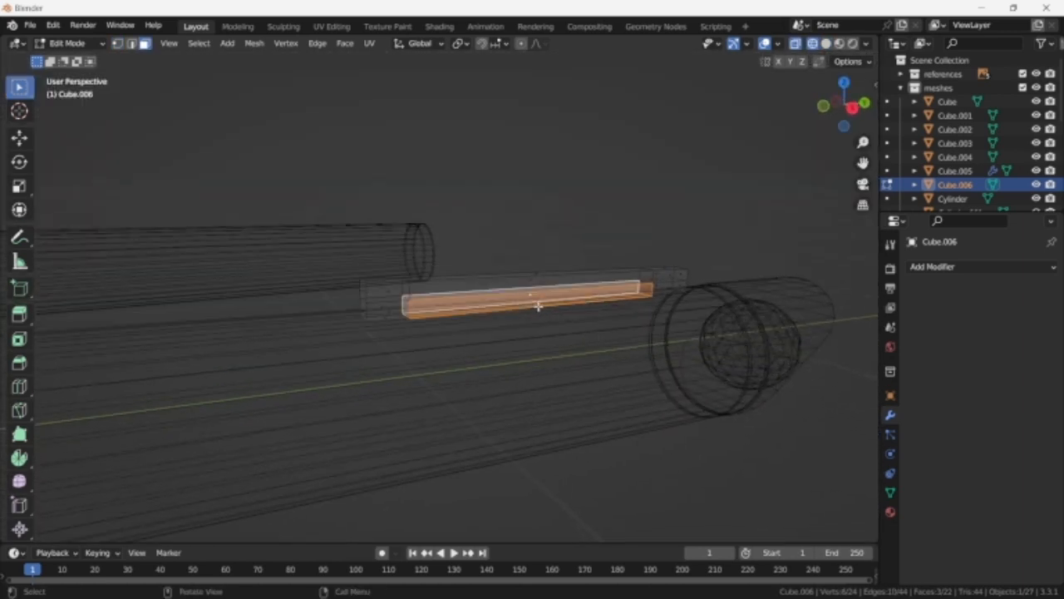
click(538, 305)
shift+click(385, 317)
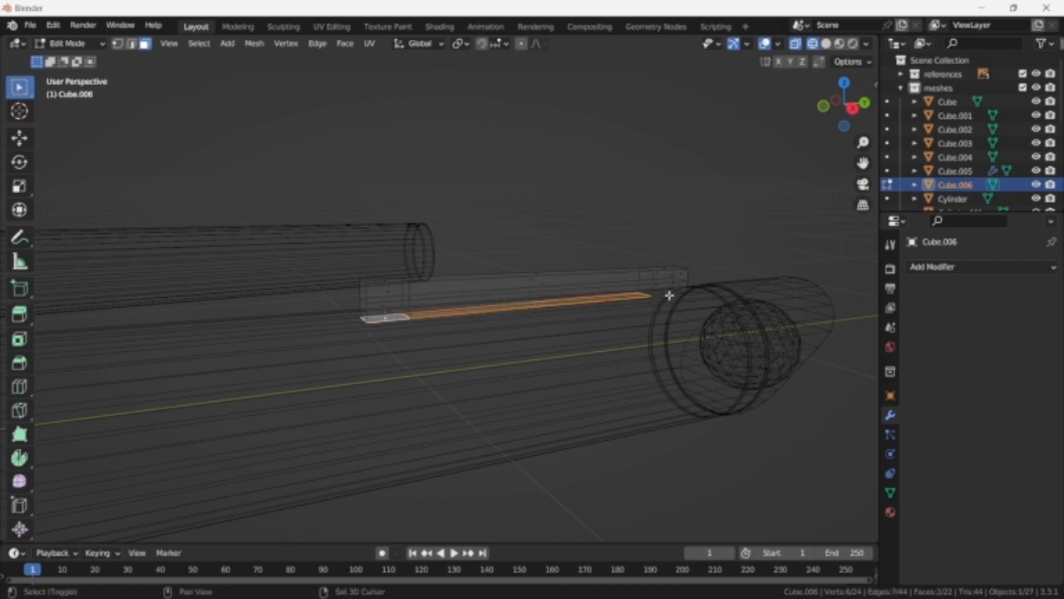
key(x)
click(636, 308)
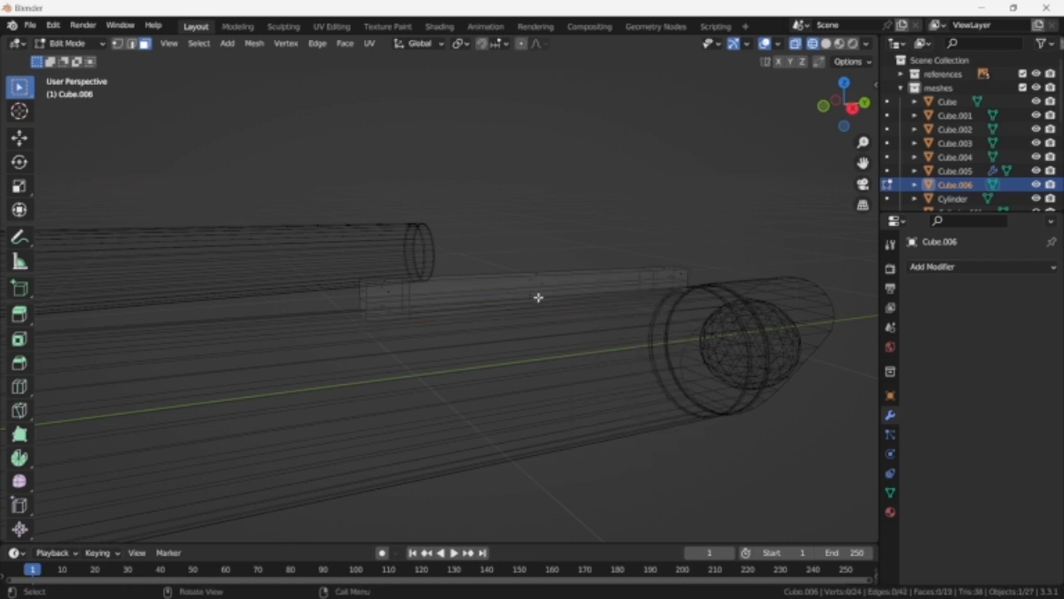
- Extrude the block's two lower middle side faces inward along their normals by about 0.006 m and delete the extruded faces
click(538, 296)
shift+click(537, 301)
middle_drag(536, 301, 692, 382)
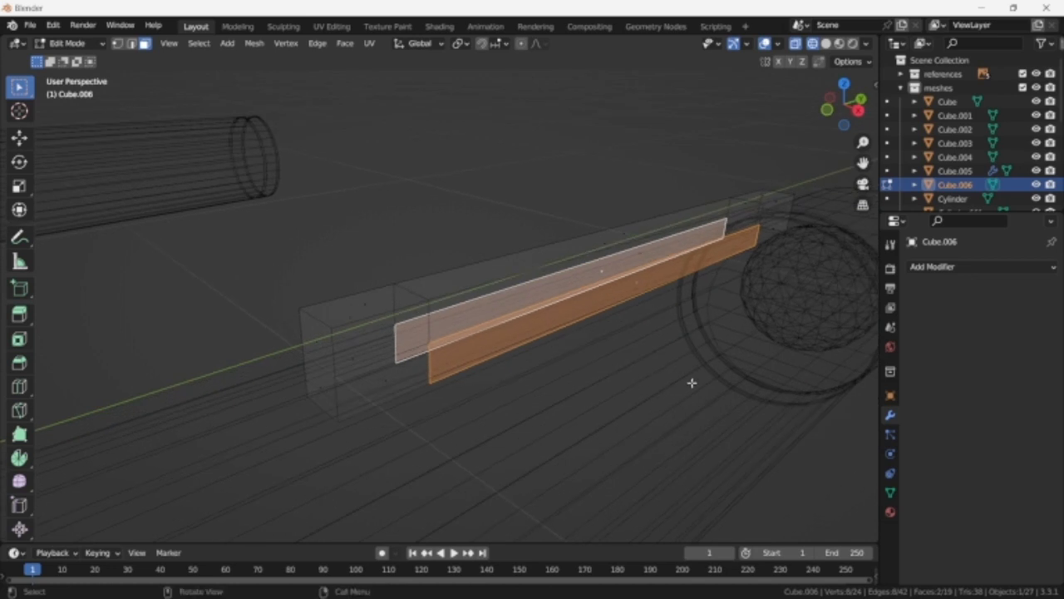
key(alt+e)
click(692, 381)
click(694, 387)
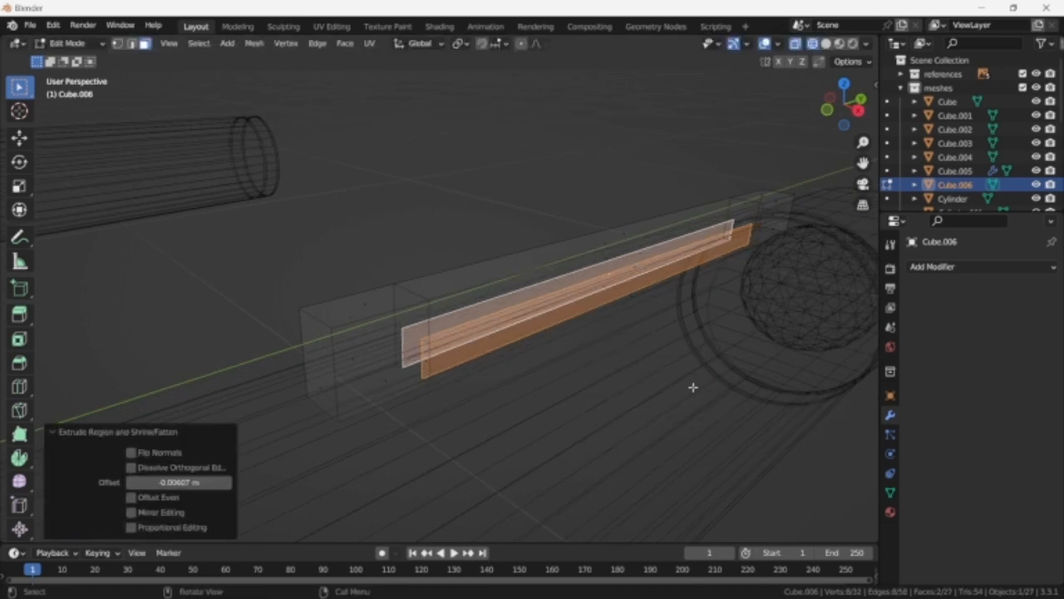
key(x)
click(637, 343)
- Round the fin's long upper edges and the outlines of both end faces with a multi-segment bevel, and return to Object Mode
key(shift+z)
scroll(644, 373, down, 3)
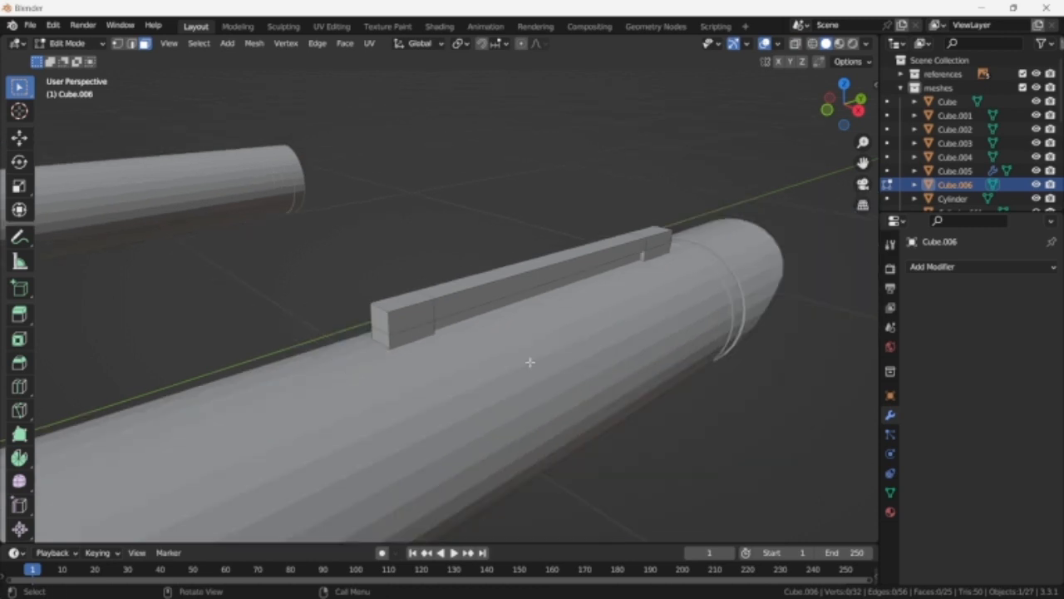
alt+click(385, 322)
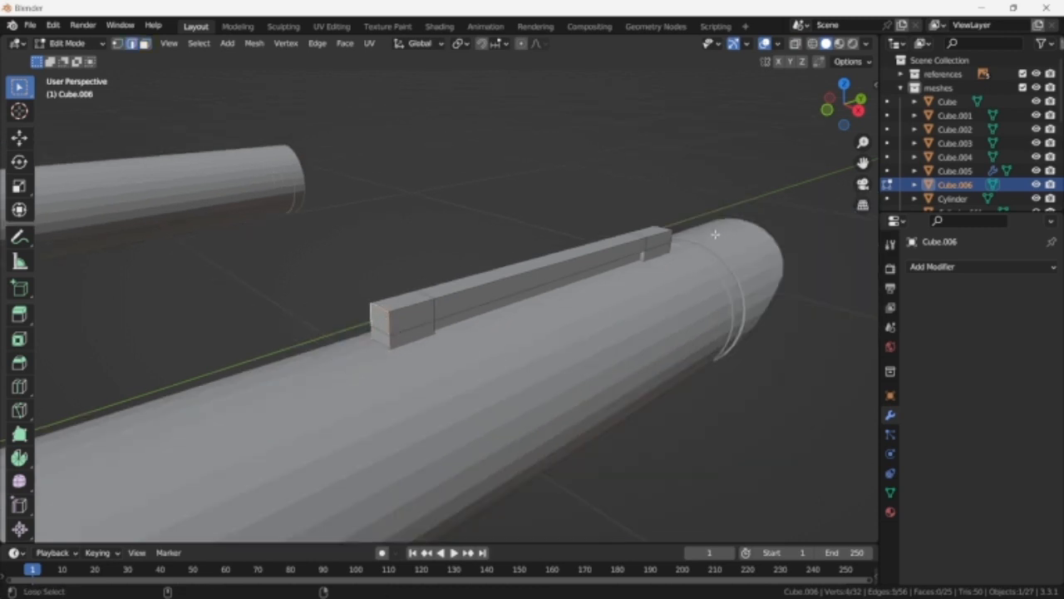
key(shift+z)
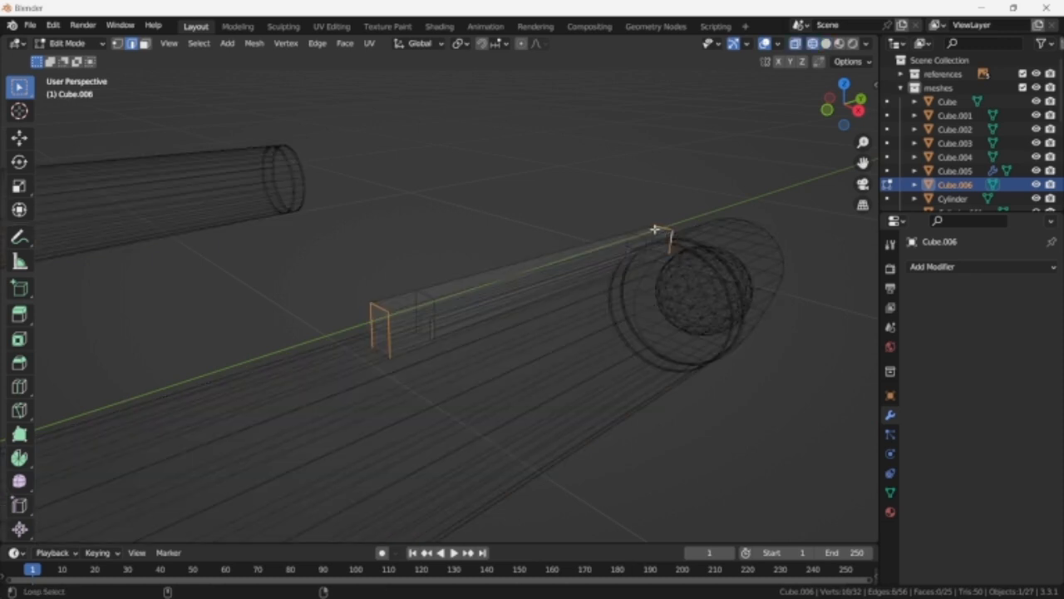
key(shift+z)
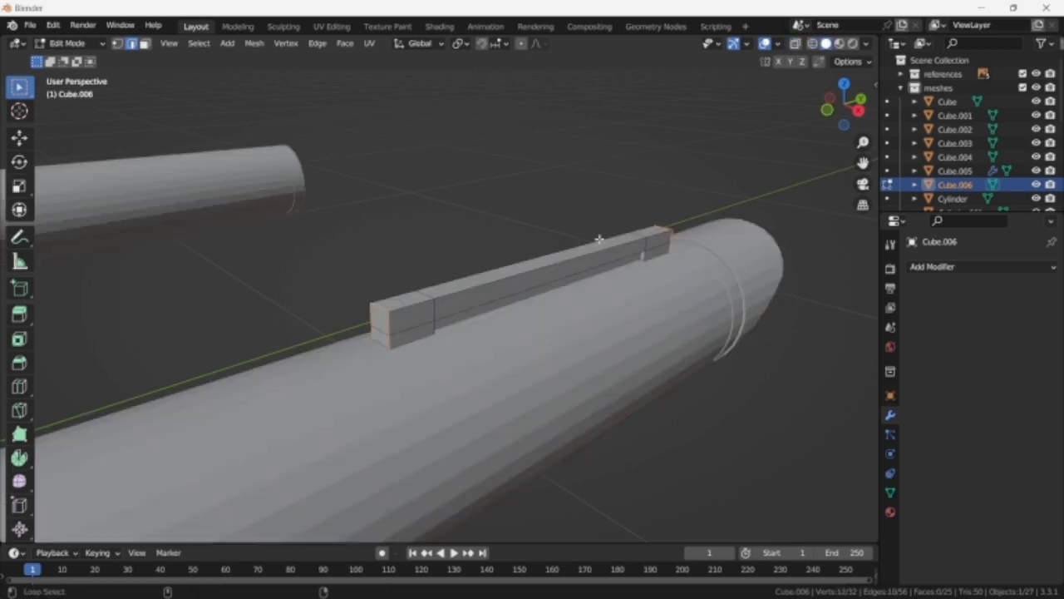
scroll(647, 285, up, 3)
key(ctrl+b)
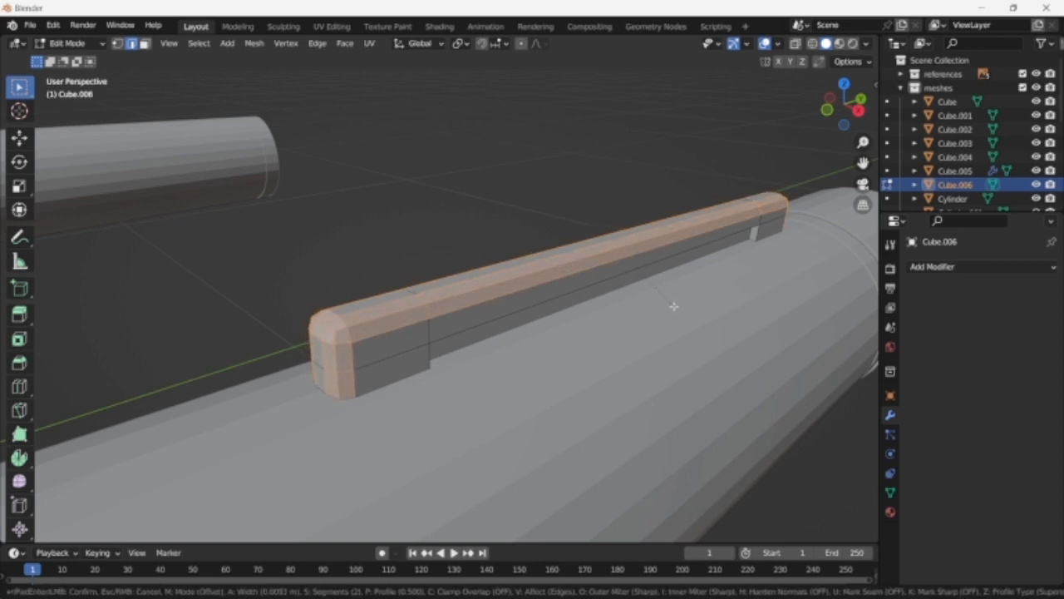
scroll(674, 306, up, 3)
click(674, 306)
key(Tab)
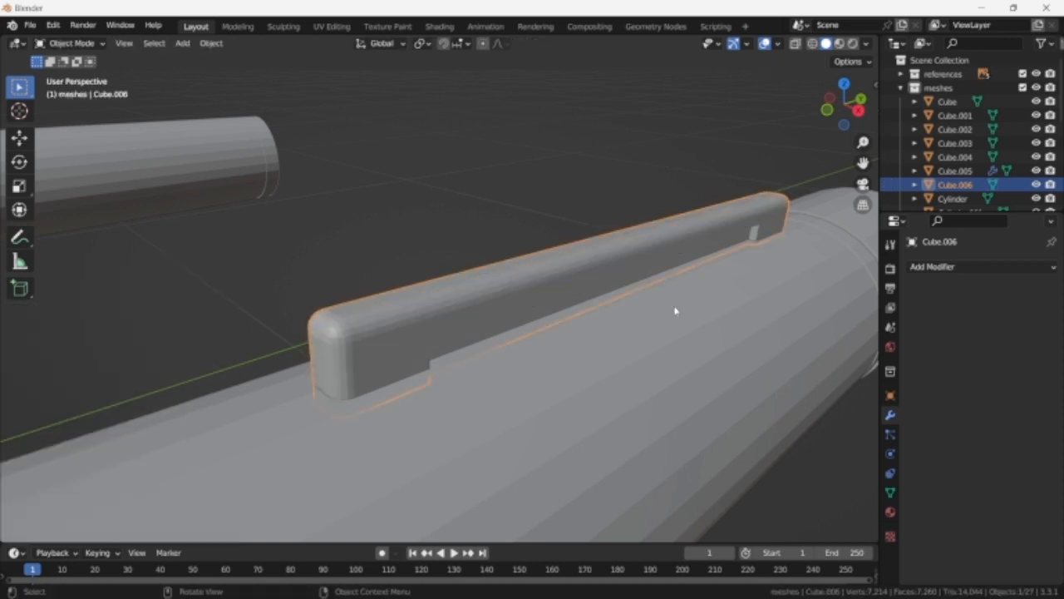
- In the front view, rotate the fin around the nacelle axis by 30°, 10° and 5° onto the blueprint's upper diagonal fin
scroll(674, 308, down, 5)
key(KP_1)
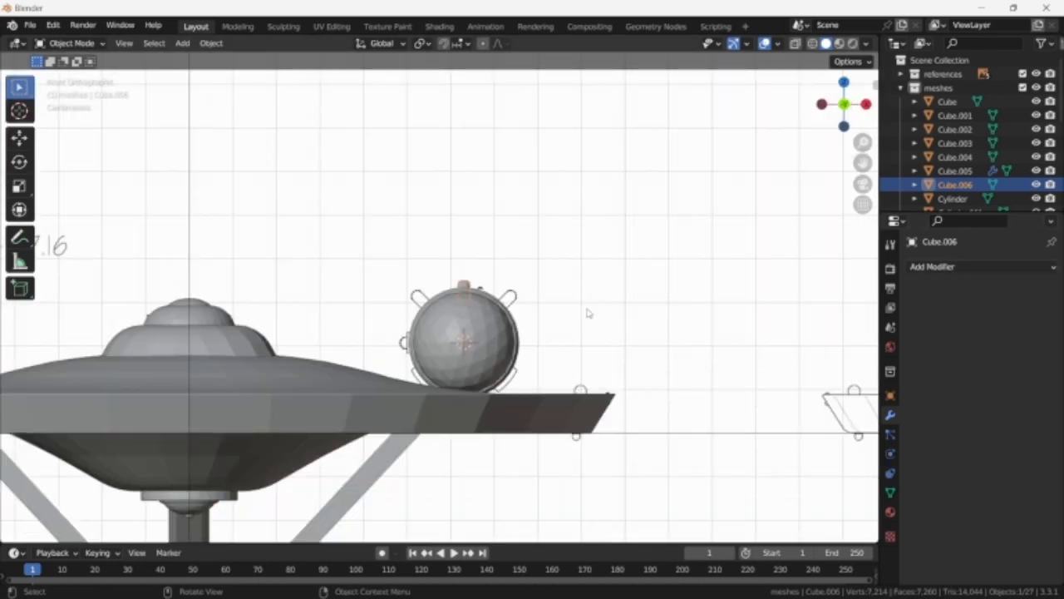
text(r30)
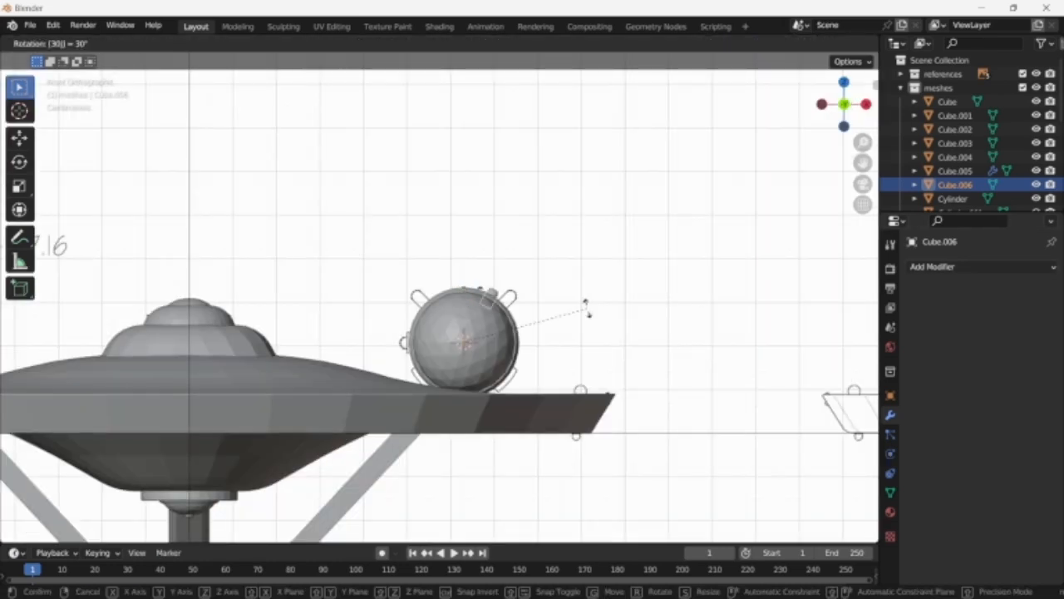
key(Return)
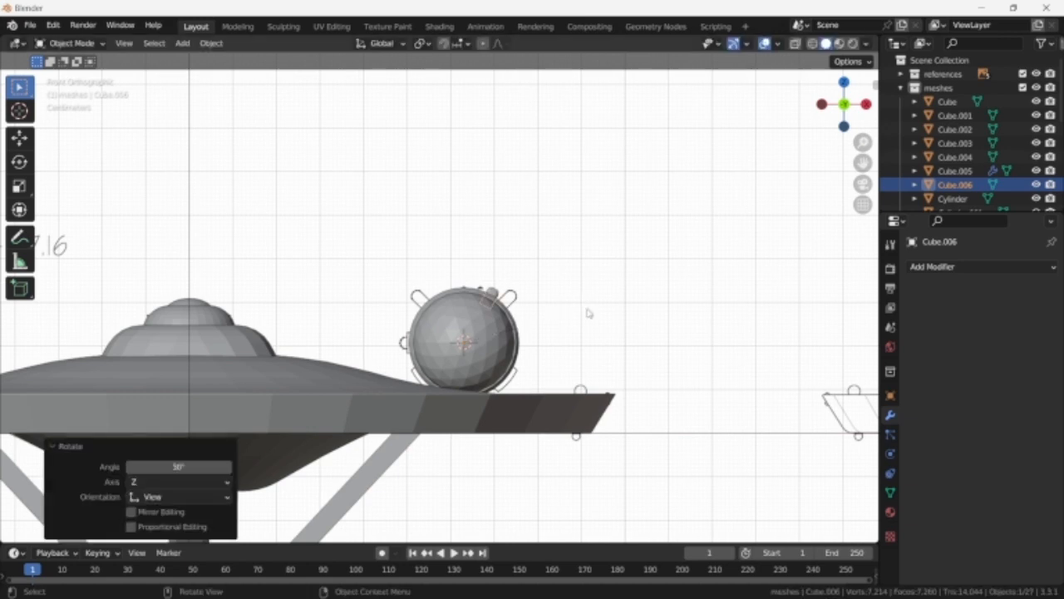
text(r10)
key(Return)
text(r5)
key(Return)
- Apply the fin's location, rotation and scale, and set its origin to the 3D cursor
key(ctrl+a)
click(652, 348)
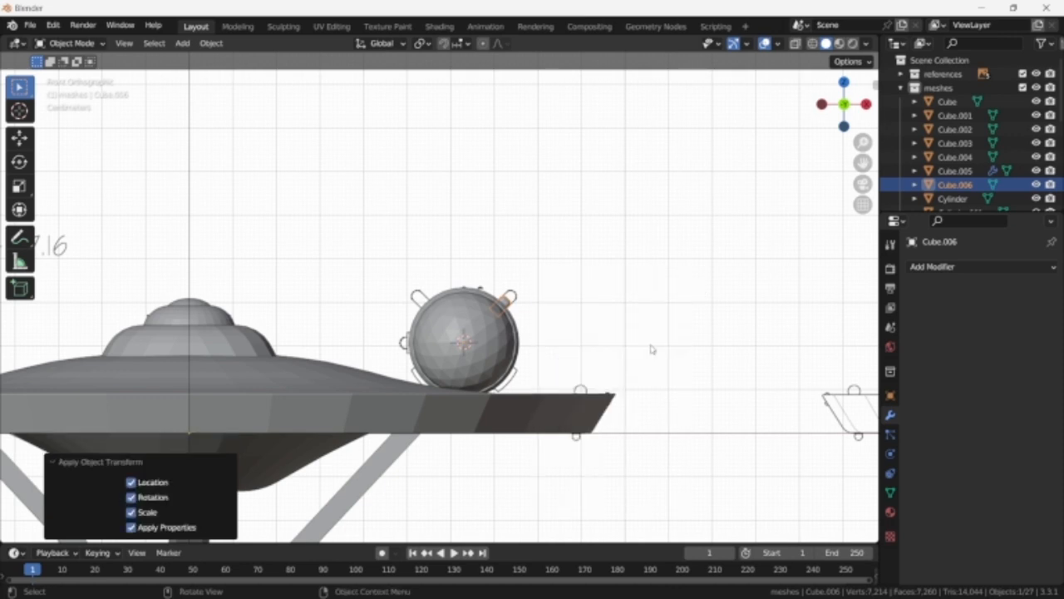
scroll(636, 336, down, 2)
right_click(587, 320)
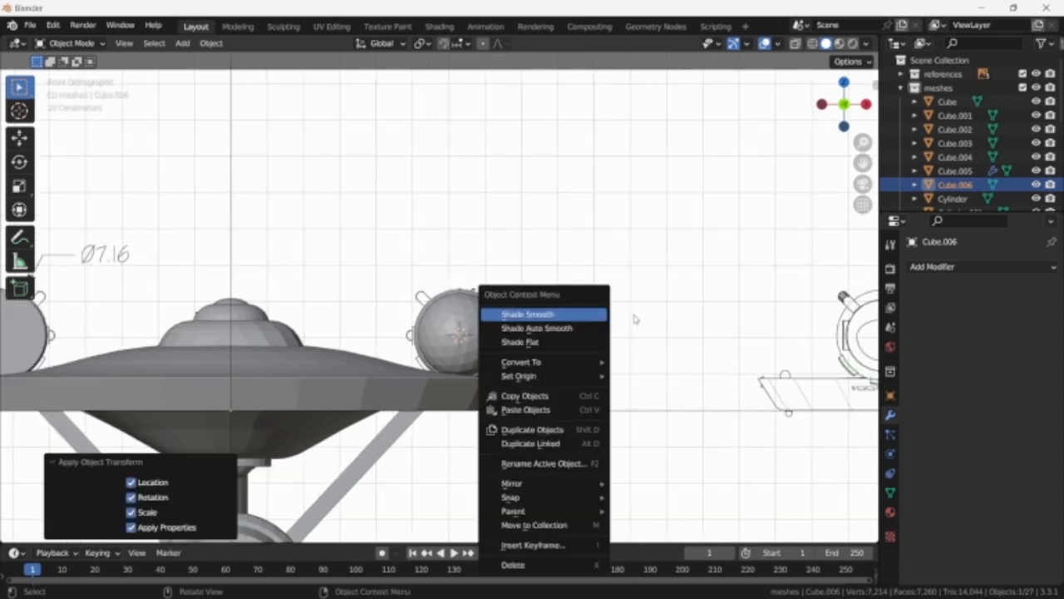
mouse_move(582, 379)
click(727, 409)
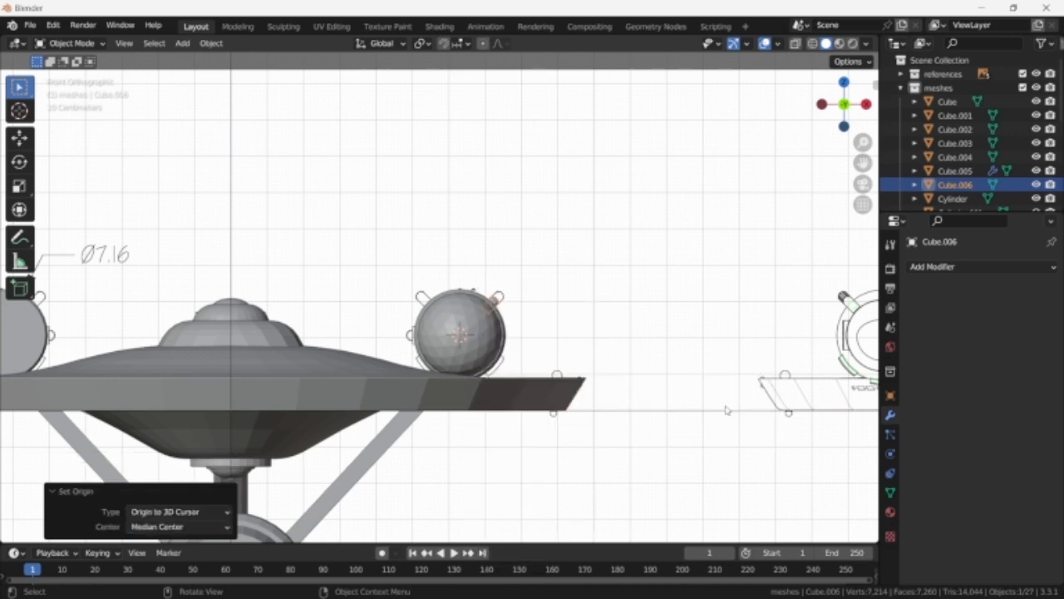
- Add a Mirror modifier on the X axis to the fin and apply it
scroll(757, 371, up, 3)
click(936, 266)
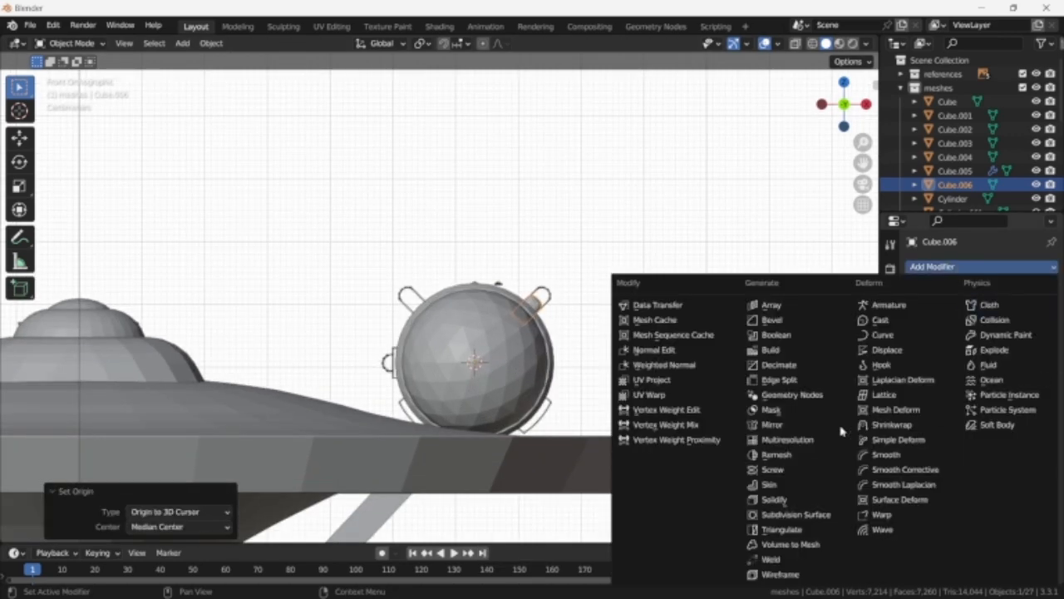
click(789, 426)
scroll(732, 376, down, 1)
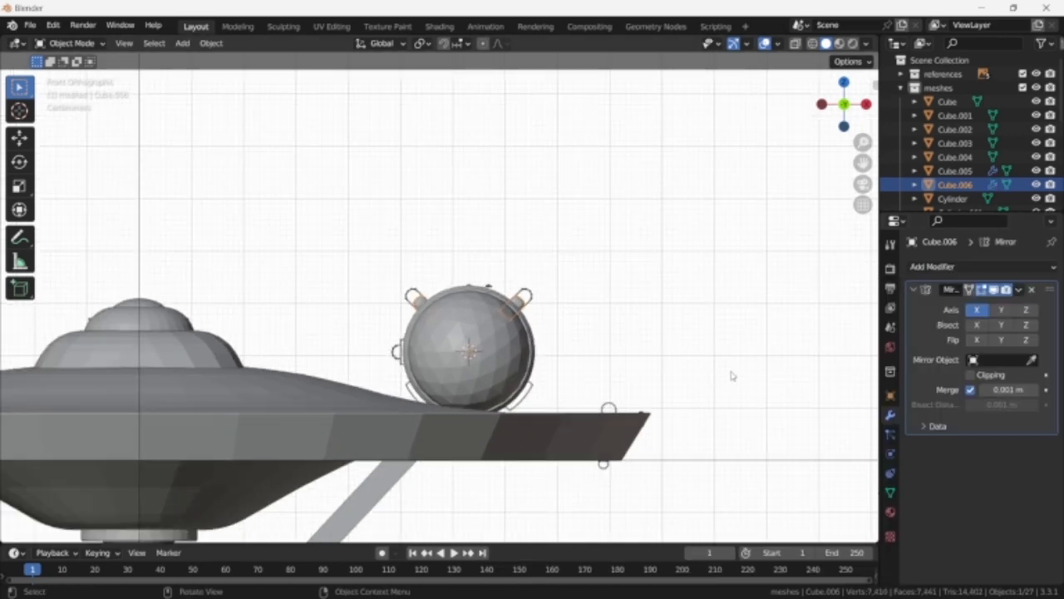
middle_drag(730, 376, 753, 363)
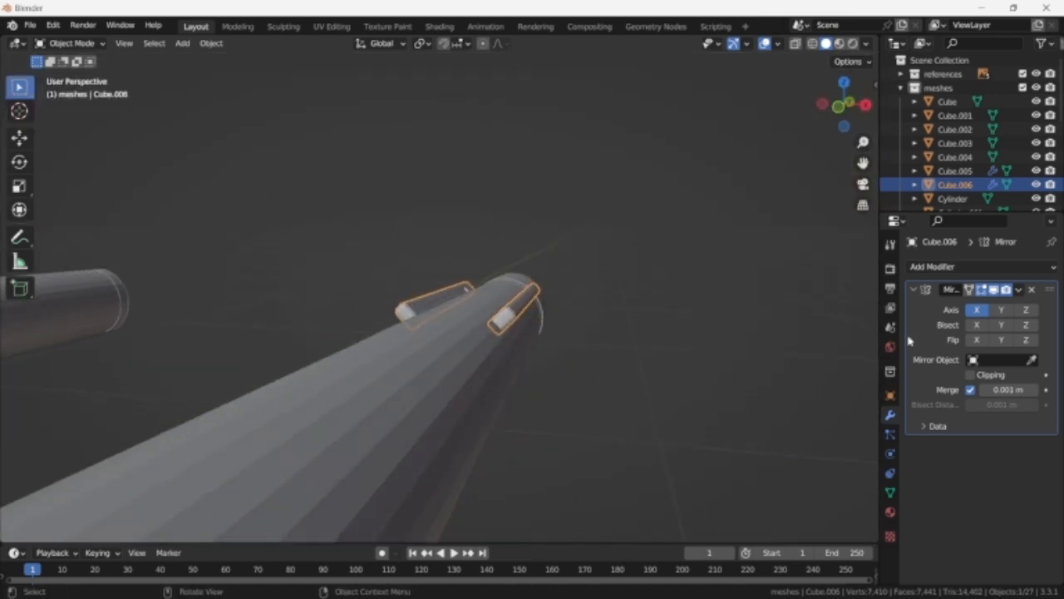
key(ctrl+a)
middle_drag(652, 353, 503, 367)
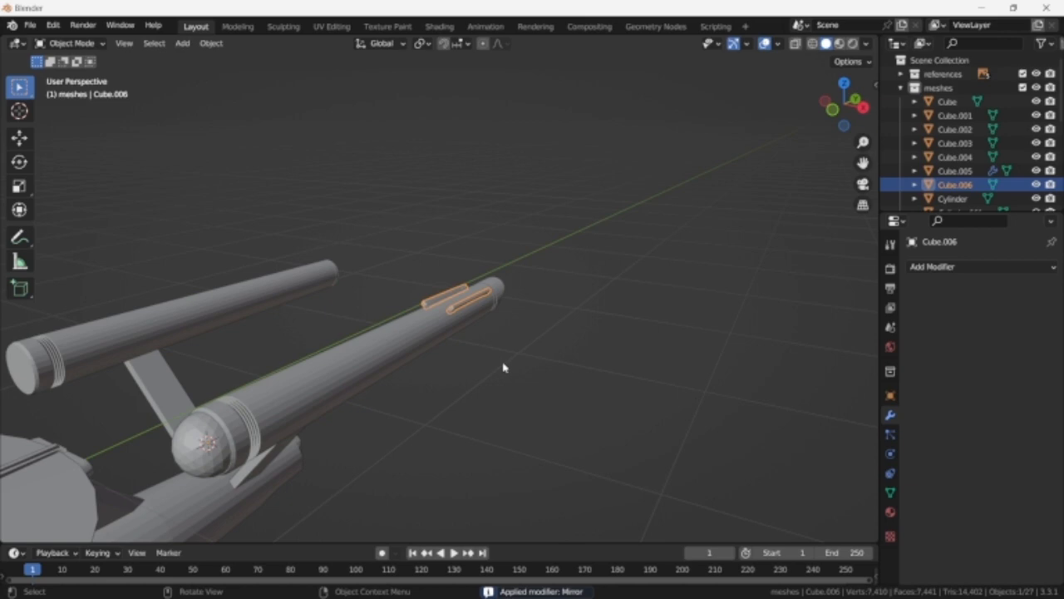
- Add a new mesh cube at the nacelle's front and scale its mesh uniformly by 0.175
key(KP_7)
key(shift+z)
scroll(534, 297, up, 4)
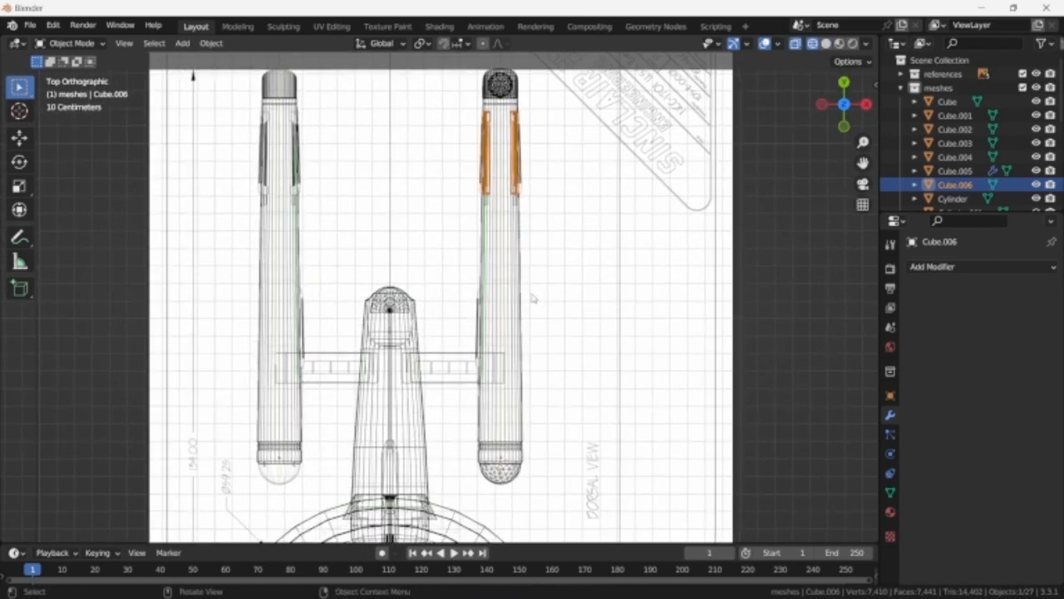
scroll(535, 299, down, 4)
scroll(534, 300, up, 4)
key(shift+a)
mouse_move(536, 301)
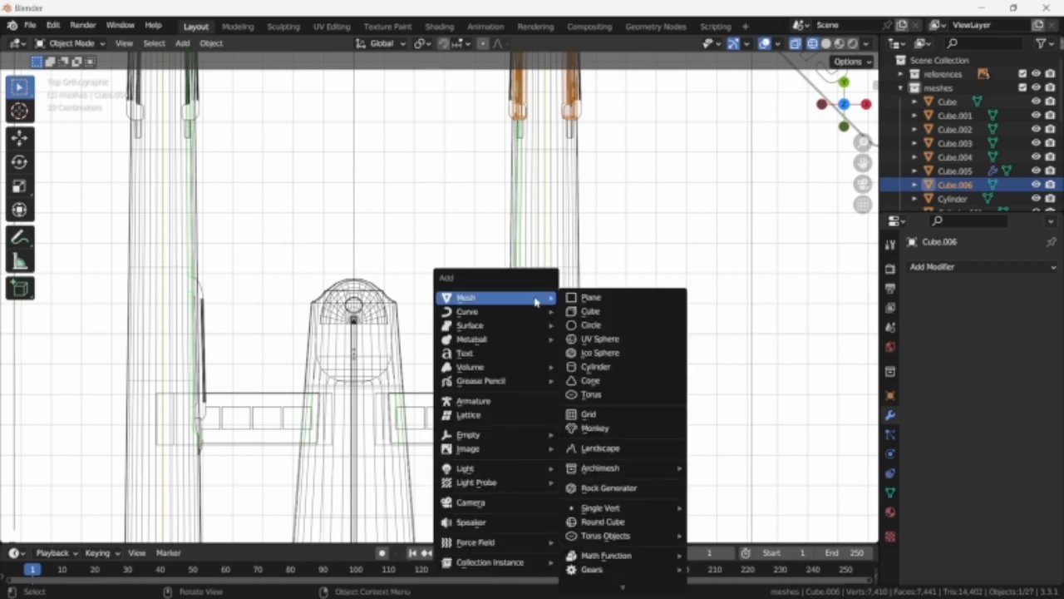
click(613, 311)
scroll(670, 337, down, 3)
key(Tab)
key(s)
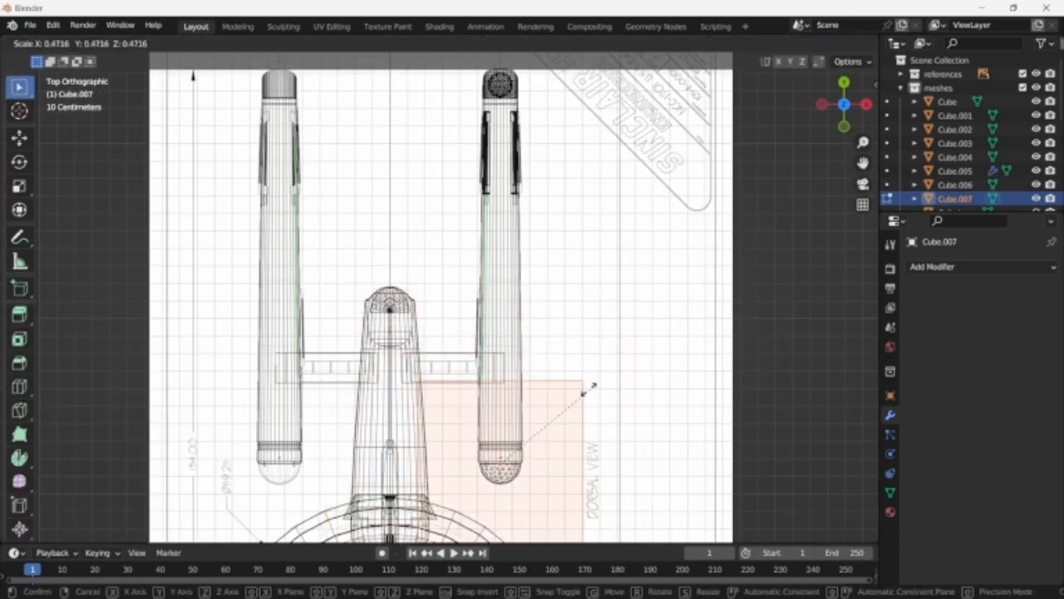
click(544, 441)
- Move the cube aft along Y to the nacelle's inner side detail and pull its outboard side inward along X
key(g)
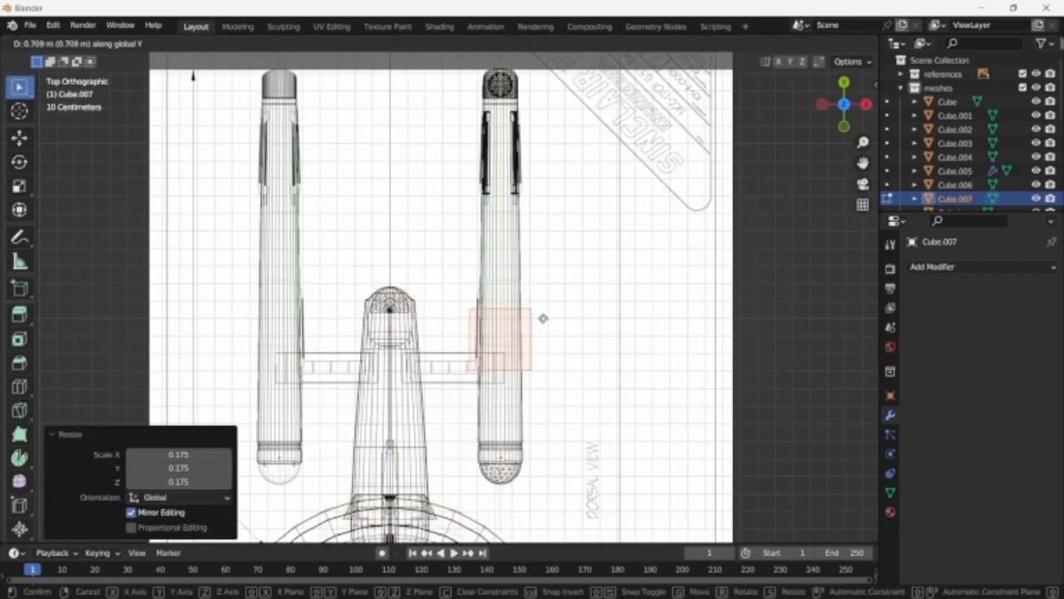
click(549, 296)
scroll(541, 303, up, 4)
key(1)
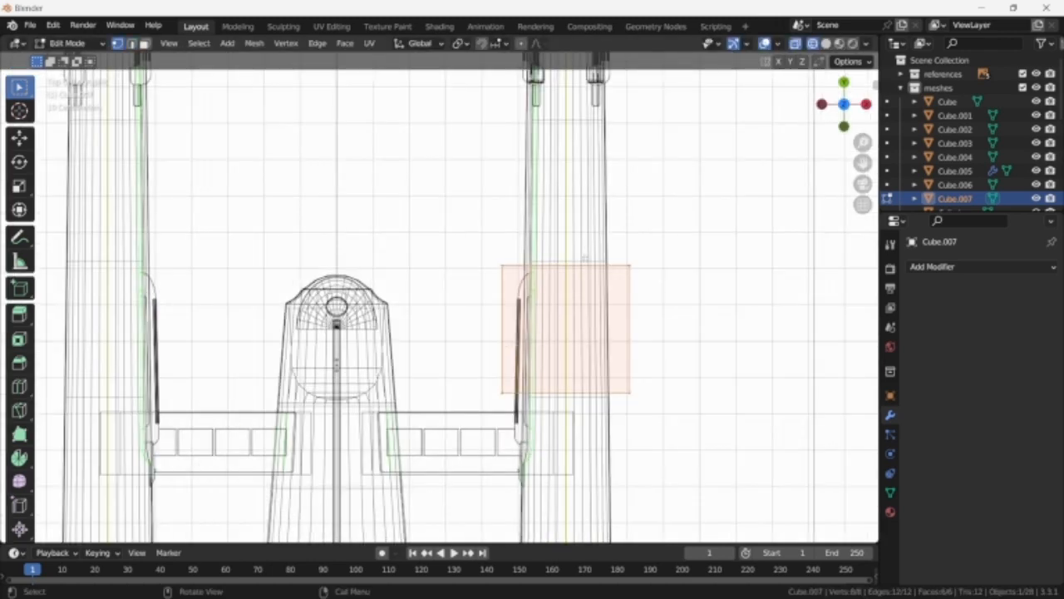
drag(588, 248, 711, 453)
key(g)
key(x)
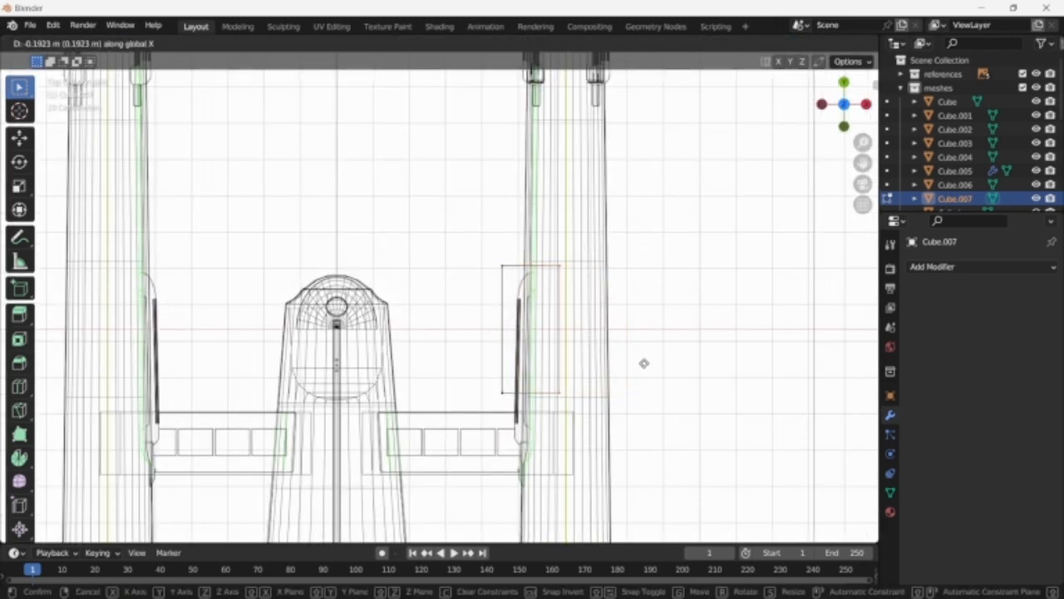
click(629, 360)
- Extend the block's forward end about 0.14 m along negative Y to the front of the blueprint's side detail
drag(460, 363, 580, 416)
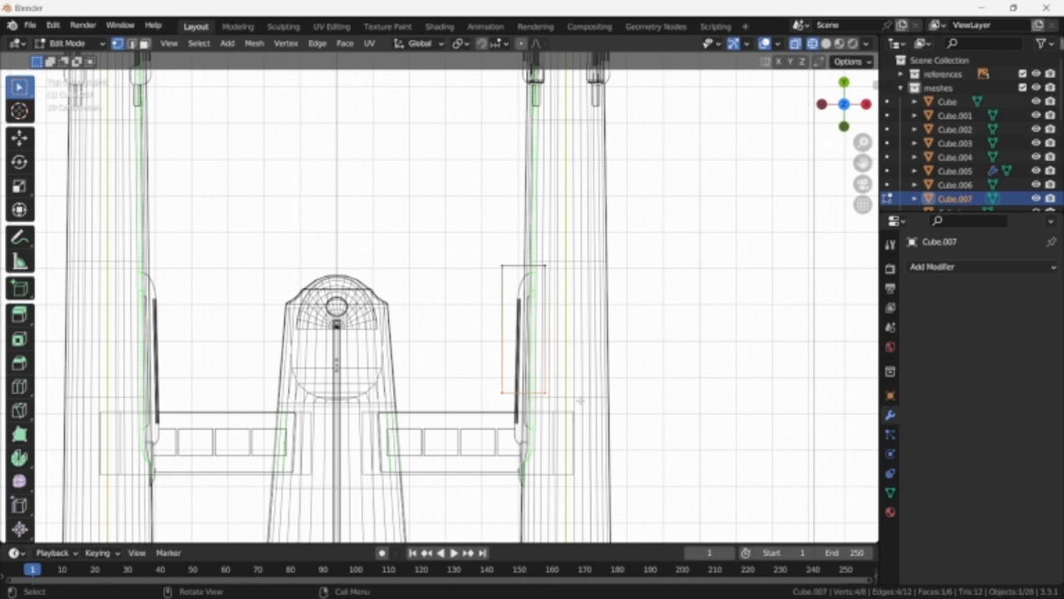
key(g)
key(y)
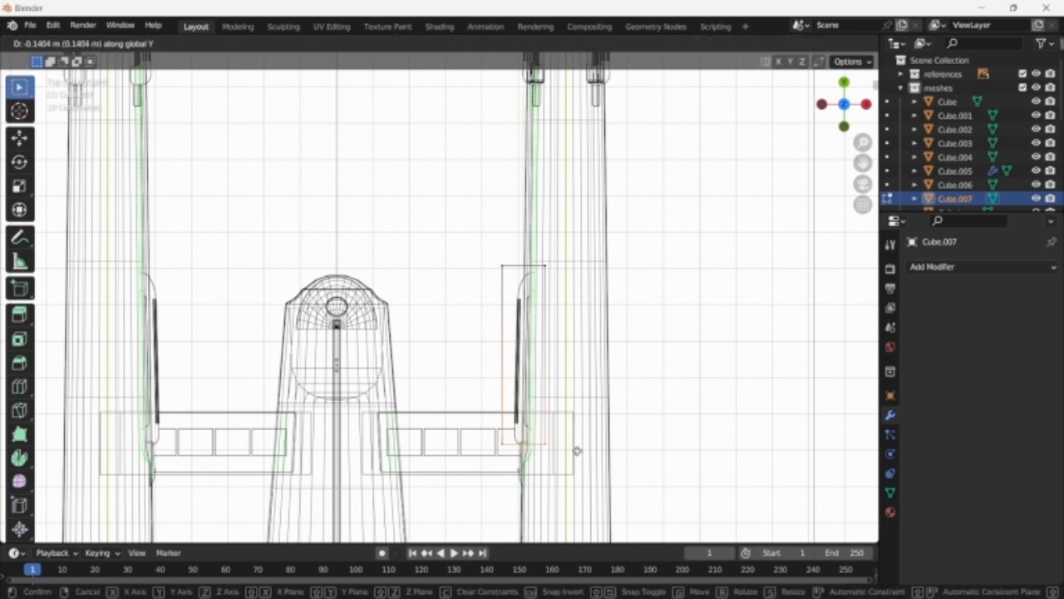
click(576, 451)
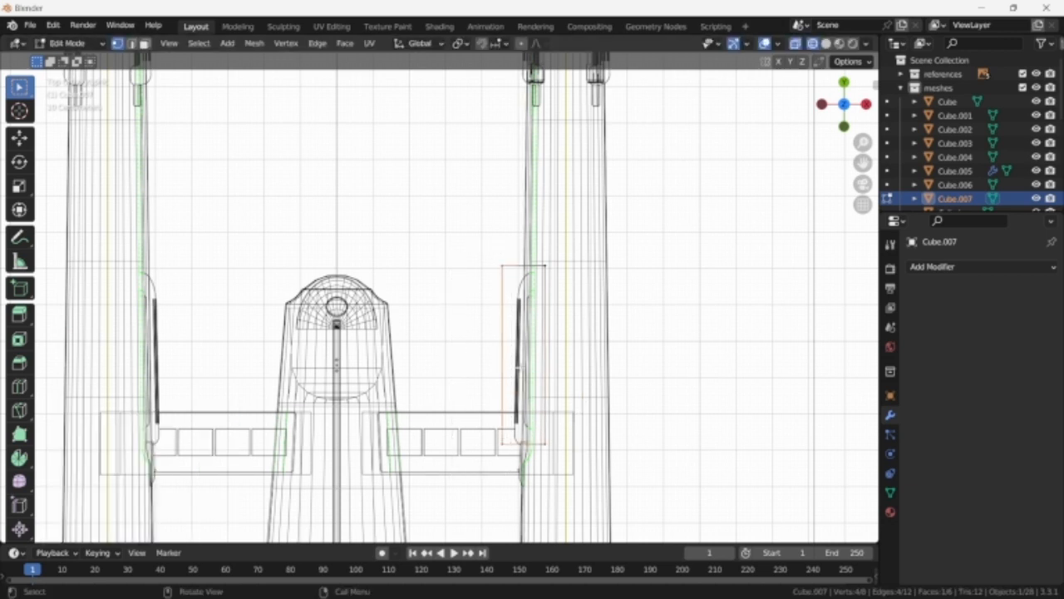
- Move the block's inboard side about 0.027 m along X and its aft inboard corner about 0.018 m more
key(g)
key(x)
click(531, 366)
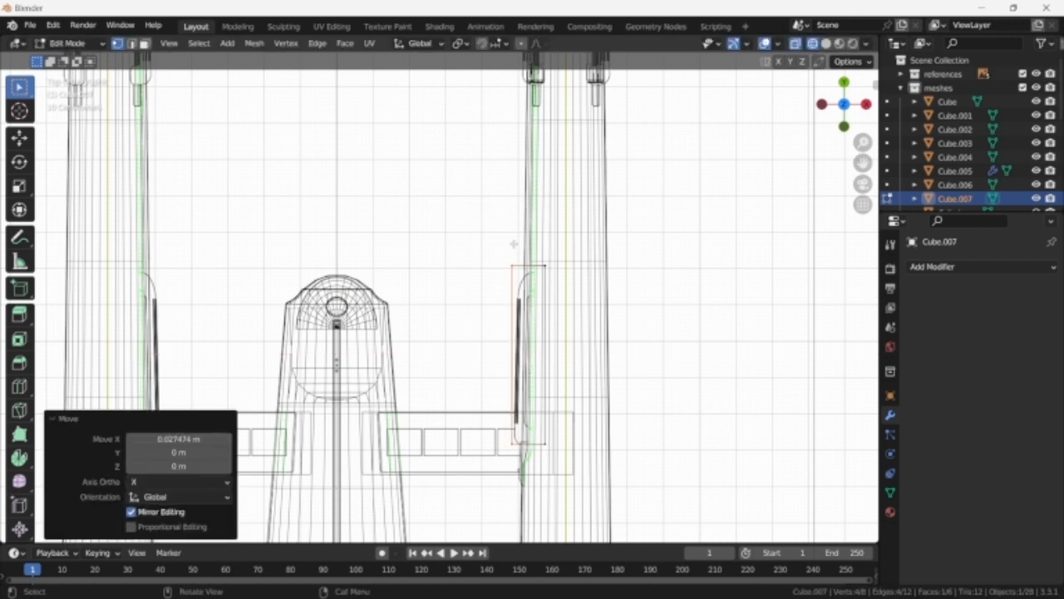
drag(502, 251, 522, 276)
key(g)
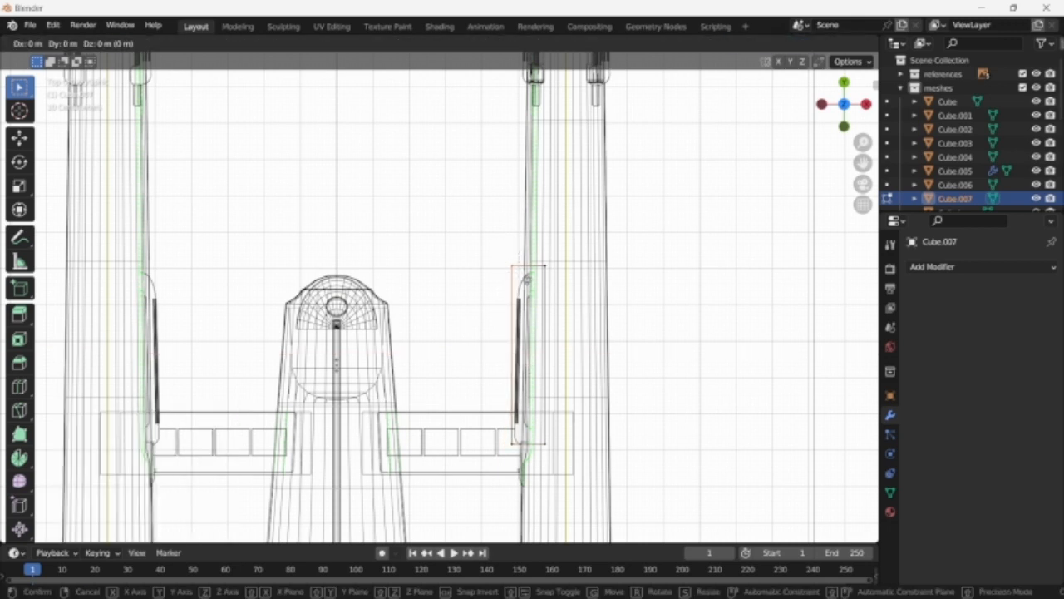
key(x)
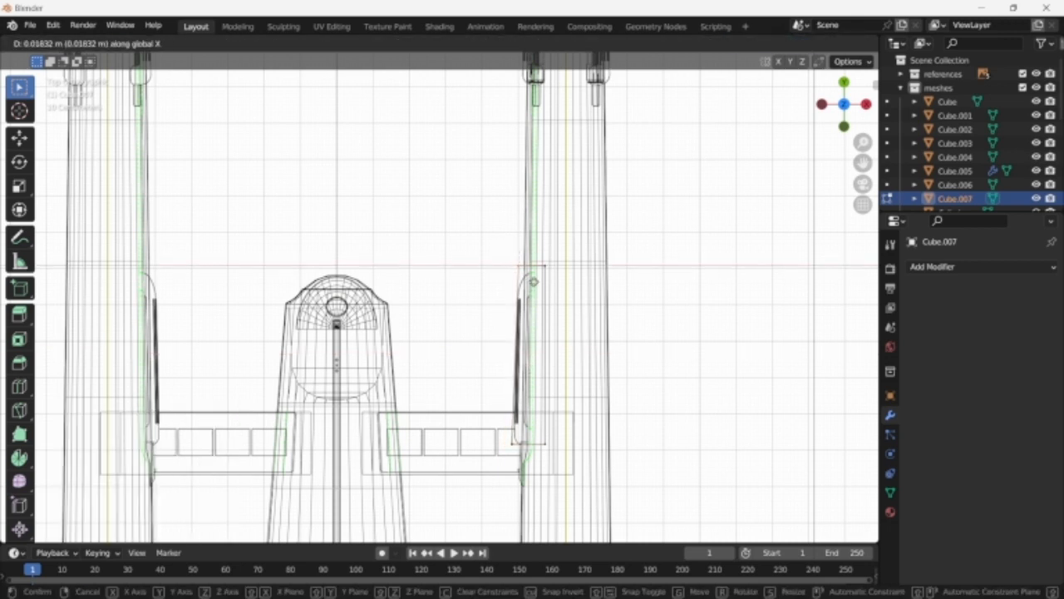
click(533, 282)
- Scale the whole block along Z by a factor of 0.145 in the right side view
key(KP_3)
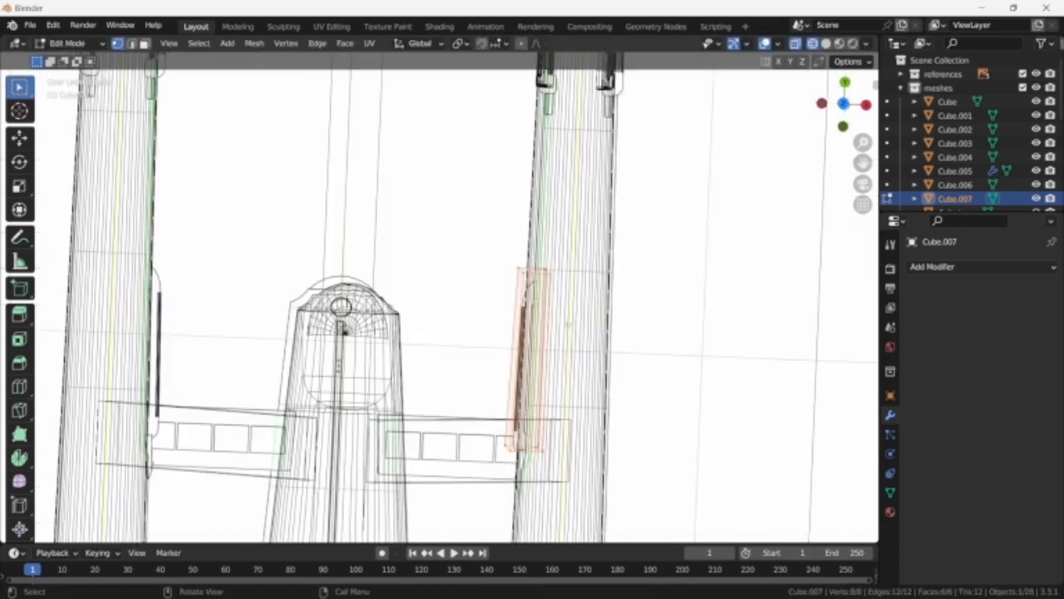
scroll(558, 328, up, 2)
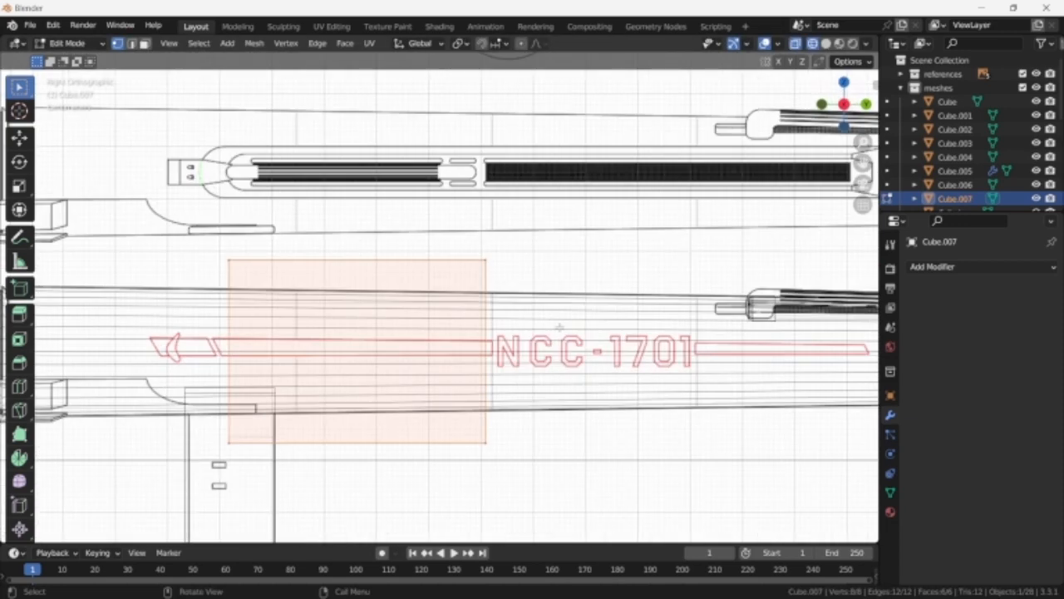
key(s)
key(z)
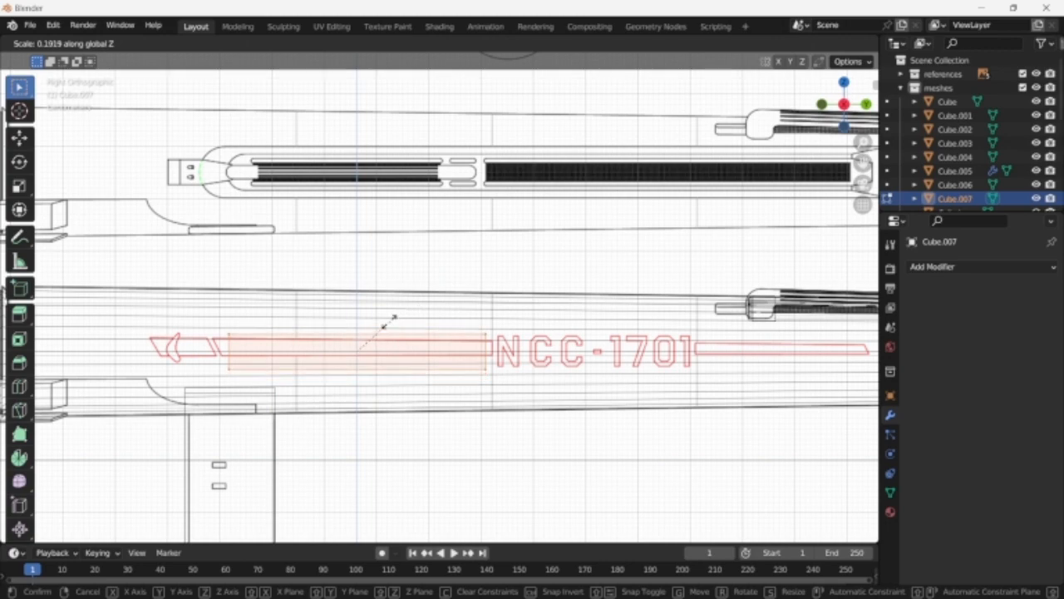
click(380, 326)
- Add one lengthwise loop cut and two crosswise loop cuts near the block's ends, matching the blueprint's top view
key(KP_7)
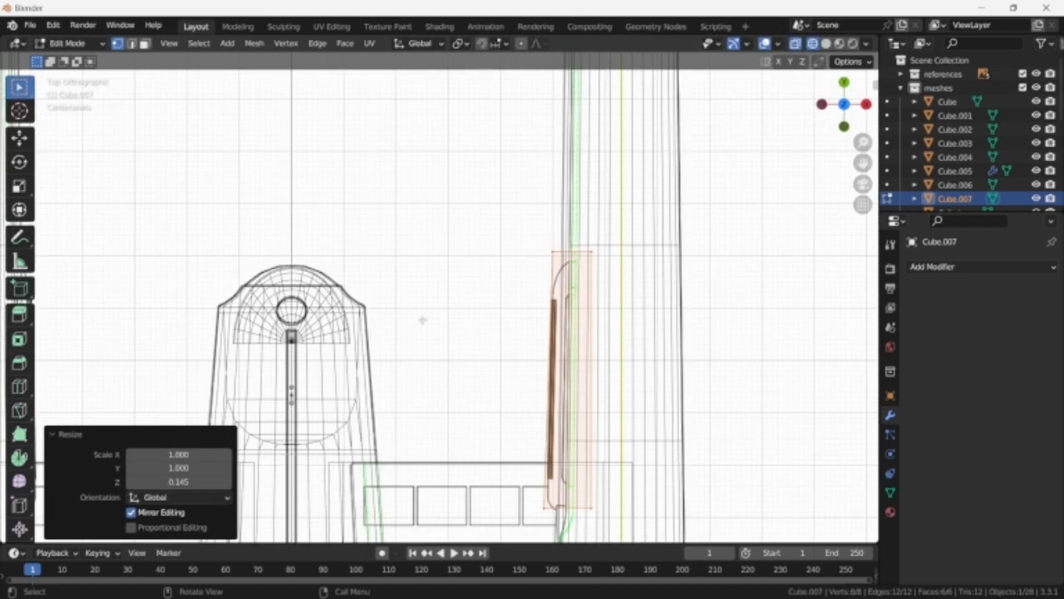
shift+middle_drag(553, 311, 511, 246)
key(ctrl+r)
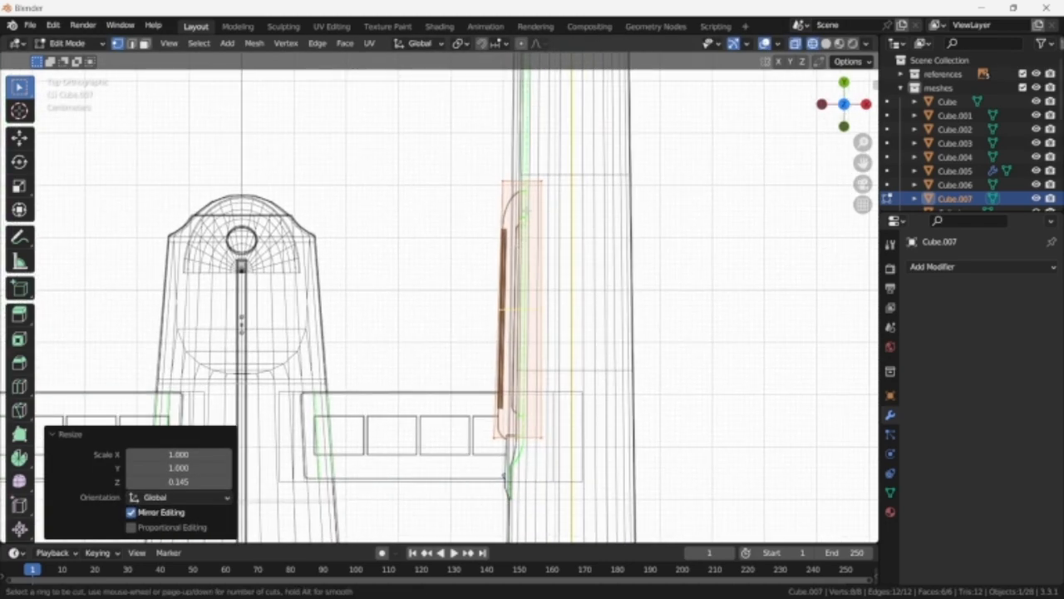
click(523, 204)
click(525, 208)
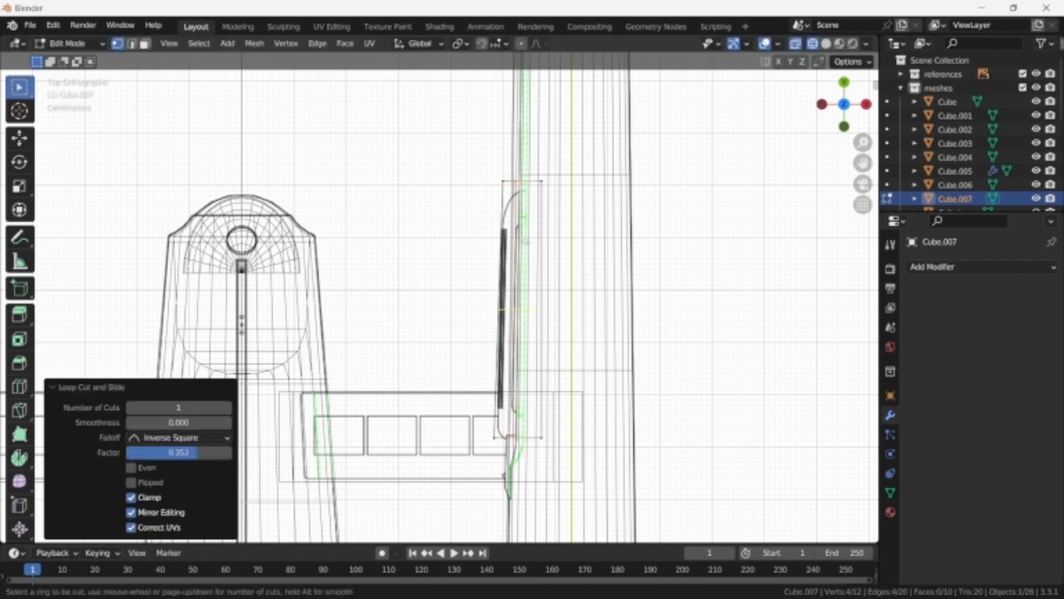
click(533, 162)
key(ctrl+r)
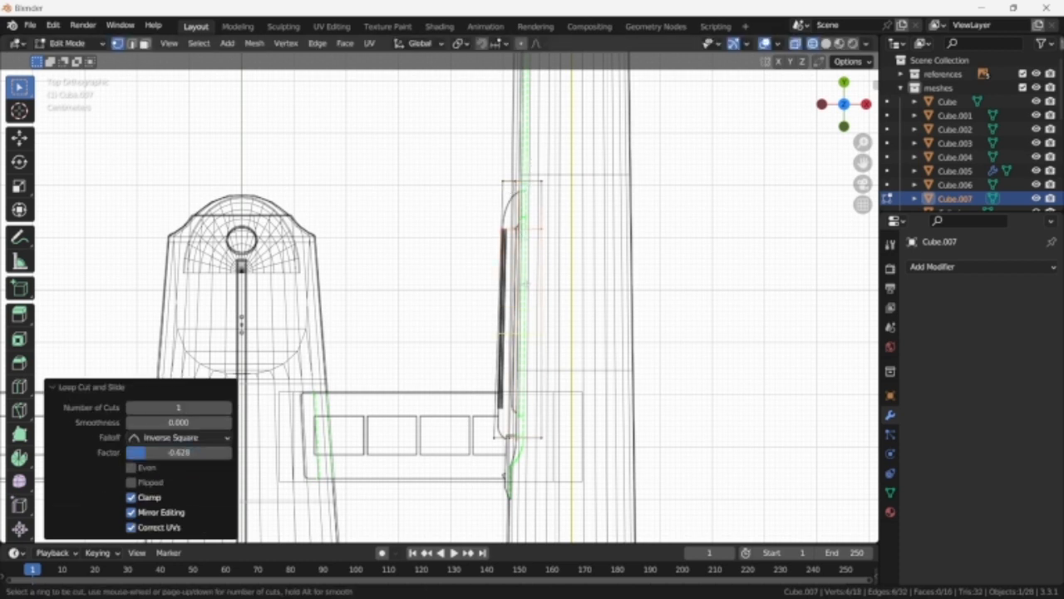
click(526, 288)
click(526, 358)
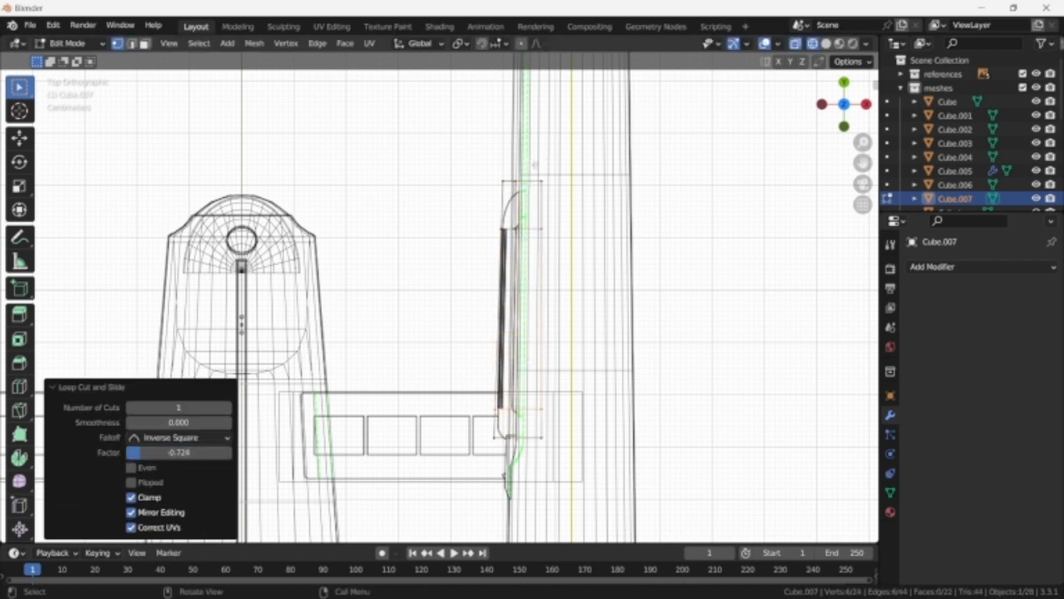
- Delete the faces along the block's outboard side facing into the nacelle
drag(535, 165, 576, 442)
key(x)
click(574, 437)
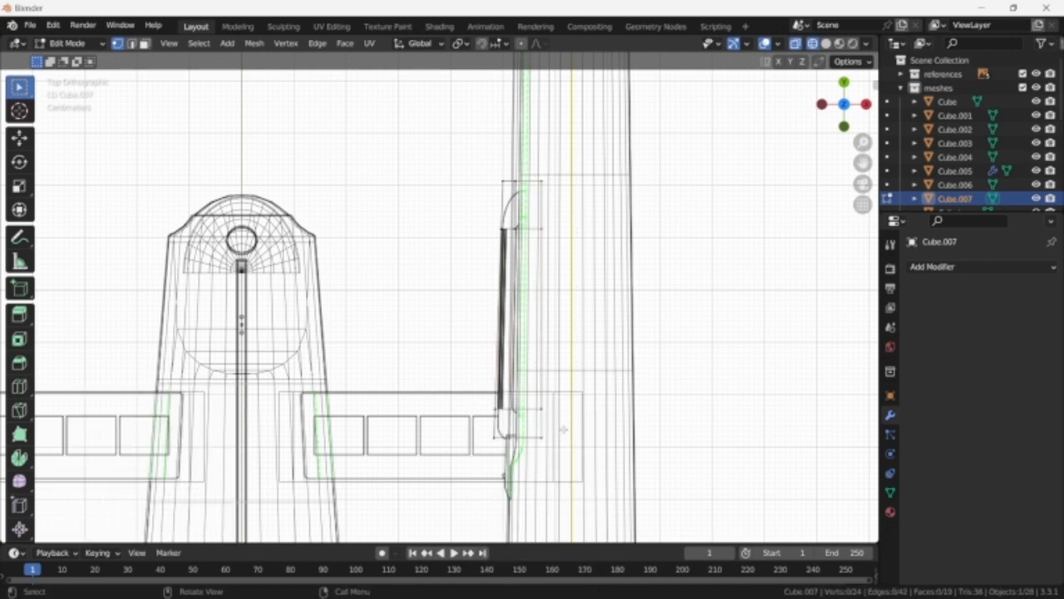
- Extrude the middle section's upper and lower outboard strips inward along their normals with an offset of about -0.0113 m
drag(520, 310, 541, 329)
mouse_move(542, 331)
middle_down()
mouse_move(572, 344)
mouse_move(599, 338)
mouse_move(579, 357)
middle_up()
scroll(600, 336, up, 3)
key(shift+z)
key(3)
scroll(599, 357, up, 2)
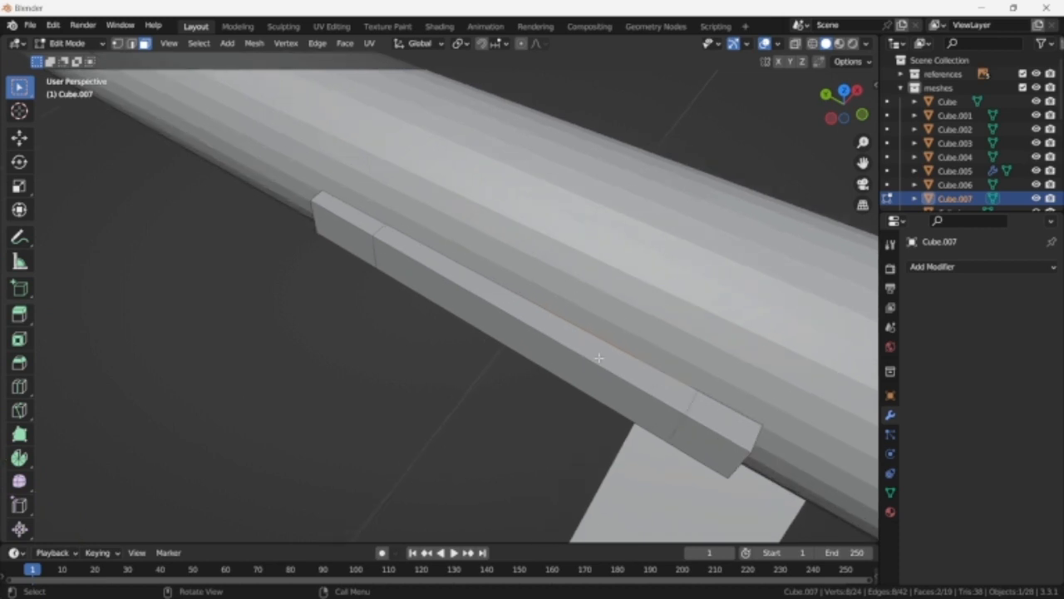
key(shift+z)
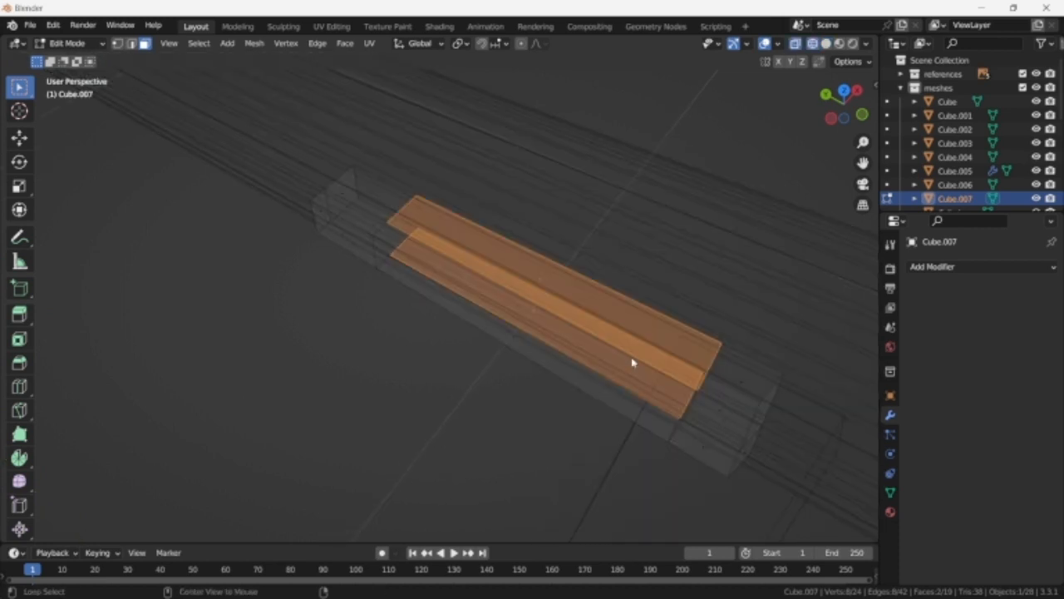
key(alt+e)
click(631, 357)
click(556, 288)
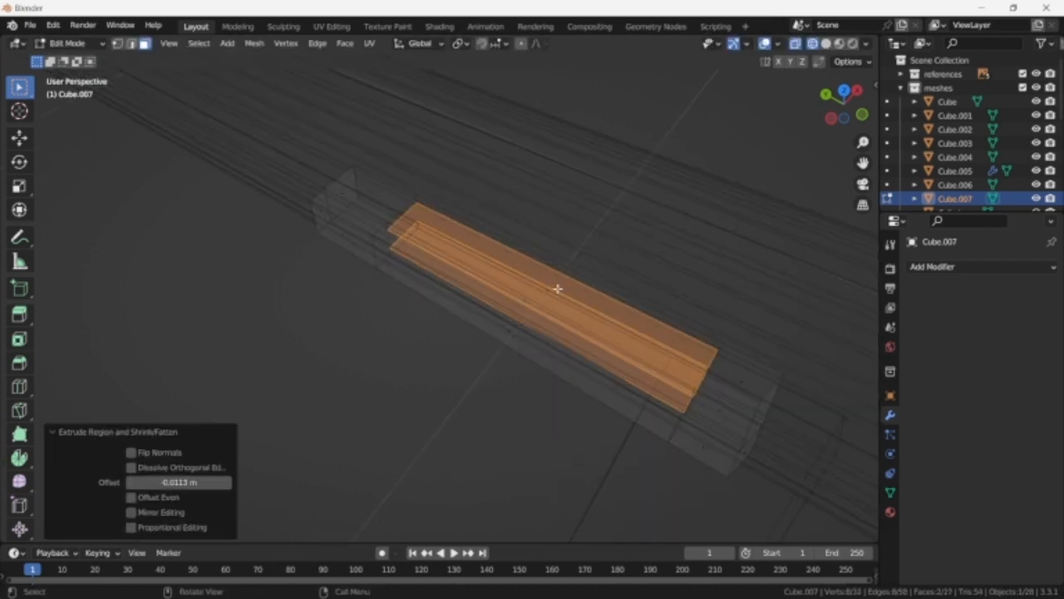
- Try to delete the vertices of the two thin outboard wall faces and move the block along X
click(547, 259)
shift+click(560, 293)
key(x)
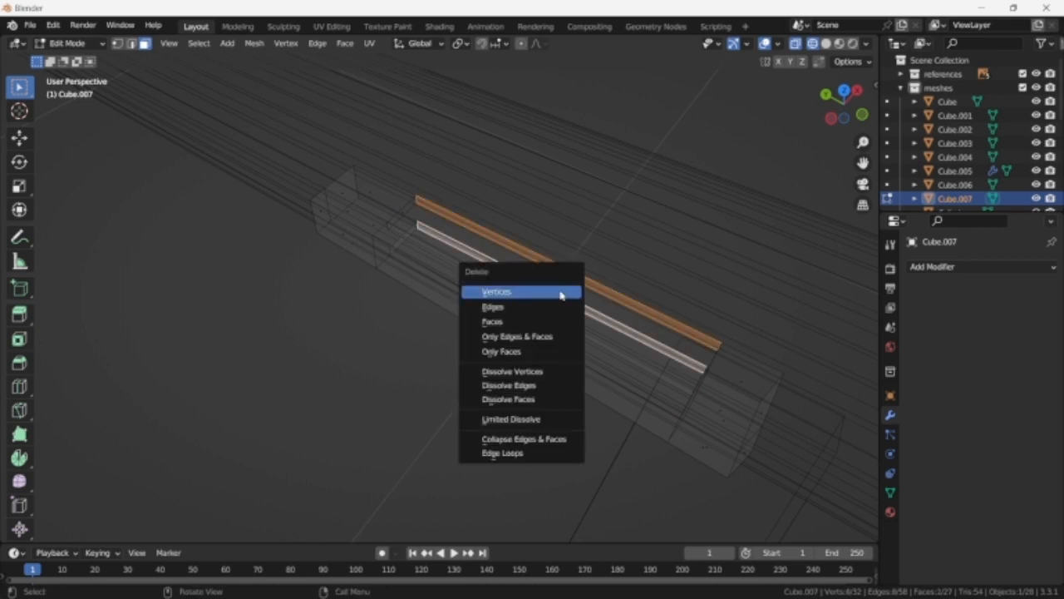
click(561, 291)
key(1)
key(a)
key(shift+z)
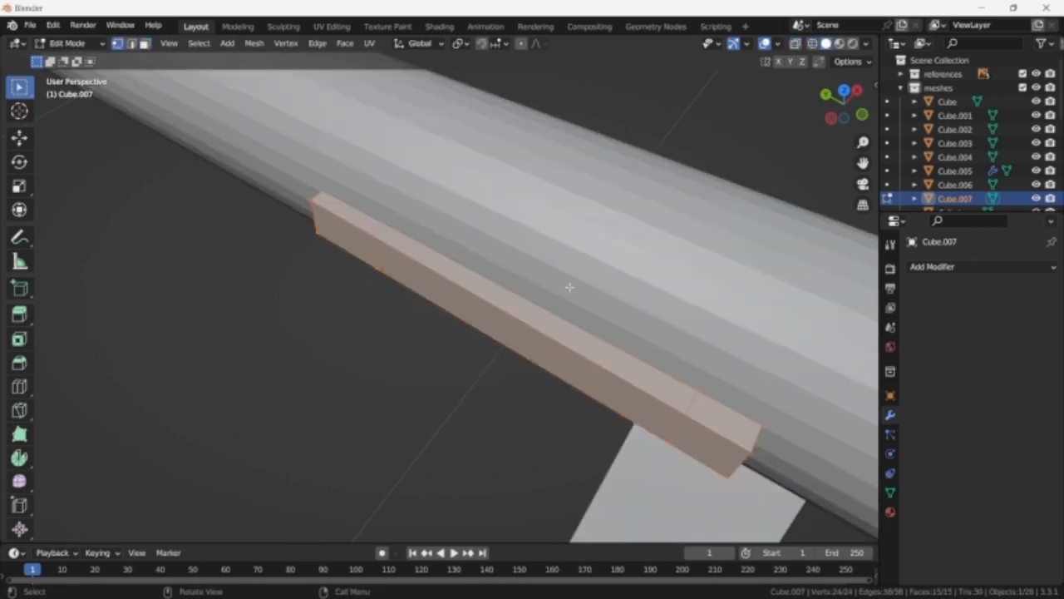
key(g)
key(x)
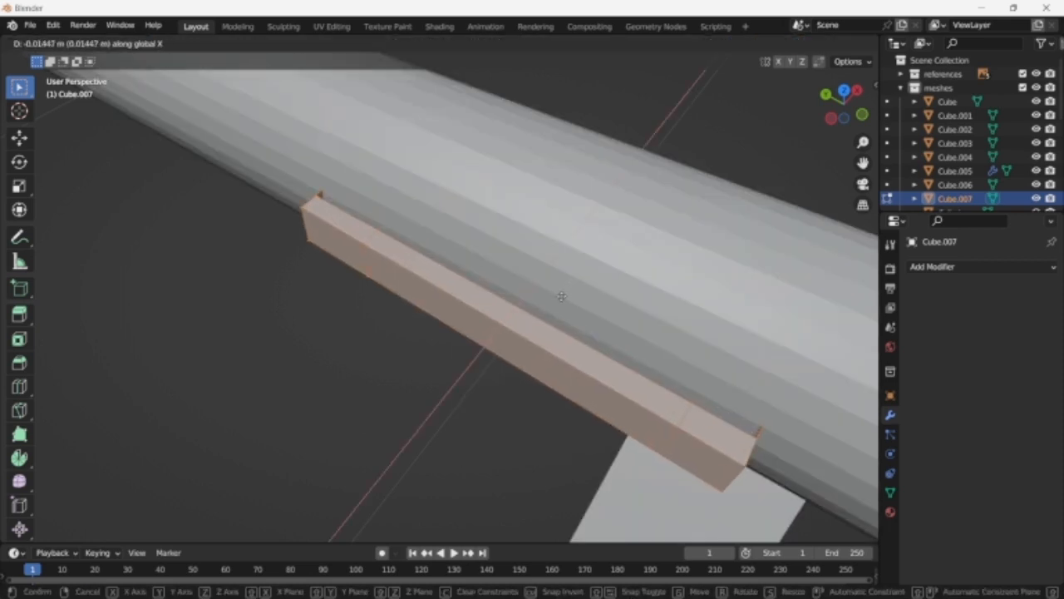
right_click(547, 318)
key(ctrl+z)
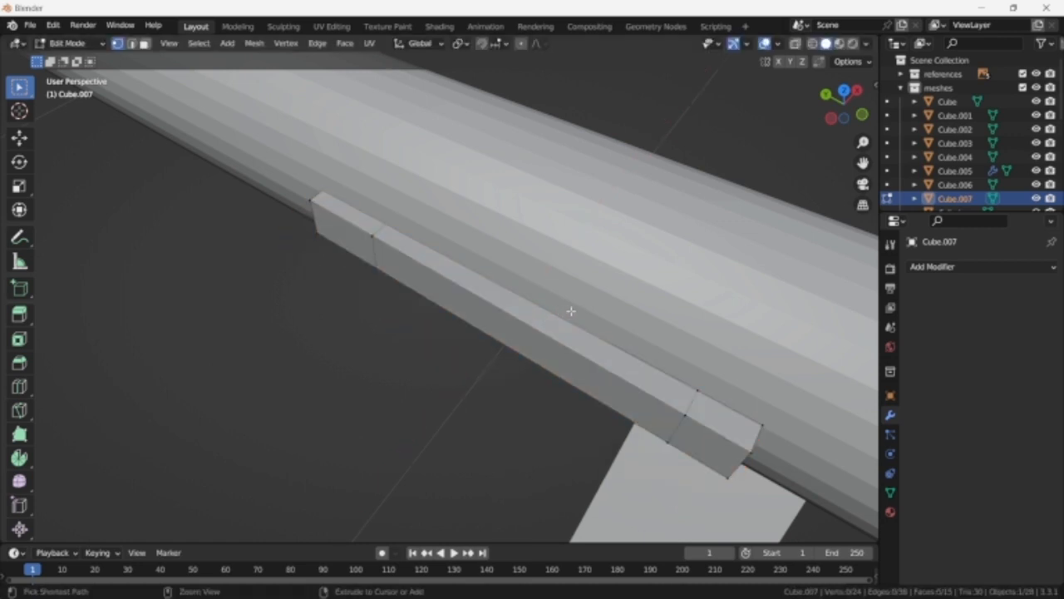
- Delete only the two thin wall faces along the outboard side of the inset strips
key(3)
key(shift+z)
ctrl+click(634, 314)
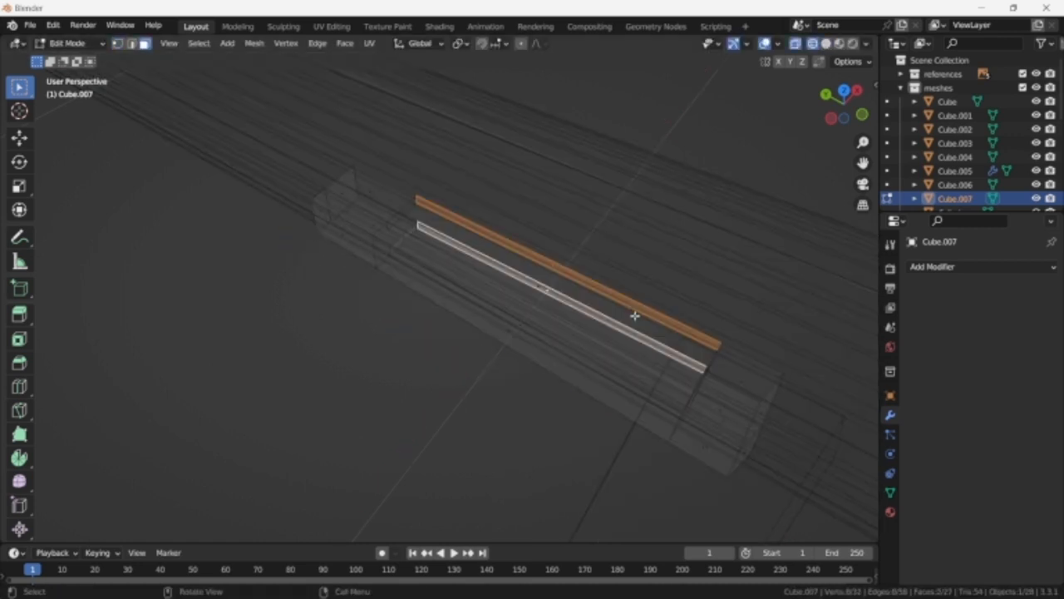
middle_drag(634, 314, 600, 328)
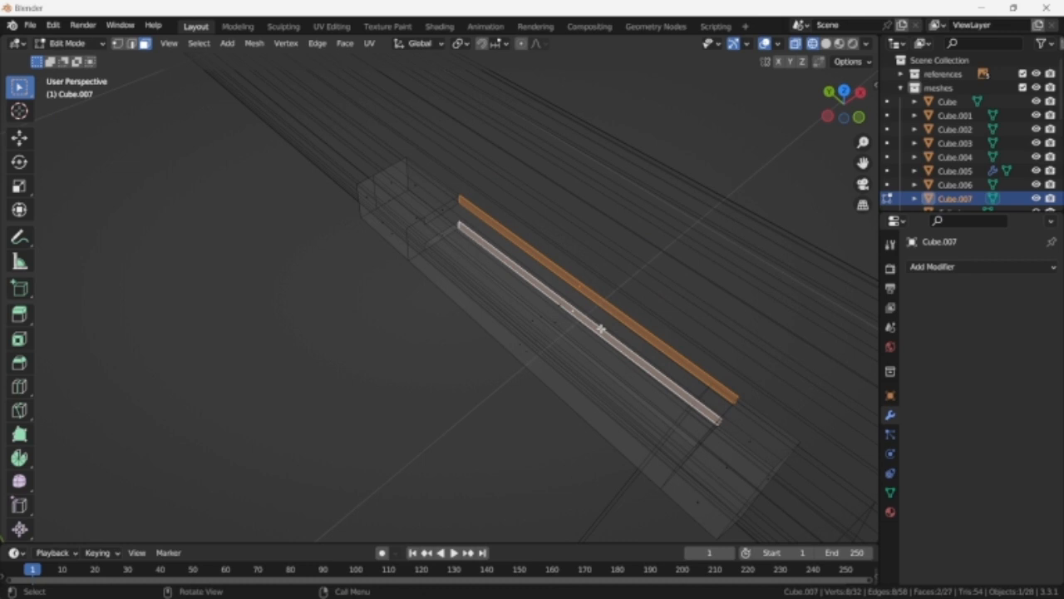
key(h)
- Move the whole side detail about 0.014 m along negative X, out from the nacelle
key(1)
key(a)
key(shift+z)
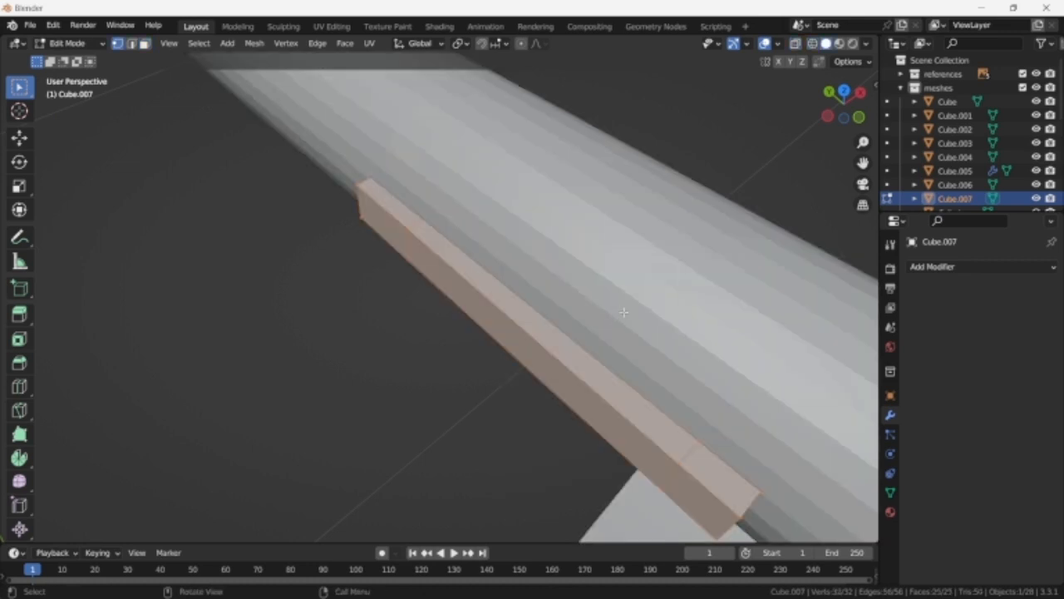
key(g)
key(x)
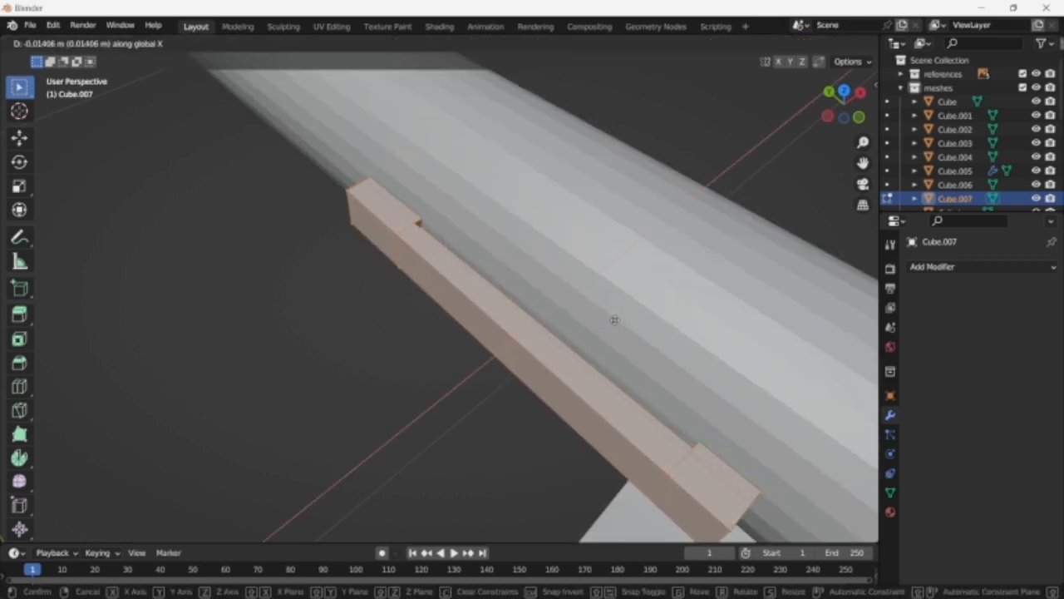
click(613, 321)
- Bevel the side detail's long inboard edges and its end edges about 0.0107 m with 5 segments, finishing in Object Mode
key(2)
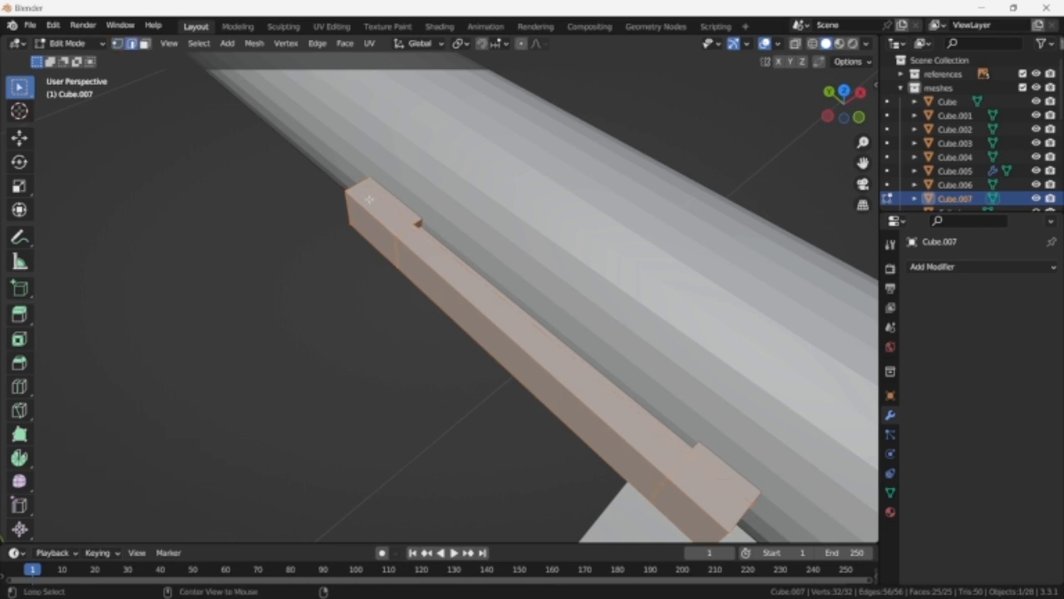
alt+click(346, 207)
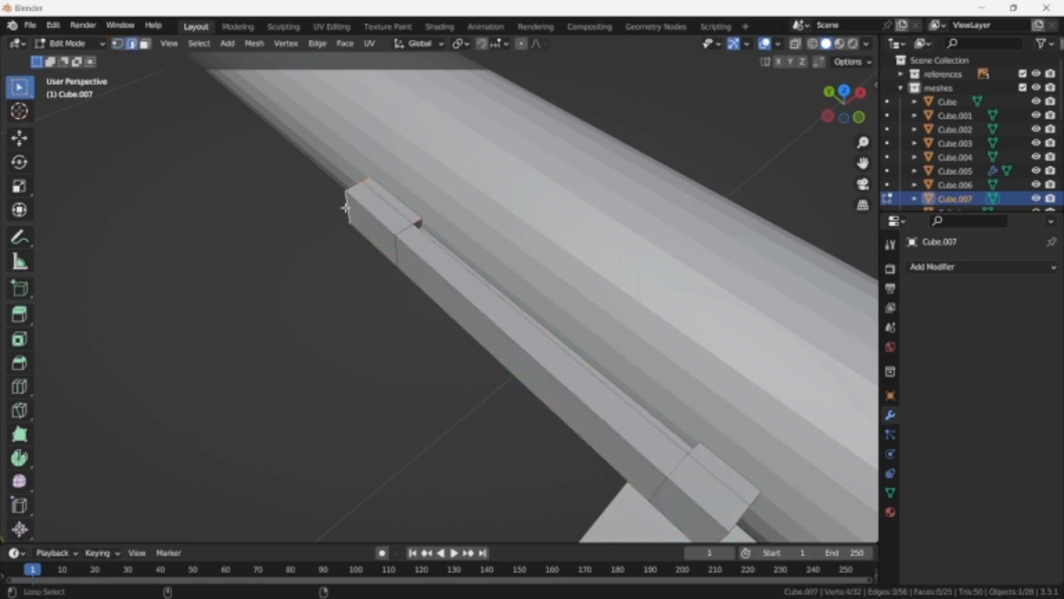
alt+shift+click(376, 257)
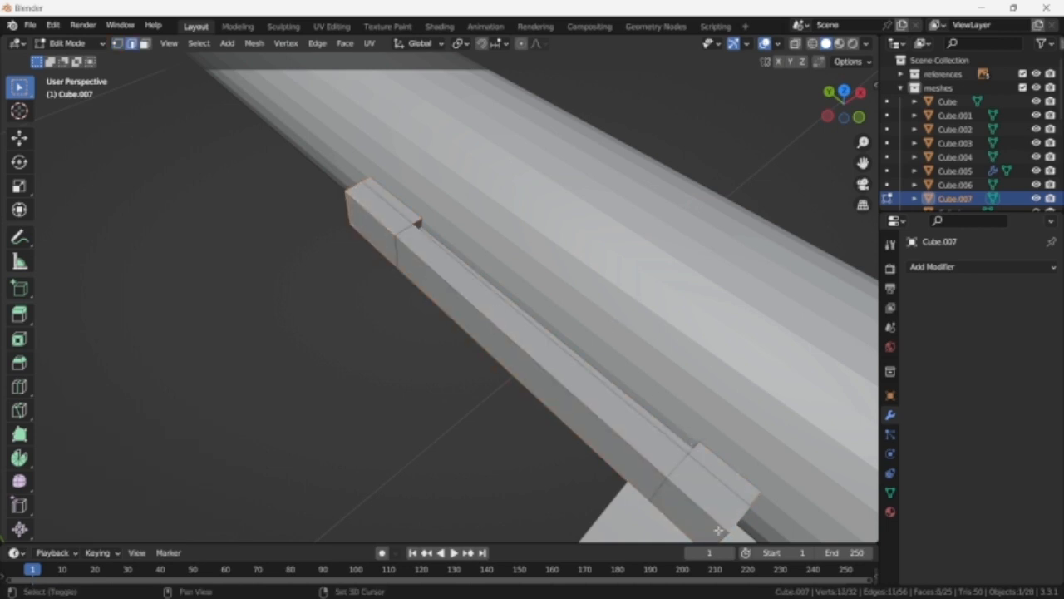
key(alt+z)
middle_drag(718, 531, 704, 463)
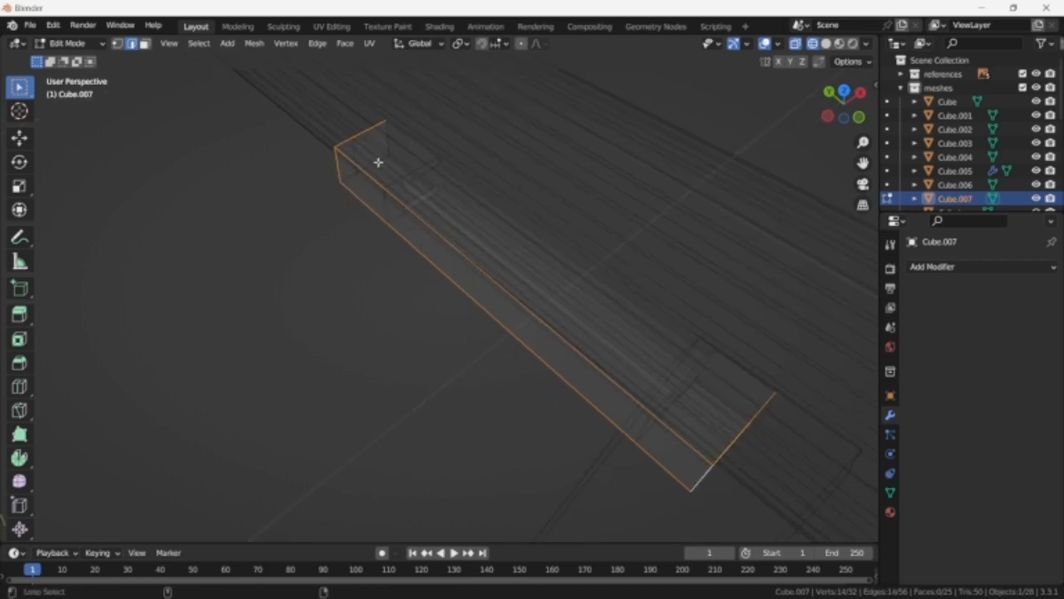
key(alt+z)
key(ctrl+b)
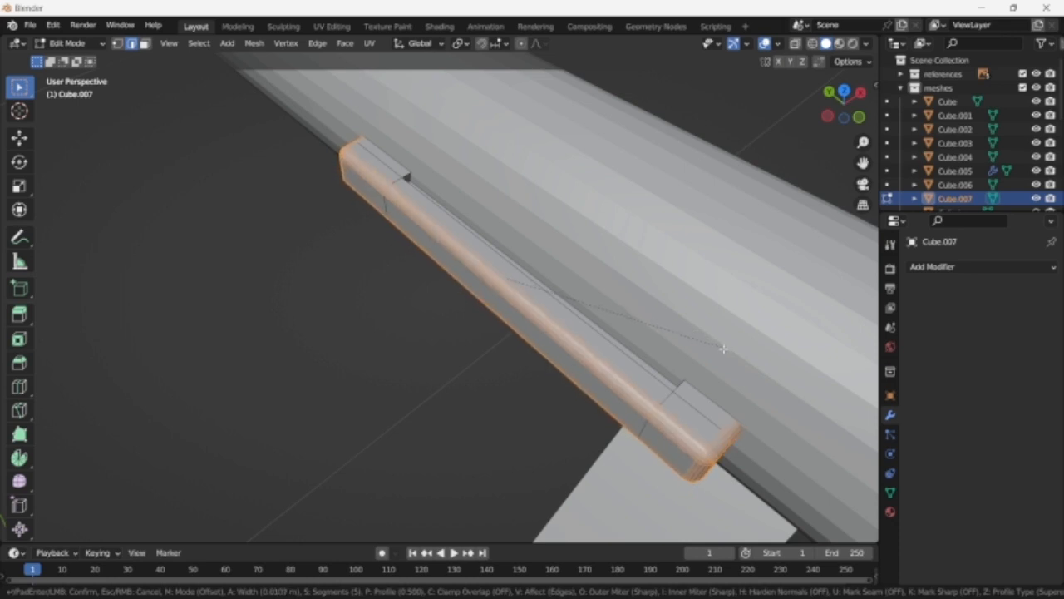
click(725, 354)
key(Tab)
- Snap the 3D cursor to the world origin
scroll(722, 352, down, 6)
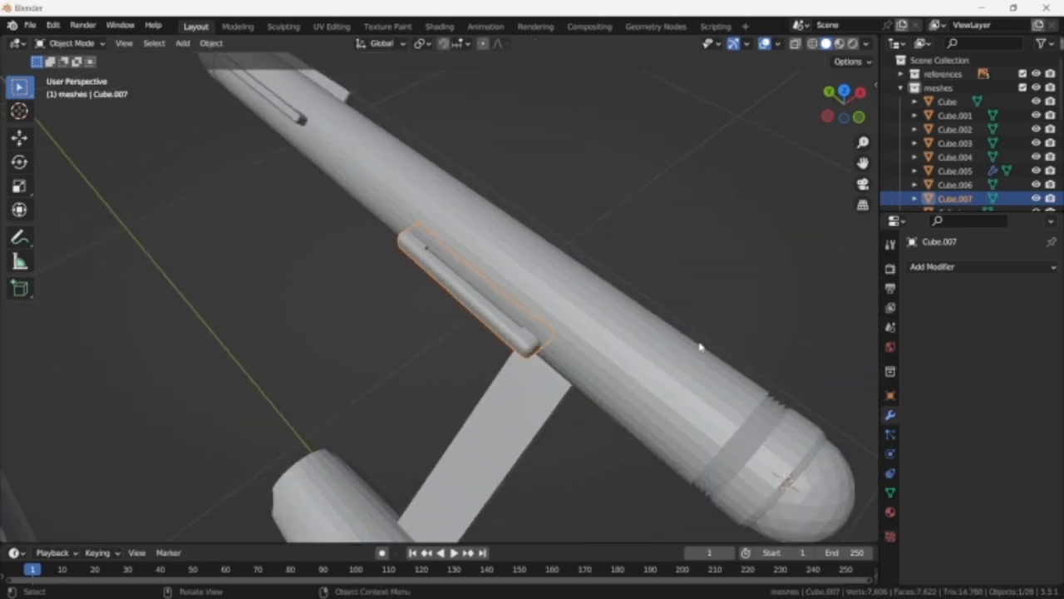
scroll(700, 348, down, 5)
middle_drag(701, 347, 561, 335)
scroll(562, 335, up, 3)
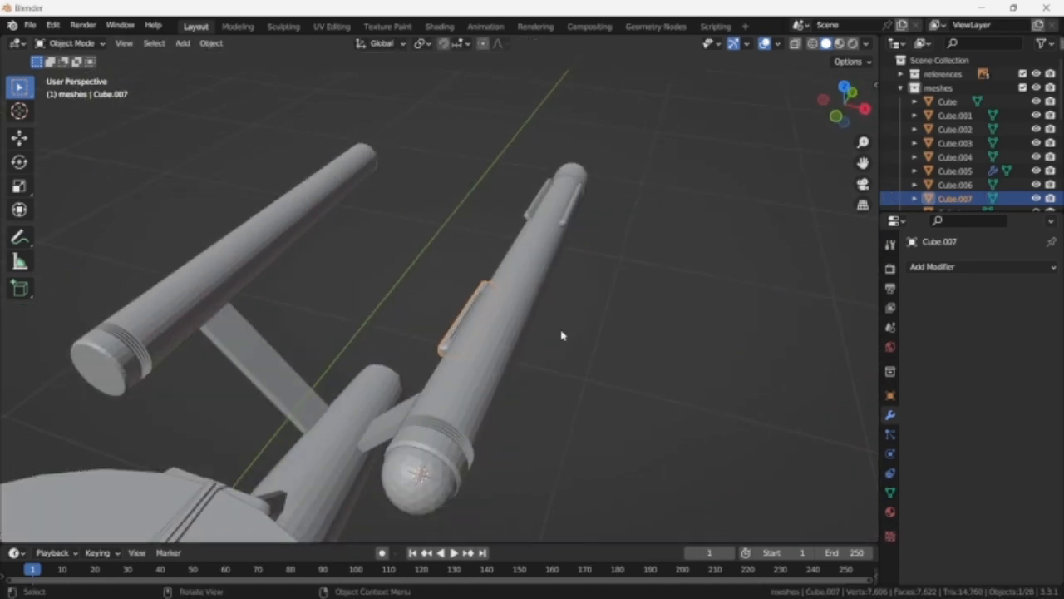
key(shift+s)
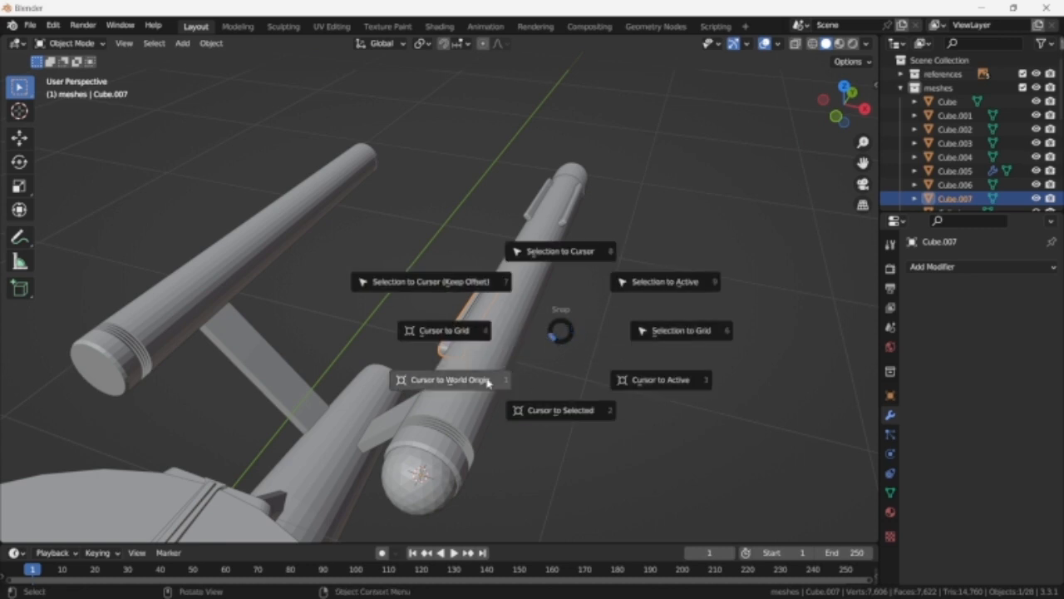
click(488, 384)
- Set the origins of the nacelle's front dome, inner side detail, upper aft fins, aft end cap and aft sphere to the 3D cursor
click(418, 476)
right_click(408, 482)
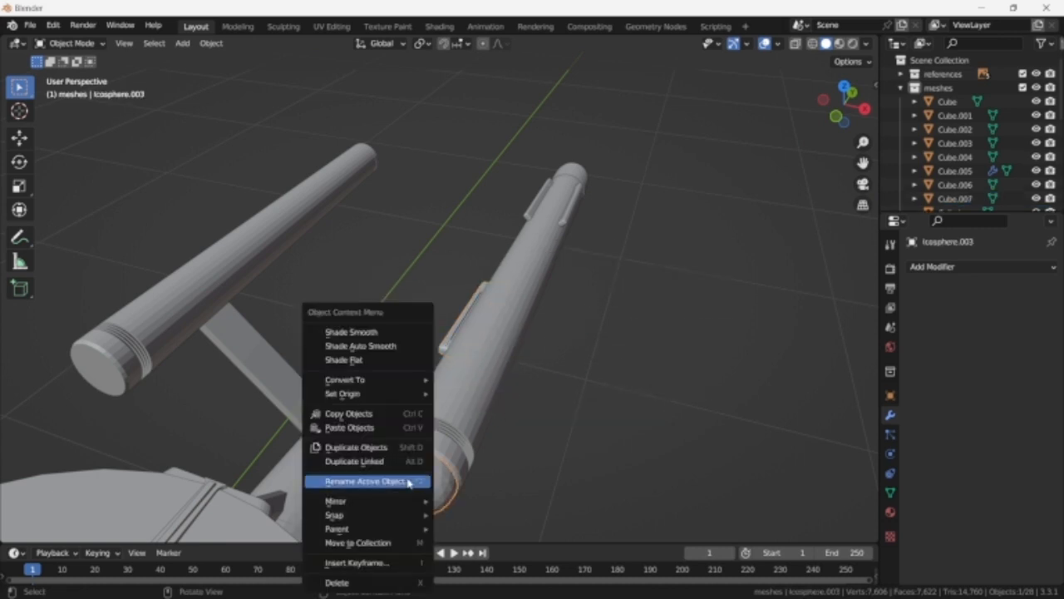
shift+click(448, 330)
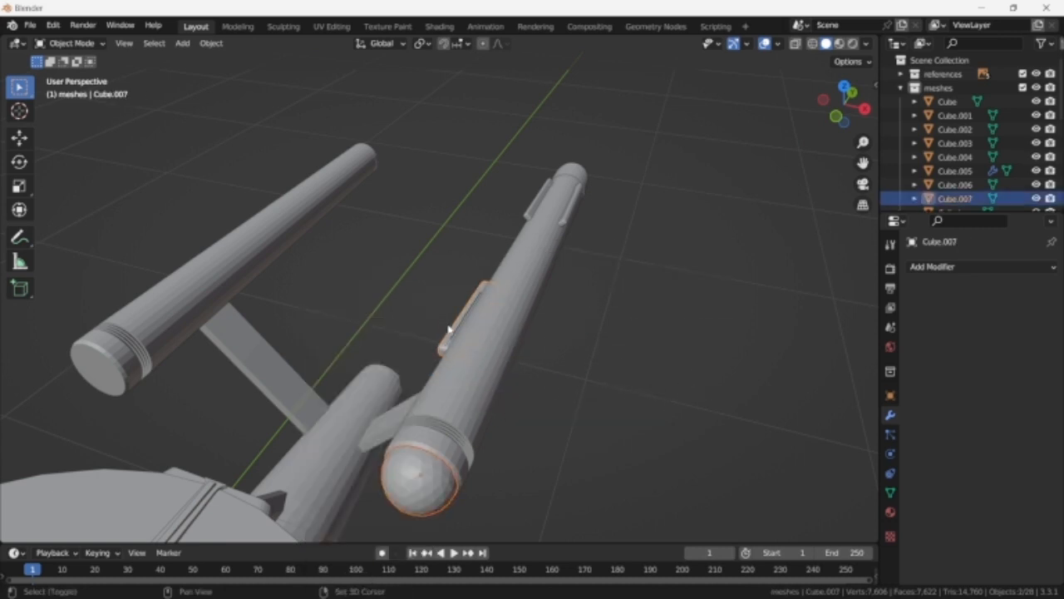
shift+click(535, 198)
middle_drag(743, 241, 622, 233)
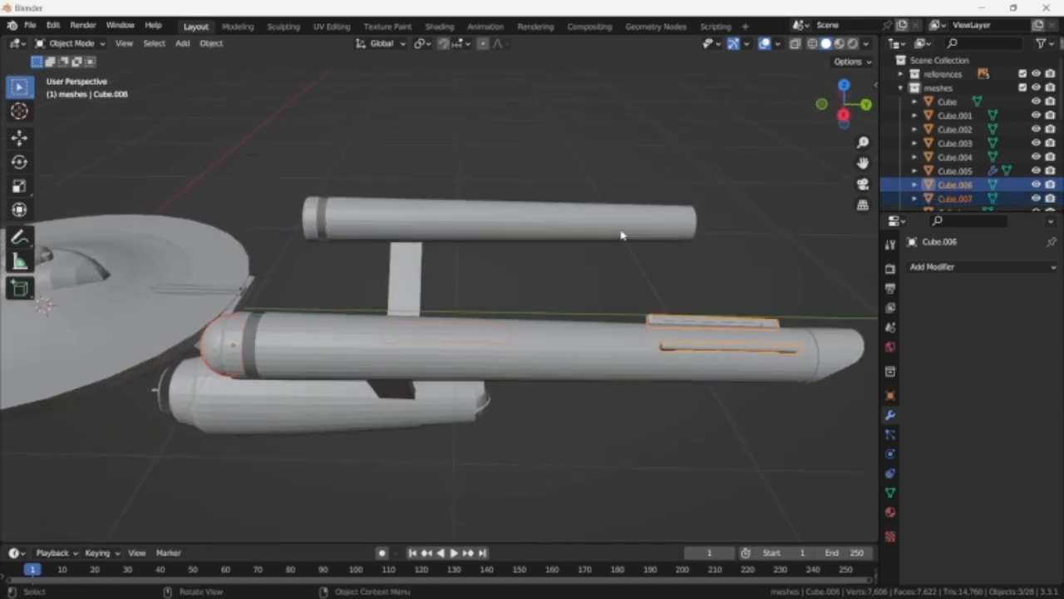
shift+middle_drag(707, 282, 567, 260)
shift+click(625, 330)
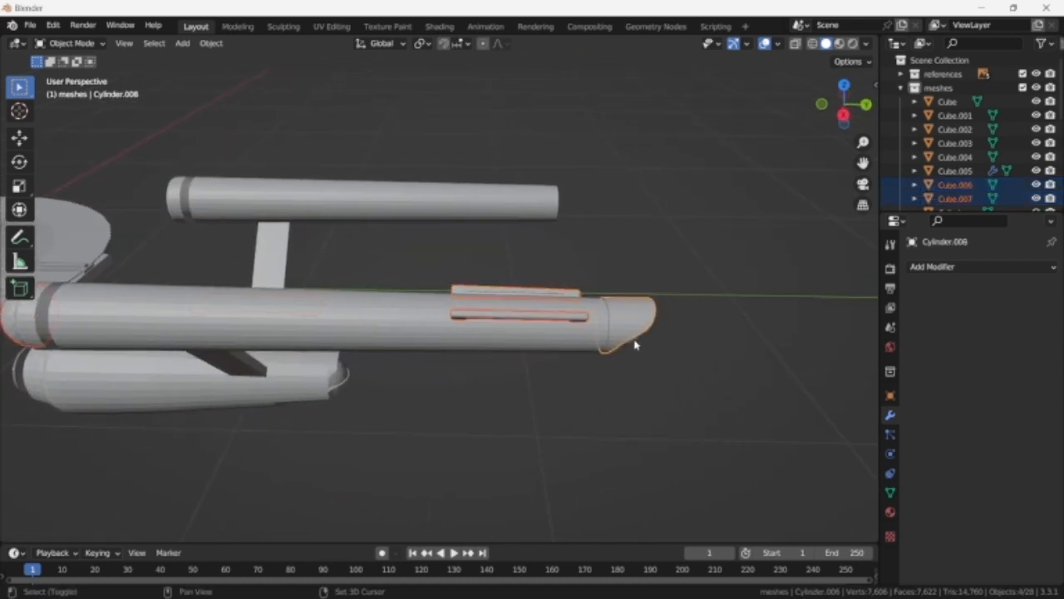
middle_drag(710, 346, 624, 329)
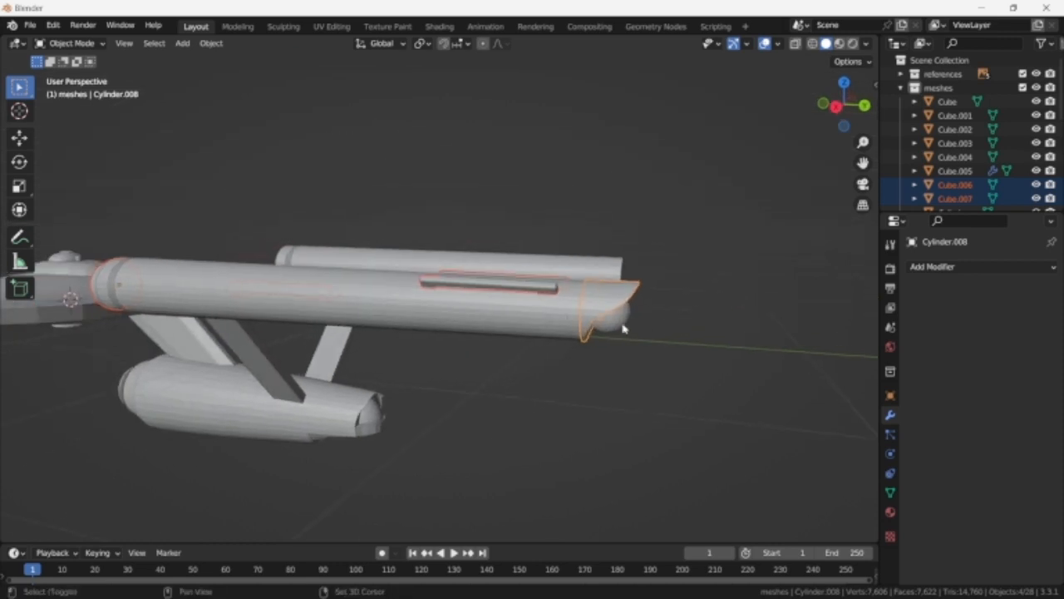
shift+click(625, 331)
right_click(624, 349)
click(712, 380)
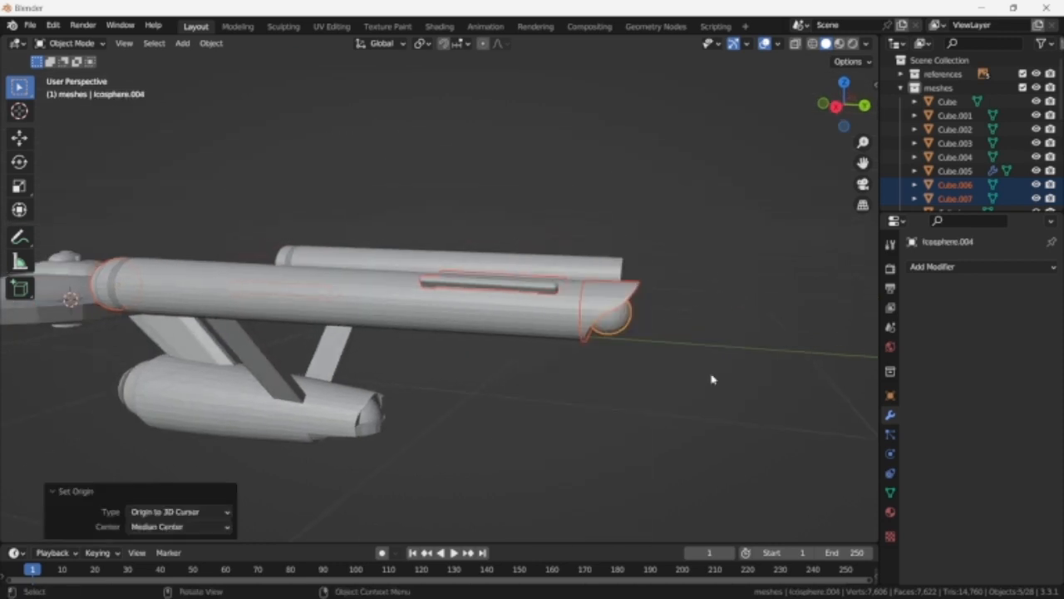
- Add a Mirror modifier to the nacelle's aft sphere and another to its slanted aft end cap
click(623, 323)
click(932, 266)
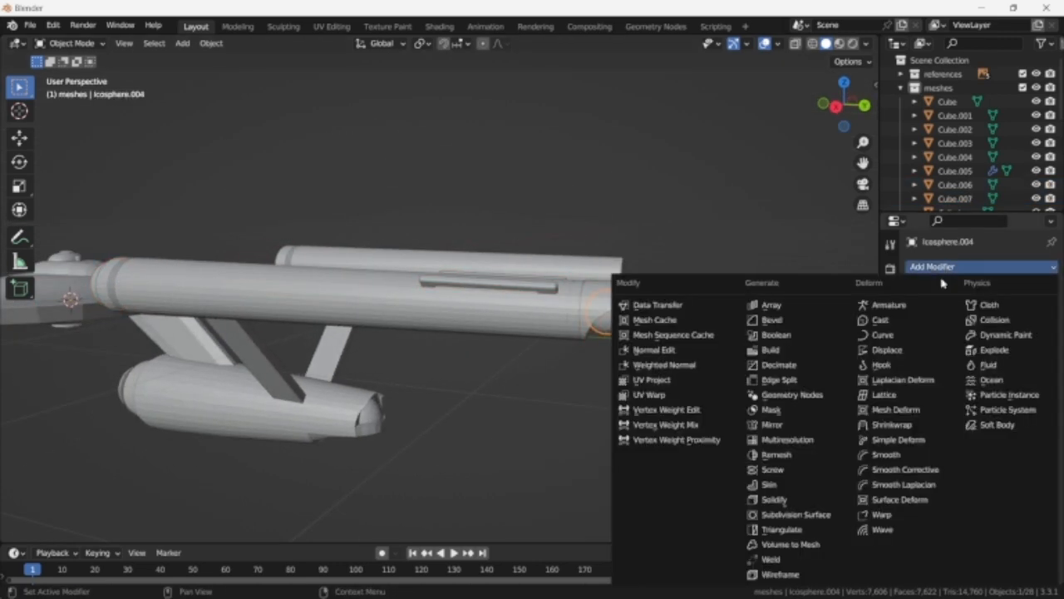
click(800, 411)
click(601, 293)
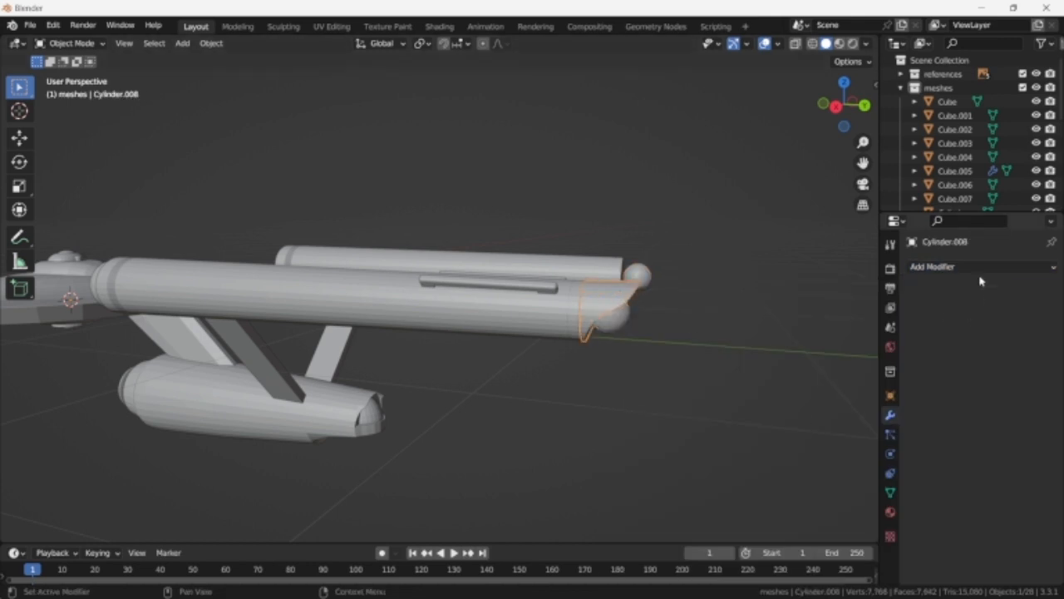
click(980, 268)
click(825, 426)
- Mirror the upper aft fins across X onto the opposite nacelle with a Mirror modifier
click(539, 286)
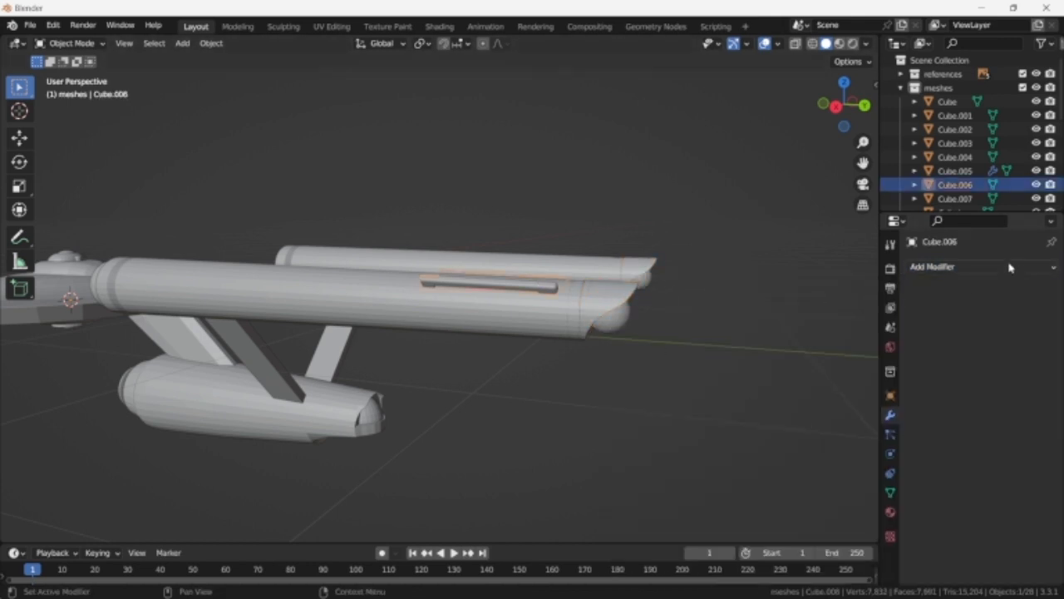
click(979, 268)
click(827, 429)
middle_drag(826, 430, 569, 349)
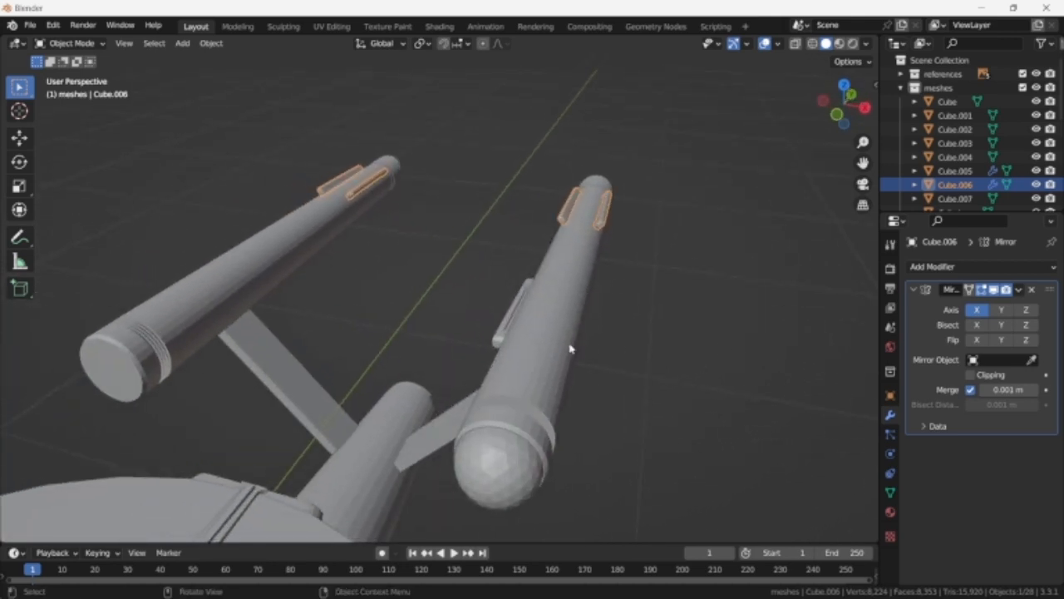
- Mirror the nacelle's inner side detail and front dome across X onto the opposite nacelle with Mirror modifiers
click(503, 328)
click(955, 267)
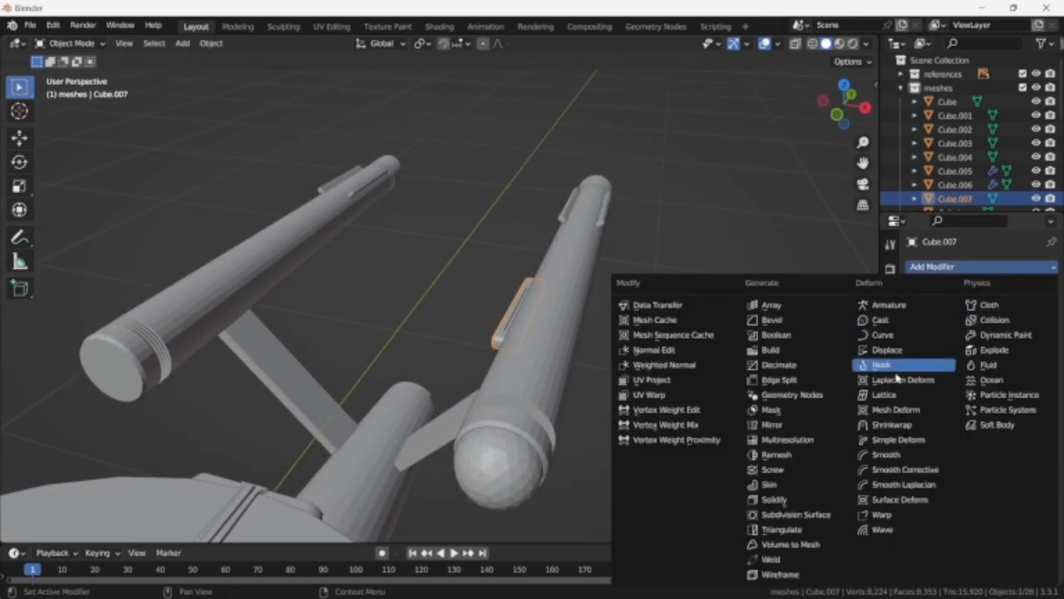
click(816, 426)
click(462, 470)
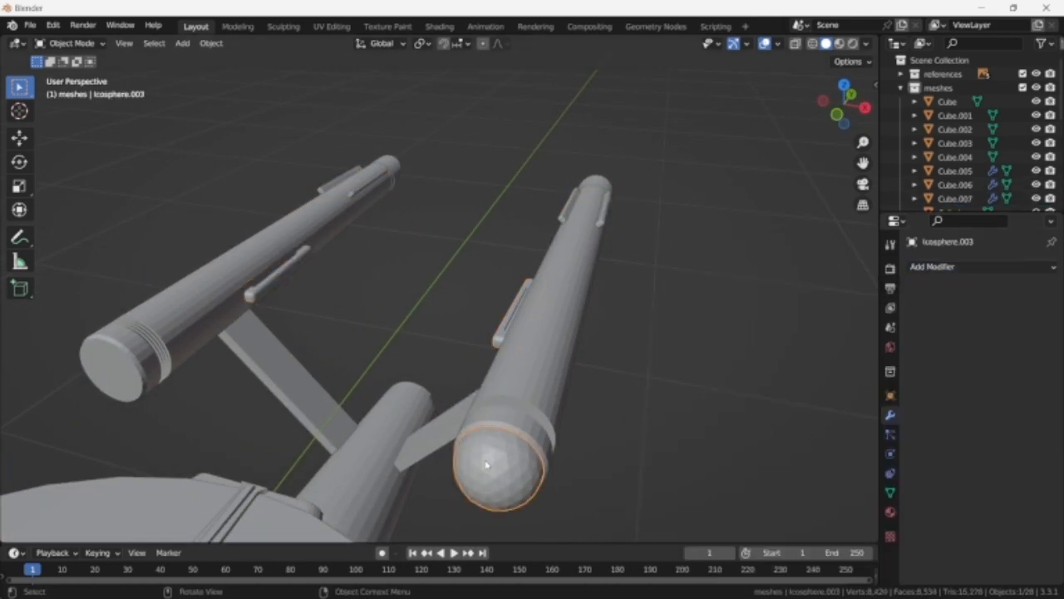
click(982, 268)
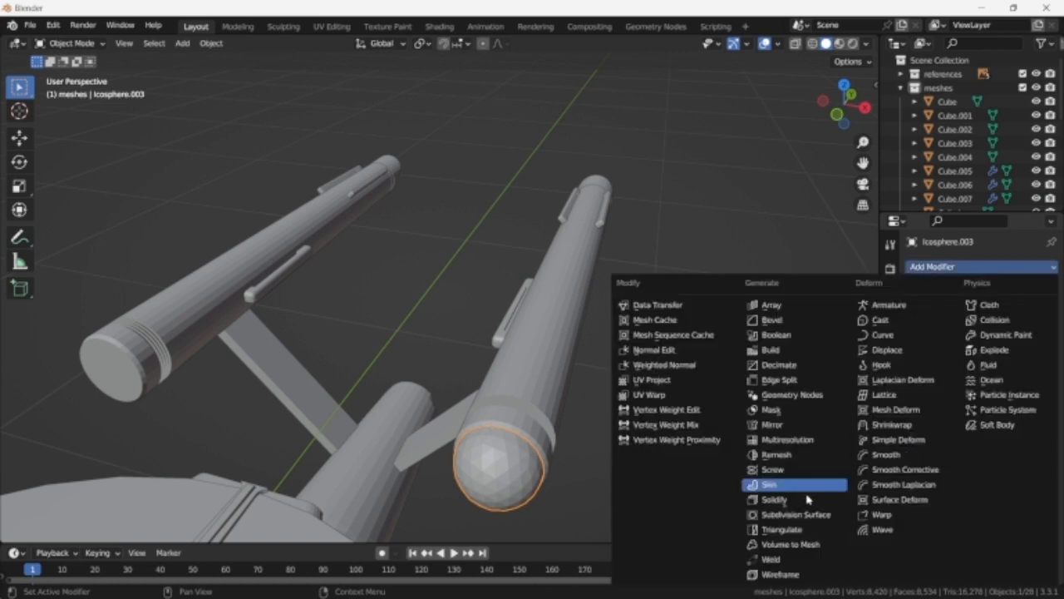
click(816, 425)
- Examine the whole ship from above, below and both sides, checking the saucer, secondary hull and mirrored nacelles
scroll(749, 432, down, 8)
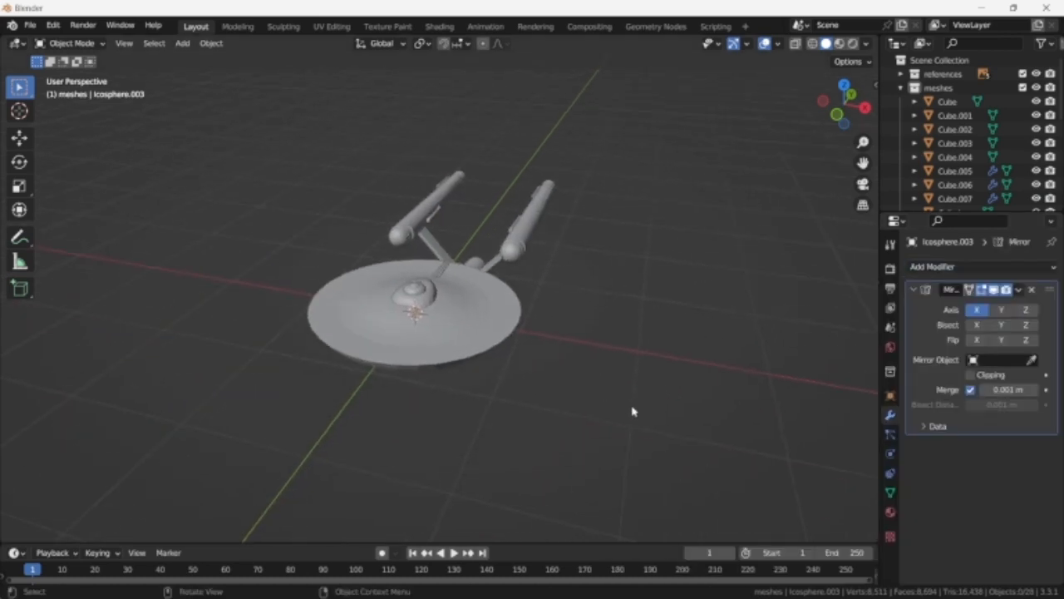
mouse_move(632, 411)
middle_down()
mouse_move(630, 311)
mouse_move(649, 406)
middle_up()
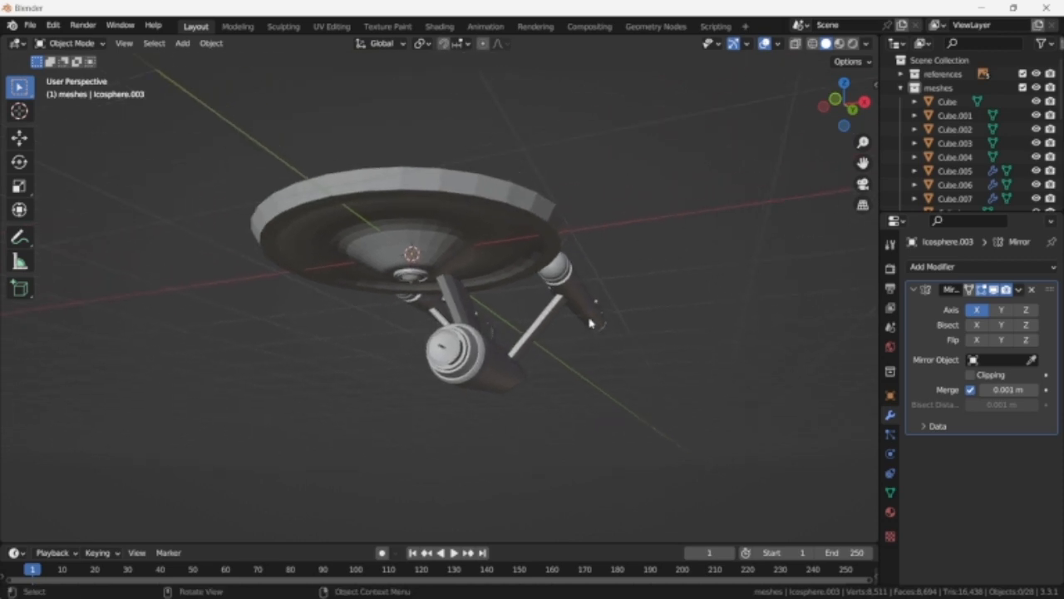
middle_drag(595, 317, 466, 335)
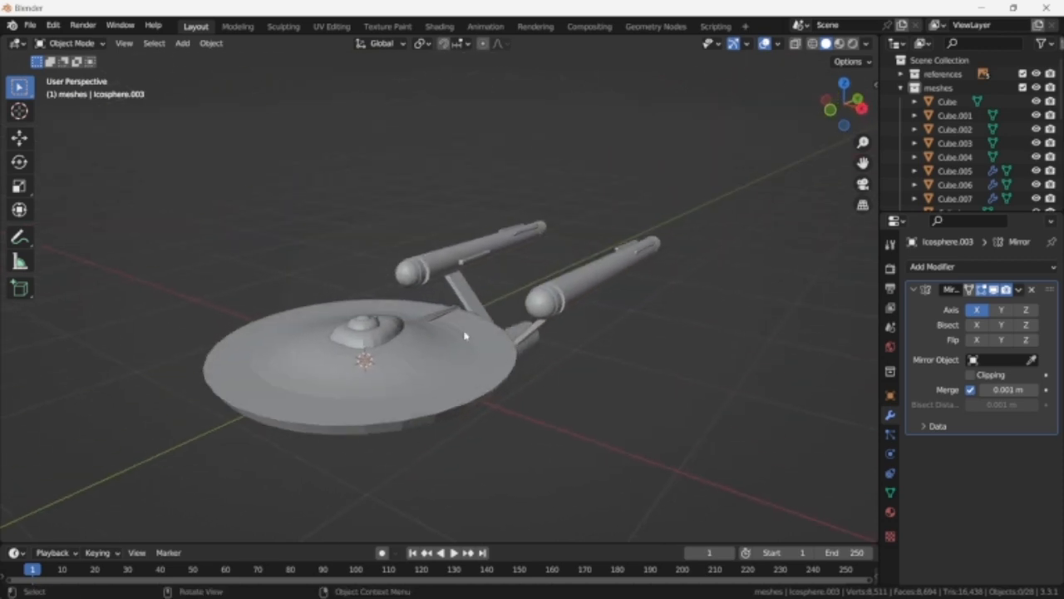
middle_drag(722, 329, 523, 374)
scroll(638, 387, up, 3)
scroll(632, 370, down, 1)
scroll(632, 371, down, 2)
middle_drag(632, 371, 615, 337)
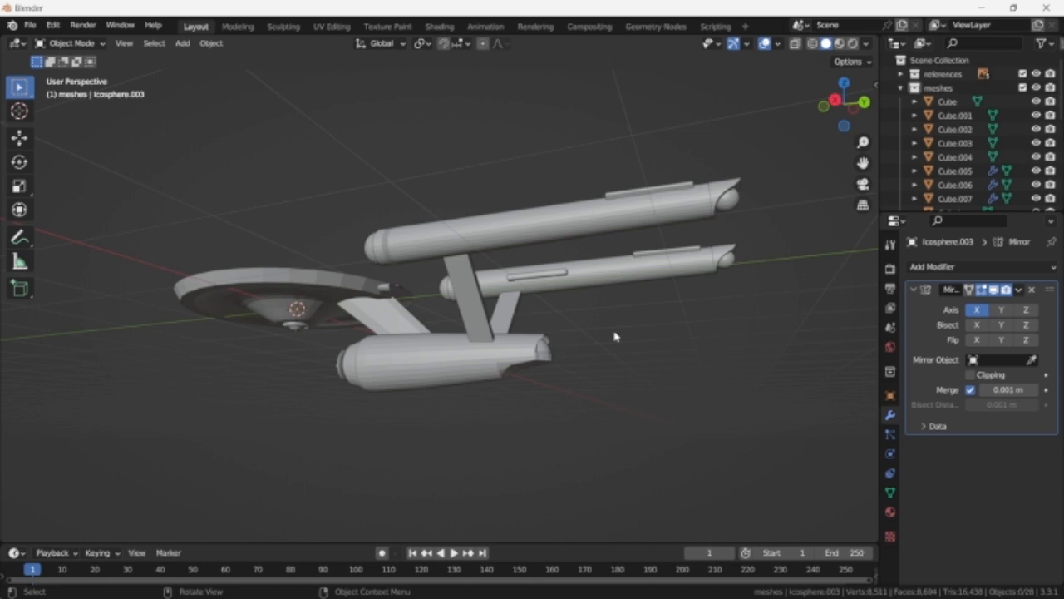
middle_drag(418, 333, 725, 367)
scroll(591, 352, up, 3)
middle_drag(587, 352, 456, 342)
scroll(455, 342, up, 3)
scroll(456, 342, down, 5)
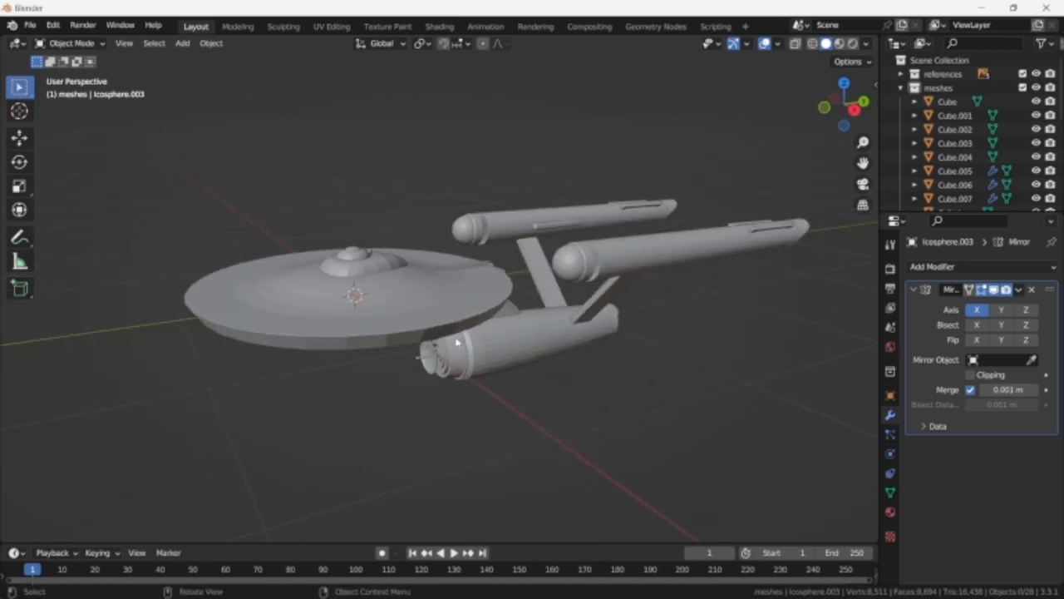
- Try a Subdivision Surface modifier on the saucer with the viewport level set to 2
scroll(456, 342, up, 4)
mouse_move(494, 344)
middle_down()
mouse_move(469, 366)
mouse_move(499, 349)
middle_up()
click(454, 372)
click(987, 266)
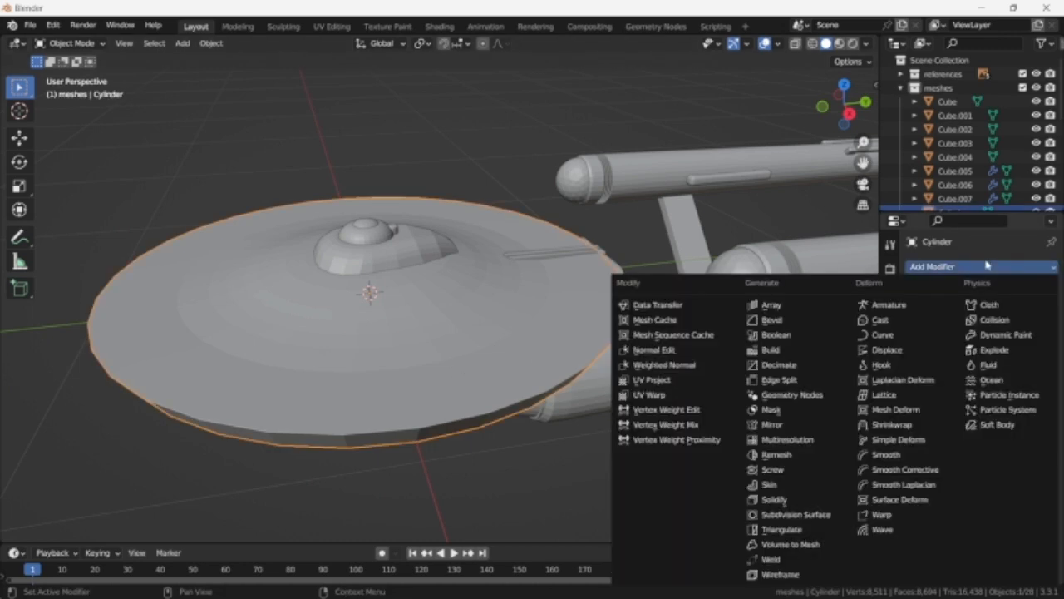
click(828, 515)
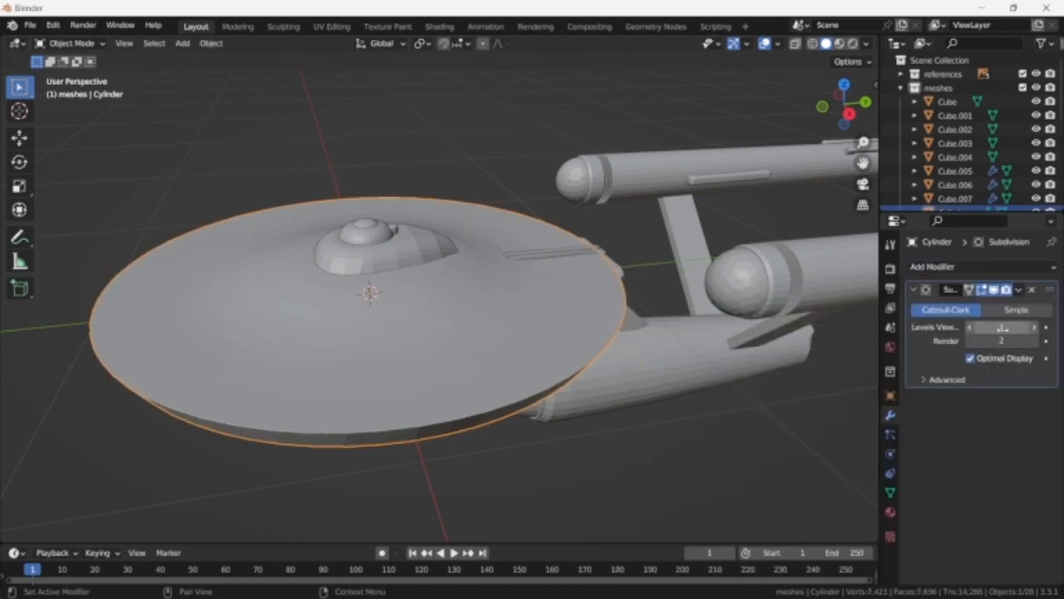
middle_drag(549, 389, 698, 375)
- Shade the saucer smooth with auto smooth at 30° and remove its Subdivision Surface modifier
right_click(594, 318)
click(606, 224)
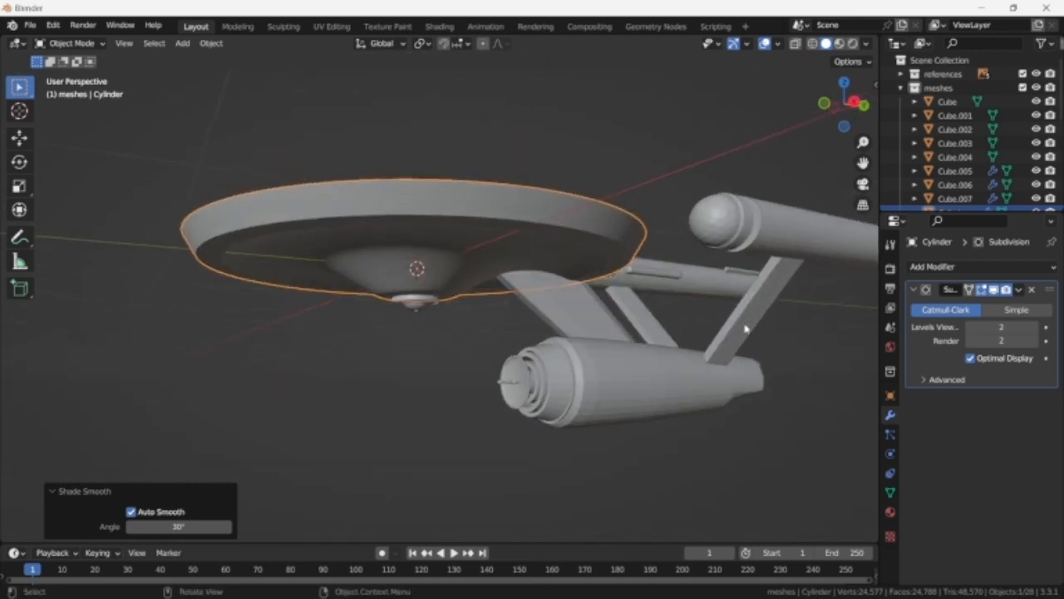
click(1032, 290)
middle_drag(532, 341, 519, 349)
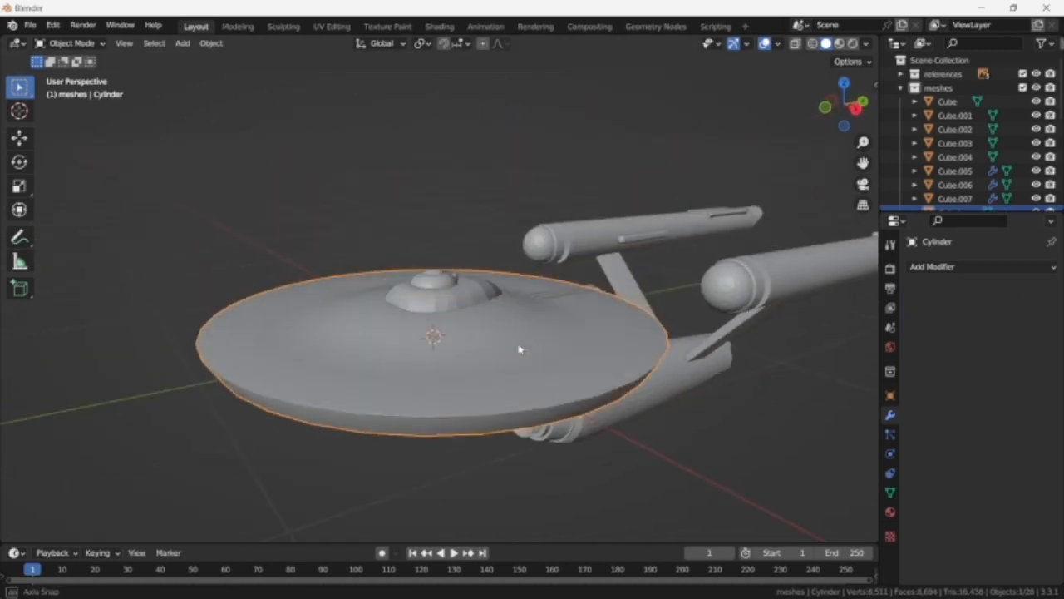
- Inspect the secondary hull closely and review the overall ship from above and from the underside
click(709, 397)
key(KP_Decimal)
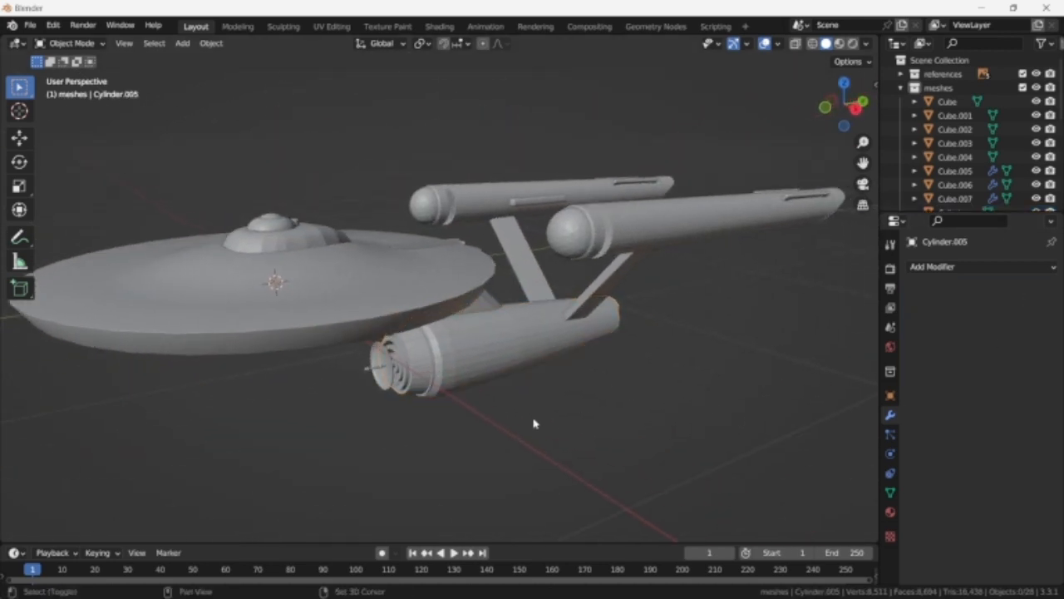
middle_drag(533, 424, 630, 378)
scroll(503, 368, up, 3)
scroll(504, 366, down, 4)
scroll(542, 370, up, 4)
scroll(556, 374, down, 5)
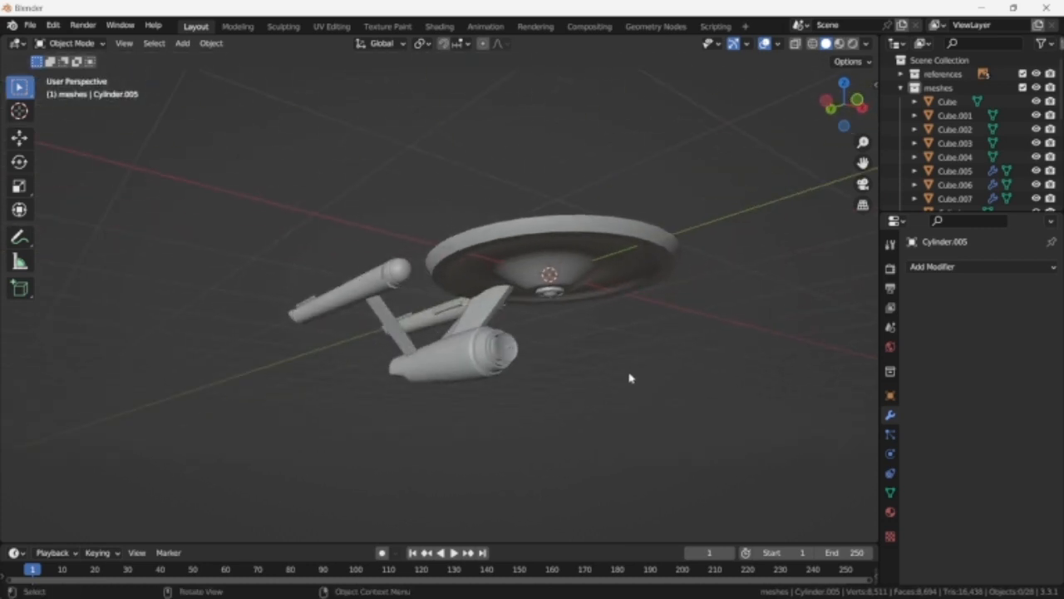